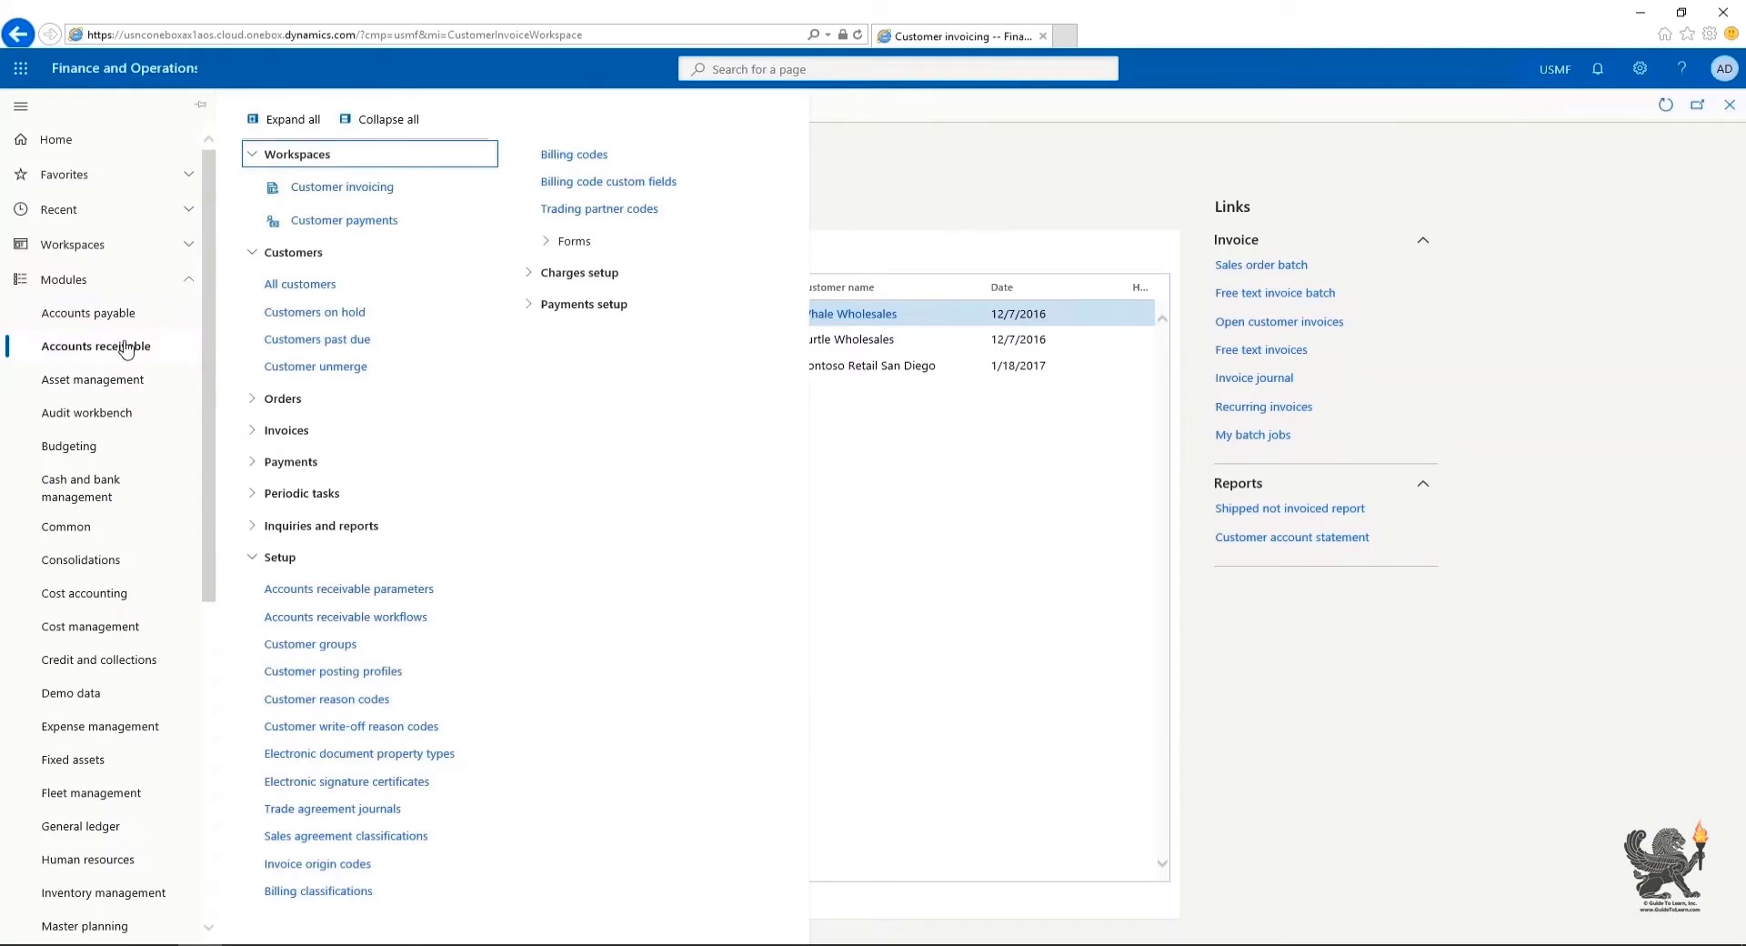
Step: Add the Accounts receivable All sales orders list to the Customer invoicing workspace as a tile named Sales orders with its count shown
{"action": "left_click", "coordinate": [253, 400]}
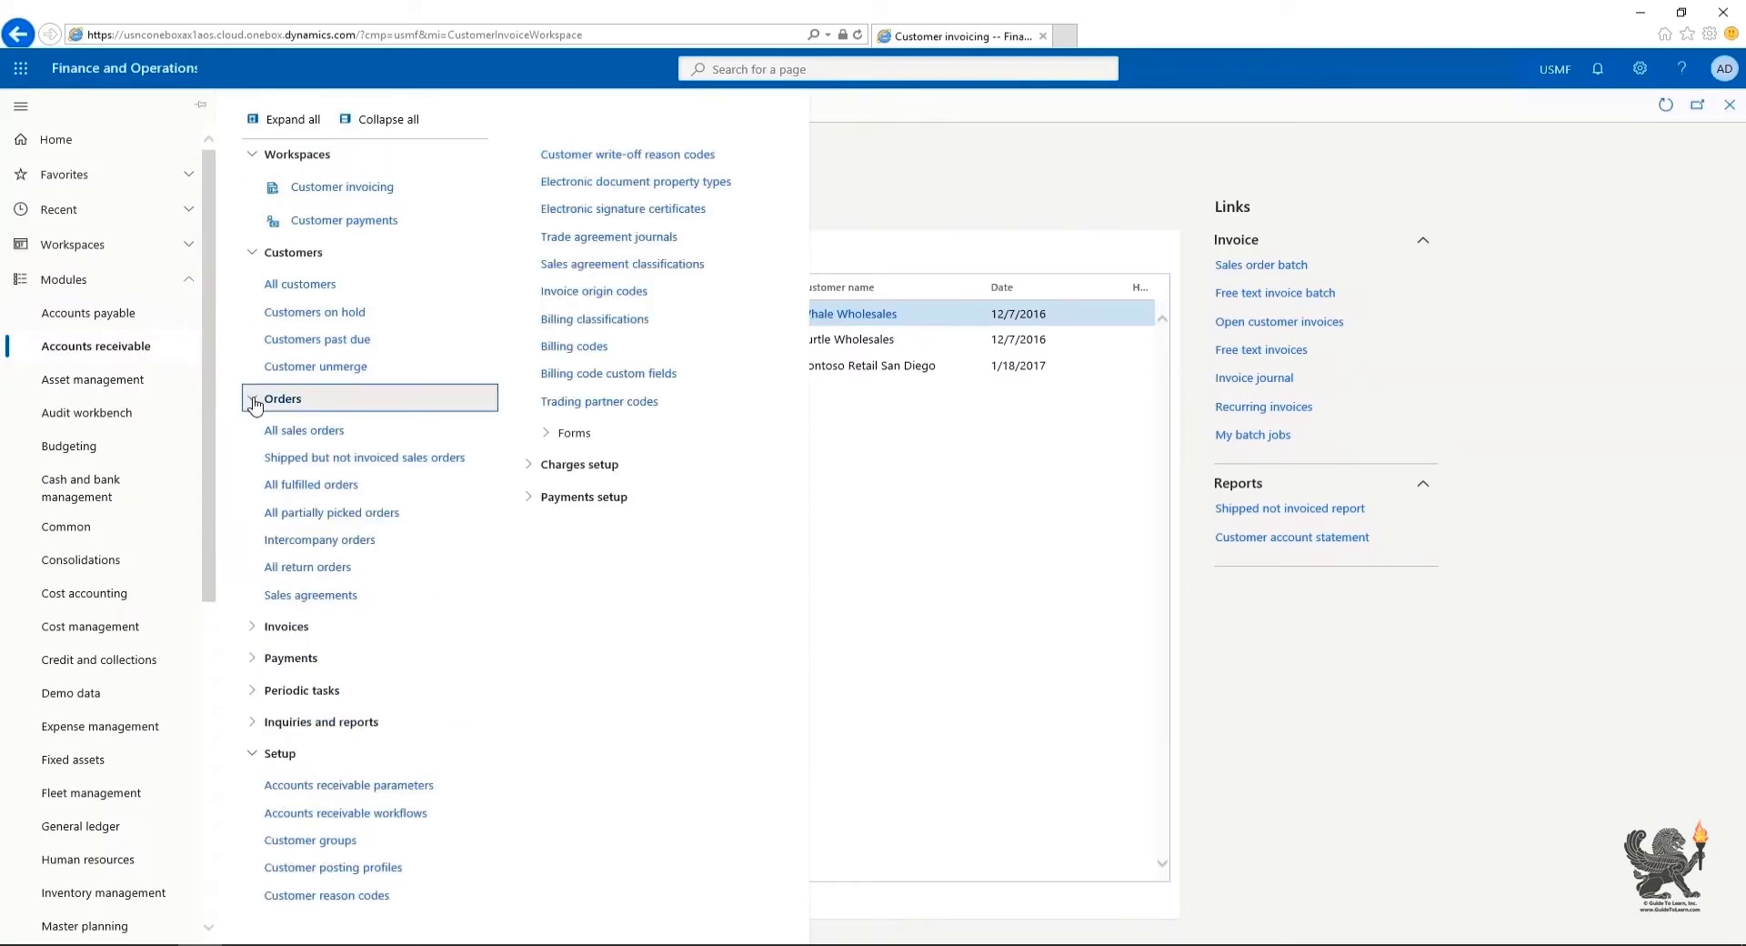
{"action": "left_click", "coordinate": [293, 430]}
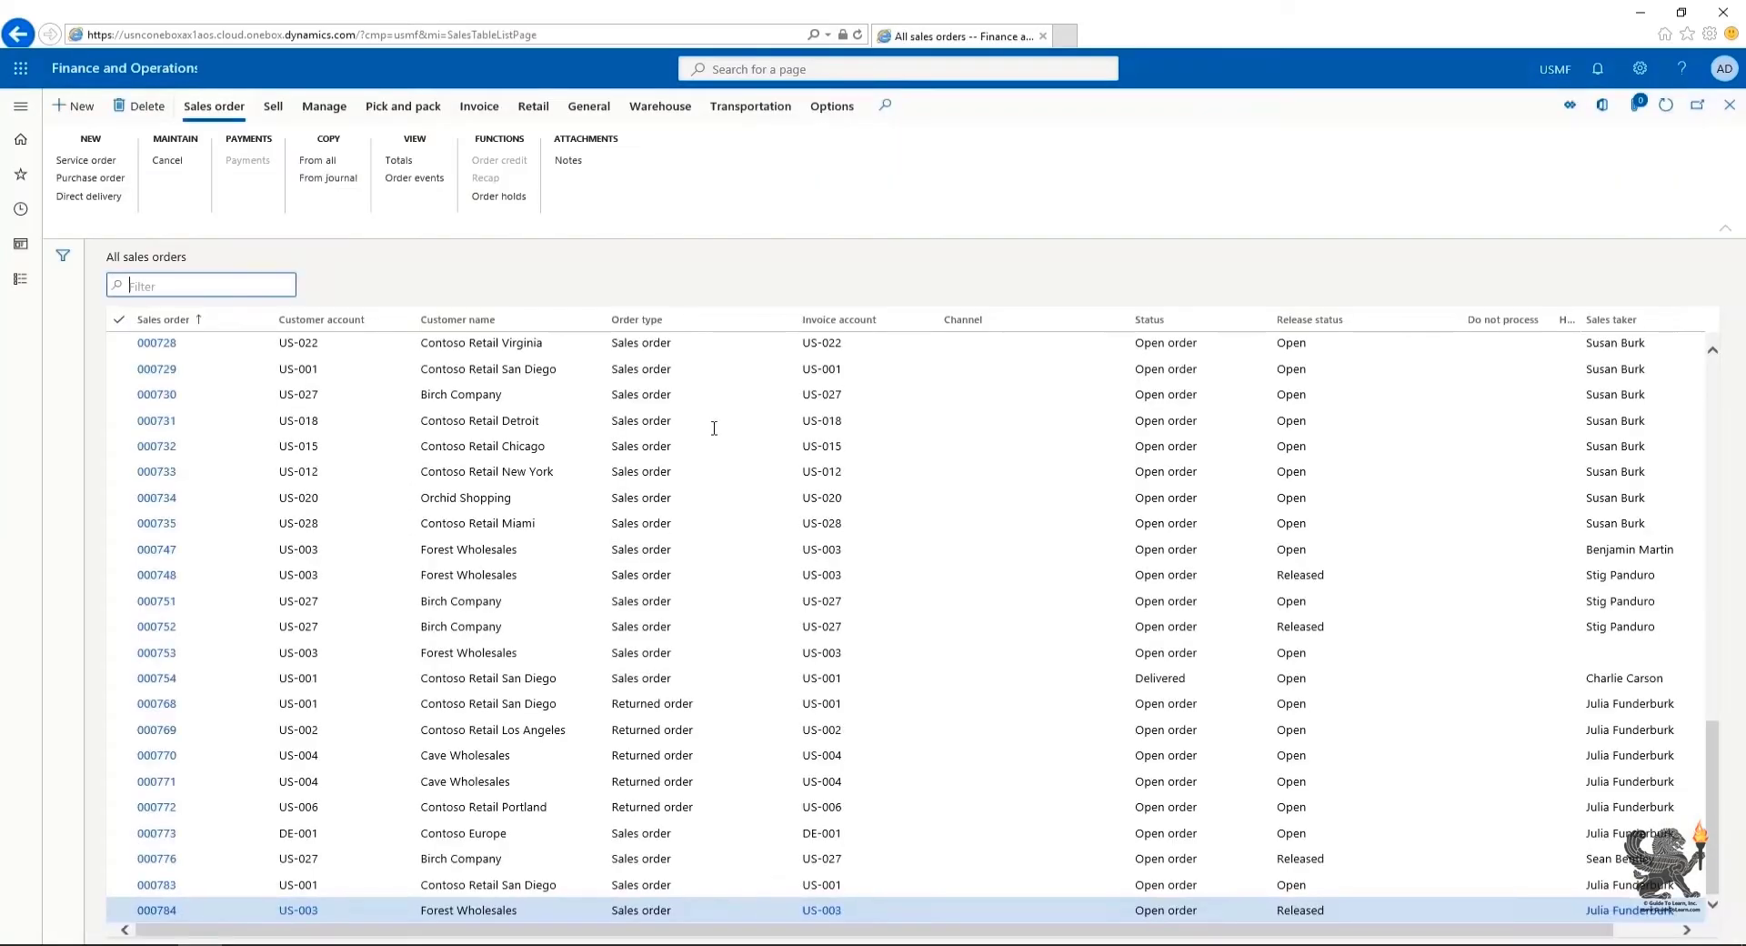
{"action": "left_click", "coordinate": [832, 108]}
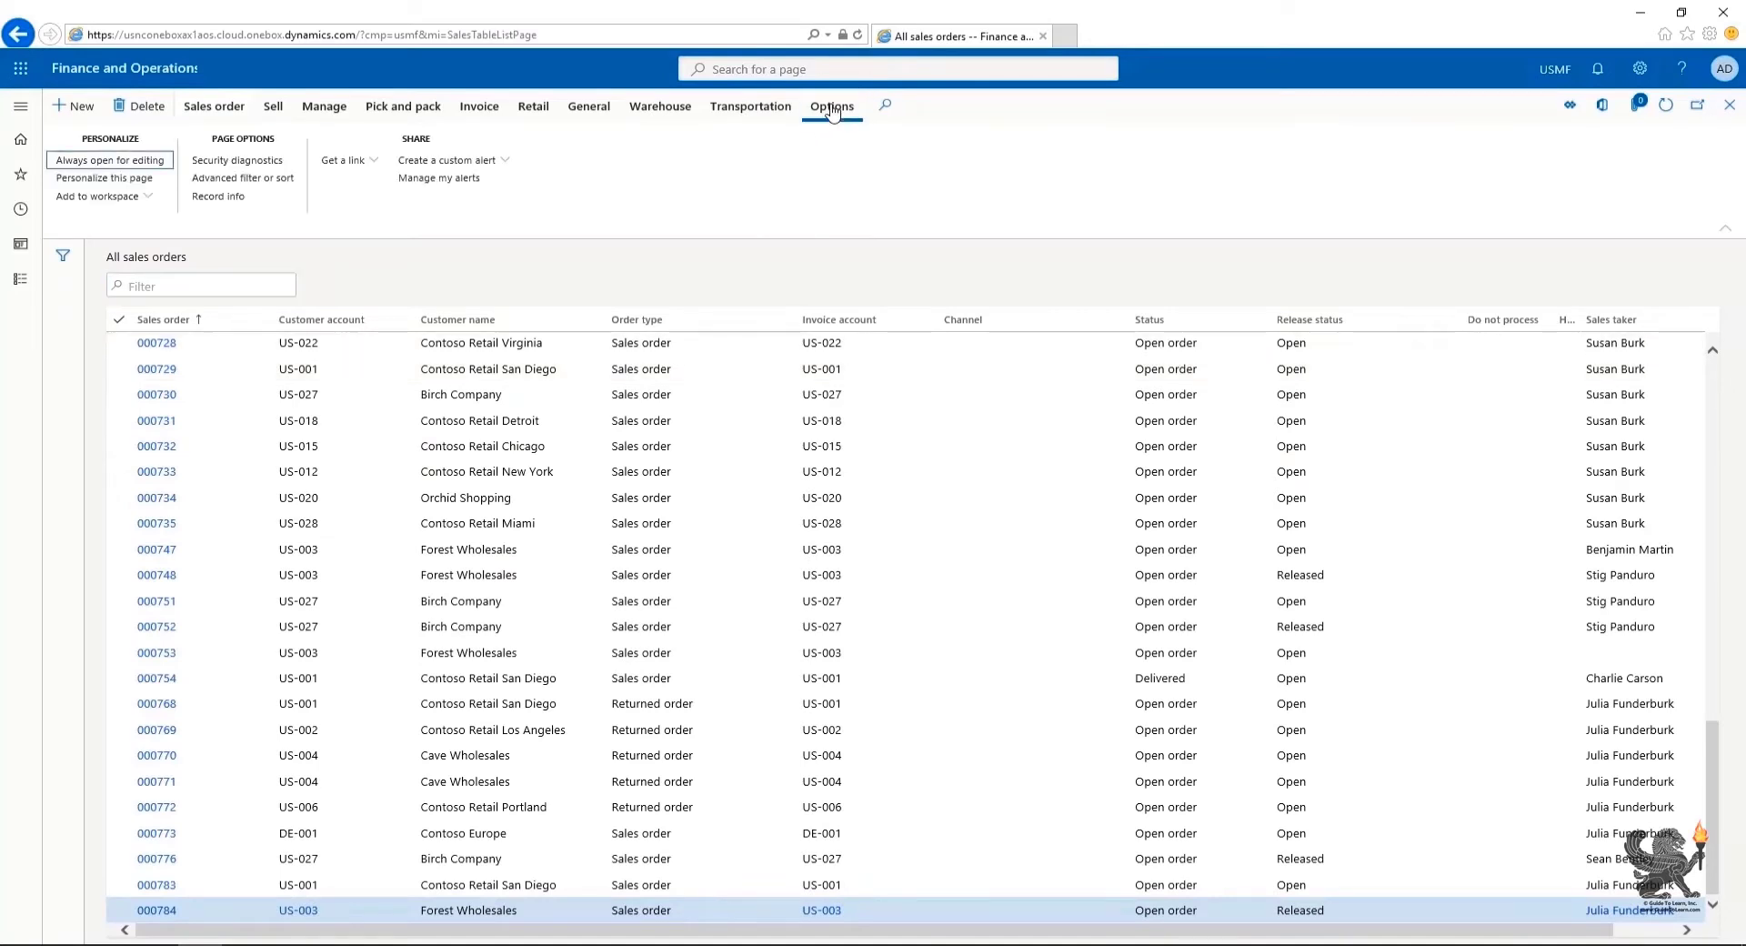
{"action": "left_click", "coordinate": [151, 198]}
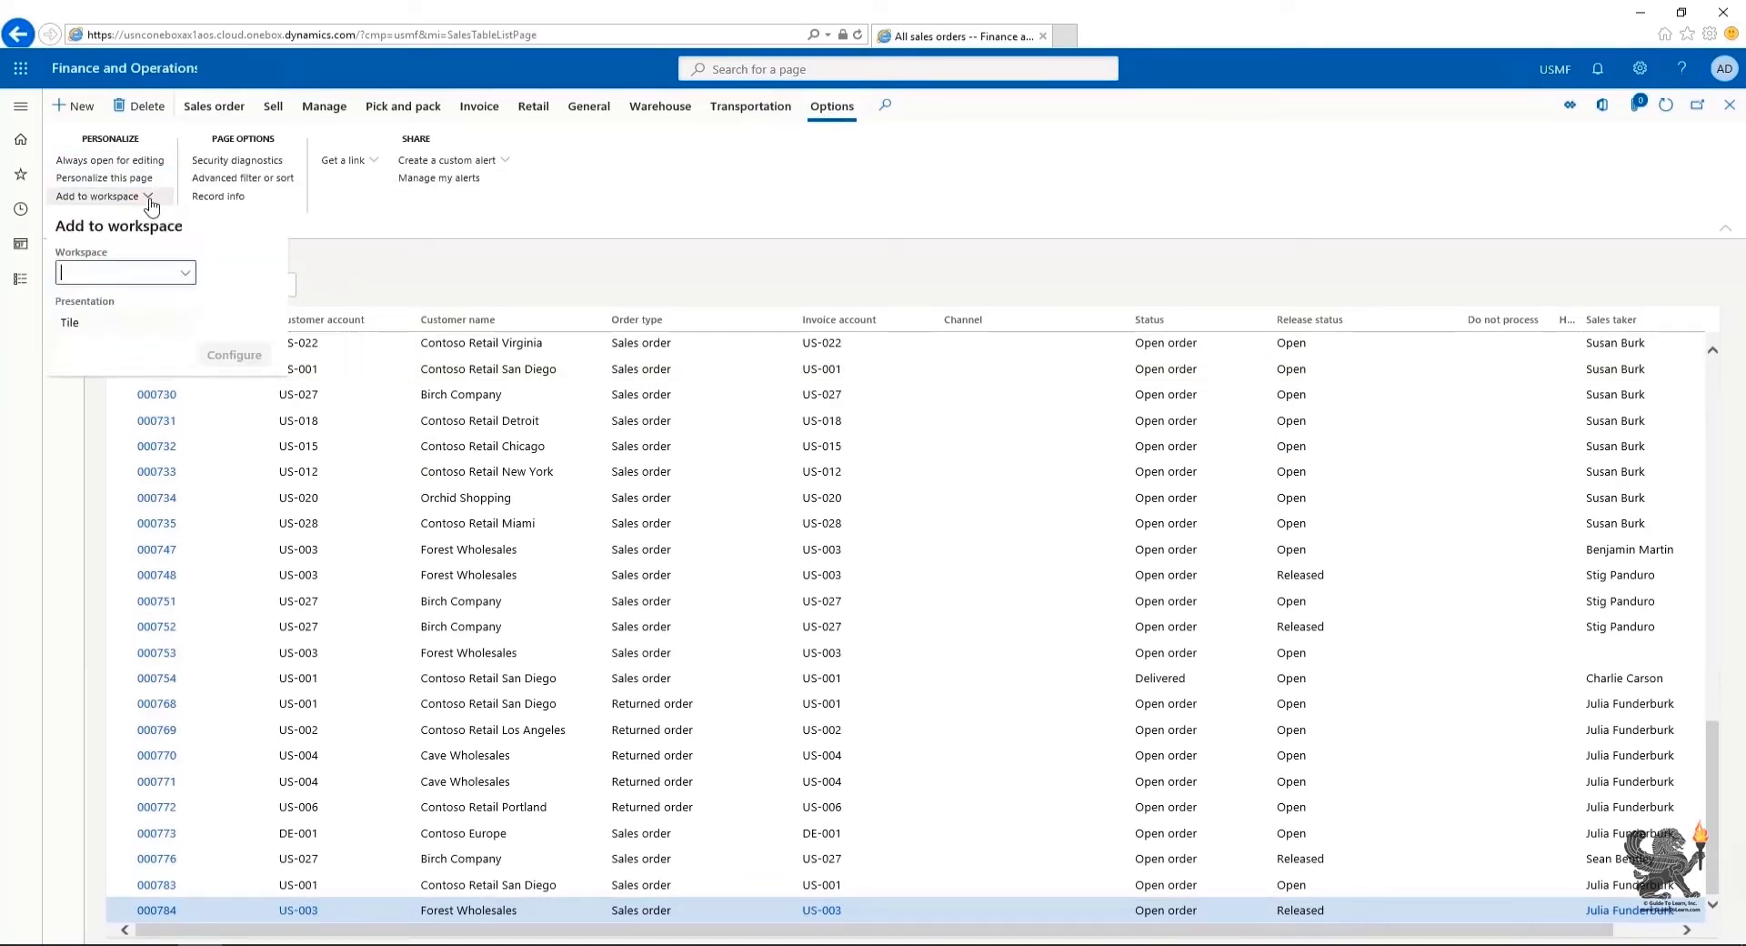
{"action": "left_click", "coordinate": [186, 274]}
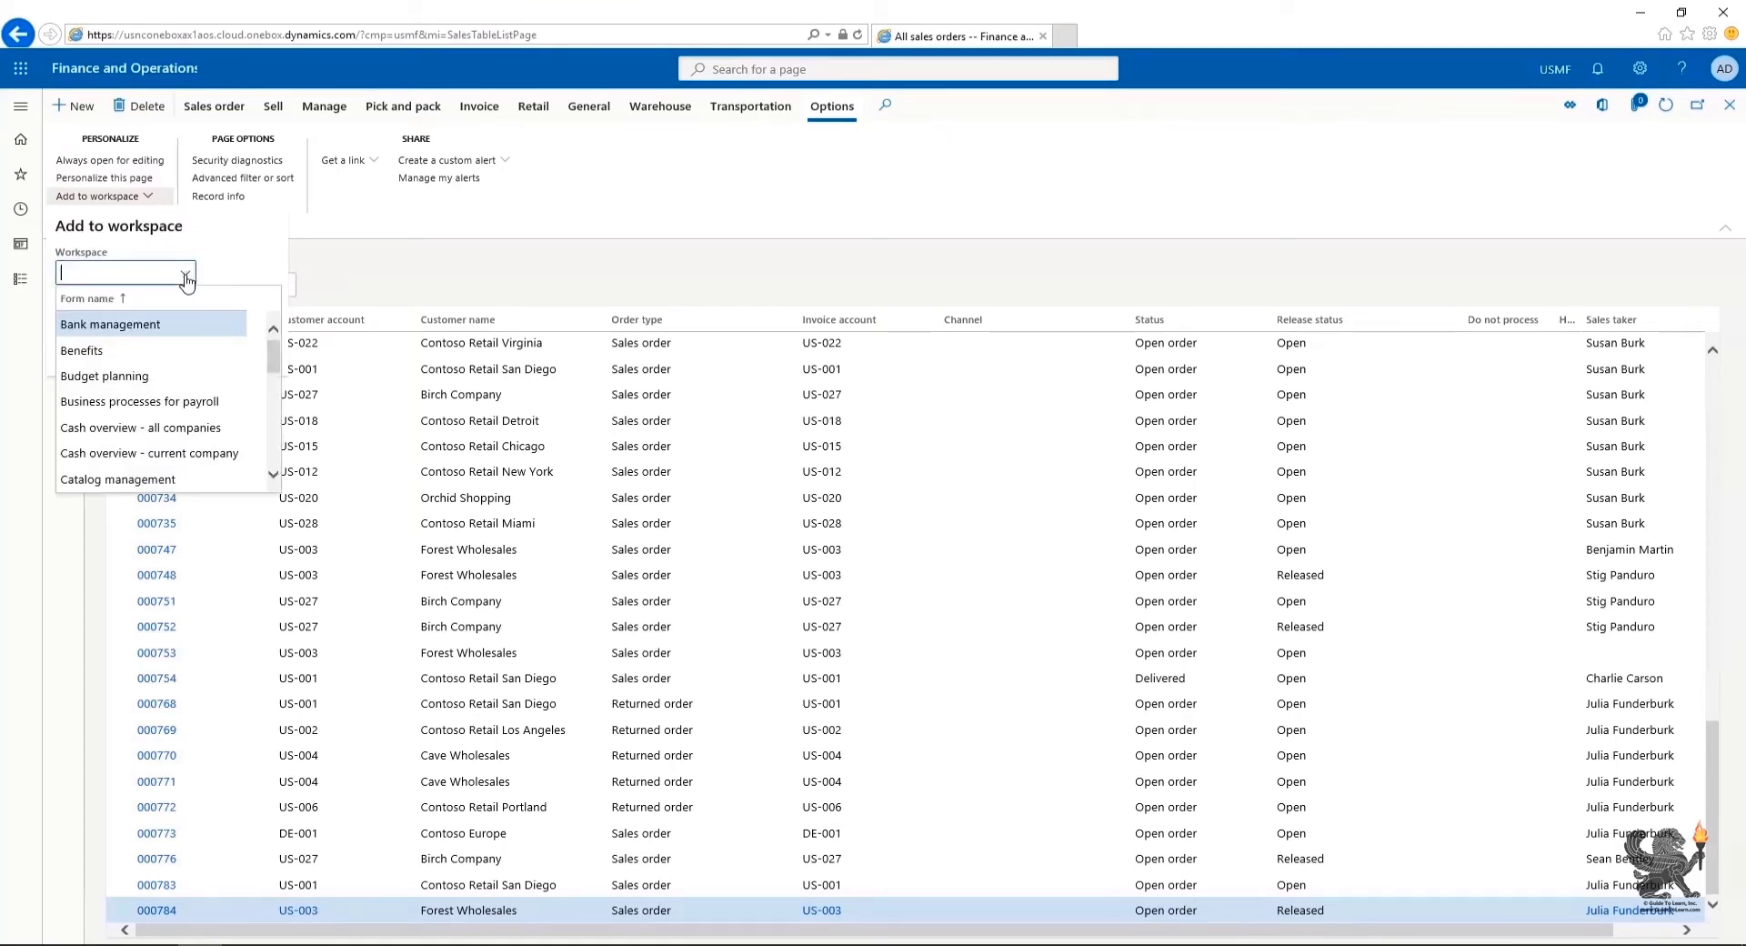
{"action": "scroll", "coordinate": [185, 367], "scroll_direction": "down", "scroll_amount": 3}
{"action": "scroll", "coordinate": [184, 367], "scroll_direction": "down", "scroll_amount": 2}
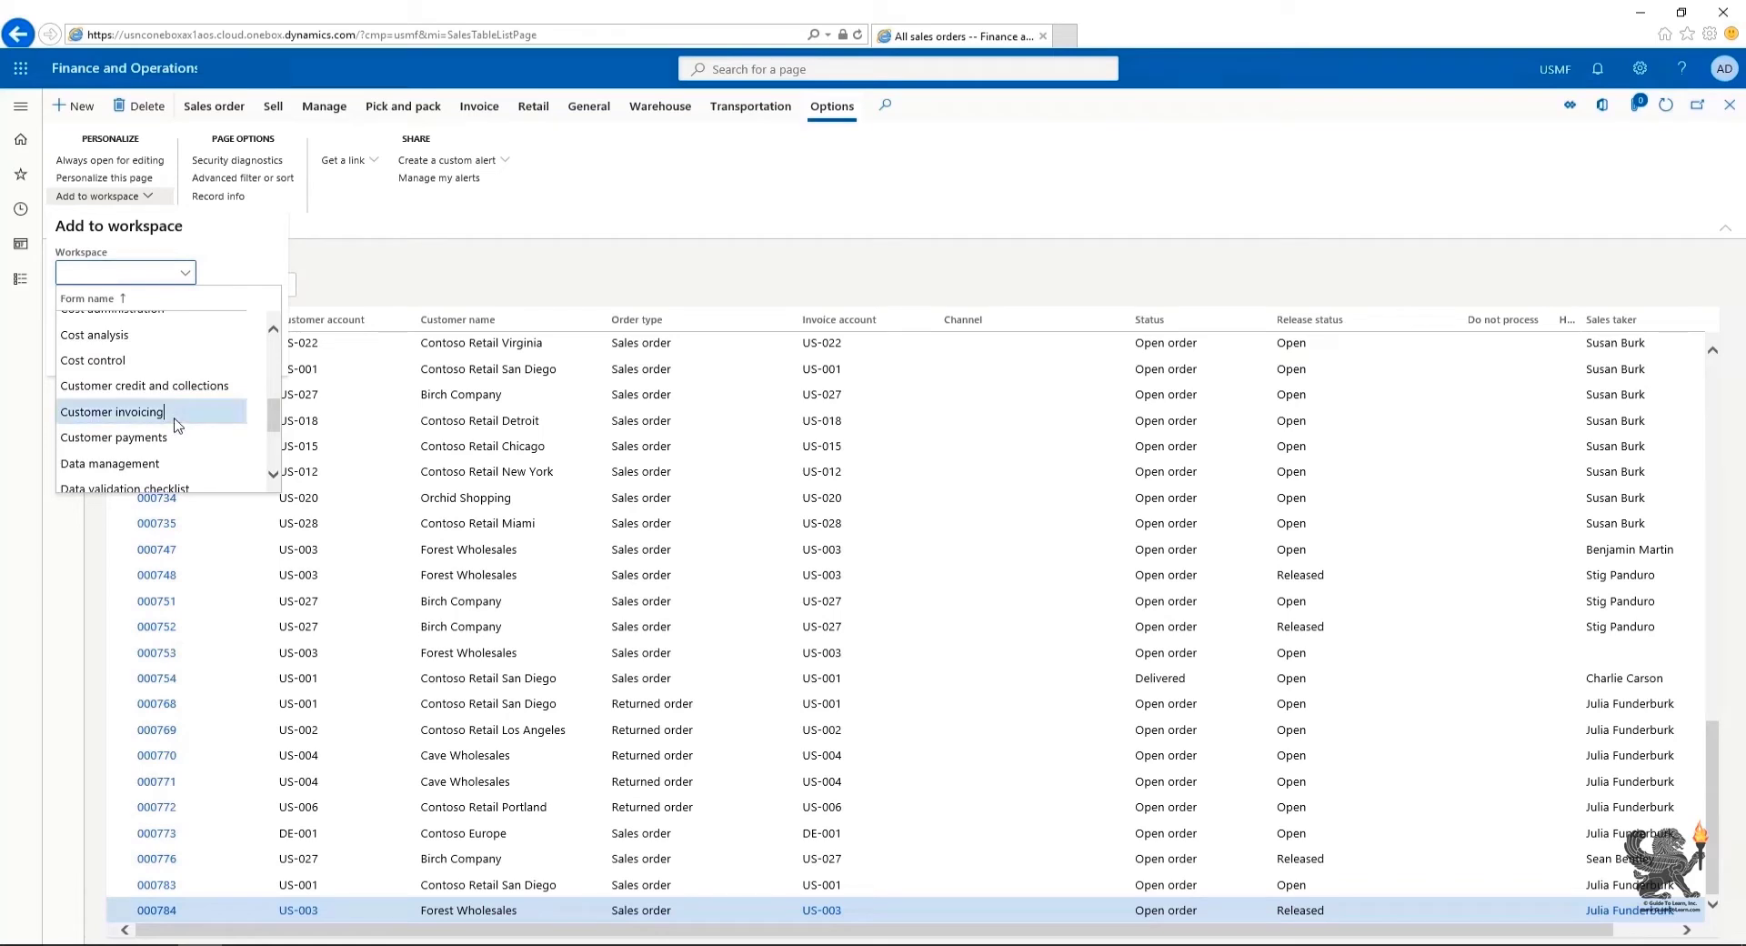
{"action": "left_click", "coordinate": [176, 416]}
{"action": "left_click", "coordinate": [187, 324]}
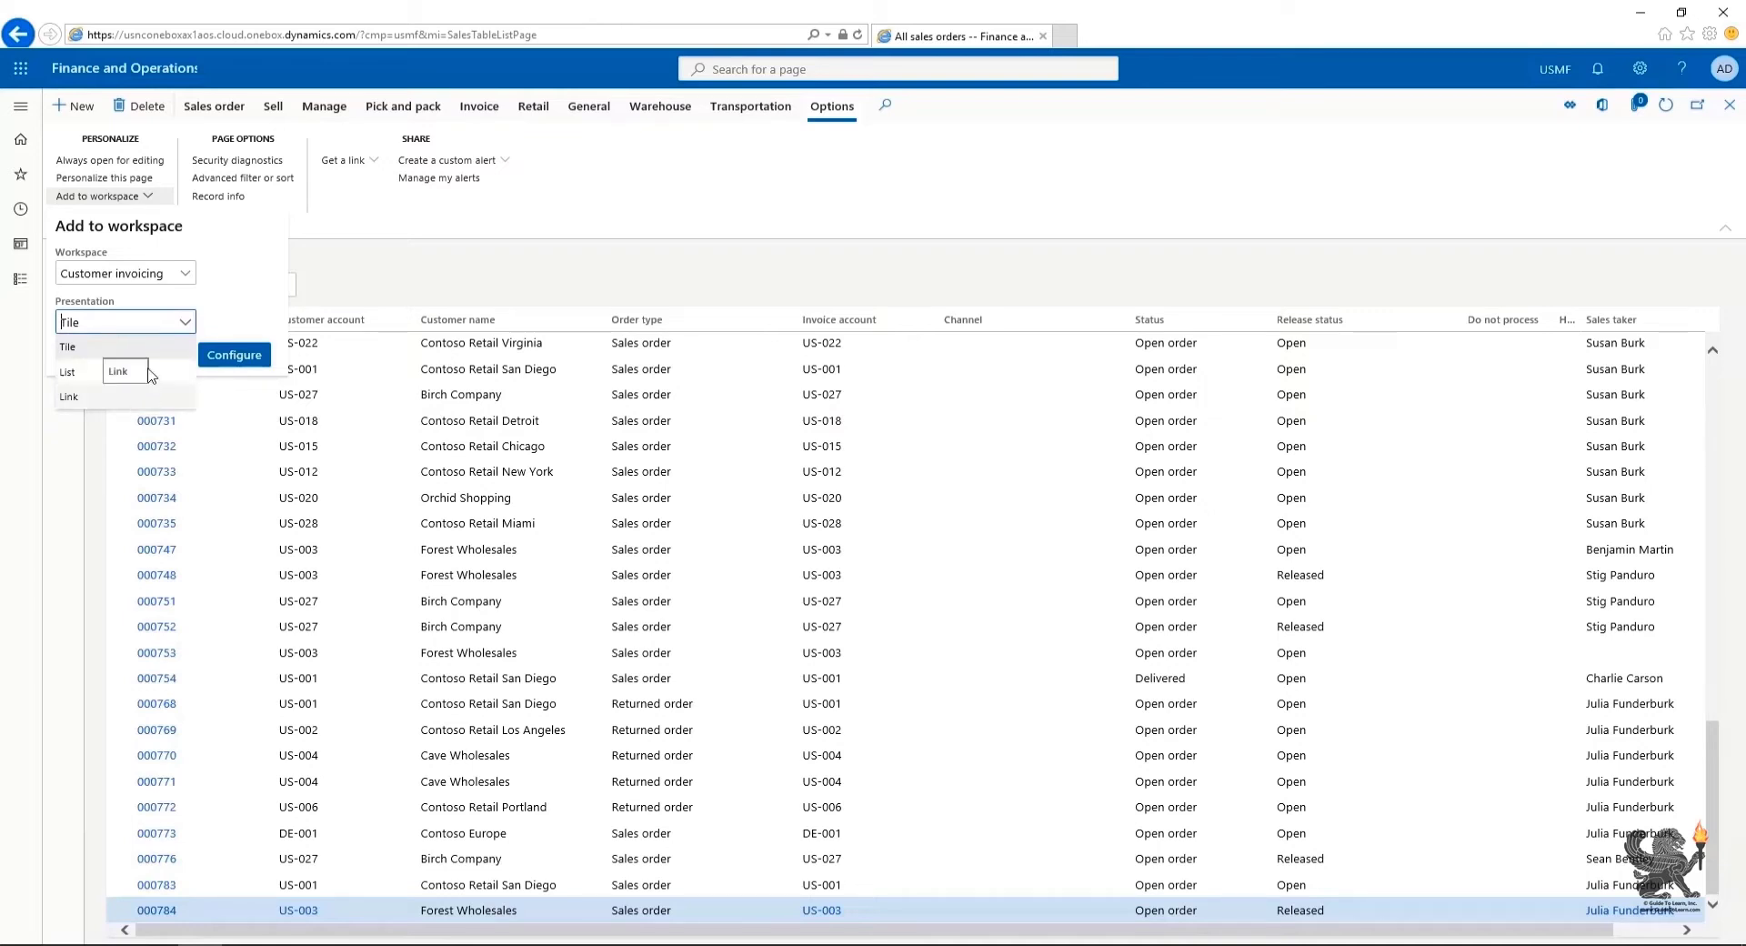
{"action": "left_click", "coordinate": [243, 359]}
{"action": "left_click", "coordinate": [235, 356]}
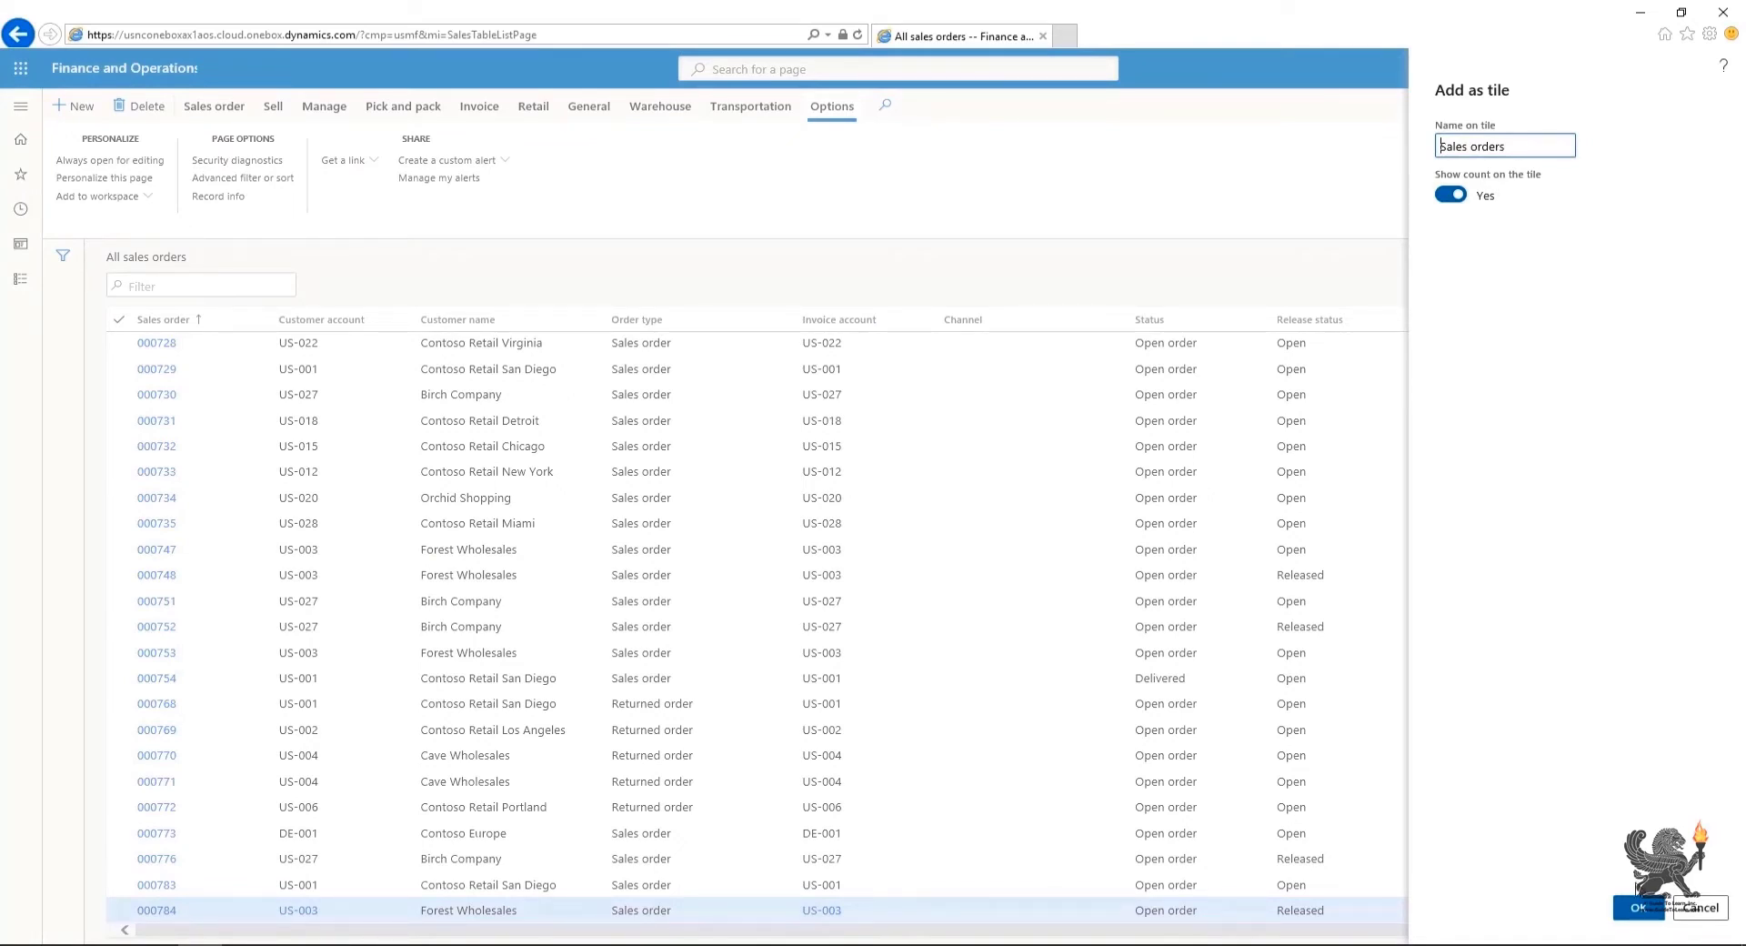
{"action": "left_click", "coordinate": [1637, 906]}
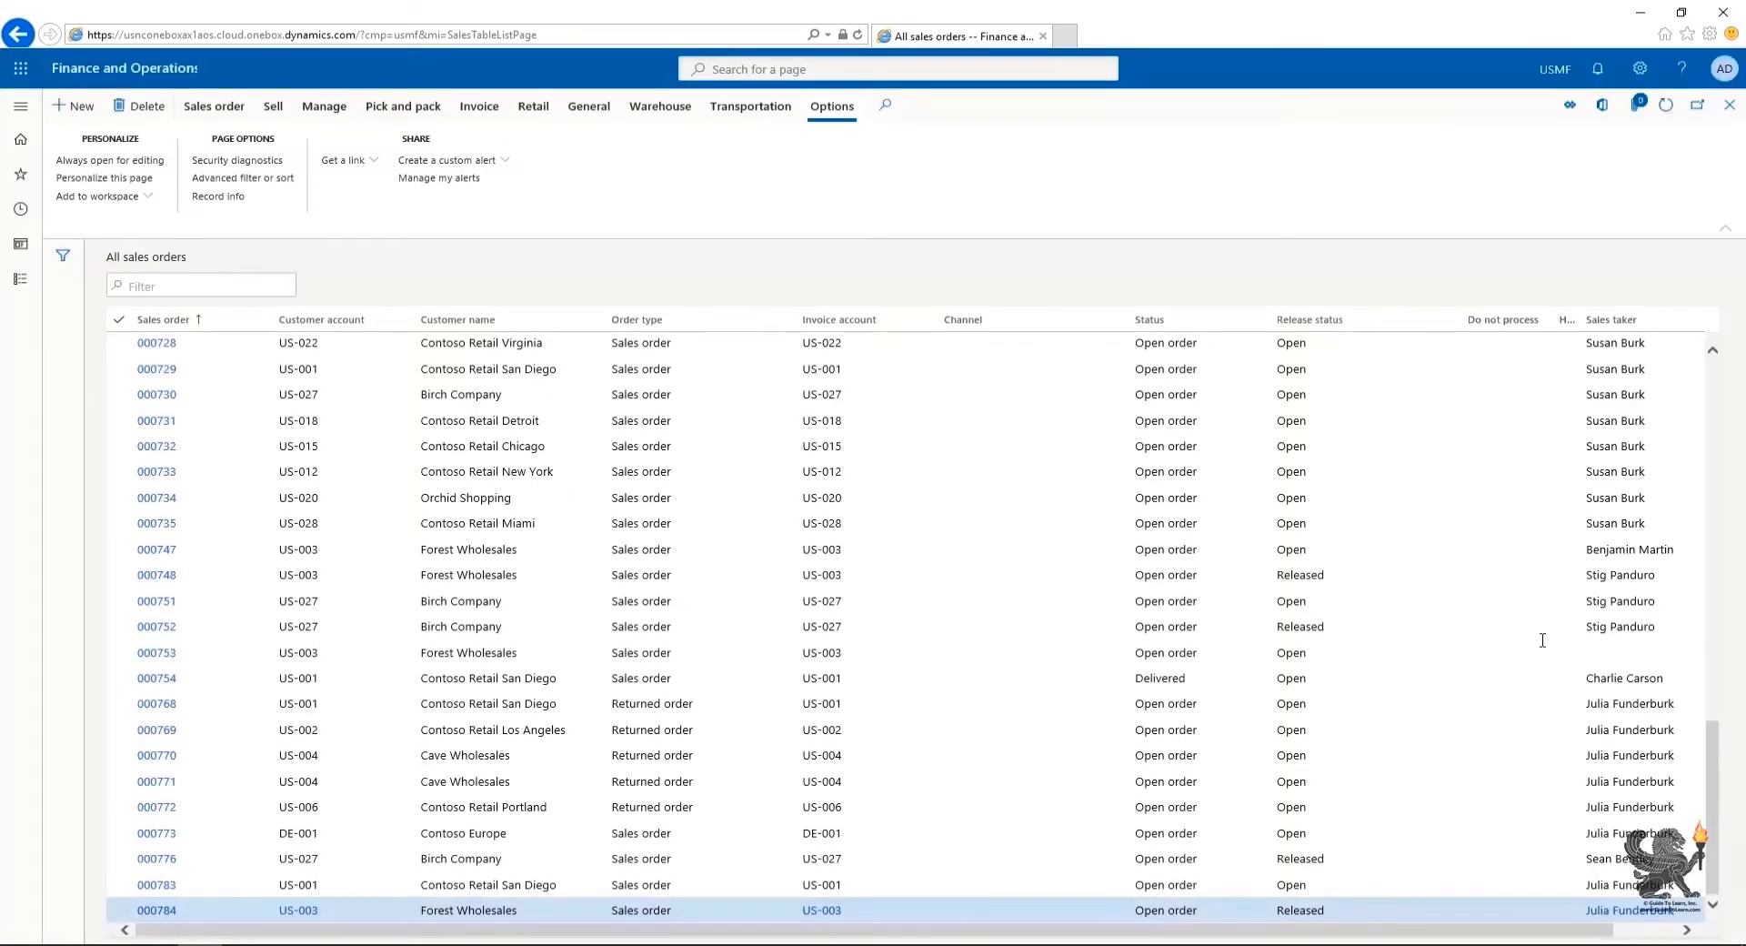
Step: Search the pages for "vend i" and open the Vendor invoice entry workspace
{"action": "left_click", "coordinate": [21, 210]}
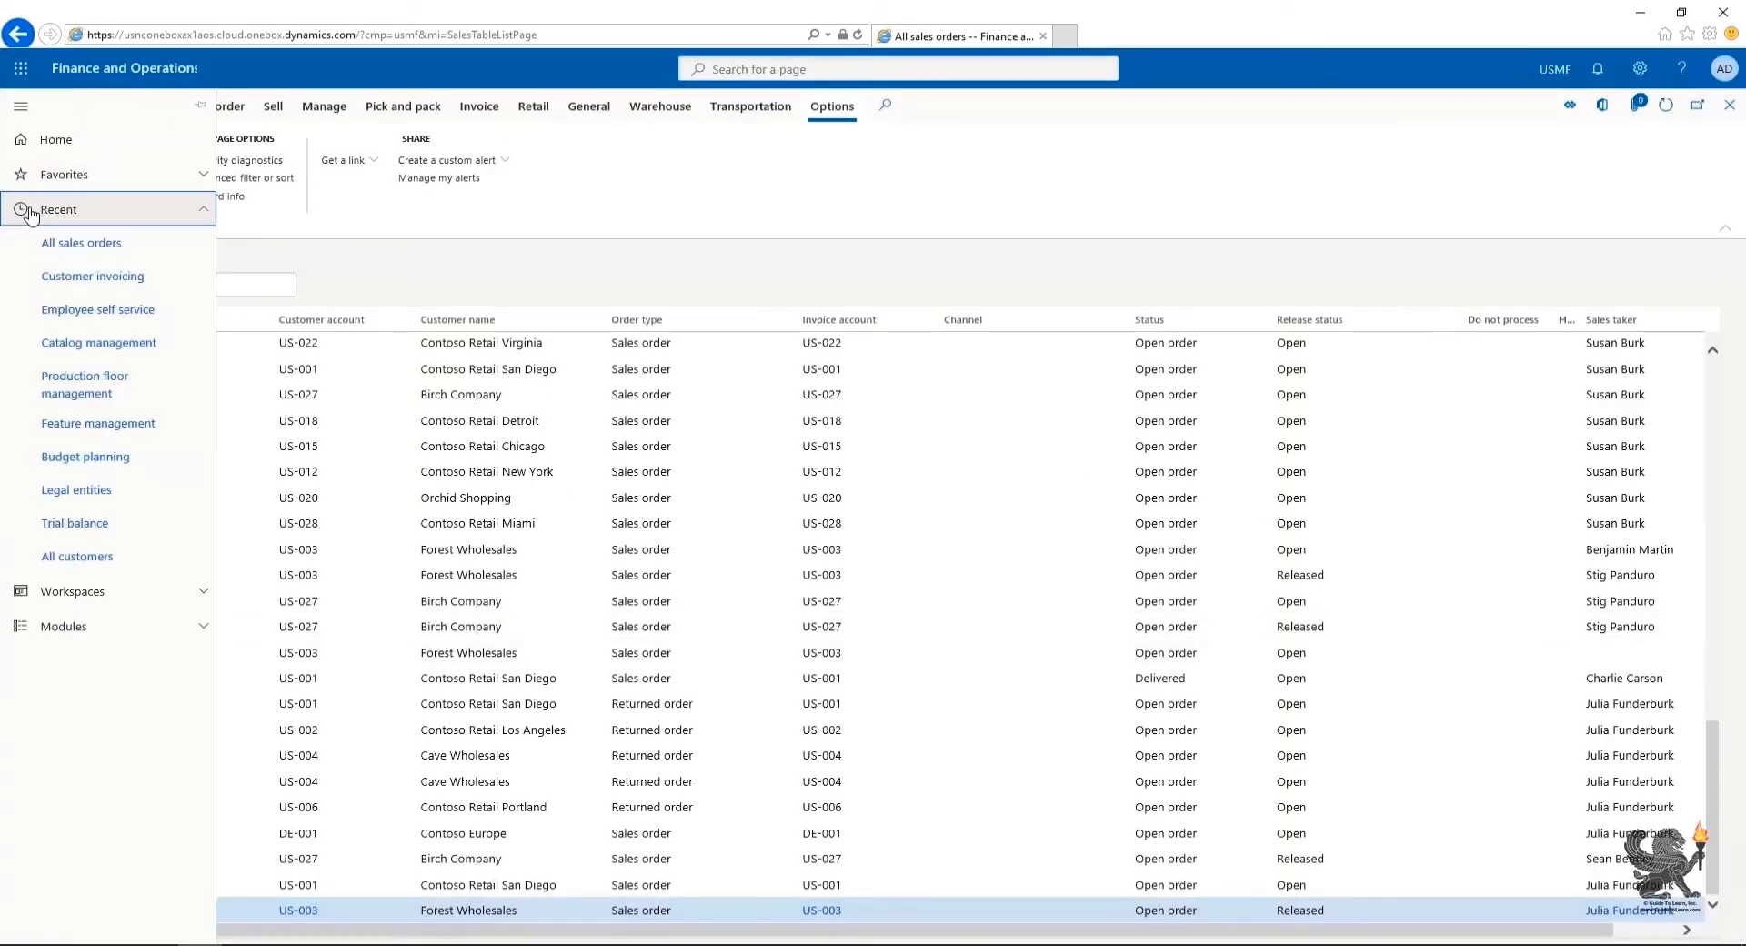
{"action": "left_click", "coordinate": [1130, 535]}
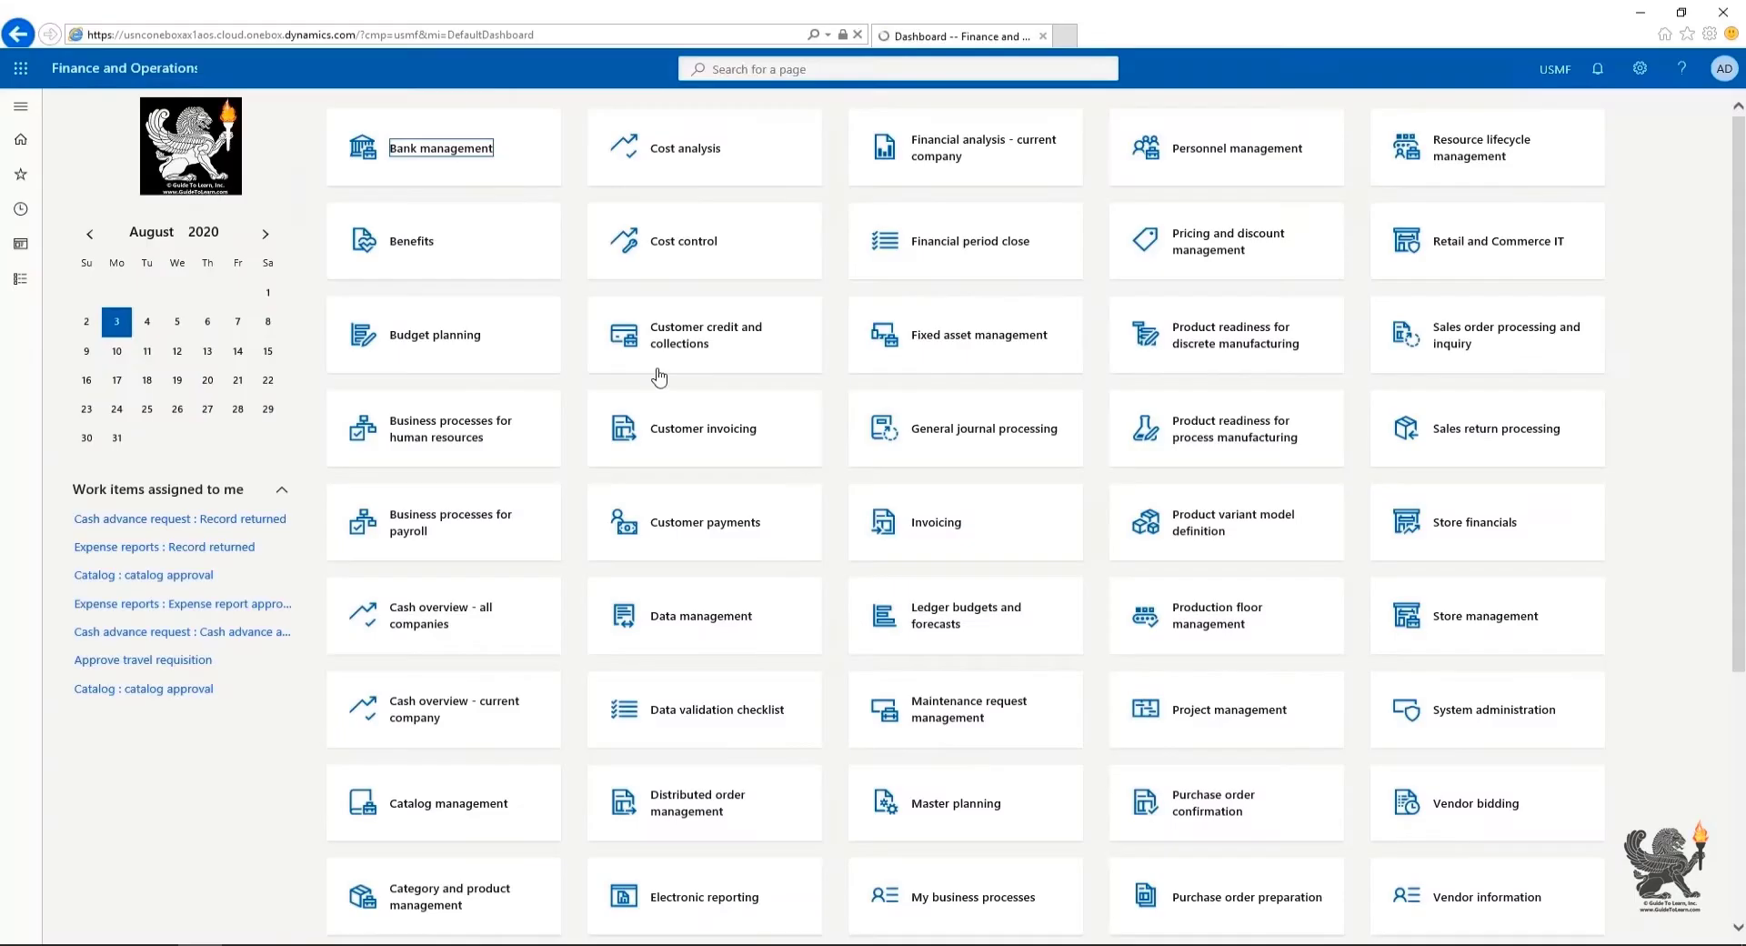
{"action": "left_click", "coordinate": [900, 68]}
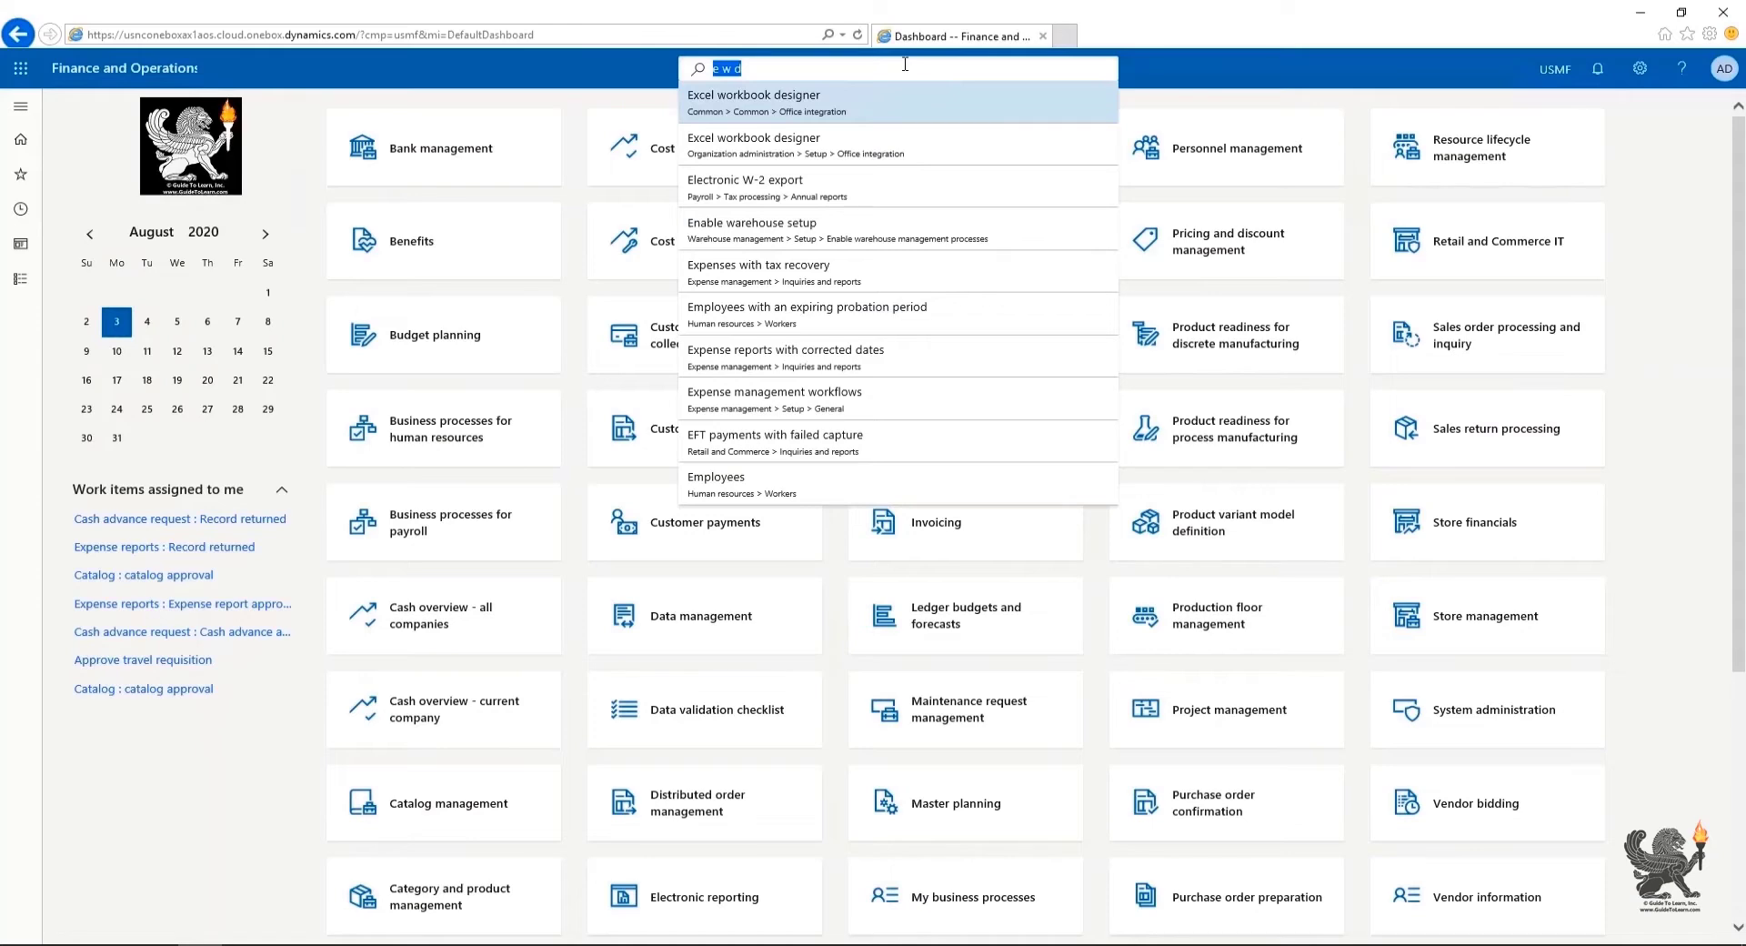
{"action": "type", "text": "vend i"}
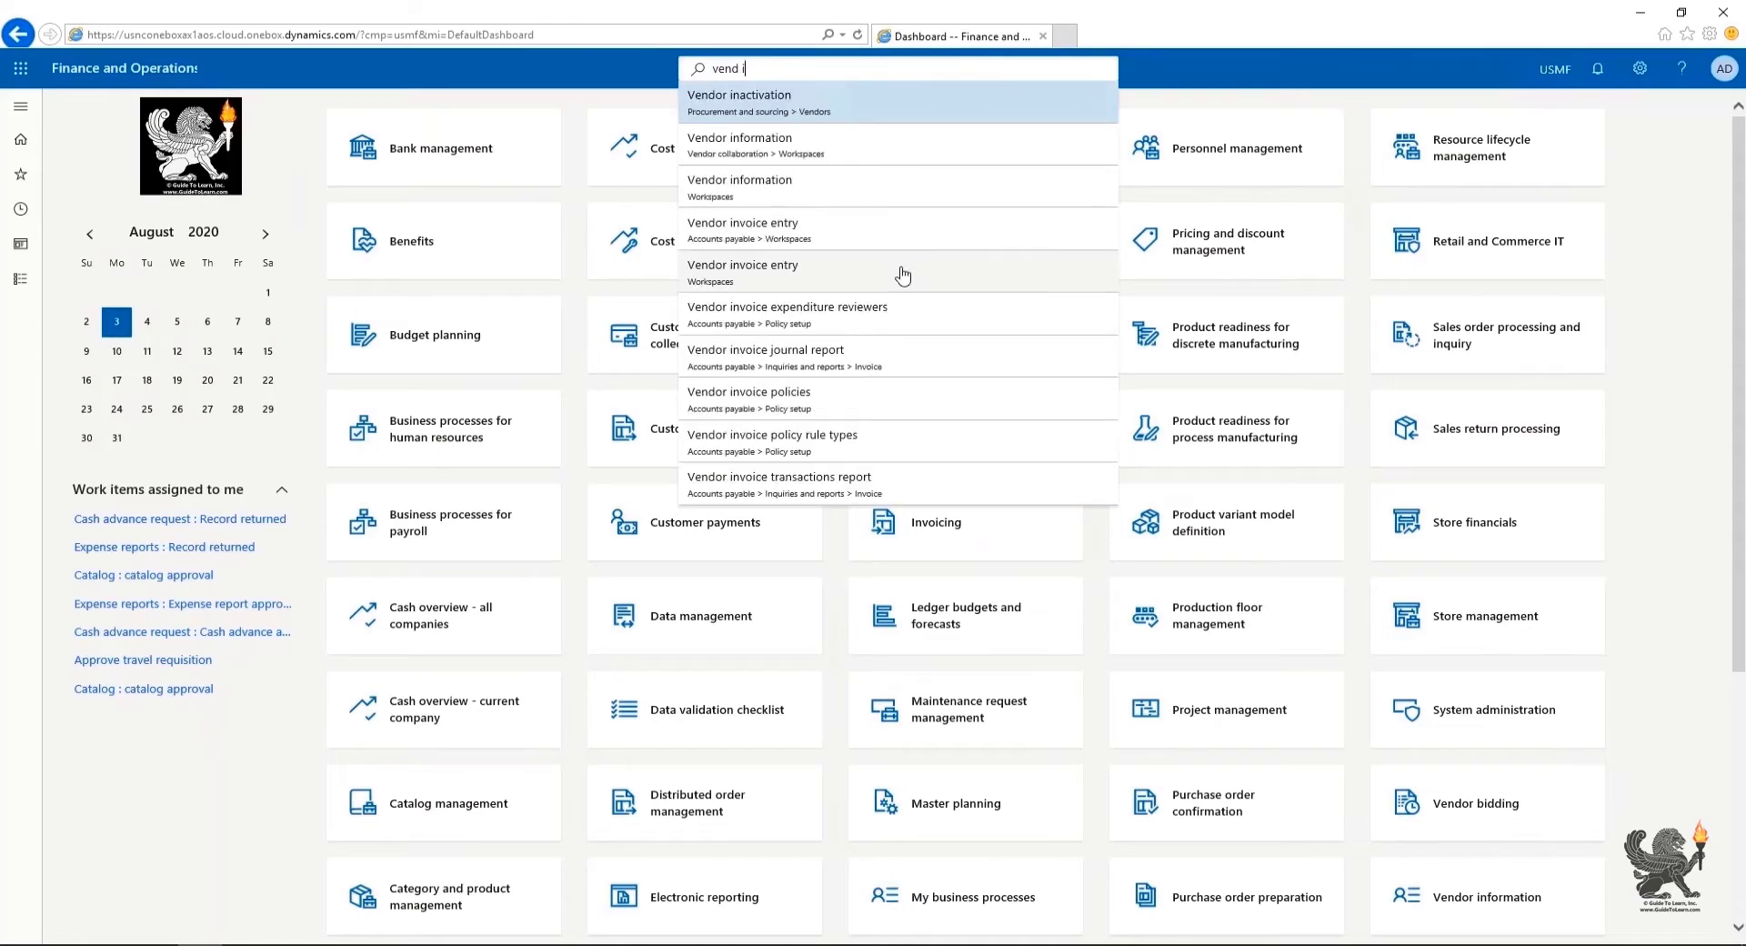
{"action": "left_click", "coordinate": [903, 275]}
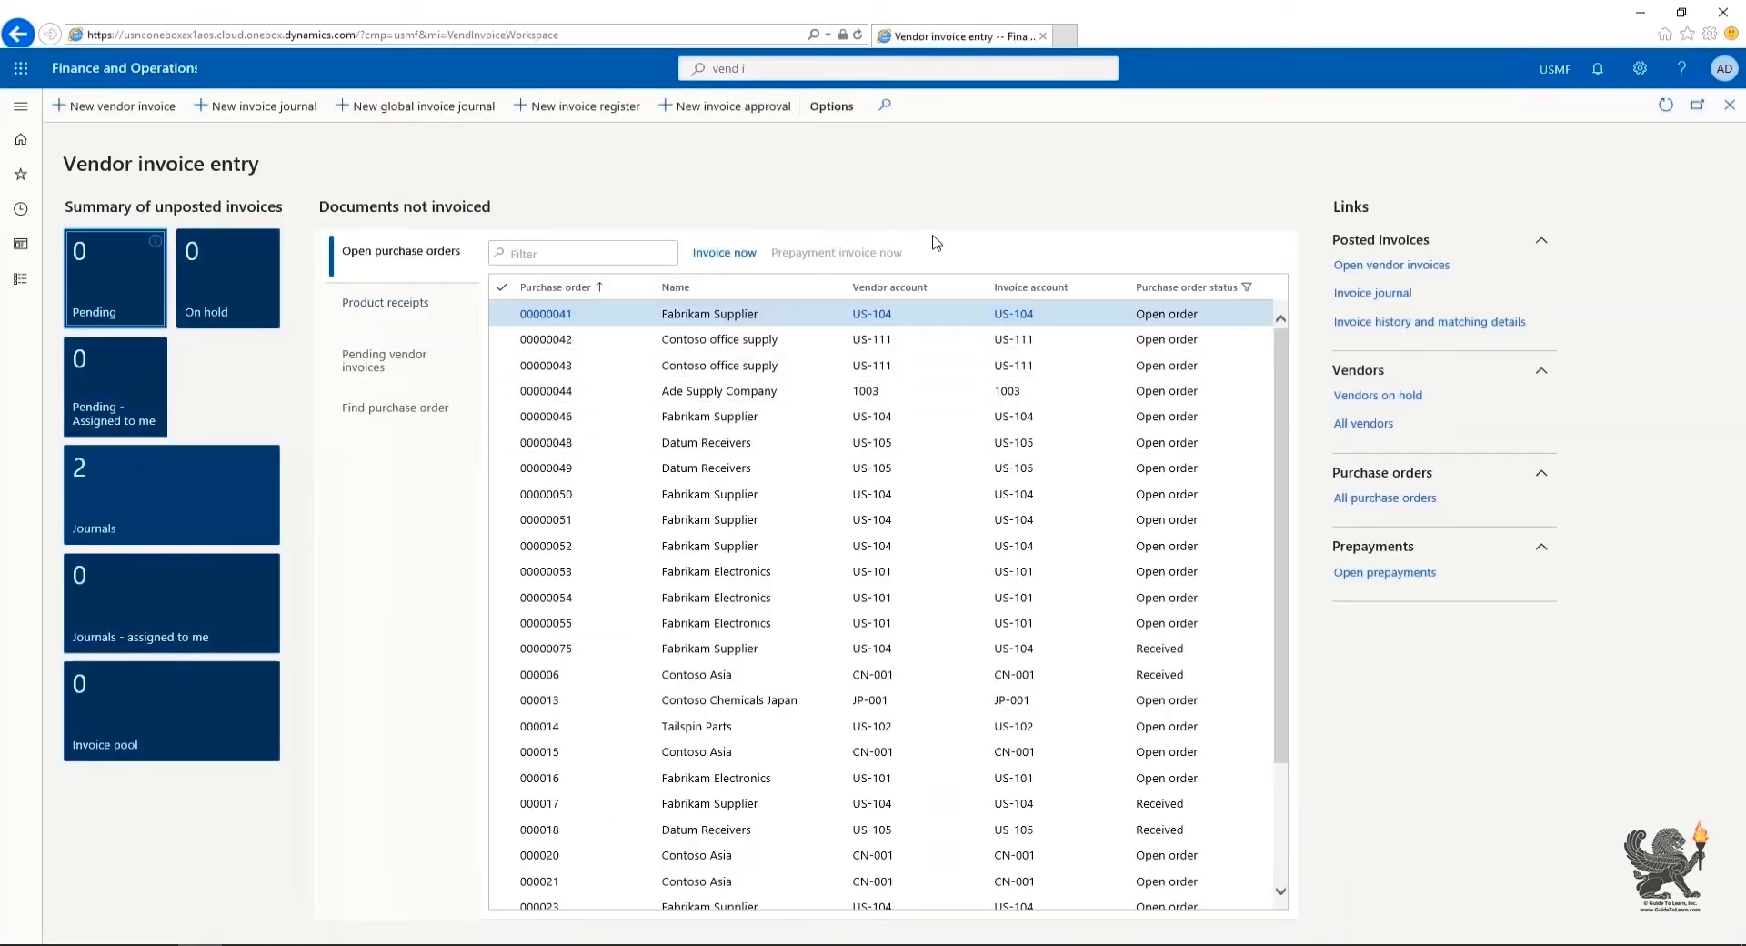
Step: View the workspace's form name and search pages by form name with "form: vendinvoice" and "form: custinvoice"
{"action": "right_click", "coordinate": [997, 169]}
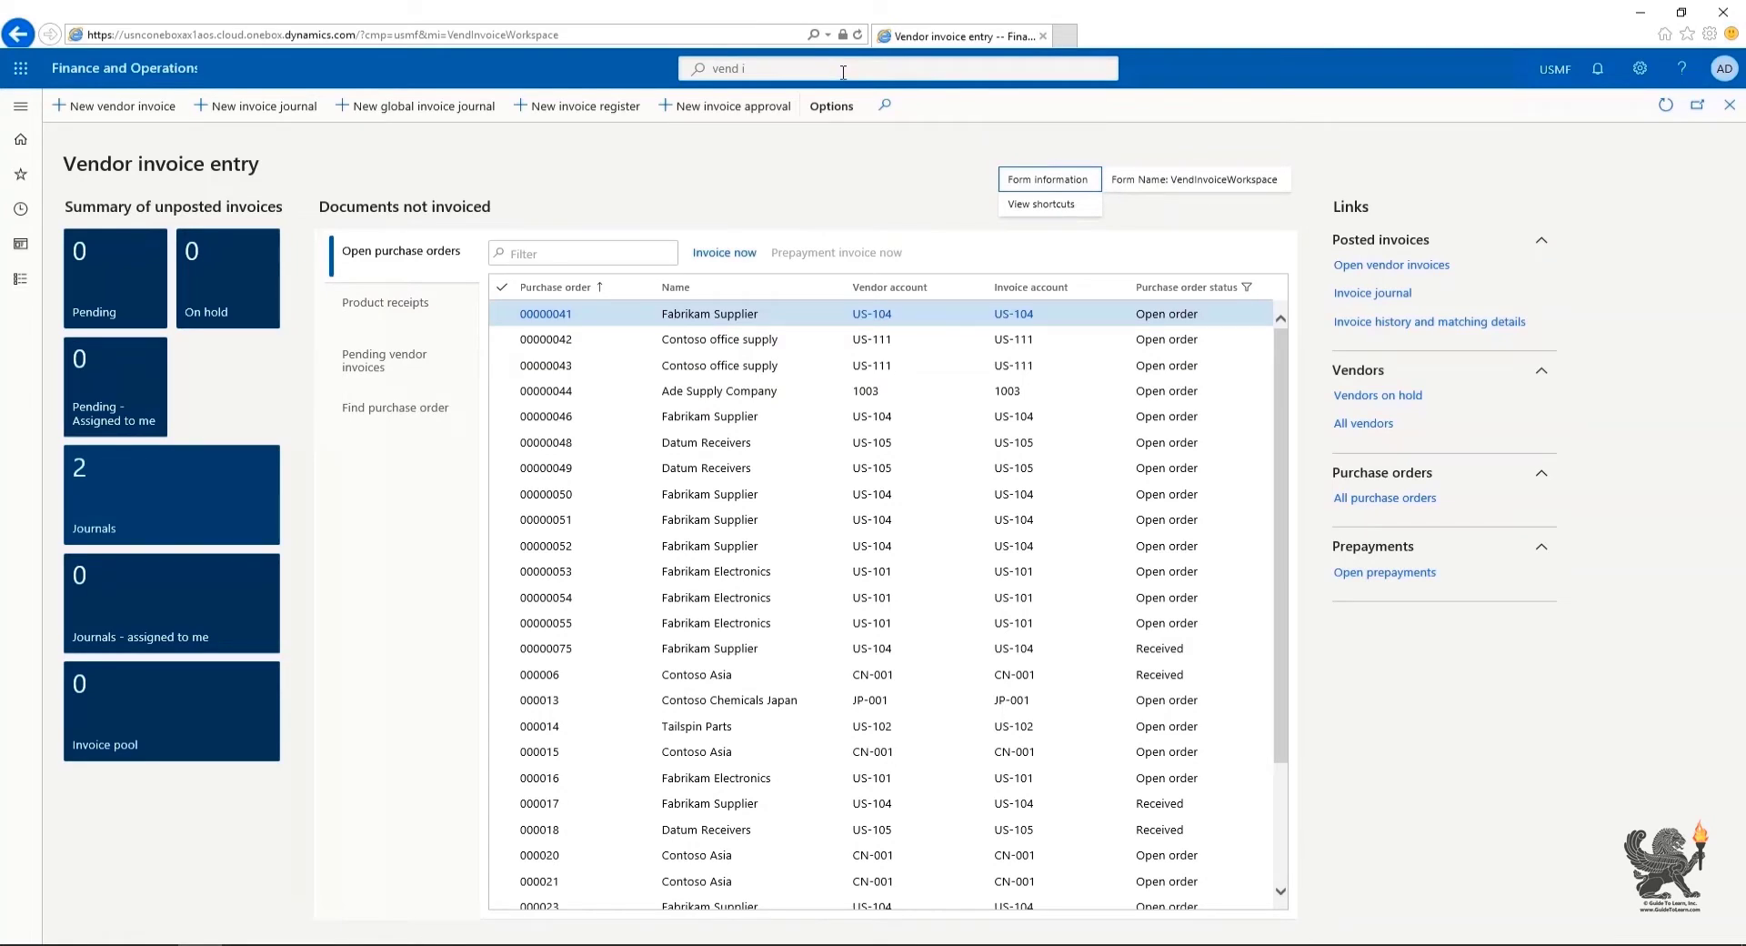
{"action": "left_click", "coordinate": [843, 71]}
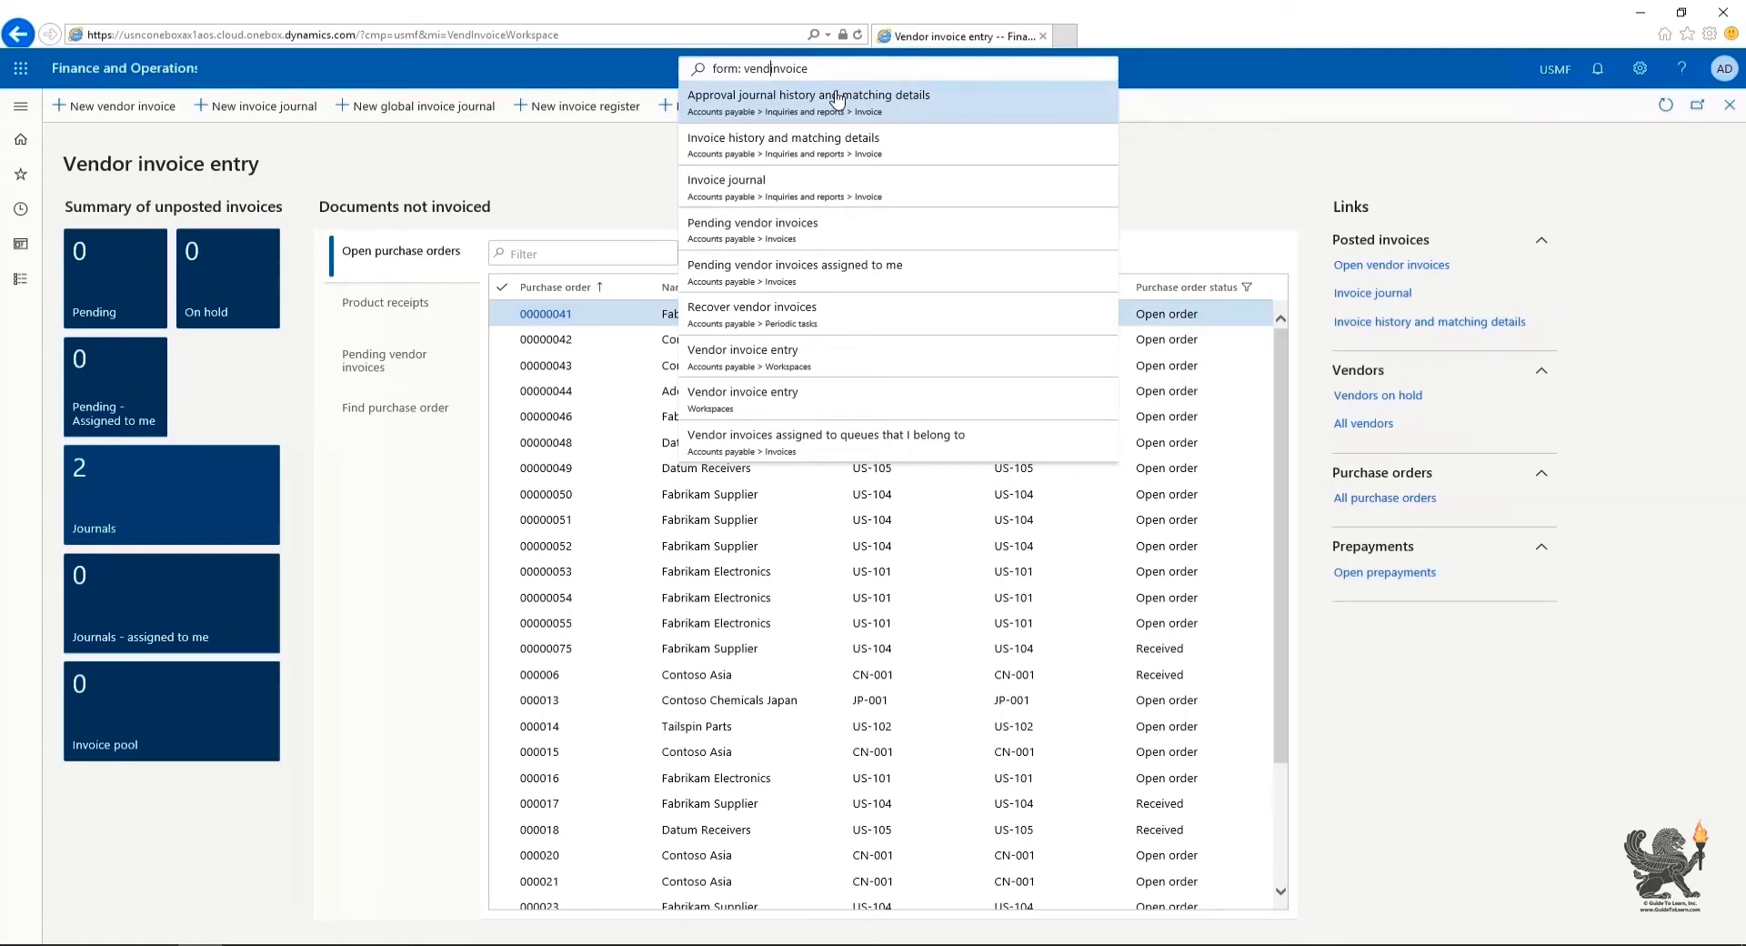
{"action": "key", "text": "BackSpace"}
{"action": "key", "text": "BackSpace"}
{"action": "key", "text": "BackSpace"}
{"action": "key", "text": "BackSpace"}
{"action": "type", "text": "cust"}
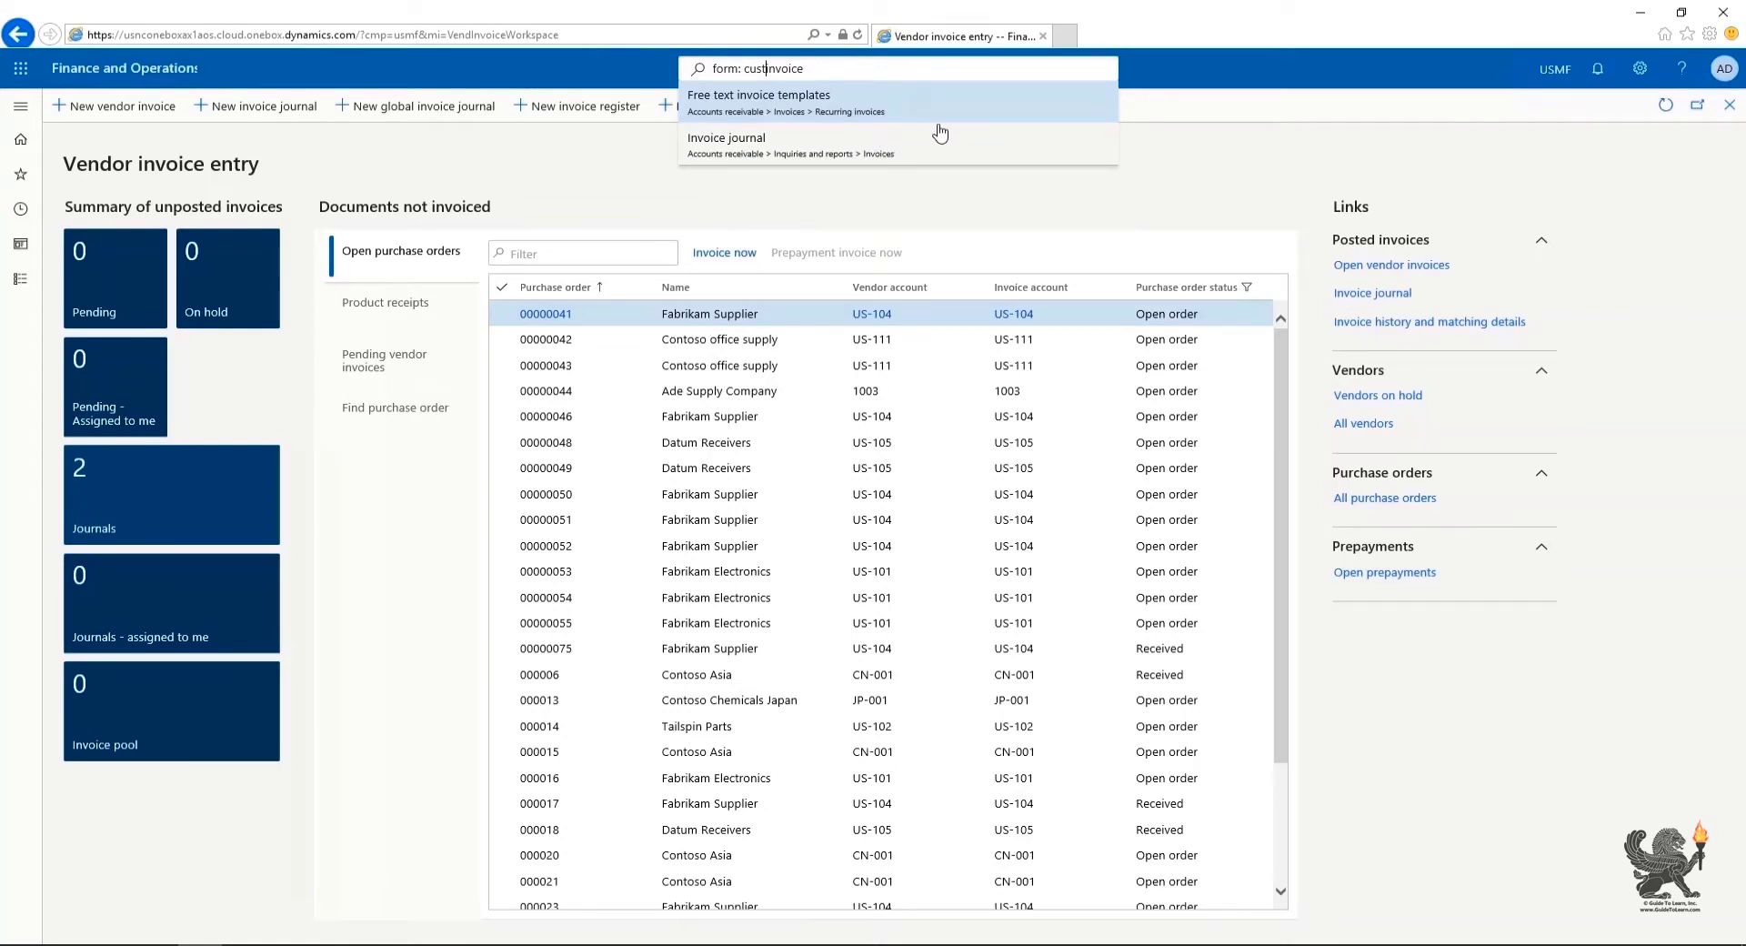
{"action": "left_click", "coordinate": [1103, 190]}
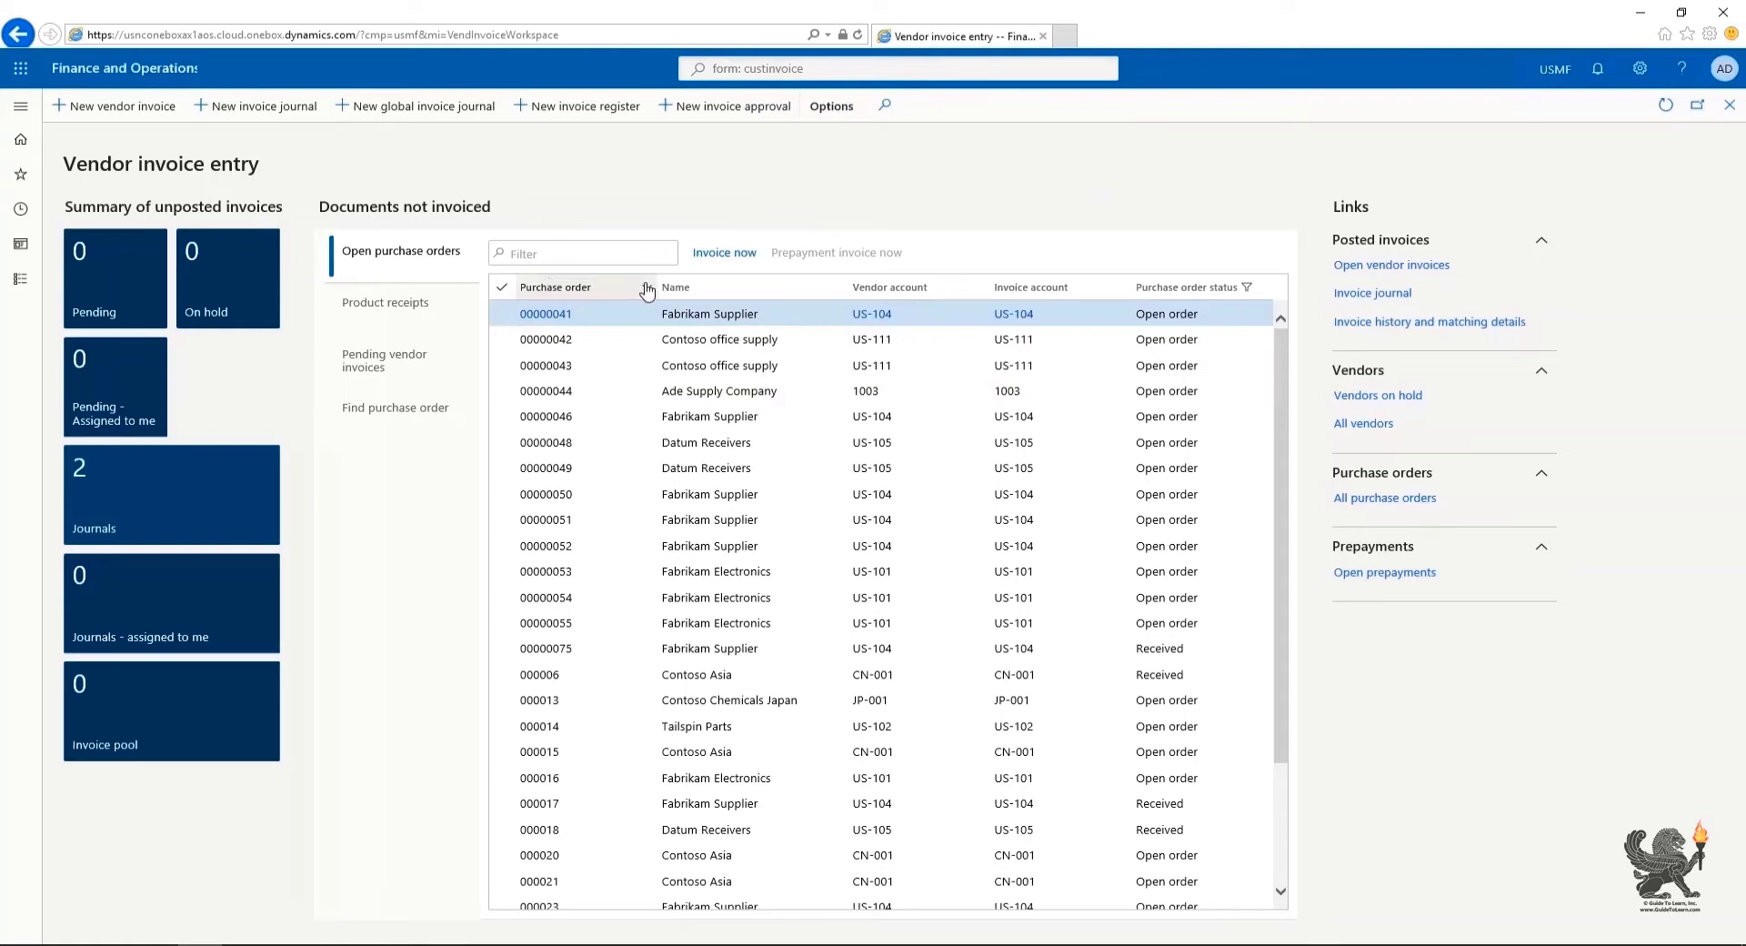
Step: Sort the open purchase orders by purchase order number from Z to A, and back to A to Z
{"action": "left_click", "coordinate": [647, 287]}
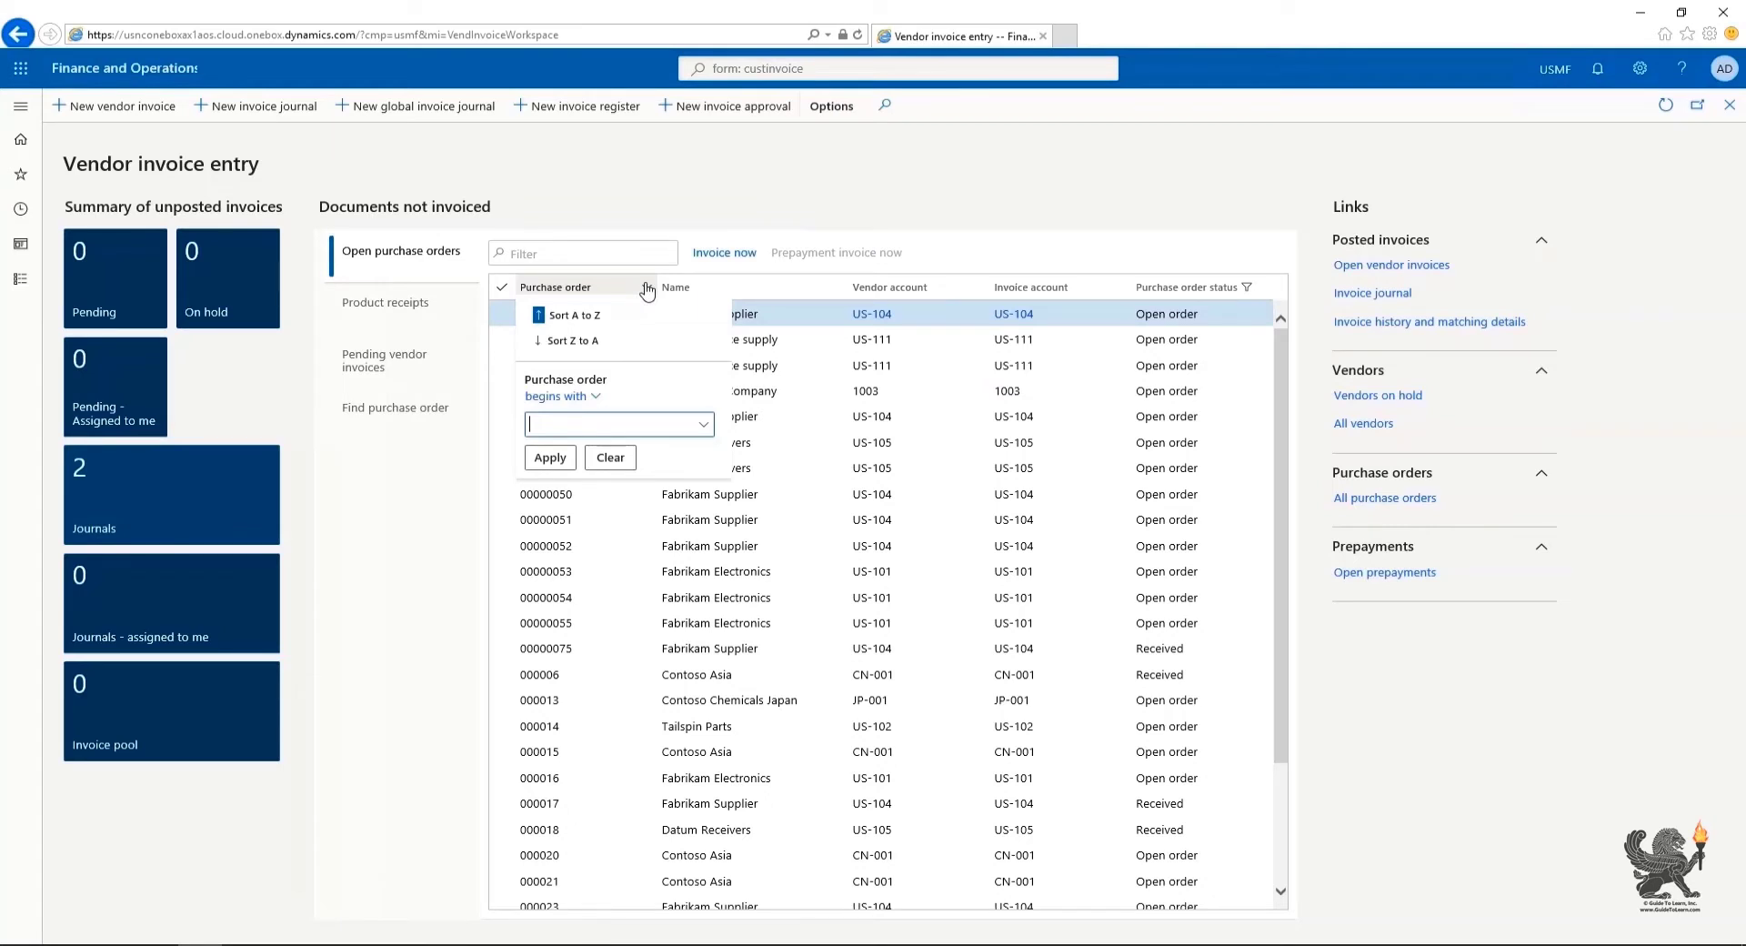
{"action": "left_click", "coordinate": [597, 341]}
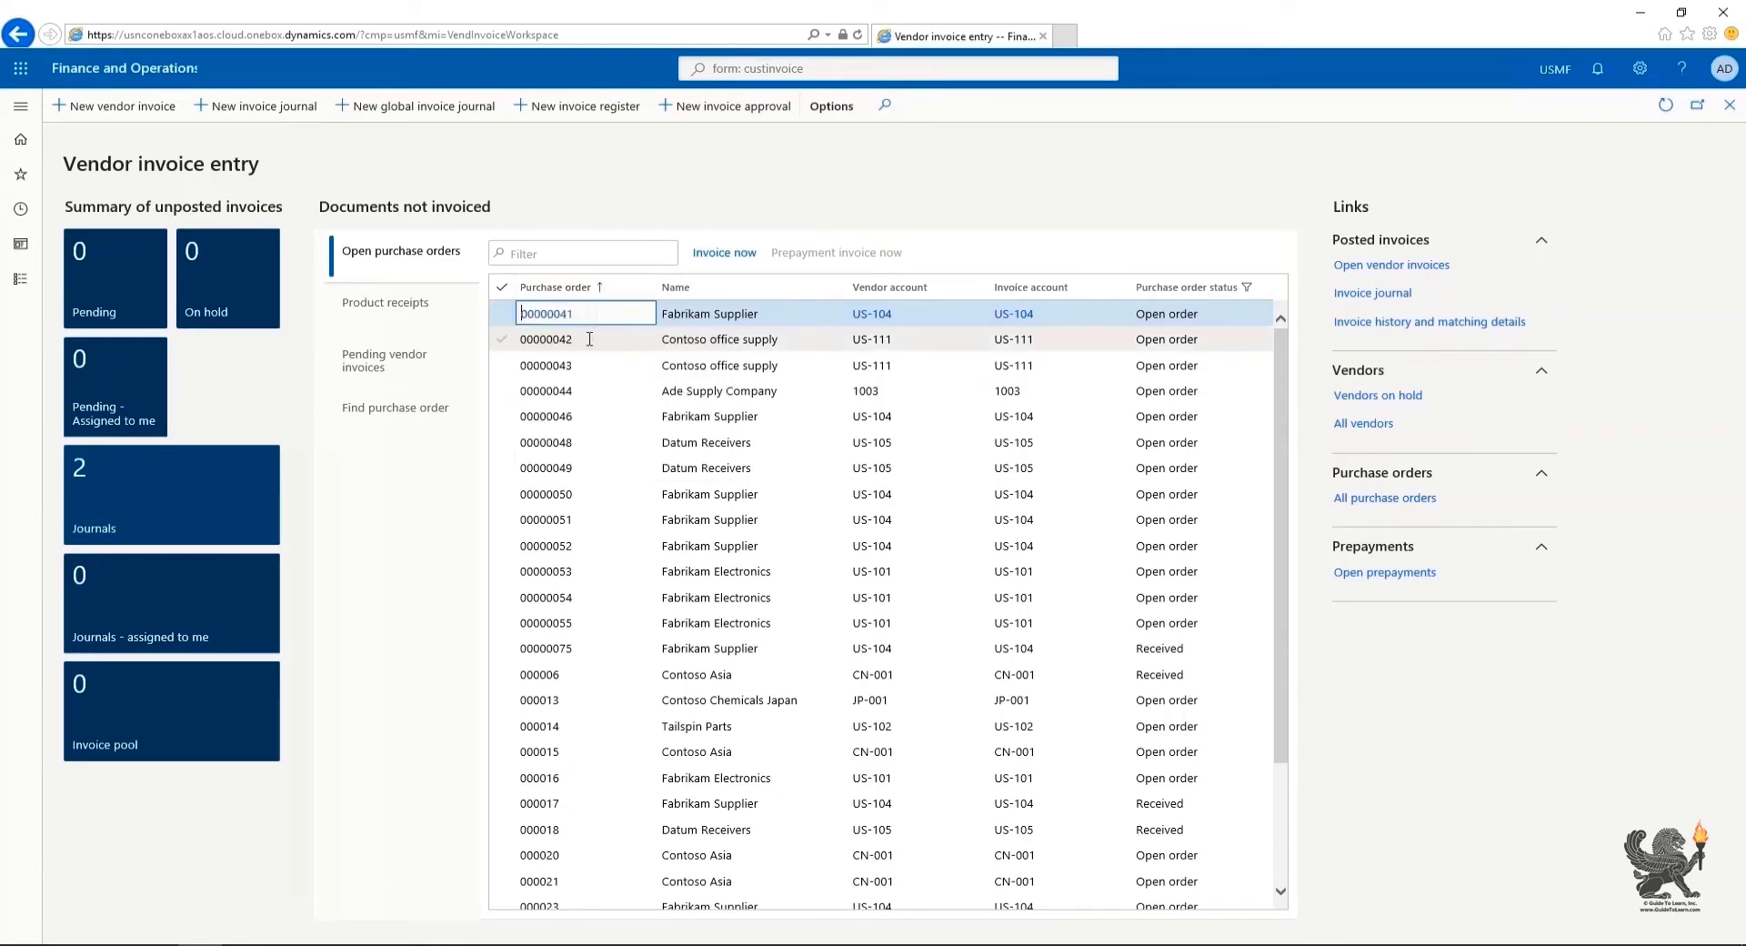
{"action": "left_click", "coordinate": [648, 289]}
{"action": "left_click", "coordinate": [574, 315]}
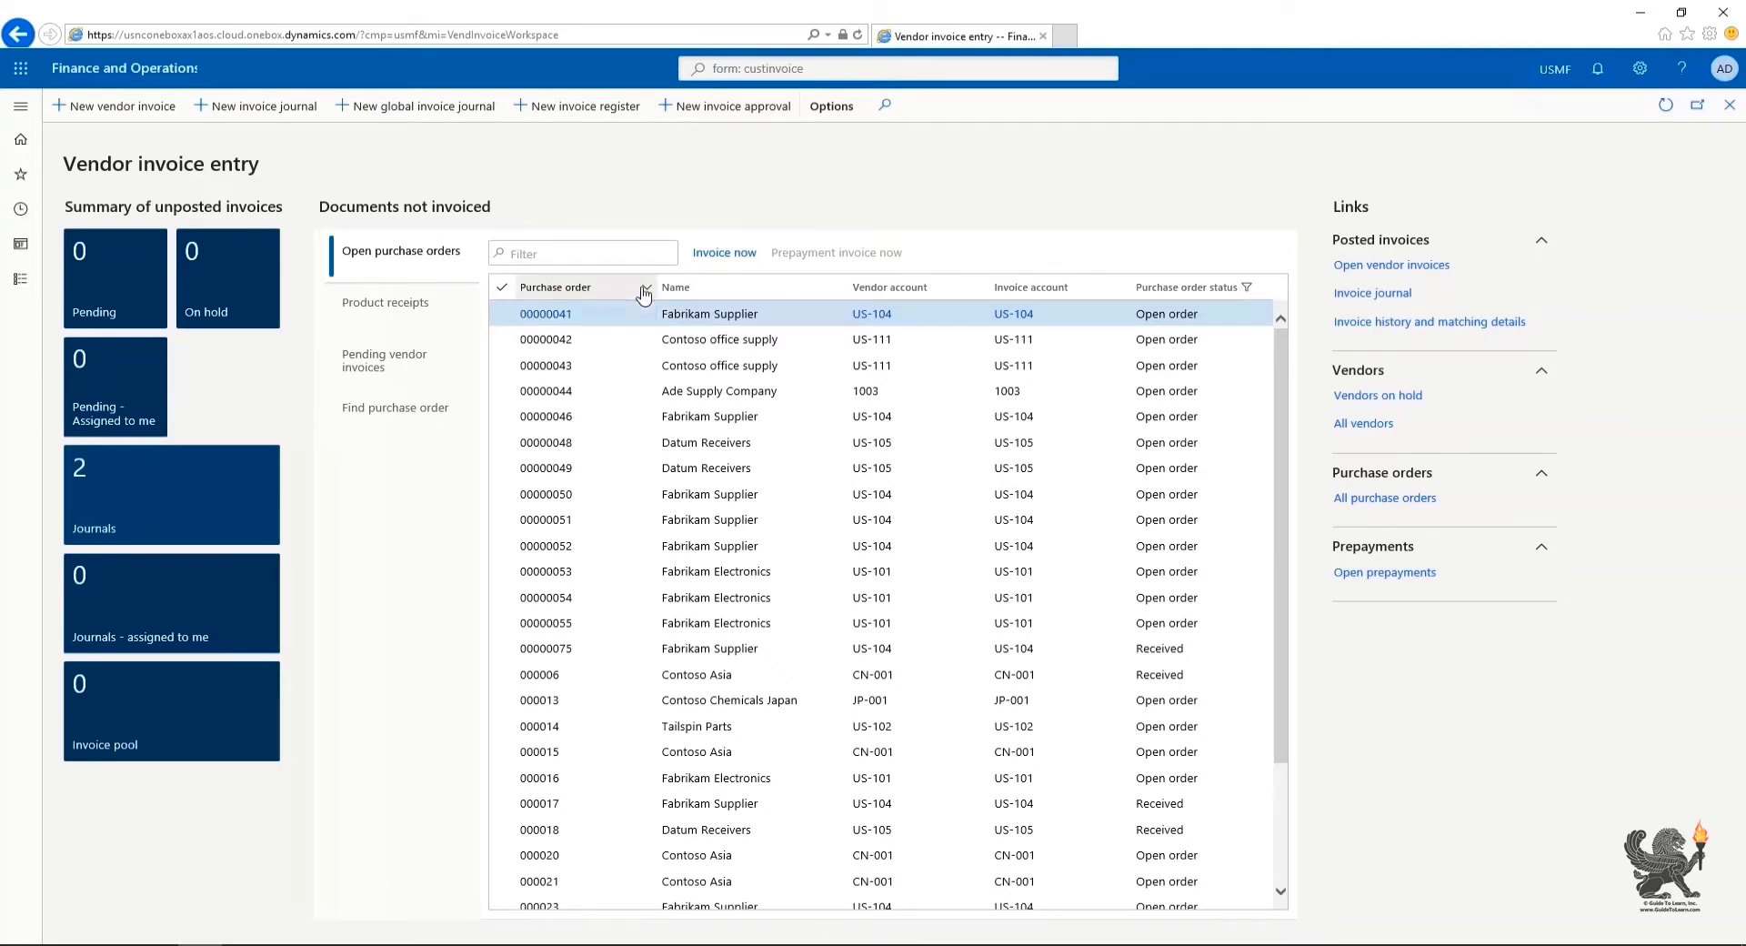
Step: Review the filter operators offered for the Purchase order column
{"action": "left_click", "coordinate": [645, 288]}
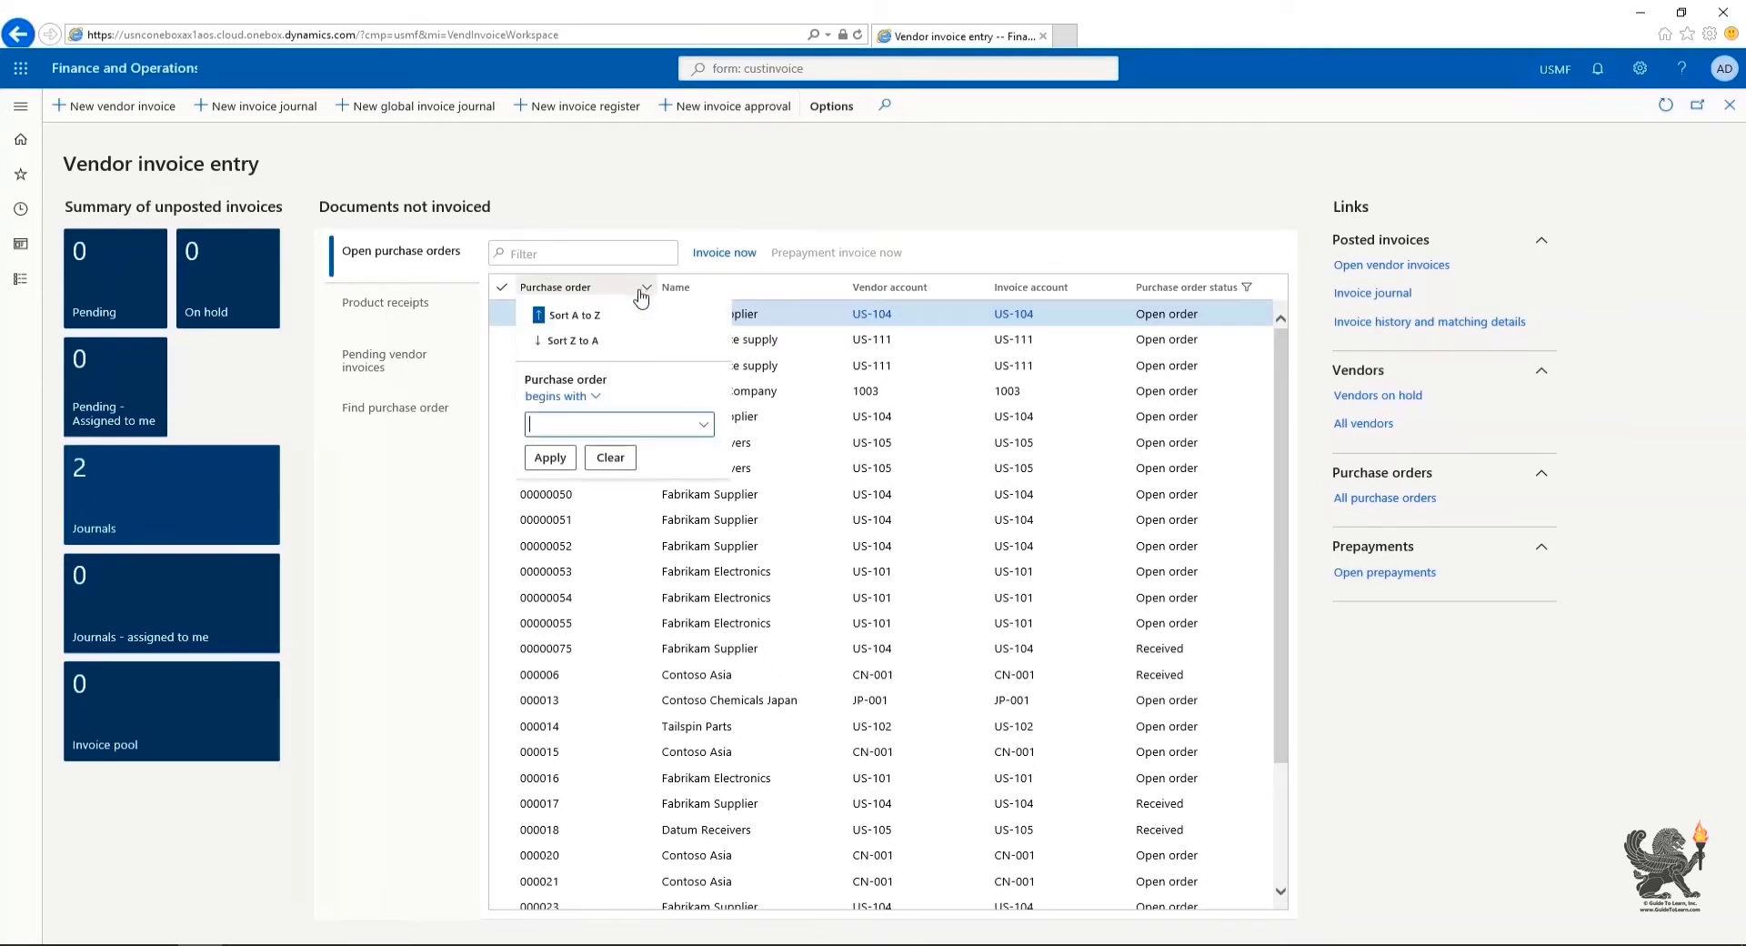
{"action": "left_click", "coordinate": [598, 397]}
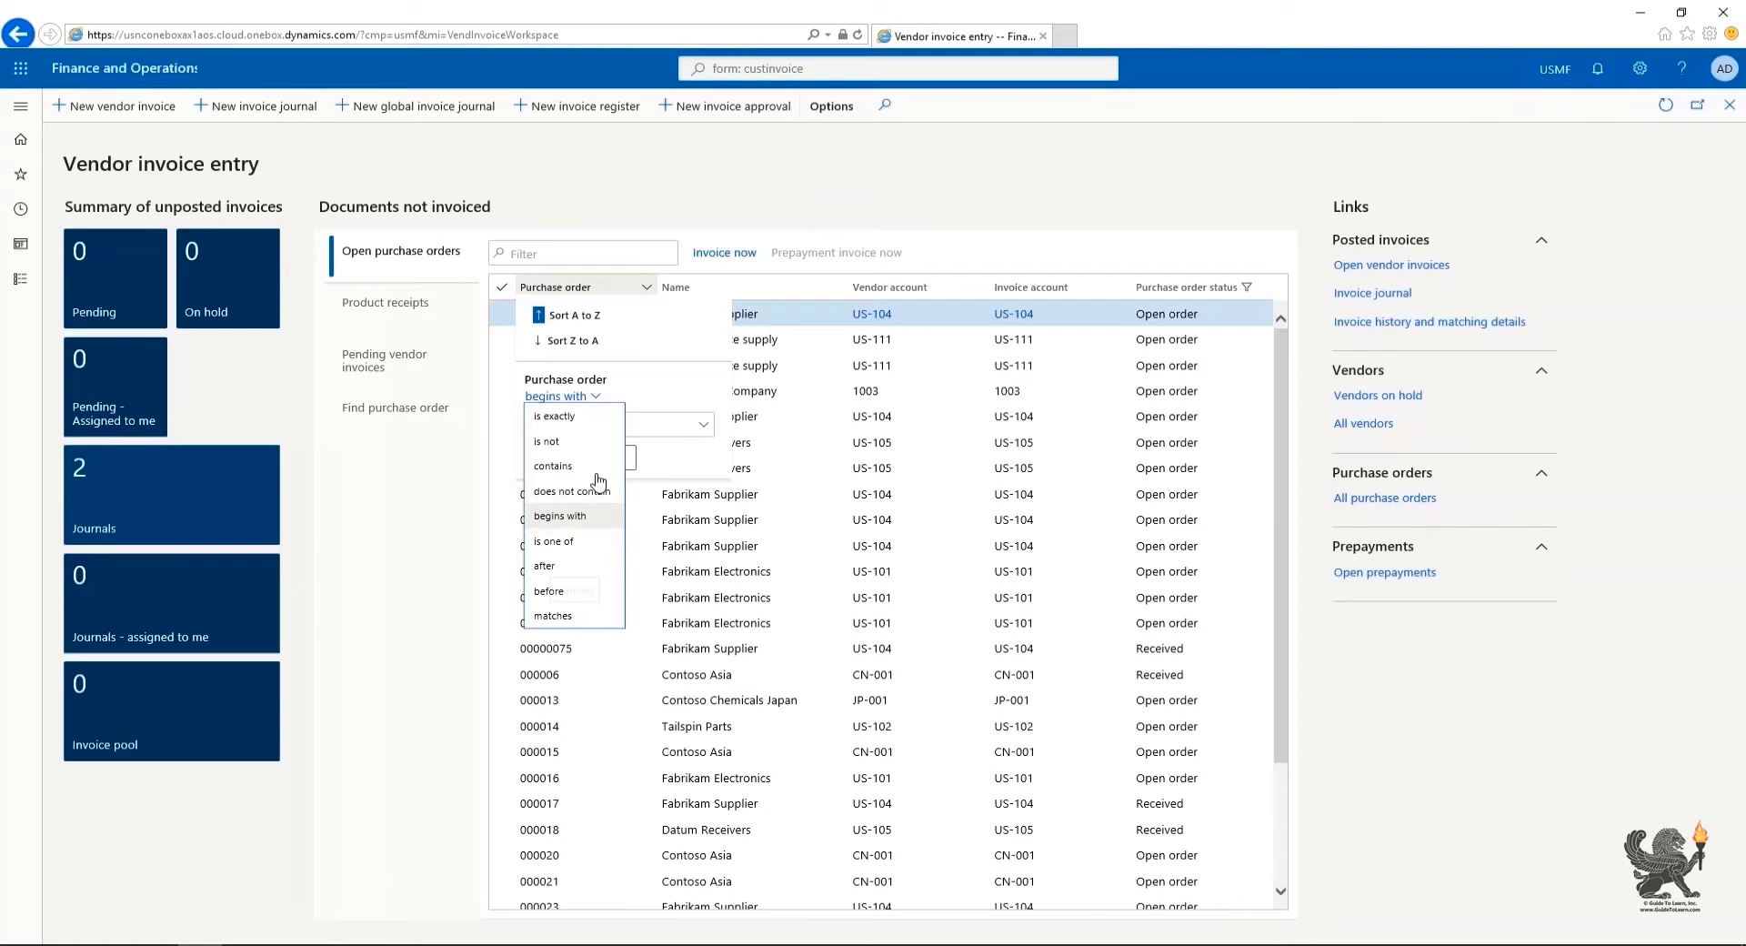
{"action": "left_click", "coordinate": [788, 294]}
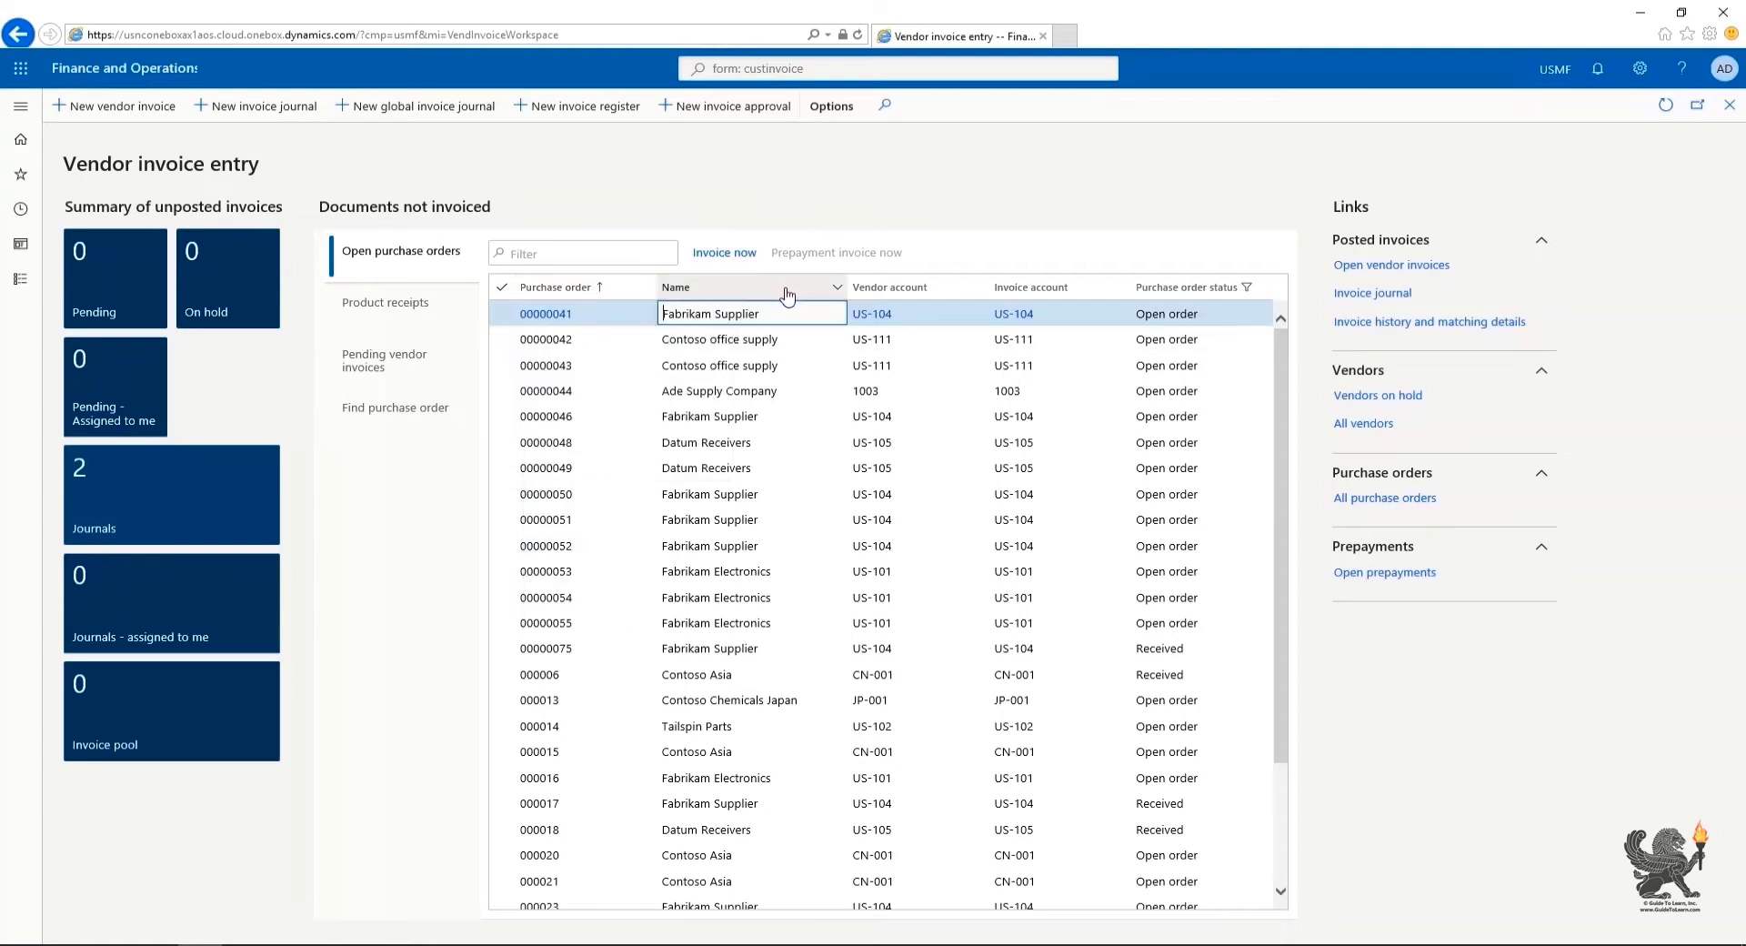
Step: Filter the open purchase orders to names that contain "supplier", and clear that filter
{"action": "left_click", "coordinate": [837, 287]}
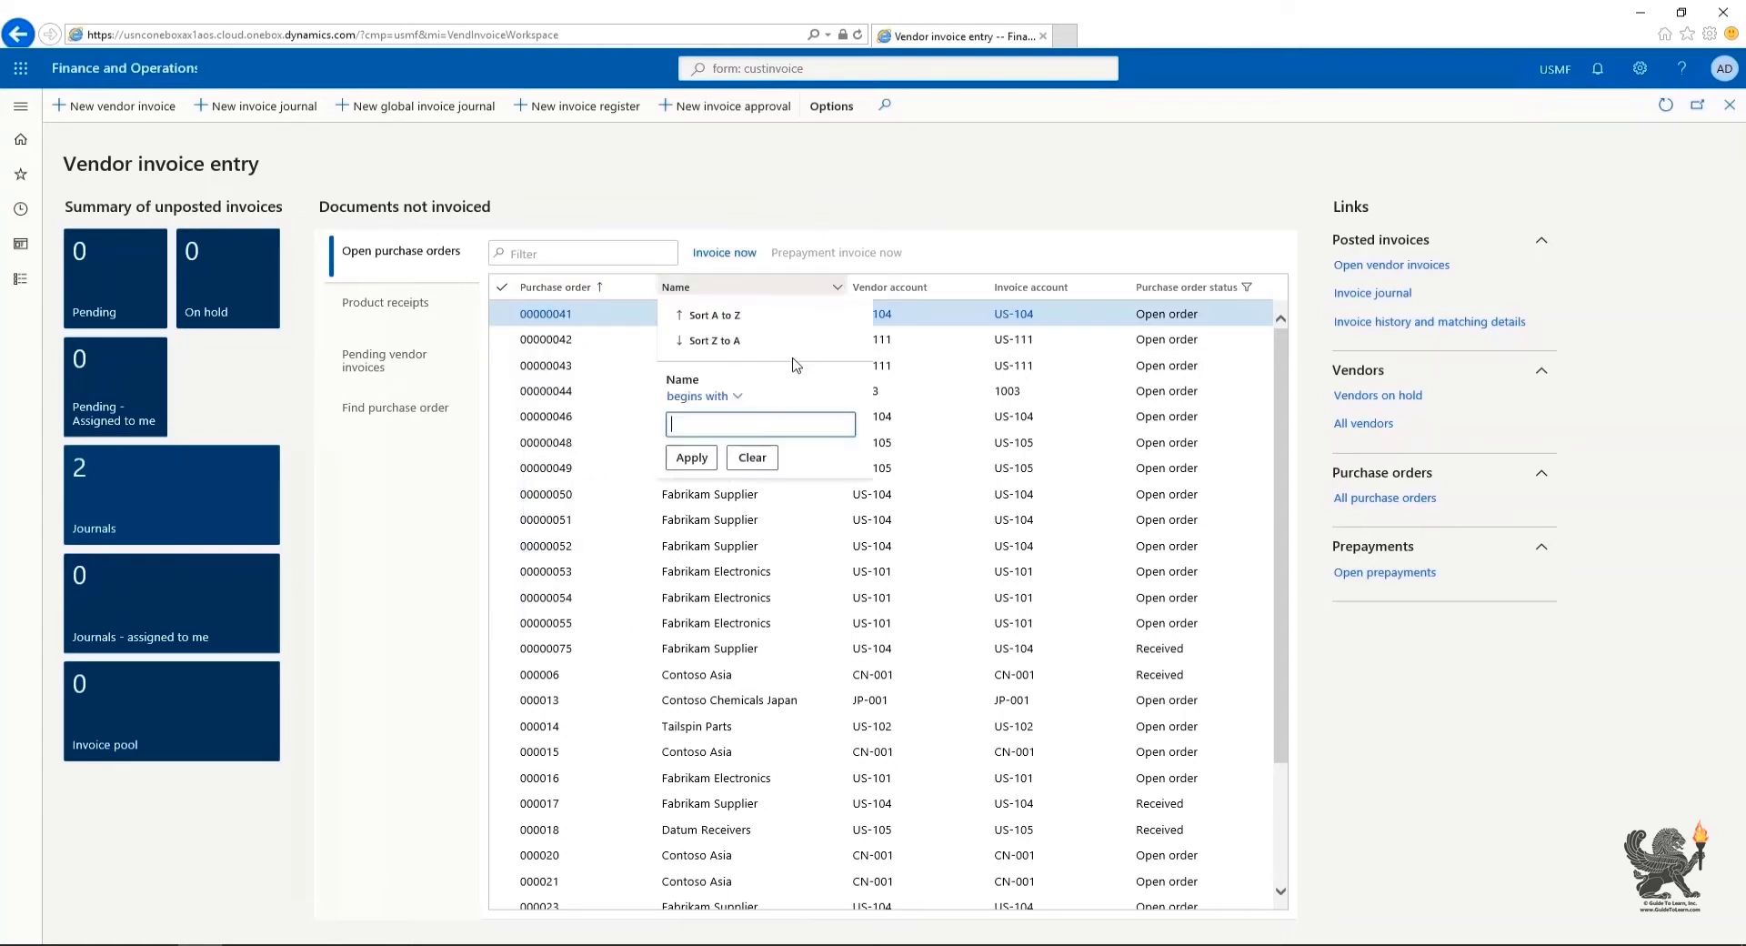
{"action": "left_click", "coordinate": [738, 398]}
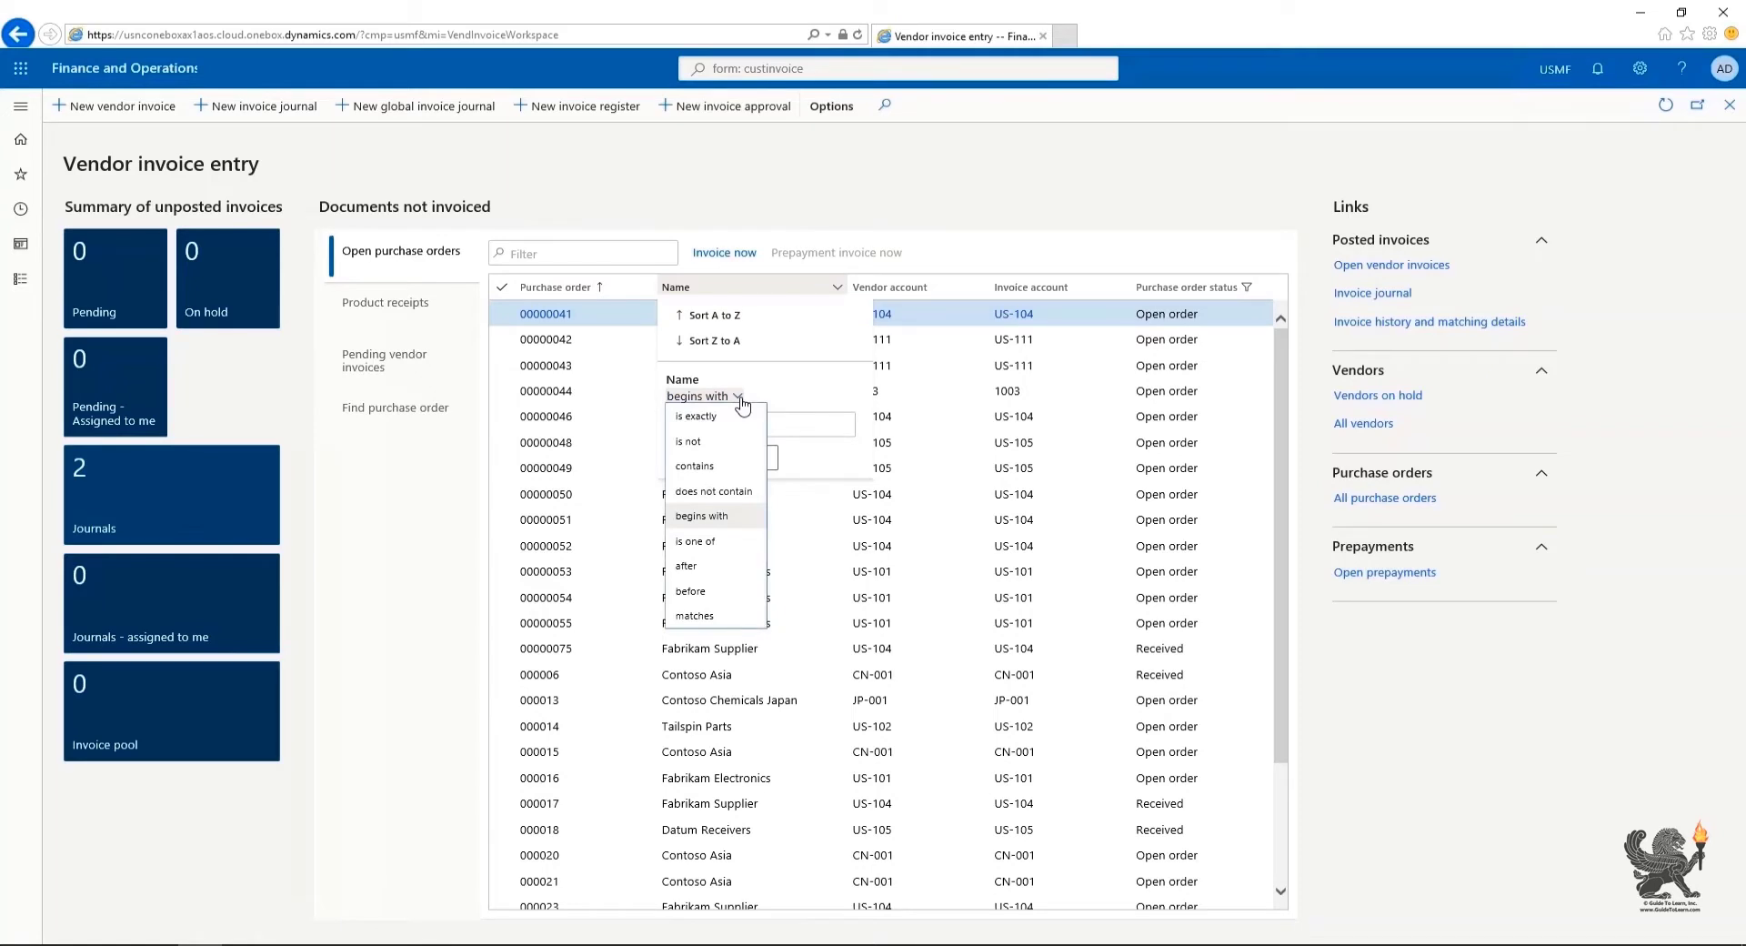
{"action": "left_click", "coordinate": [722, 468]}
{"action": "left_click", "coordinate": [747, 414]}
{"action": "type", "text": "supplier"}
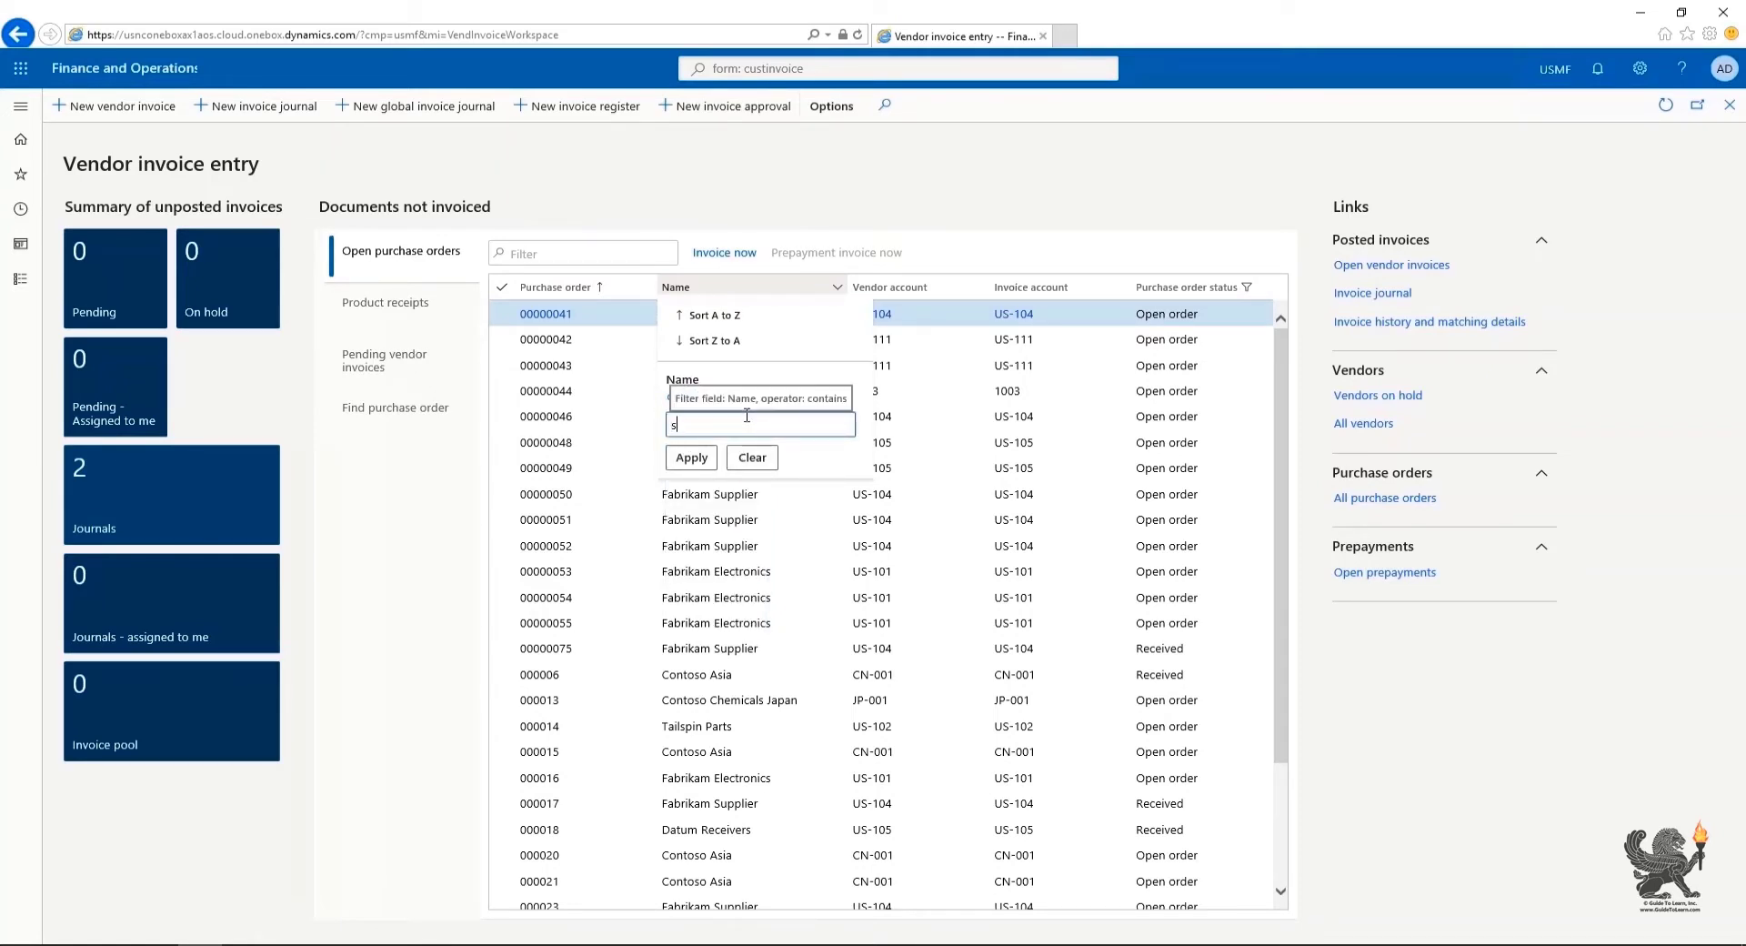
{"action": "left_click", "coordinate": [691, 457]}
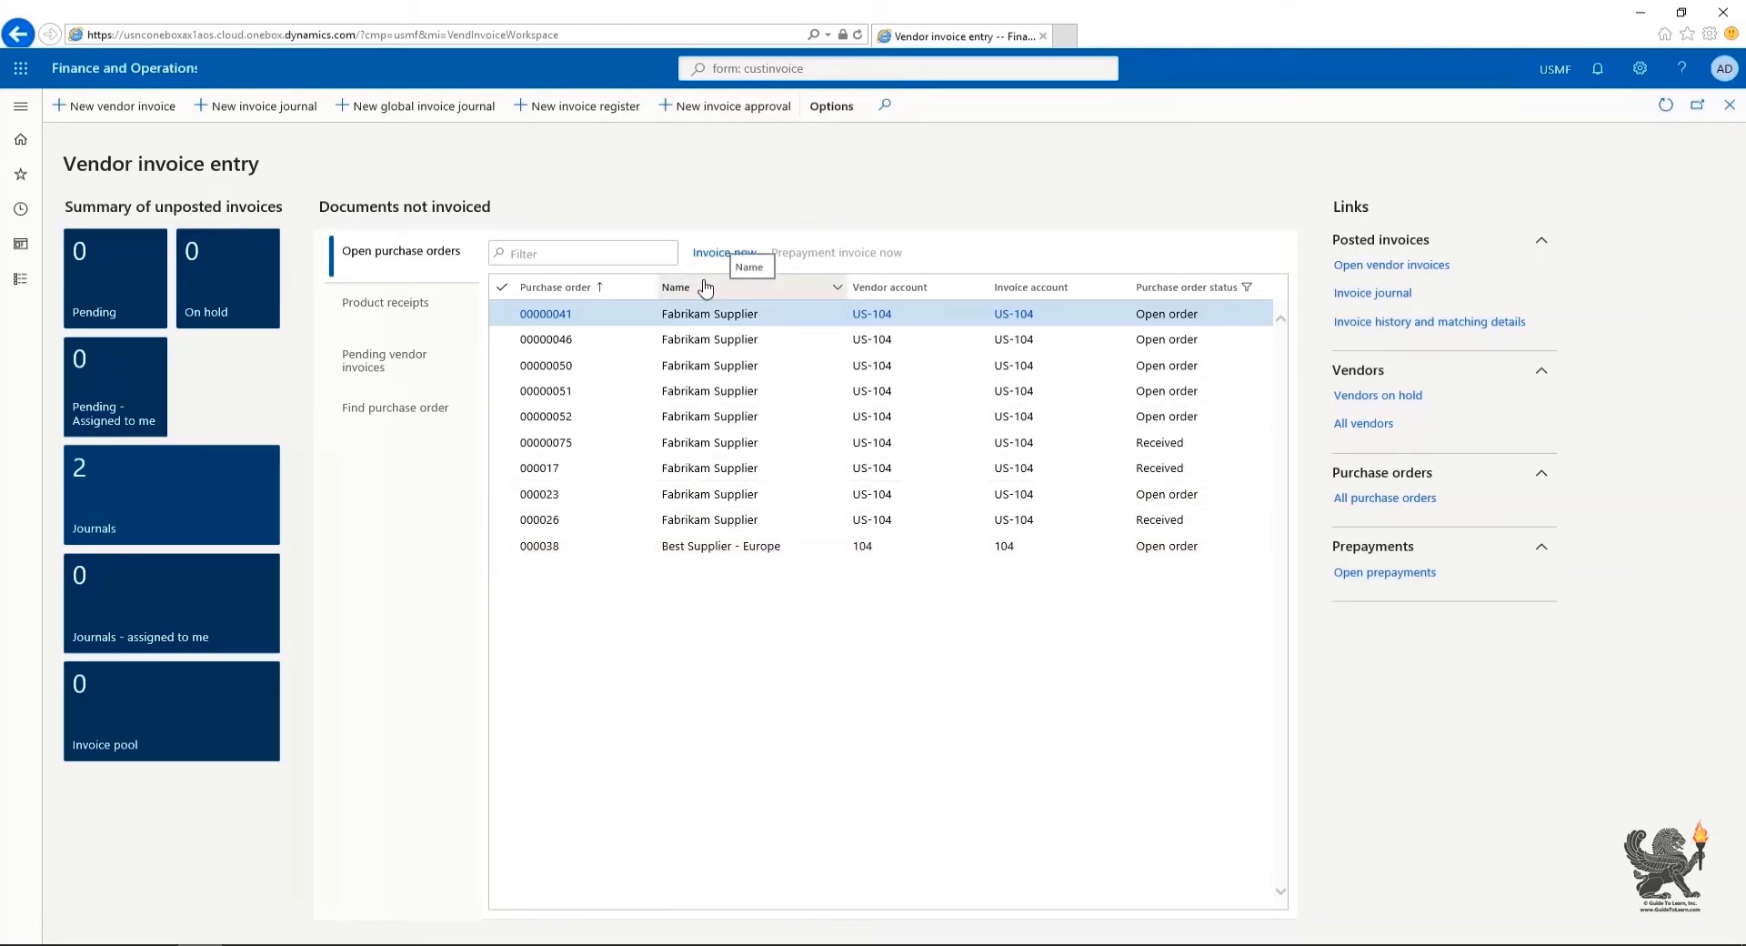
{"action": "left_click", "coordinate": [709, 288]}
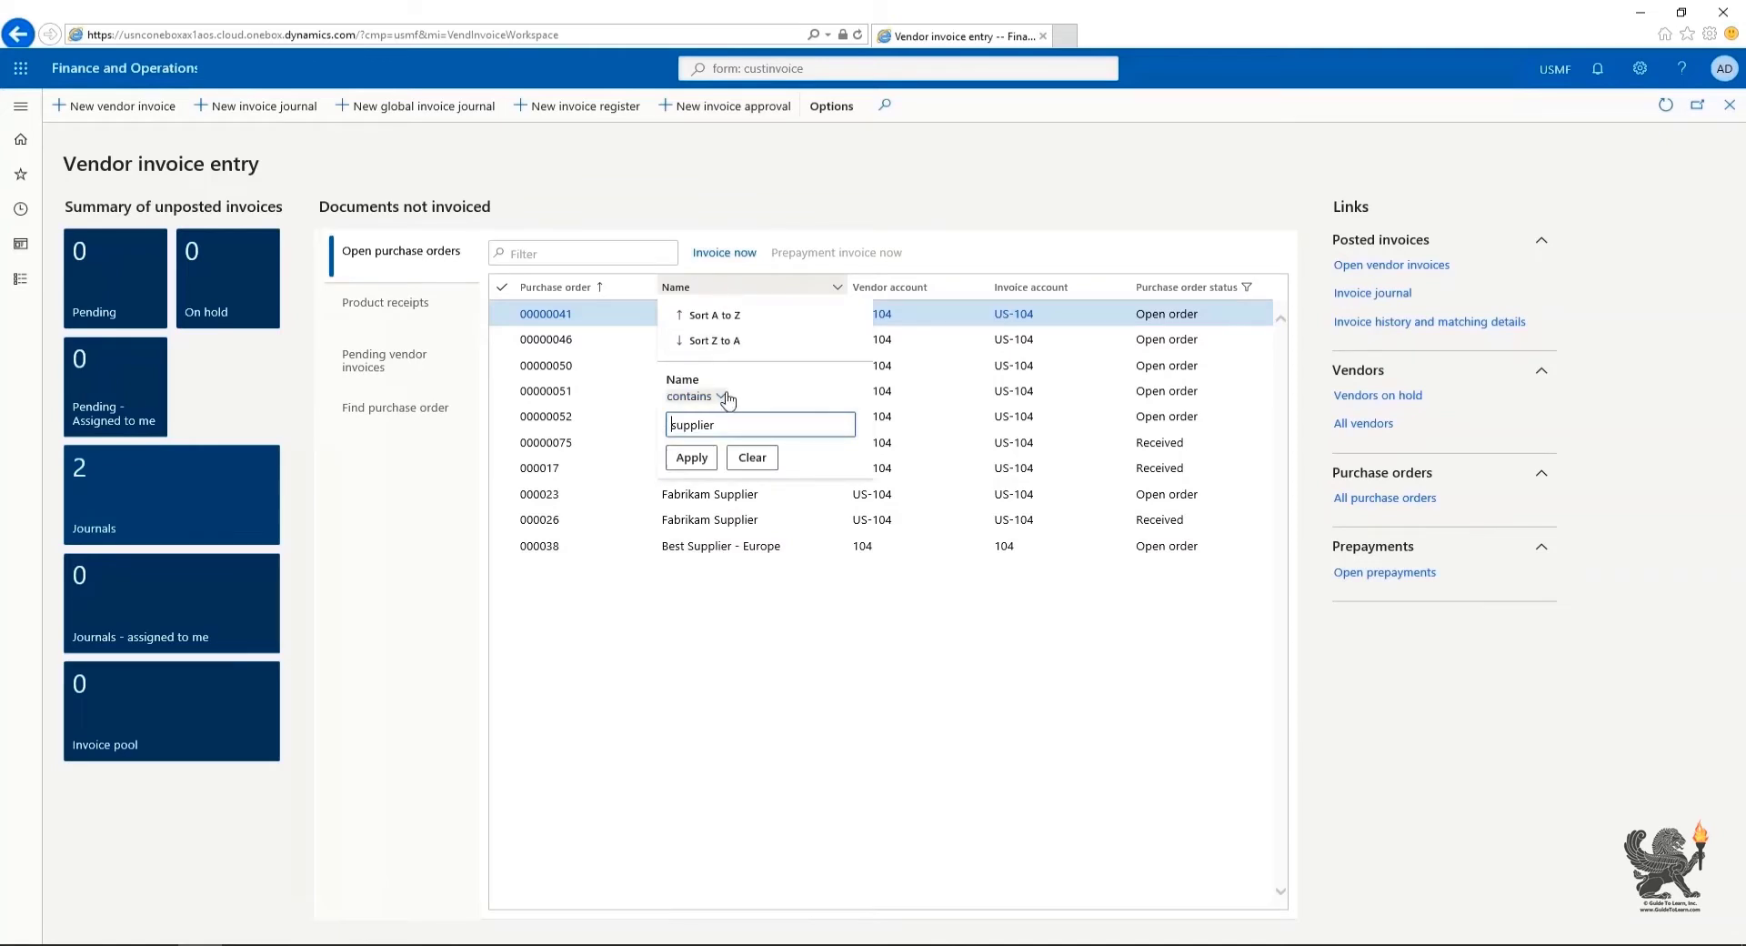
{"action": "left_click", "coordinate": [752, 458]}
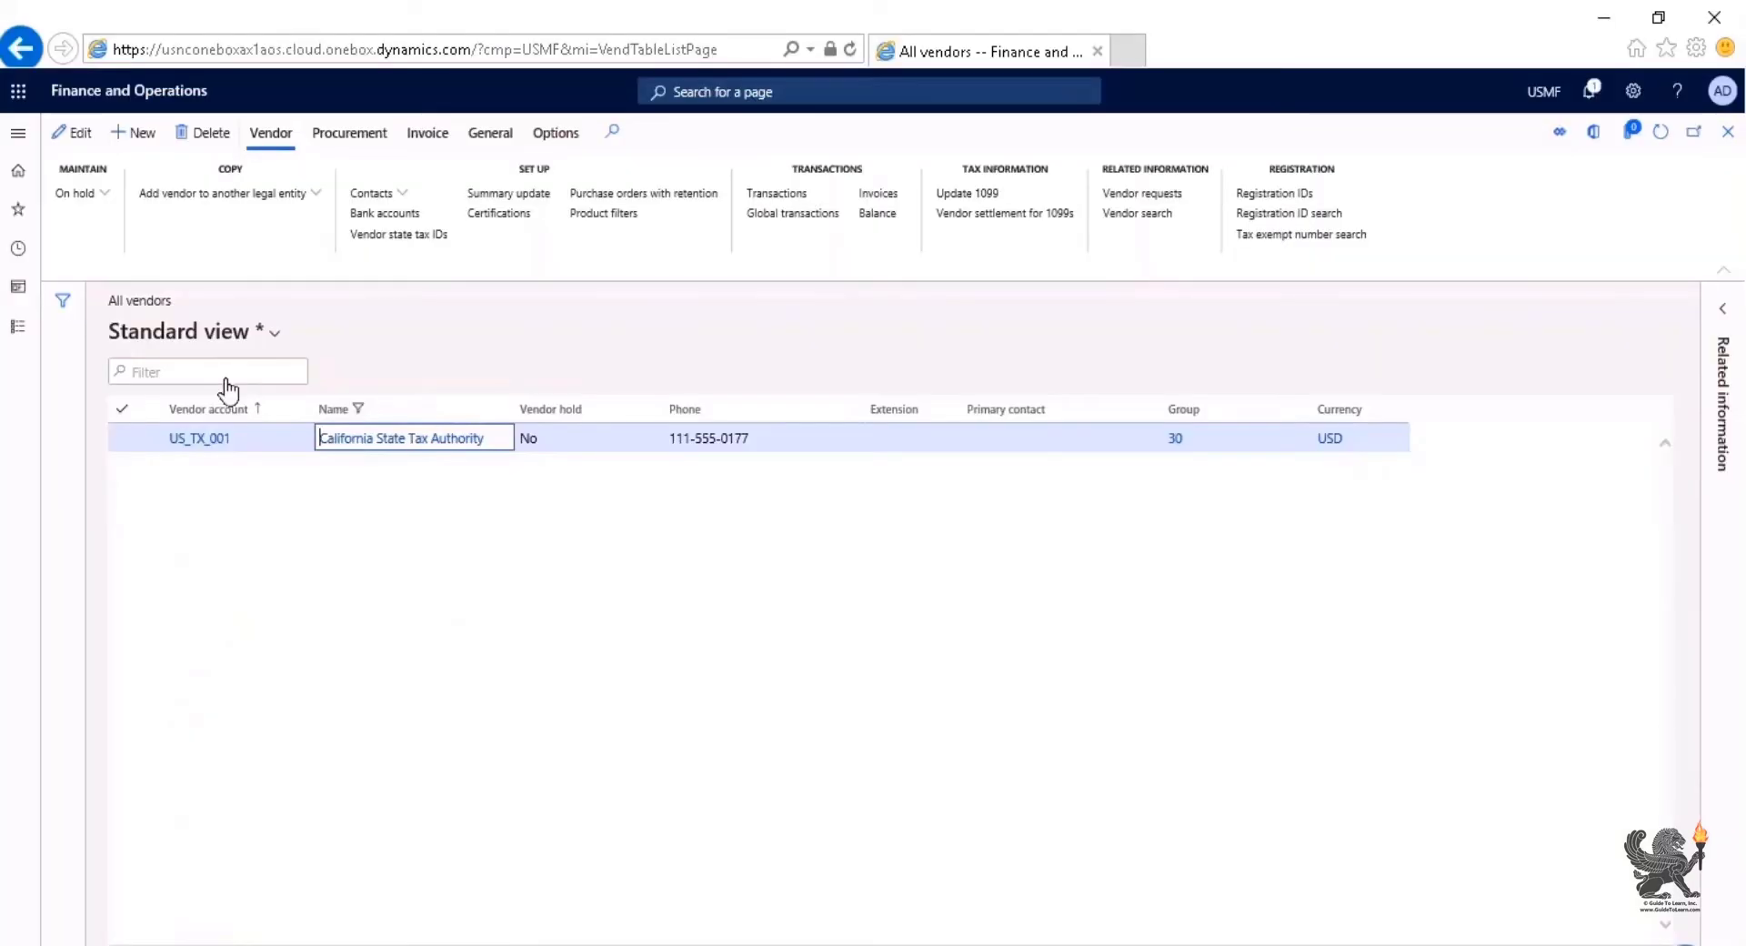
Step: Save the filtered All vendors list as a new view named California
{"action": "left_click", "coordinate": [275, 333]}
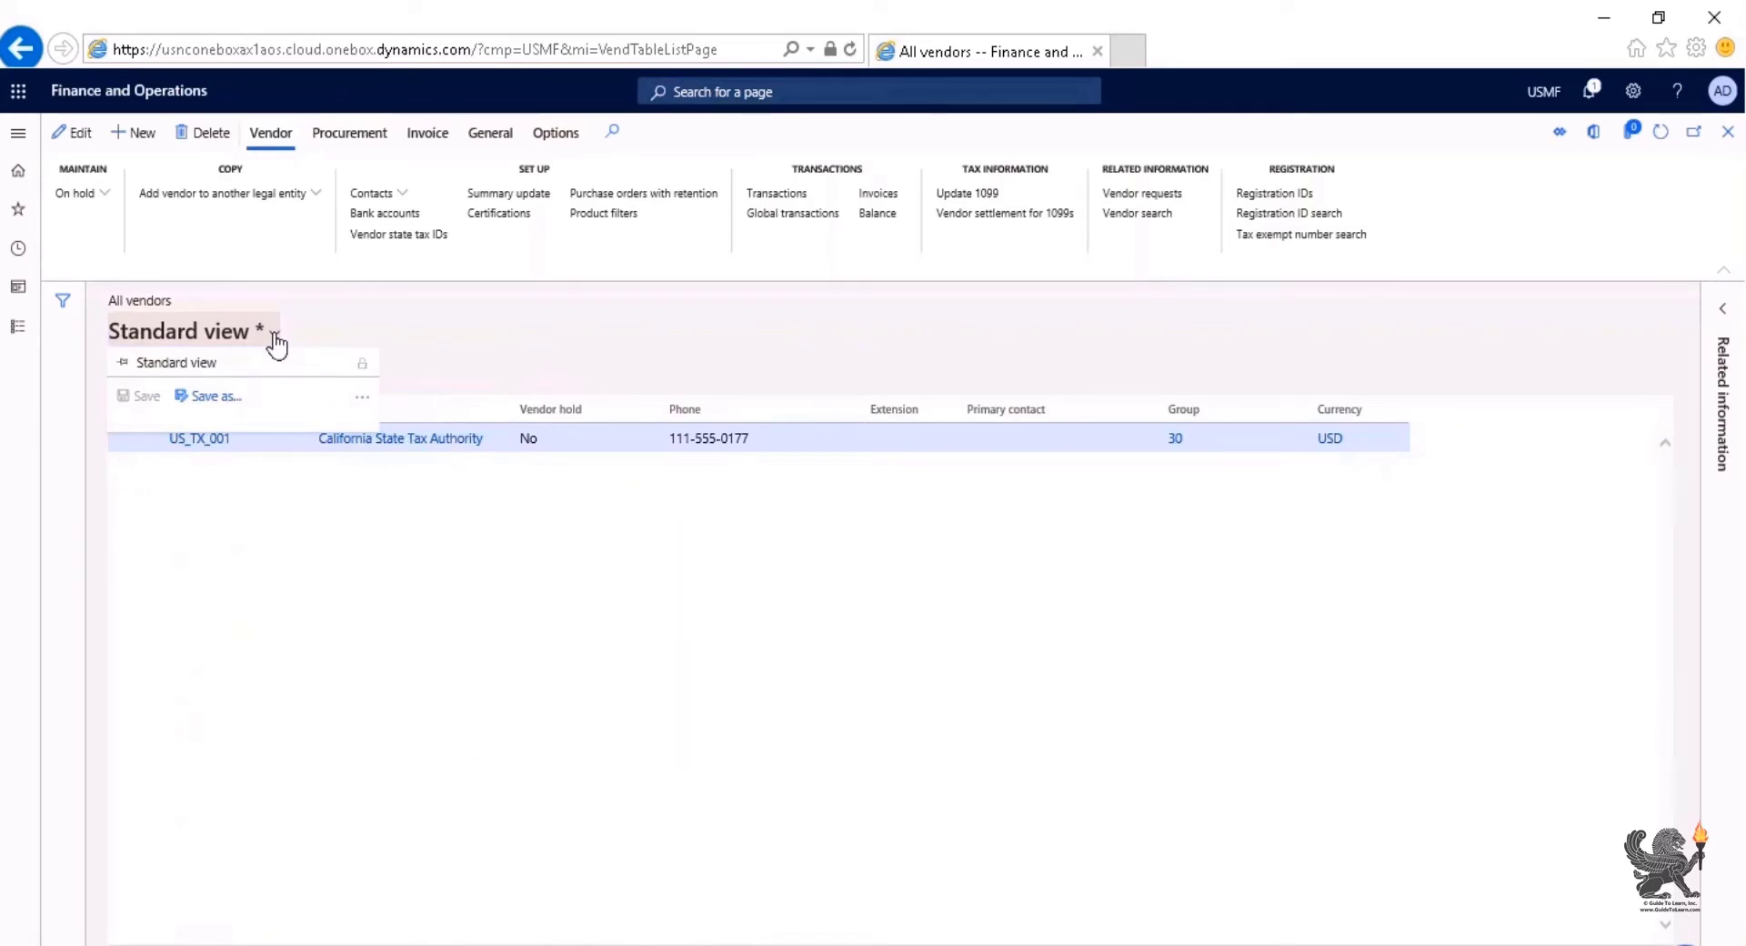
{"action": "left_click", "coordinate": [219, 400]}
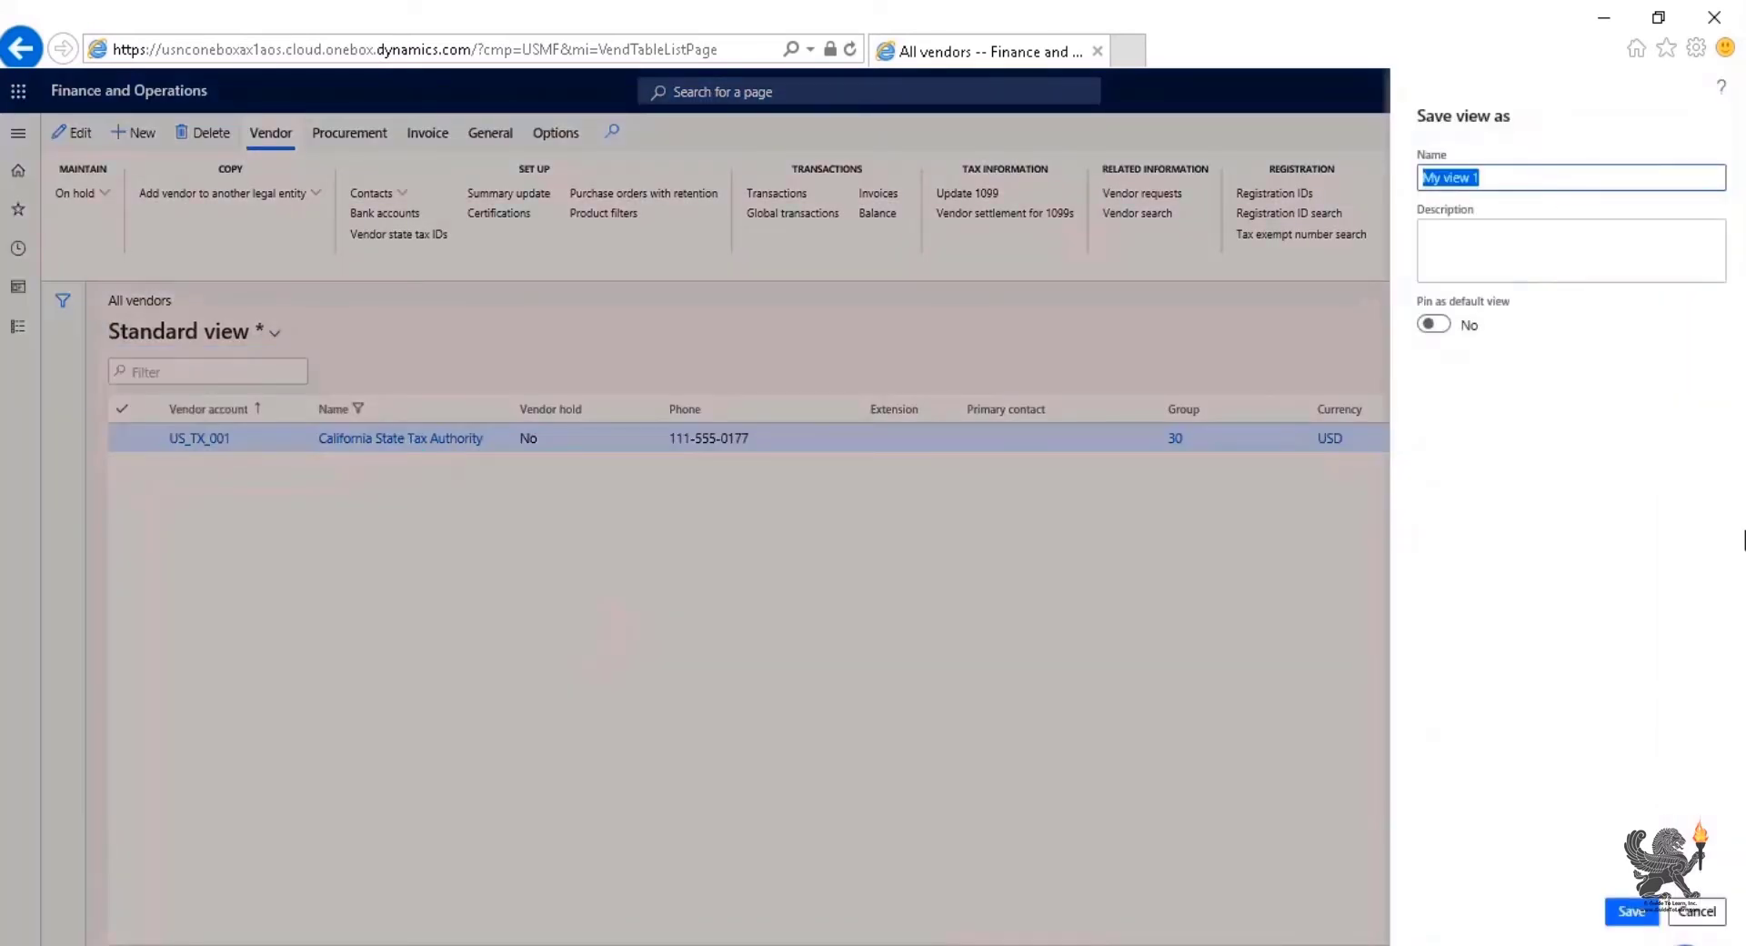
{"action": "type", "text": "California"}
{"action": "left_click", "coordinate": [1633, 912]}
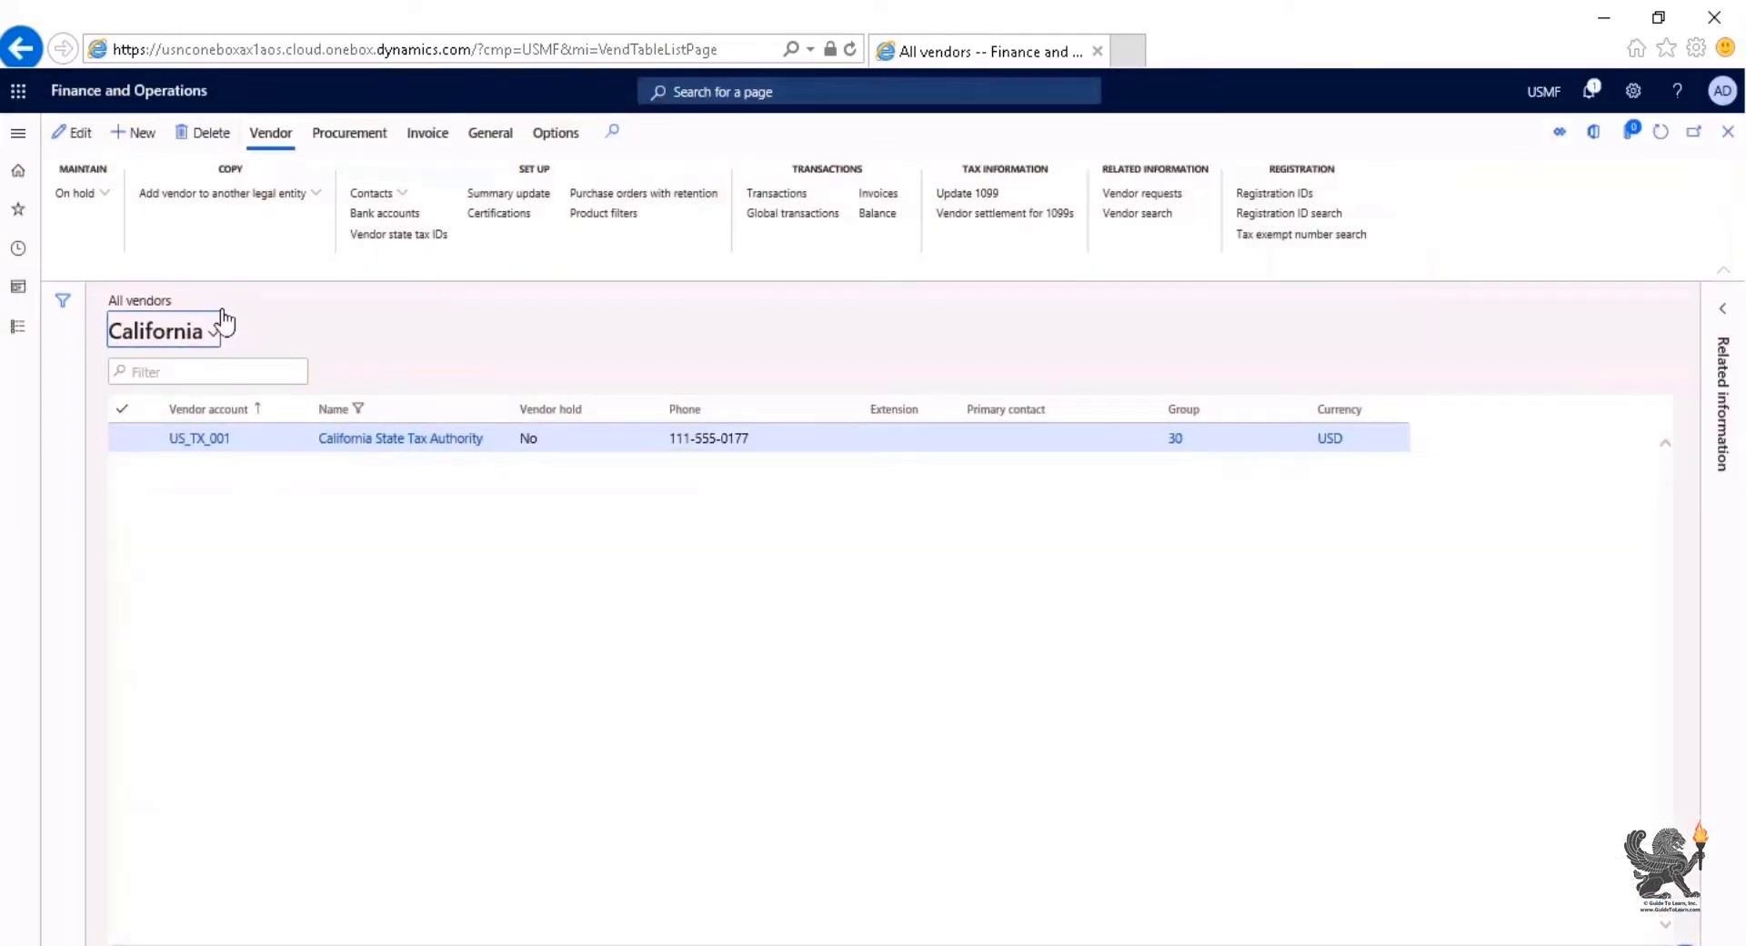
Step: Check the saved views available for the All vendors page
{"action": "left_click", "coordinate": [213, 333]}
{"action": "left_click", "coordinate": [216, 336]}
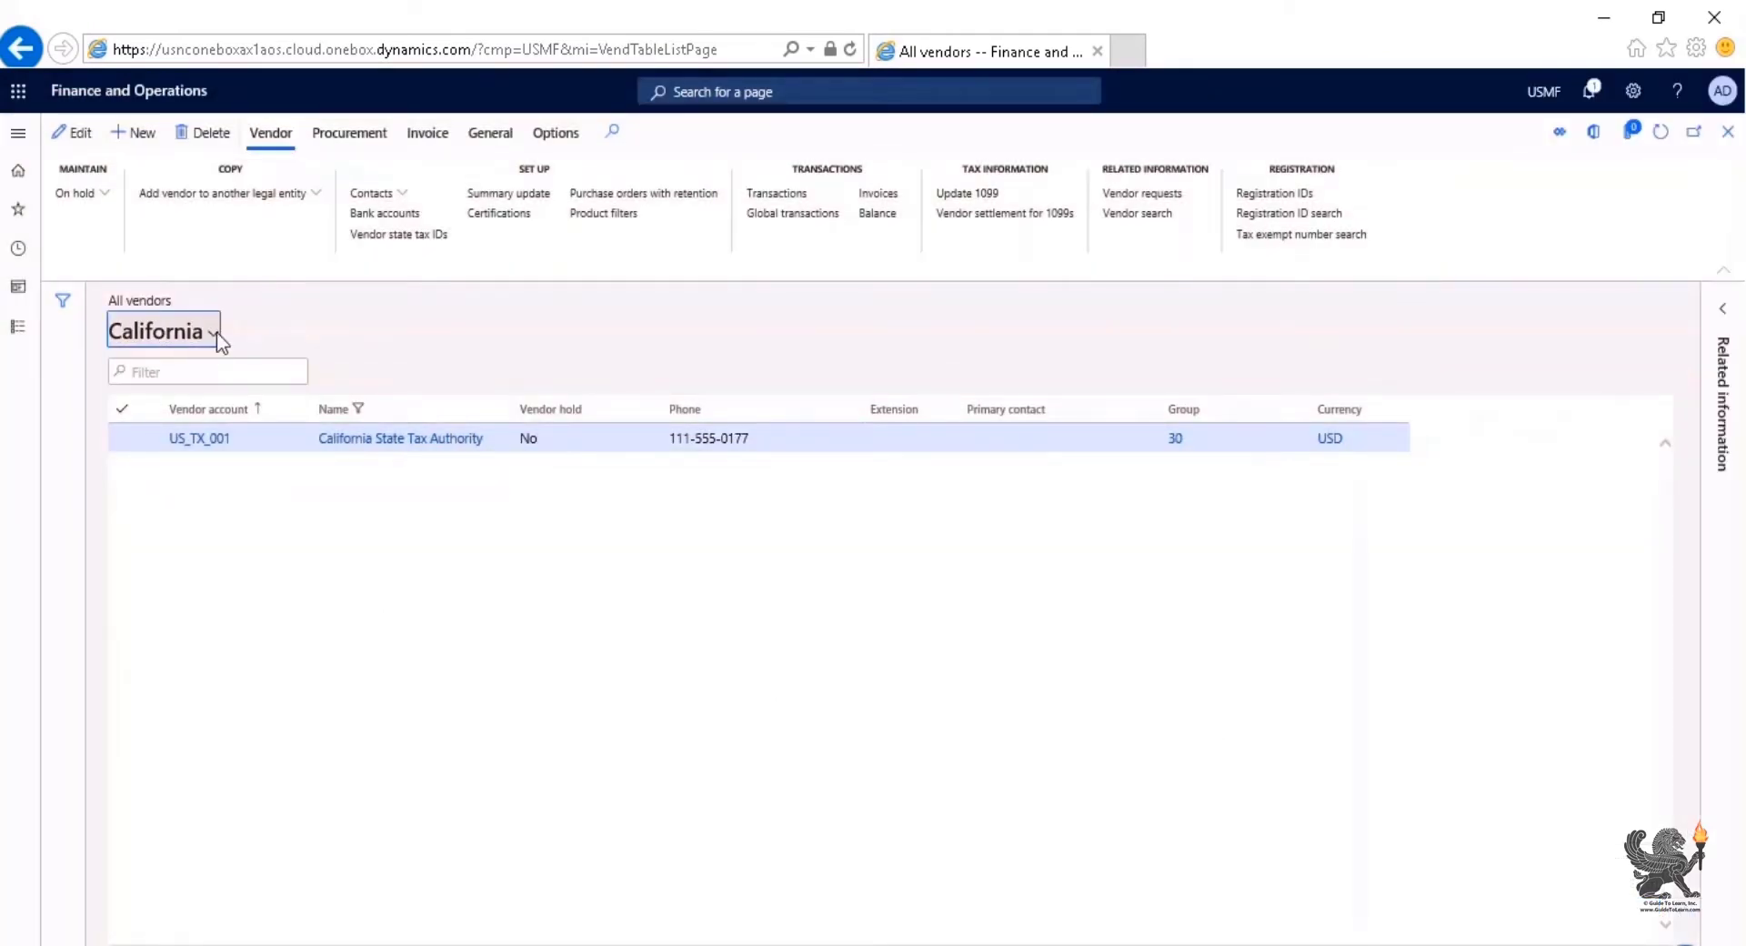
{"action": "left_click", "coordinate": [213, 335]}
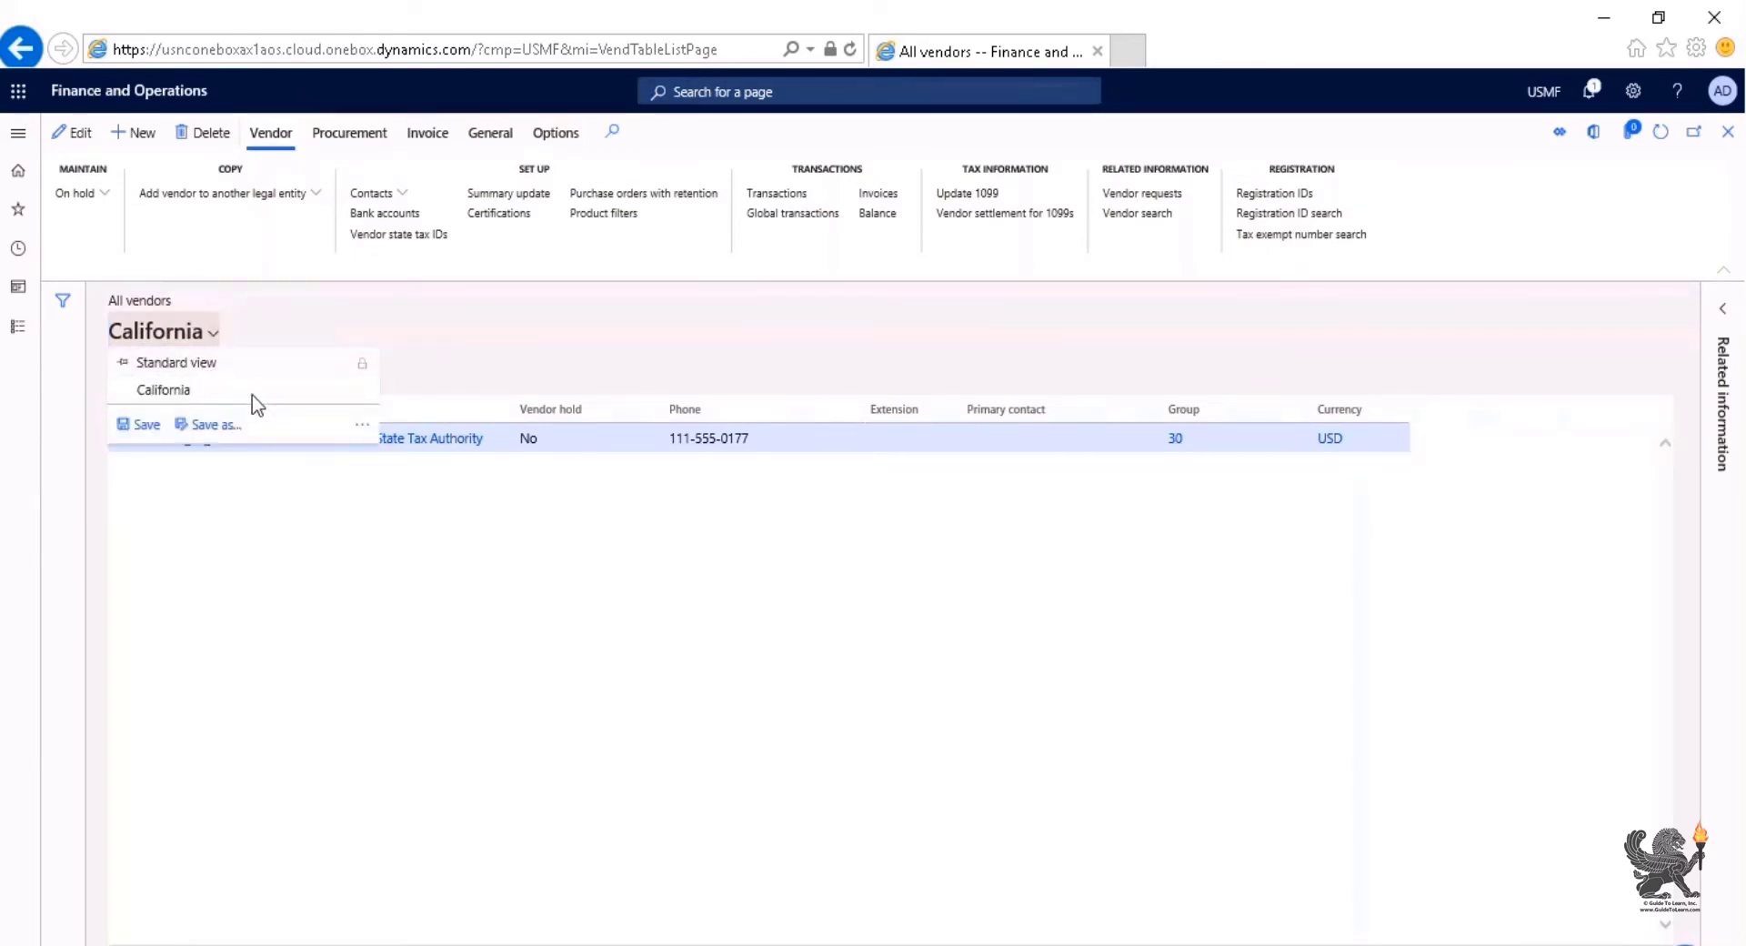
Step: Return the All vendors list to the Standard view and filter it to names that begin with "A"
{"action": "left_click", "coordinate": [209, 364]}
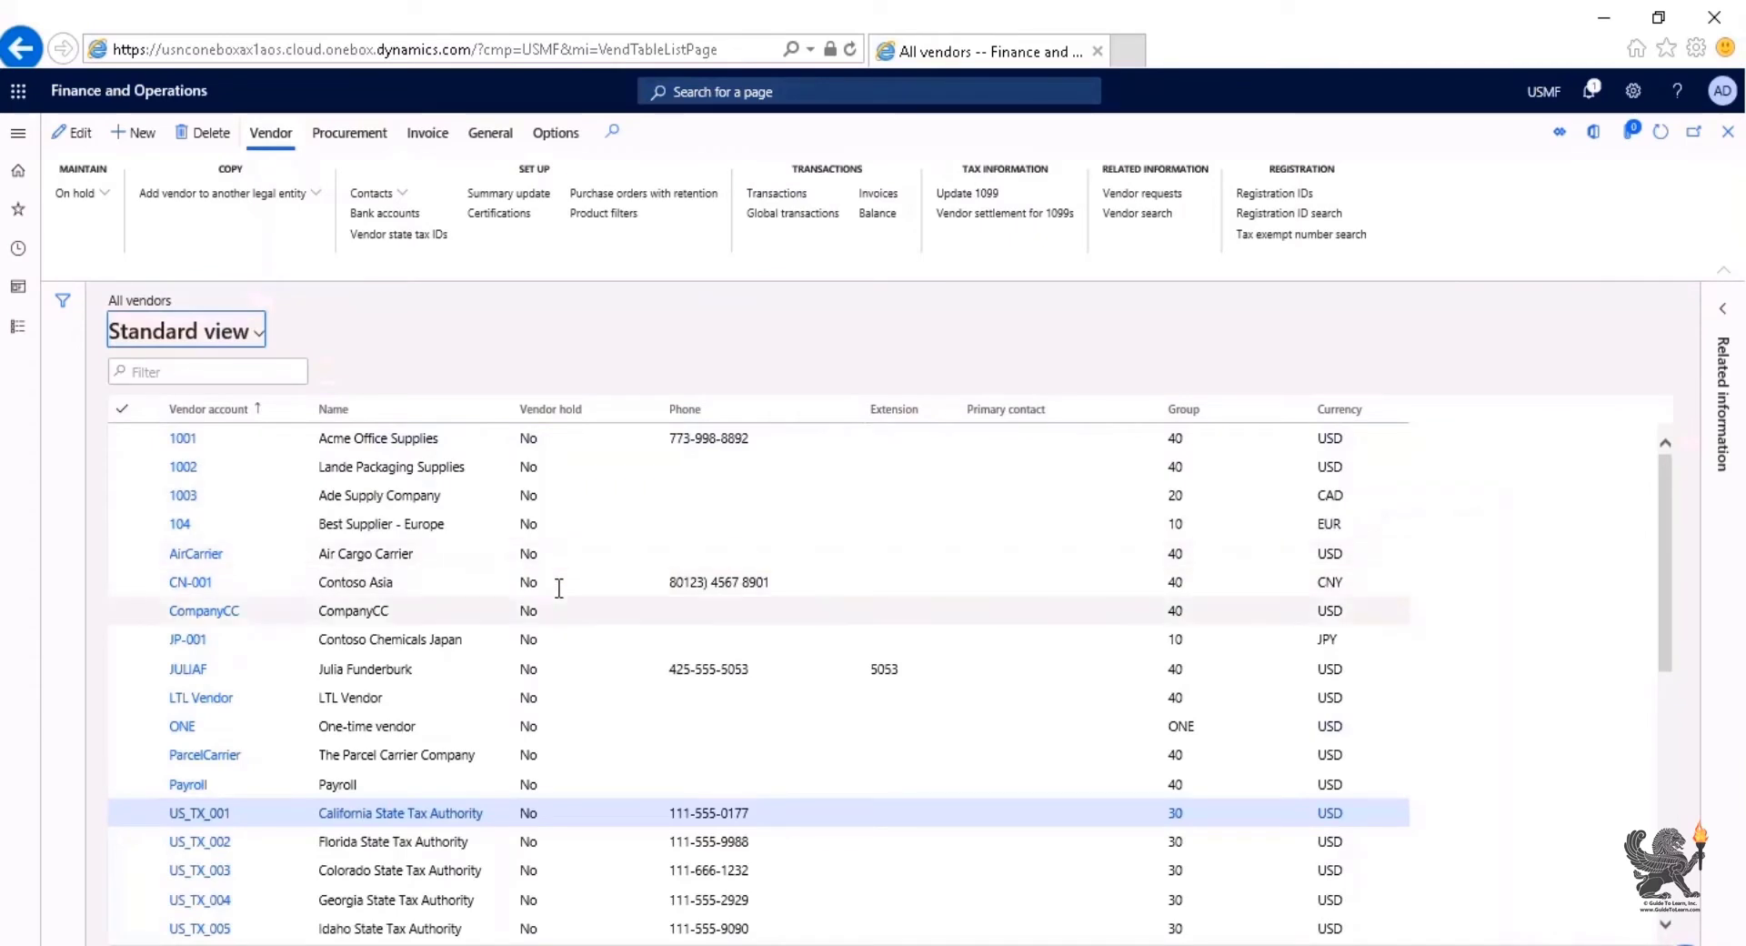
{"action": "left_click", "coordinate": [501, 411]}
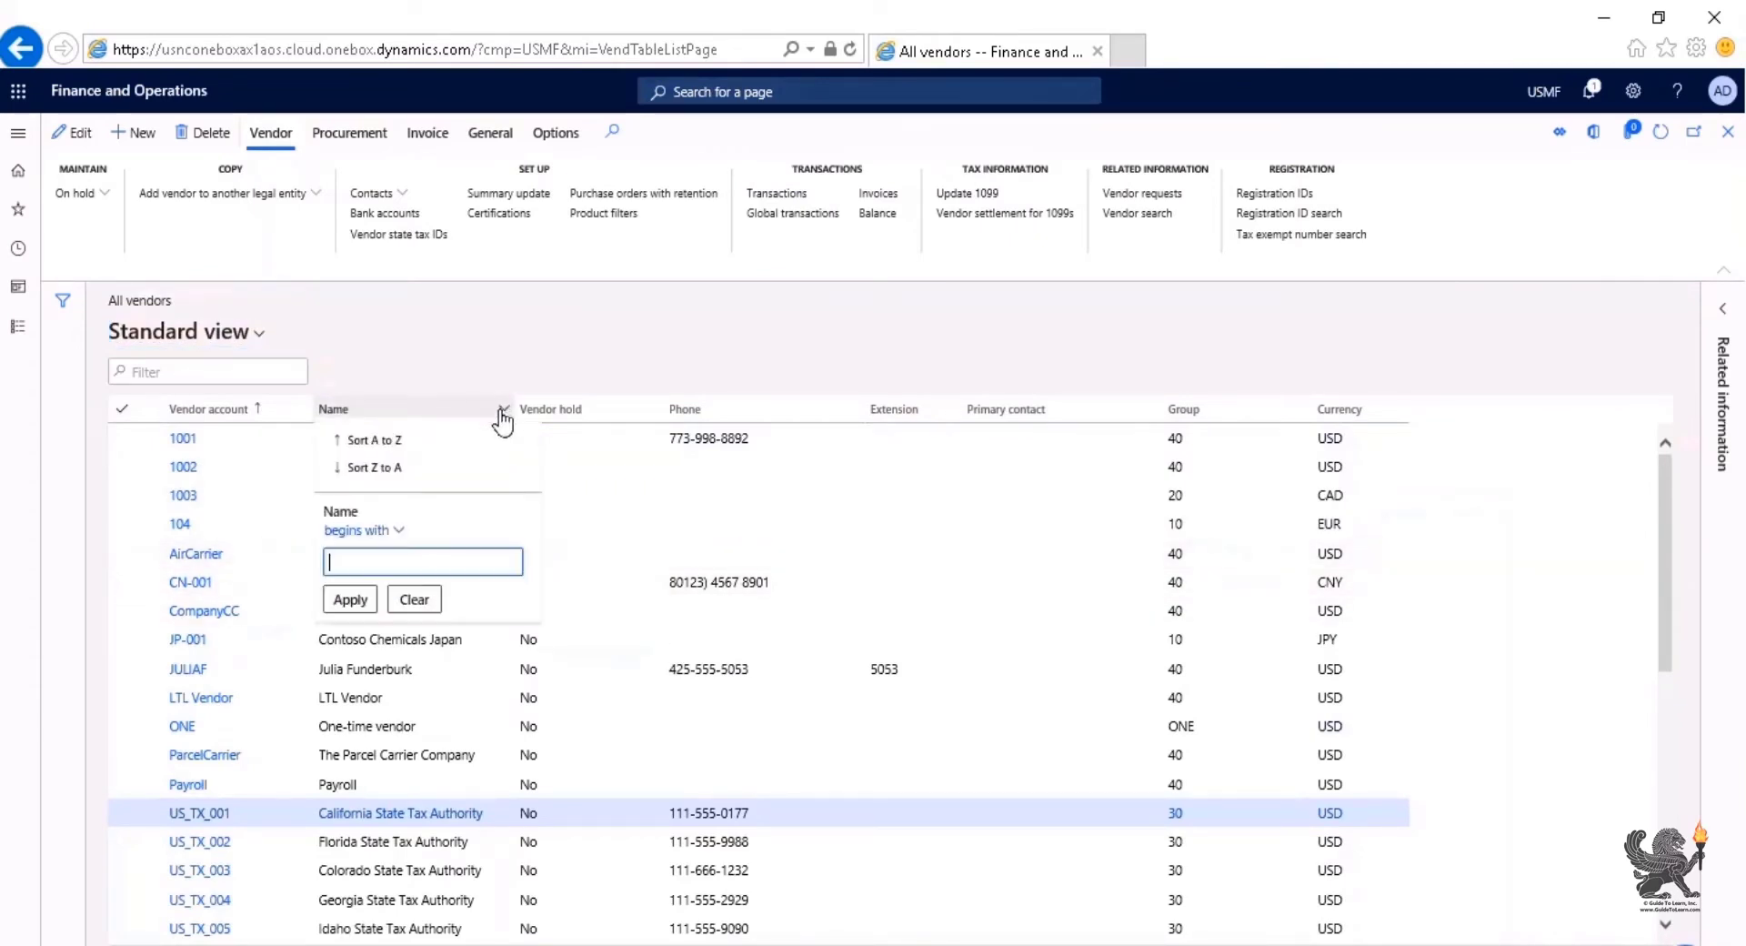
{"action": "type", "text": "A"}
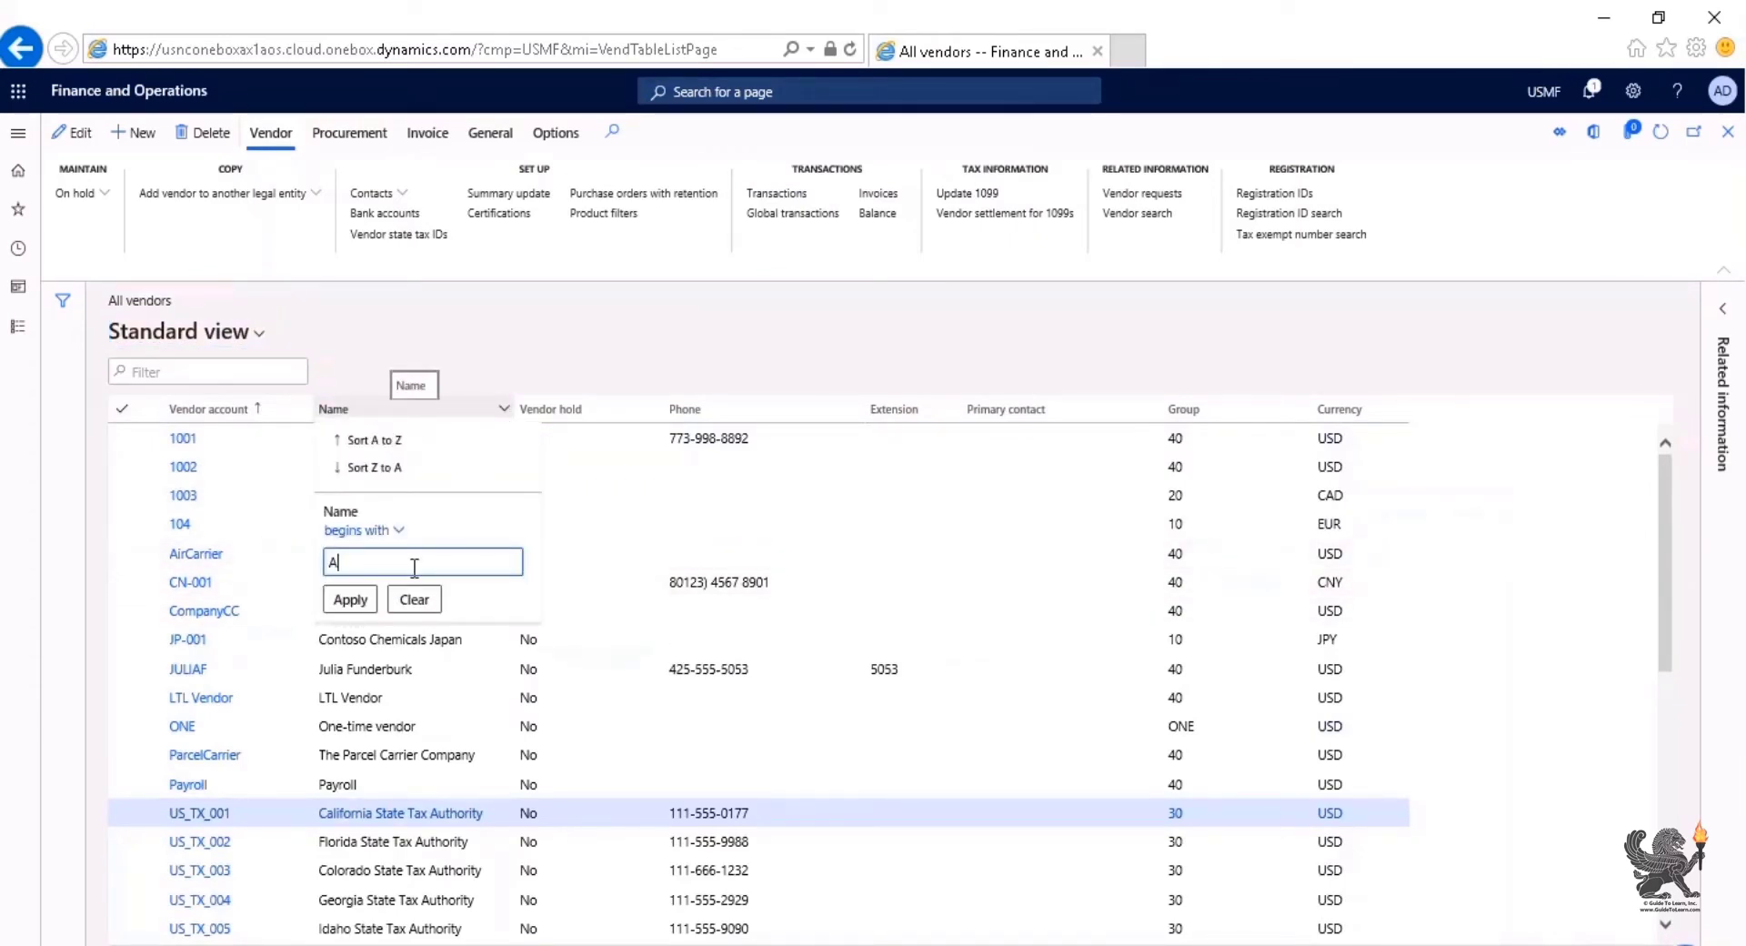
{"action": "left_click", "coordinate": [350, 600]}
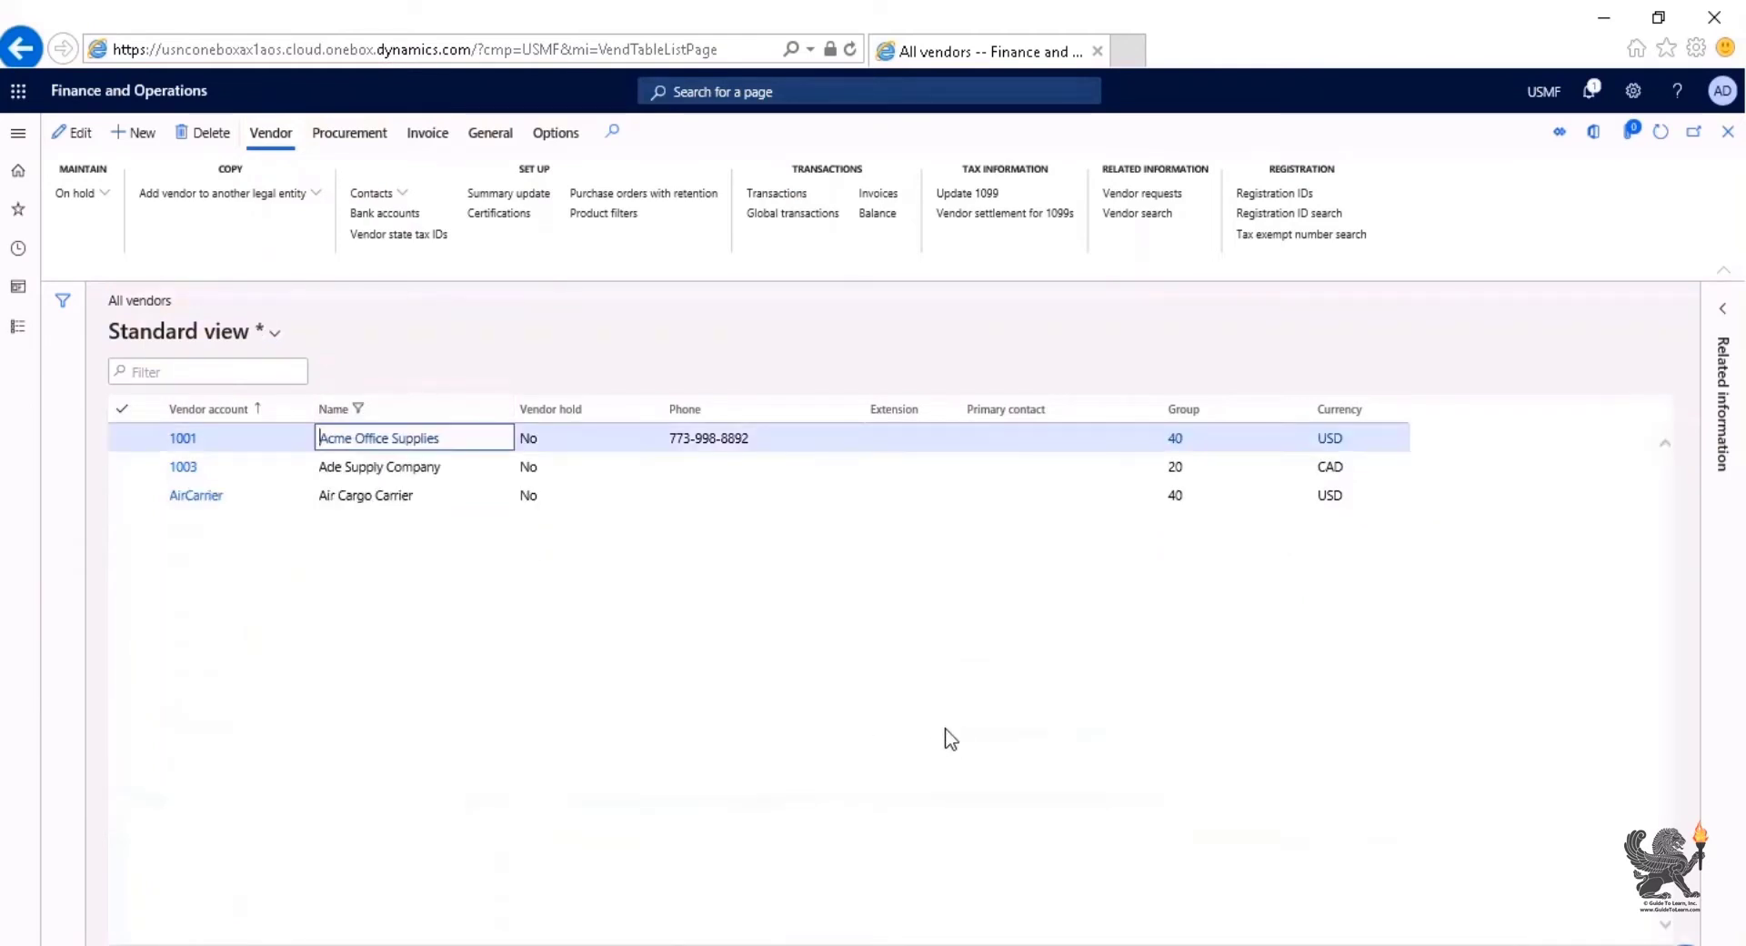
Step: Save the filtered All vendors list as a new view named "Starts with A"
{"action": "left_click", "coordinate": [273, 344]}
{"action": "left_click", "coordinate": [234, 433]}
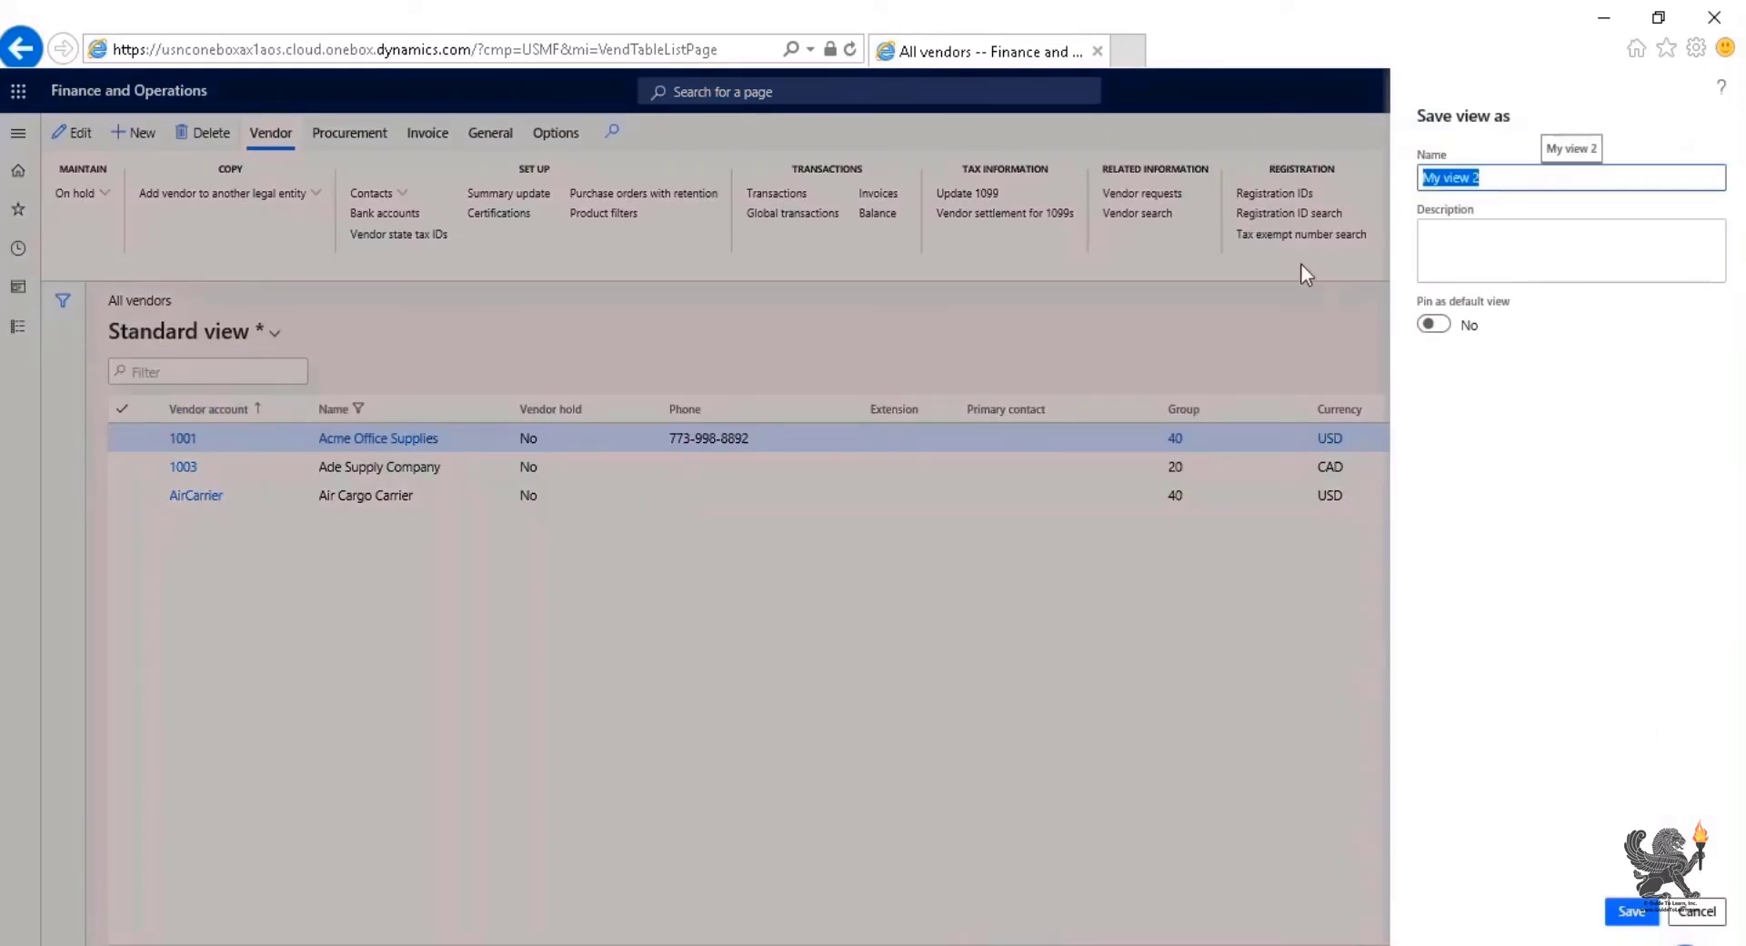
{"action": "type", "text": "Starts with A"}
{"action": "left_click", "coordinate": [1630, 909]}
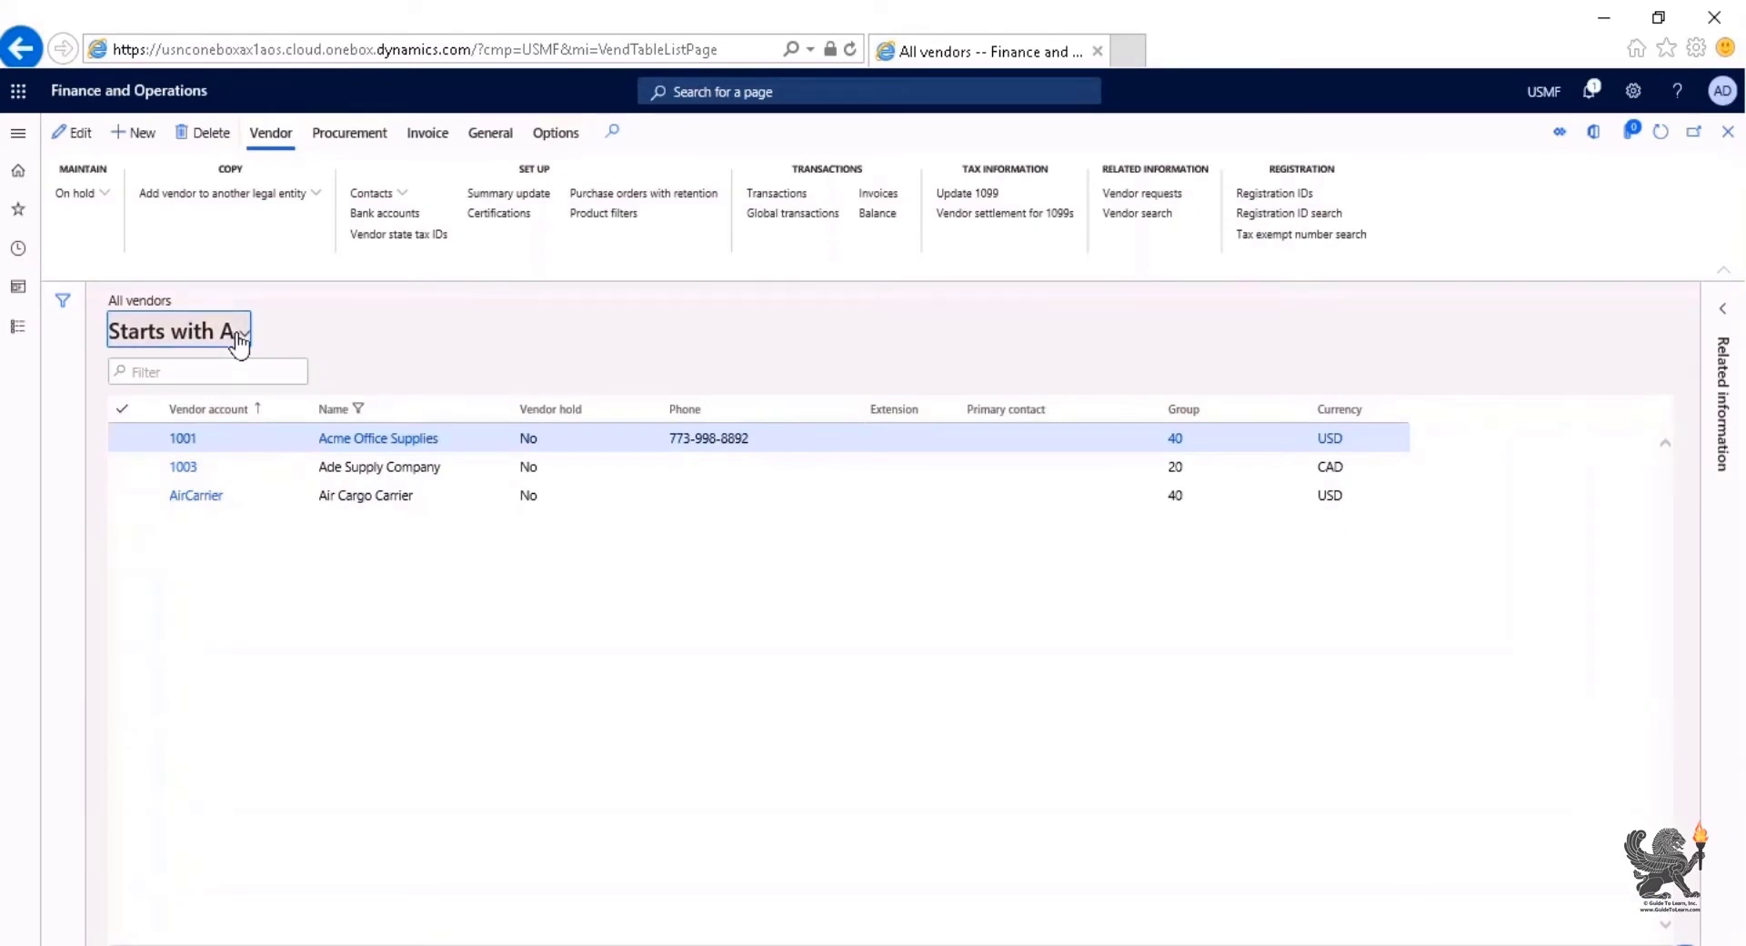
Step: Switch the All vendors page to the California view, and return it to the Standard view
{"action": "left_click", "coordinate": [239, 336]}
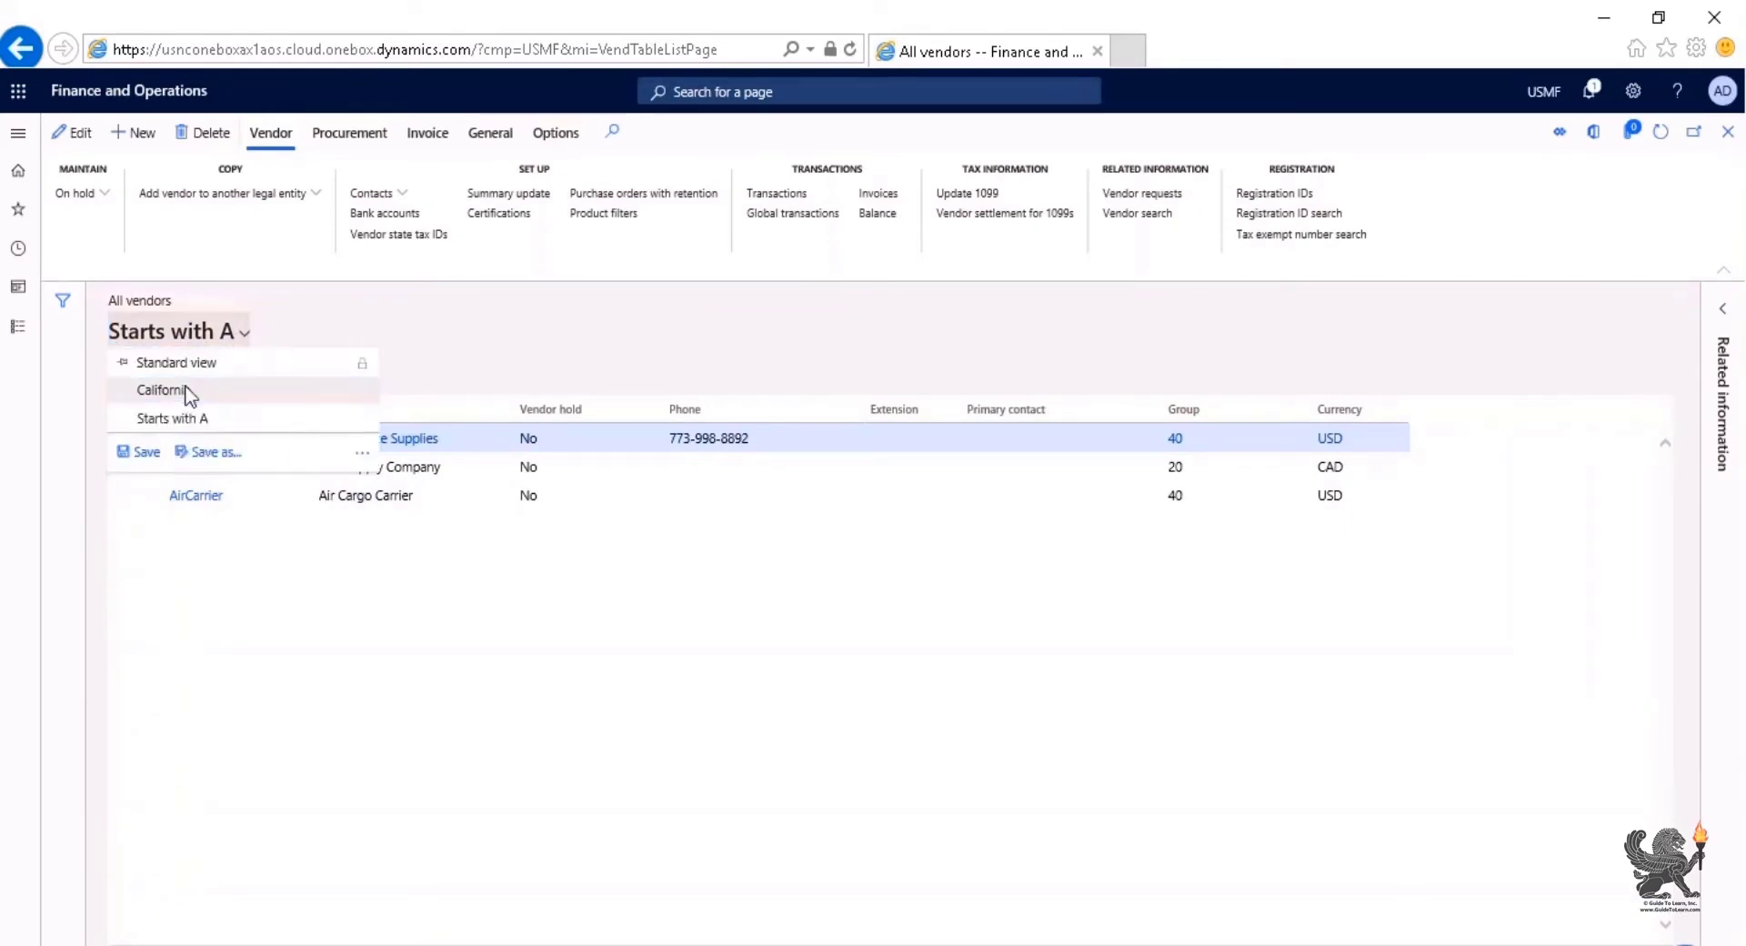
{"action": "left_click", "coordinate": [234, 387]}
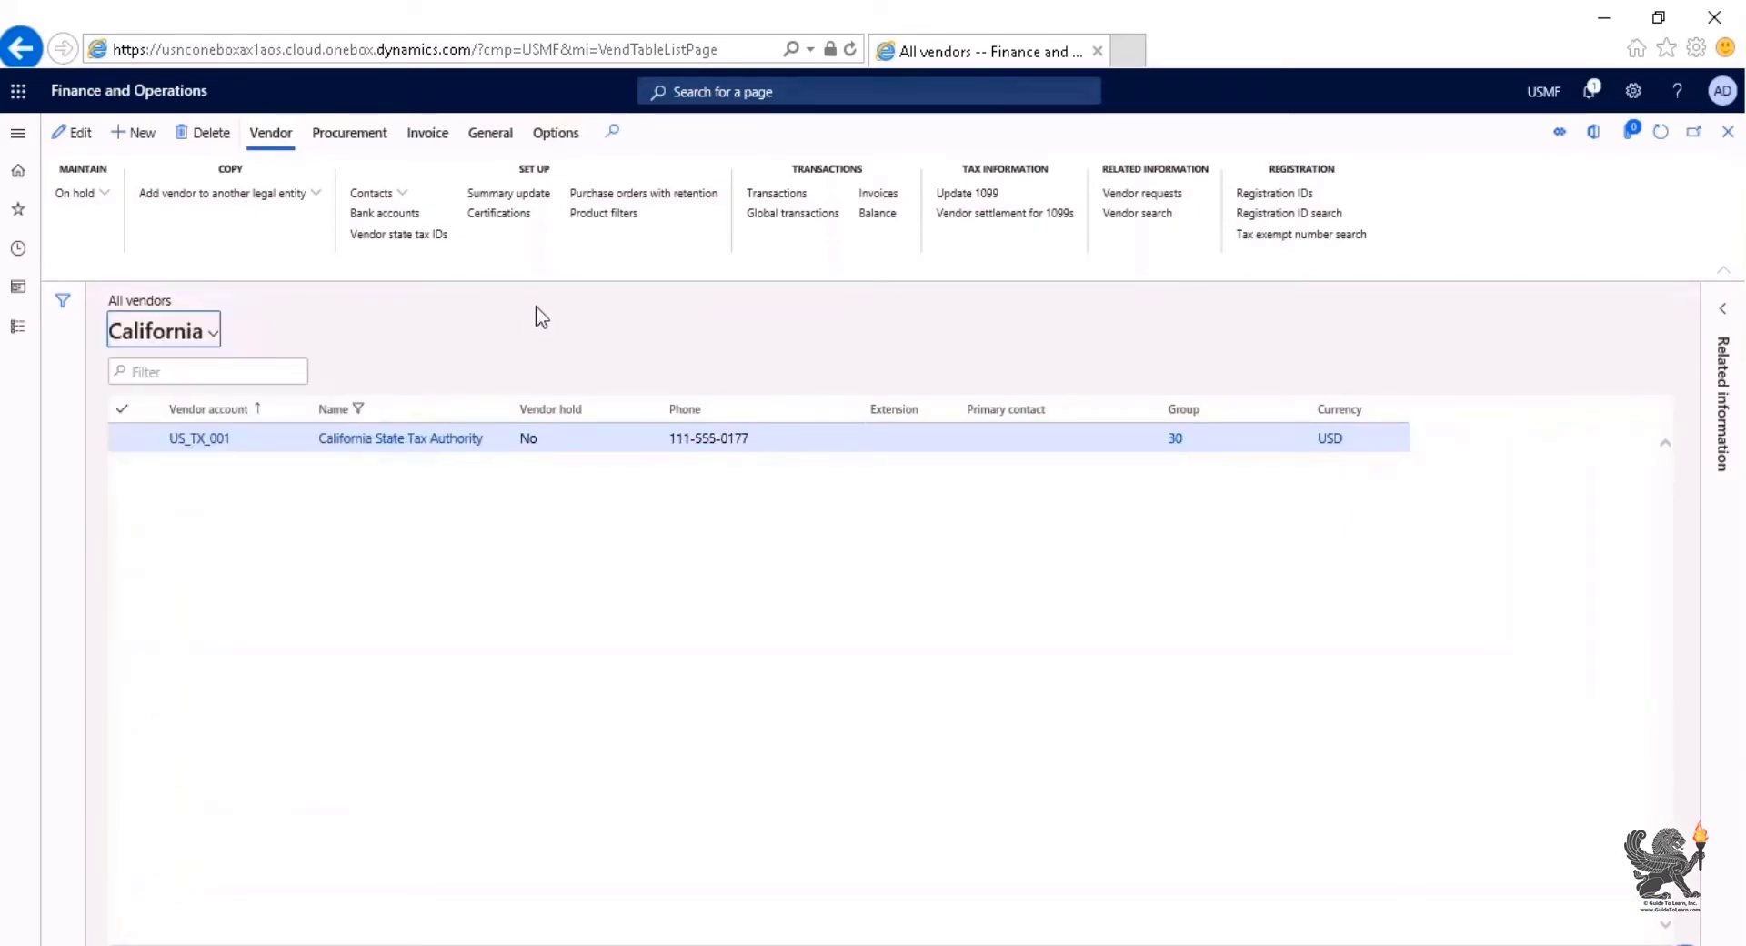
{"action": "left_click", "coordinate": [206, 335]}
{"action": "left_click", "coordinate": [206, 363]}
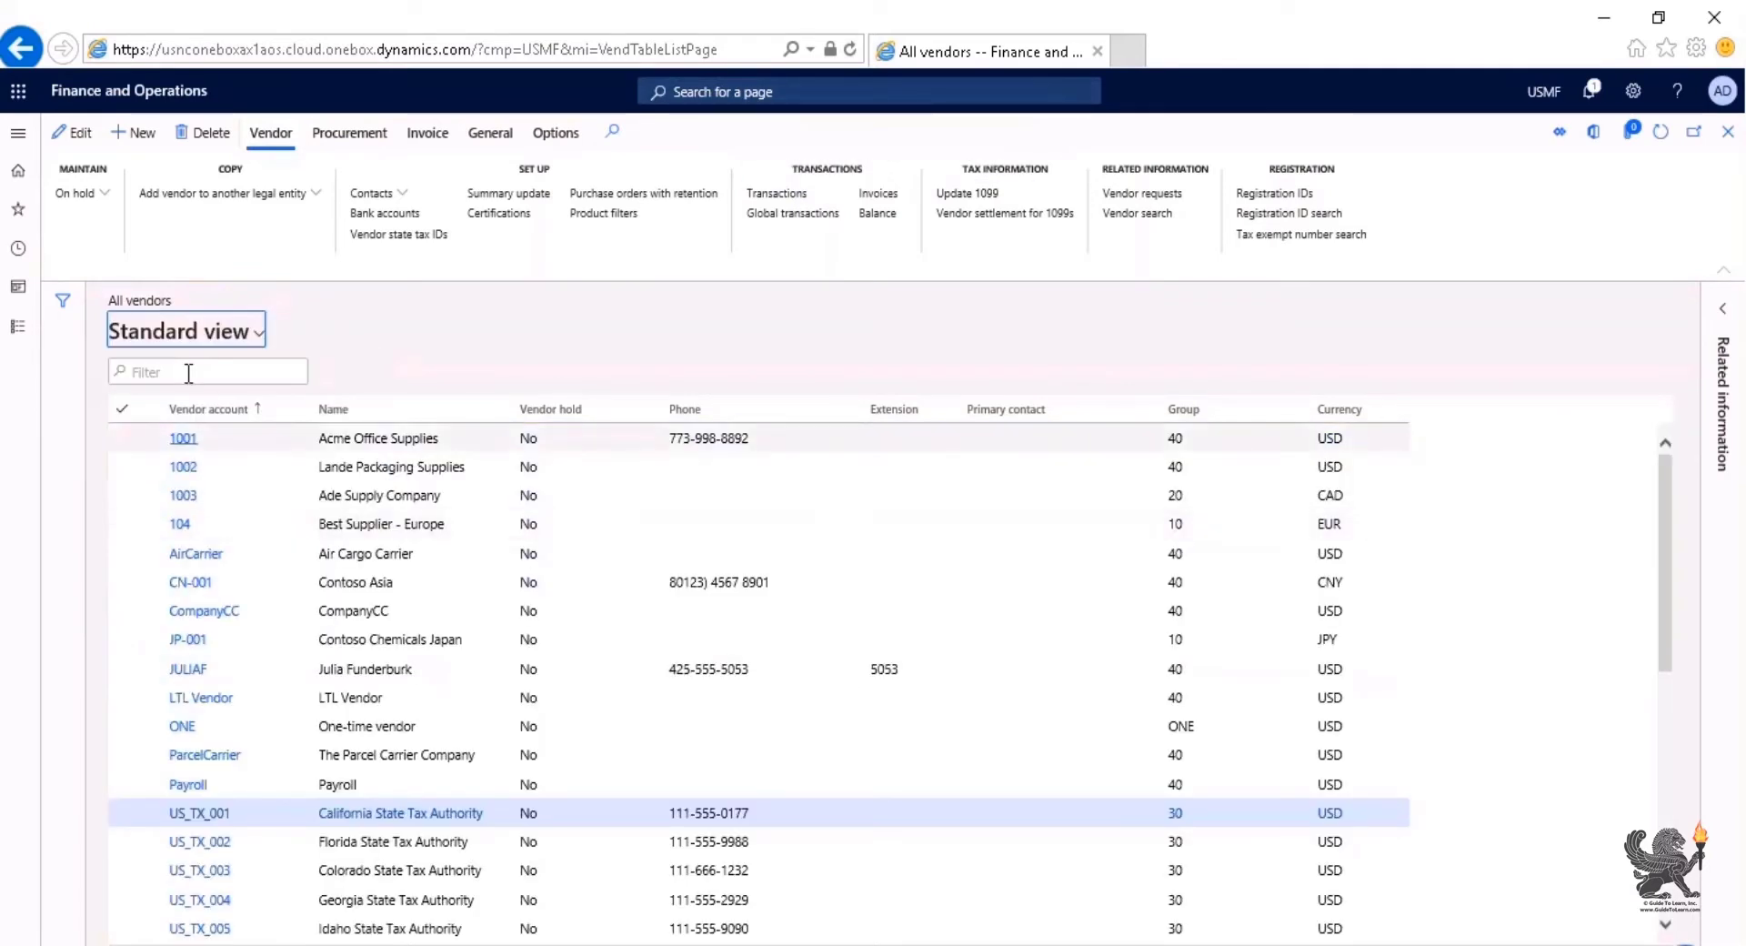
Step: Filter the All vendors list to vendors in group 40 with the quick filter
{"action": "left_click", "coordinate": [188, 372]}
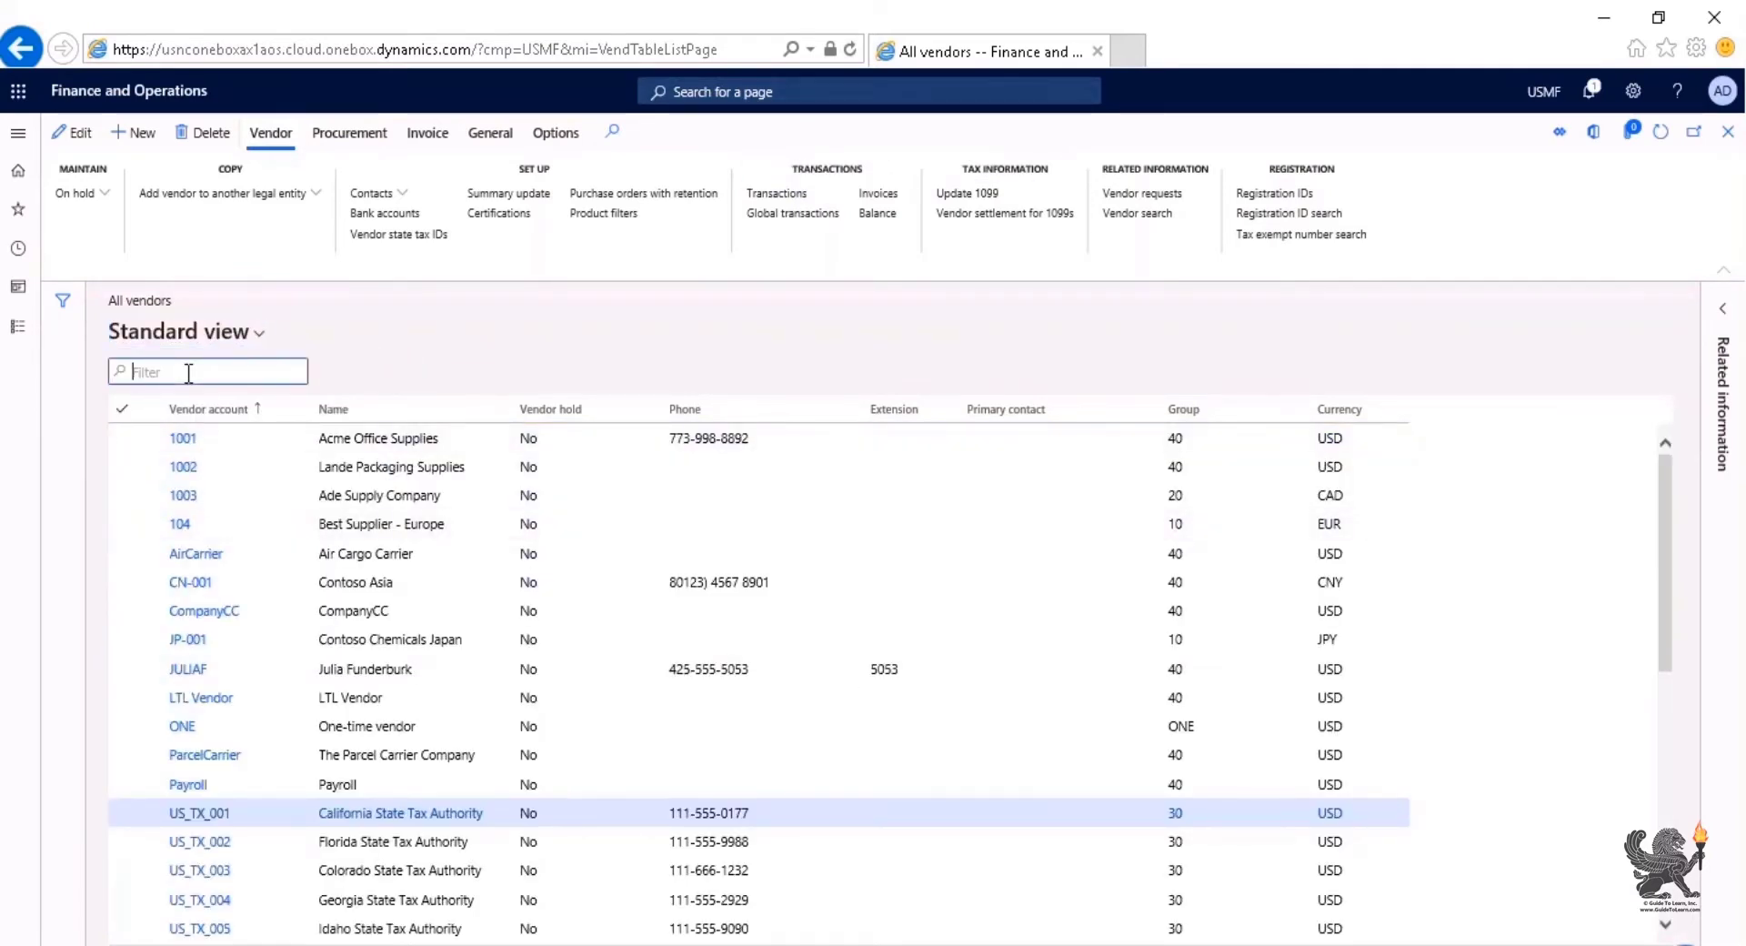
{"action": "type", "text": "40"}
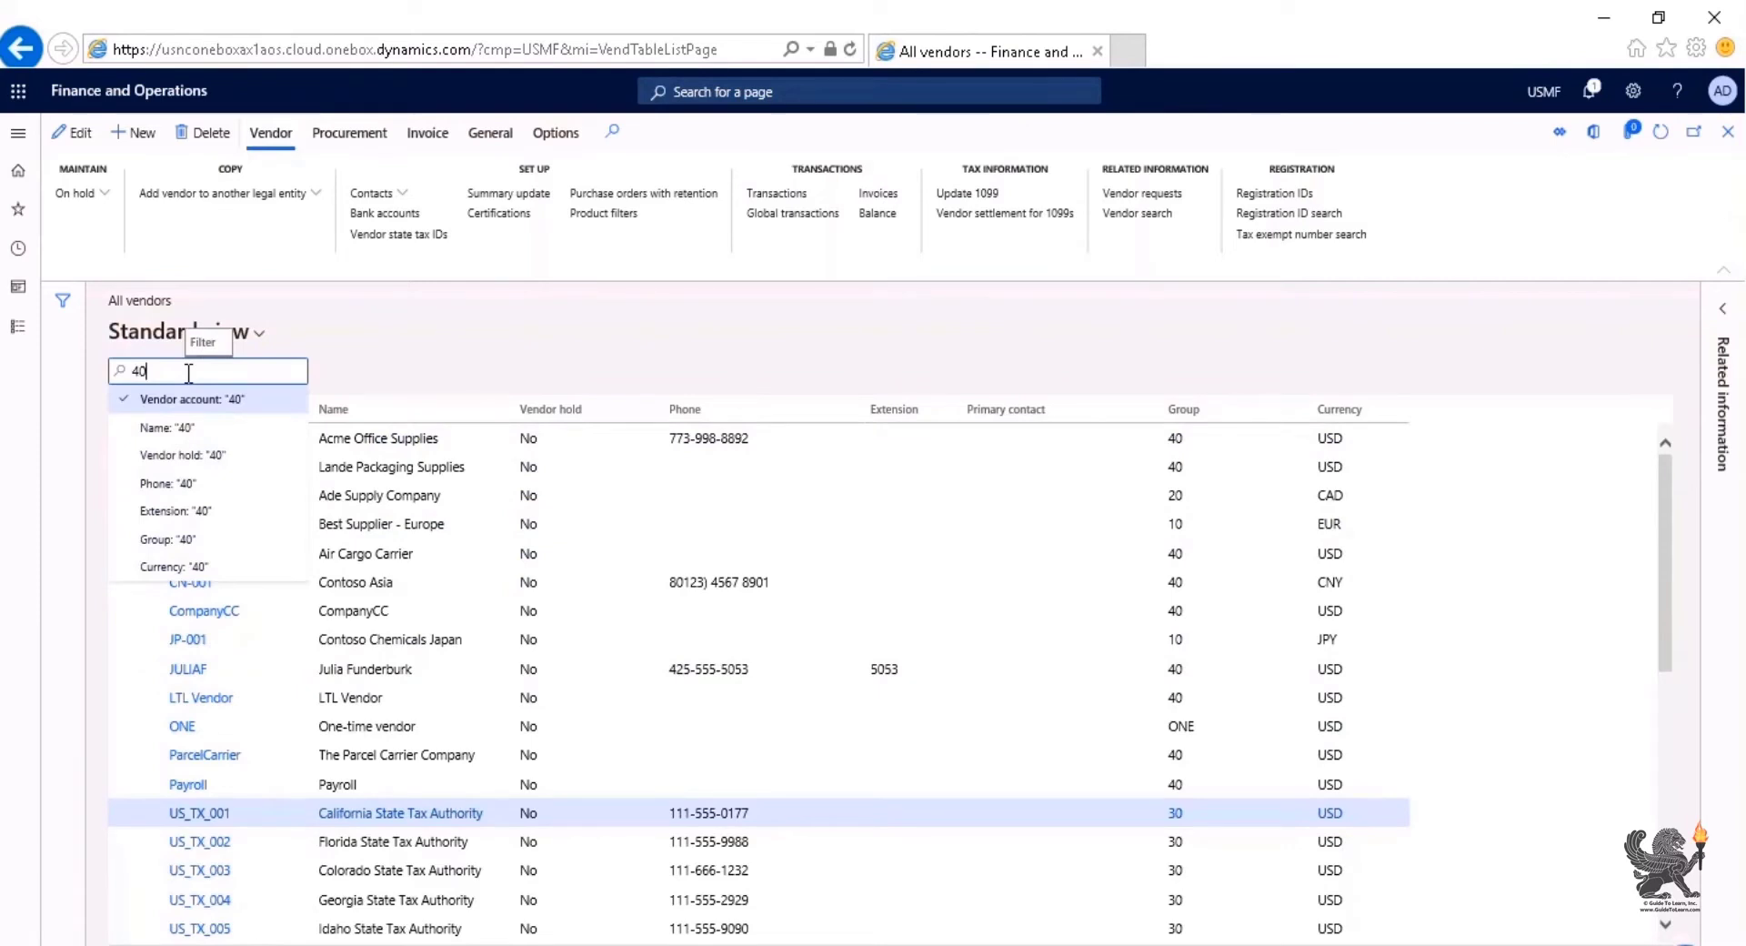
{"action": "left_click", "coordinate": [206, 539]}
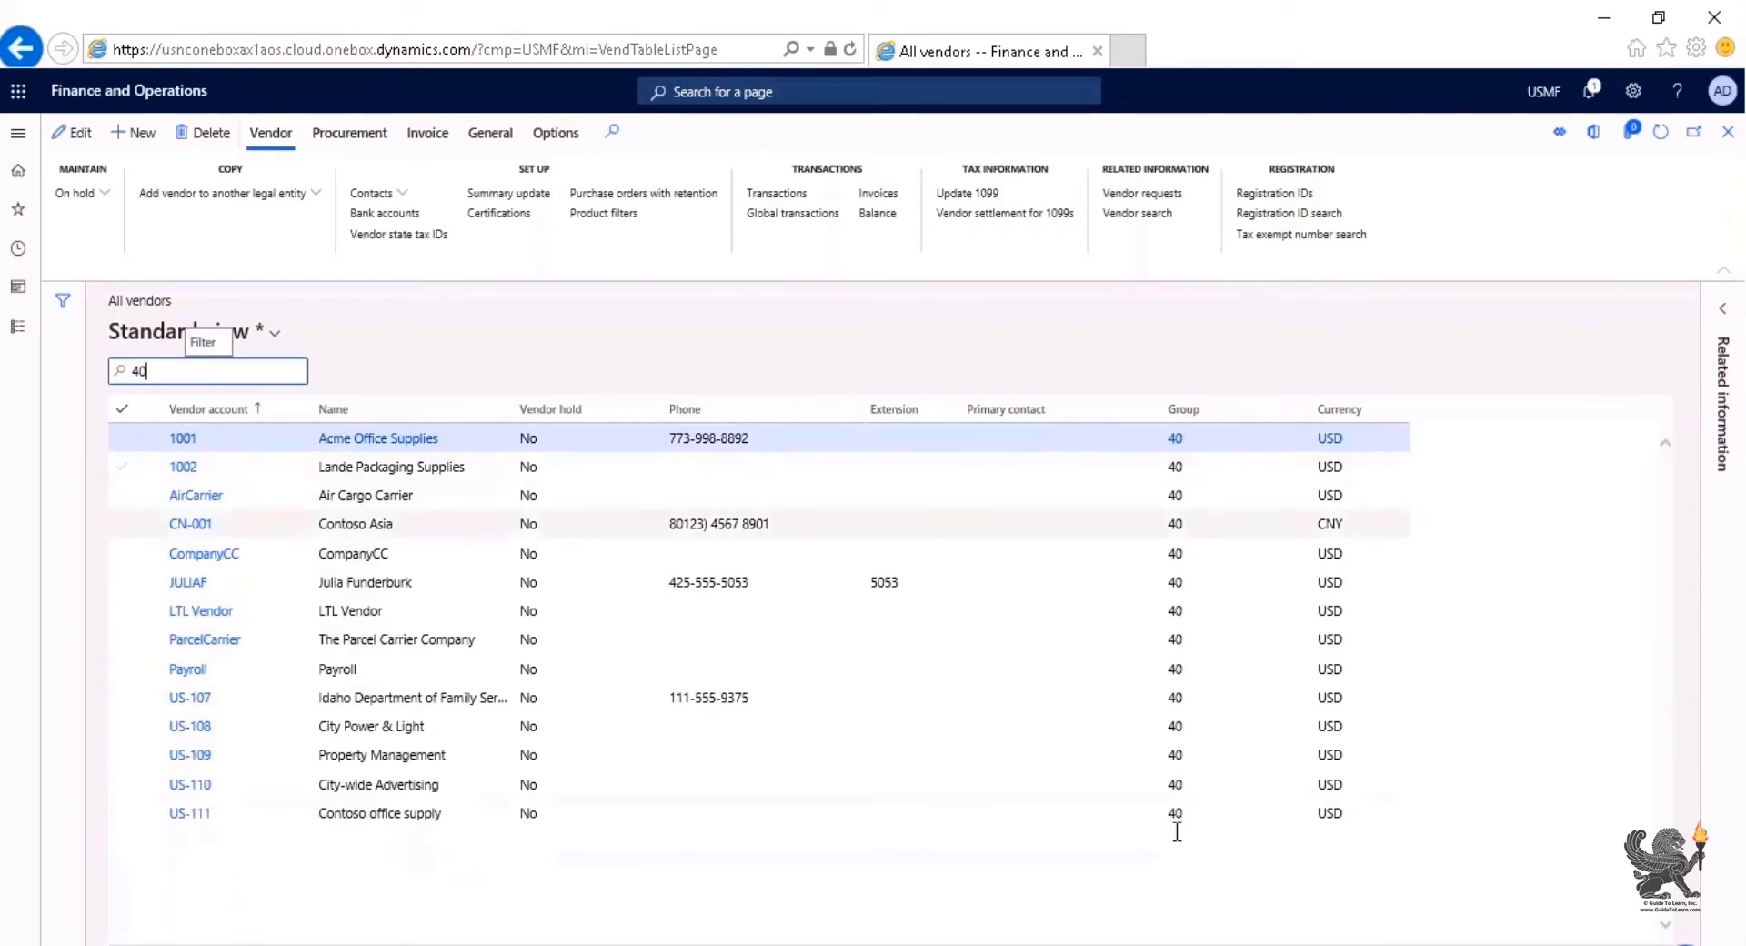
Step: Save the filtered All vendors list as a view named "Group 40" and check the list of saved views
{"action": "left_click", "coordinate": [273, 335]}
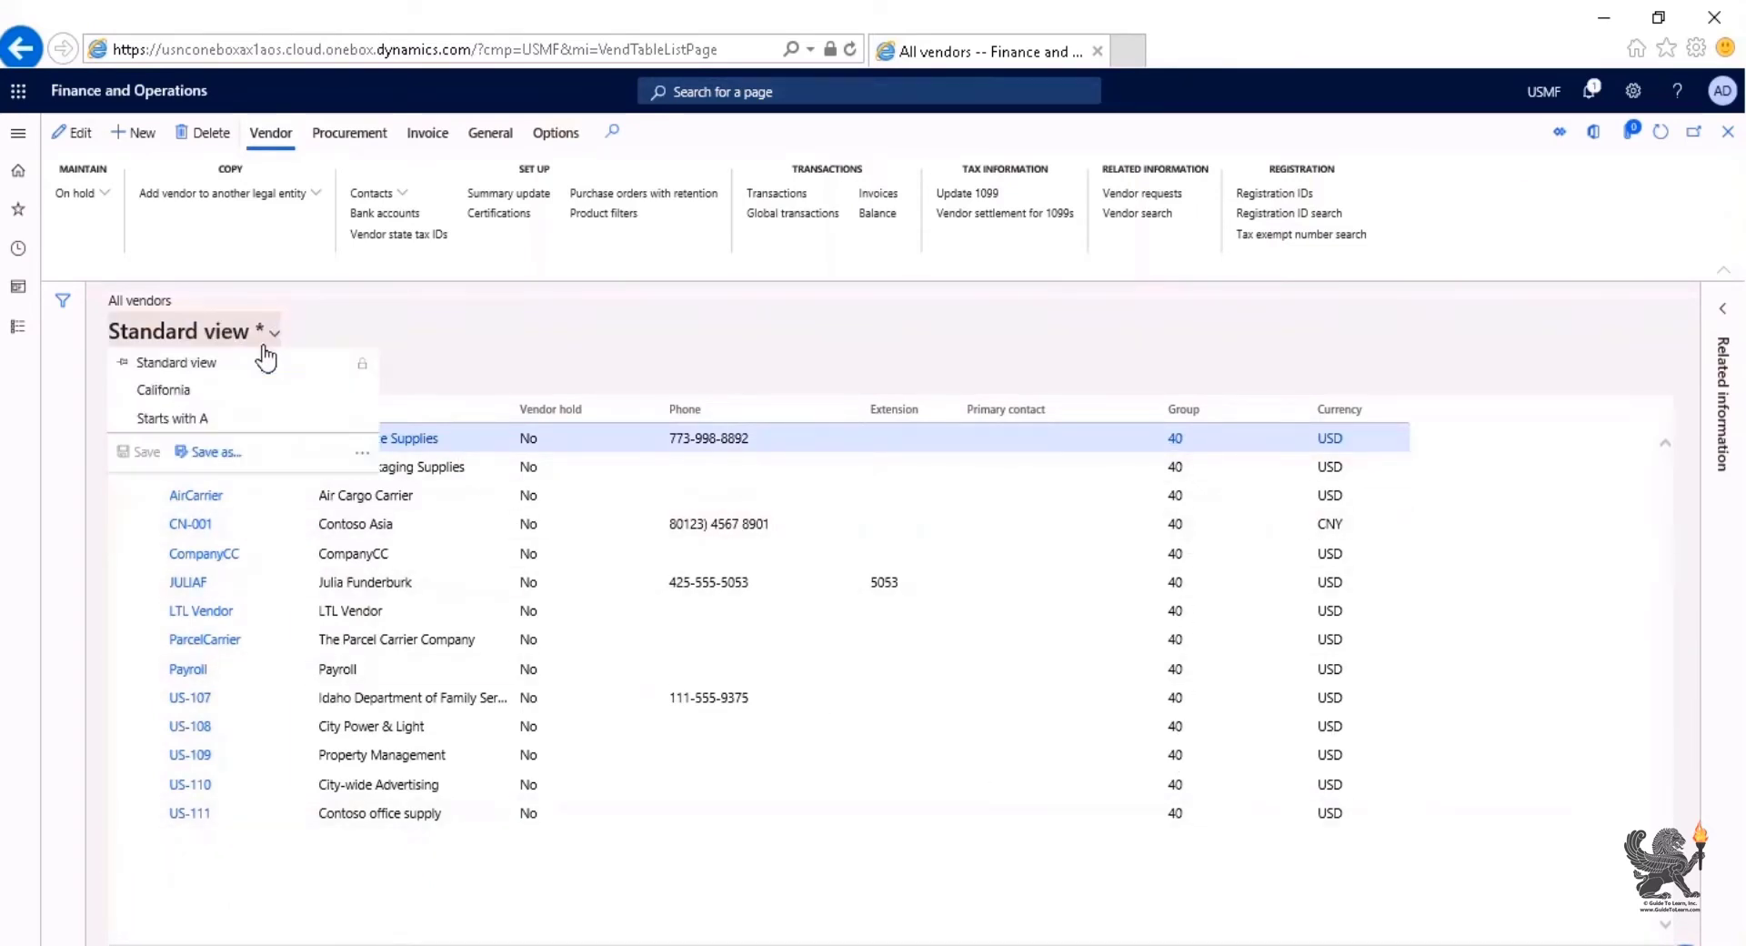
{"action": "left_click", "coordinate": [205, 452]}
{"action": "type", "text": "Group "}
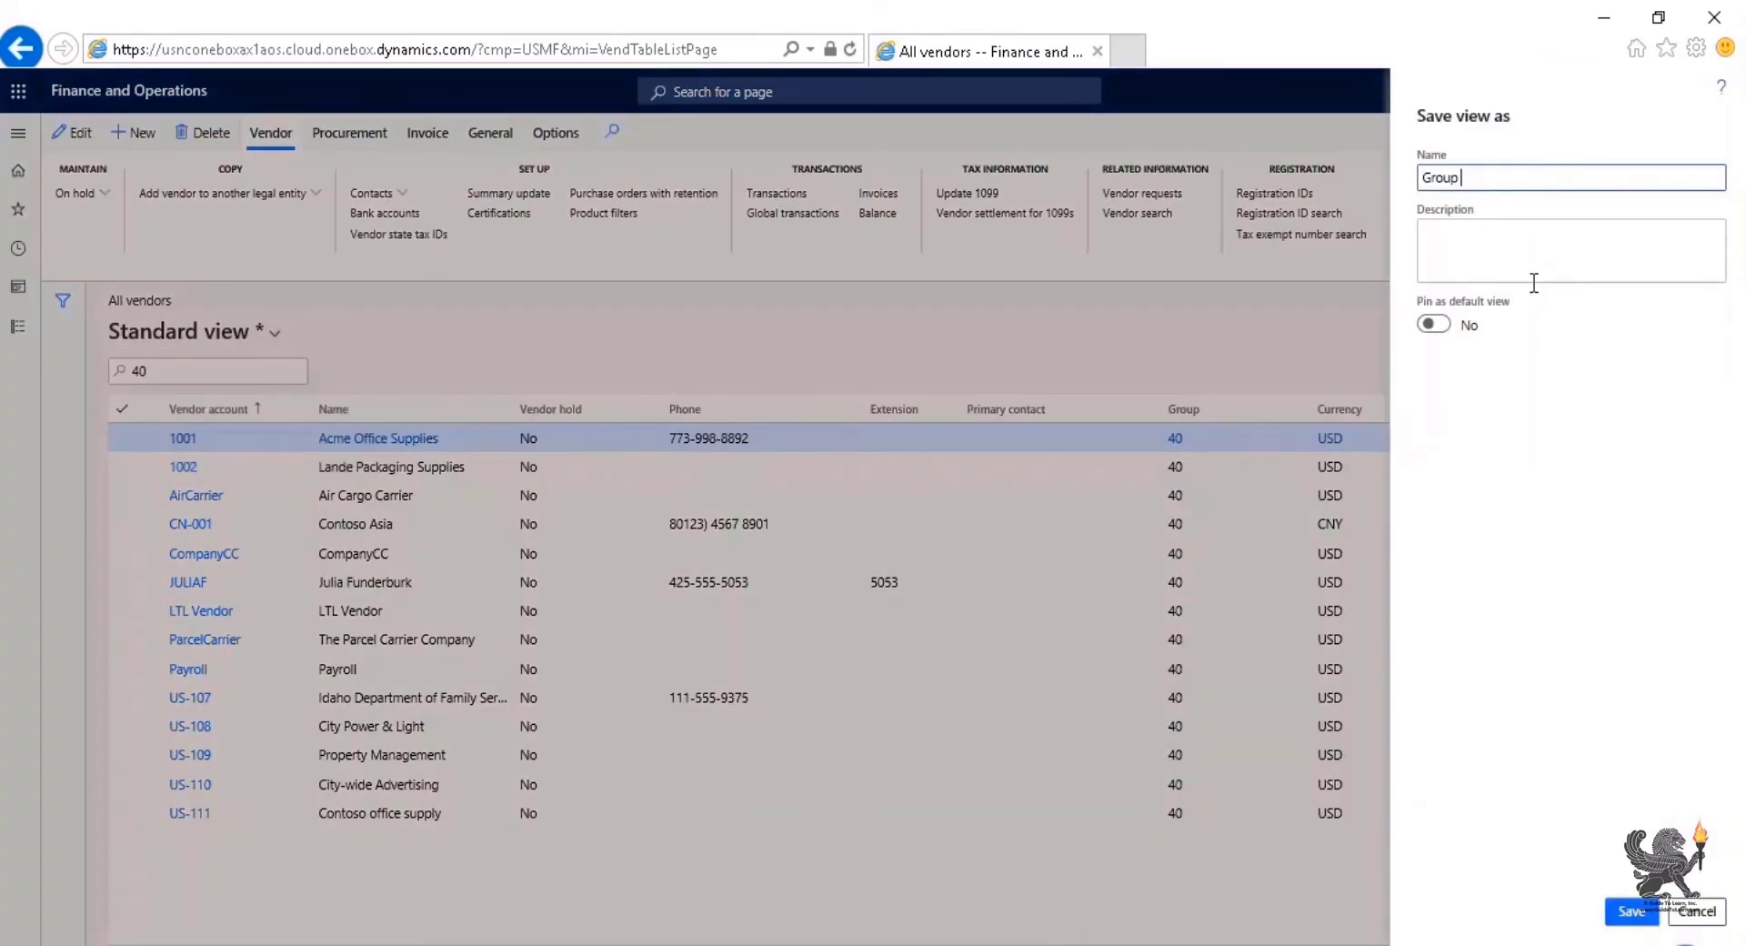
{"action": "type", "text": "40"}
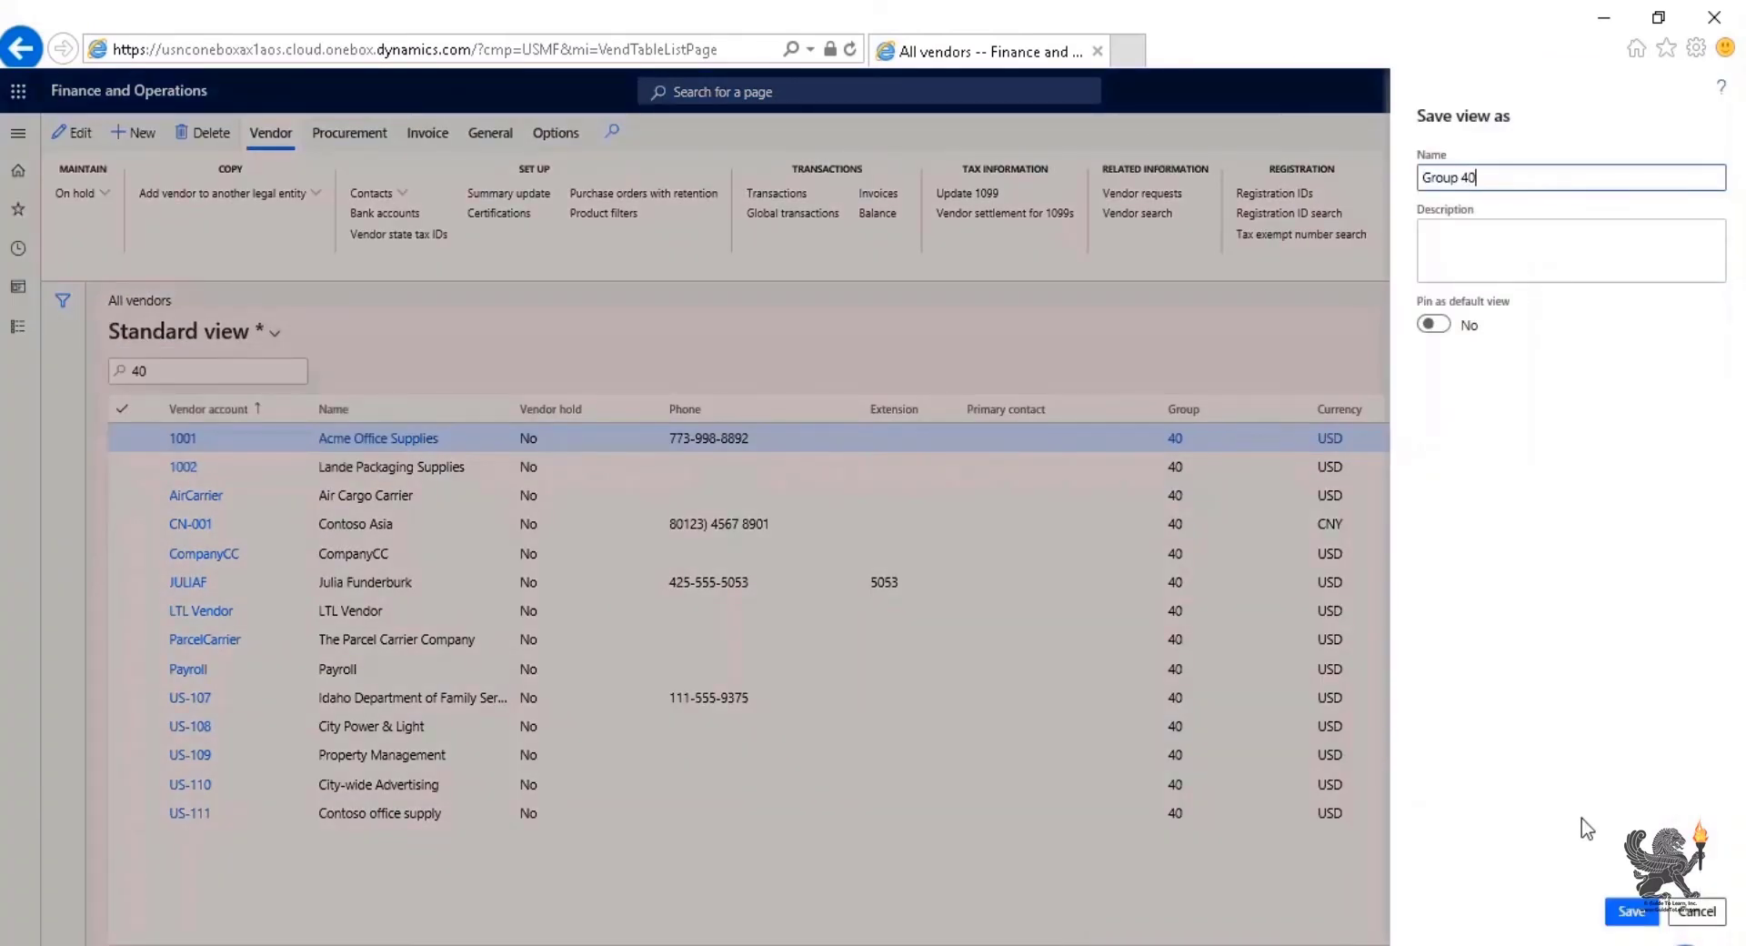
{"action": "left_click", "coordinate": [1632, 910]}
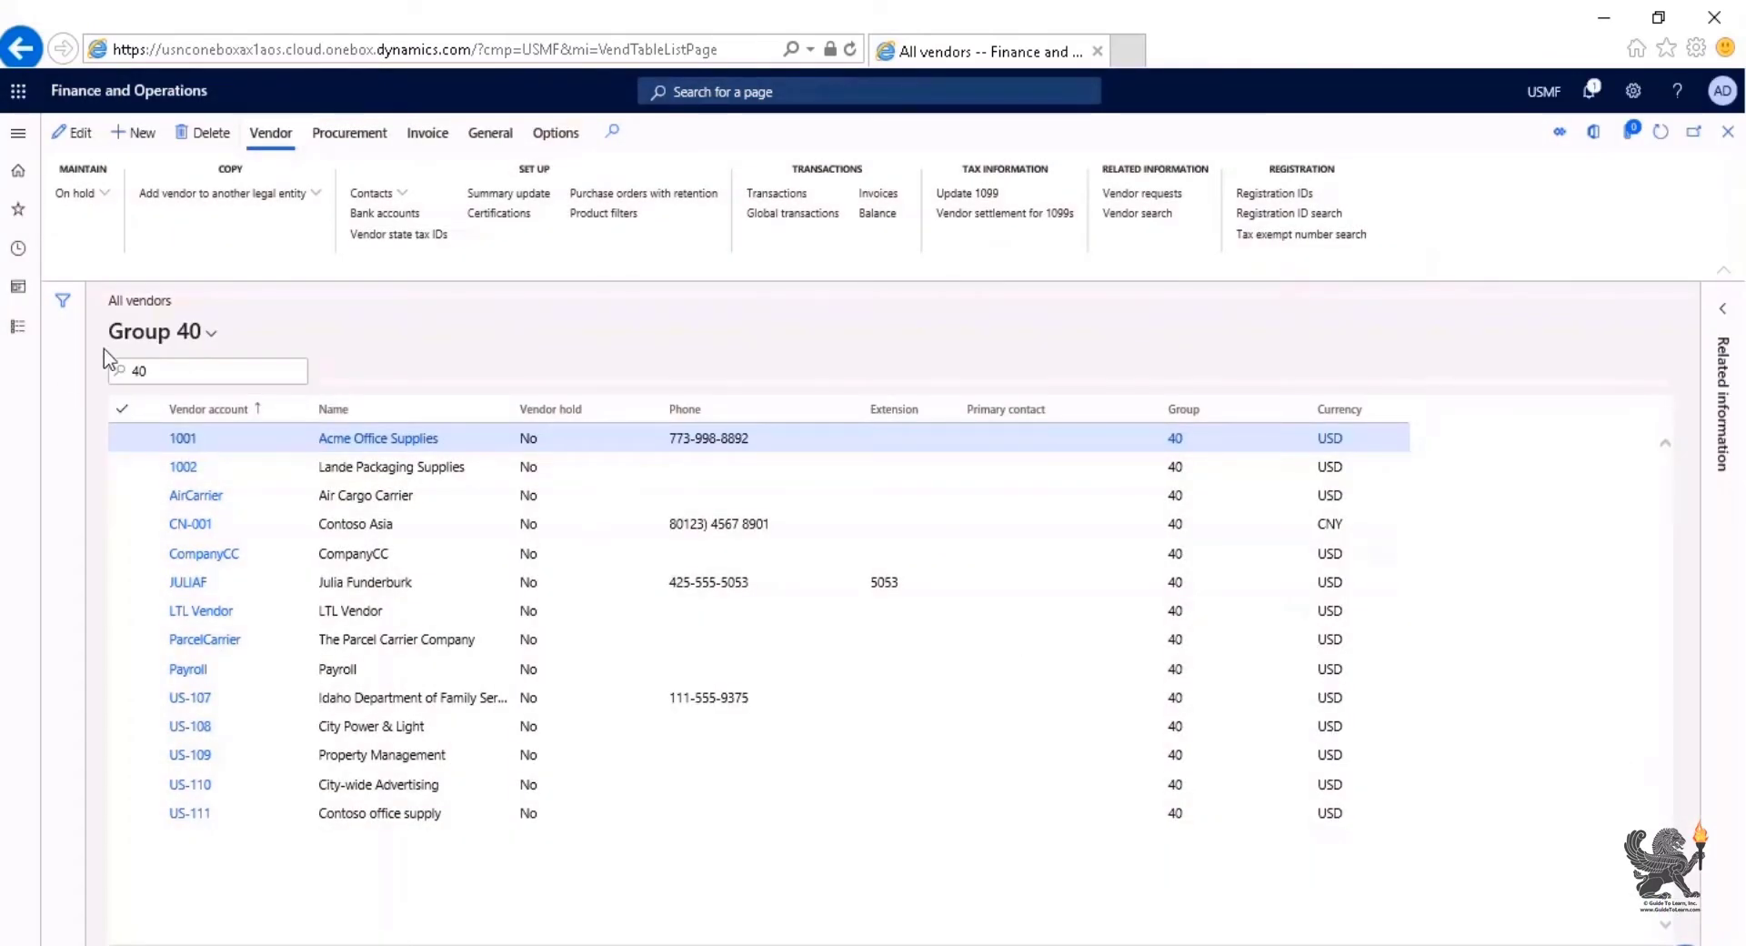
{"action": "left_click", "coordinate": [212, 338]}
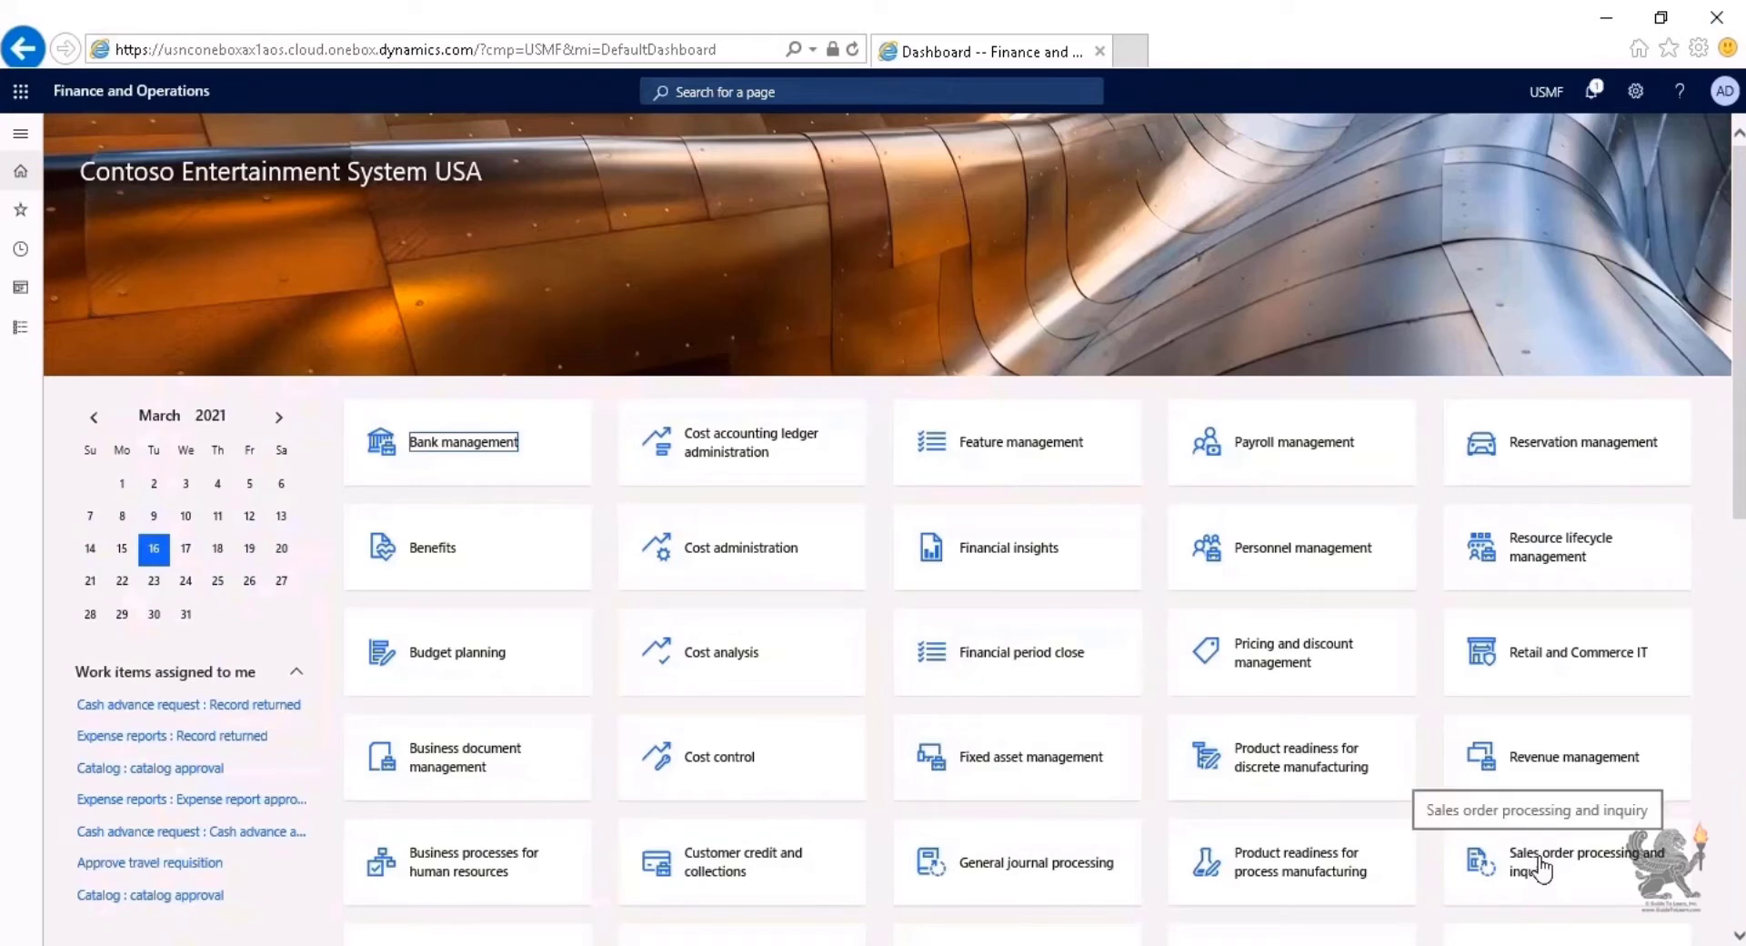
Step: Open the Sales order processing and inquiry workspace and look through its summary tiles
{"action": "left_click", "coordinate": [1542, 868]}
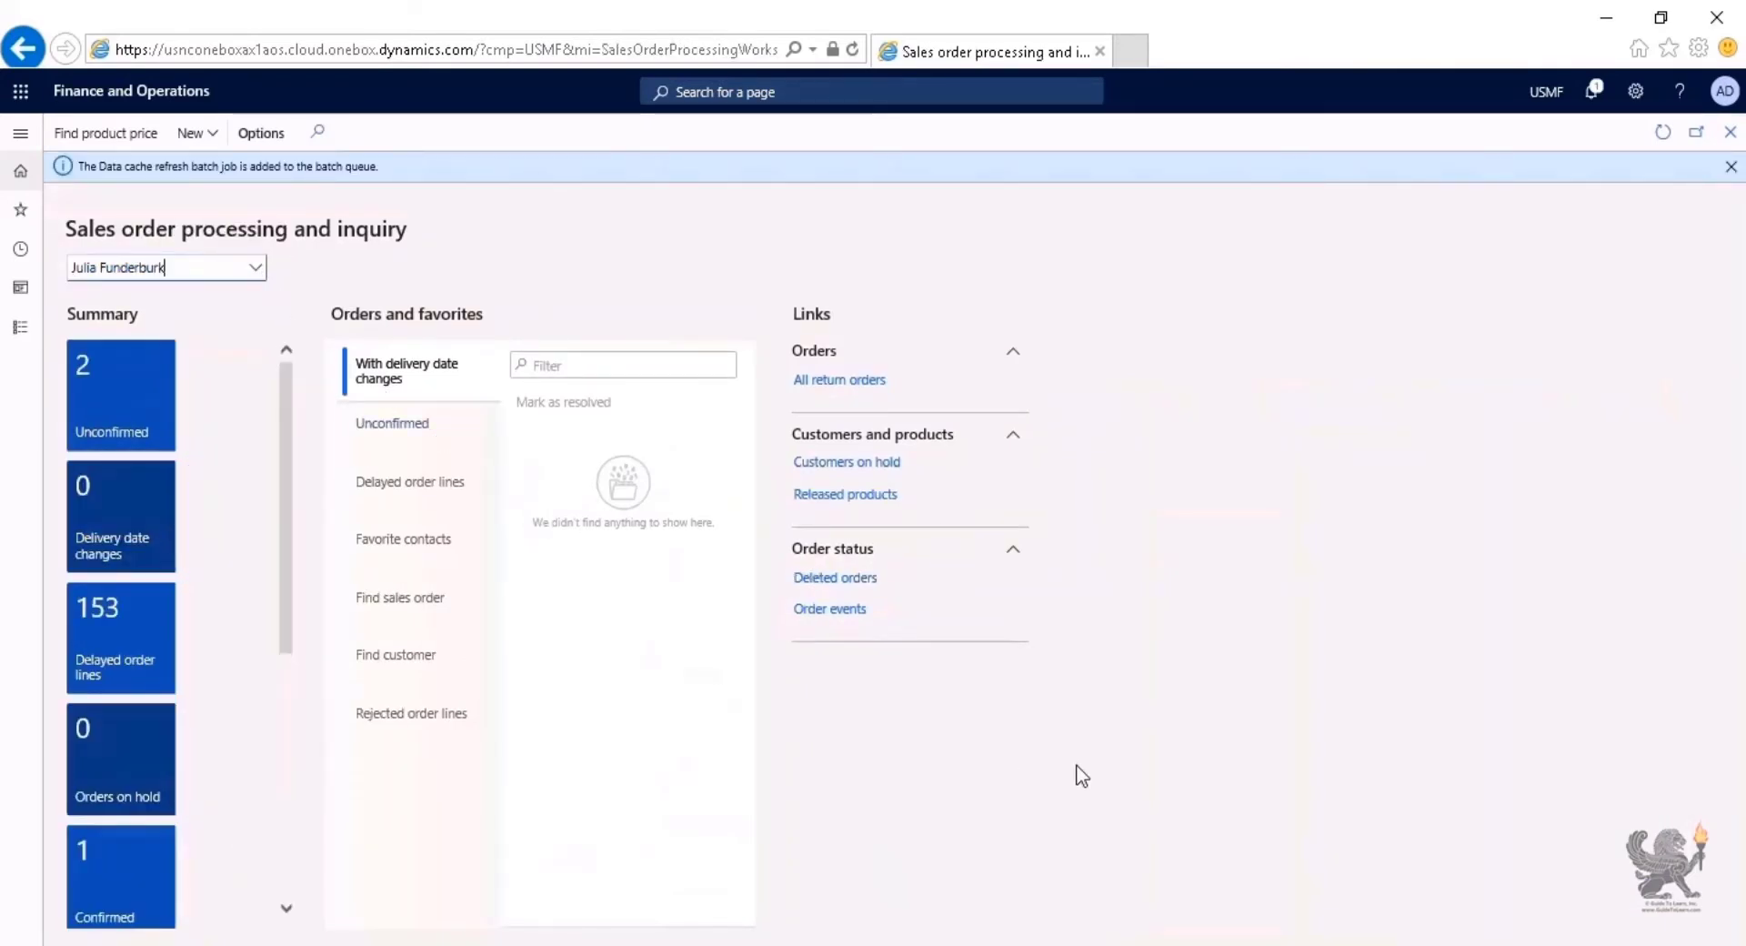
{"action": "left_click_drag", "start_coordinate": [282, 624], "coordinate": [274, 921]}
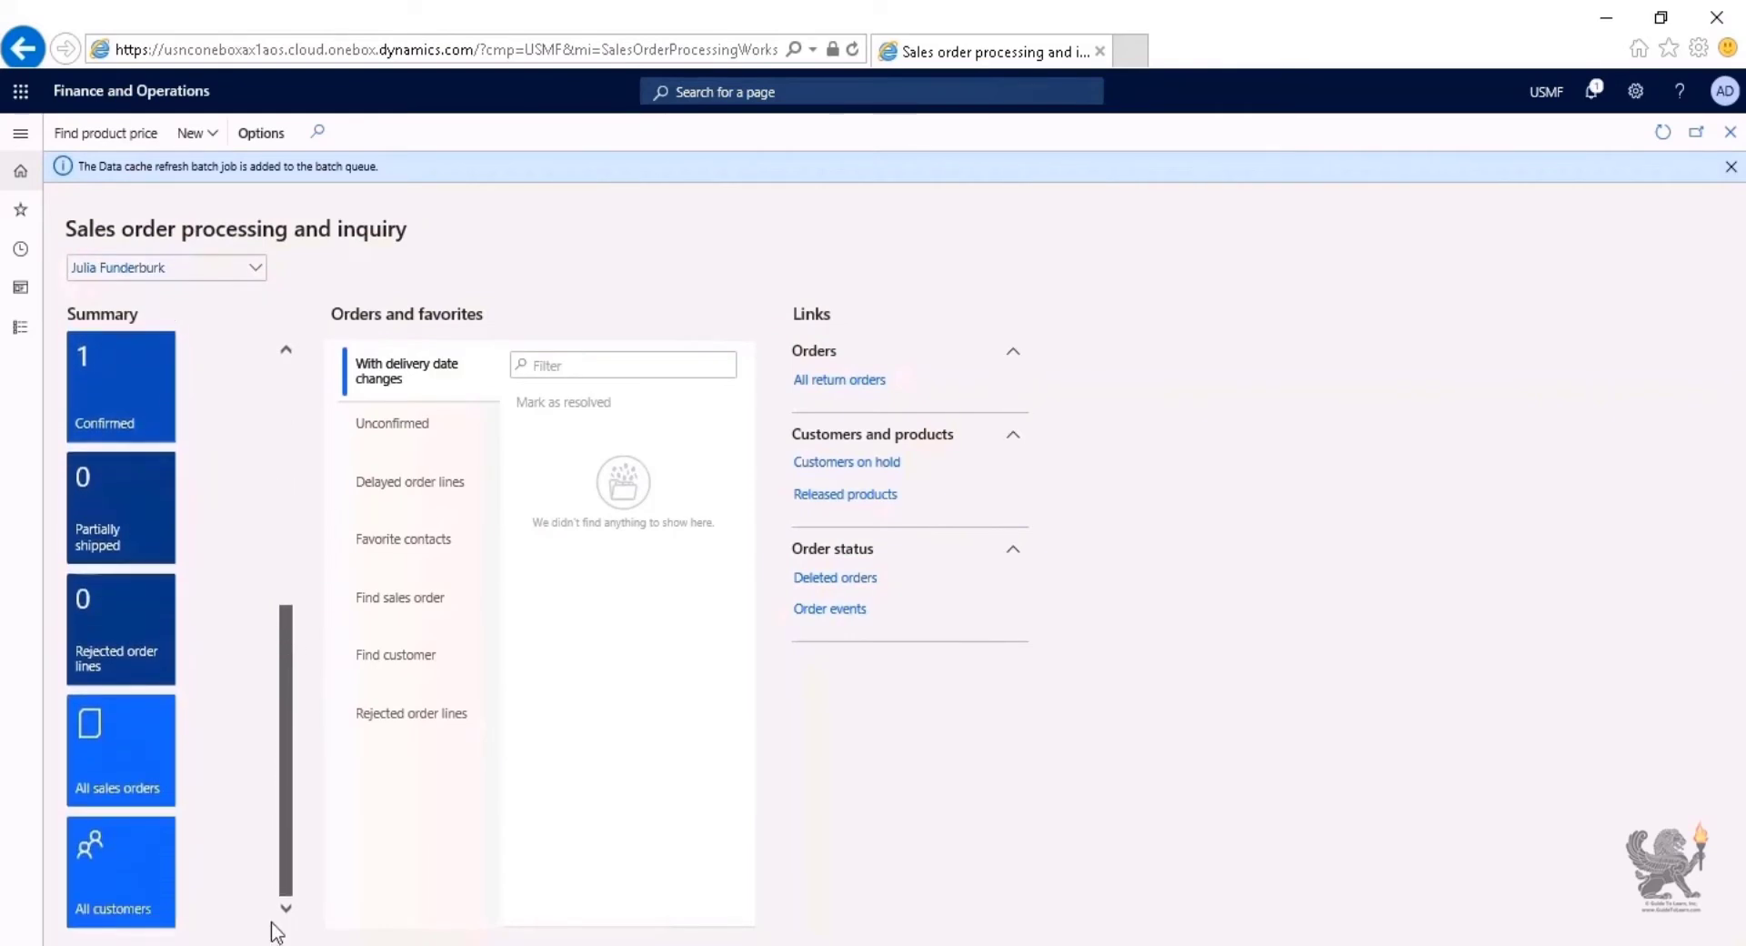
{"action": "scroll", "coordinate": [298, 700], "scroll_direction": "up", "scroll_amount": 1}
{"action": "scroll", "coordinate": [299, 700], "scroll_direction": "up", "scroll_amount": 3}
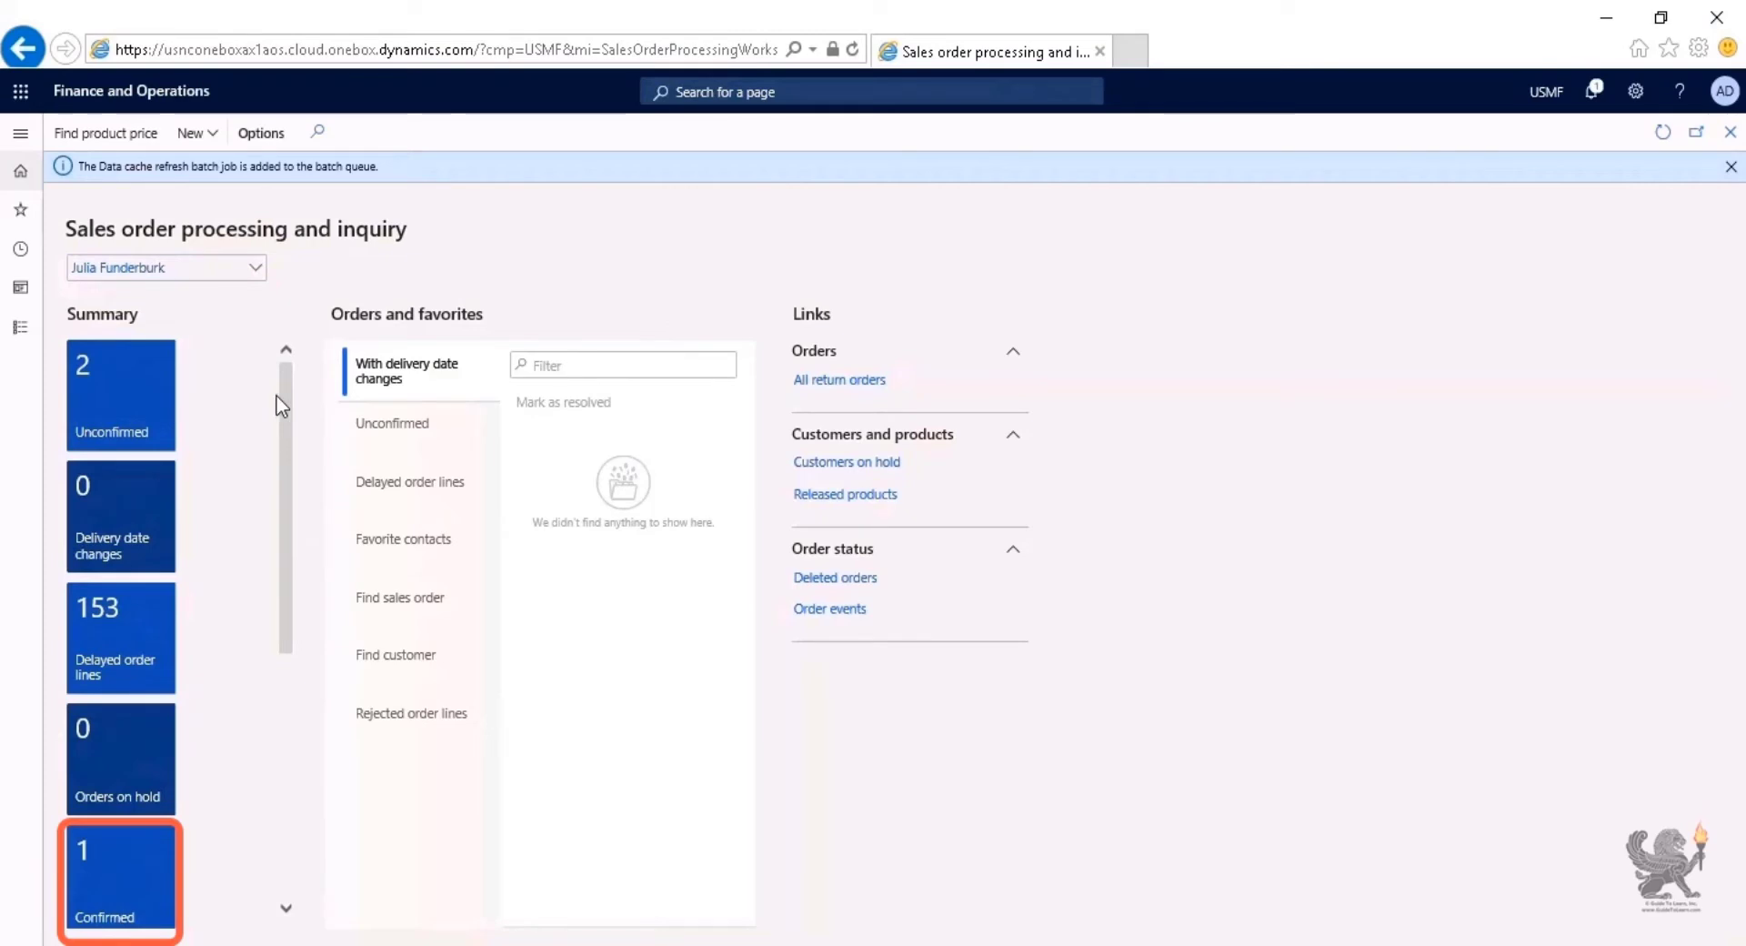
Step: Start a new sales order and choose Cave Wholesales as the customer
{"action": "left_click", "coordinate": [213, 133]}
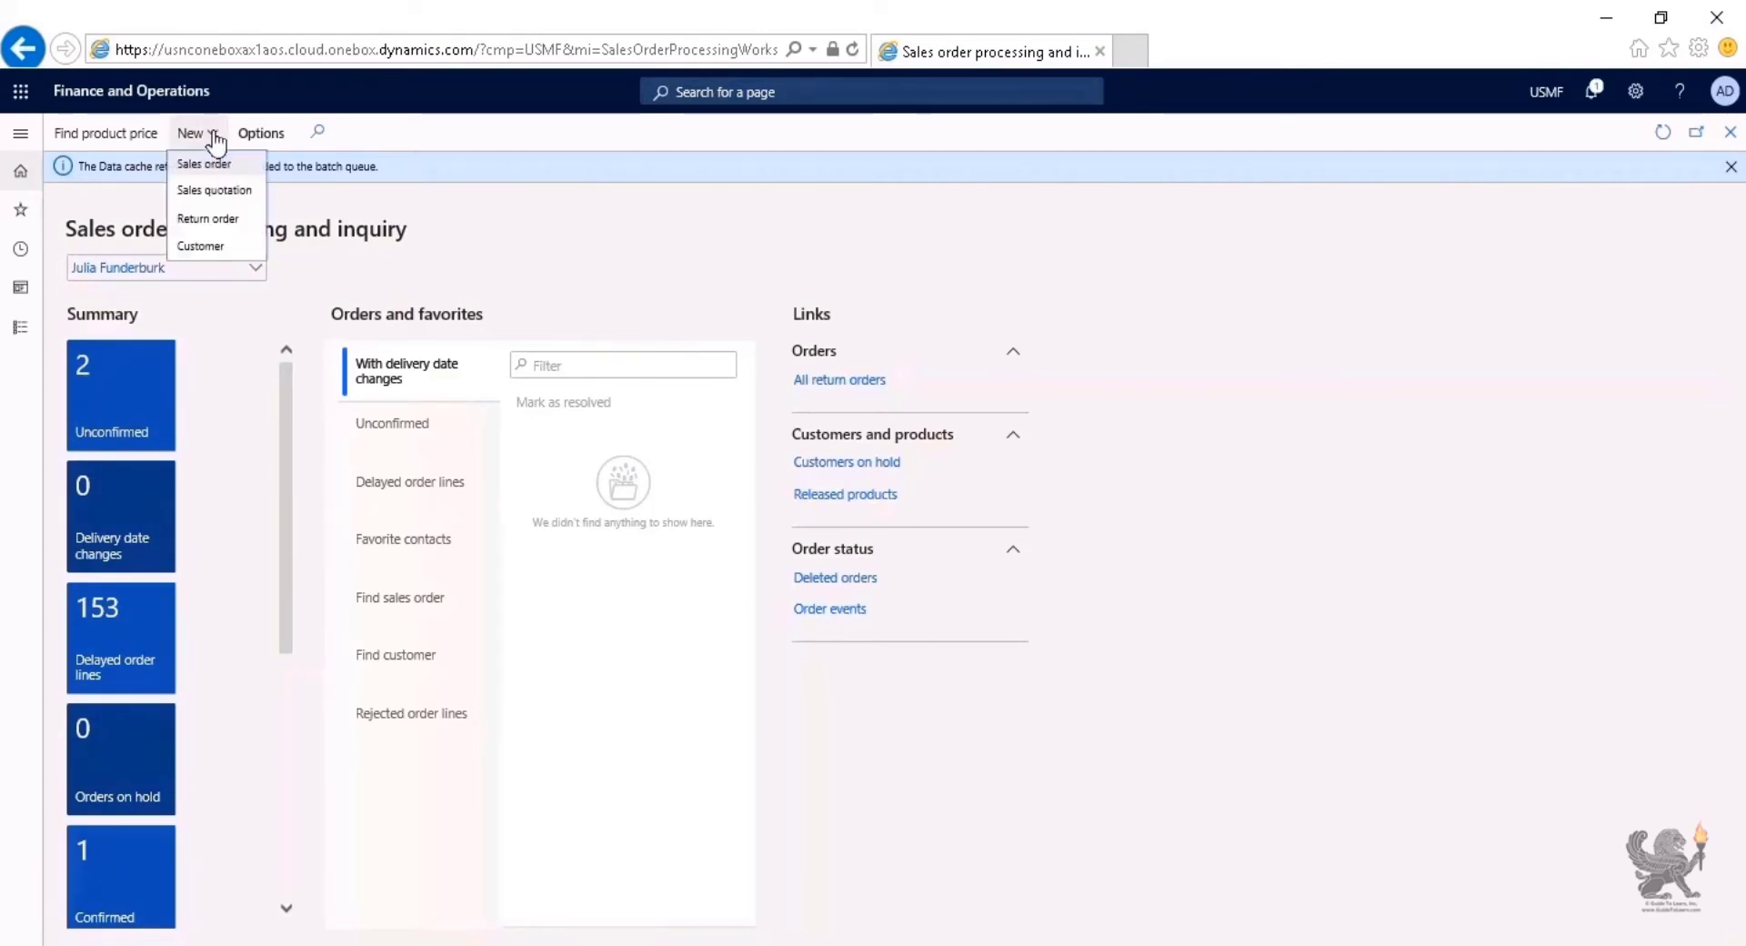
{"action": "left_click", "coordinate": [704, 366]}
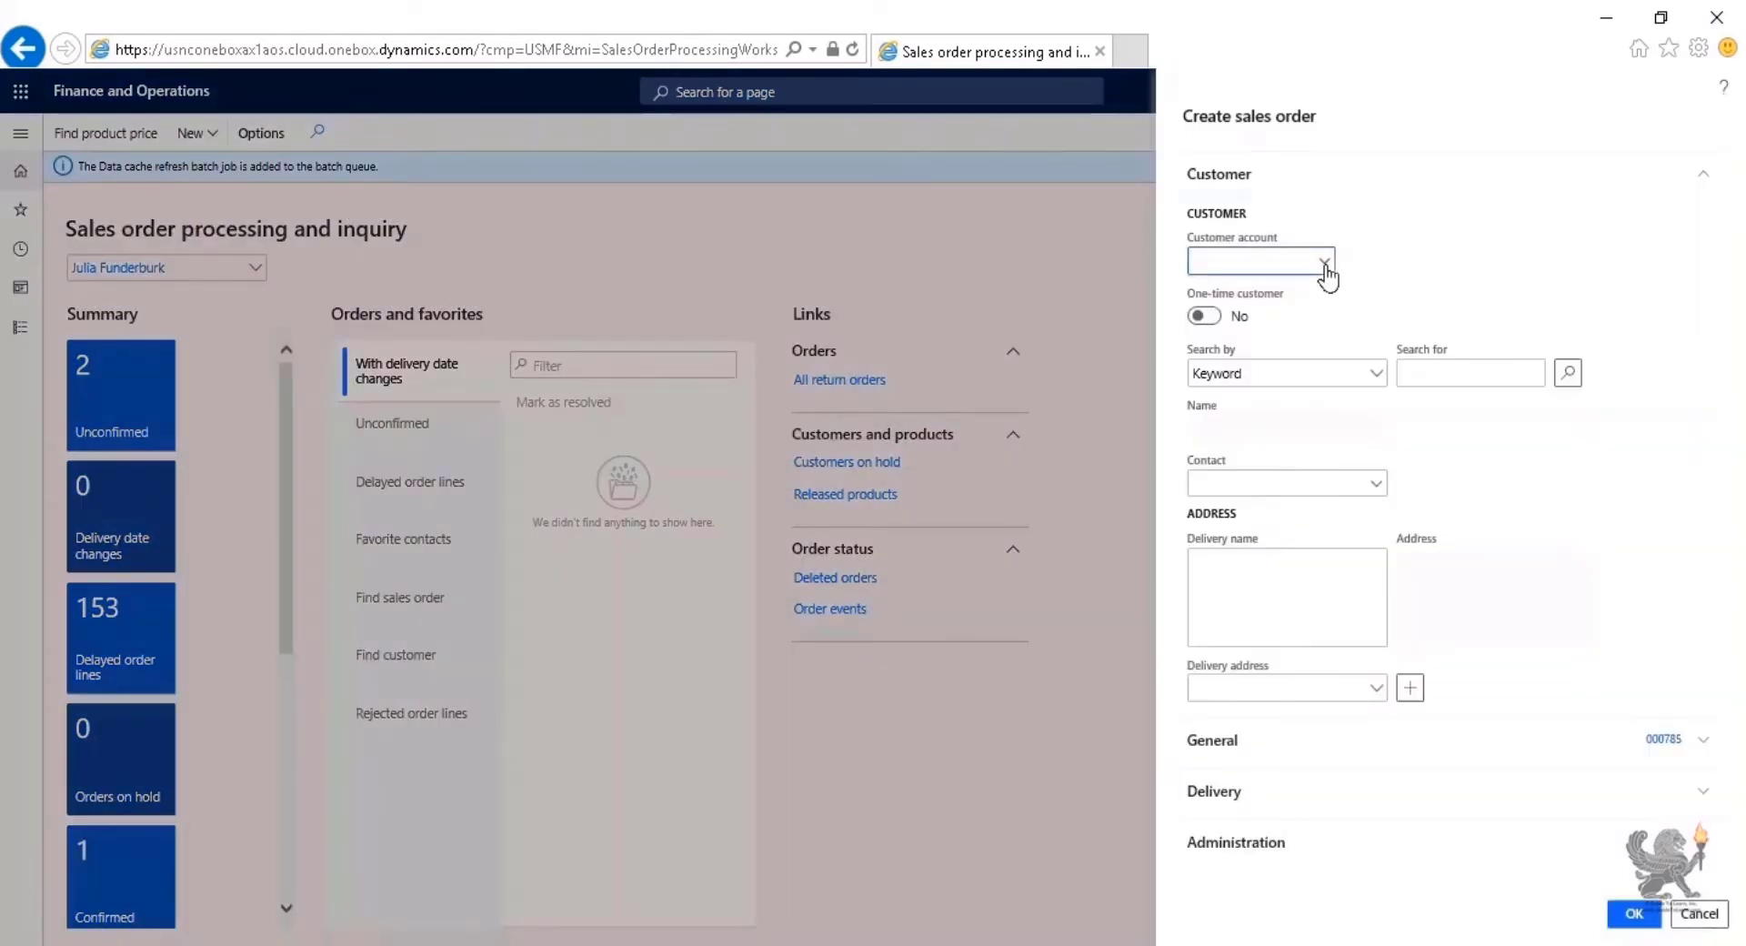
{"action": "left_click", "coordinate": [1324, 263]}
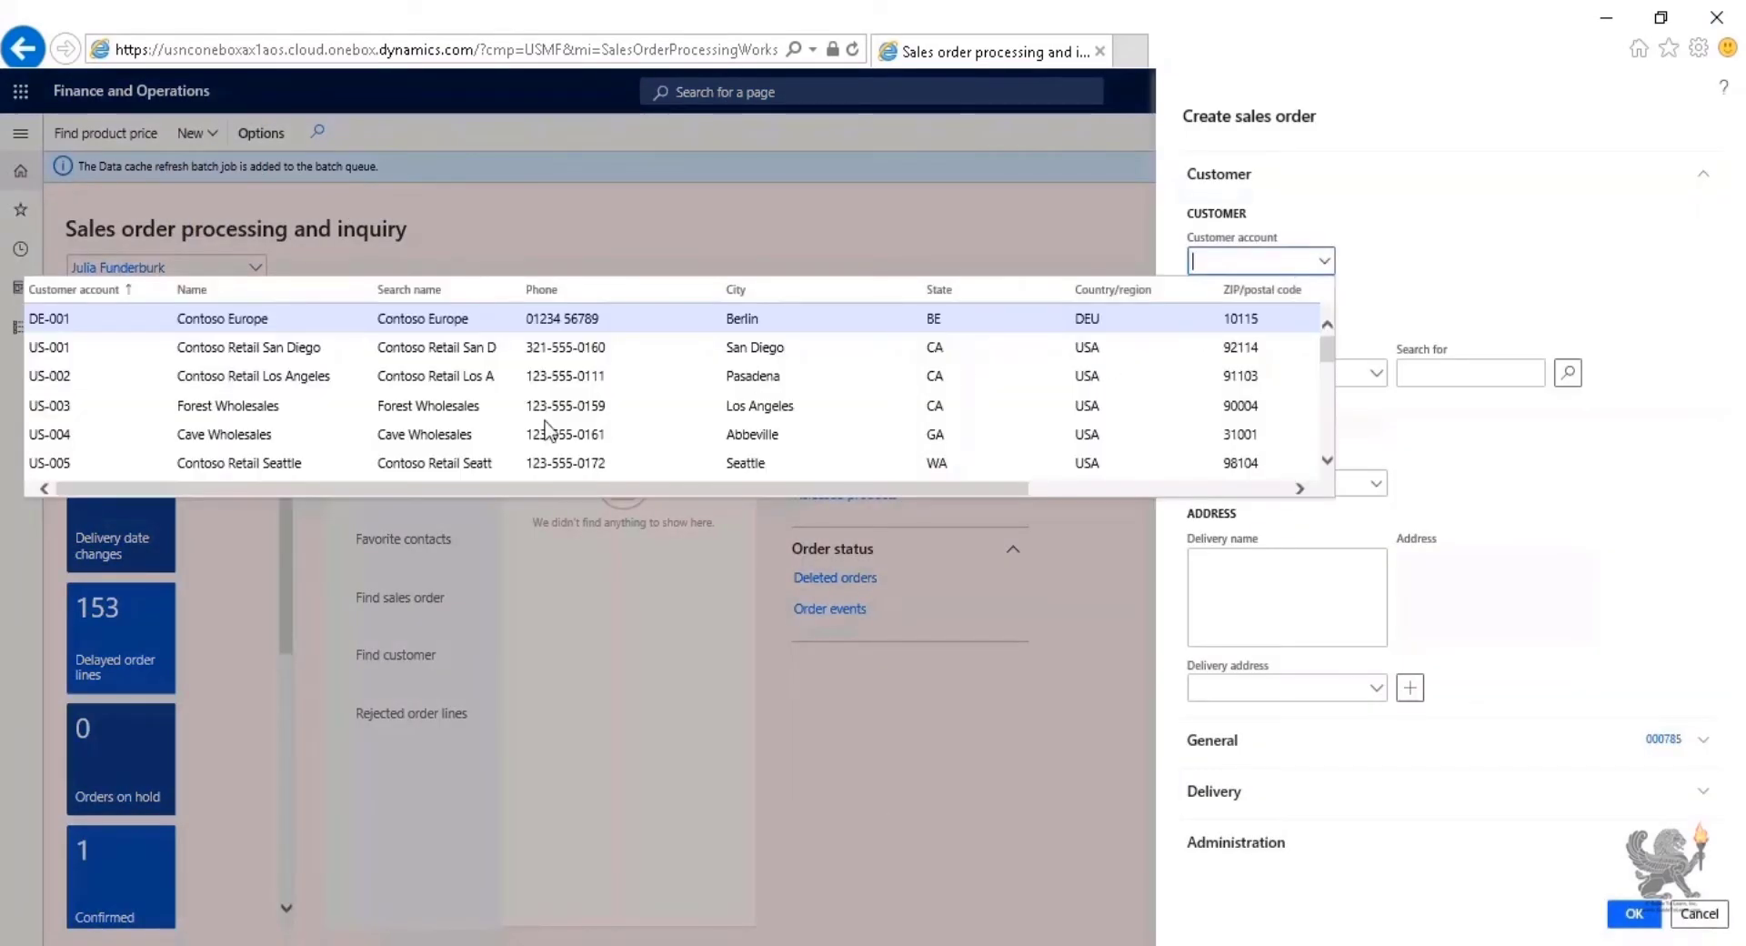
{"action": "left_click", "coordinate": [229, 437]}
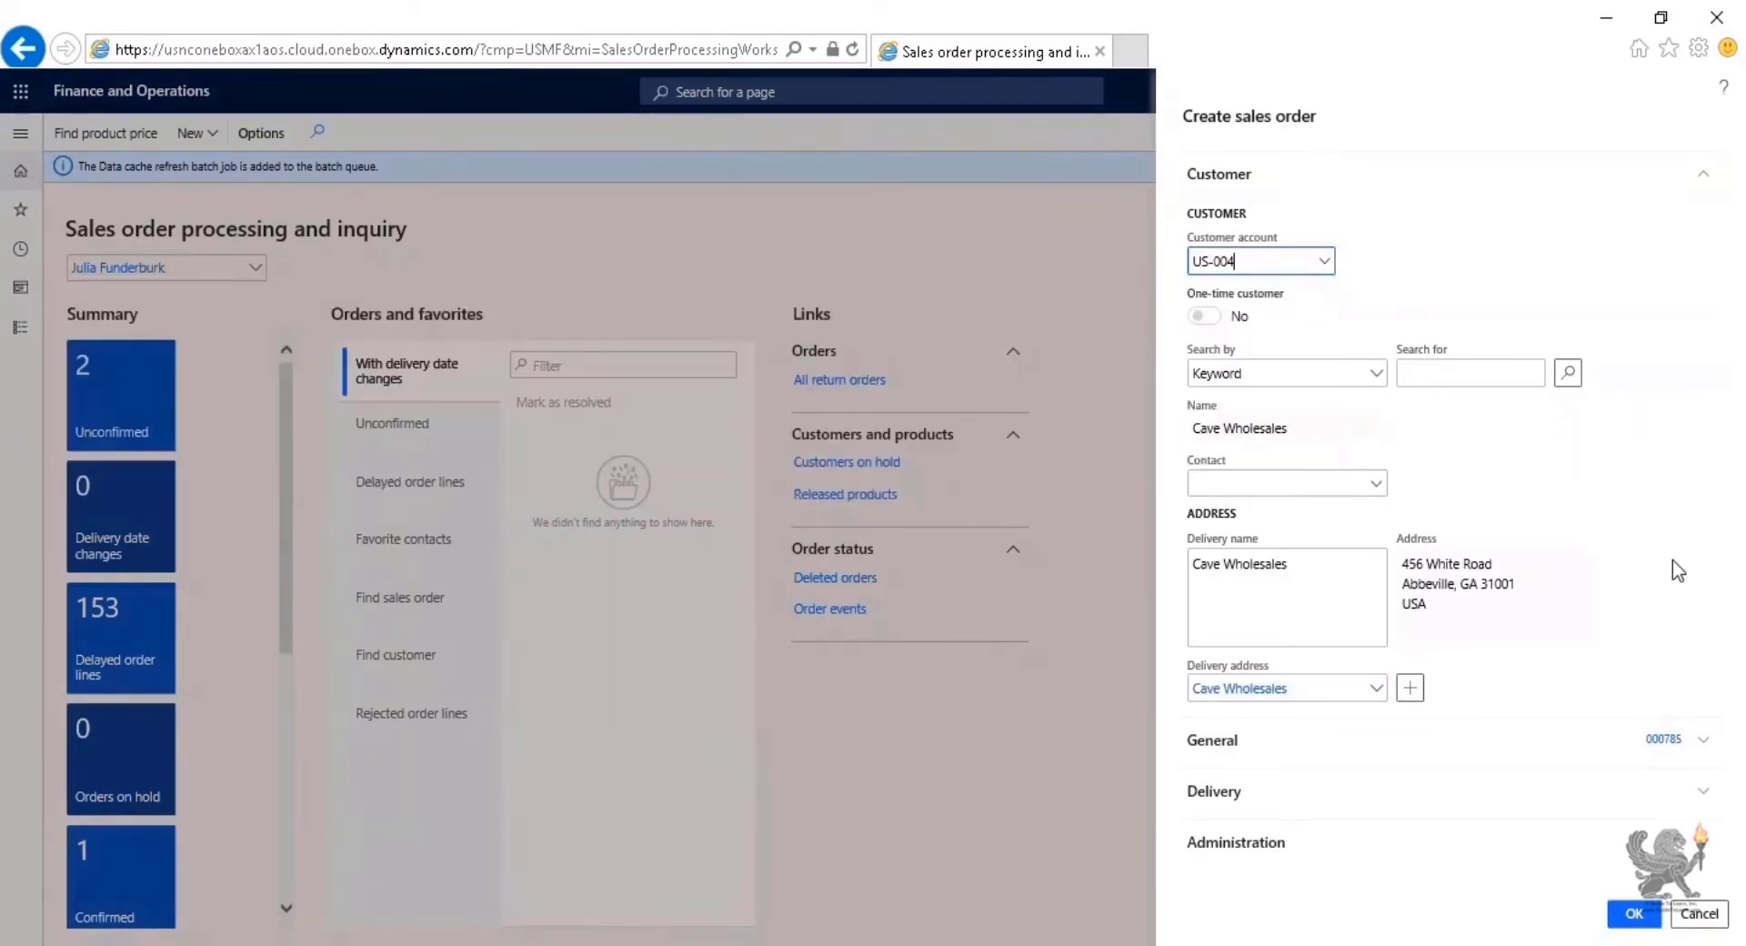
{"action": "left_click", "coordinate": [1453, 583]}
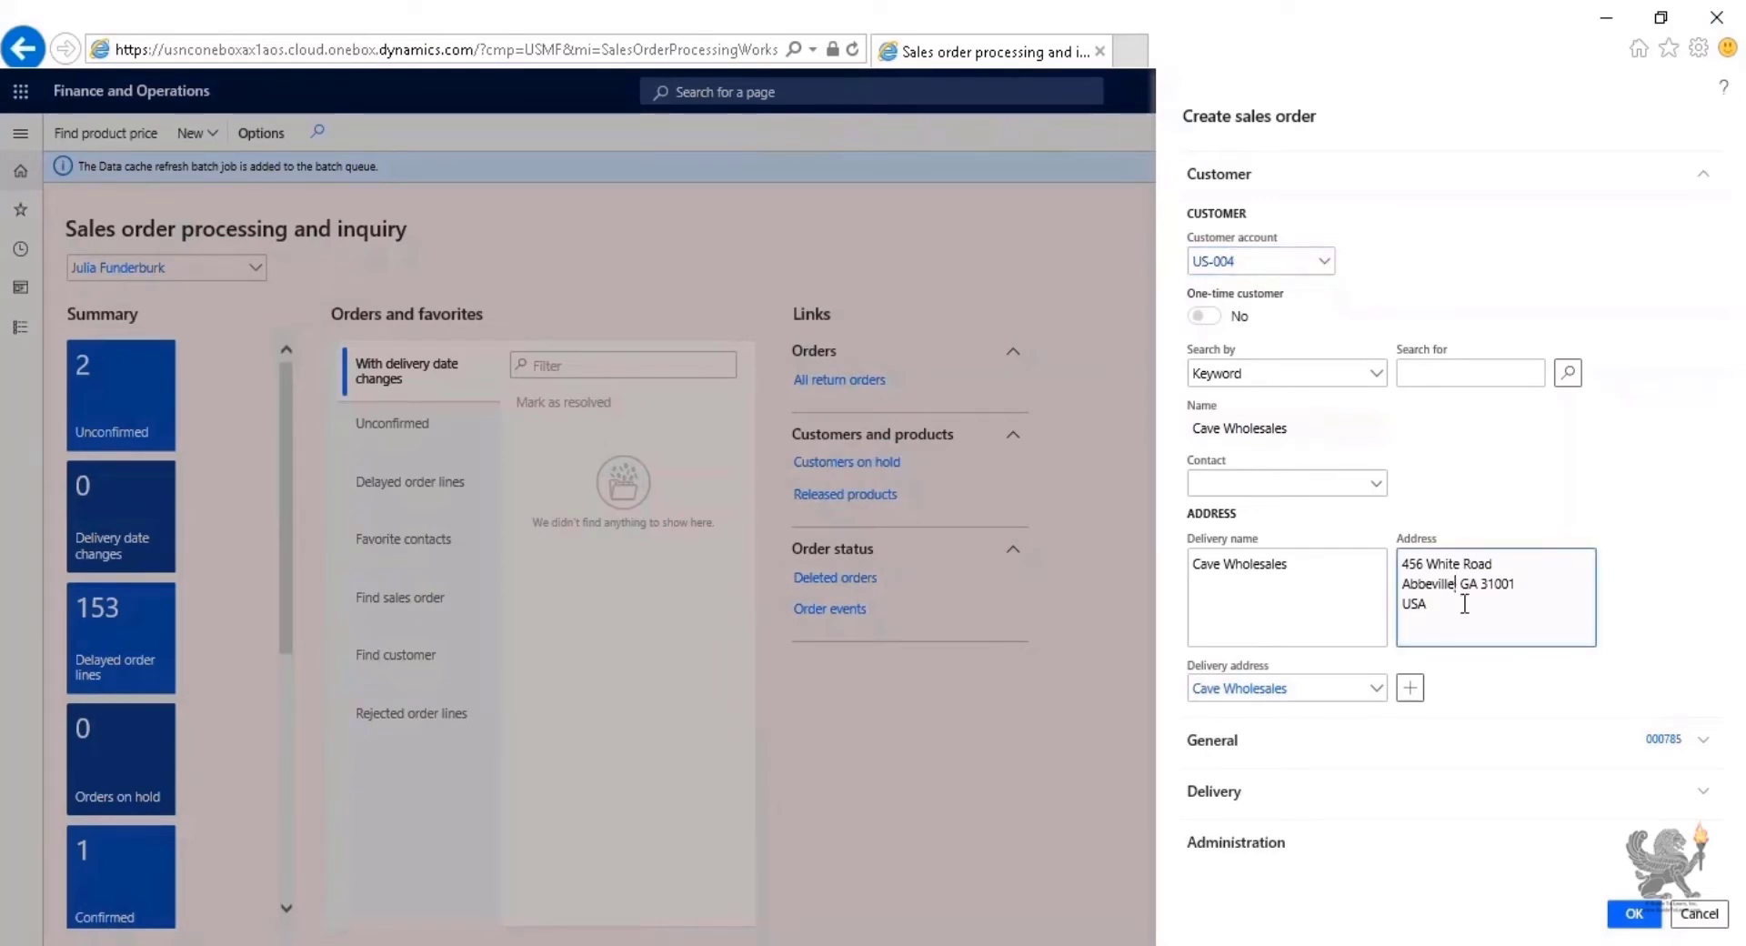
Step: Set the new sales order's site to 1 and warehouse to 11 in the general details, and create the order
{"action": "left_click", "coordinate": [1699, 748]}
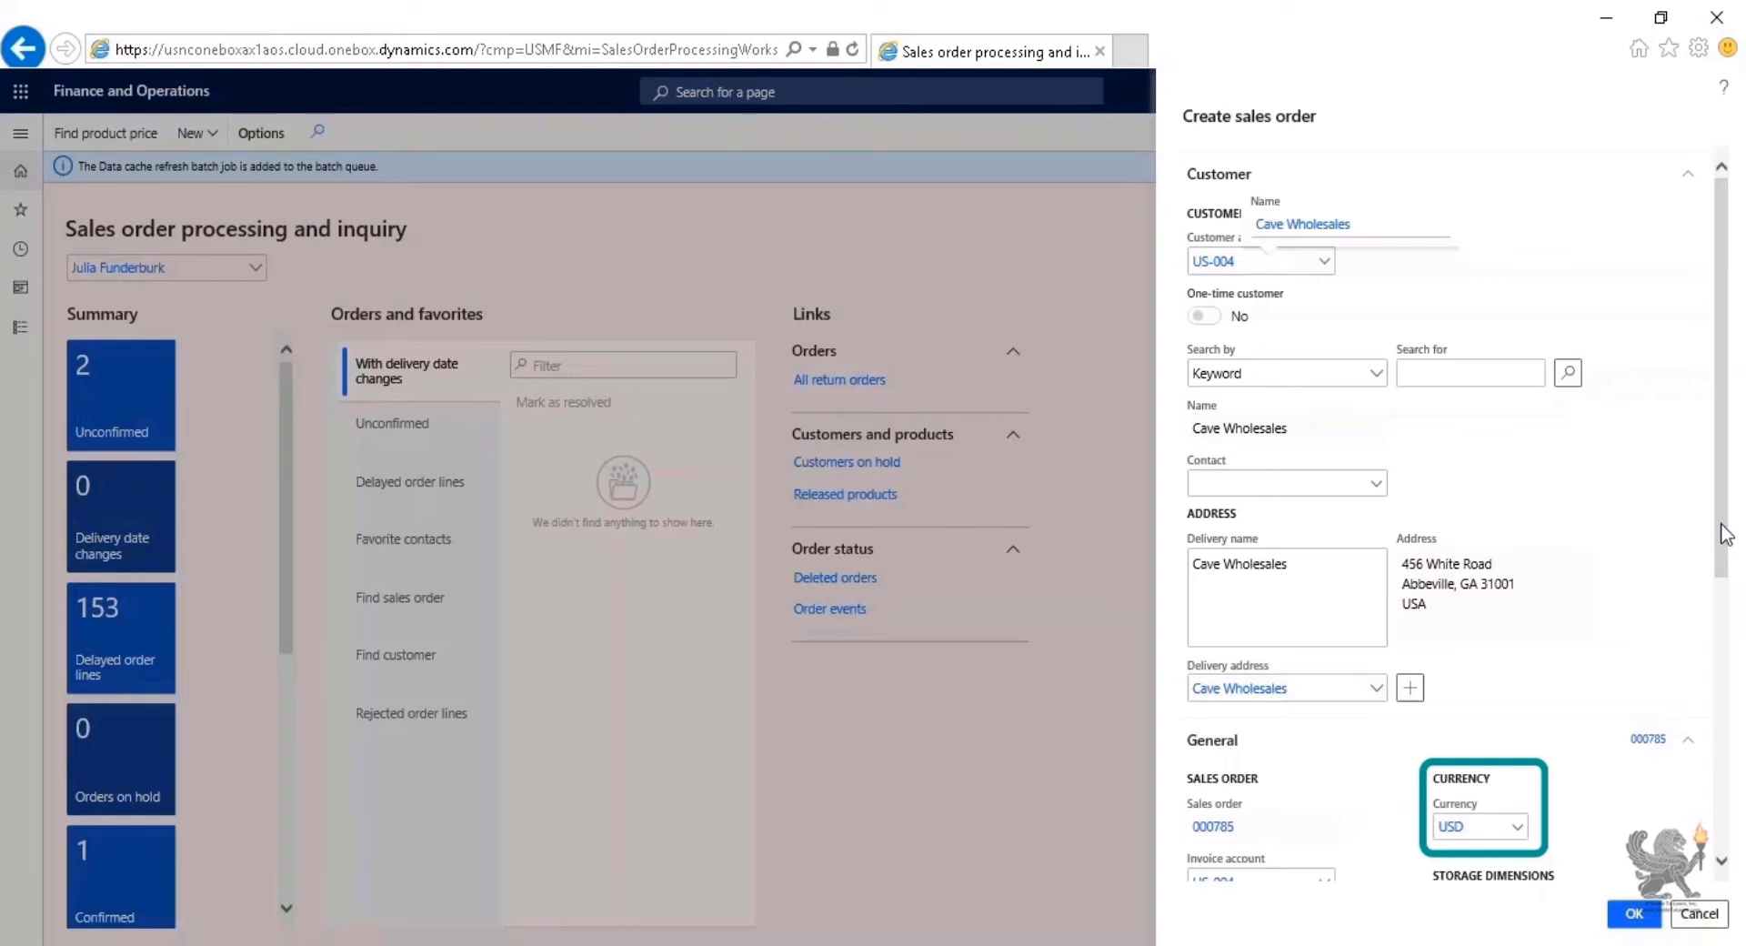
{"action": "left_click_drag", "start_coordinate": [1725, 535], "coordinate": [1712, 791]}
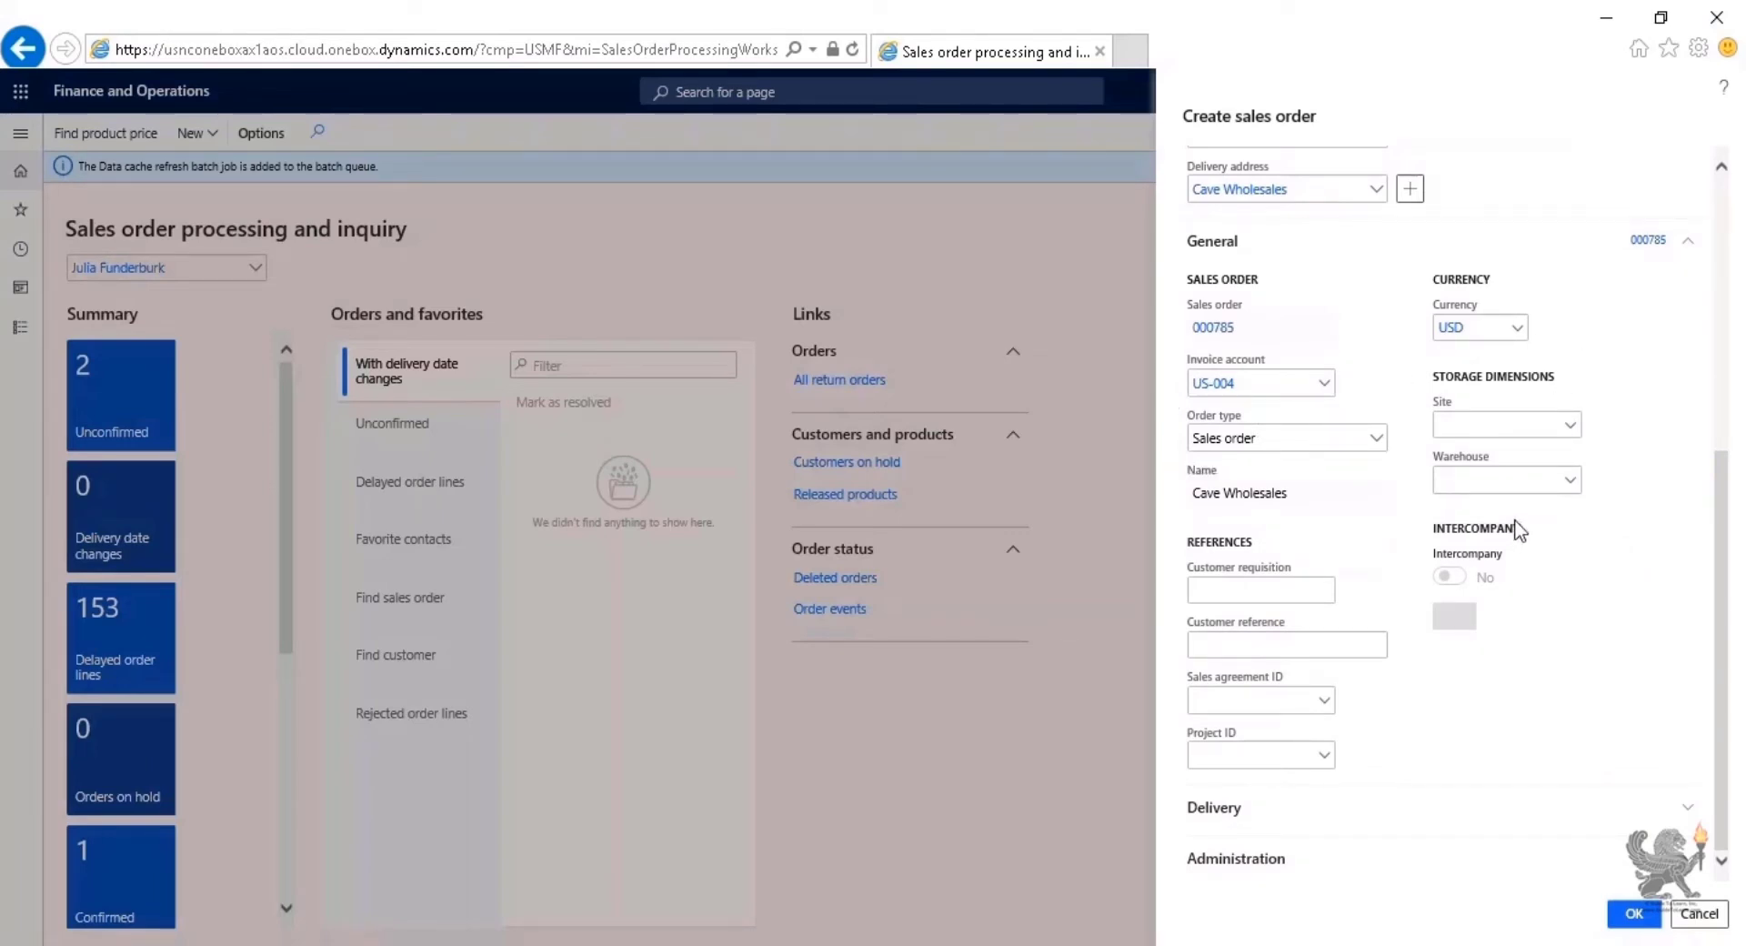
{"action": "left_click", "coordinate": [1505, 481]}
{"action": "type", "text": "11"}
{"action": "key", "text": "shift+Tab"}
{"action": "type", "text": "1"}
{"action": "left_click", "coordinate": [1633, 916]}
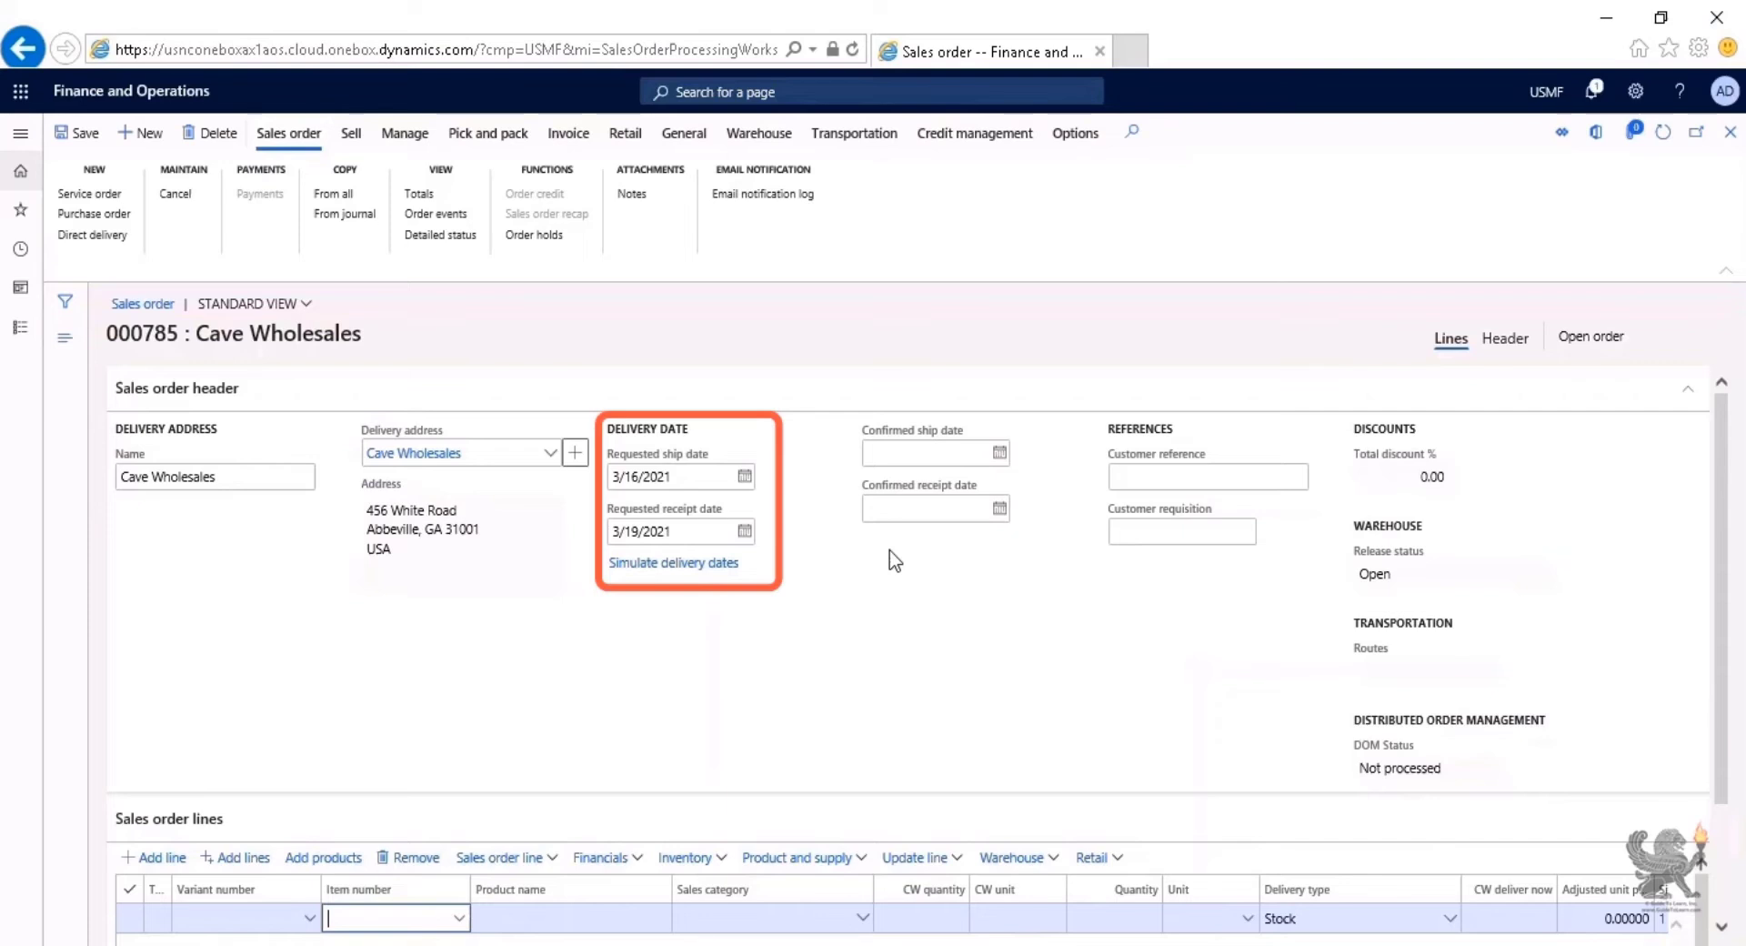
Step: Collapse the sales order header and select item A0001, HDMI 6' Cables, for the first order line
{"action": "left_click", "coordinate": [1687, 389]}
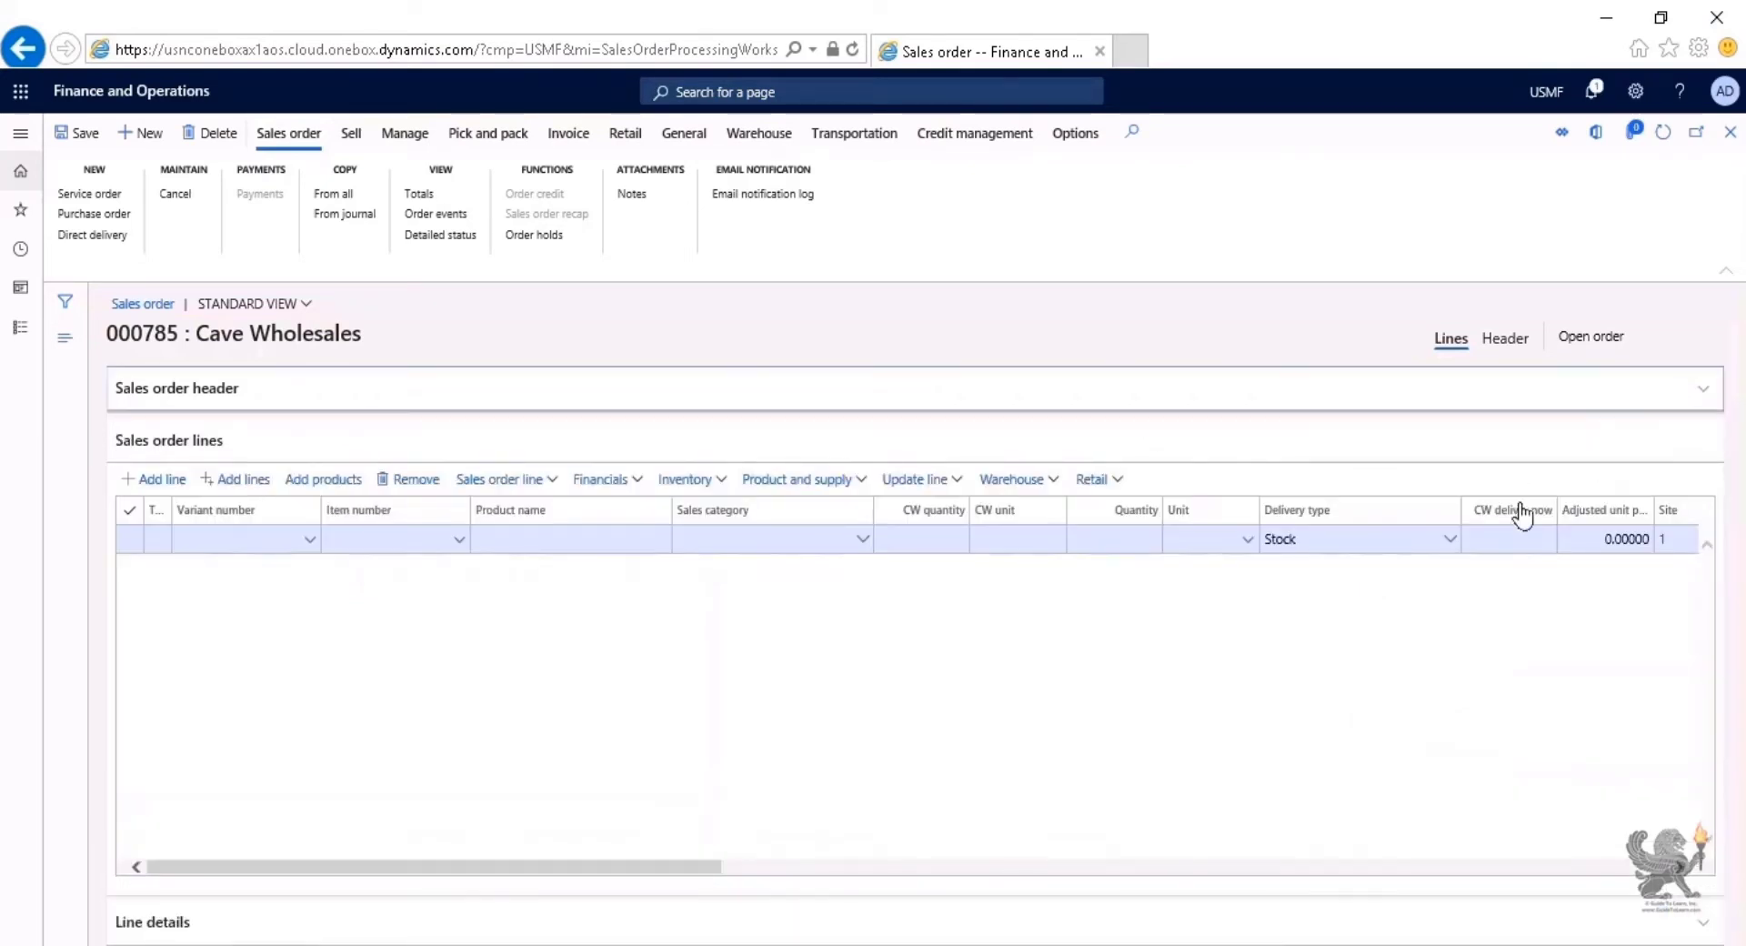
{"action": "left_click", "coordinate": [459, 546]}
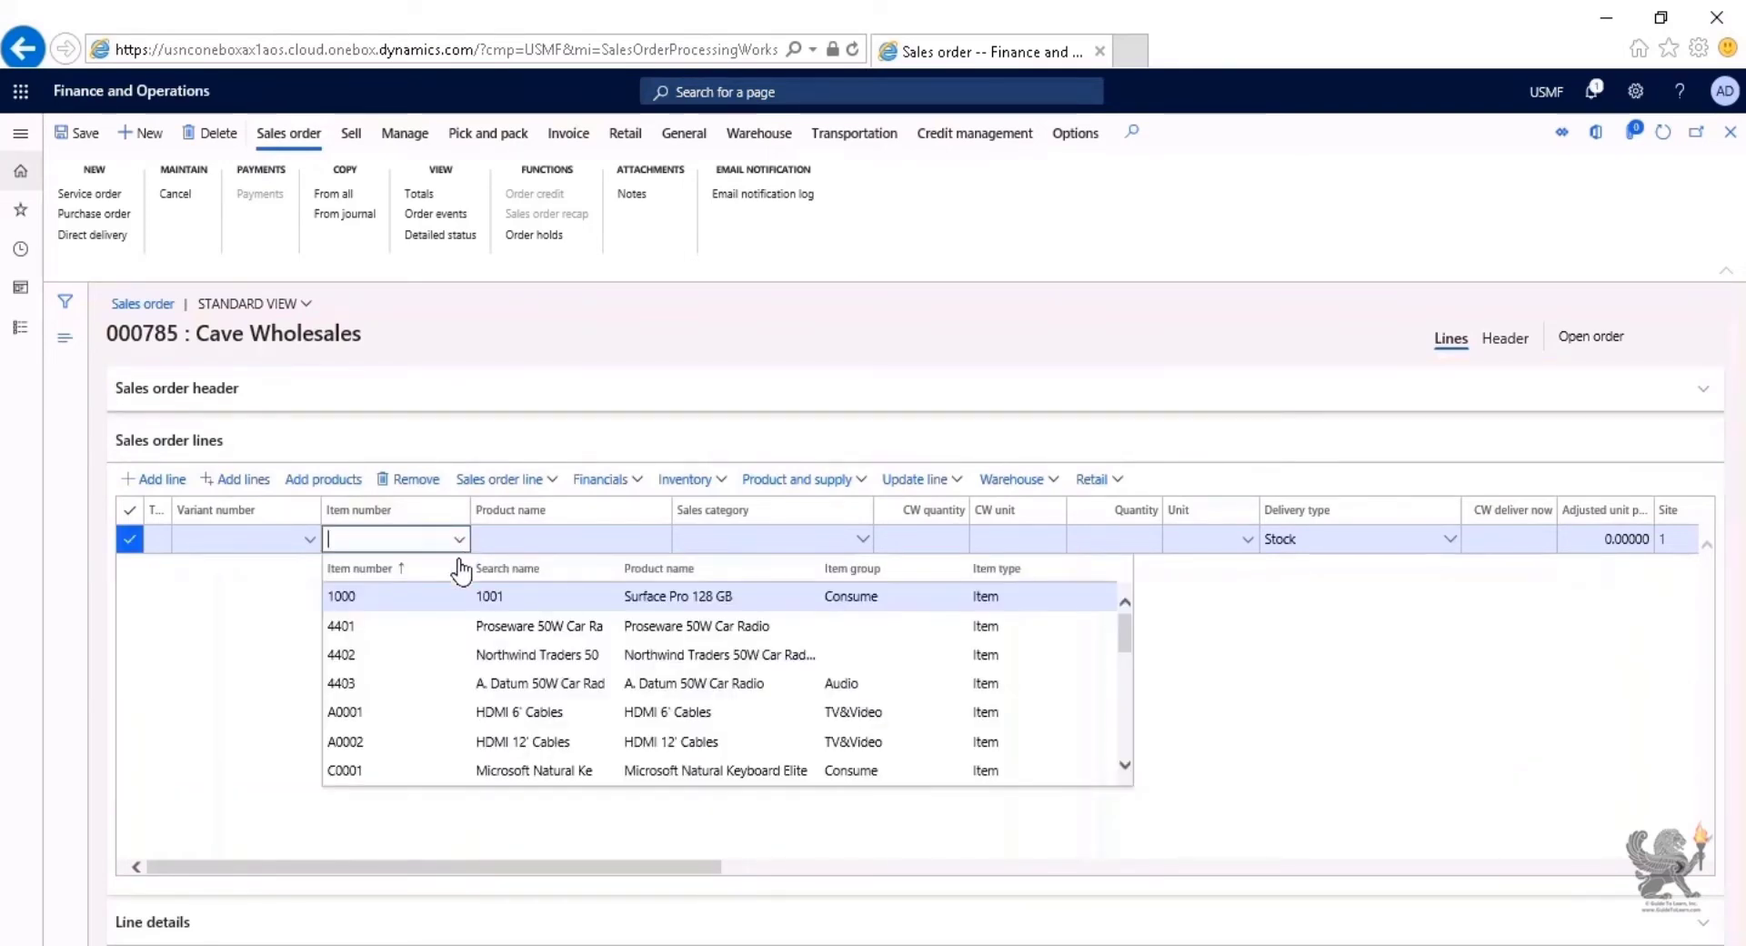
{"action": "left_click", "coordinate": [442, 720]}
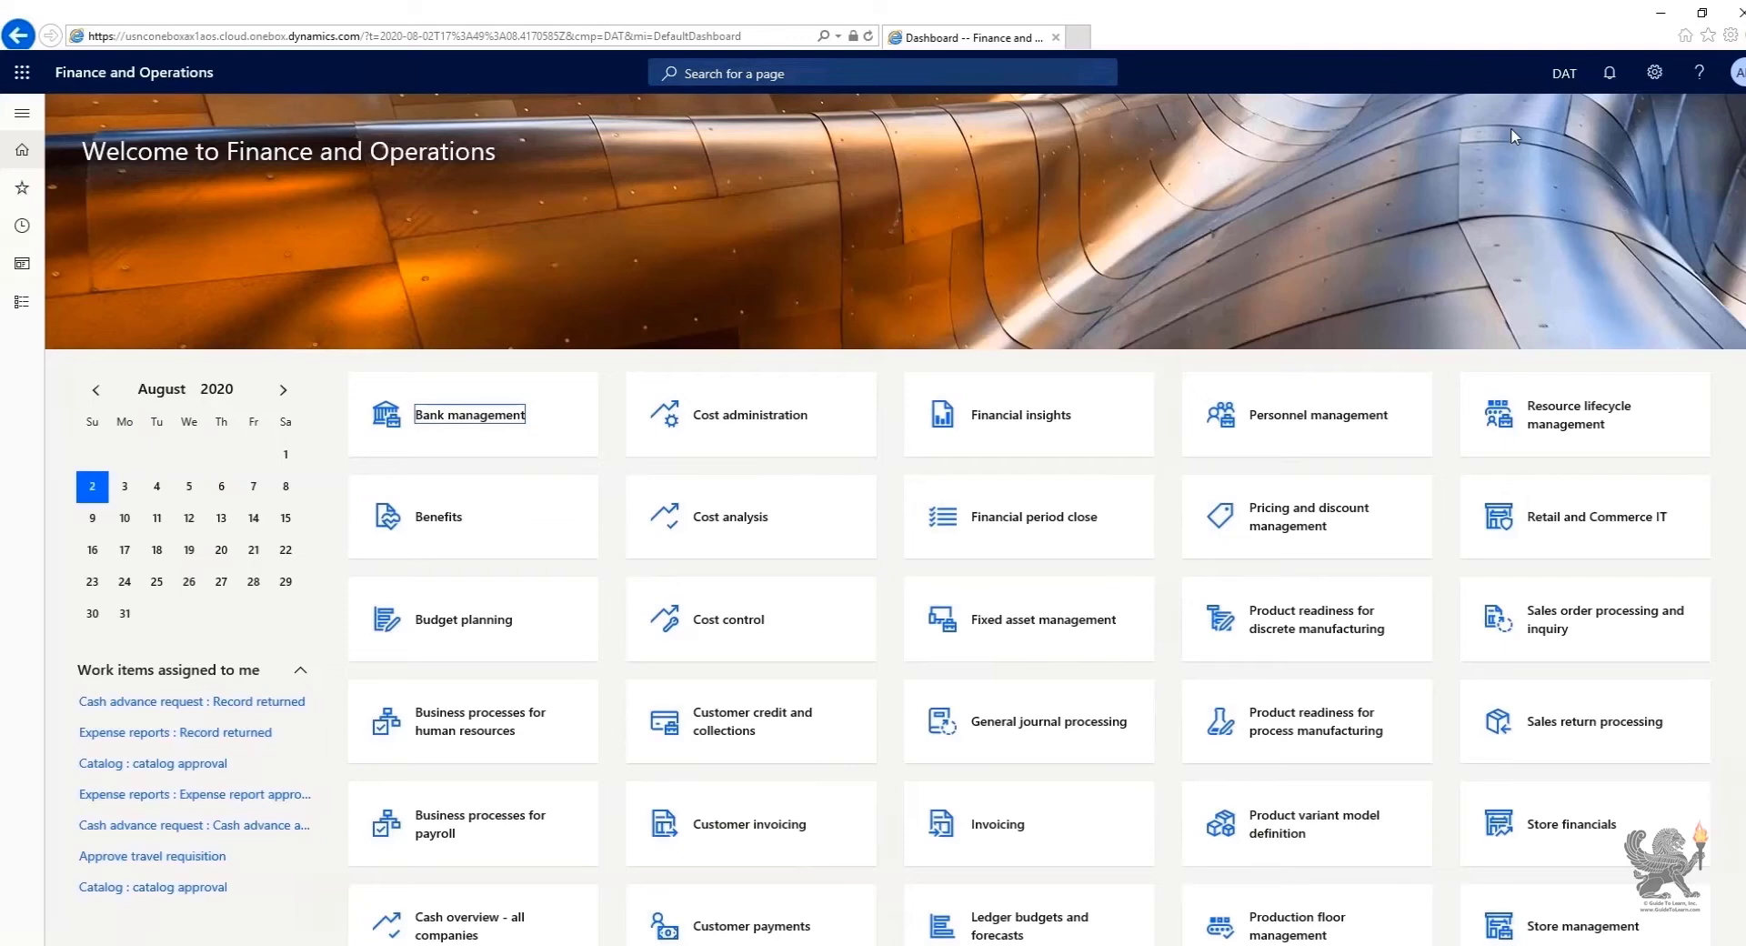
Step: Browse the legal entities available in the company selector from the dashboard
{"action": "left_click", "coordinate": [1561, 80]}
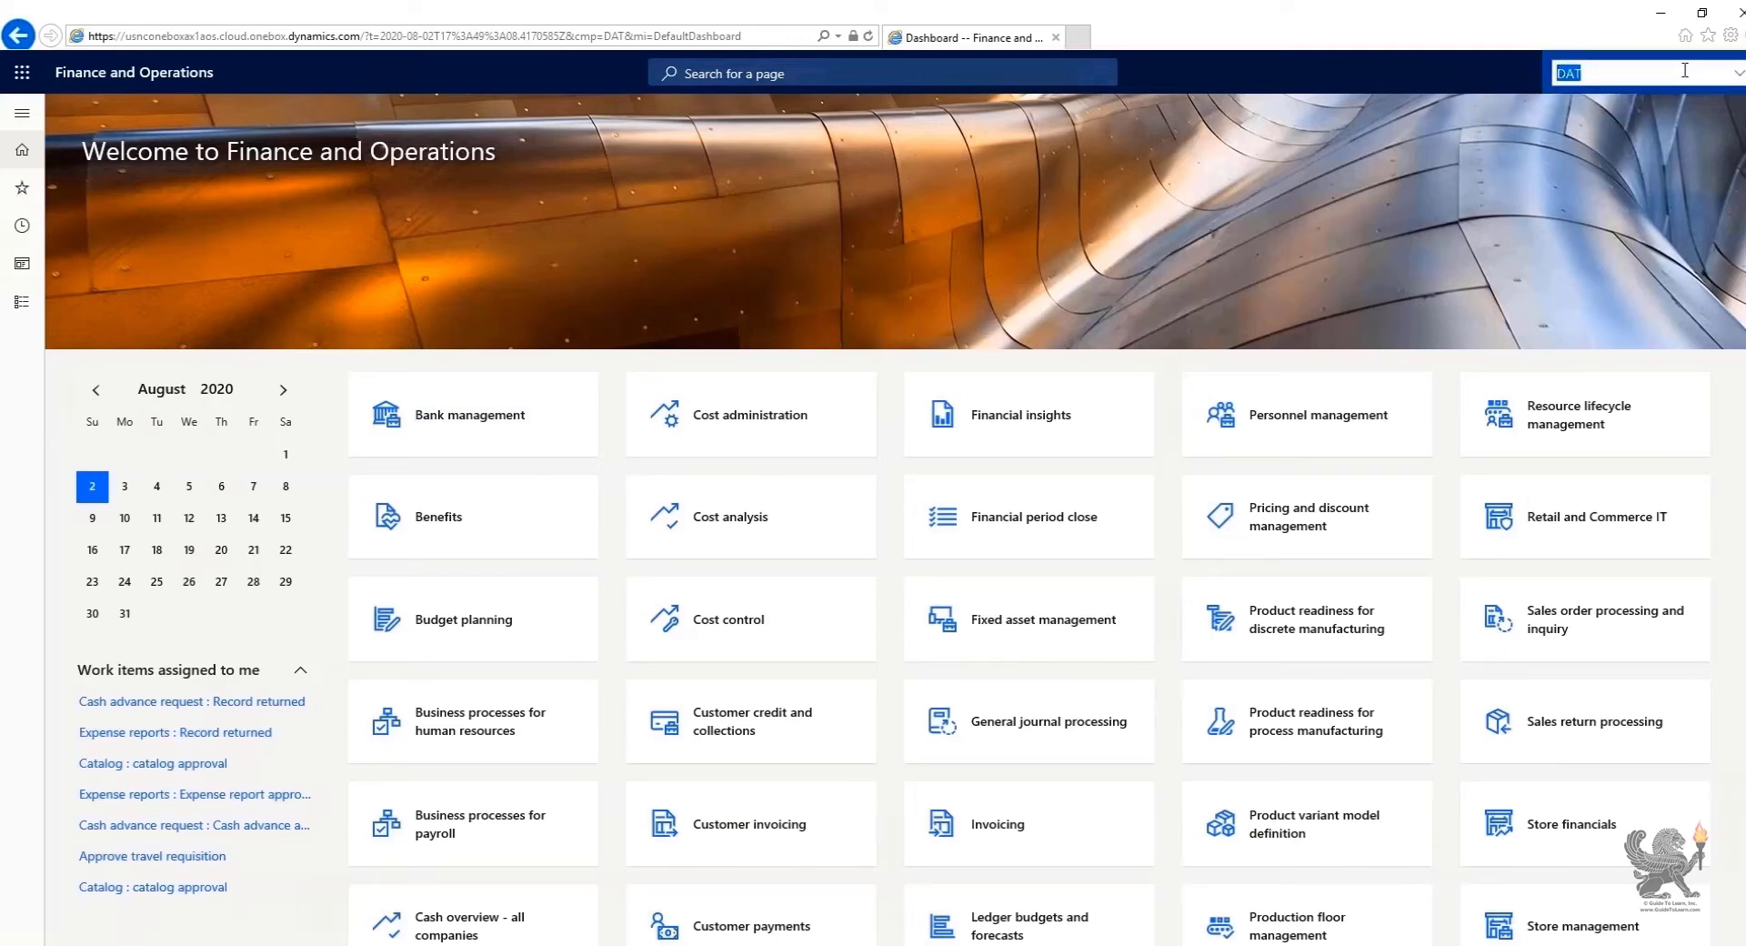
{"action": "left_click", "coordinate": [1737, 74]}
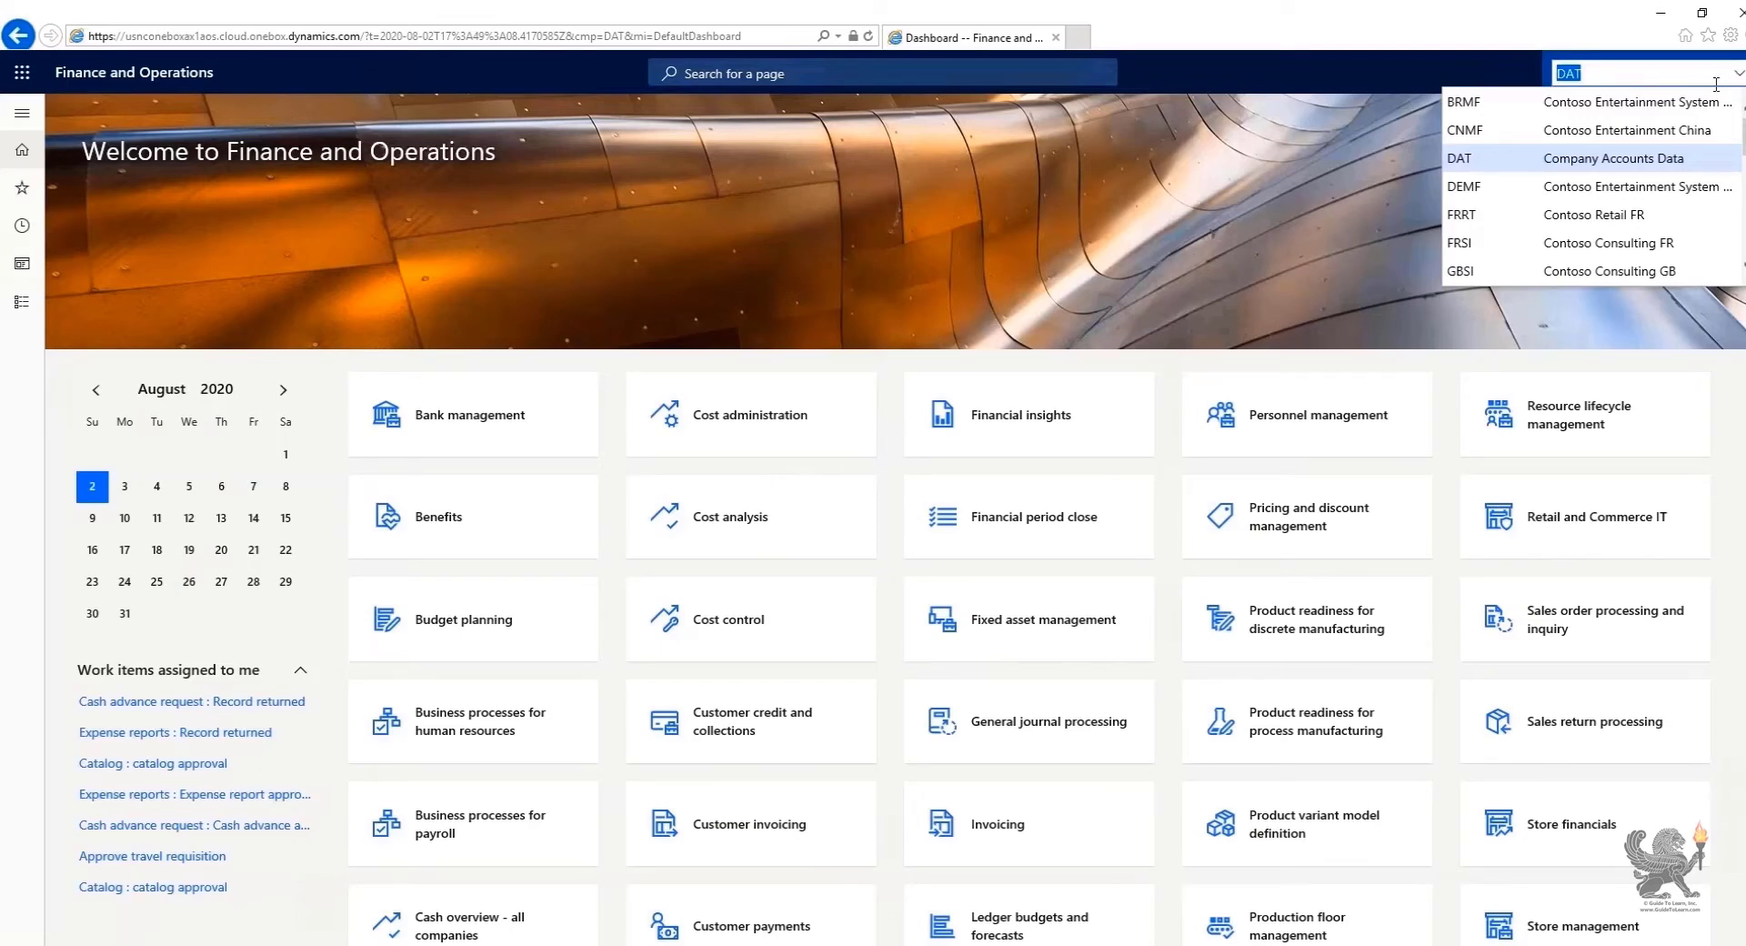
{"action": "scroll", "coordinate": [1682, 123], "scroll_direction": "down", "scroll_amount": 5}
{"action": "scroll", "coordinate": [1681, 123], "scroll_direction": "up", "scroll_amount": 5}
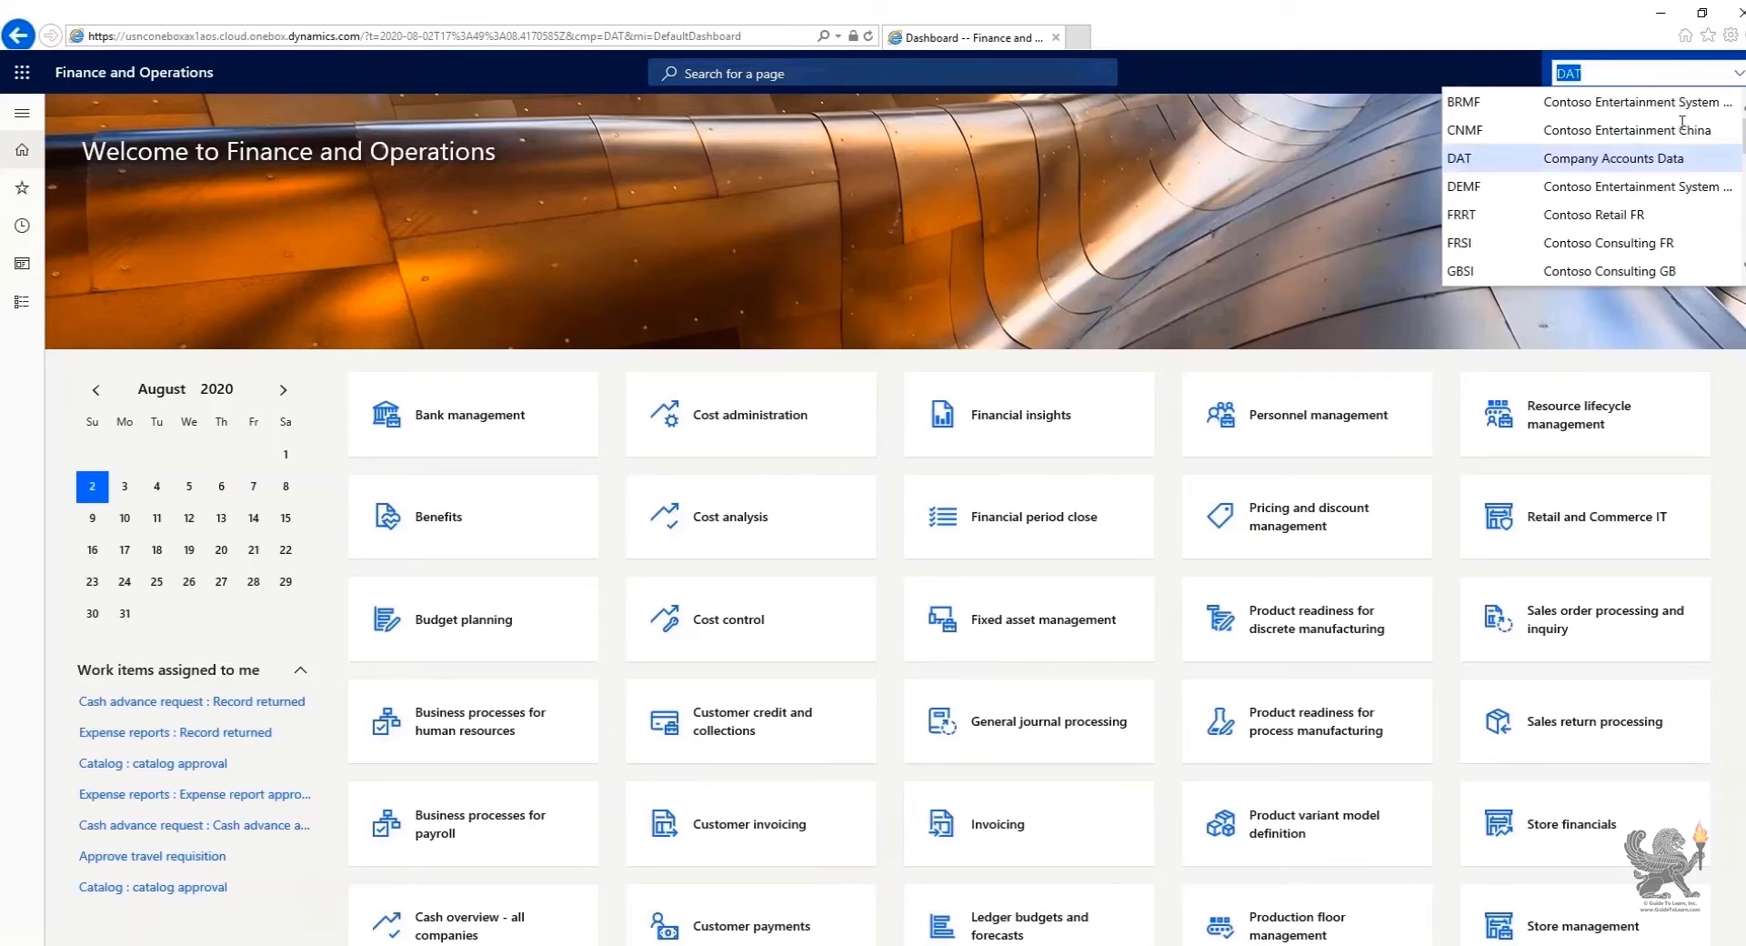
{"action": "left_click", "coordinate": [1594, 74]}
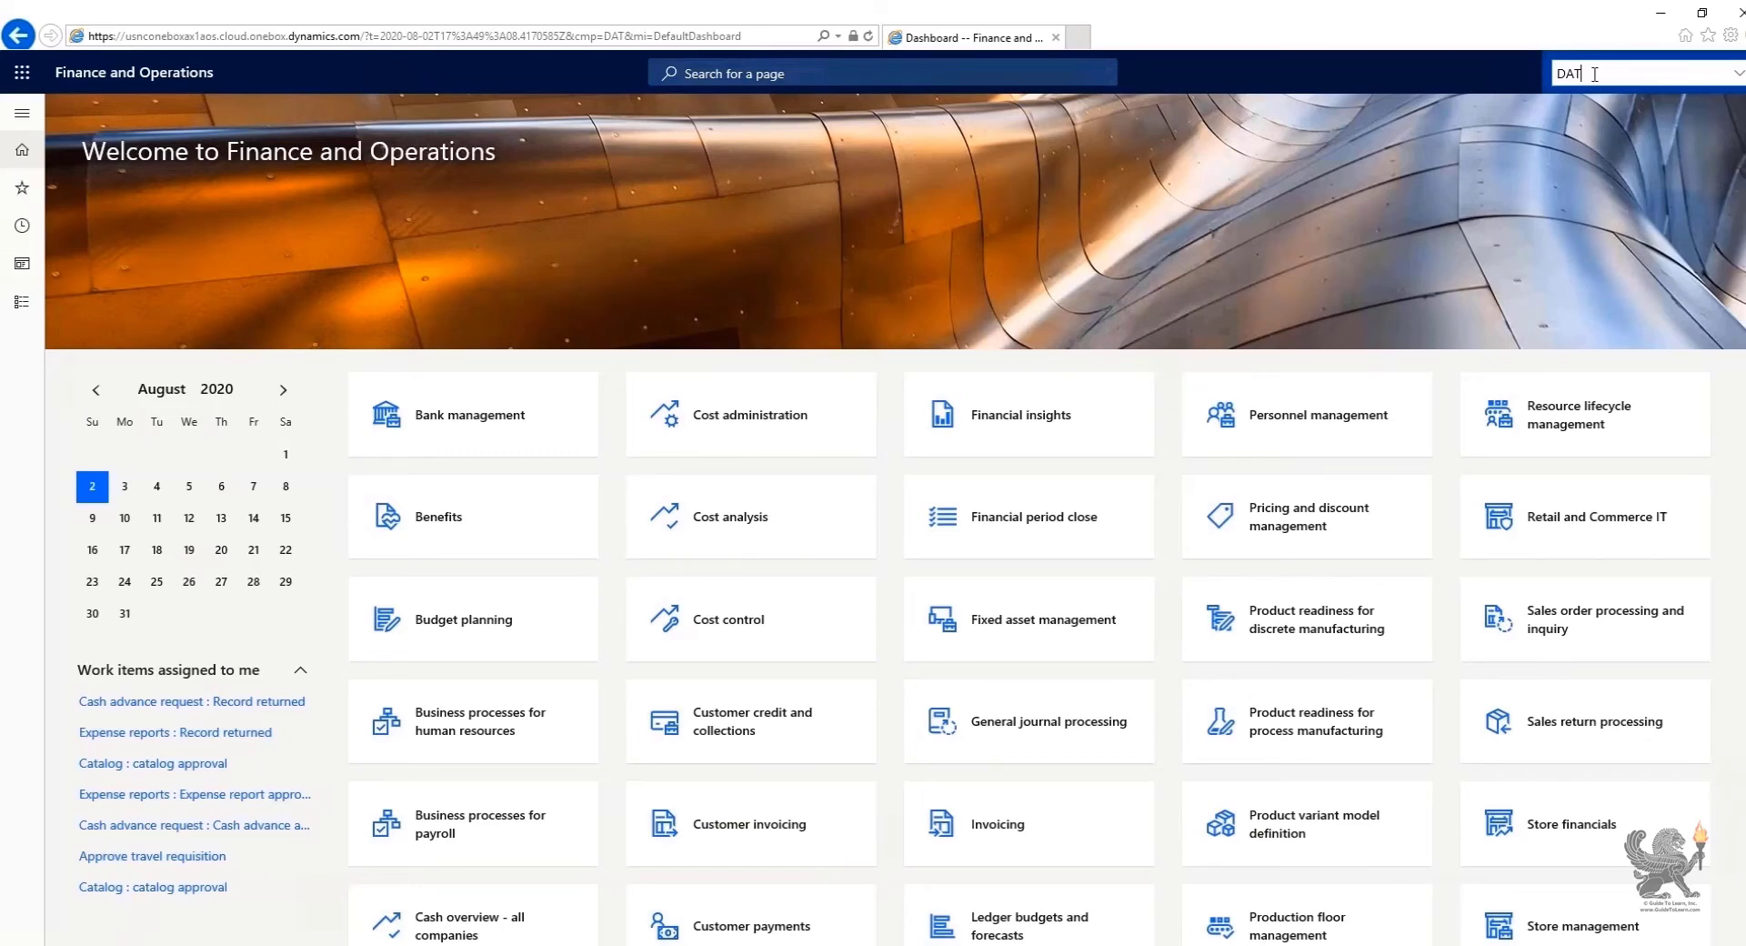
Step: View the Action center notifications from the dashboard, and look at the settings and help options
{"action": "left_click", "coordinate": [1608, 78]}
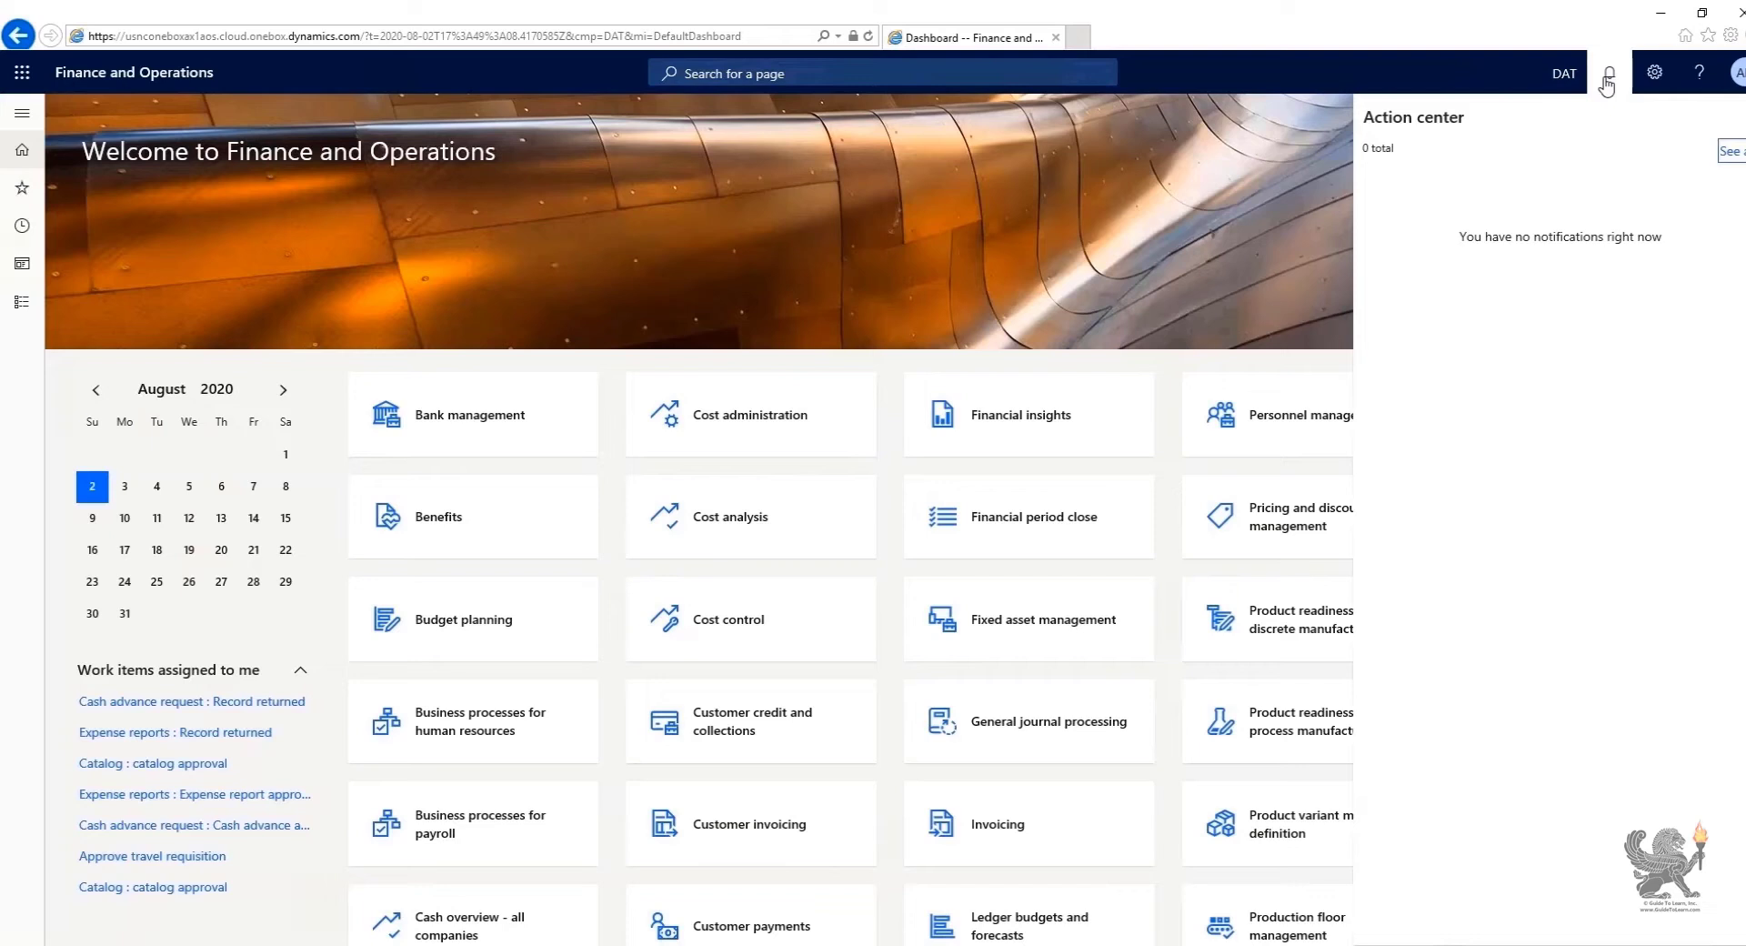
{"action": "left_click", "coordinate": [1515, 69]}
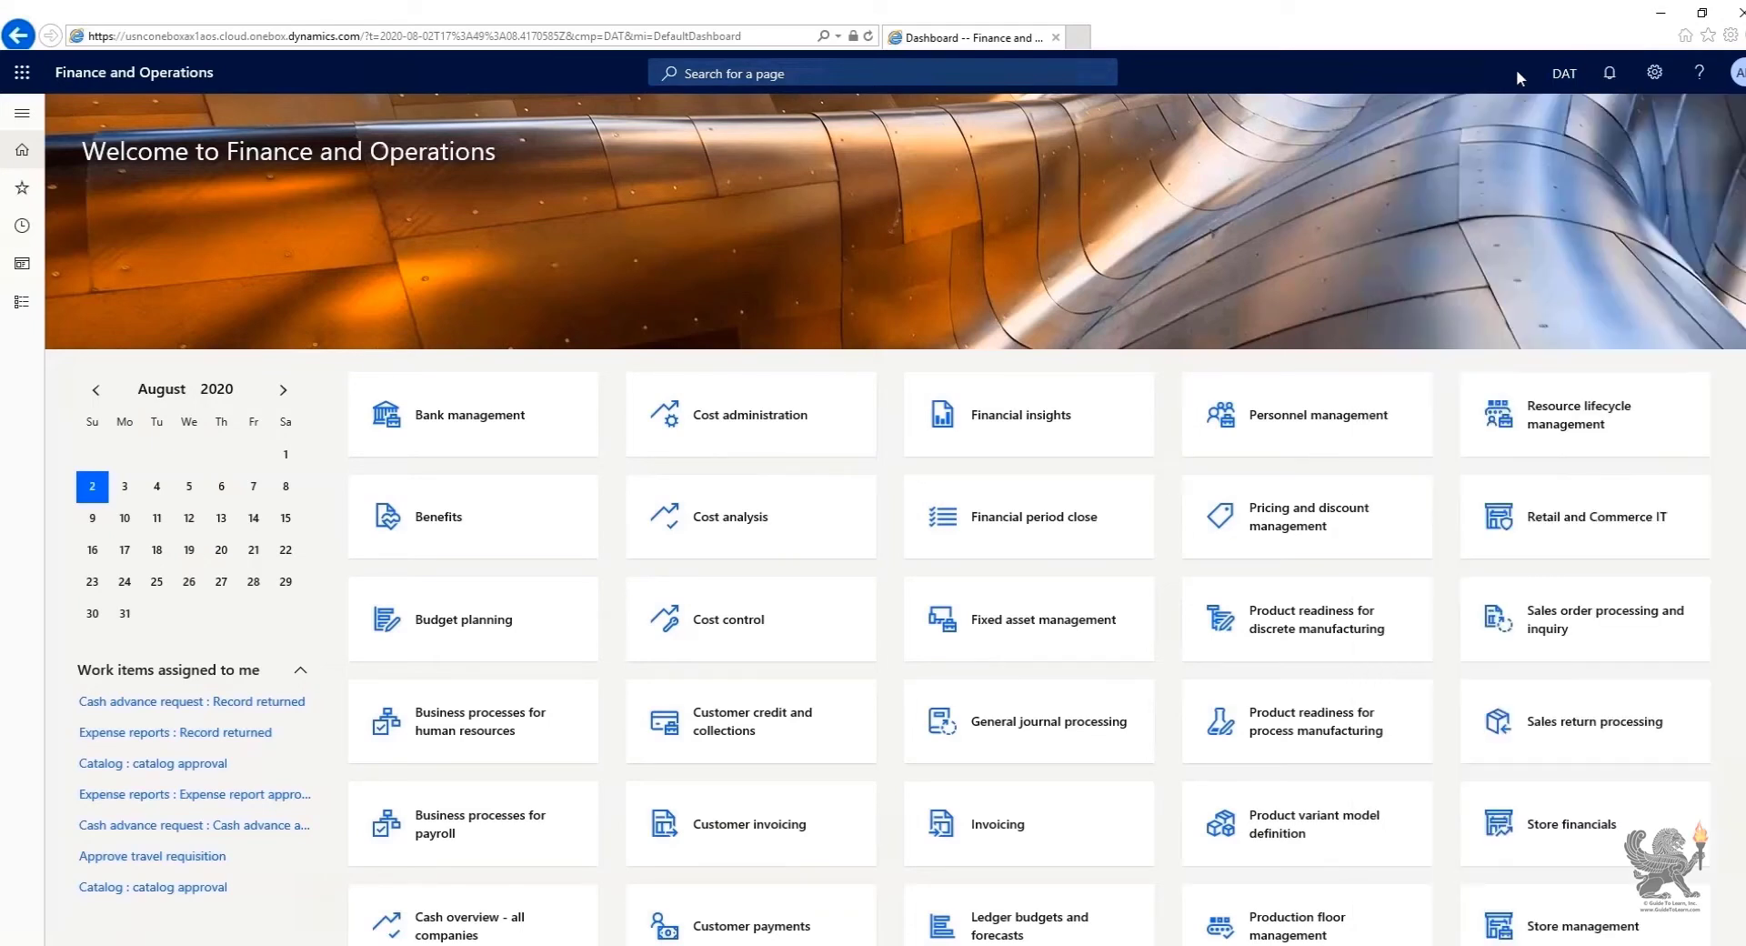
{"action": "left_click", "coordinate": [1656, 94]}
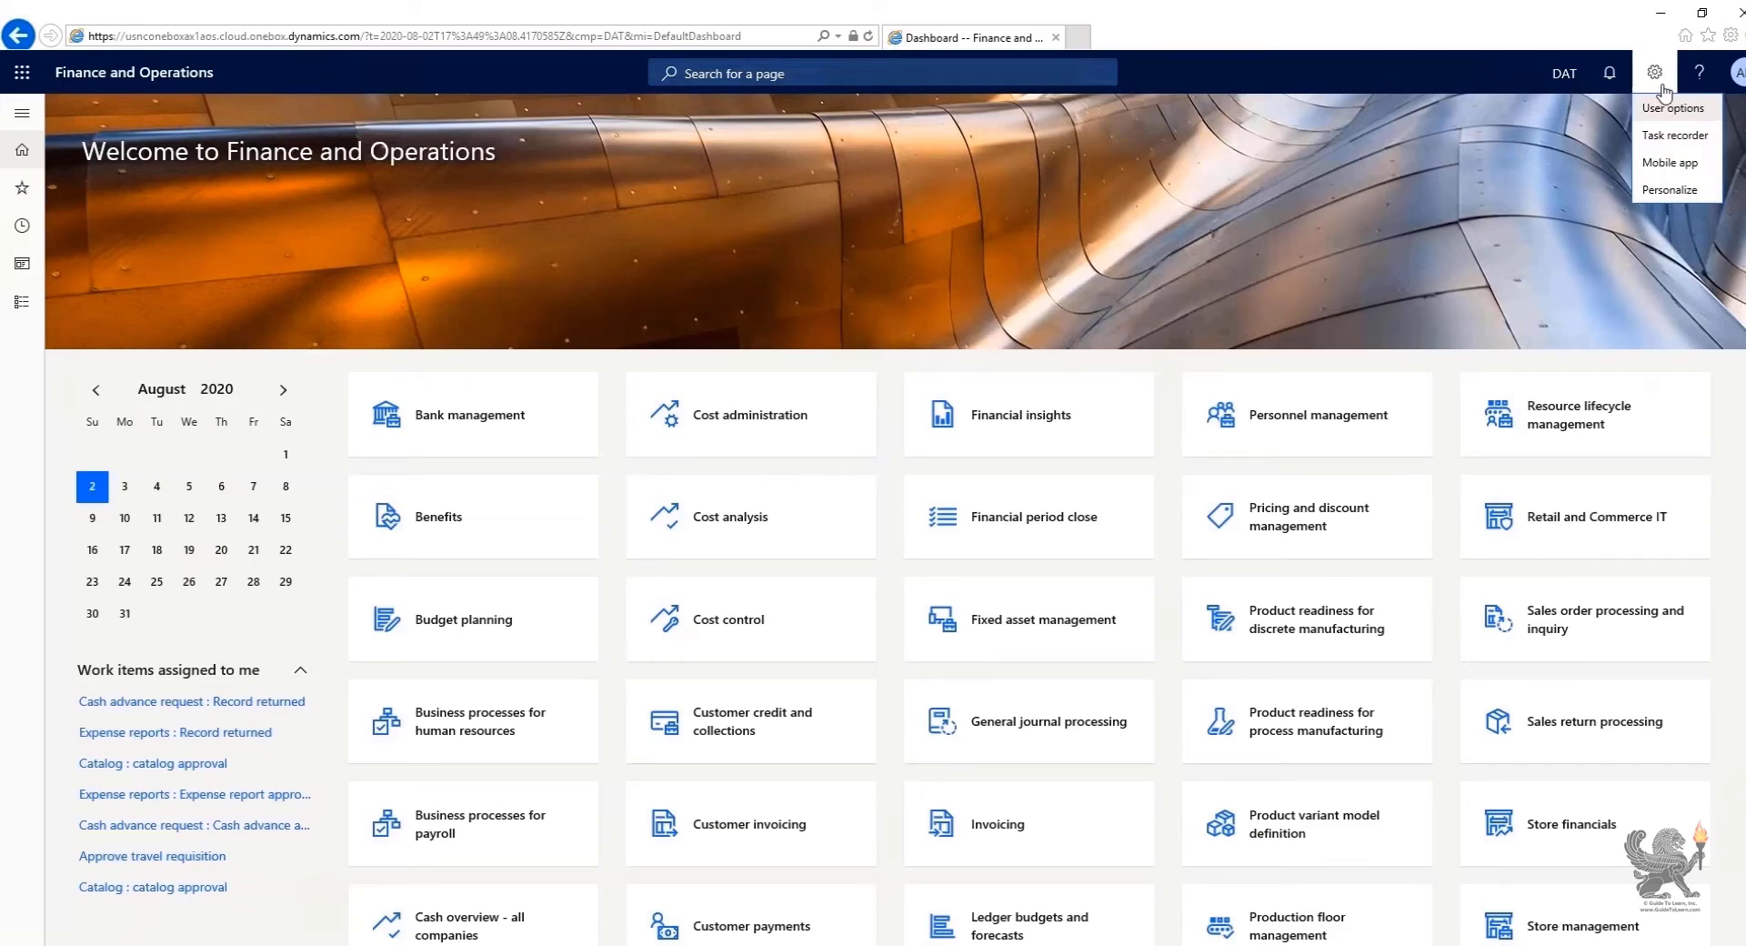
{"action": "left_click", "coordinate": [1697, 74]}
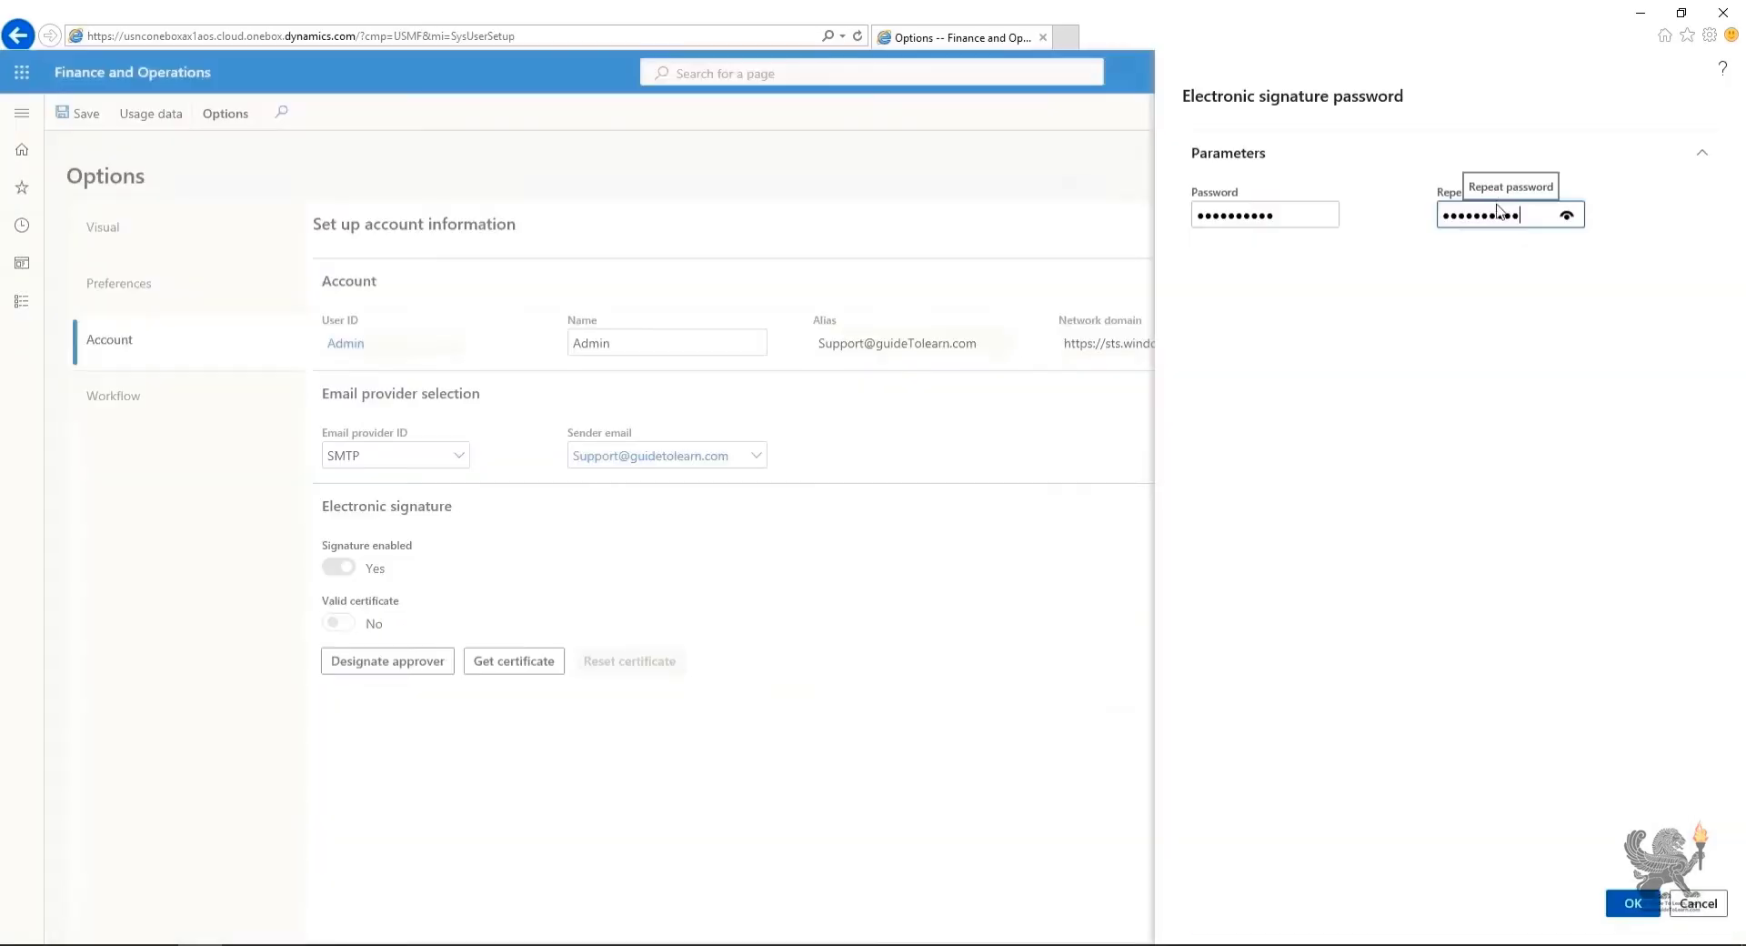
Step: Confirm the electronic signature password for the account certificate, and open the Workflow section of the user options
{"action": "left_click", "coordinate": [1629, 904]}
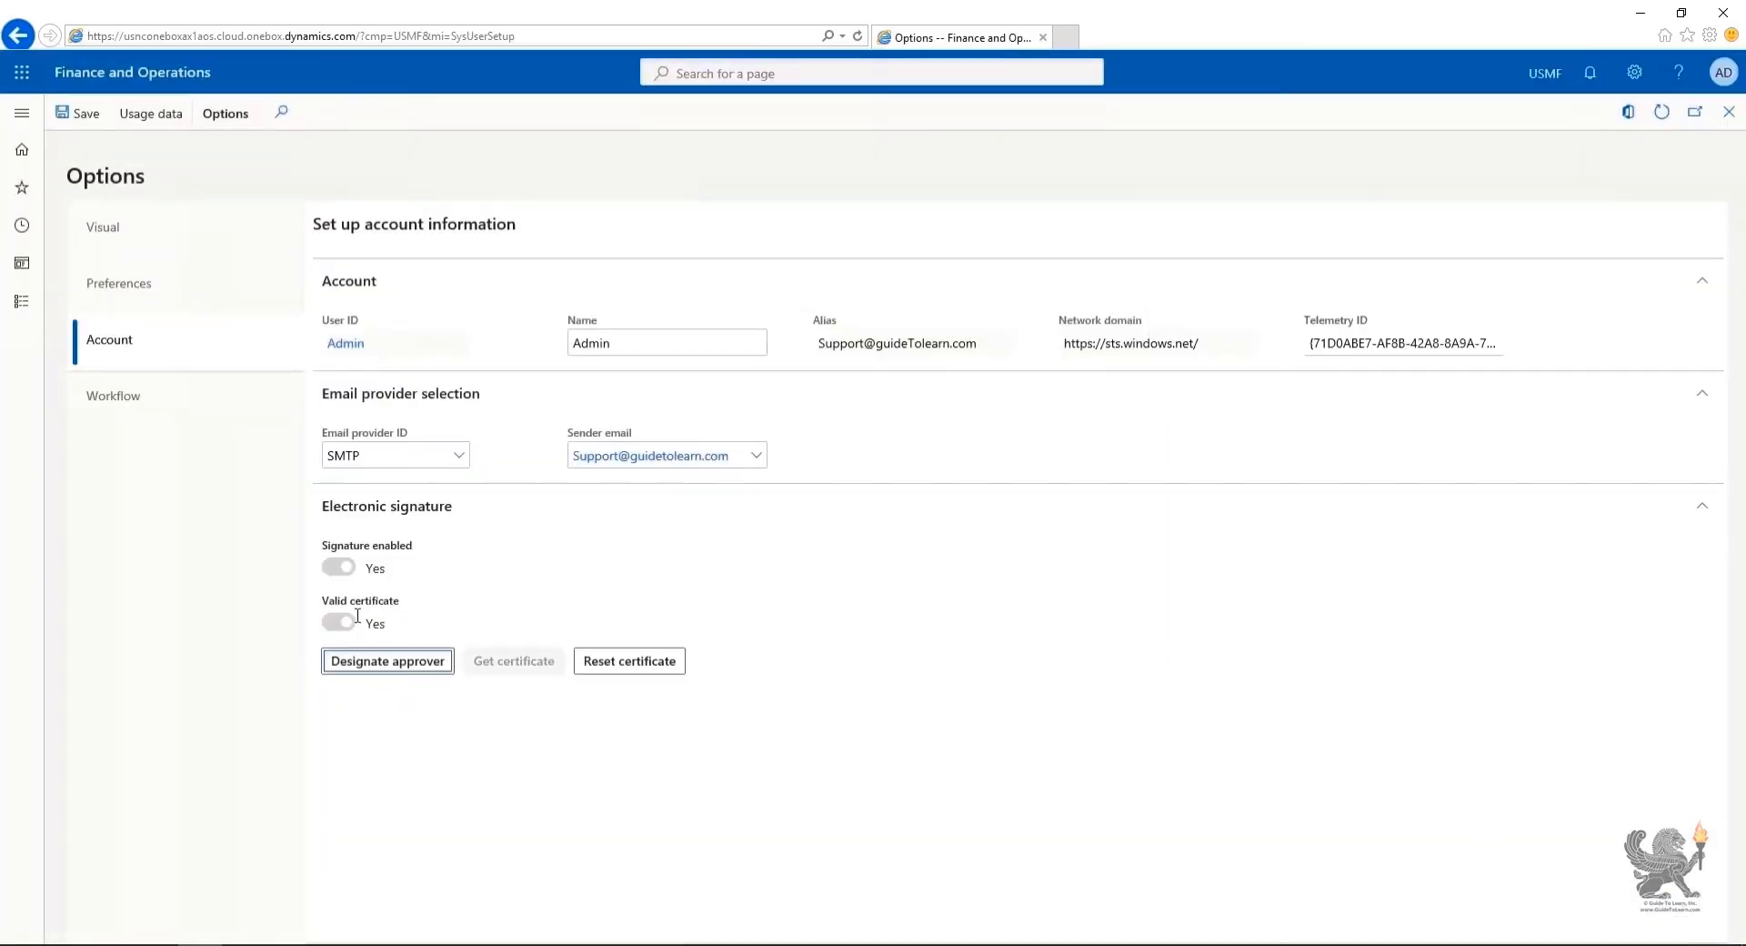
{"action": "left_click", "coordinate": [129, 394]}
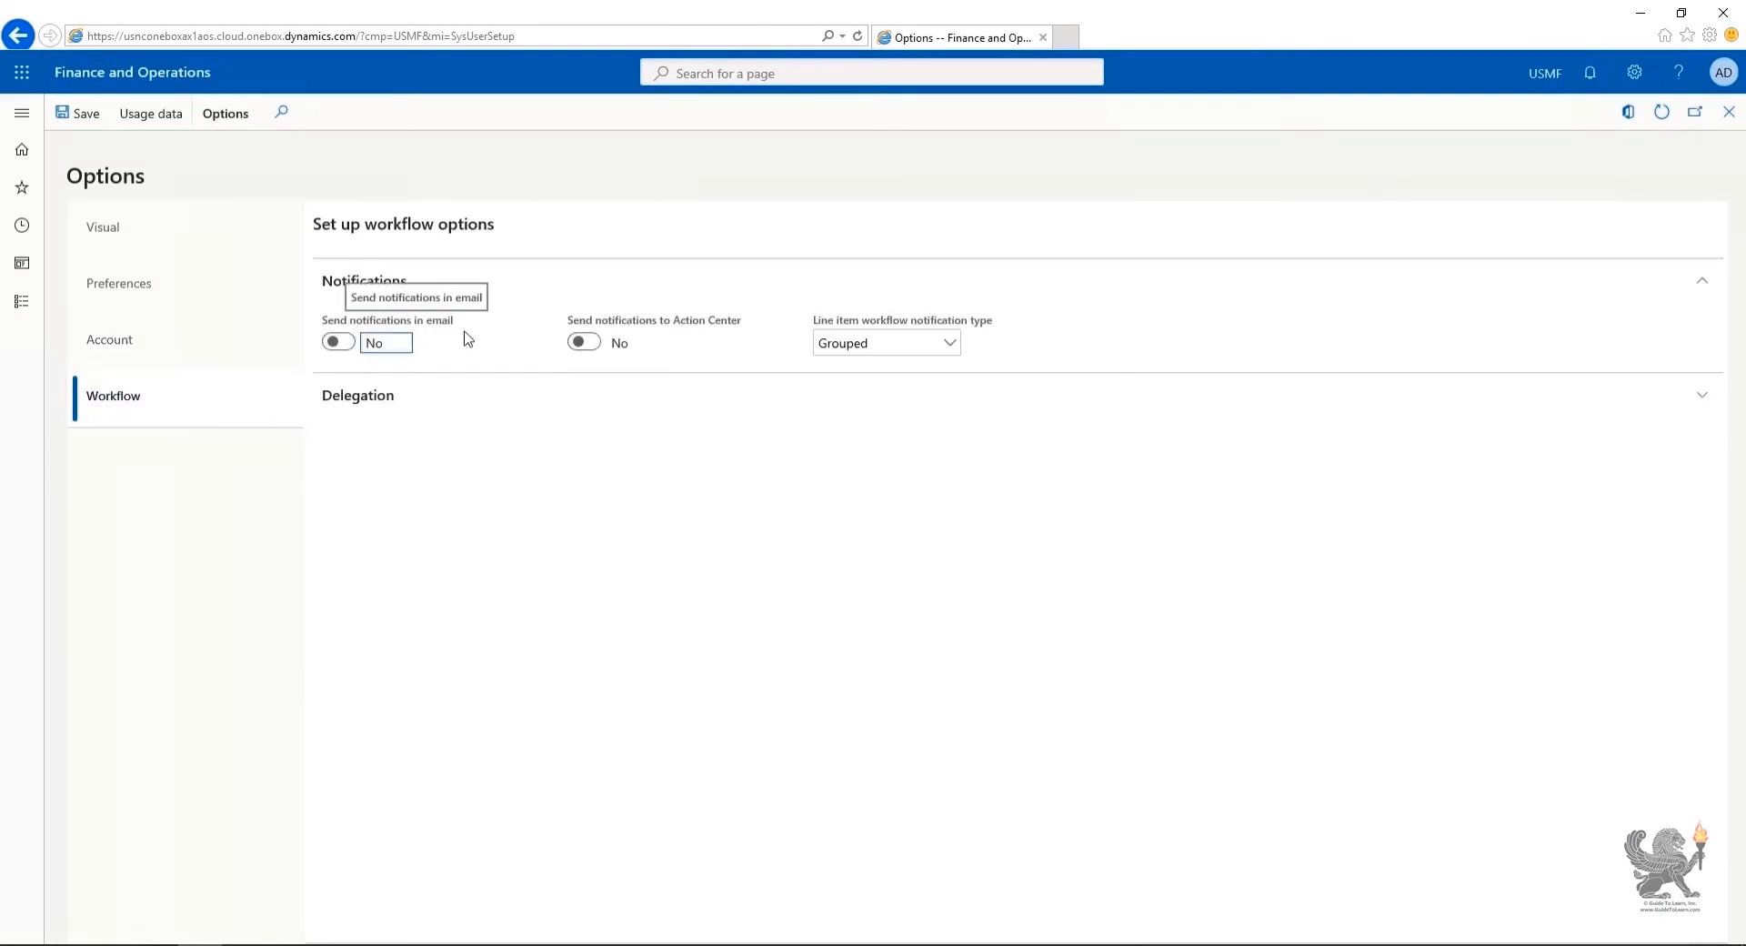
Step: Switch workflow notifications by email and to the Action Center on and back off, and view the line item notification types
{"action": "left_click", "coordinate": [337, 342]}
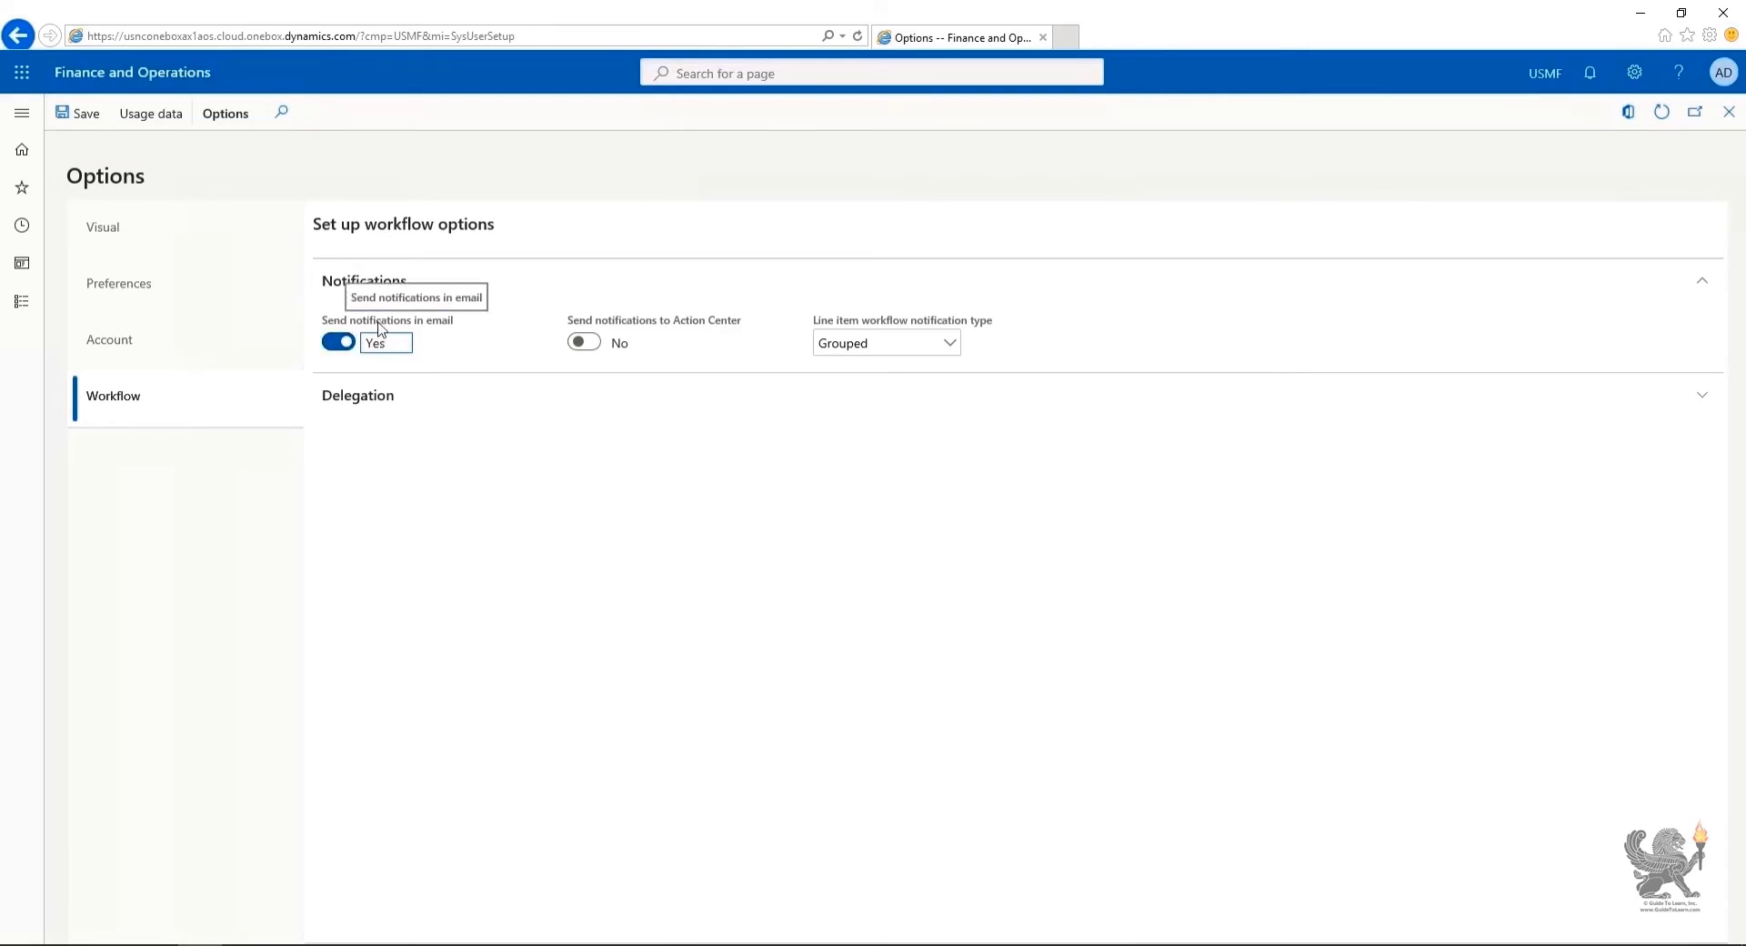
{"action": "left_click", "coordinate": [336, 343]}
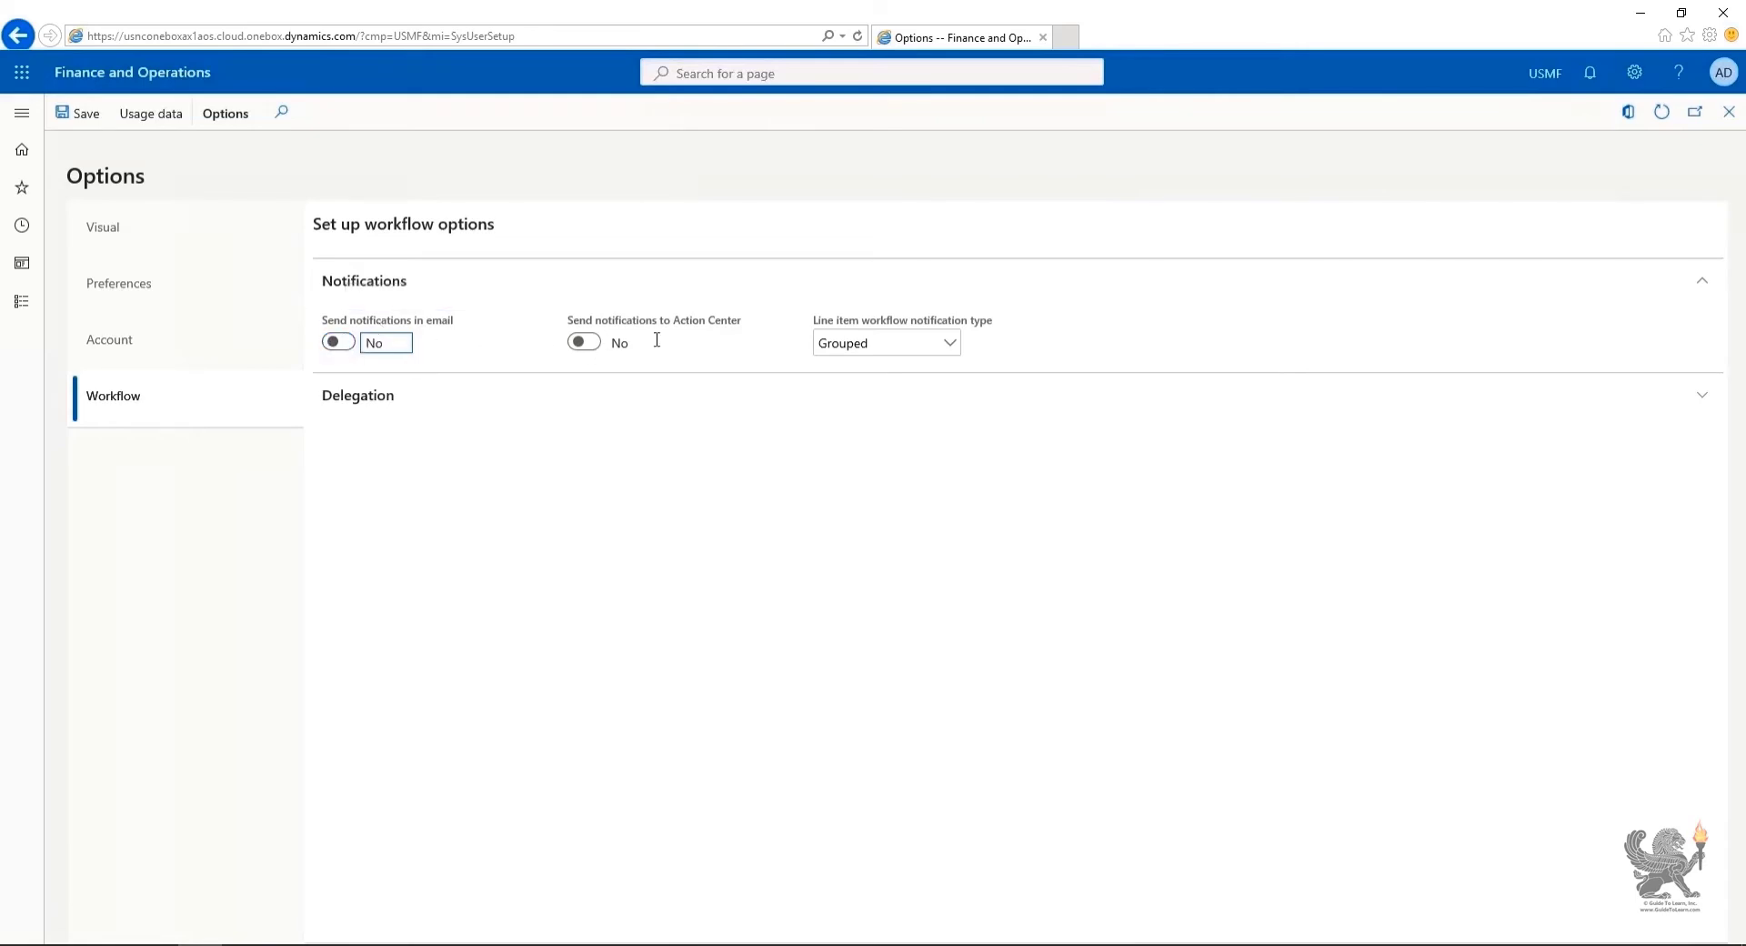
{"action": "left_click", "coordinate": [1593, 78]}
{"action": "left_click", "coordinate": [1598, 82]}
{"action": "left_click", "coordinate": [952, 341]}
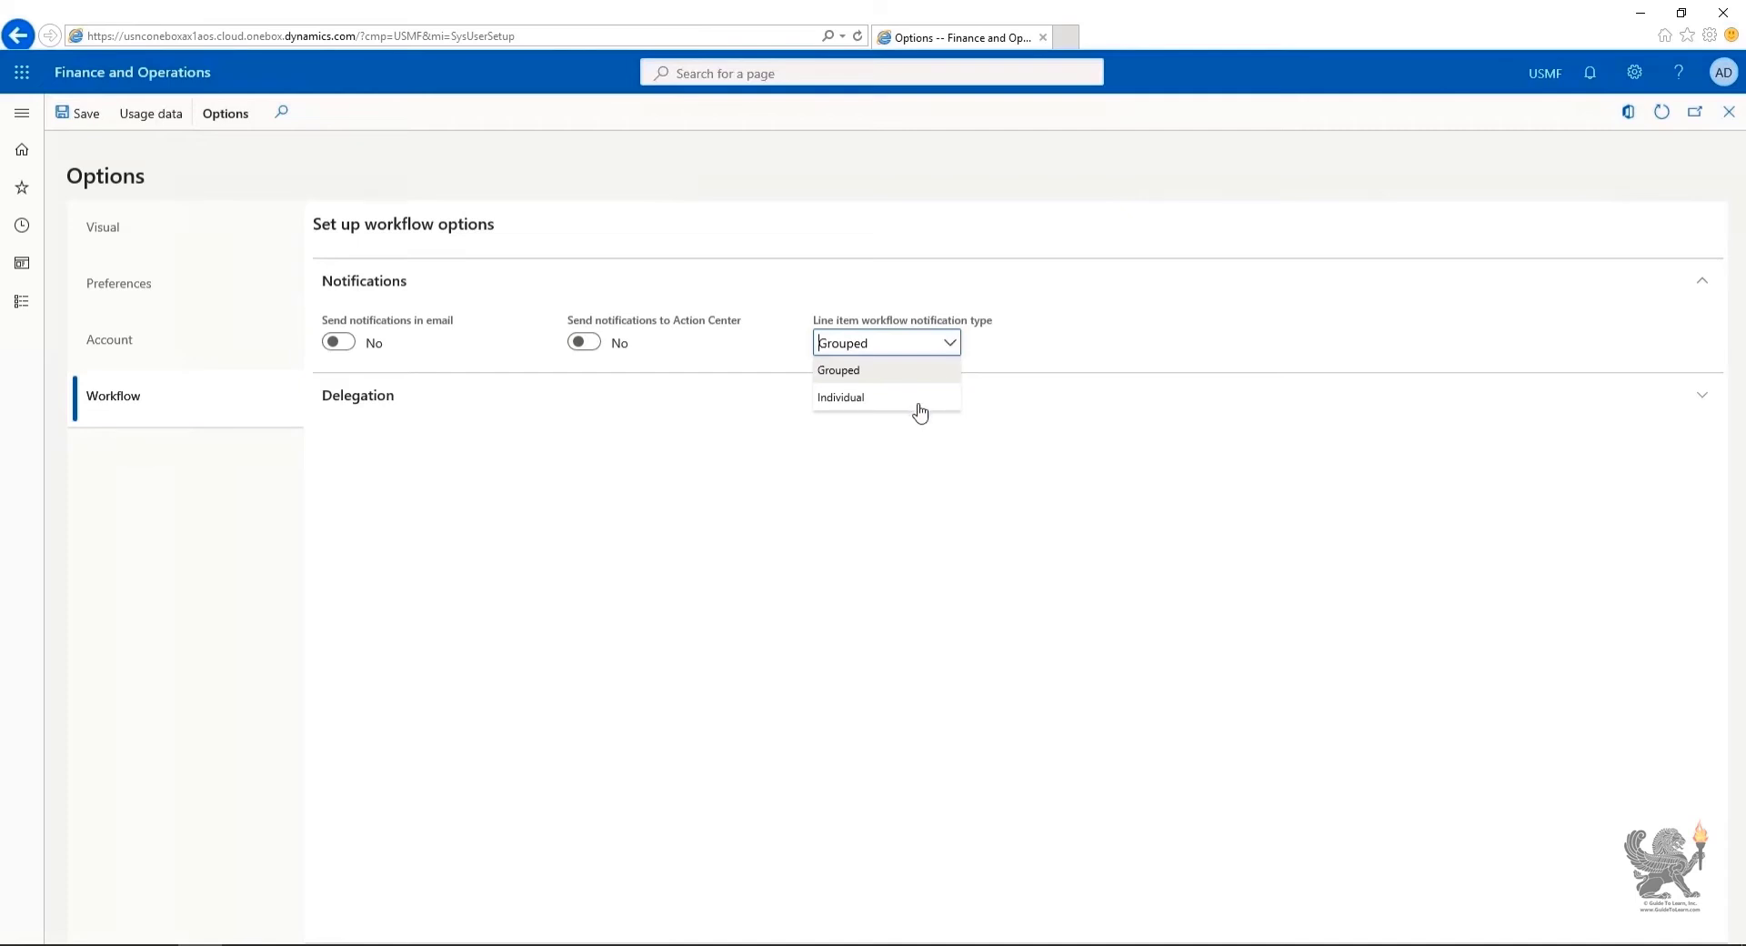
{"action": "left_click", "coordinate": [587, 344]}
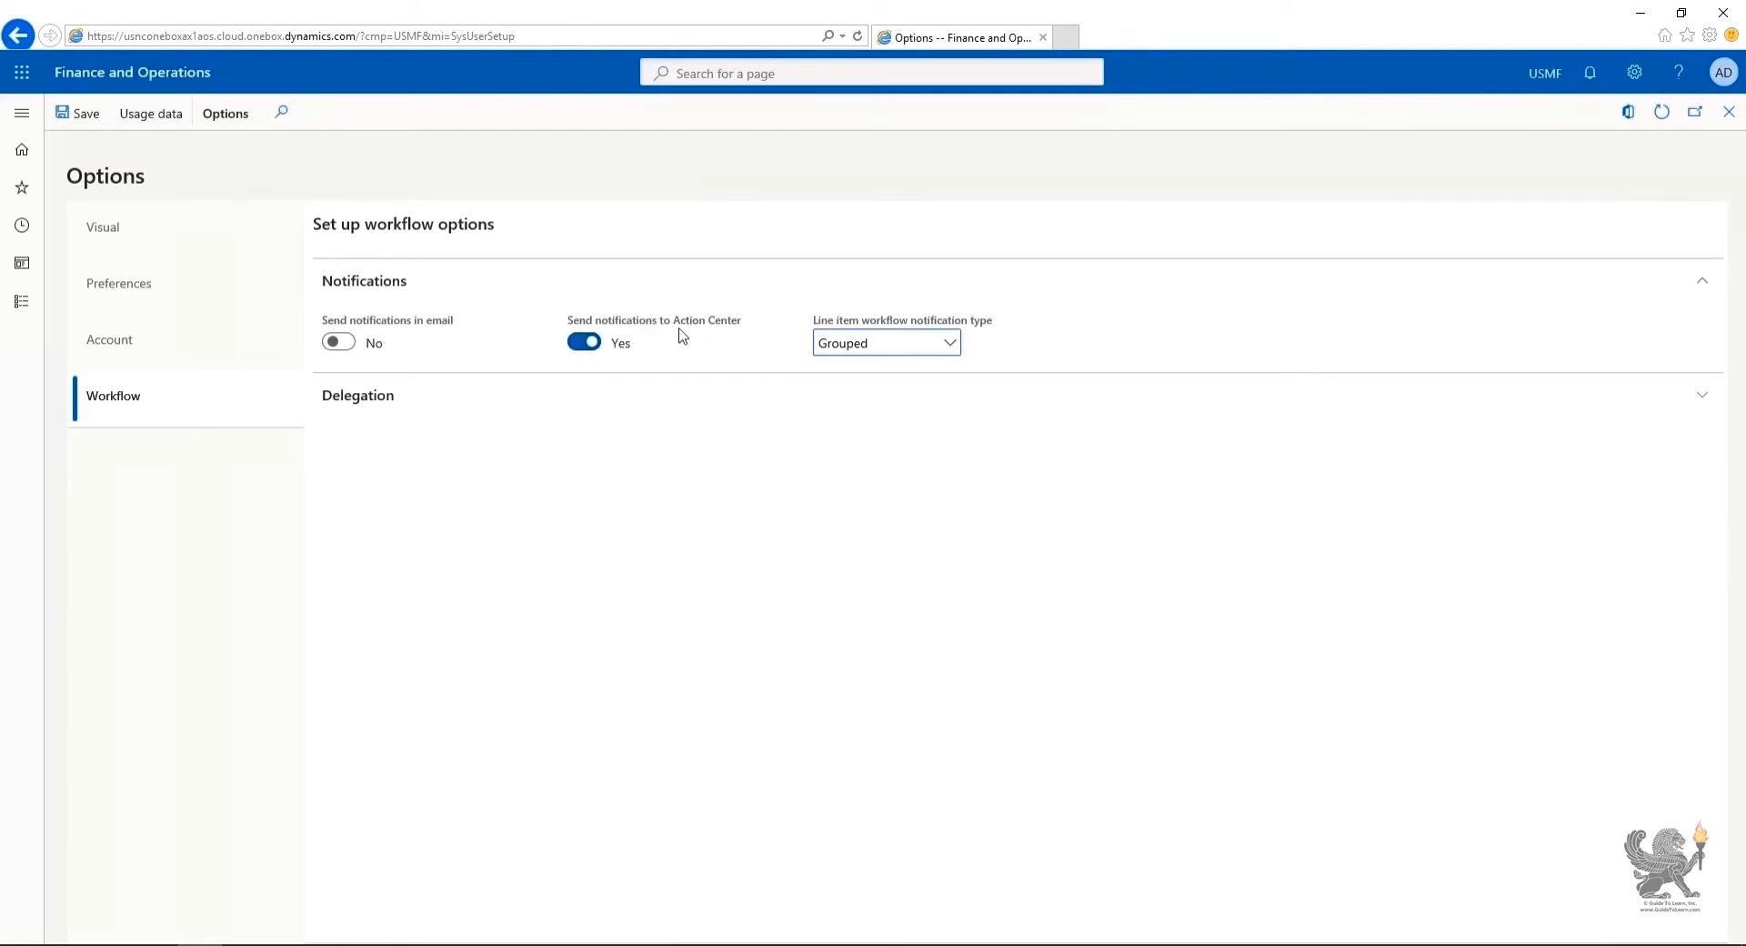
{"action": "left_click", "coordinate": [584, 342]}
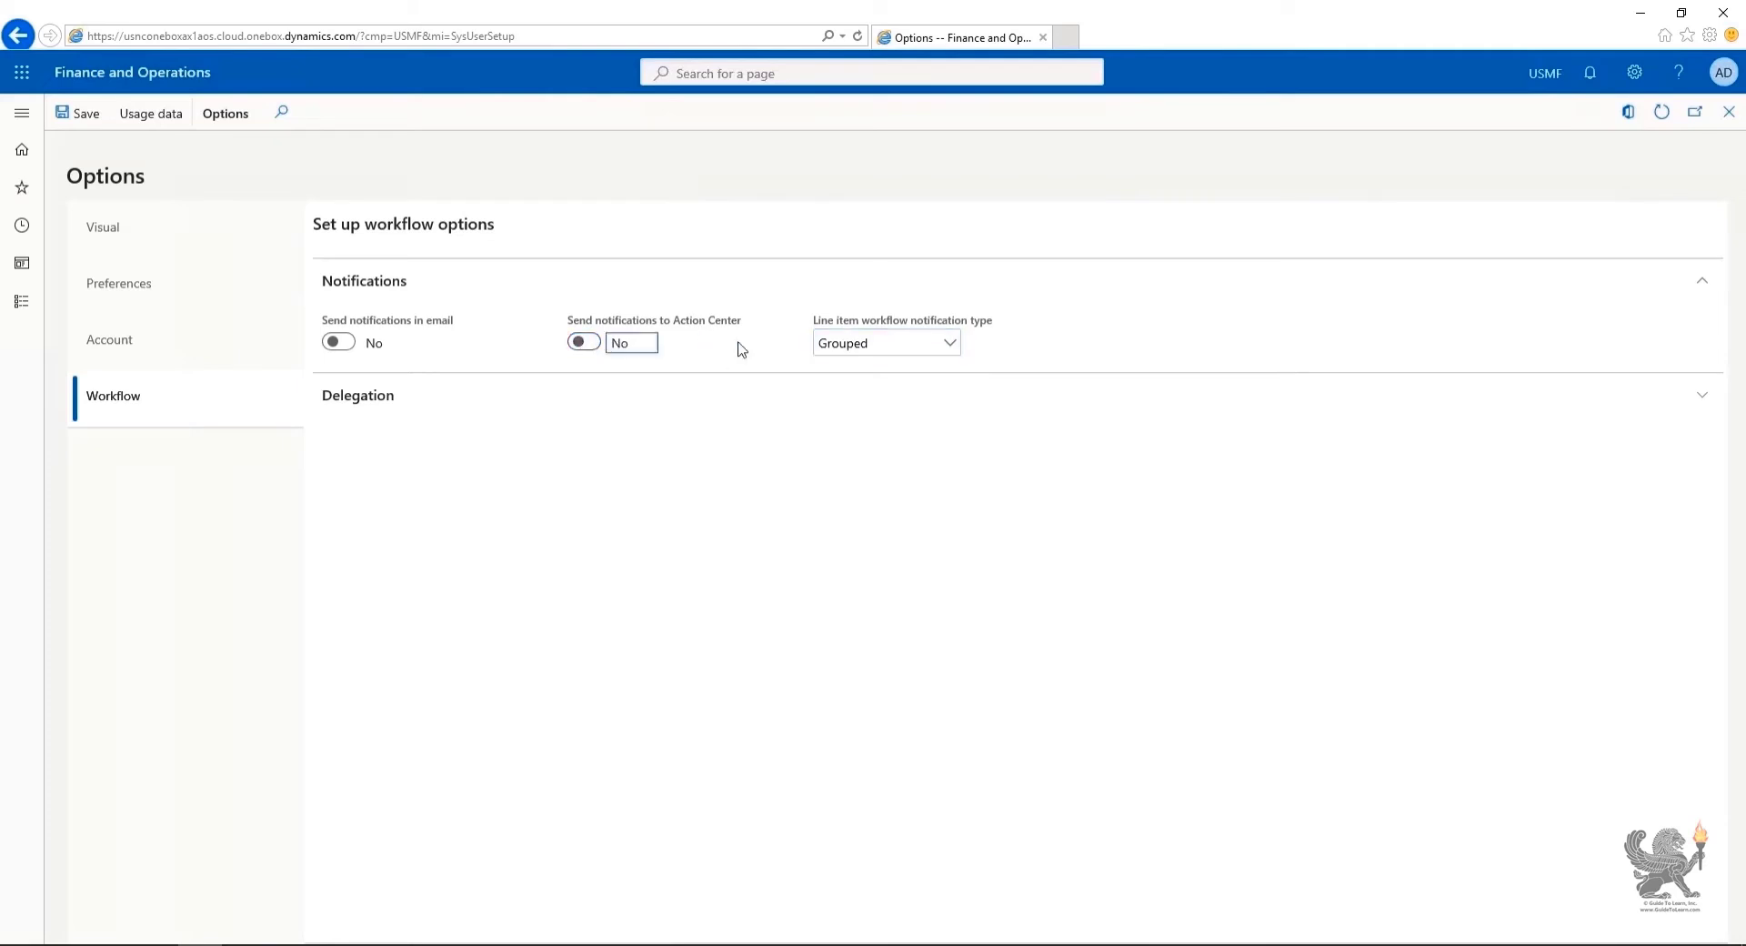
Step: Add a workflow delegation row with the scope Module and the name BudgetPlan
{"action": "left_click", "coordinate": [373, 407]}
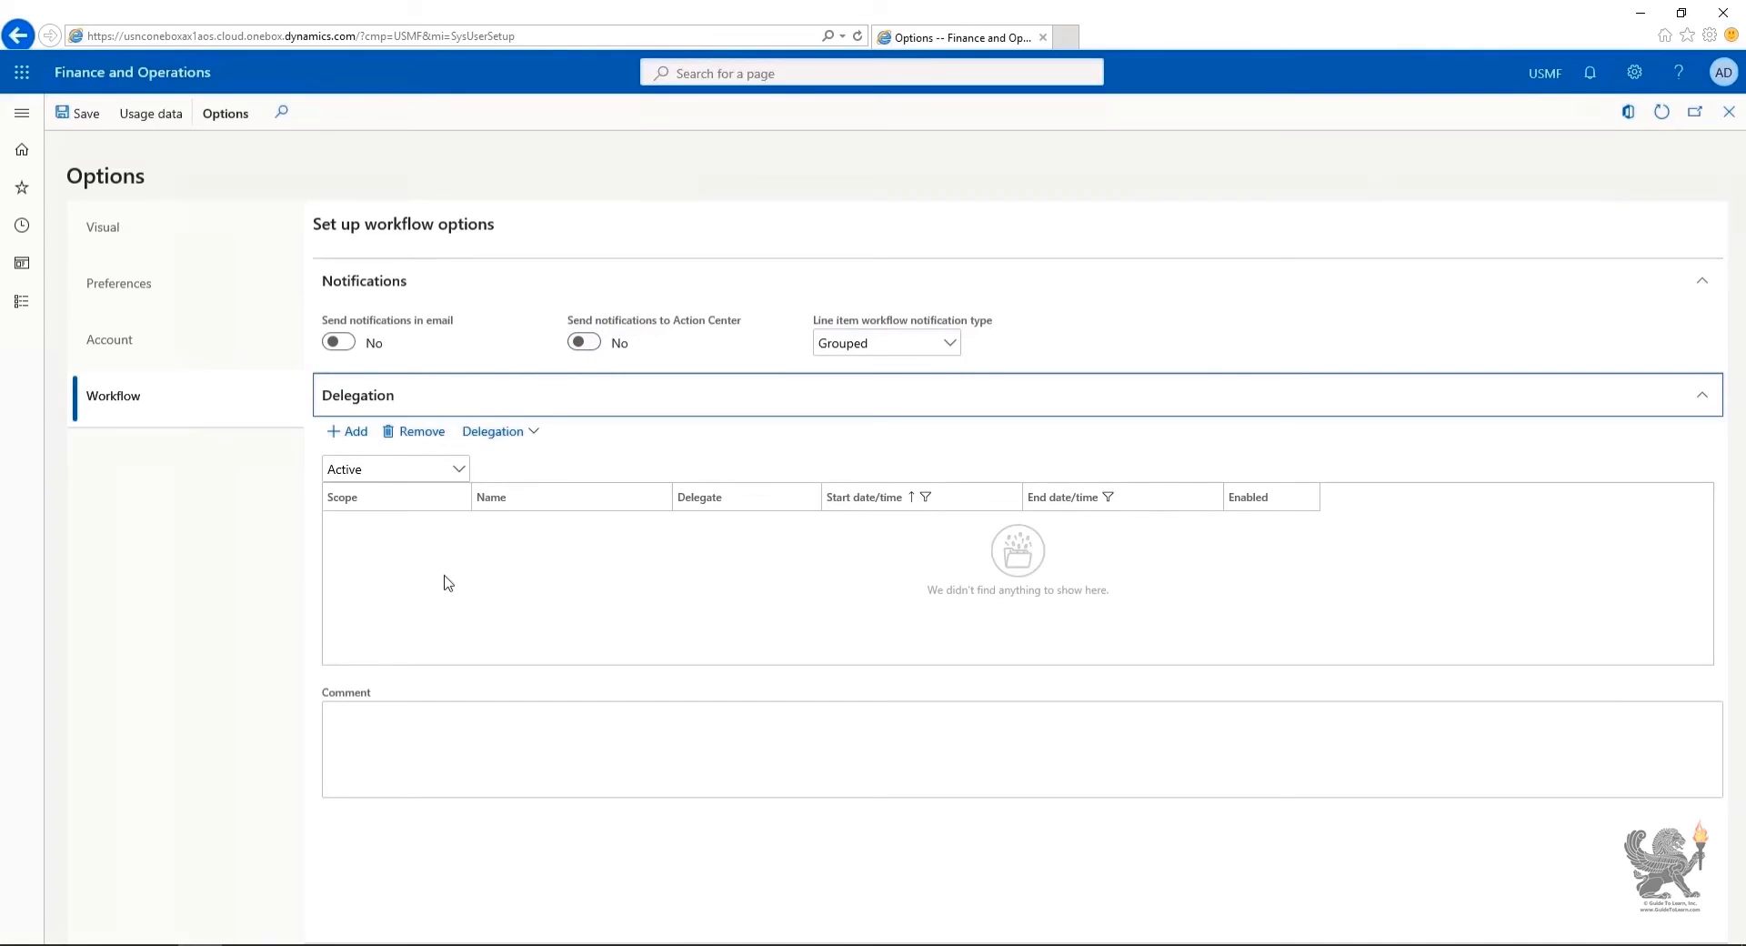
{"action": "left_click", "coordinate": [356, 439]}
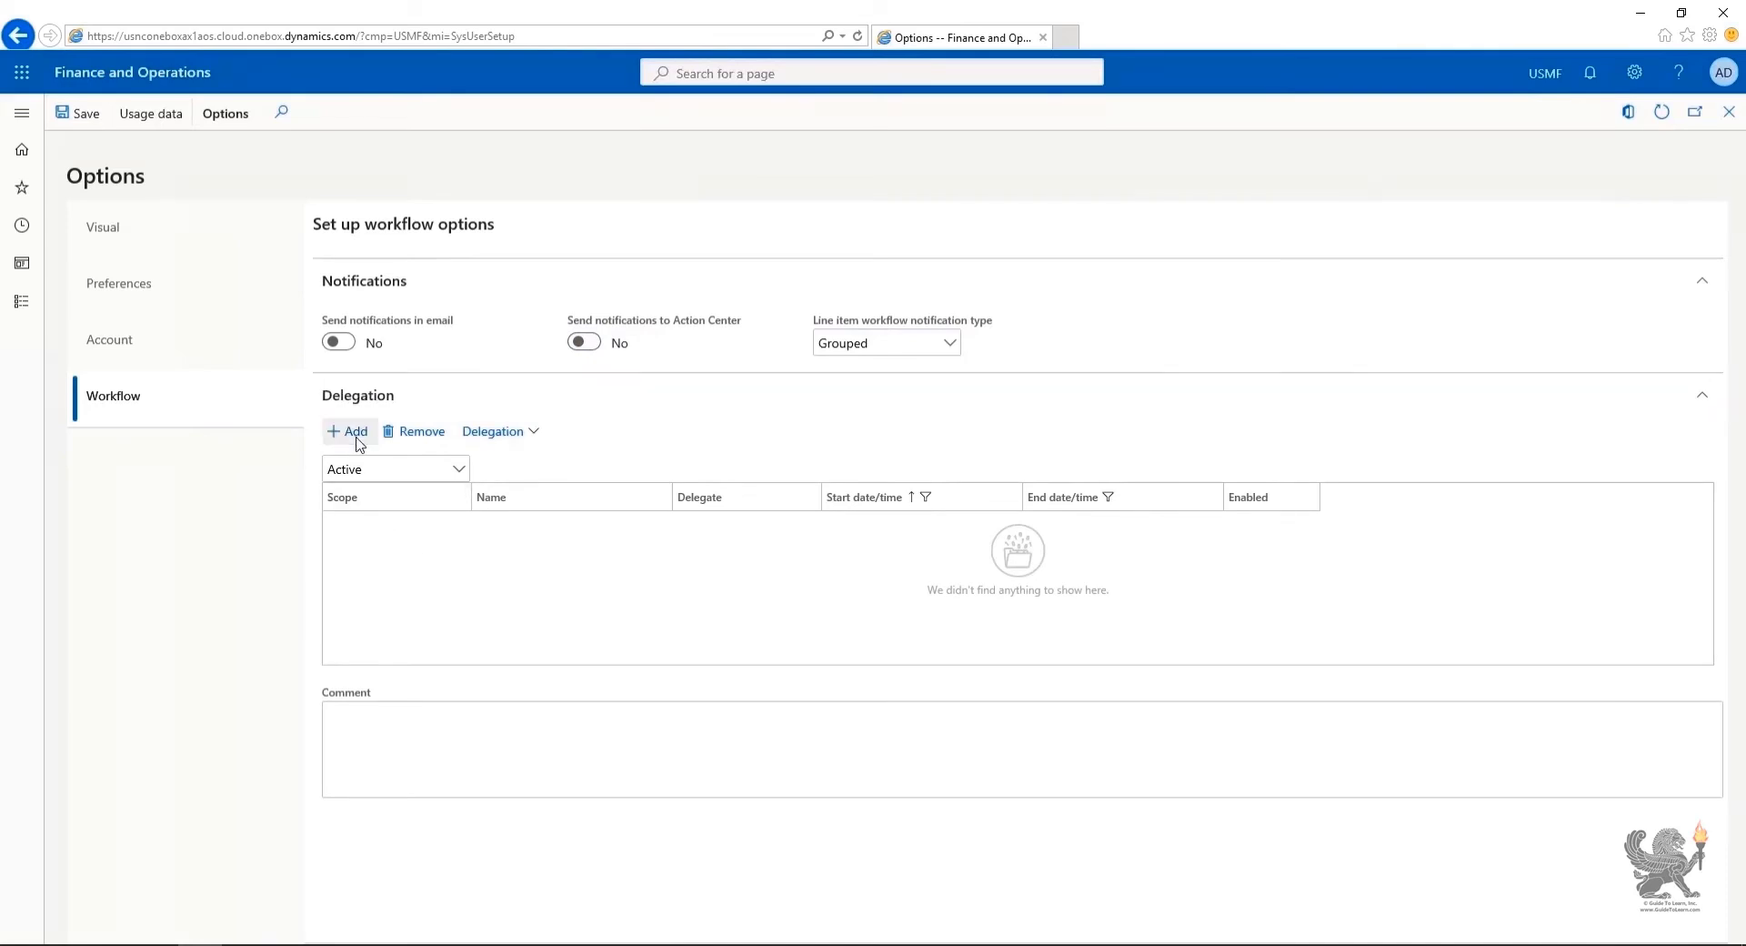
{"action": "left_click", "coordinate": [461, 525]}
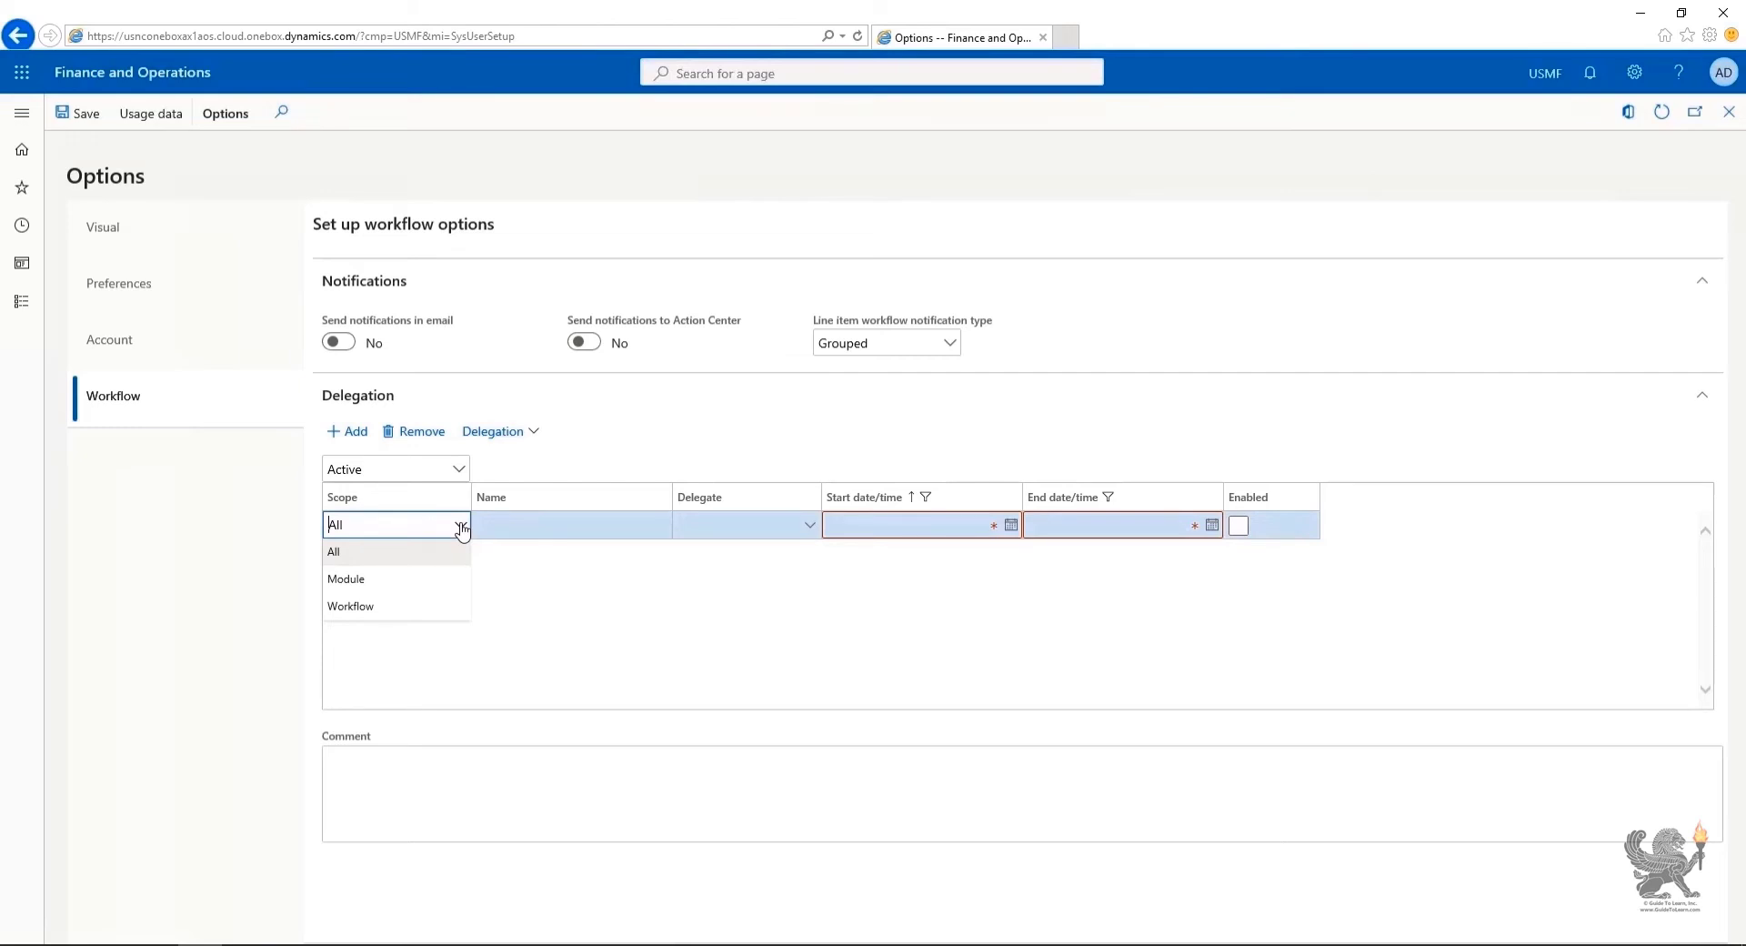
{"action": "left_click", "coordinate": [446, 582]}
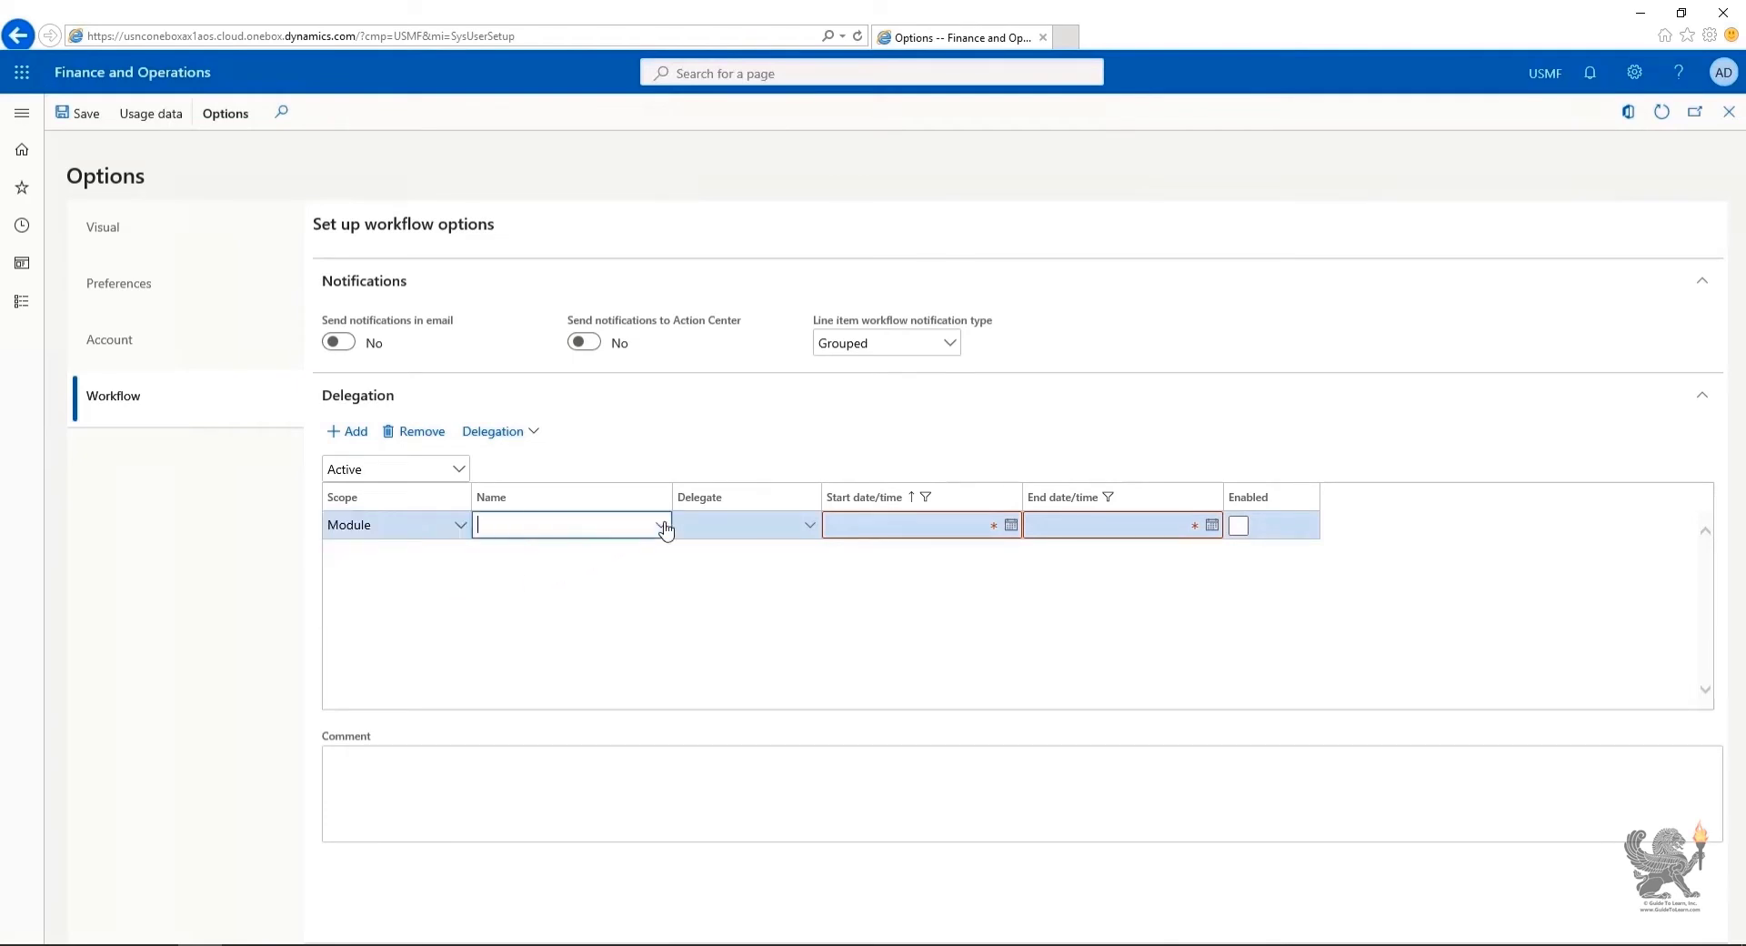
{"action": "left_click", "coordinate": [663, 527]}
{"action": "left_click", "coordinate": [662, 527]}
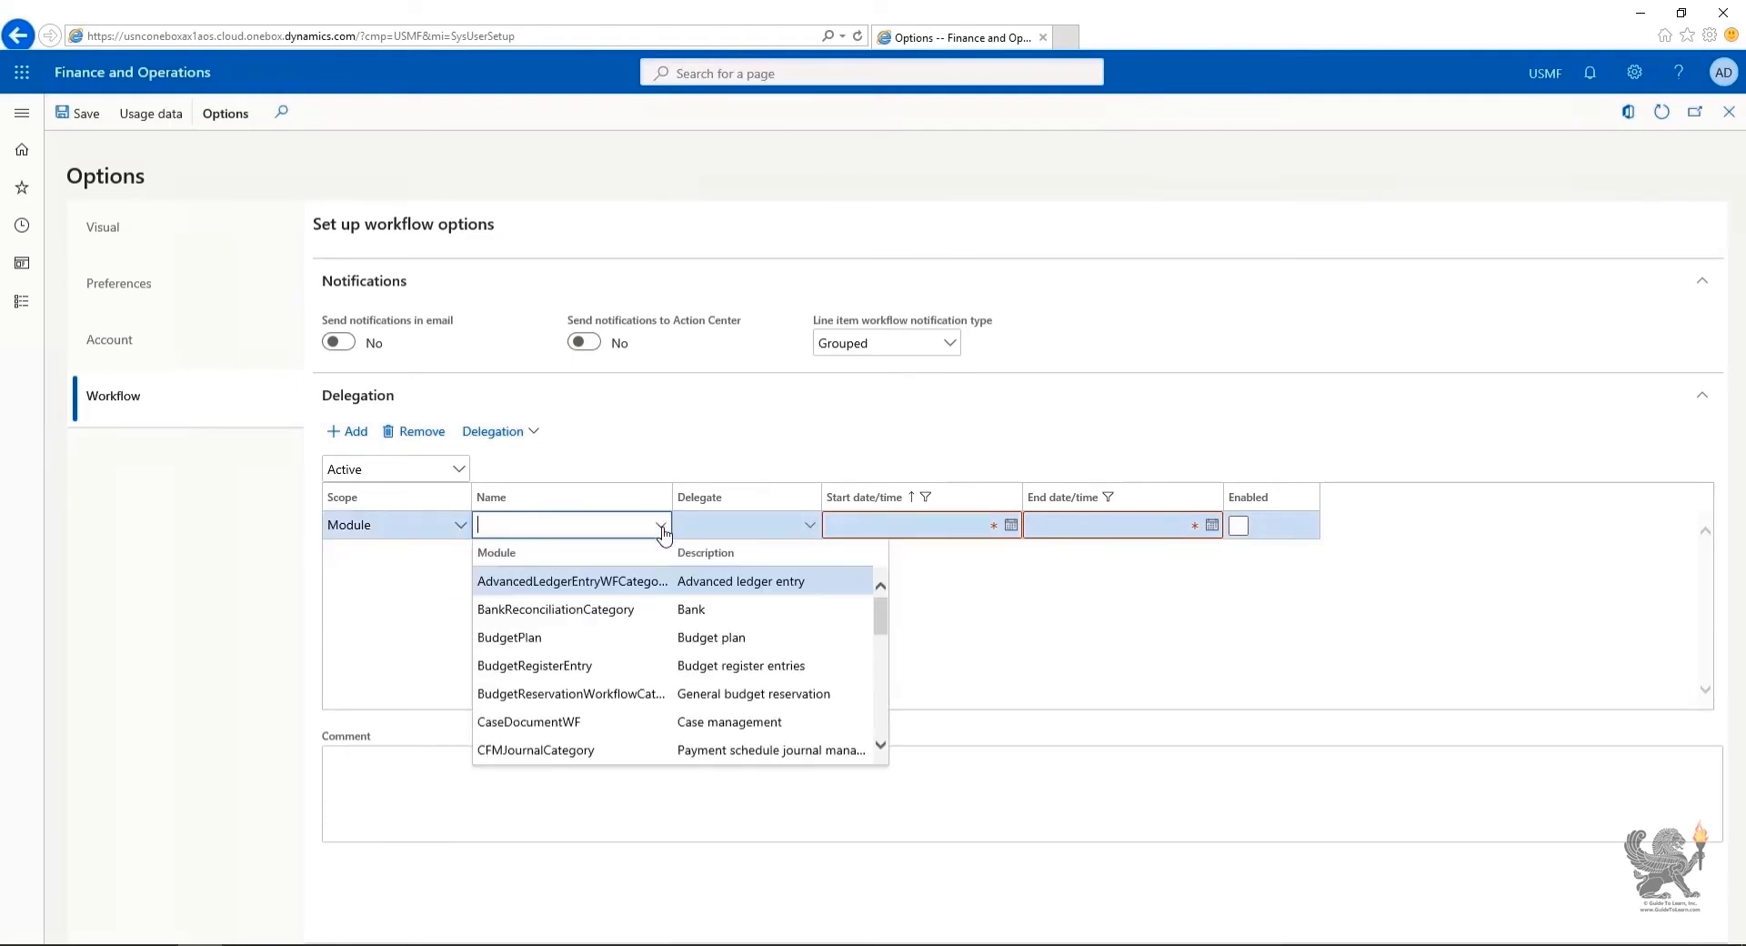
{"action": "left_click", "coordinate": [656, 638]}
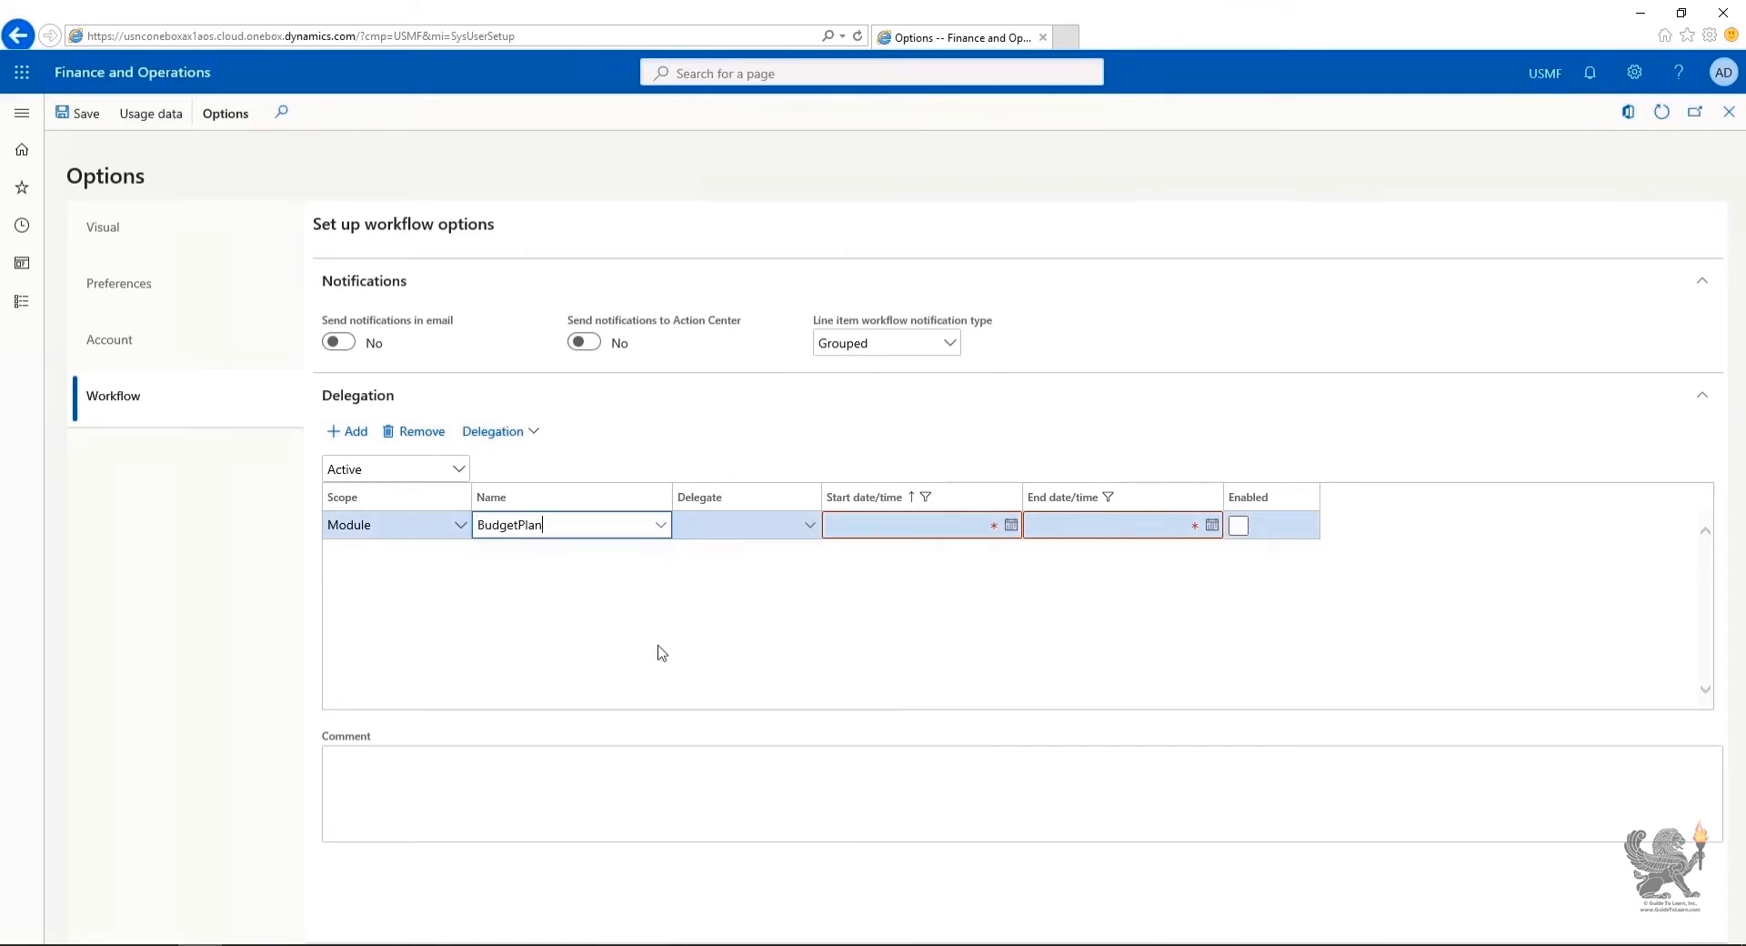
Step: Assign the second listed user as the delegate, with a delegation period from 8/3/2020 to 8/7/2020
{"action": "left_click", "coordinate": [811, 527]}
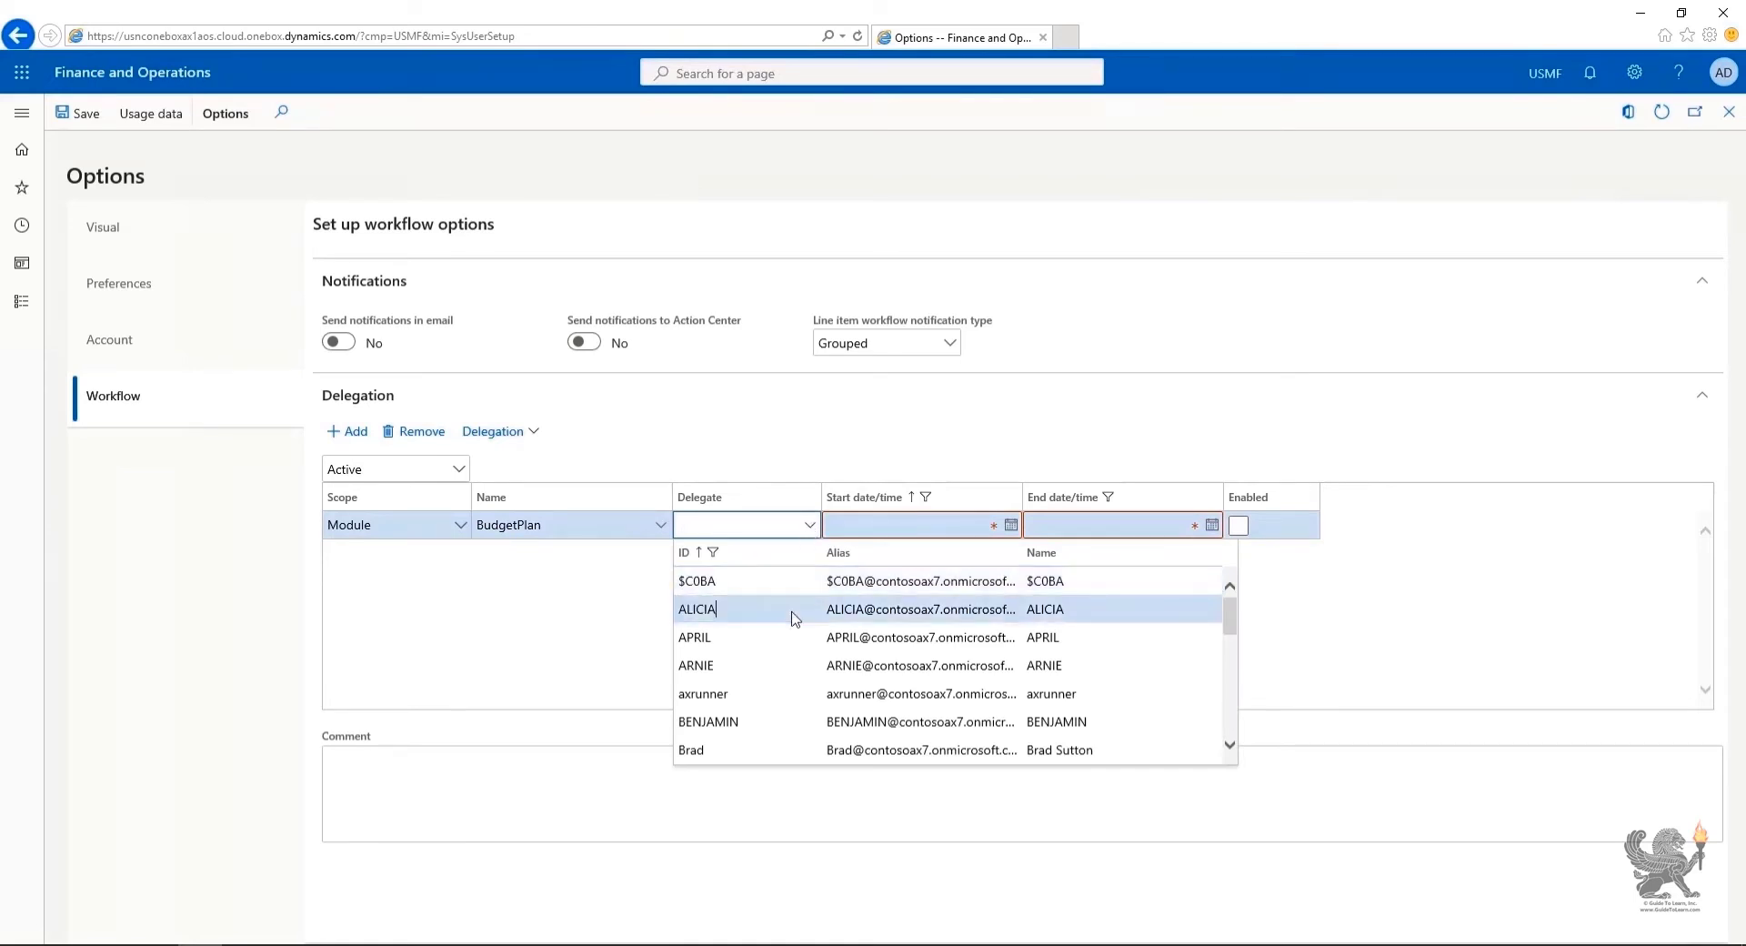
{"action": "left_click", "coordinate": [796, 618]}
{"action": "left_click", "coordinate": [960, 526]}
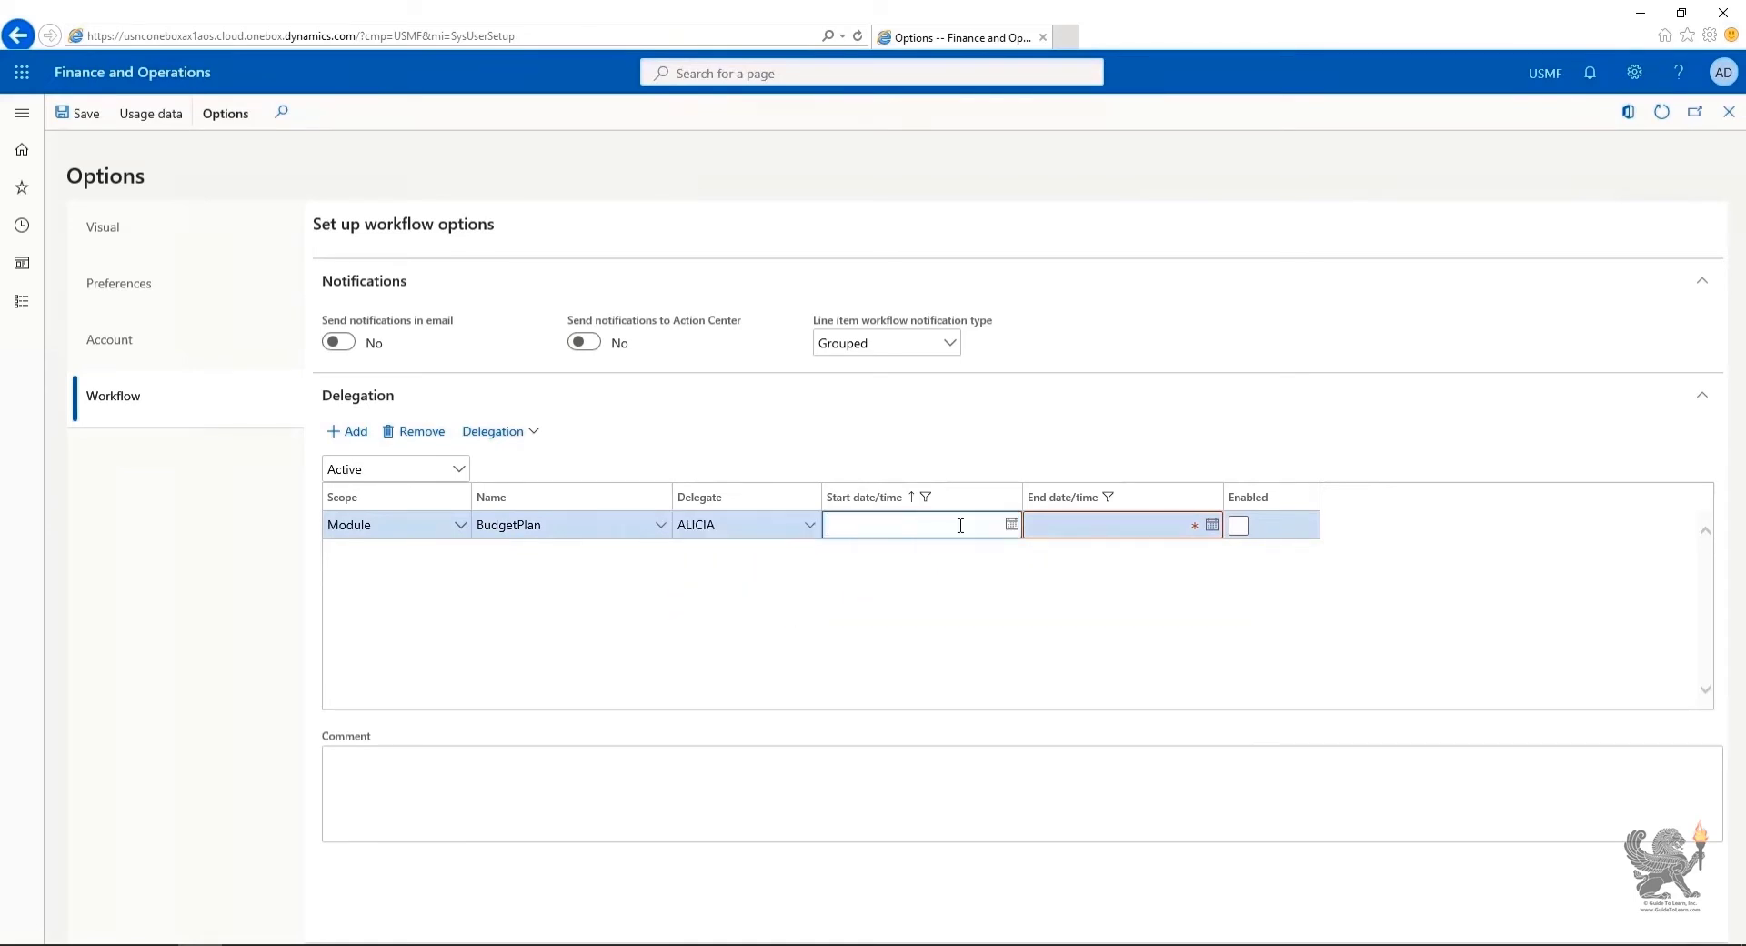
{"action": "left_click", "coordinate": [1013, 525]}
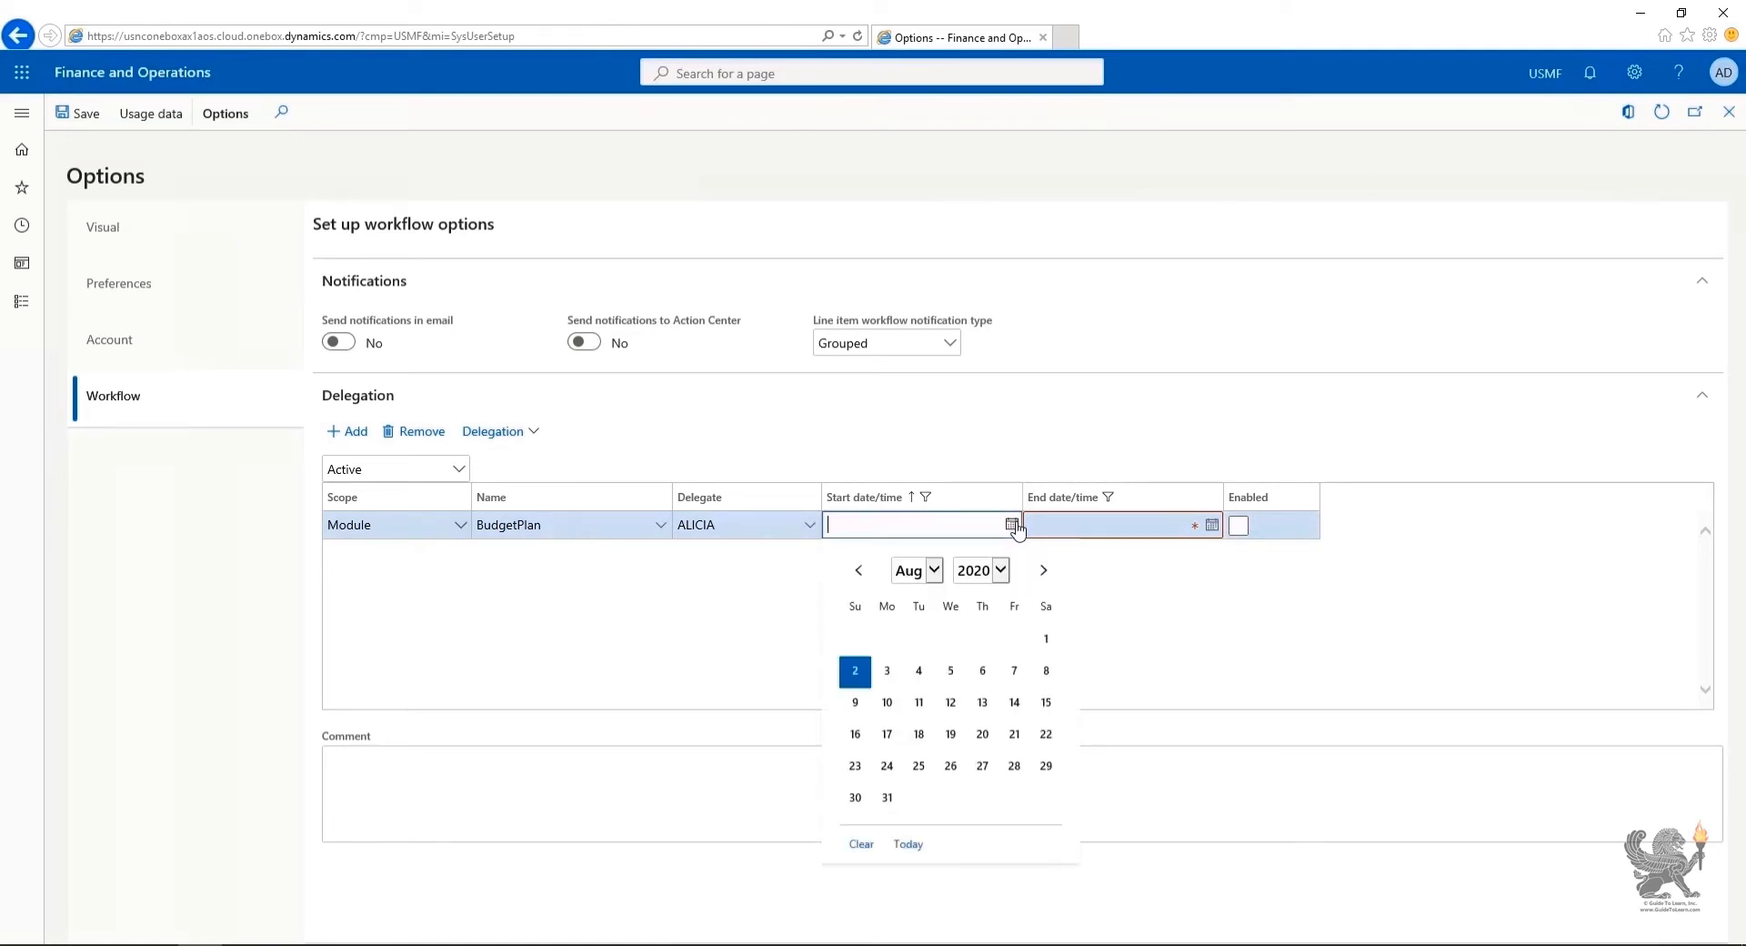
{"action": "left_click", "coordinate": [888, 673]}
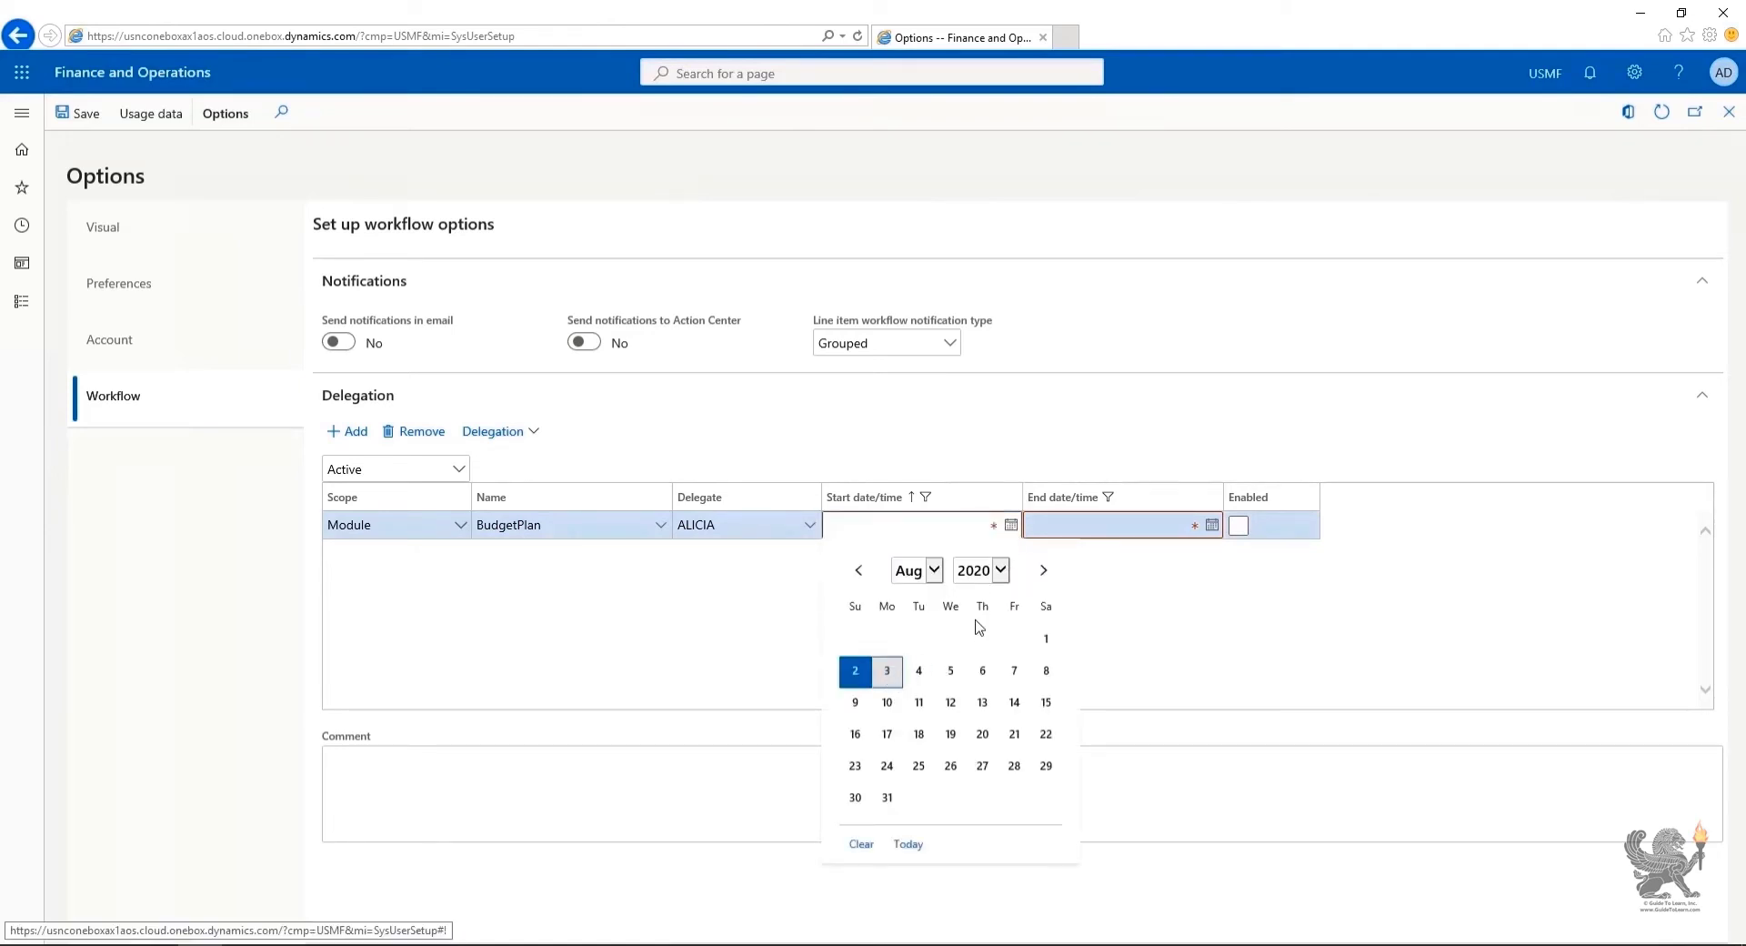
{"action": "left_click", "coordinate": [1212, 528]}
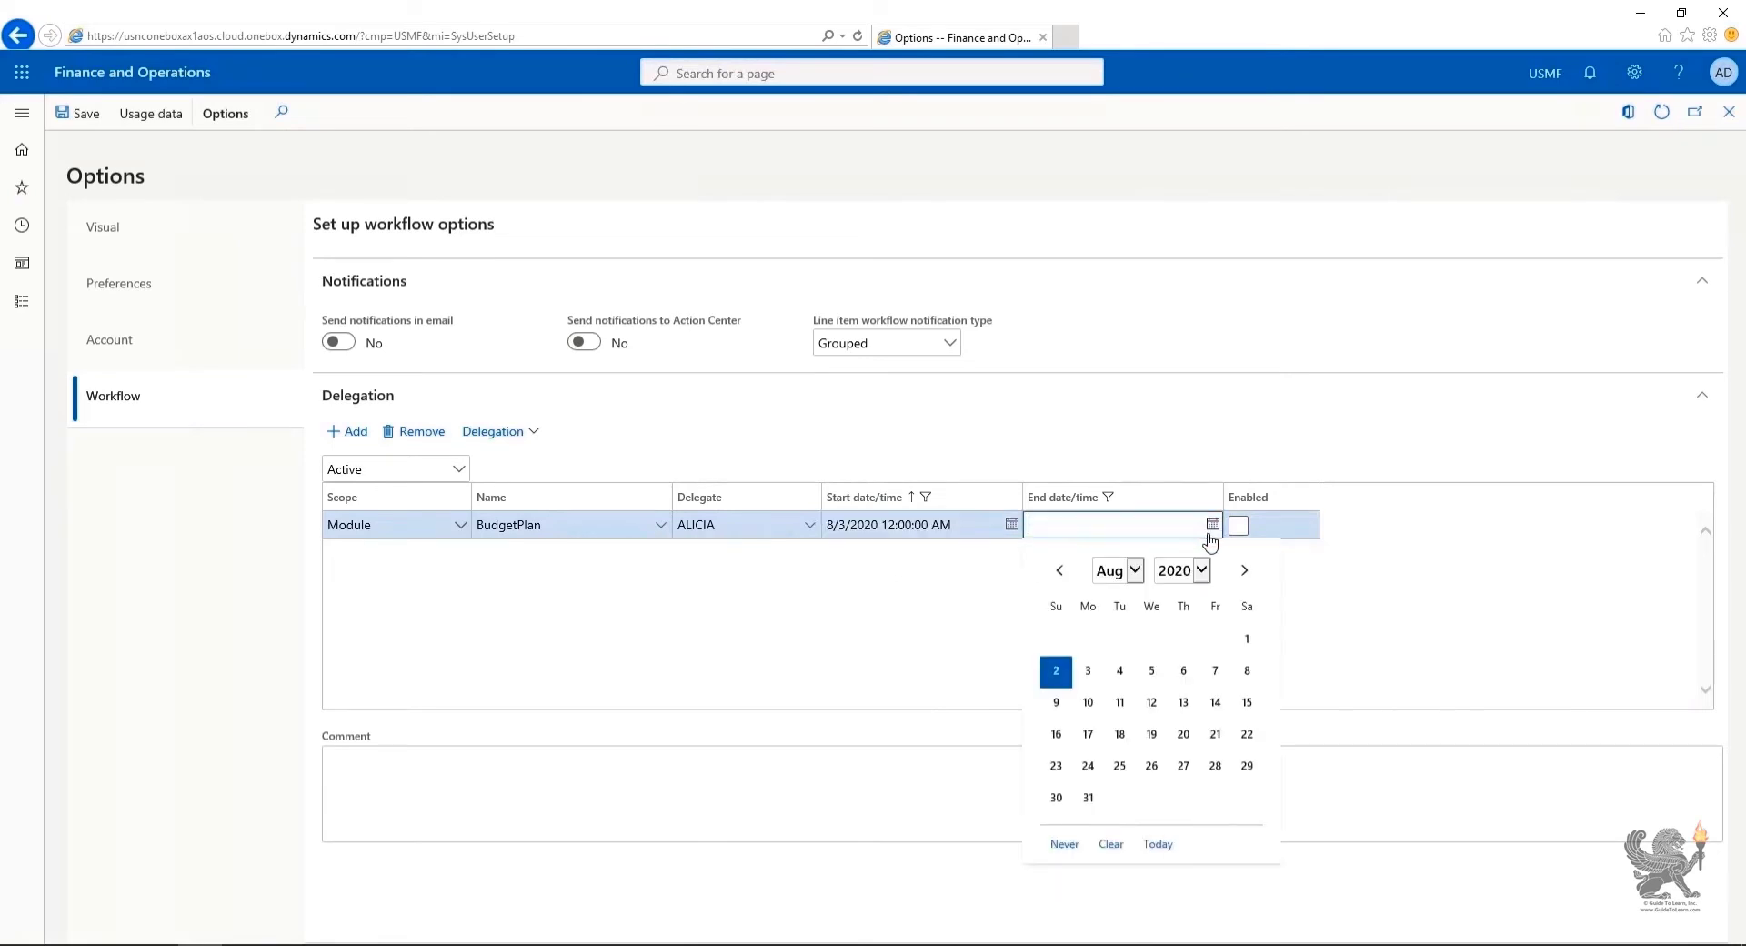
{"action": "left_click", "coordinate": [1214, 673]}
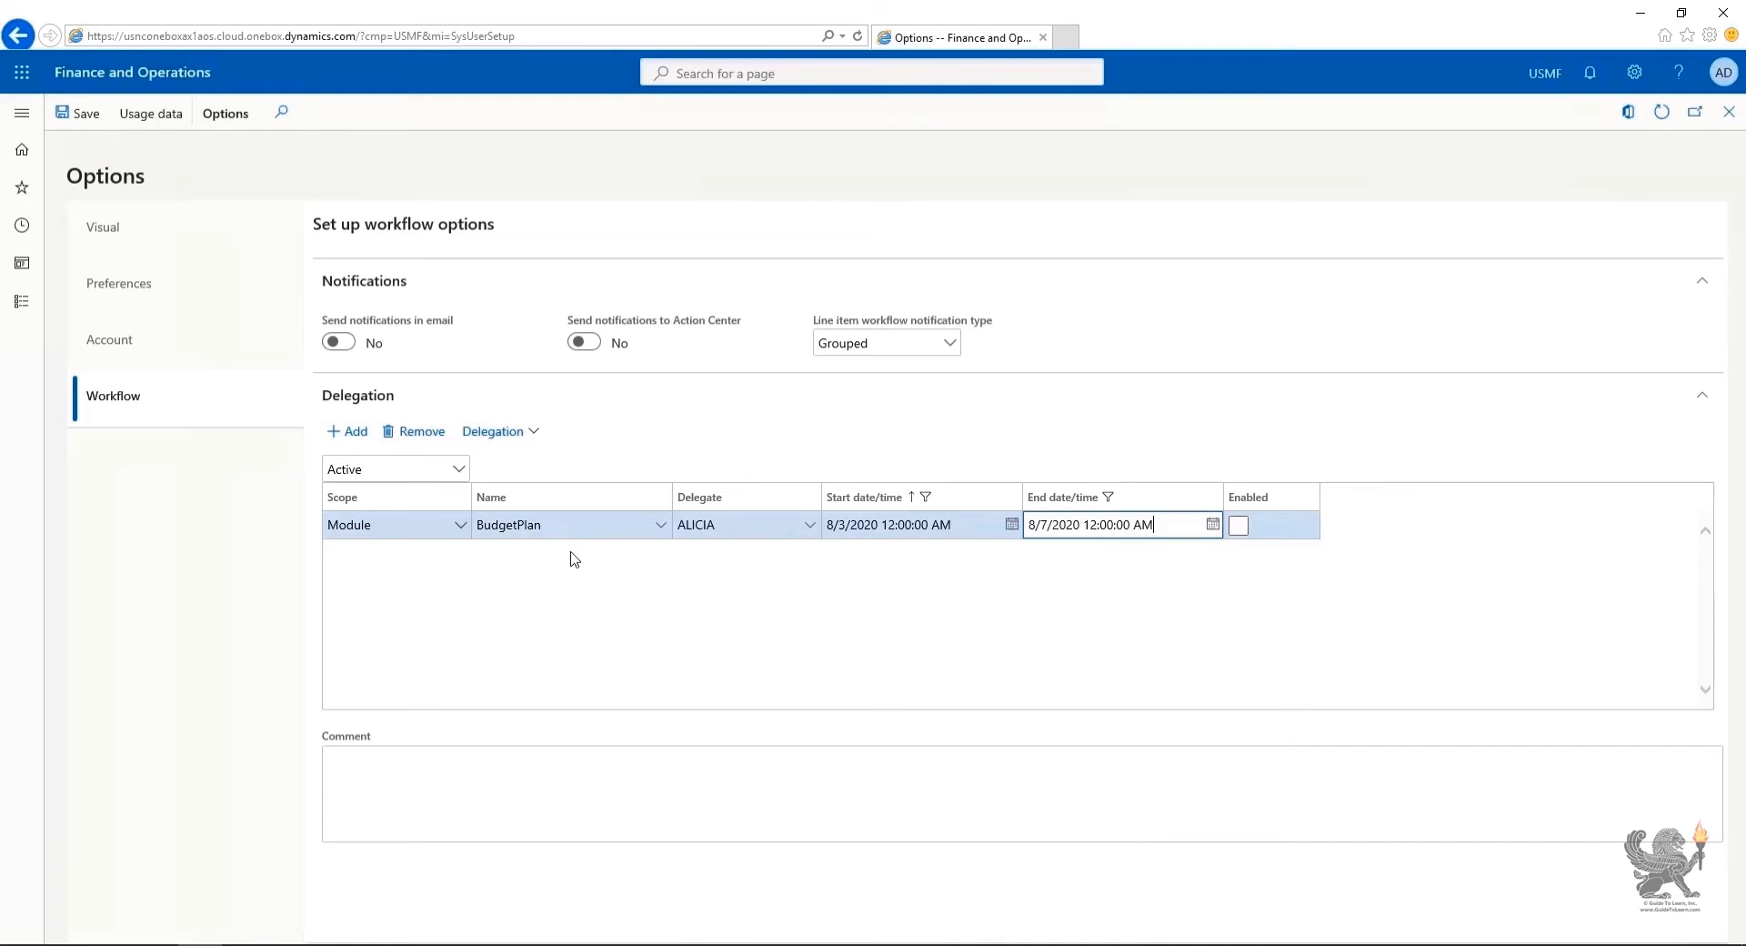
Step: Change the delegation row's scope to Workflow and choose workflow 000003, Approve aggregated budget
{"action": "left_click", "coordinate": [459, 526]}
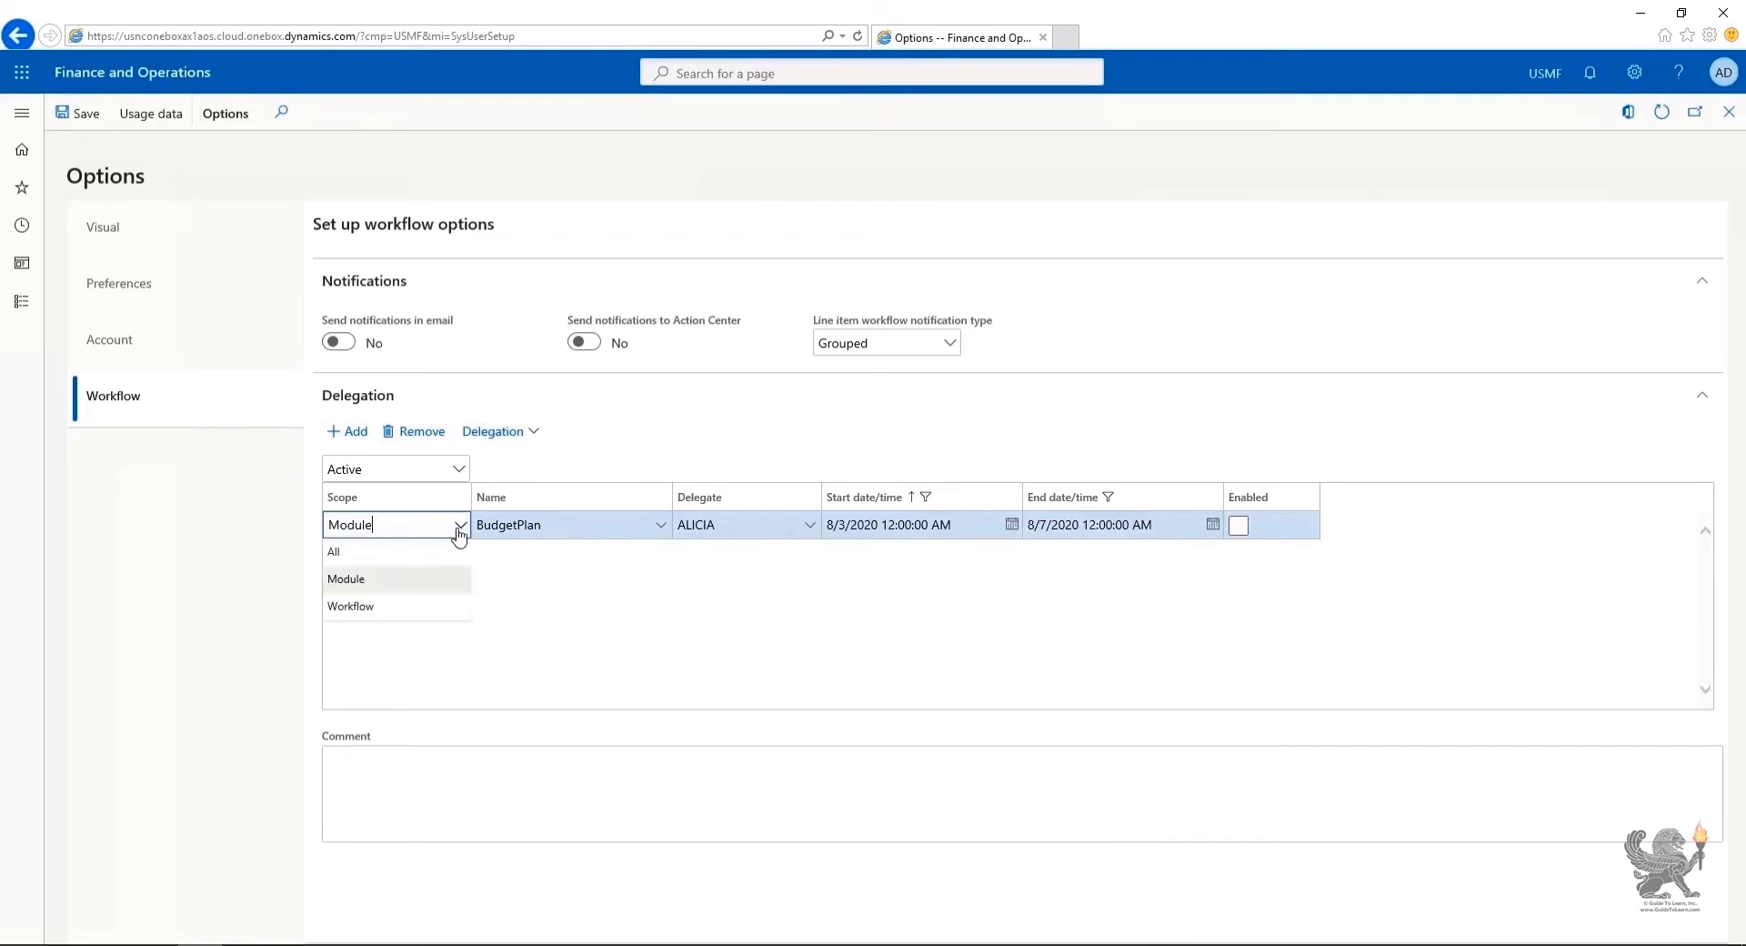
{"action": "left_click", "coordinate": [418, 606]}
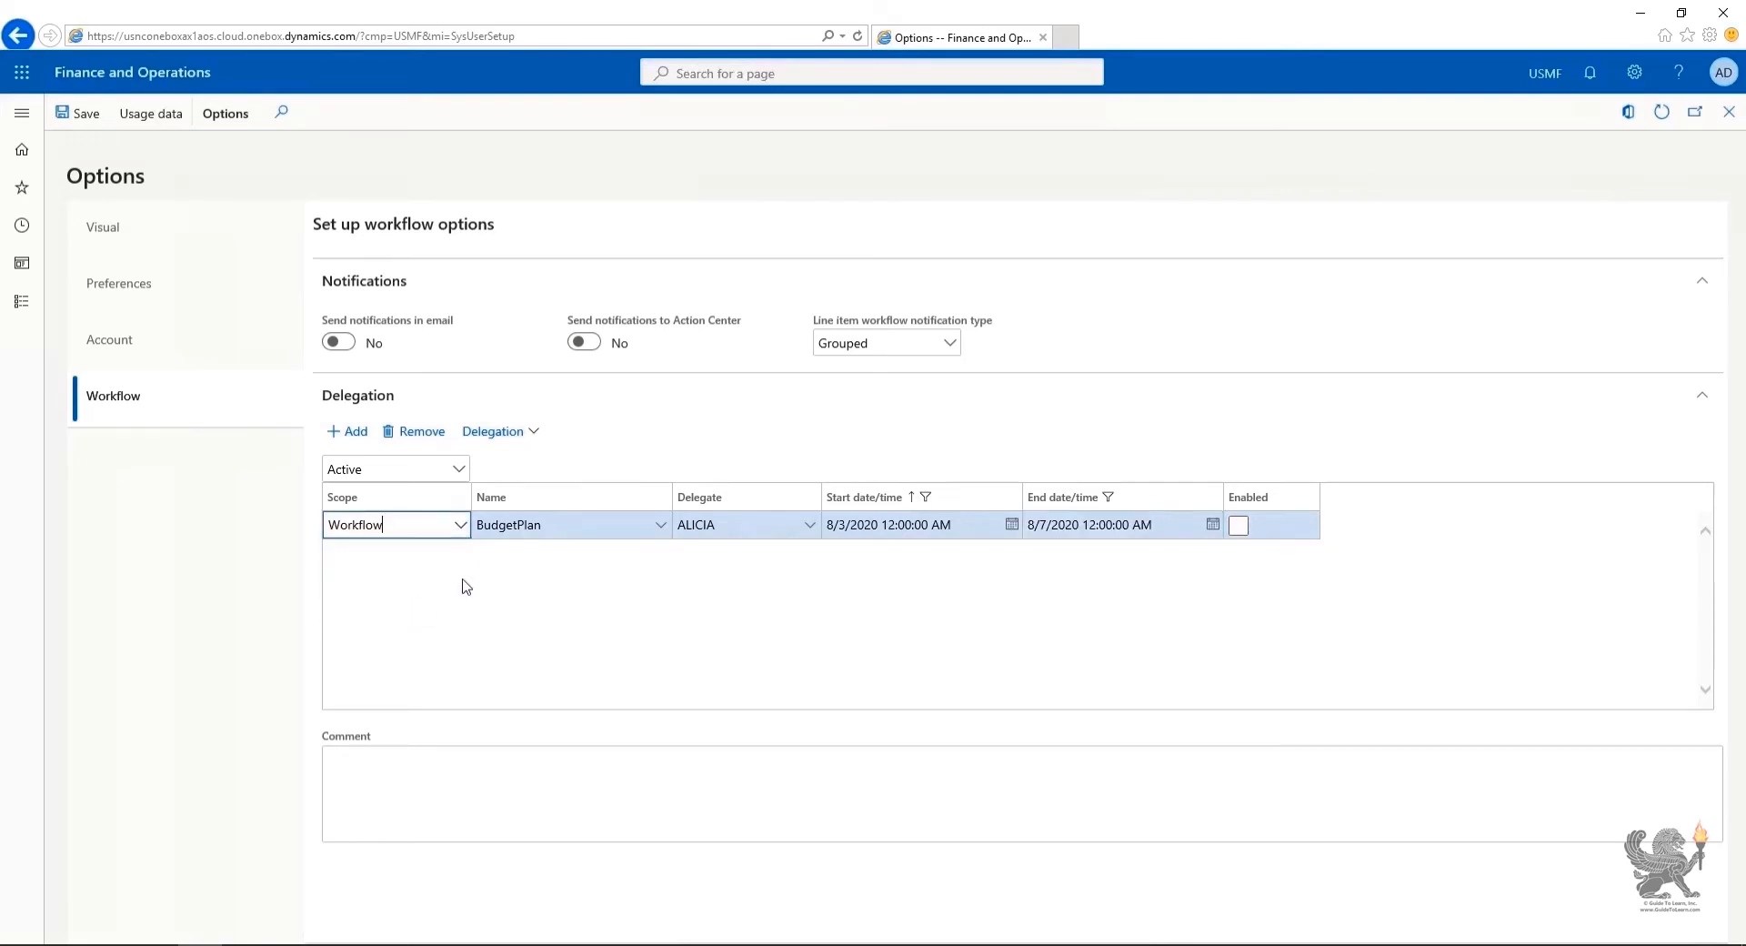
{"action": "left_click", "coordinate": [660, 533]}
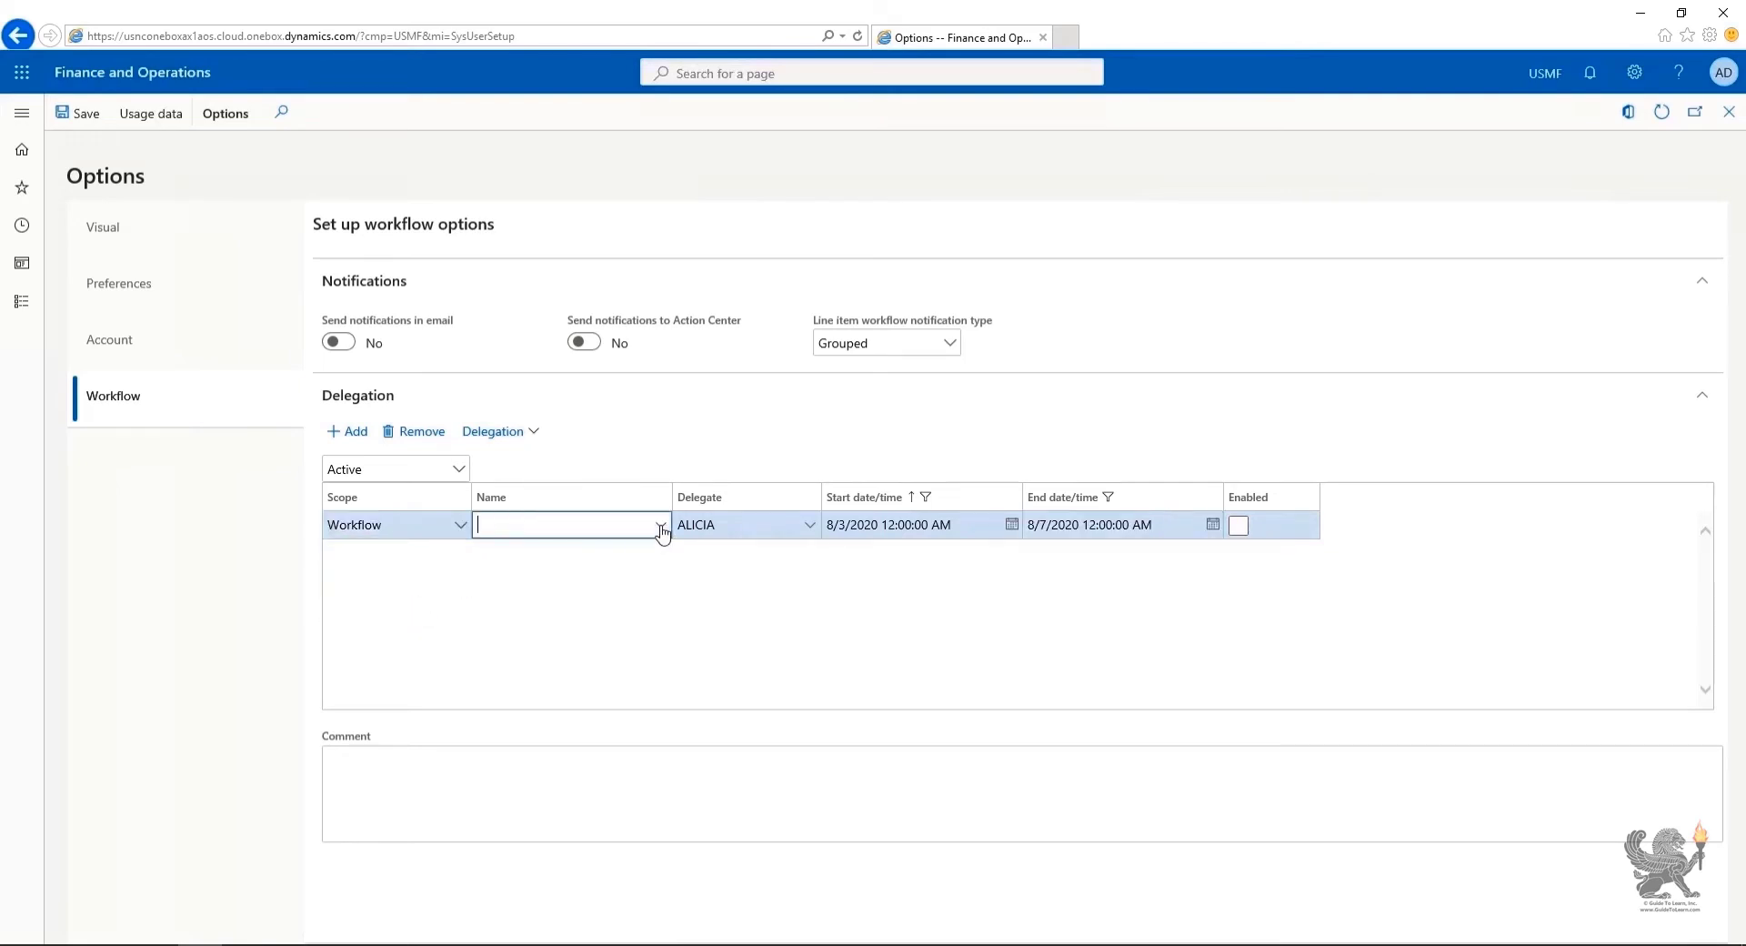
{"action": "left_click", "coordinate": [662, 533]}
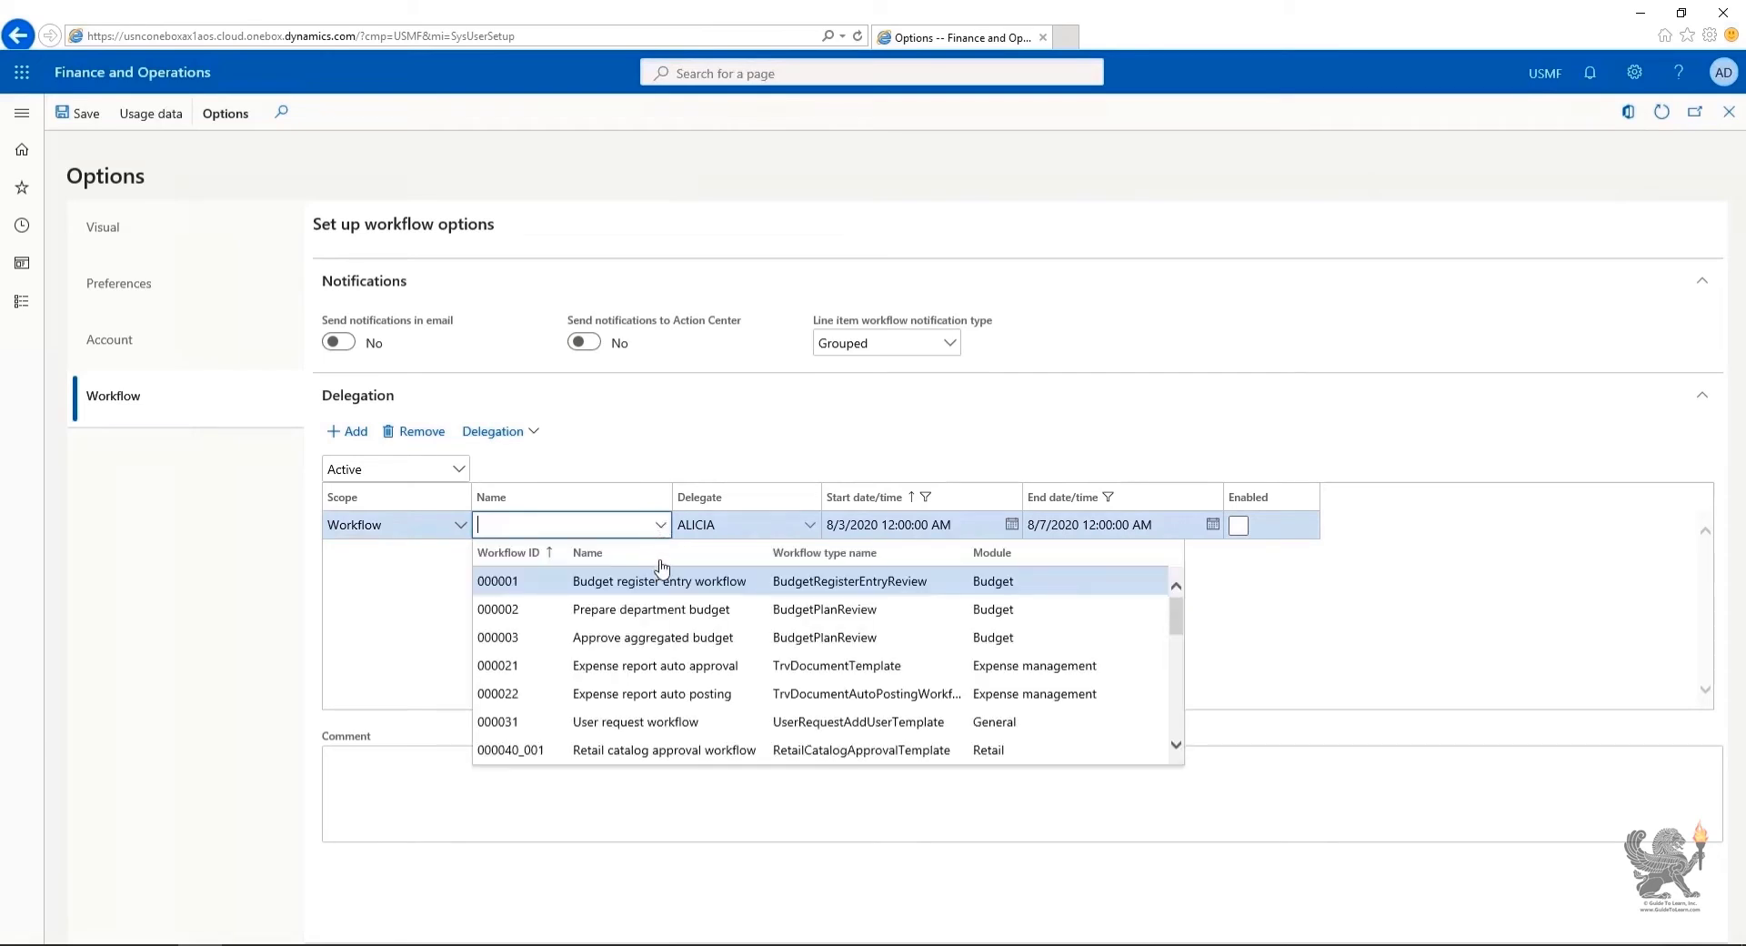
{"action": "left_click", "coordinate": [693, 638]}
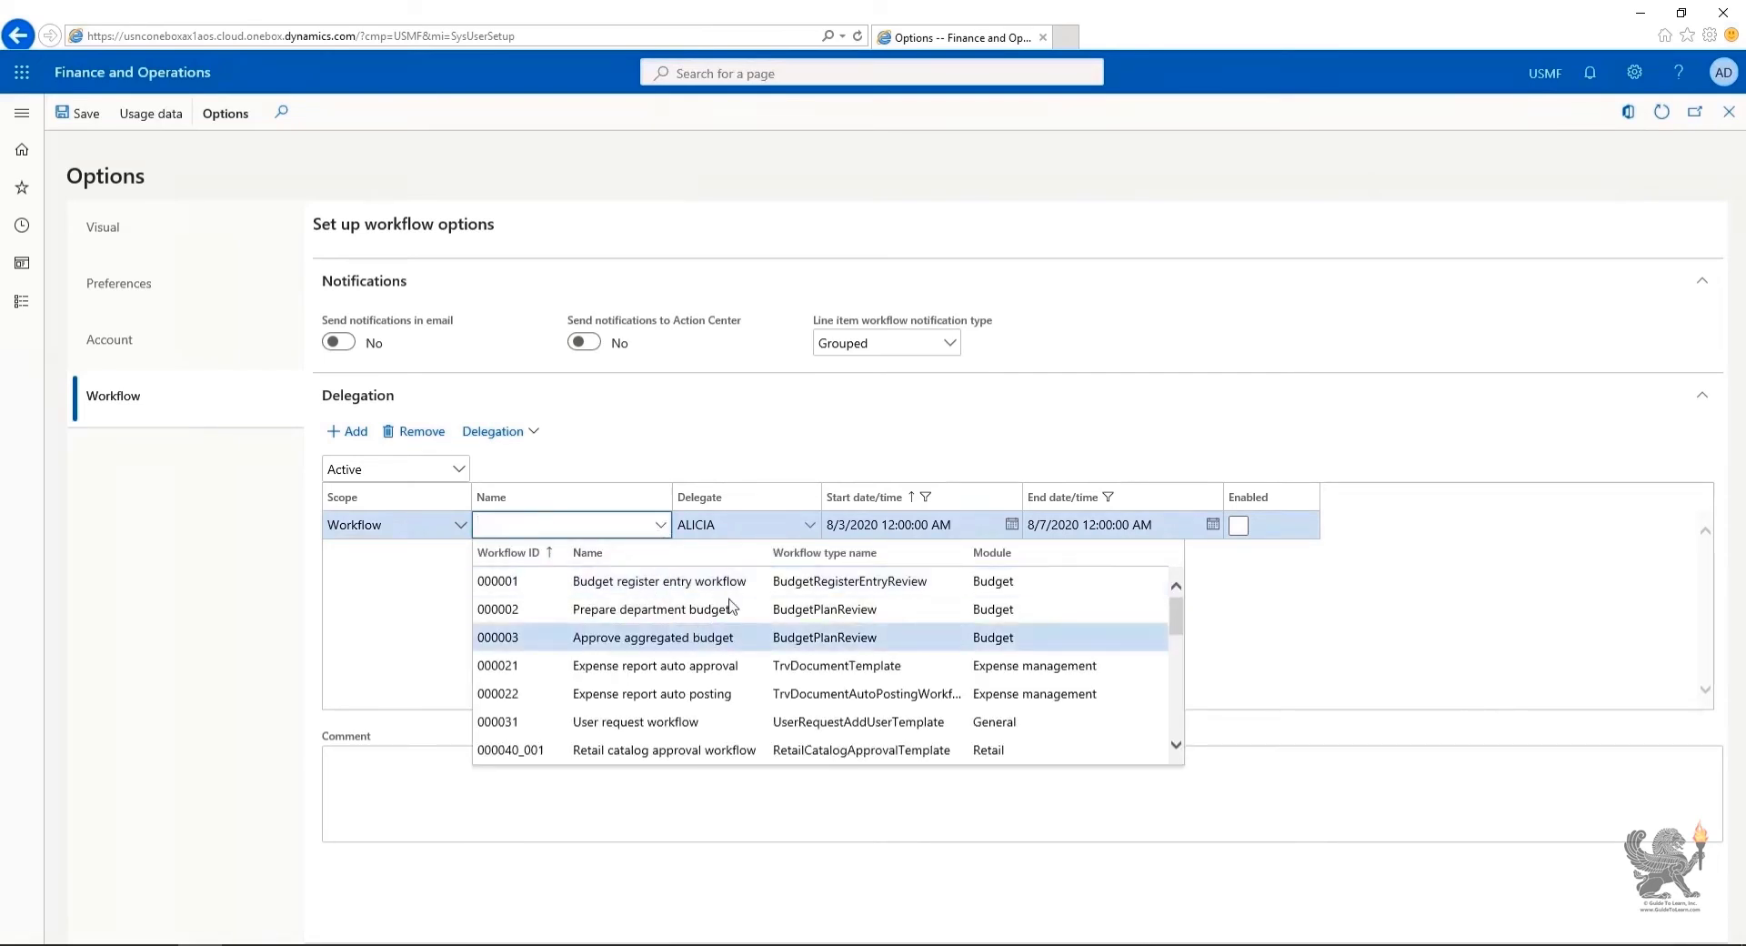
Step: Assign a different user as the delegate, and set the delegation period from 8/10/2020 to 8/17/2020
{"action": "left_click", "coordinate": [812, 533]}
{"action": "left_click", "coordinate": [810, 533]}
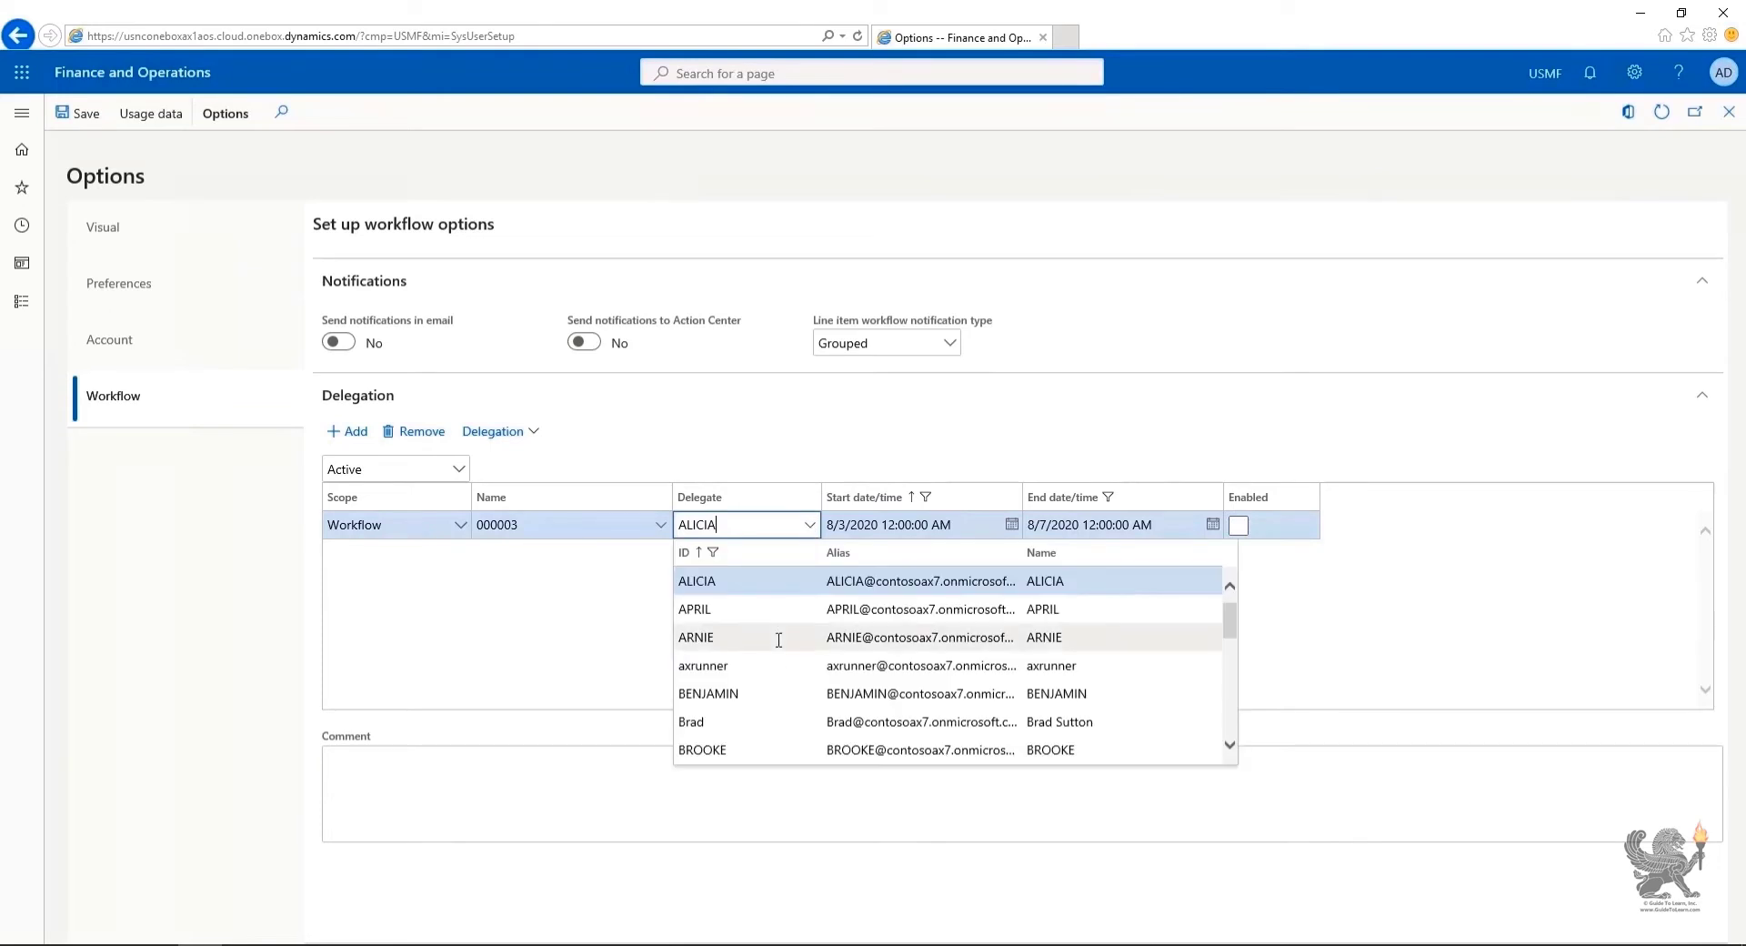
{"action": "left_click", "coordinate": [800, 637]}
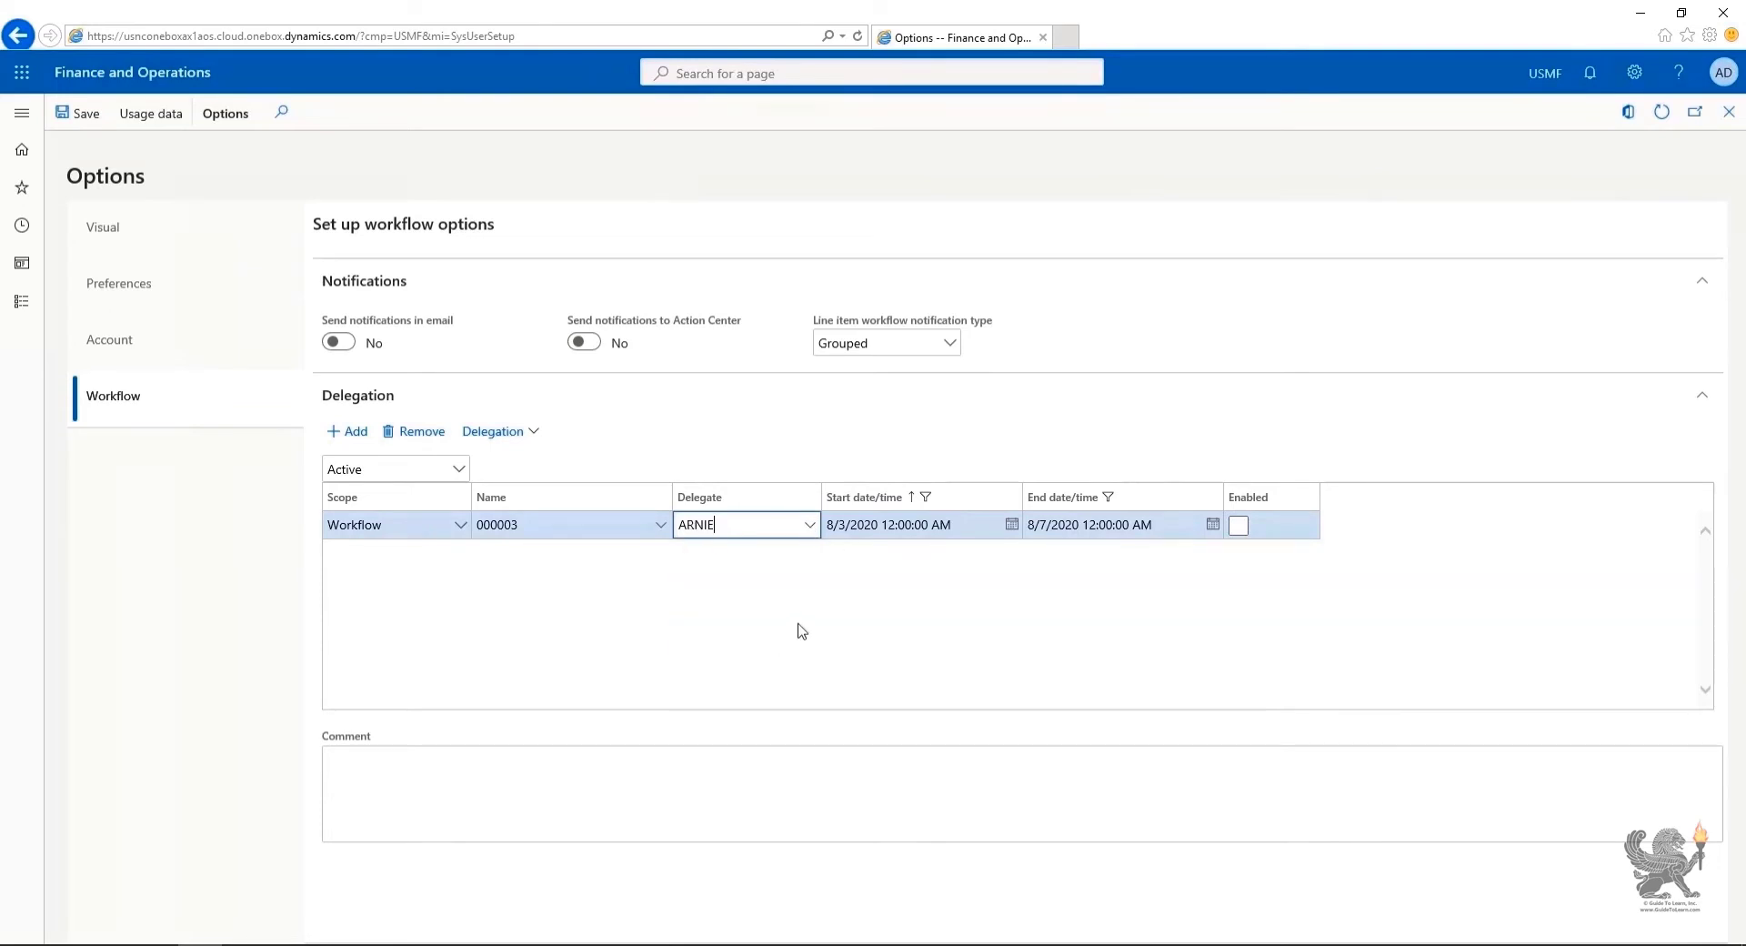
{"action": "left_click", "coordinate": [1011, 525]}
{"action": "left_click", "coordinate": [888, 701]}
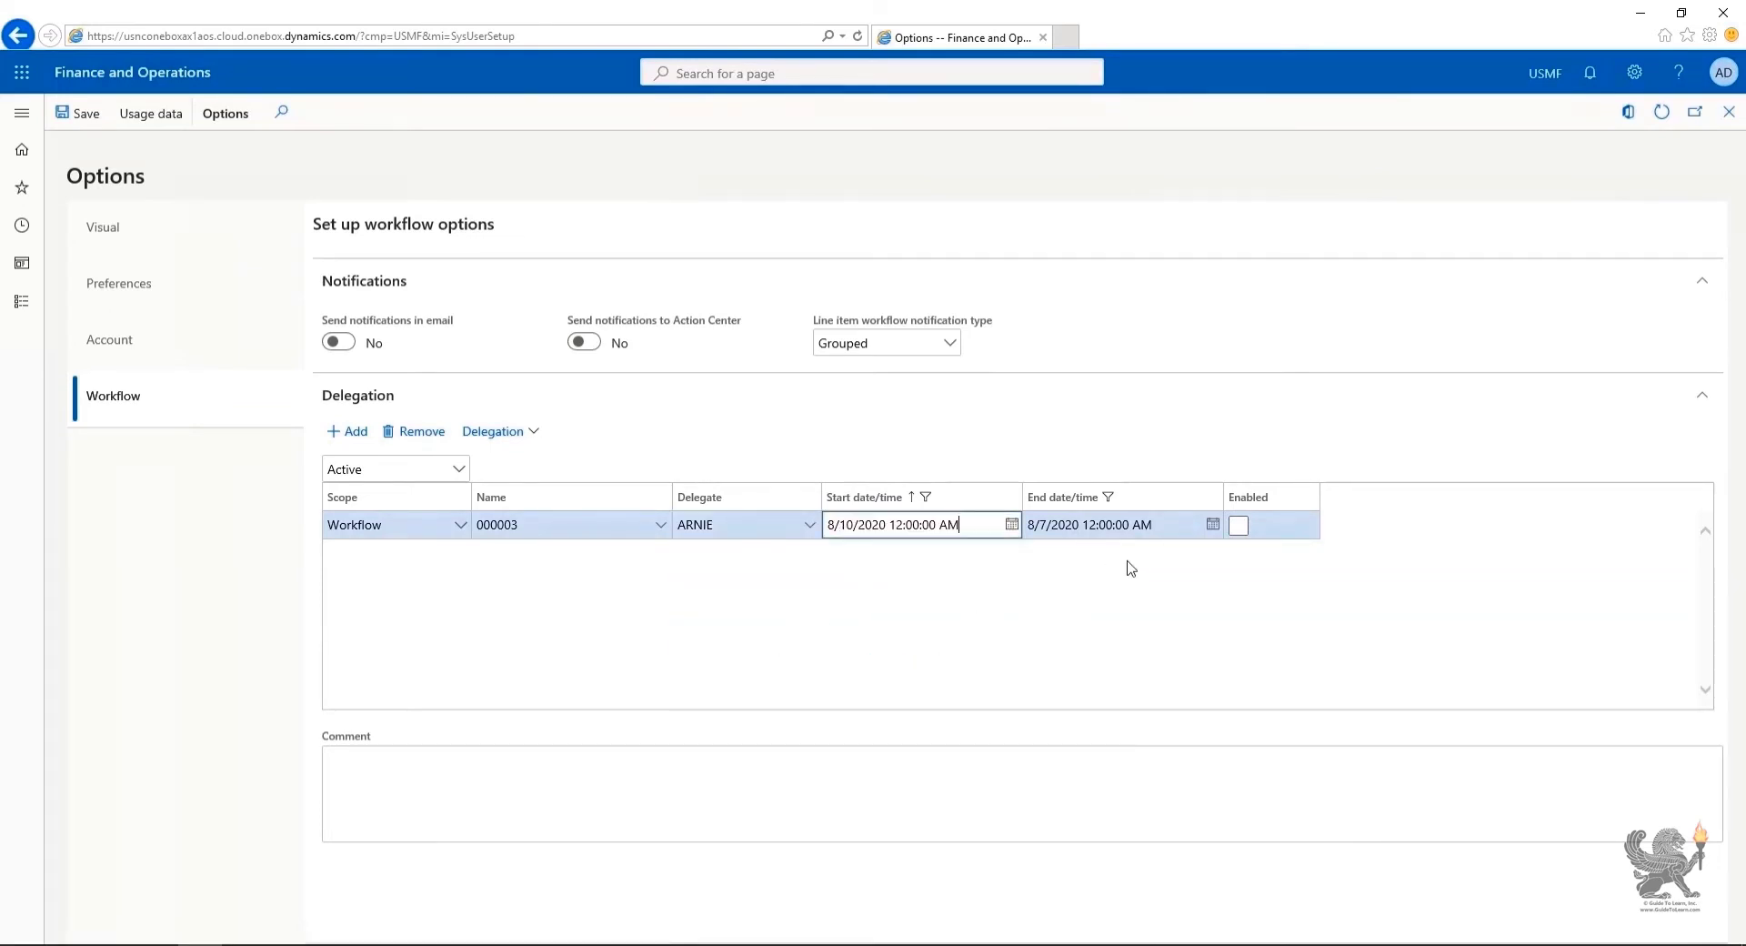
{"action": "left_click", "coordinate": [1213, 525]}
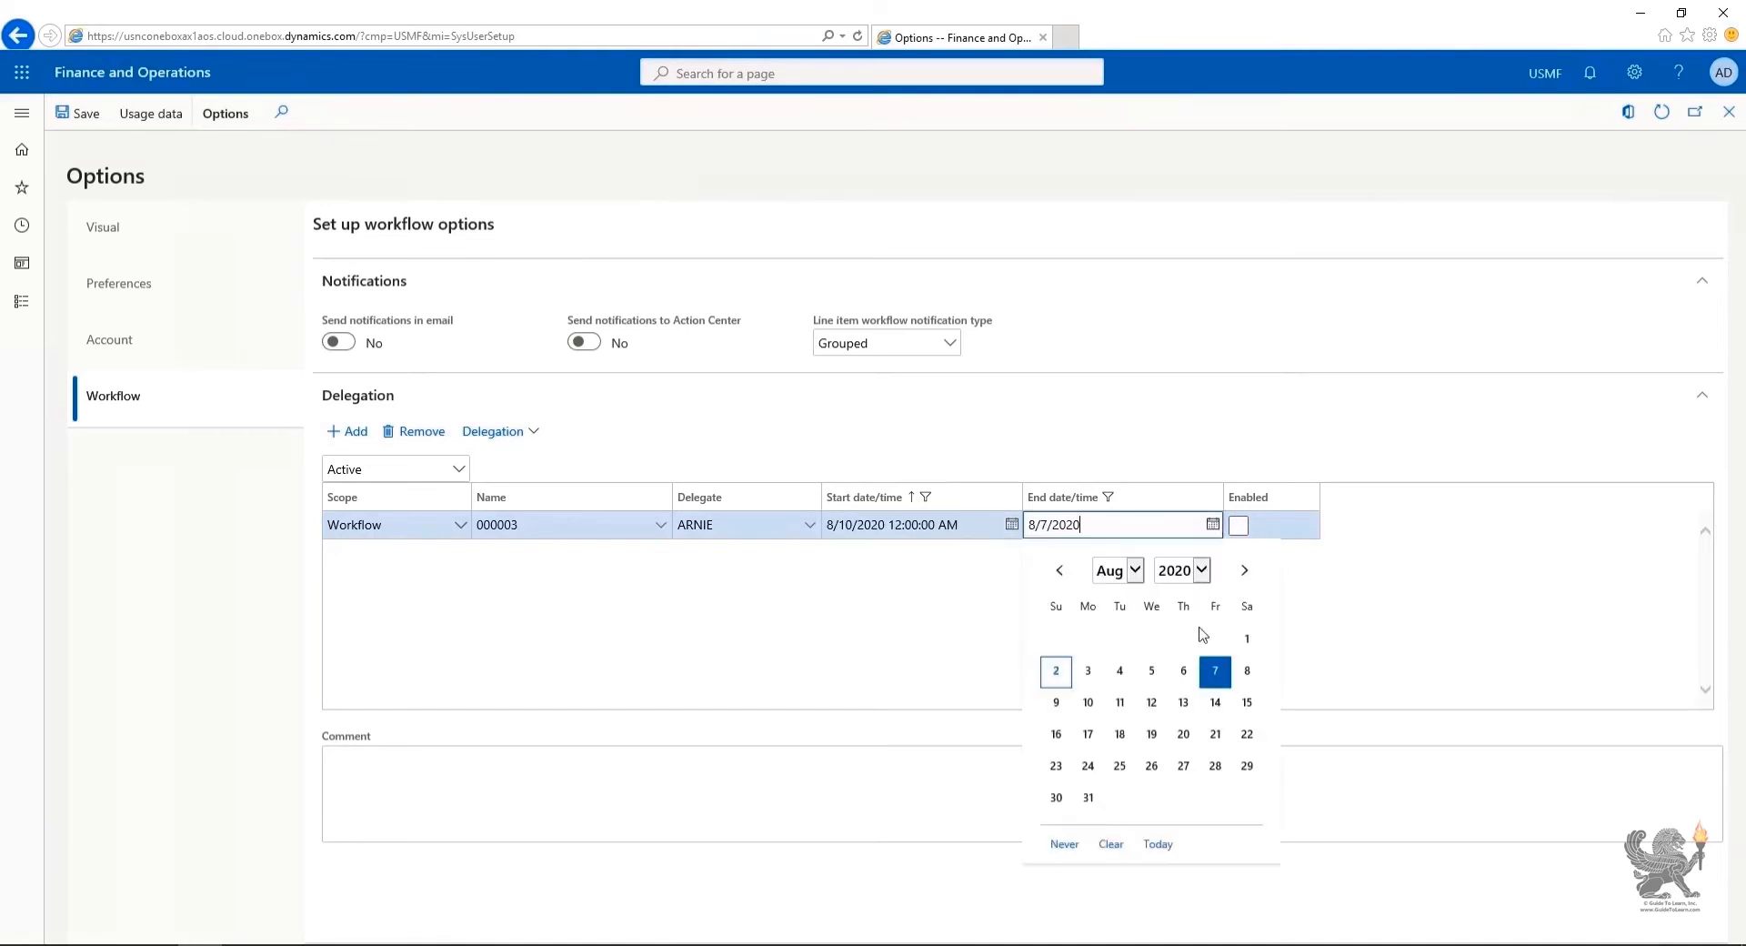
{"action": "left_click", "coordinate": [1088, 734]}
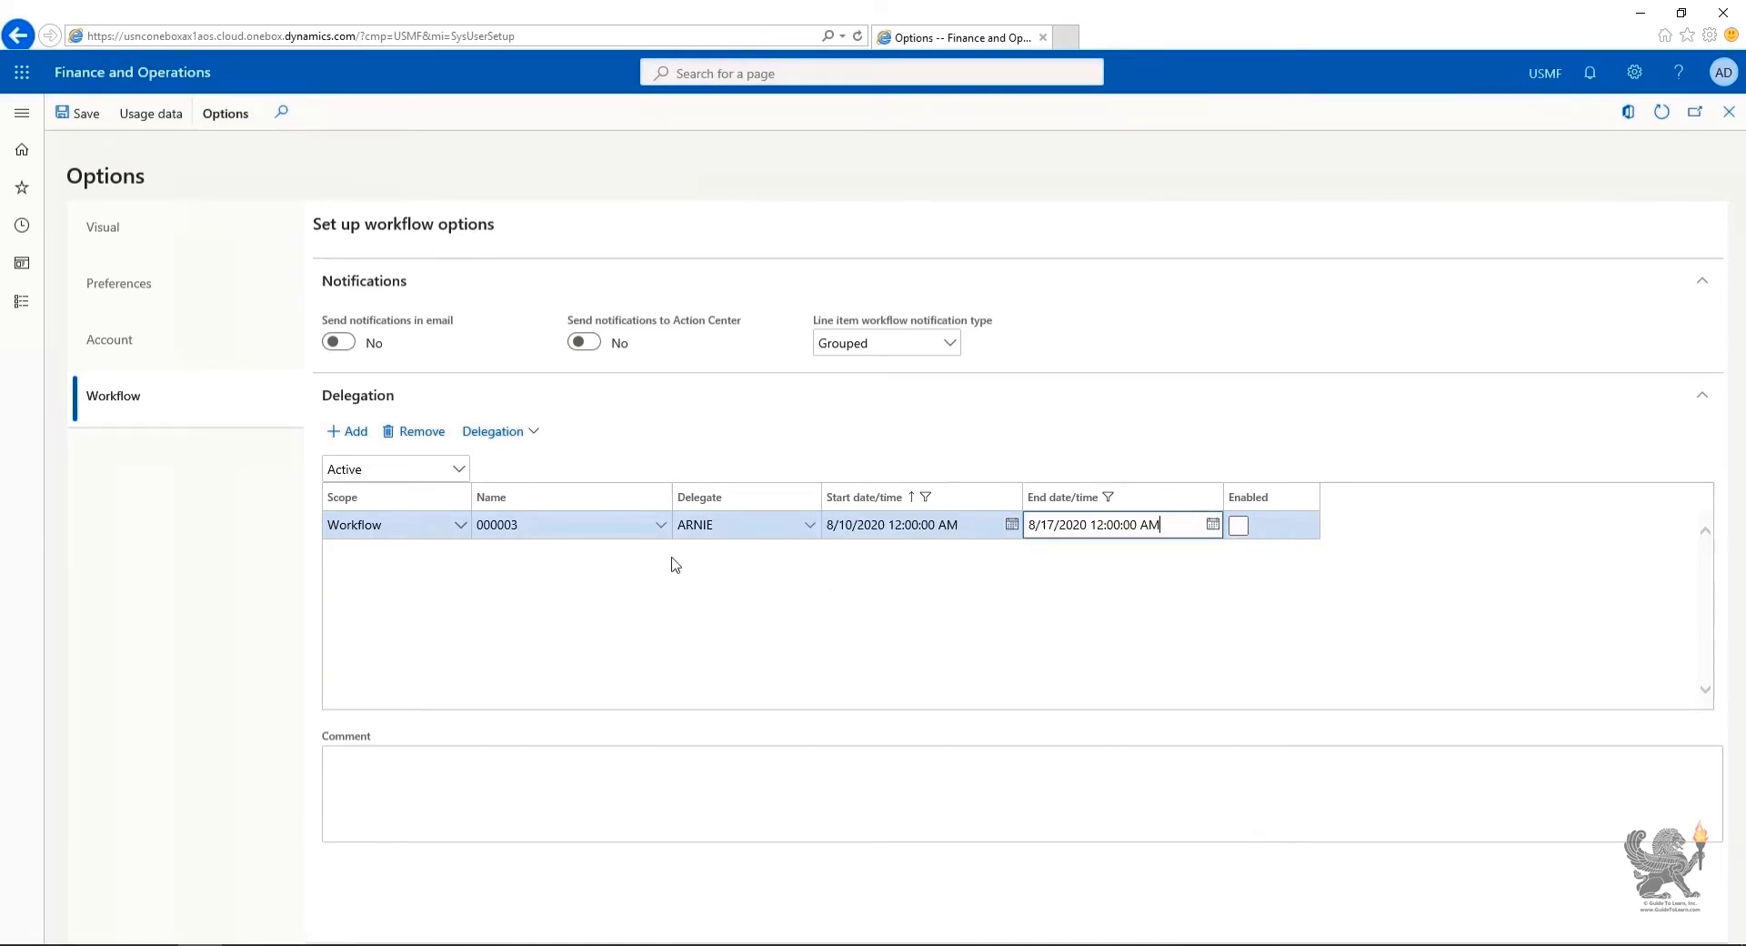
Step: Change the delegation row's scope to All and check its name field
{"action": "left_click", "coordinate": [461, 525]}
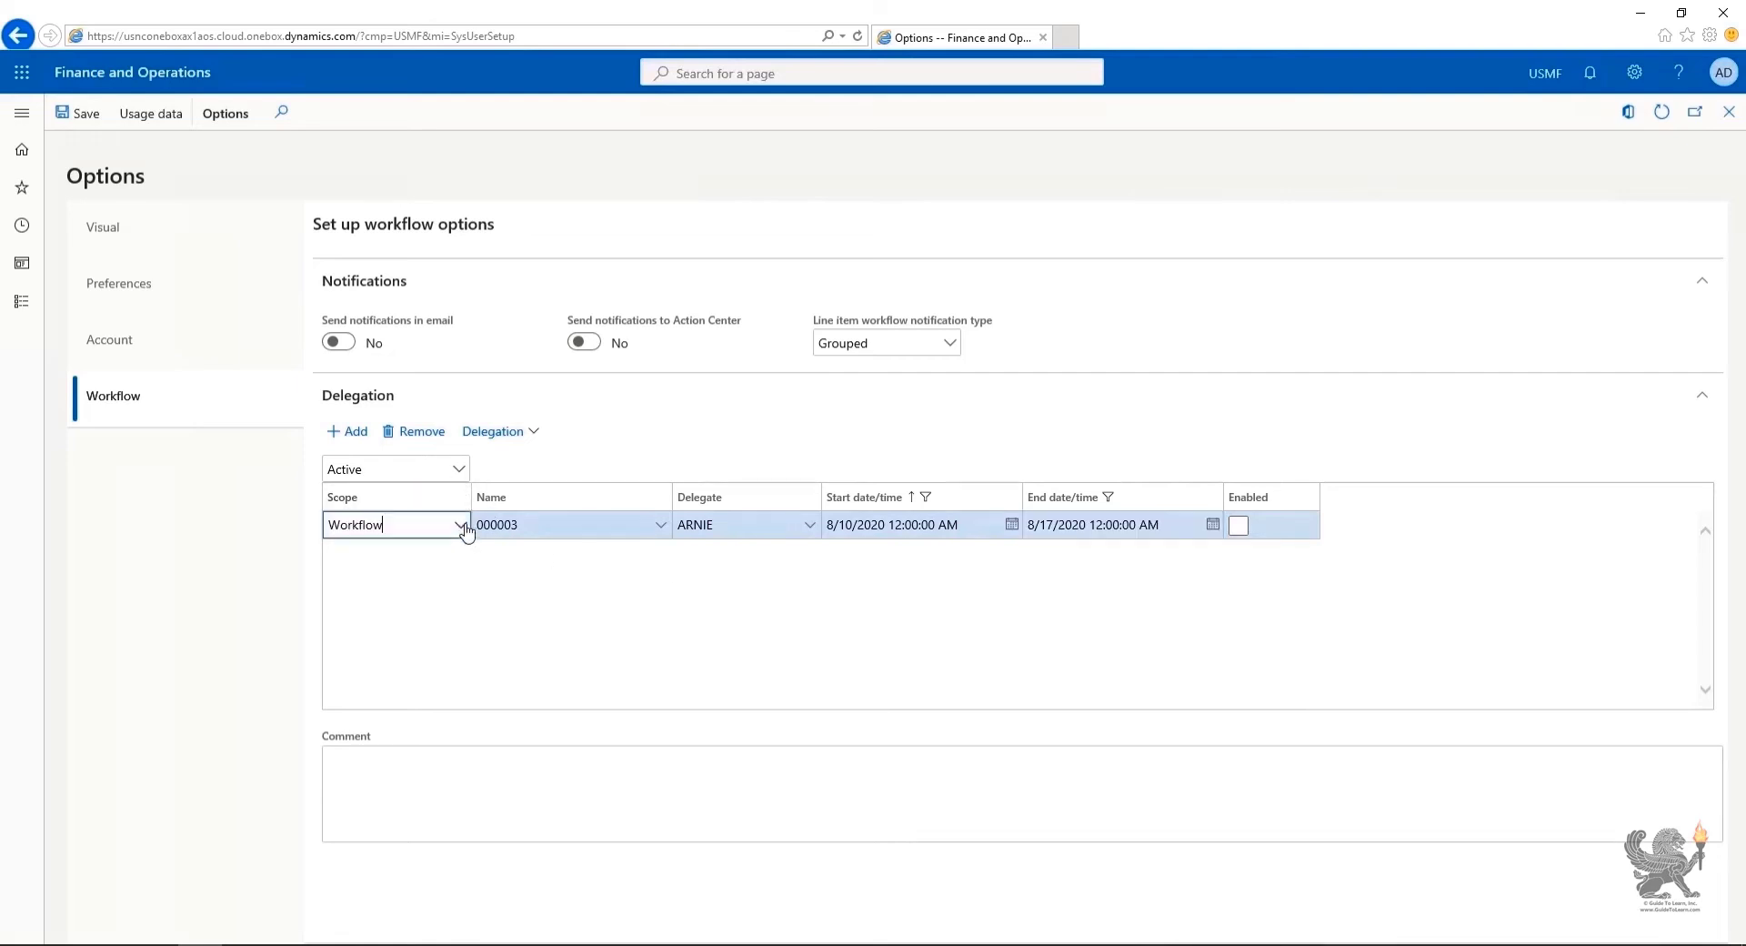
{"action": "left_click", "coordinate": [424, 559]}
{"action": "left_click", "coordinate": [657, 526]}
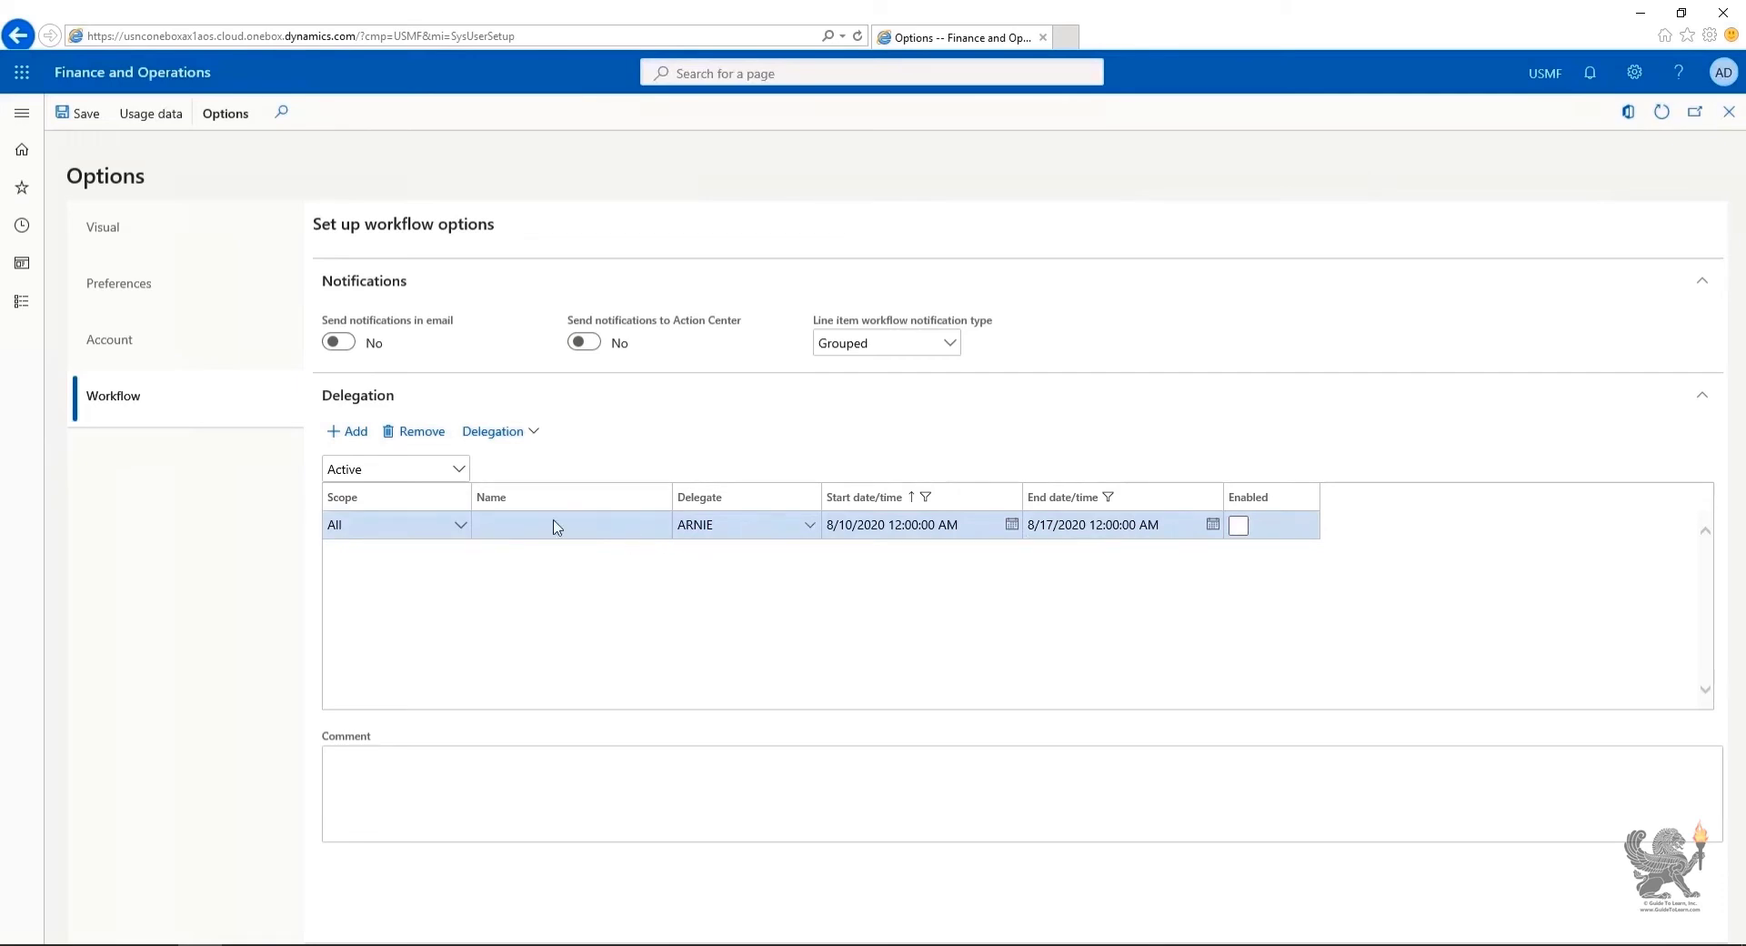
Step: Check the available delegation actions, then request deletion of the workflow delegation row and answer the confirmation
{"action": "left_click", "coordinate": [514, 438]}
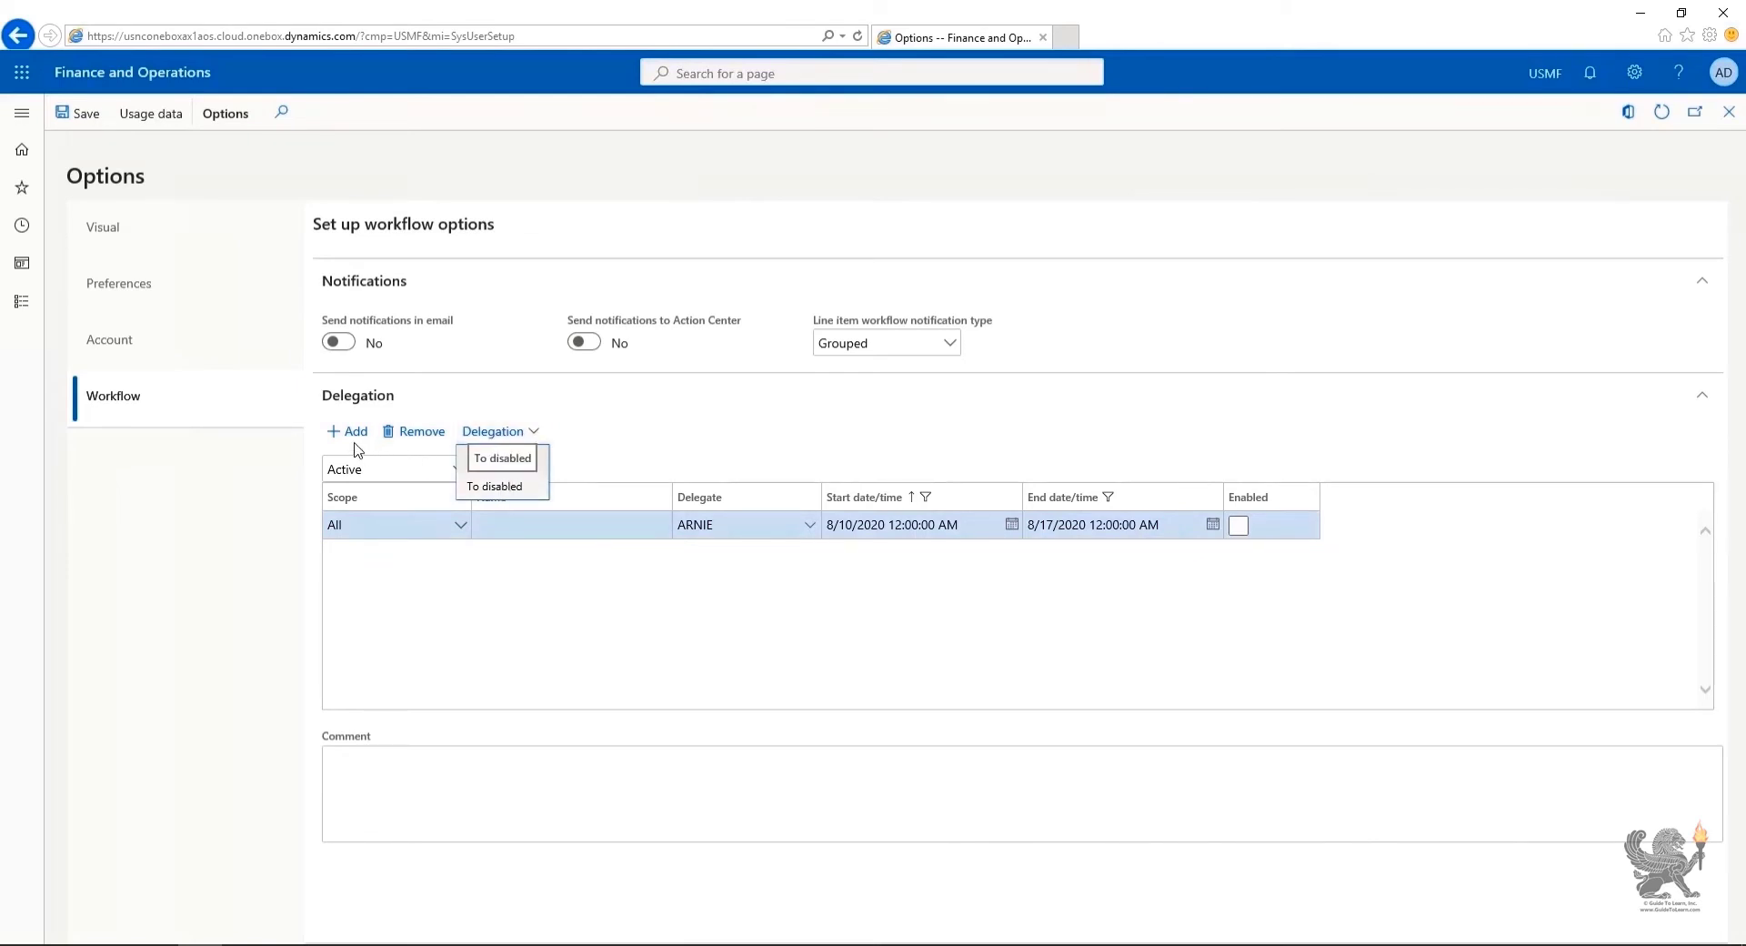
{"action": "left_click", "coordinate": [425, 445]}
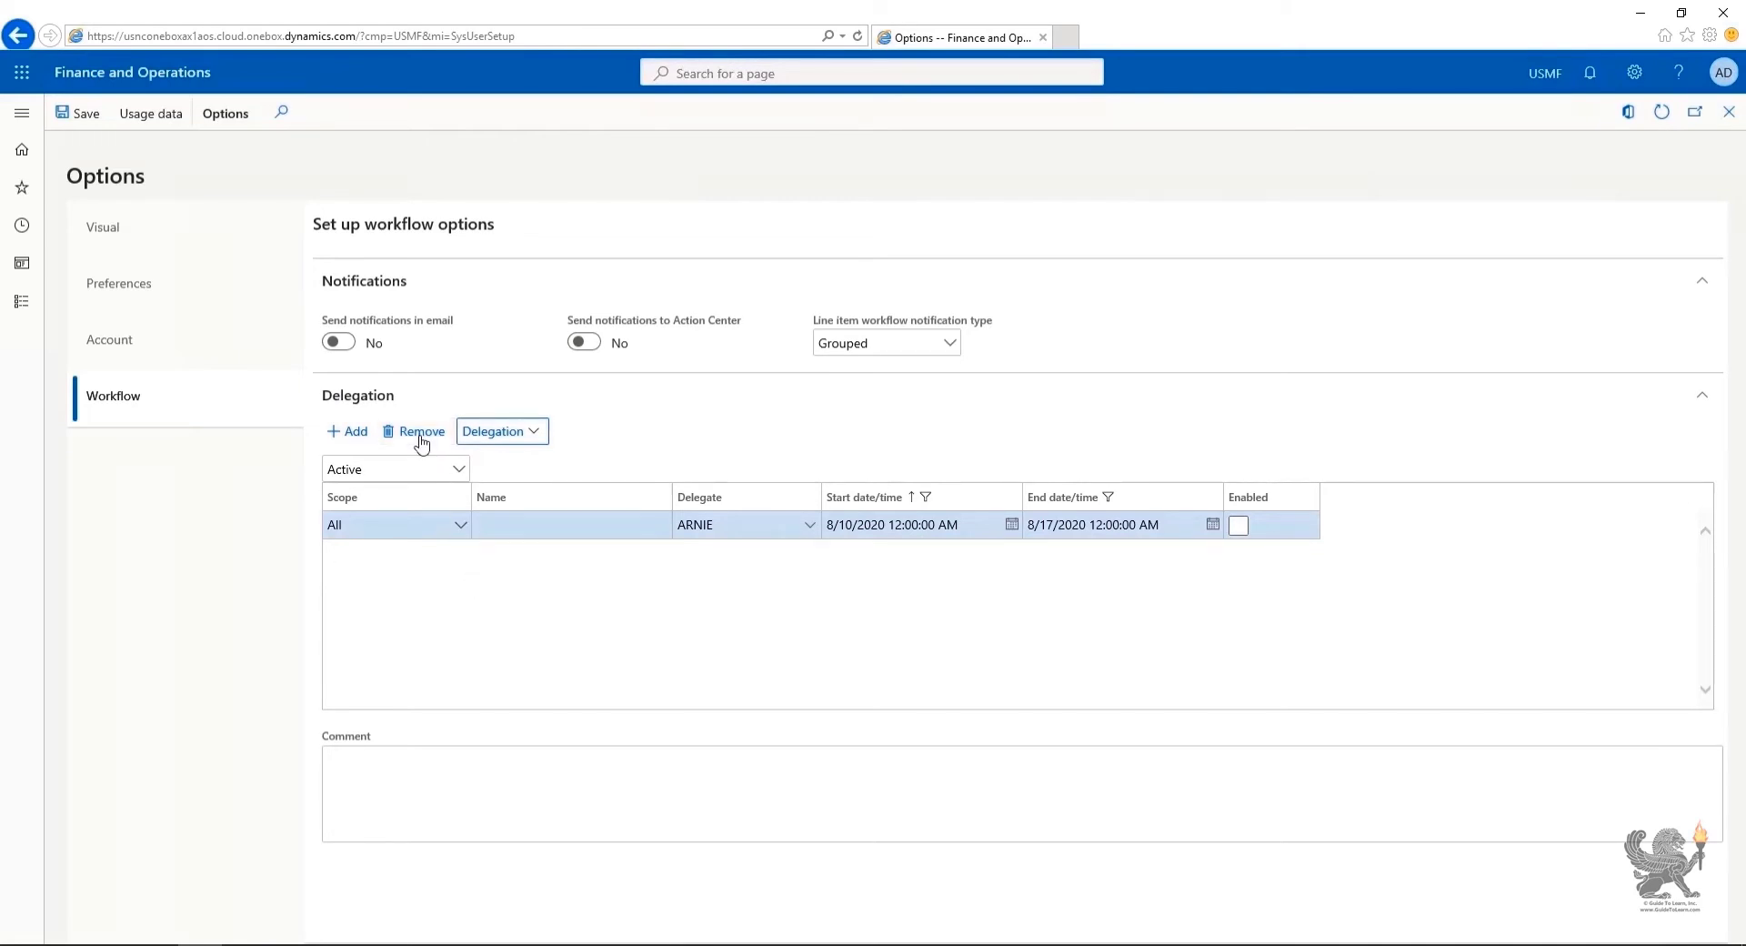
{"action": "left_click", "coordinate": [422, 442]}
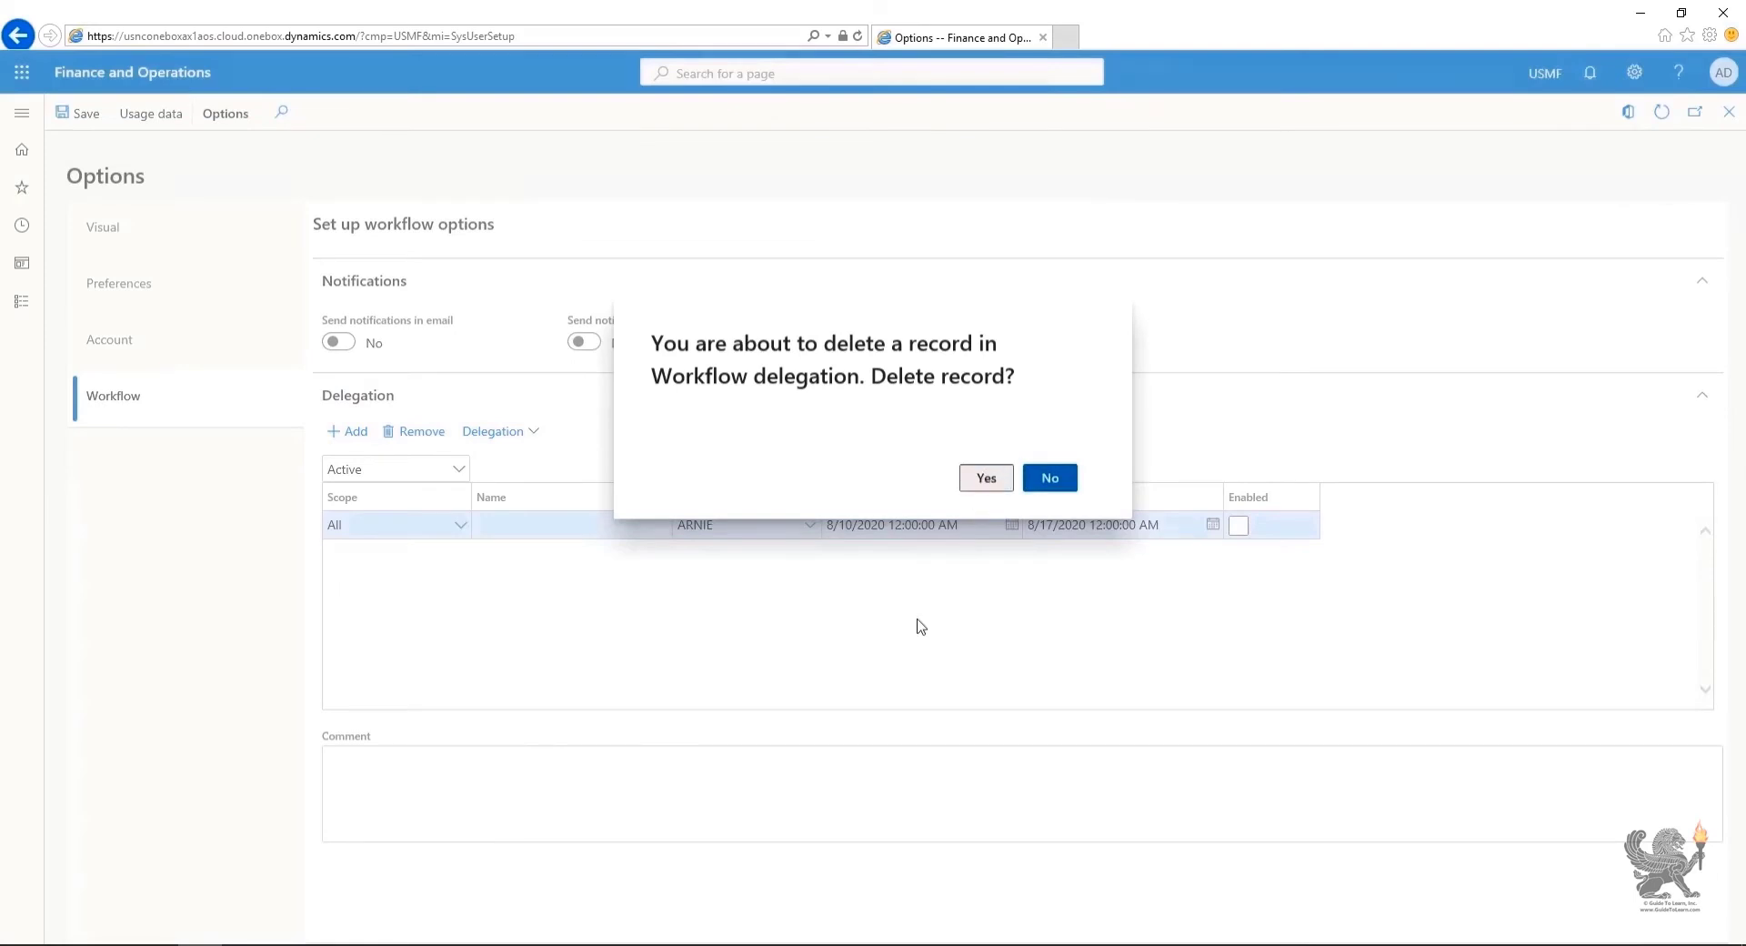
{"action": "key", "text": "Return"}
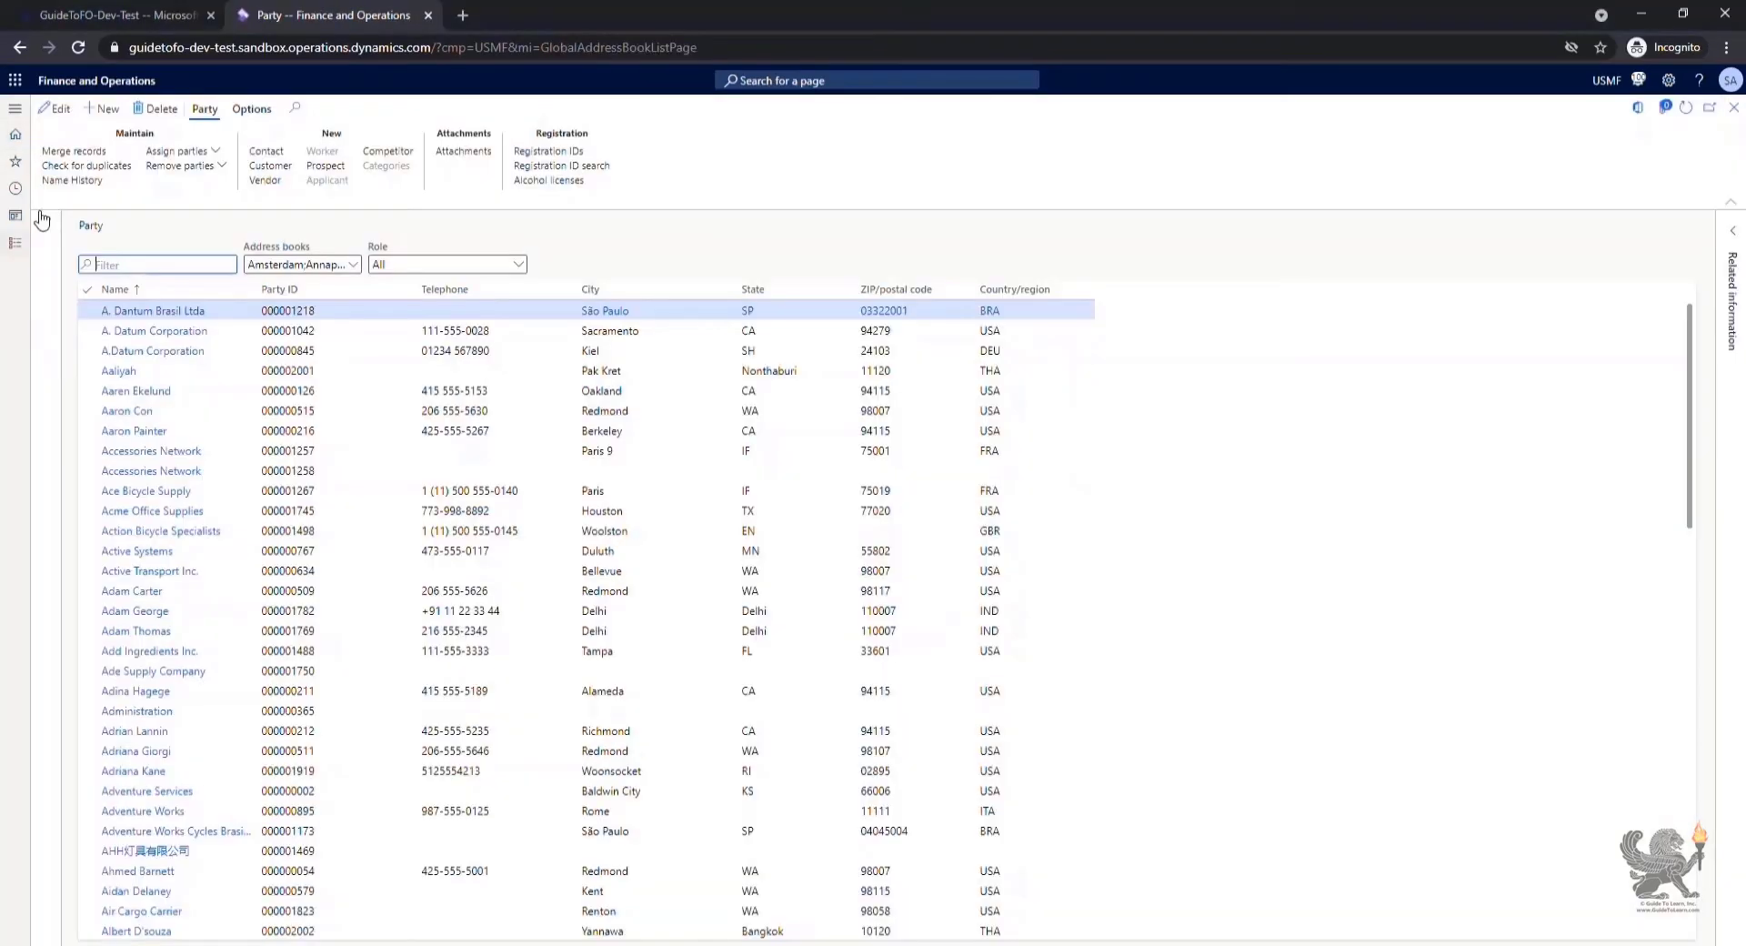
Step: Create a new Organization party record named Guide To GAB, and review its contact information and relationships sections
{"action": "left_click", "coordinate": [106, 111]}
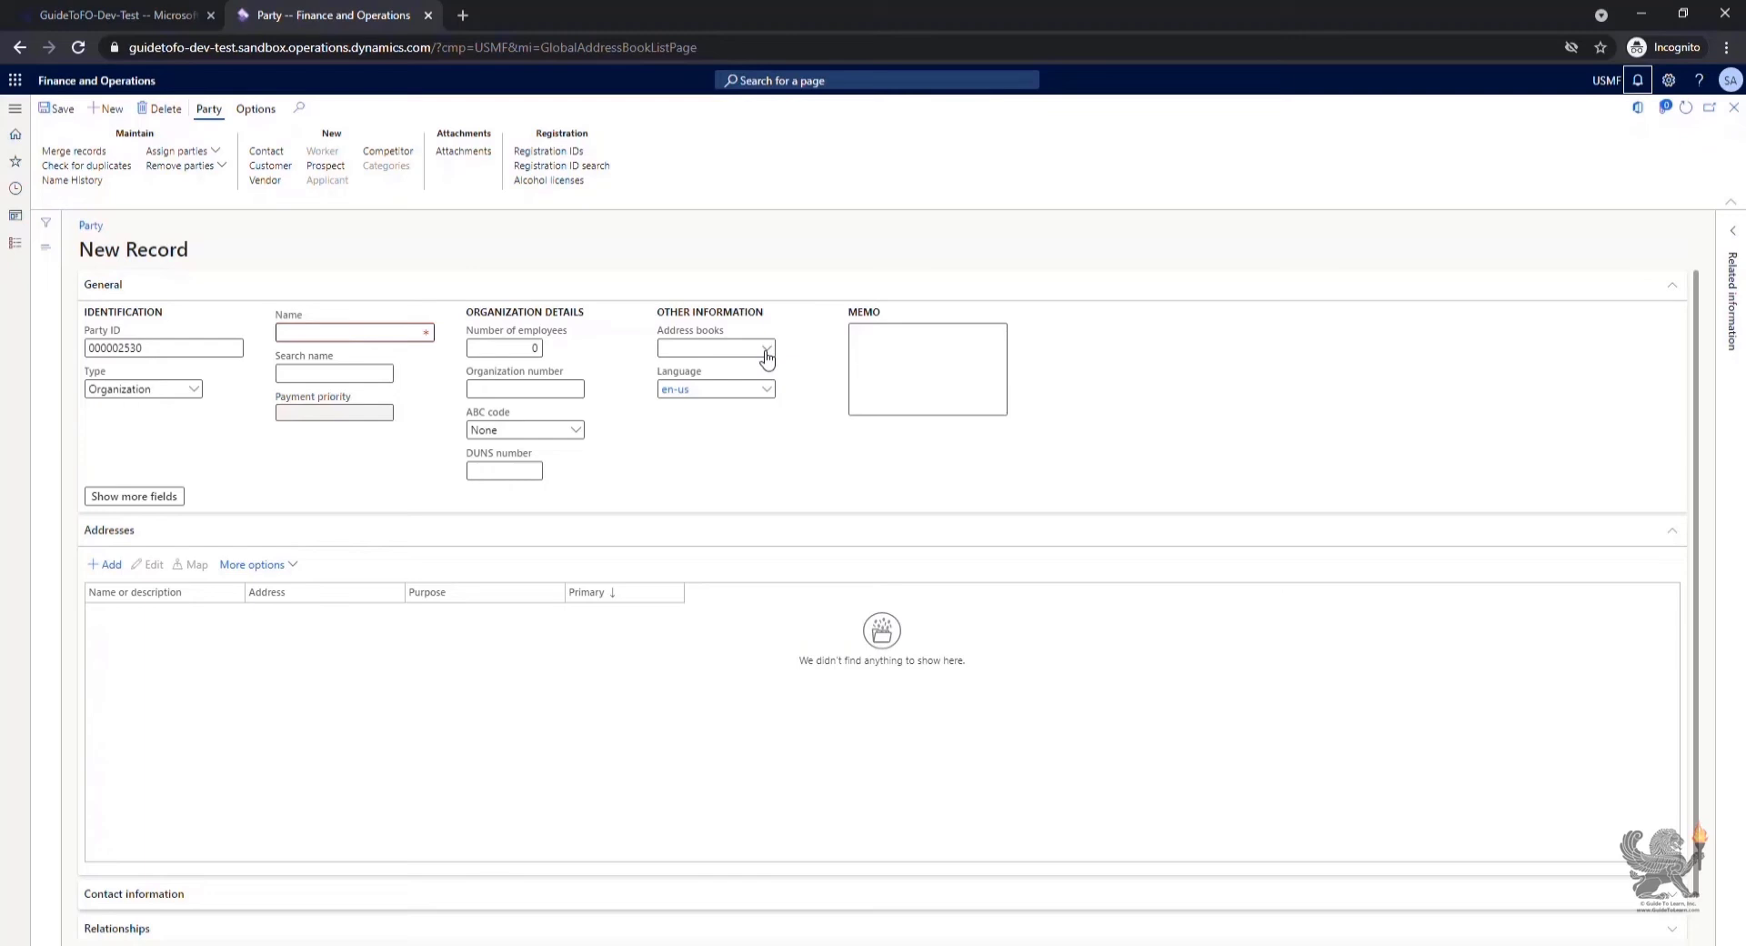
{"action": "left_click", "coordinate": [130, 568]}
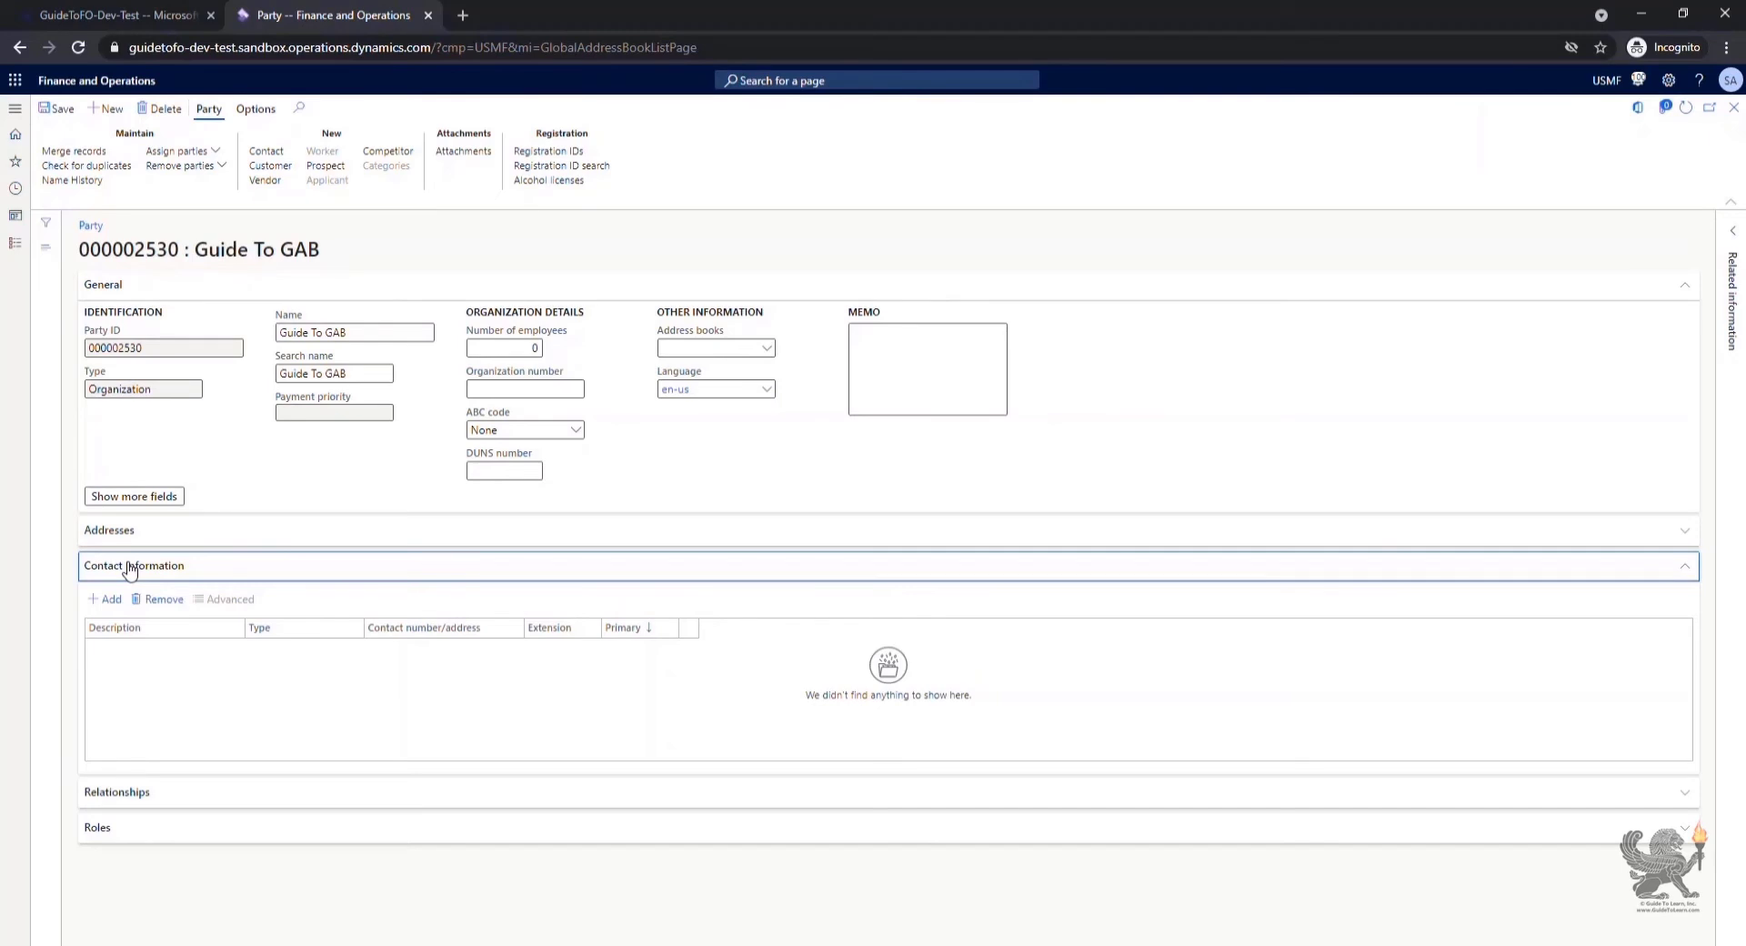
{"action": "left_click", "coordinate": [130, 567]}
{"action": "left_click", "coordinate": [135, 602]}
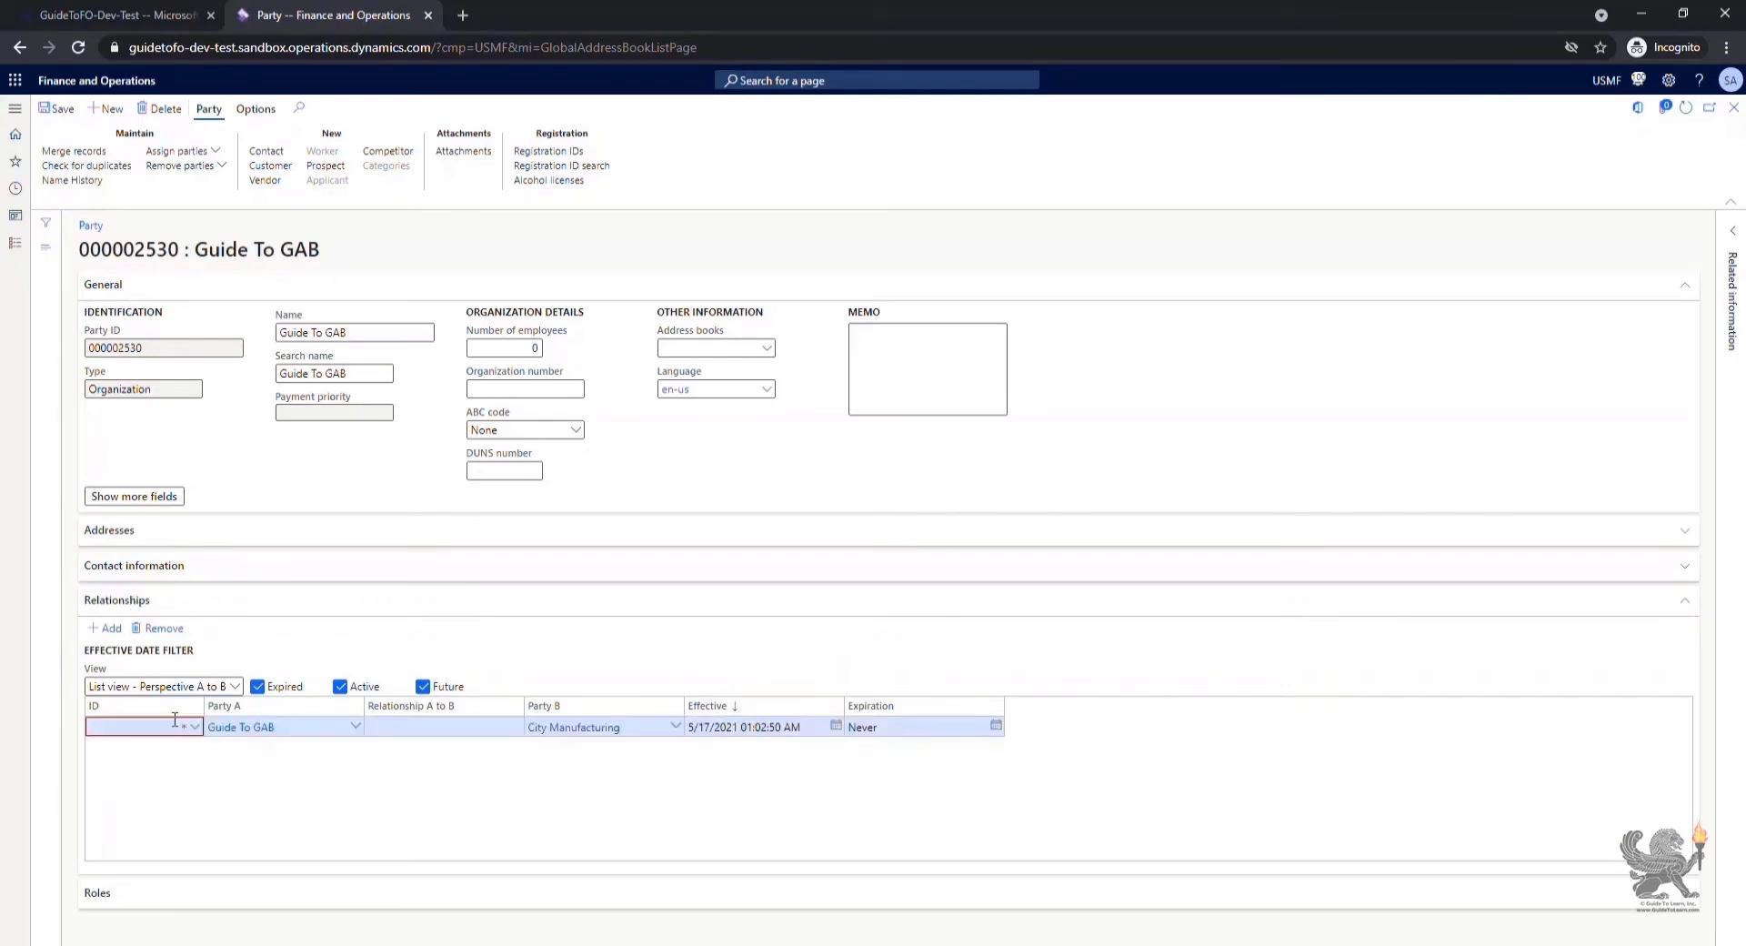
Step: Set the relationship ID between Guide To GAB and City Manufacturing to Subsidiary
{"action": "left_click", "coordinate": [193, 727]}
{"action": "left_click", "coordinate": [194, 727]}
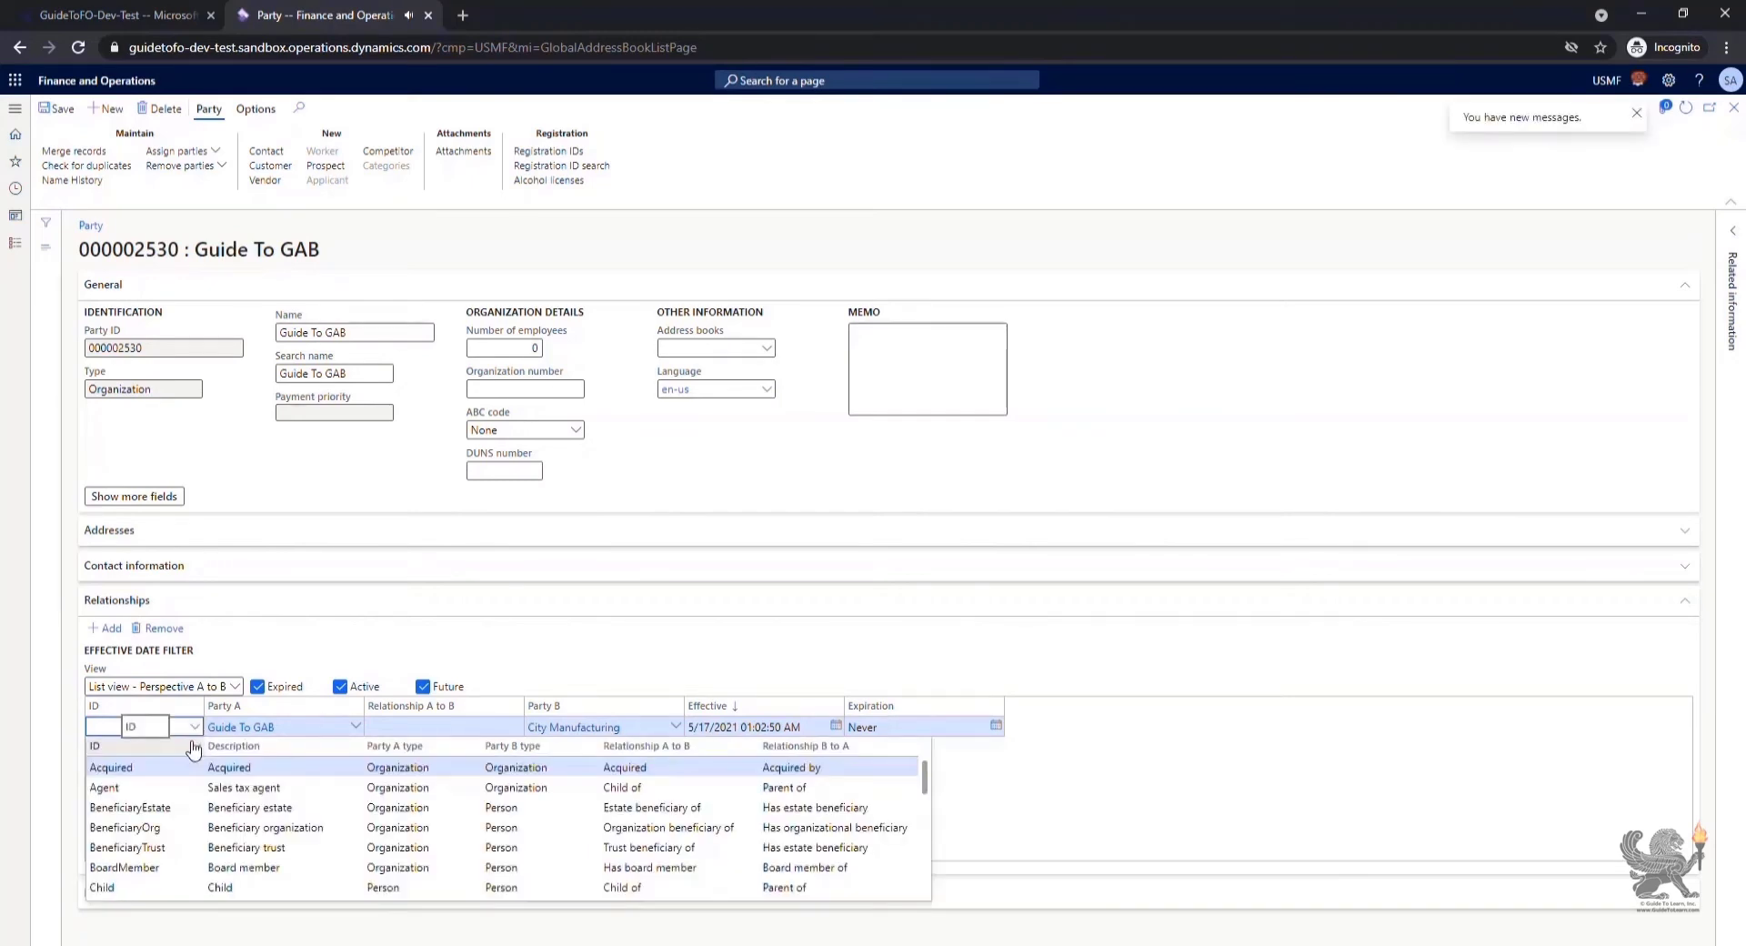
{"action": "scroll", "coordinate": [218, 788], "scroll_direction": "down", "scroll_amount": 10}
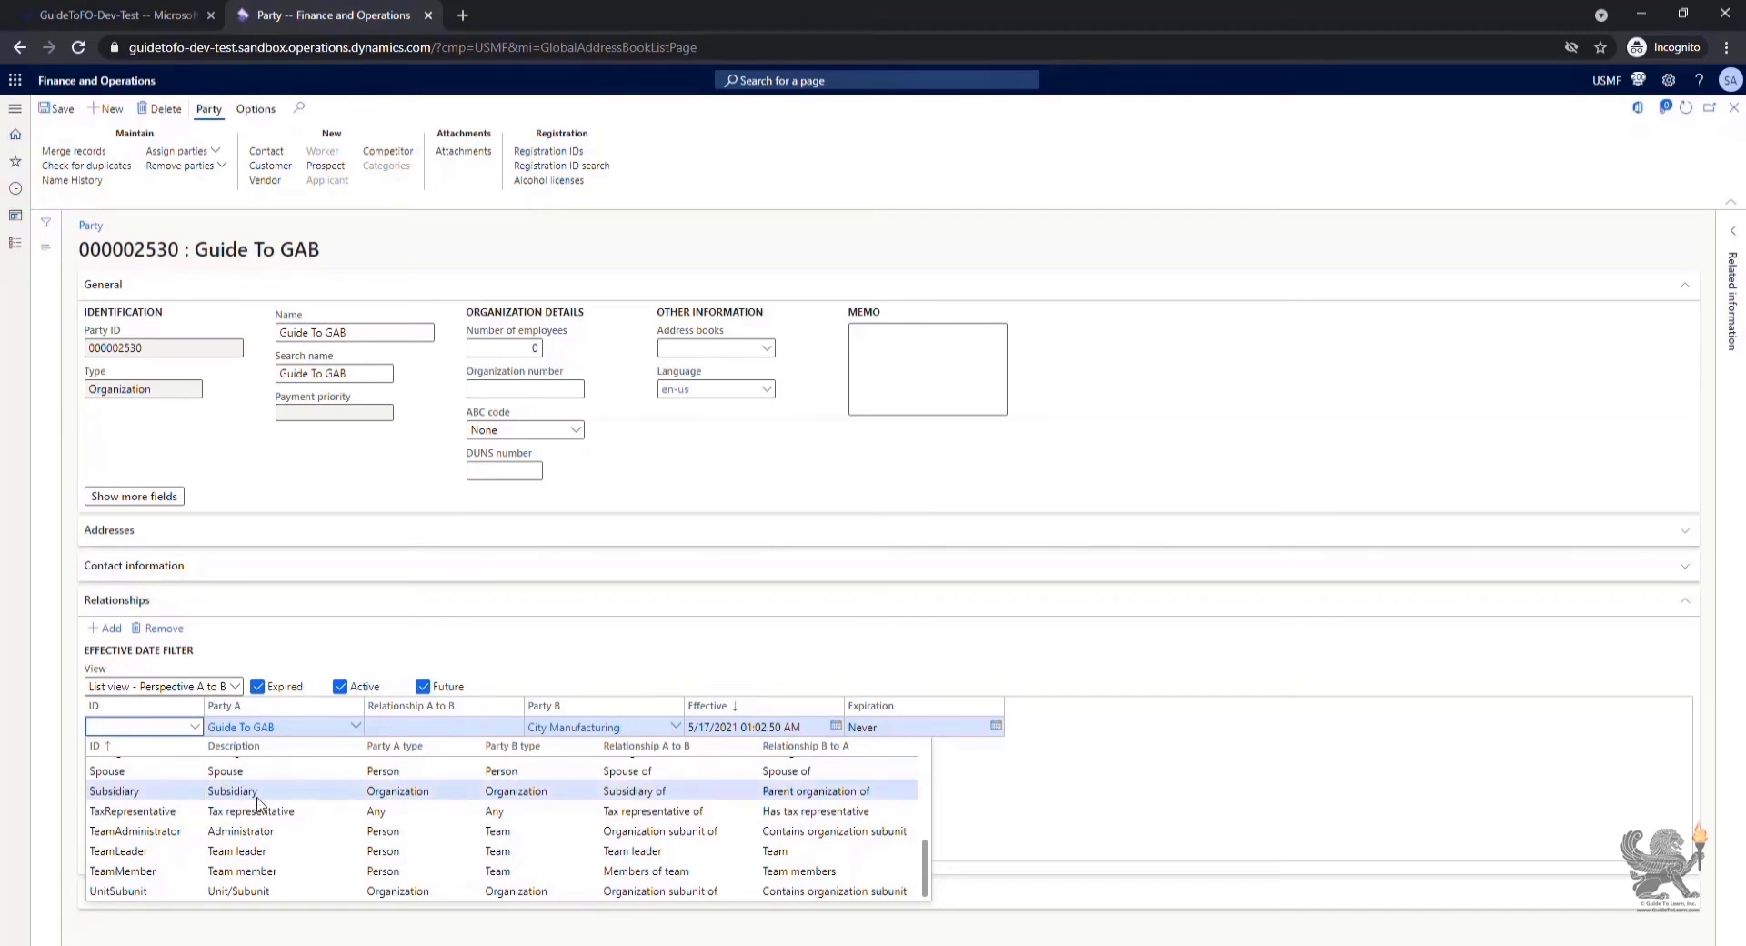
{"action": "left_click", "coordinate": [259, 795]}
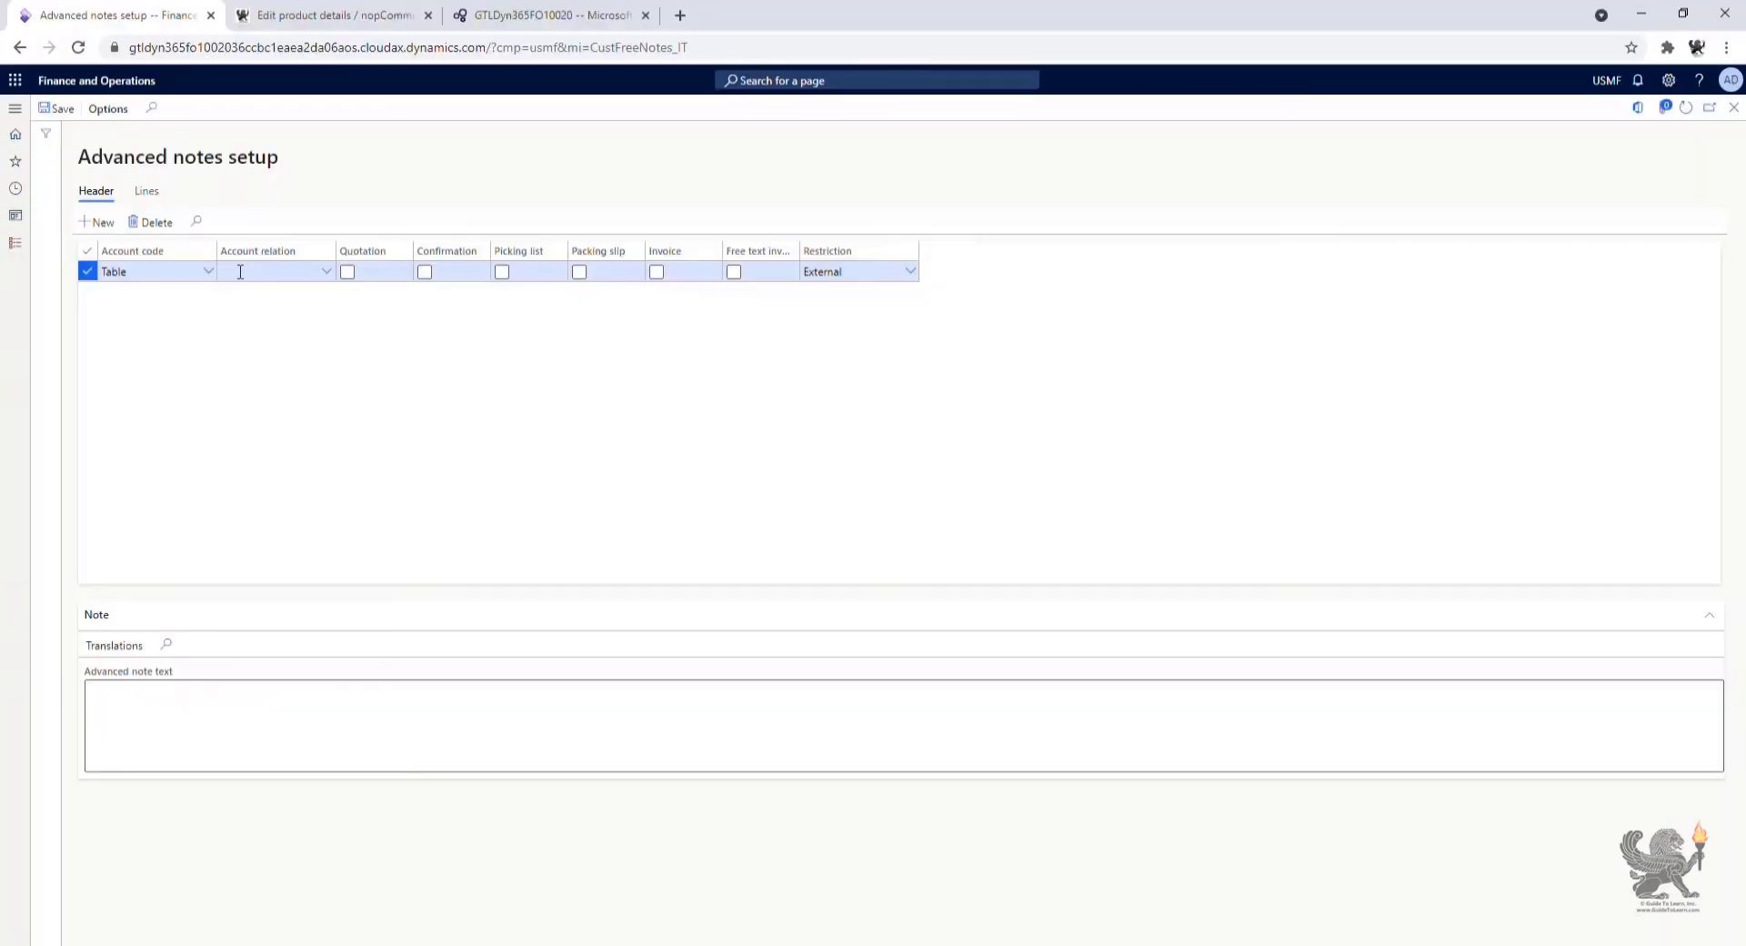
Step: Change the header note's account code to Group and check the available account relations
{"action": "left_click", "coordinate": [209, 271]}
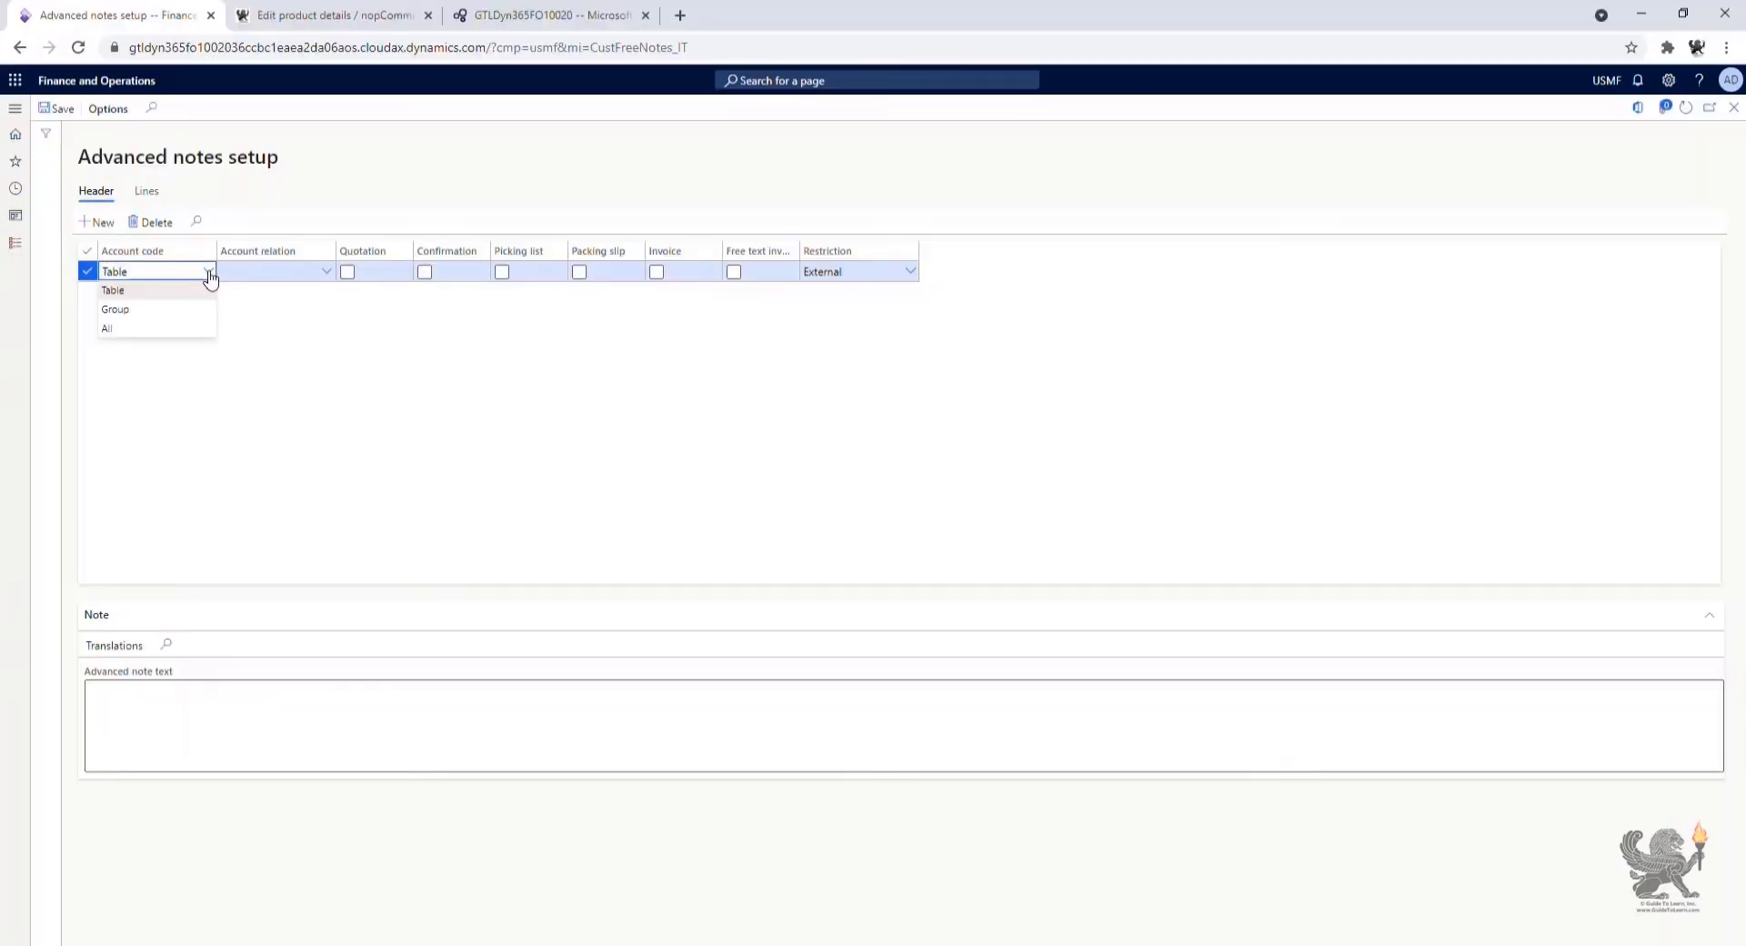
{"action": "left_click", "coordinate": [192, 312]}
{"action": "left_click", "coordinate": [328, 271]}
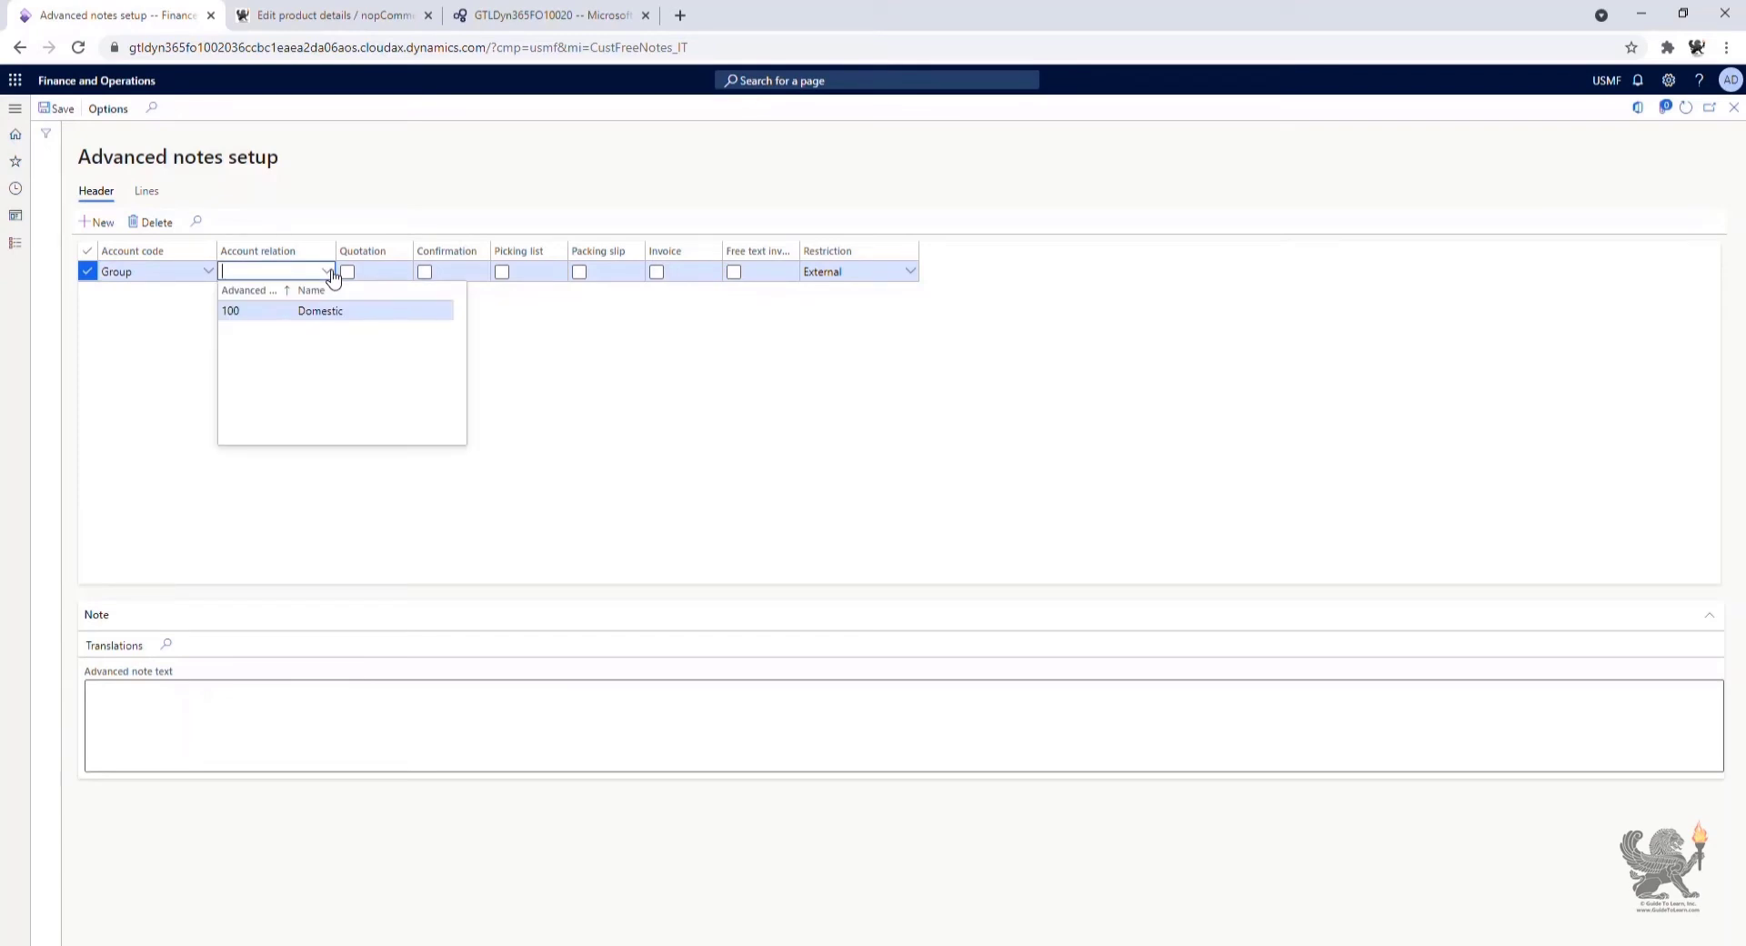
{"action": "left_click", "coordinate": [331, 274]}
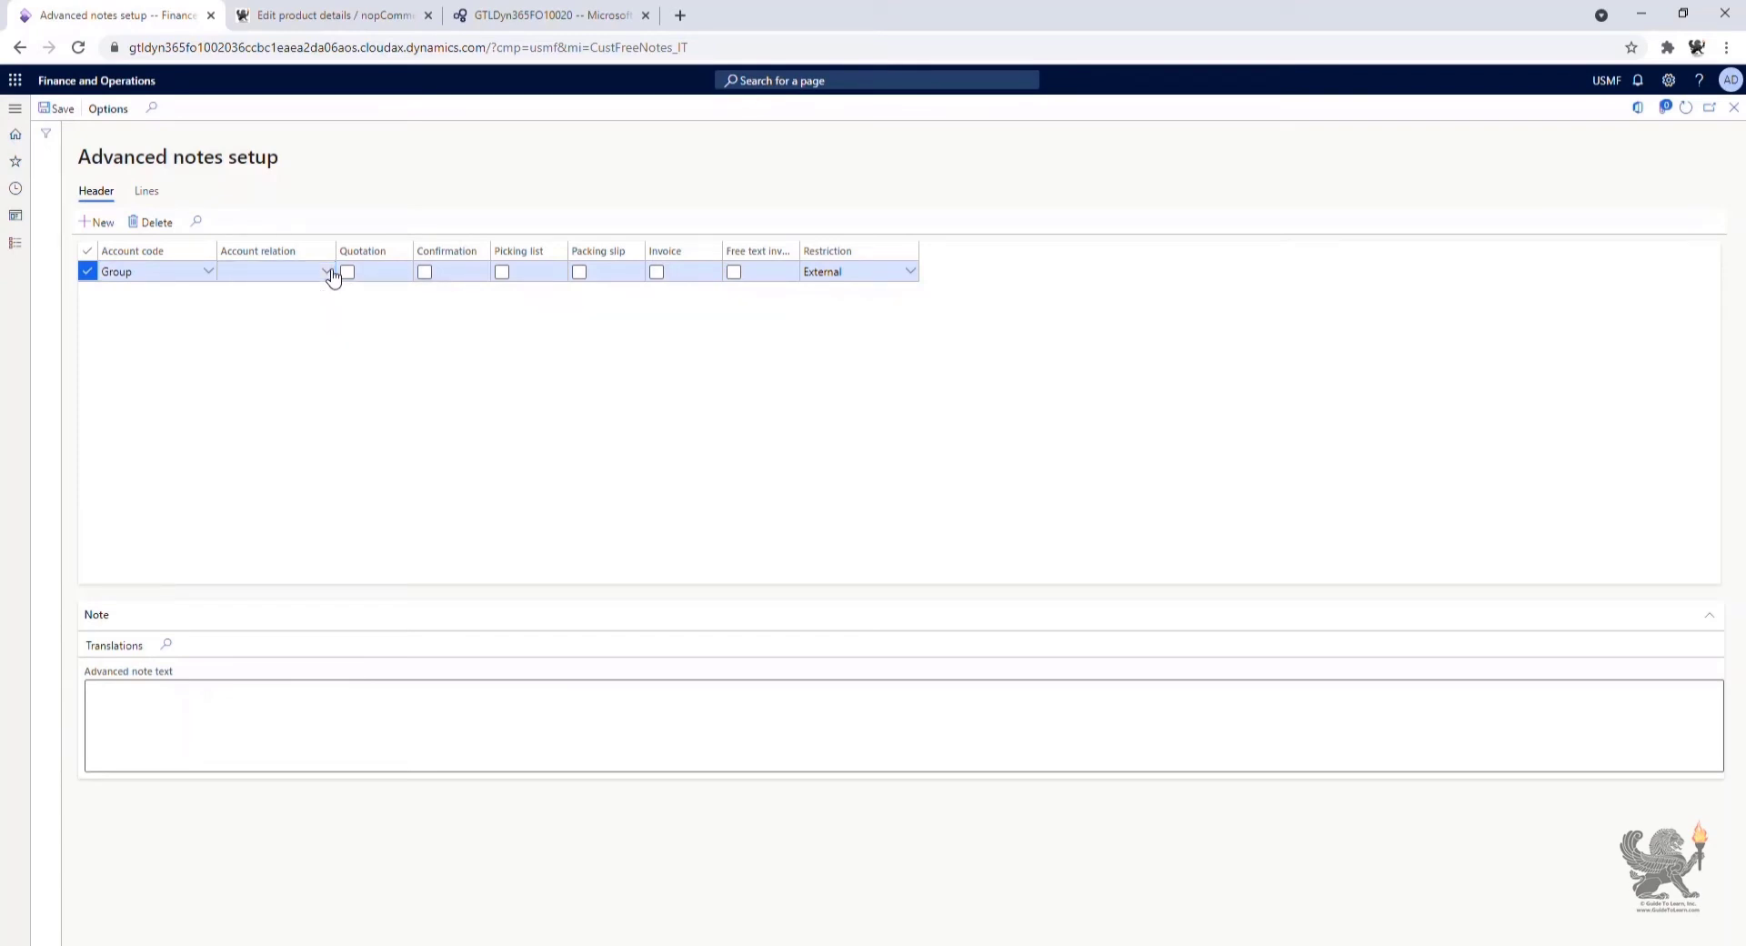
Step: Set the header note's account code to All and enter the note text "This is a sample note"
{"action": "left_click", "coordinate": [208, 273]}
{"action": "left_click", "coordinate": [181, 330]}
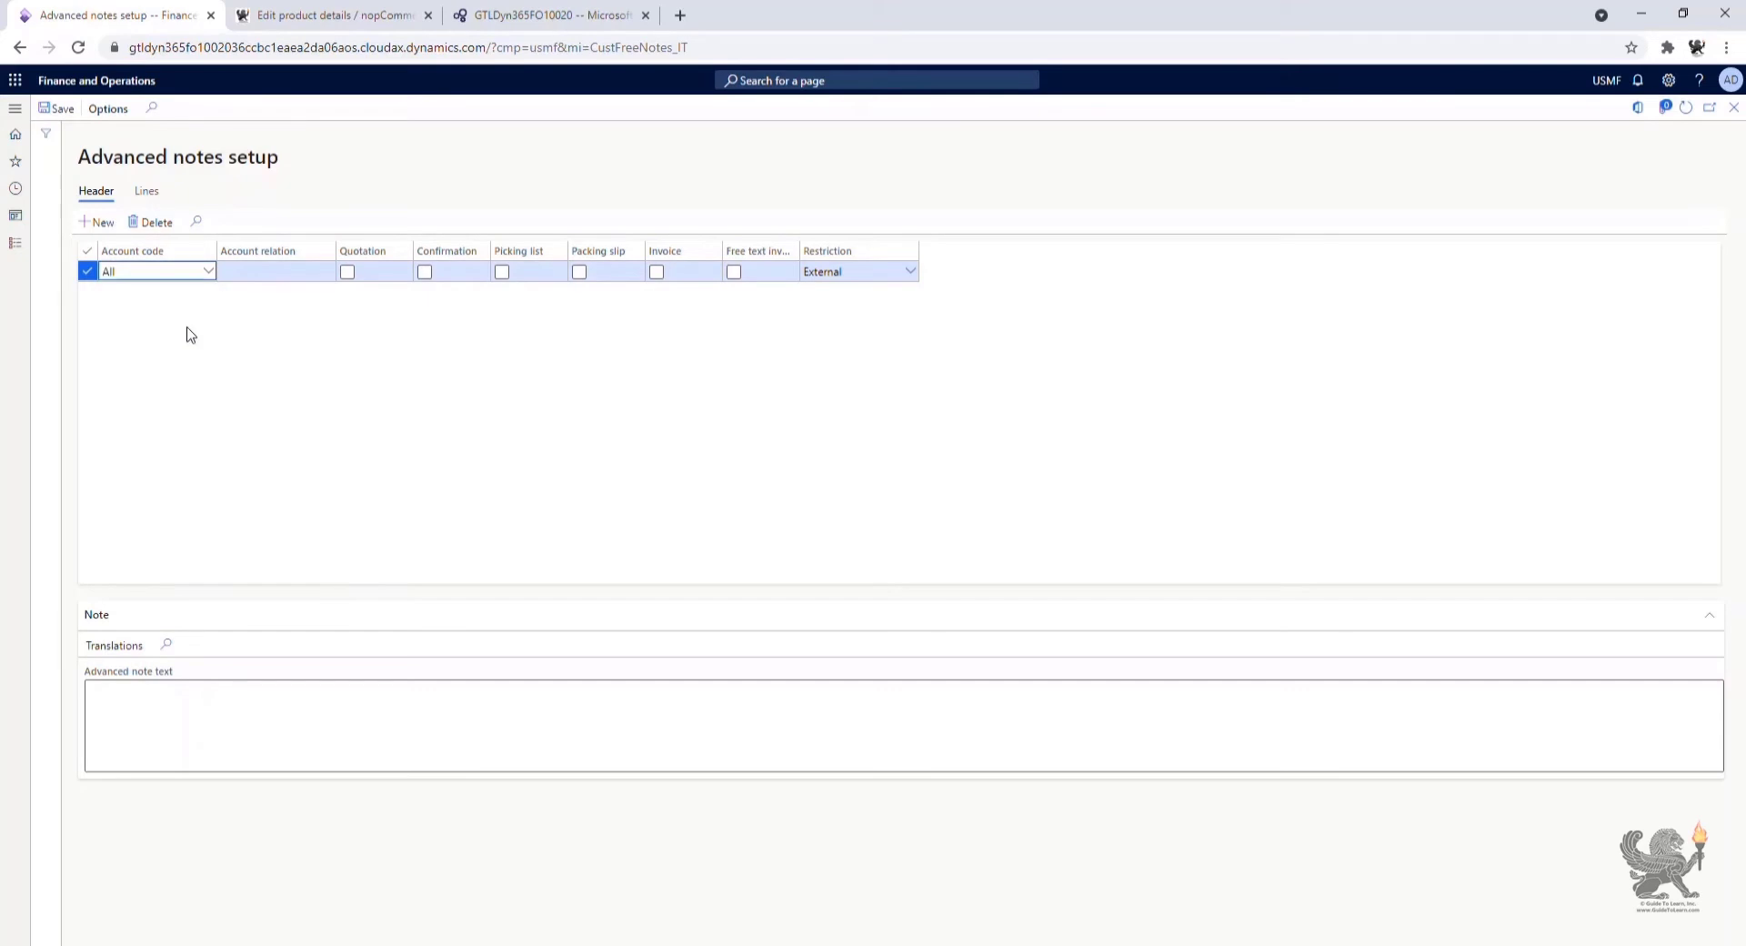
{"action": "left_click", "coordinate": [167, 721]}
{"action": "type", "text": "This is a sample note"}
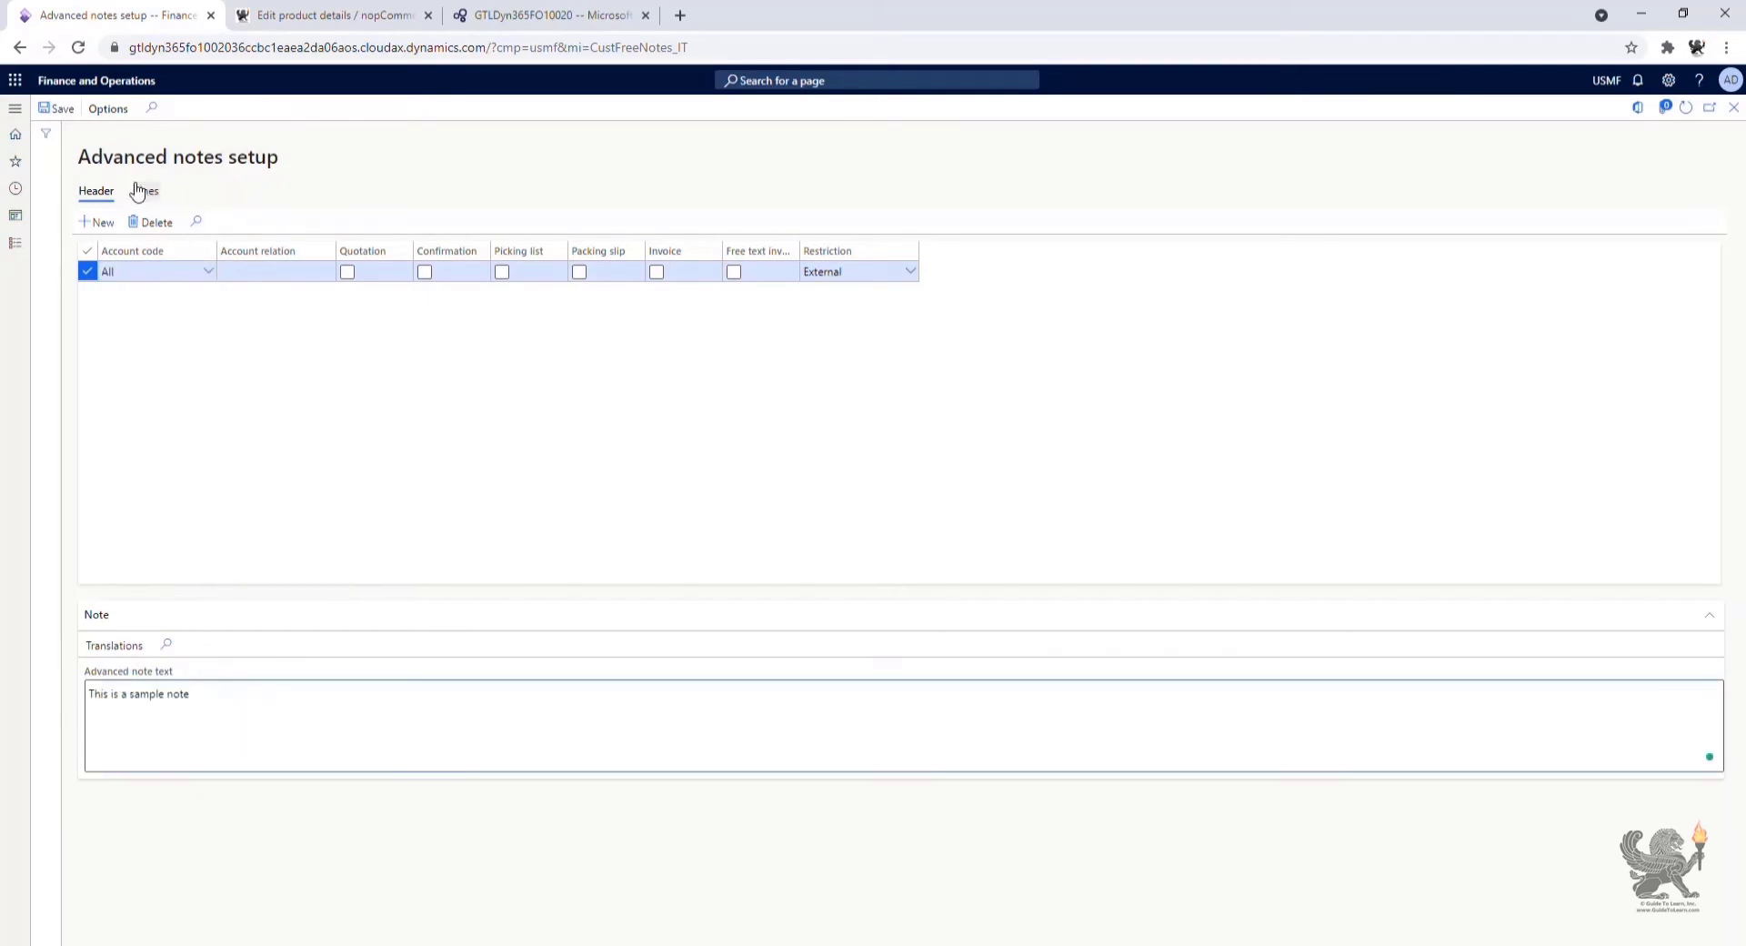
Step: Add a line-level advanced note with account code Table and account relation US-001
{"action": "left_click", "coordinate": [146, 191]}
{"action": "left_click", "coordinate": [98, 222]}
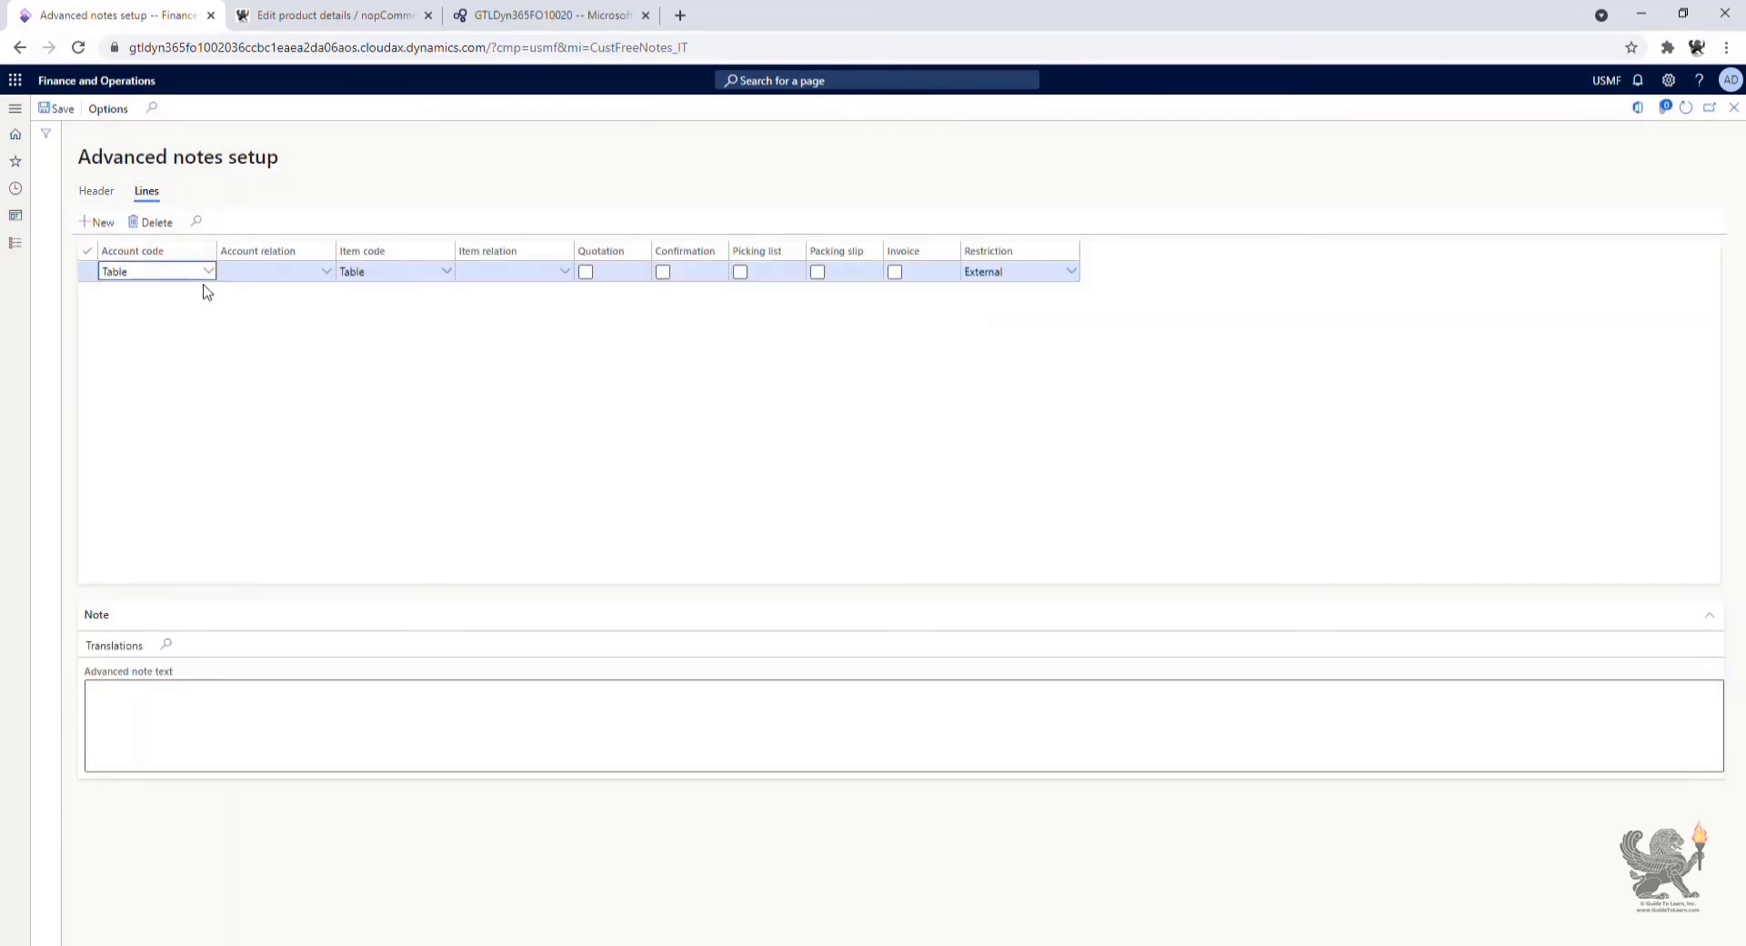
{"action": "left_click", "coordinate": [206, 273]}
{"action": "left_click", "coordinate": [202, 300]}
{"action": "left_click", "coordinate": [327, 275]}
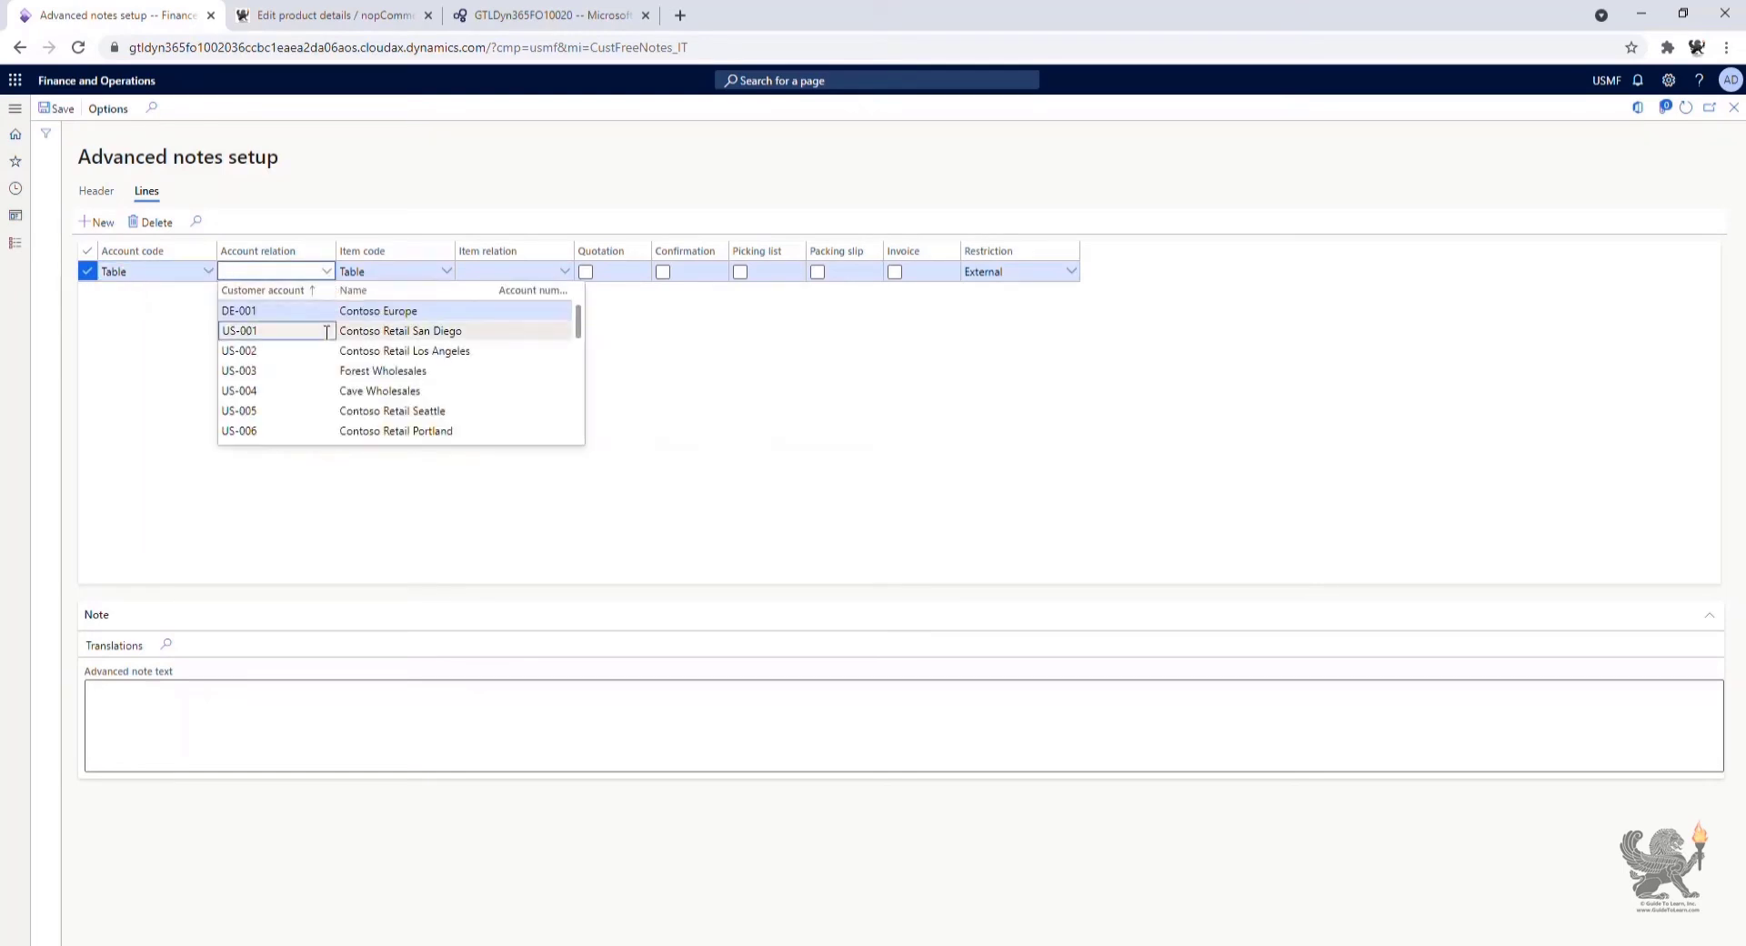
{"action": "left_click", "coordinate": [330, 331]}
Step: Check the line note's item relations for the Table and Group item codes, then set the item code to All
{"action": "left_click", "coordinate": [561, 274]}
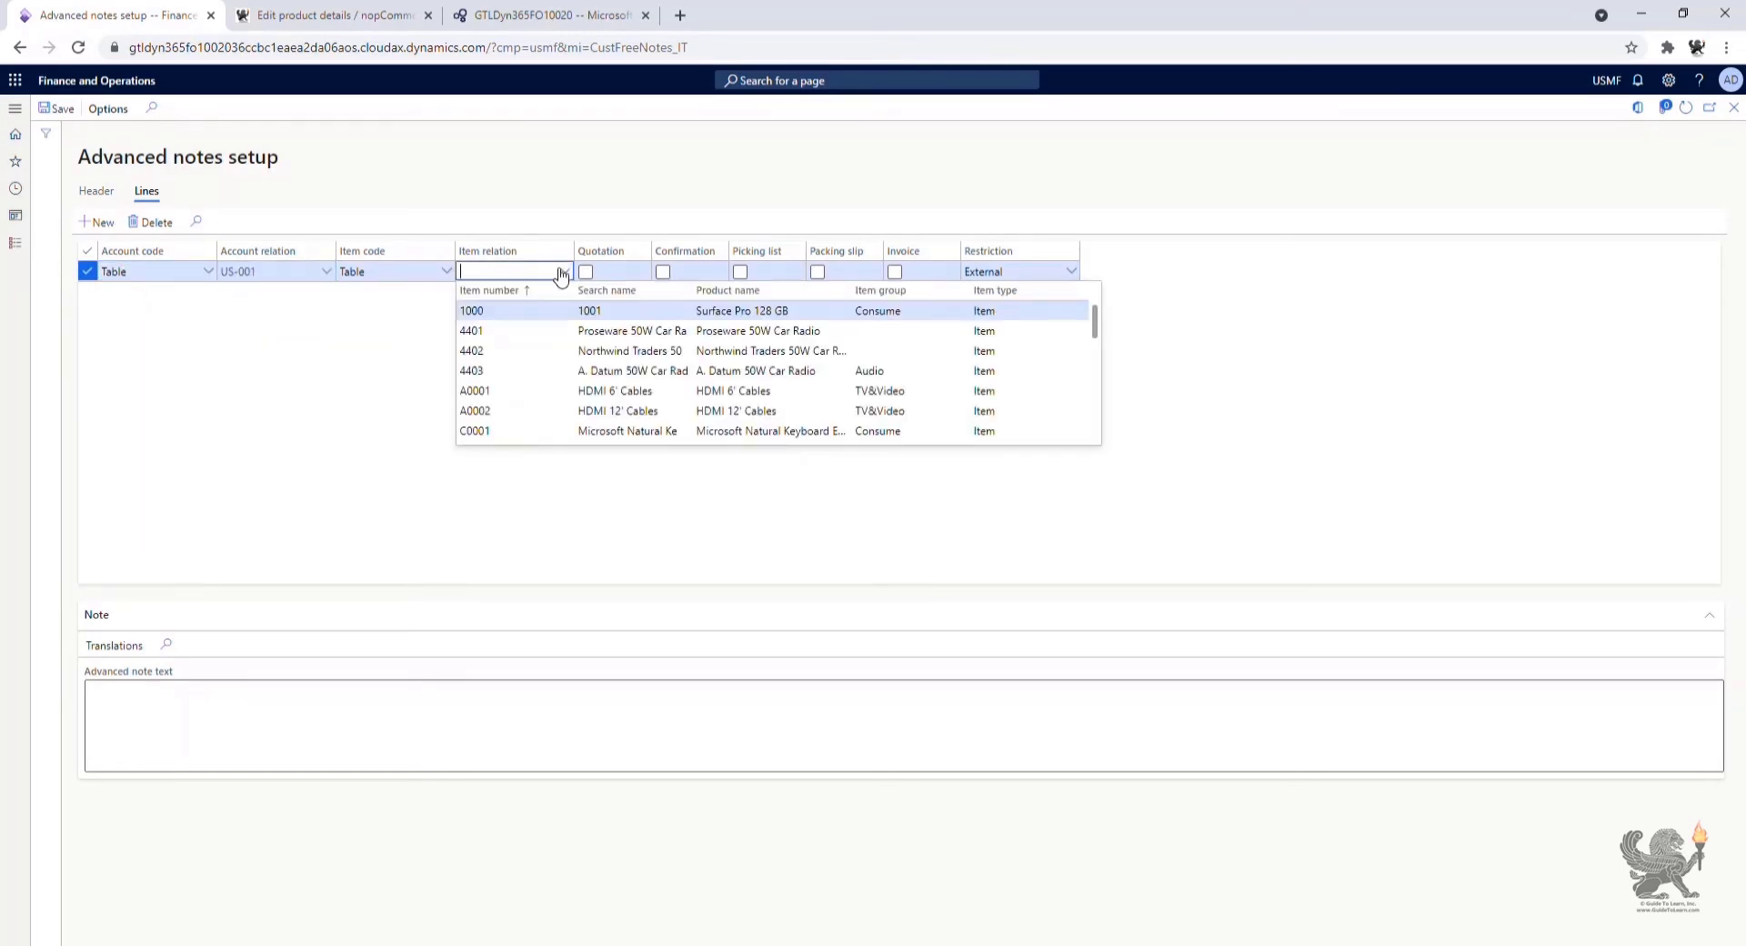
{"action": "left_click", "coordinate": [561, 275]}
{"action": "left_click", "coordinate": [447, 271]}
{"action": "left_click", "coordinate": [421, 311]}
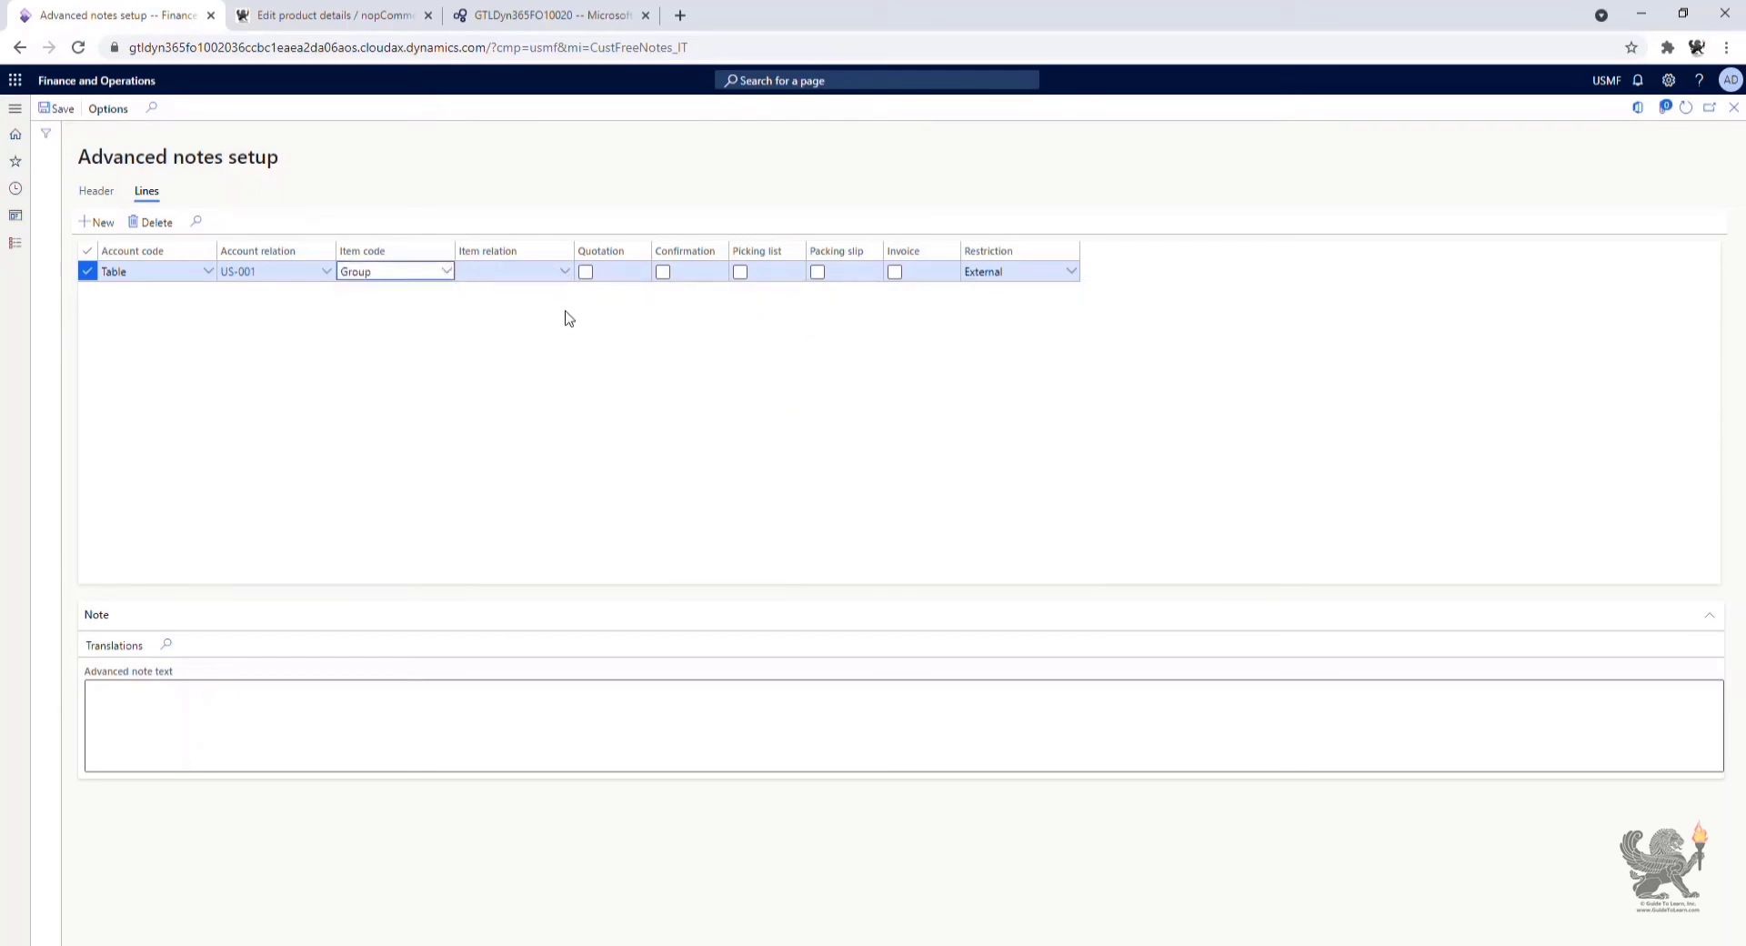
{"action": "left_click", "coordinate": [566, 271]}
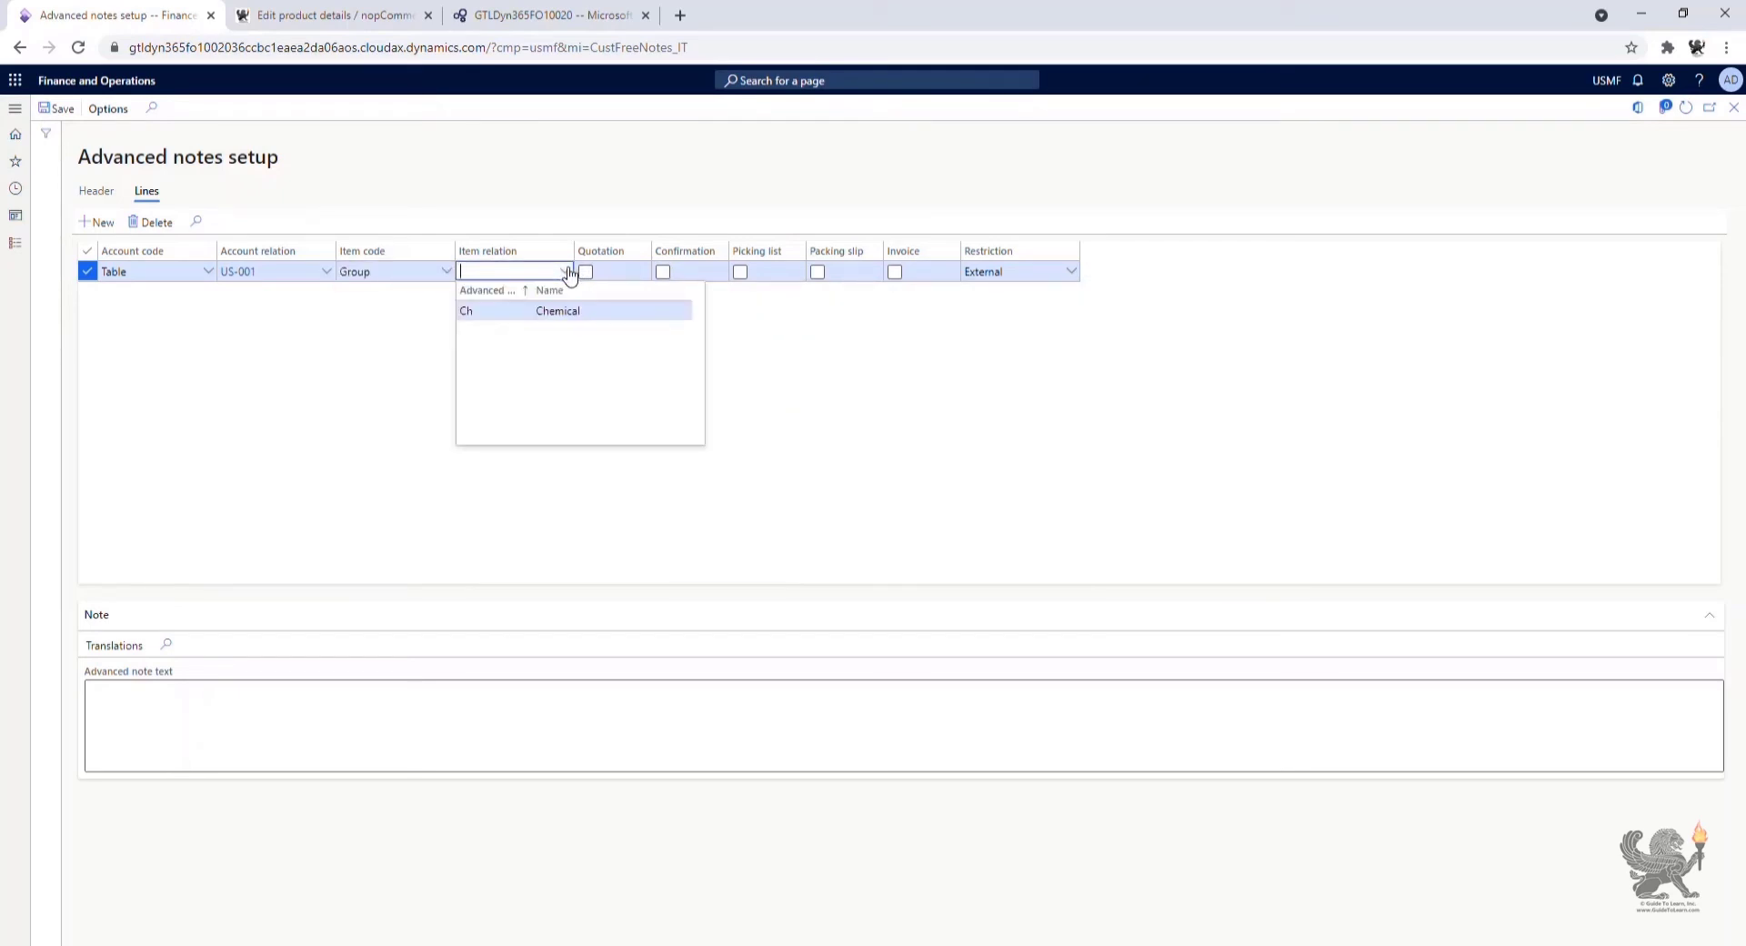
{"action": "left_click", "coordinate": [565, 272]}
{"action": "left_click", "coordinate": [447, 271]}
{"action": "left_click", "coordinate": [411, 331]}
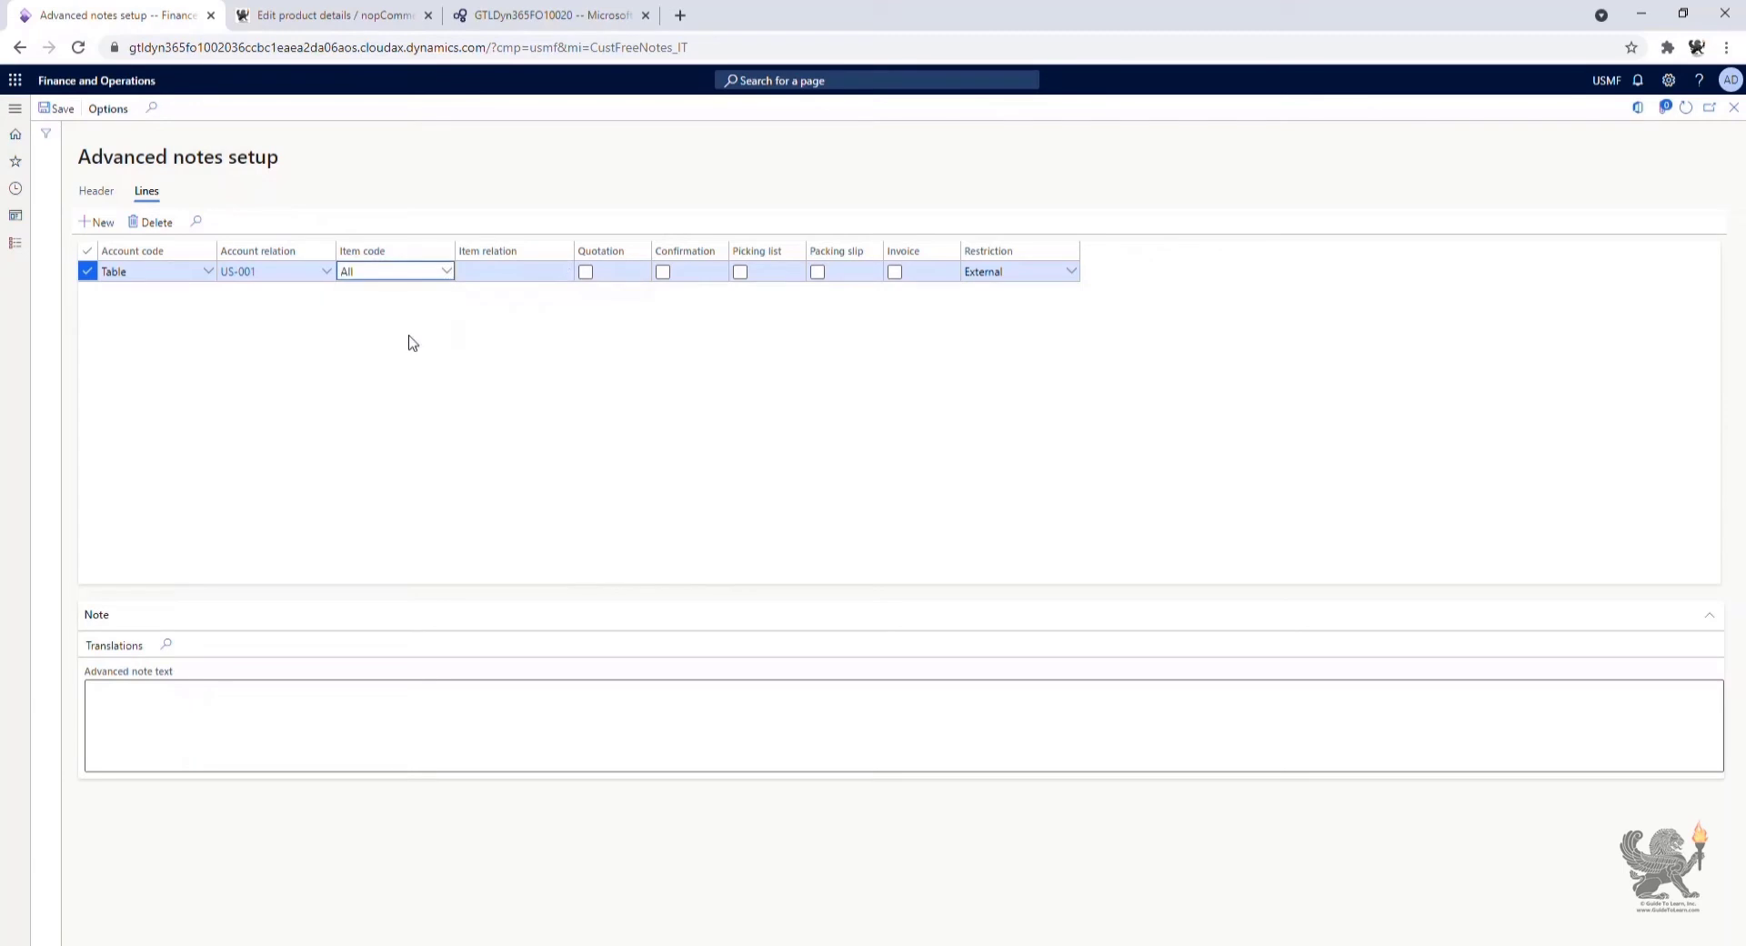
Step: Delete the line-level advanced note and the header advanced note, confirming the deletion
{"action": "left_click", "coordinate": [151, 222]}
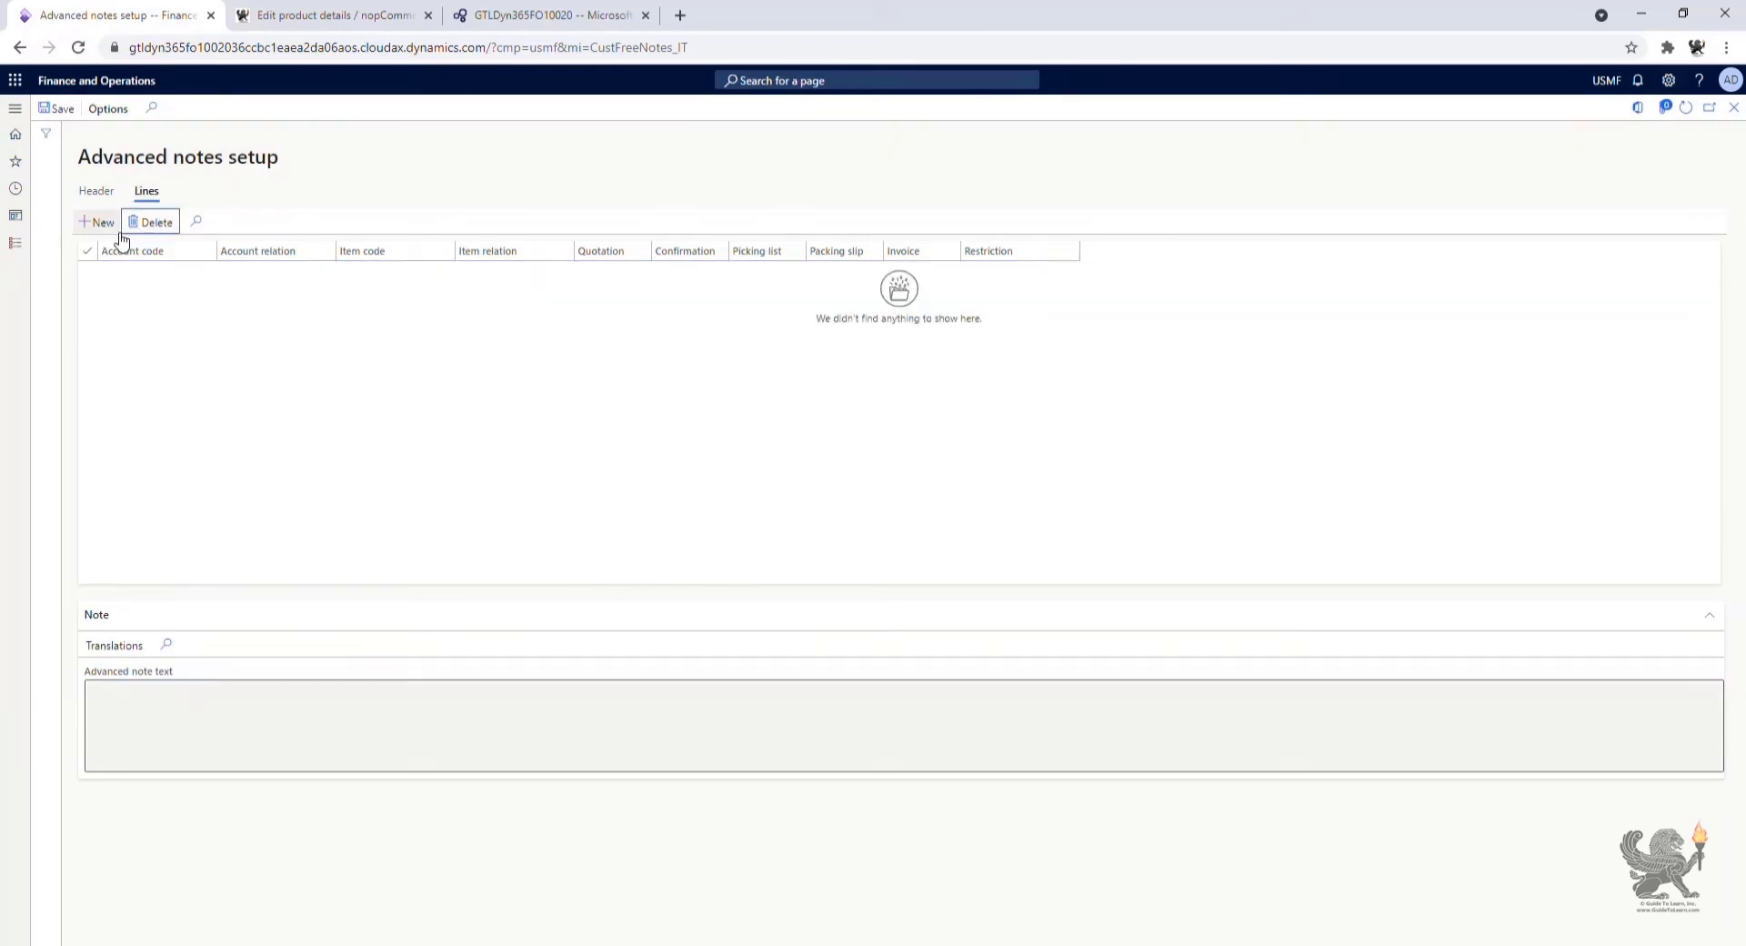
{"action": "left_click", "coordinate": [96, 191]}
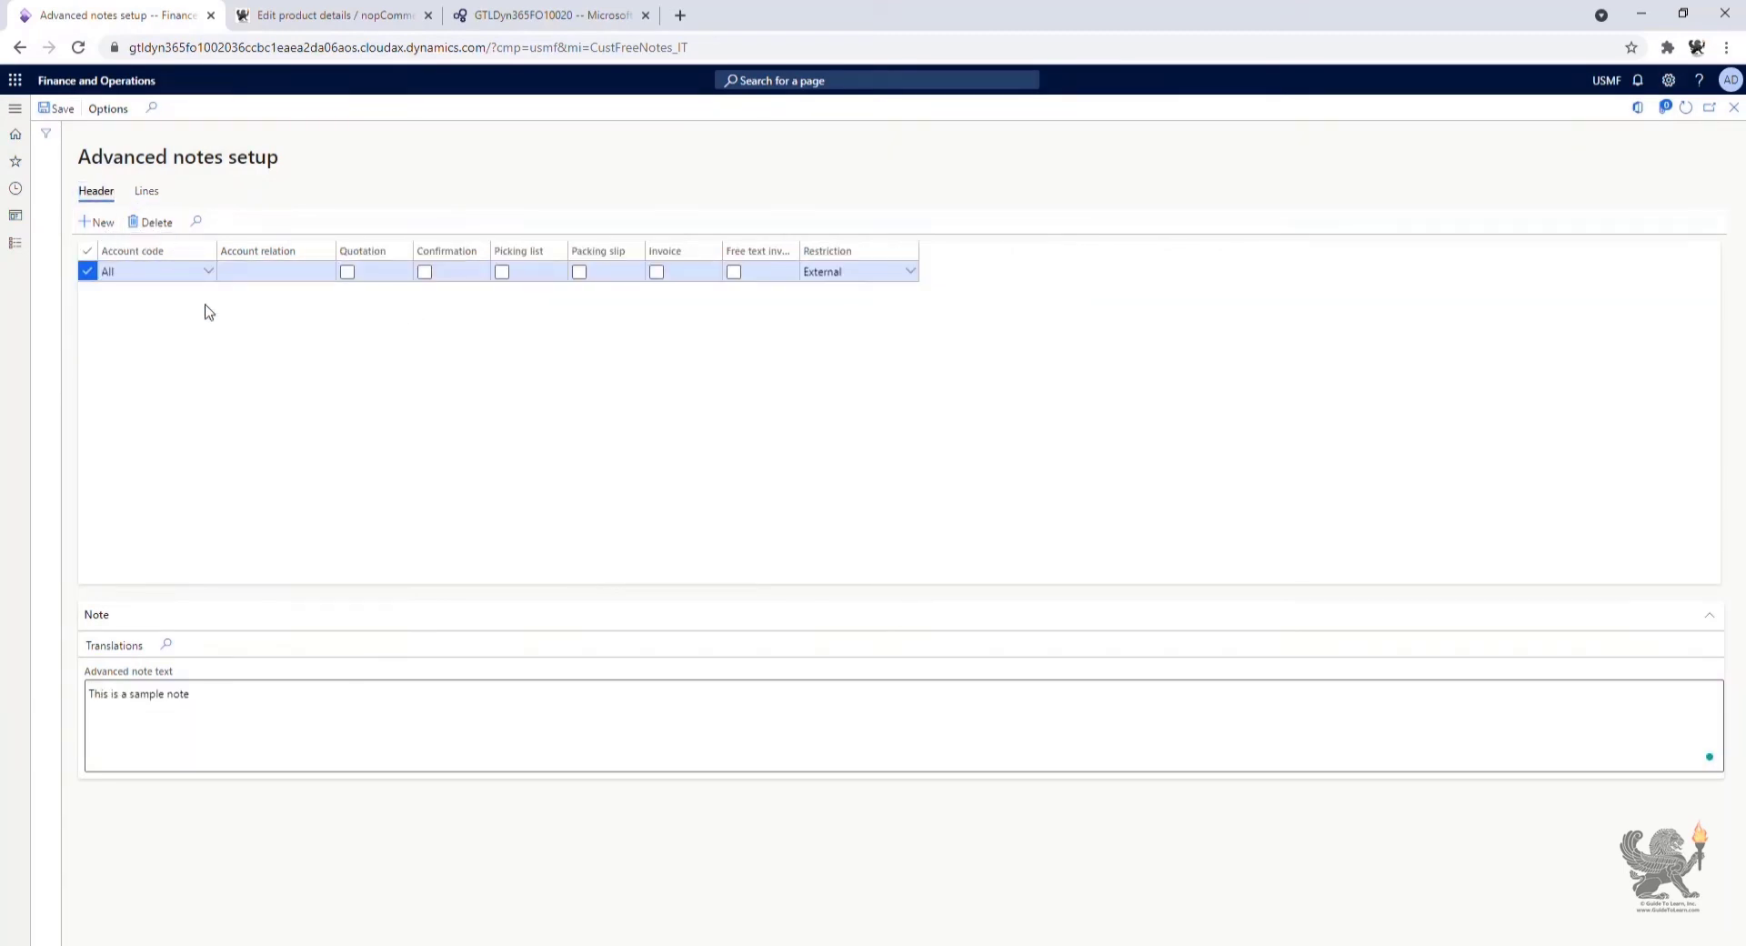
{"action": "key", "text": "alt+Delete"}
{"action": "left_click", "coordinate": [1030, 466]}
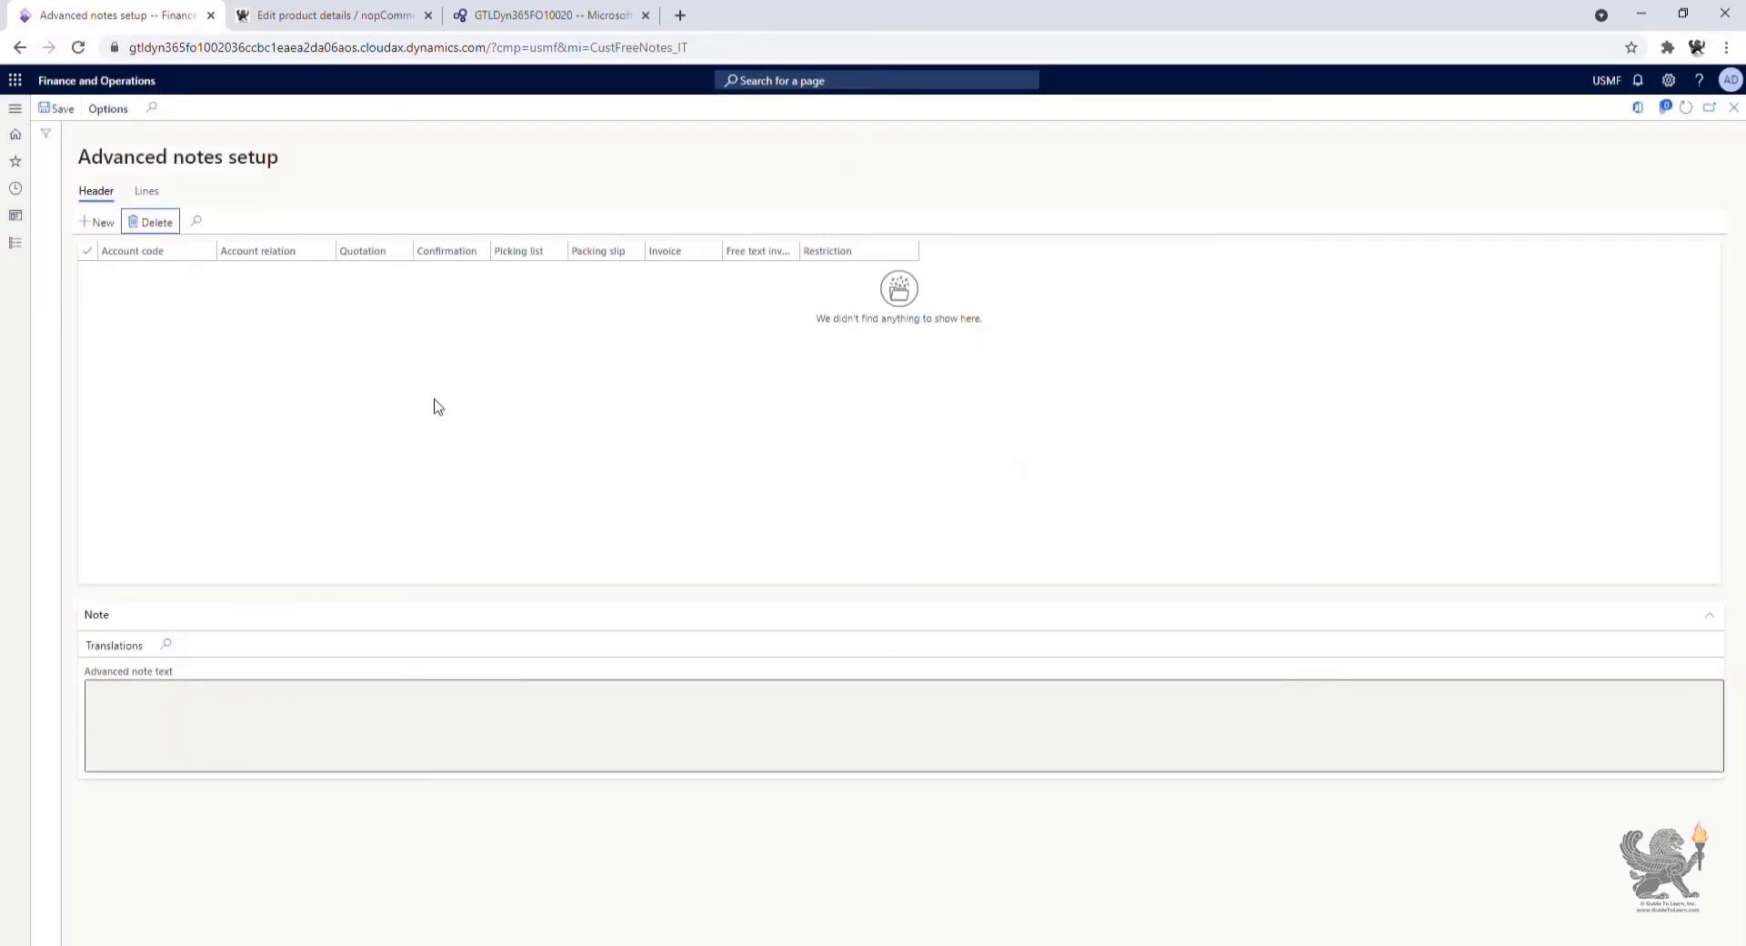
Step: Open the vendors advanced notes setup in Accounts payable and view its header and line notes
{"action": "left_click", "coordinate": [14, 243]}
{"action": "left_click", "coordinate": [65, 273]}
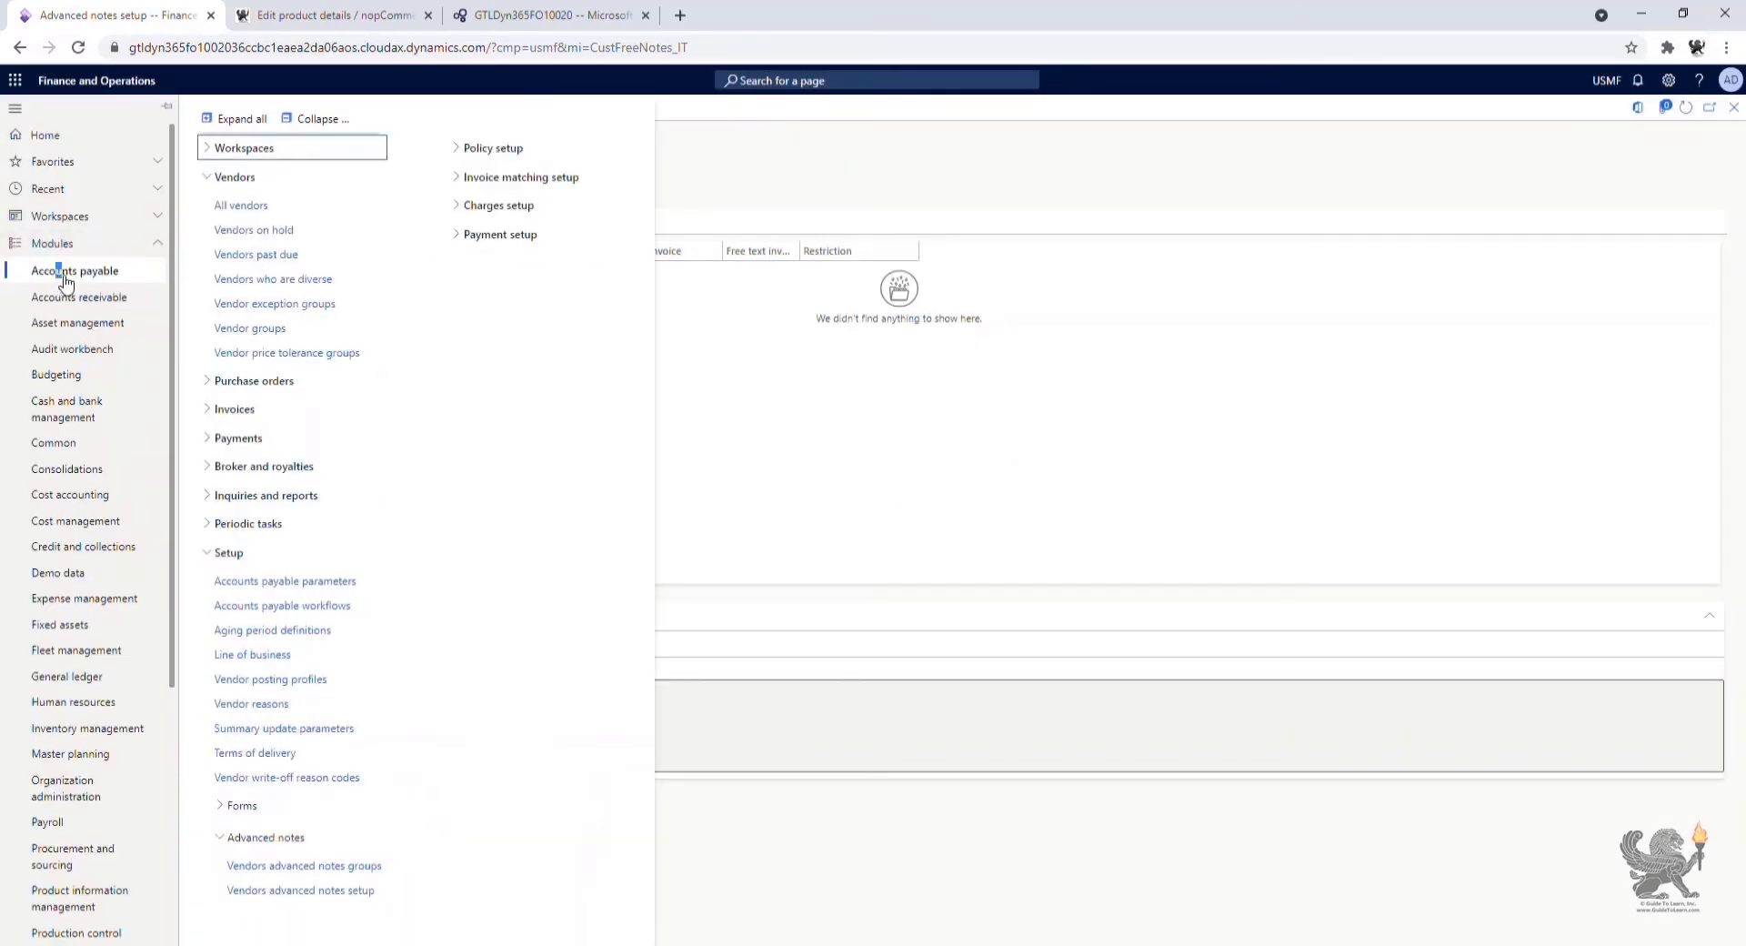
{"action": "left_click", "coordinate": [331, 899]}
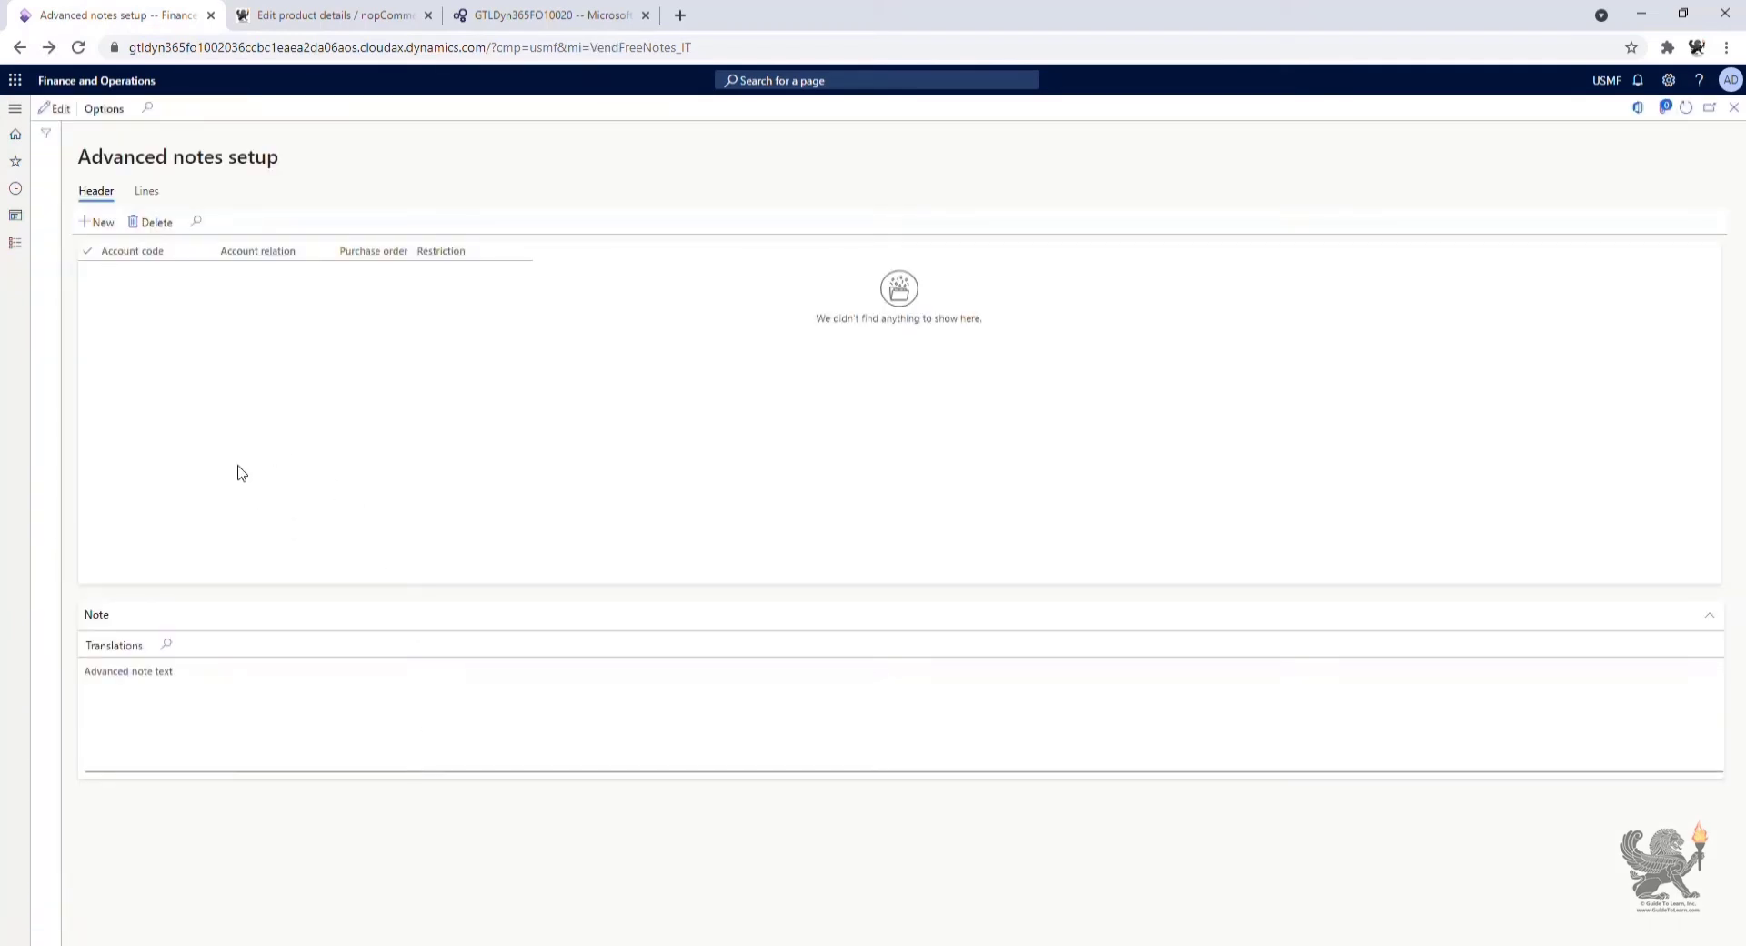
{"action": "left_click", "coordinate": [146, 192]}
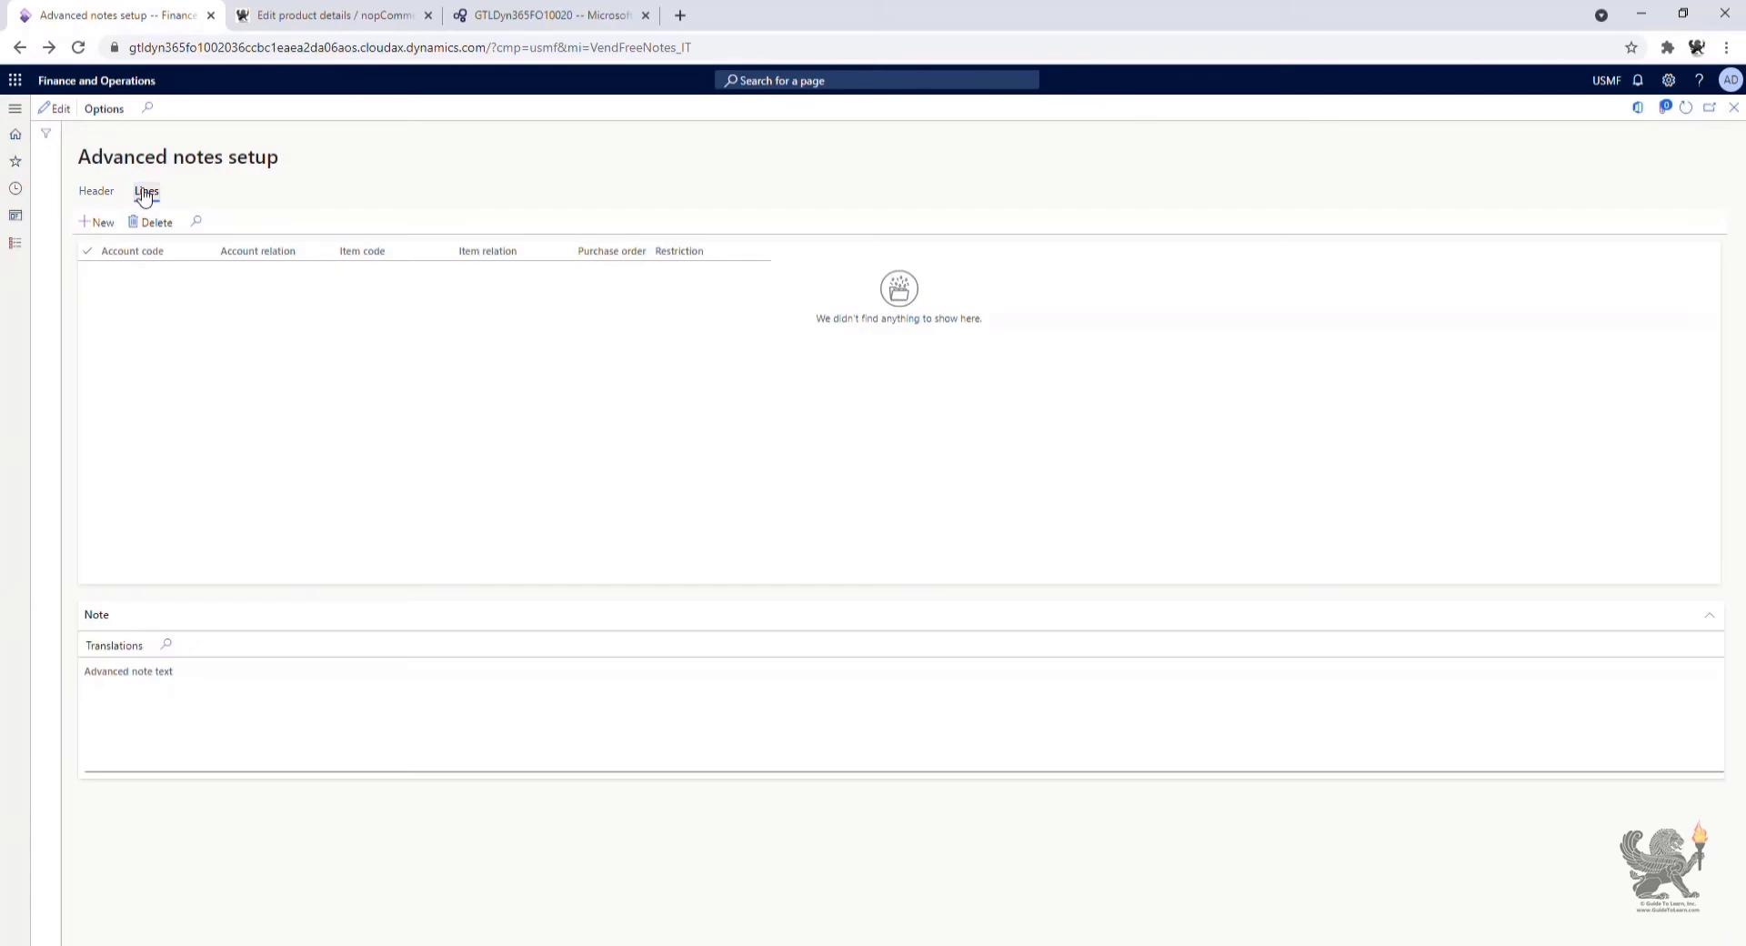
Step: Return to the dashboard and open the Document types page under Organization administration's document management
{"action": "left_click", "coordinate": [100, 81]}
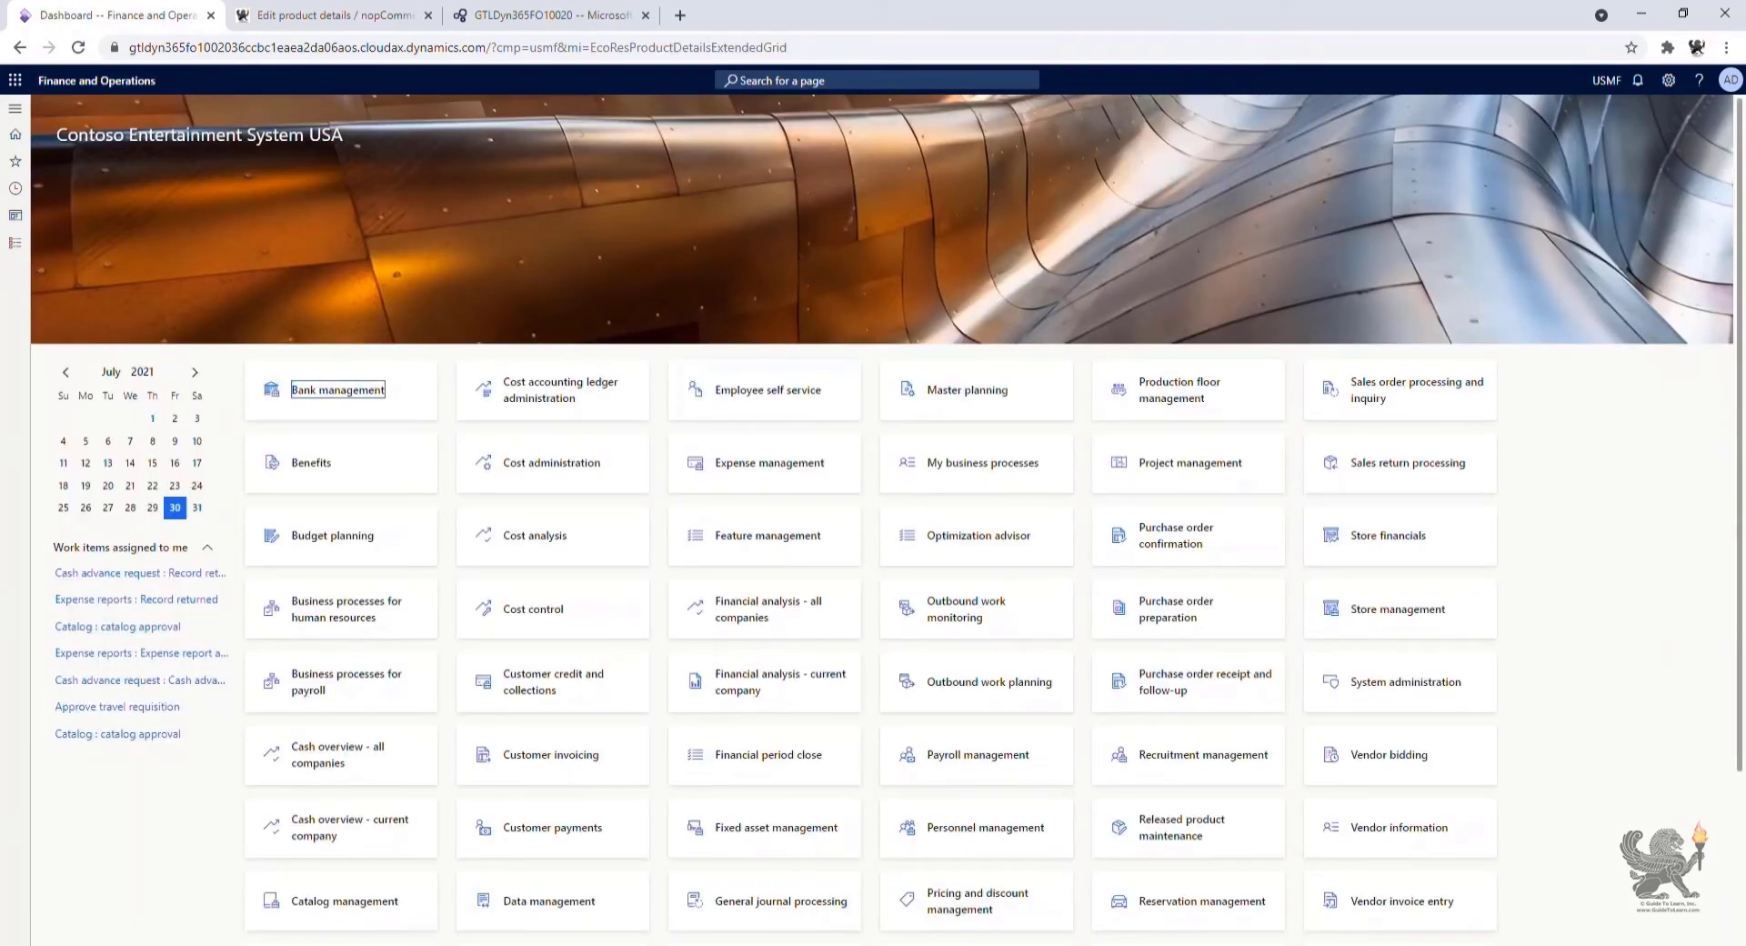
{"action": "left_click", "coordinate": [15, 243]}
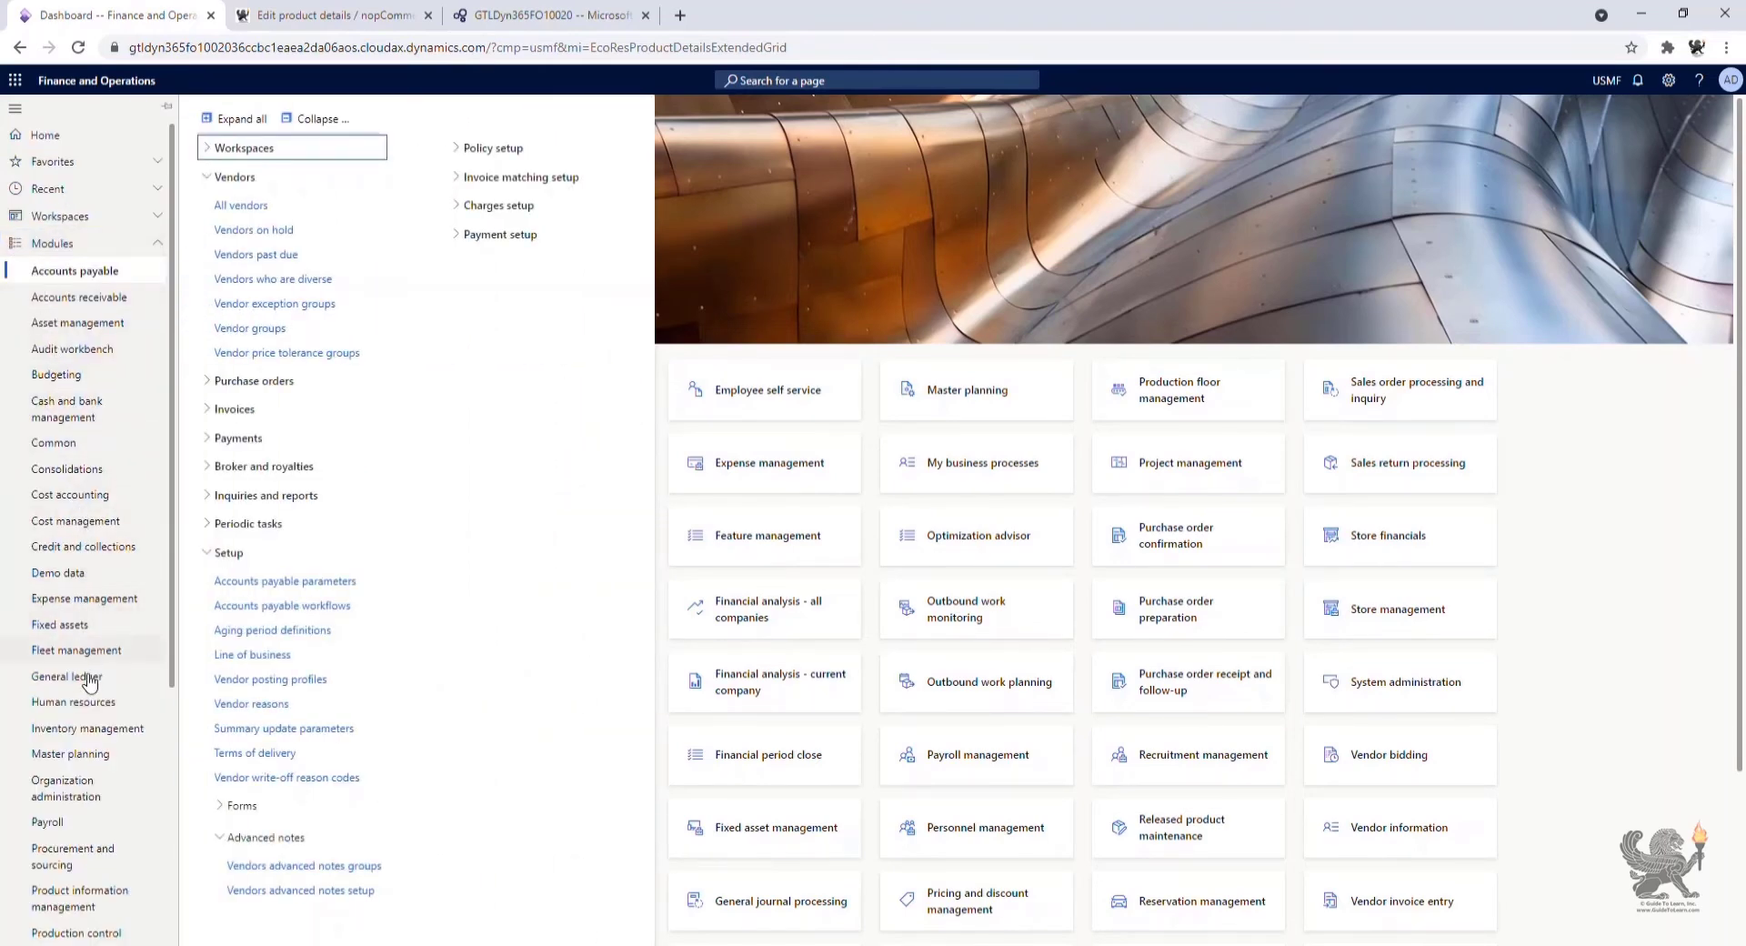
{"action": "left_click", "coordinate": [80, 791]}
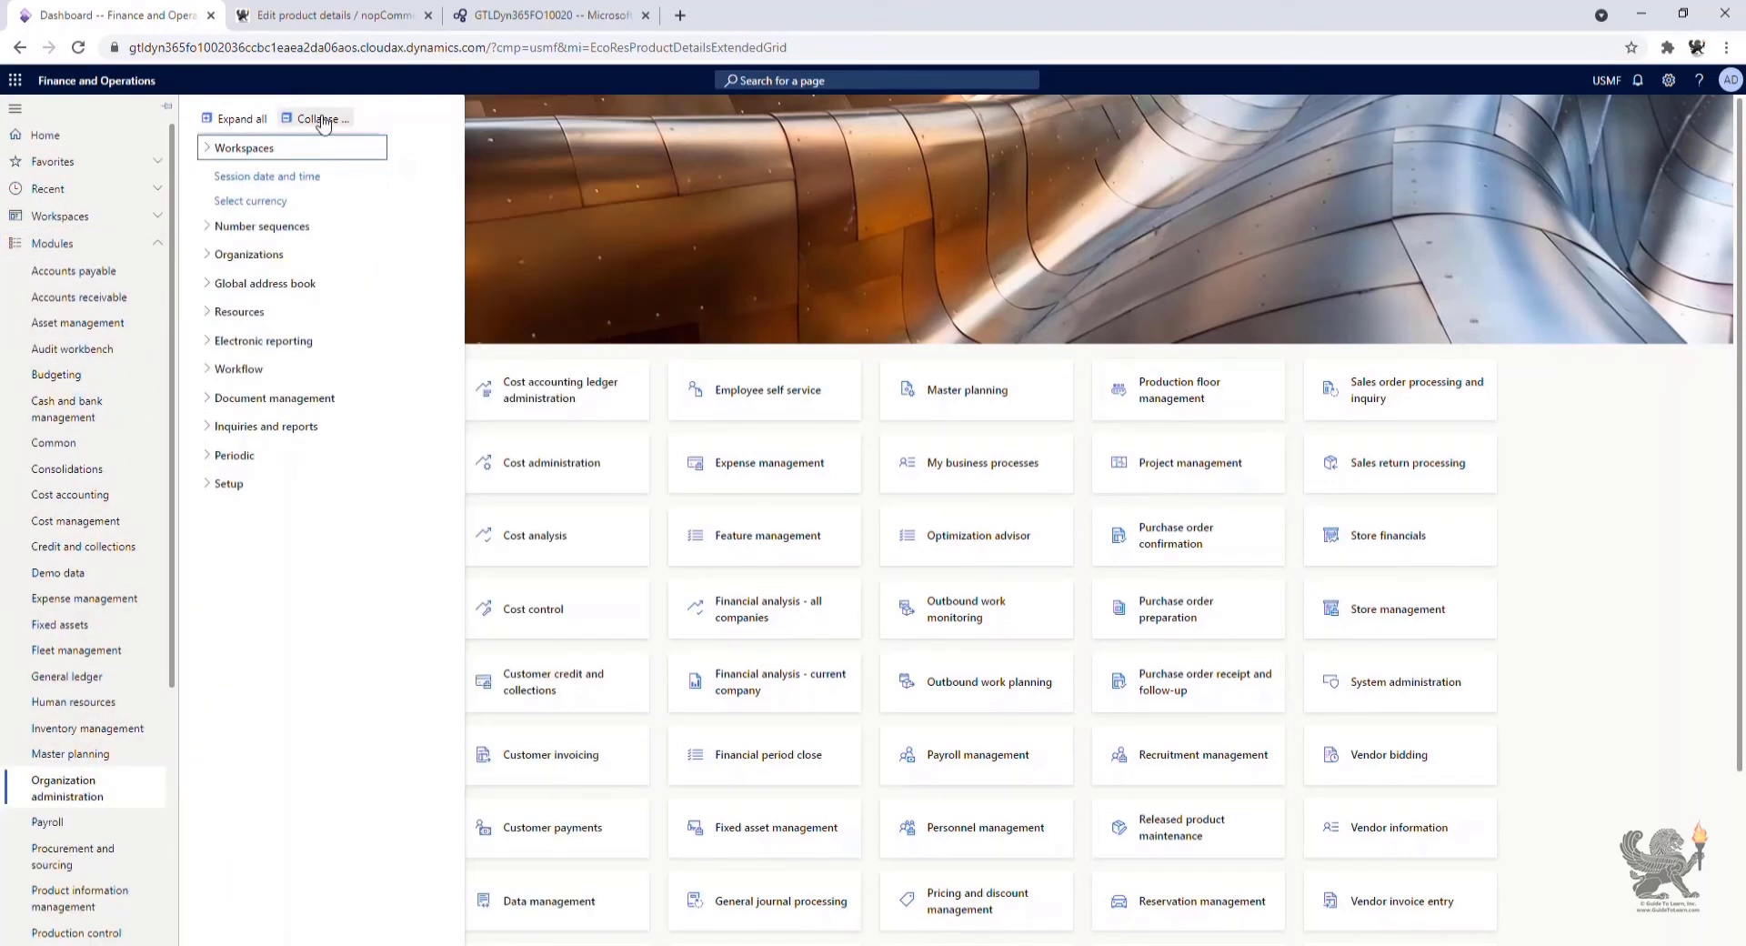
{"action": "left_click", "coordinate": [208, 400]}
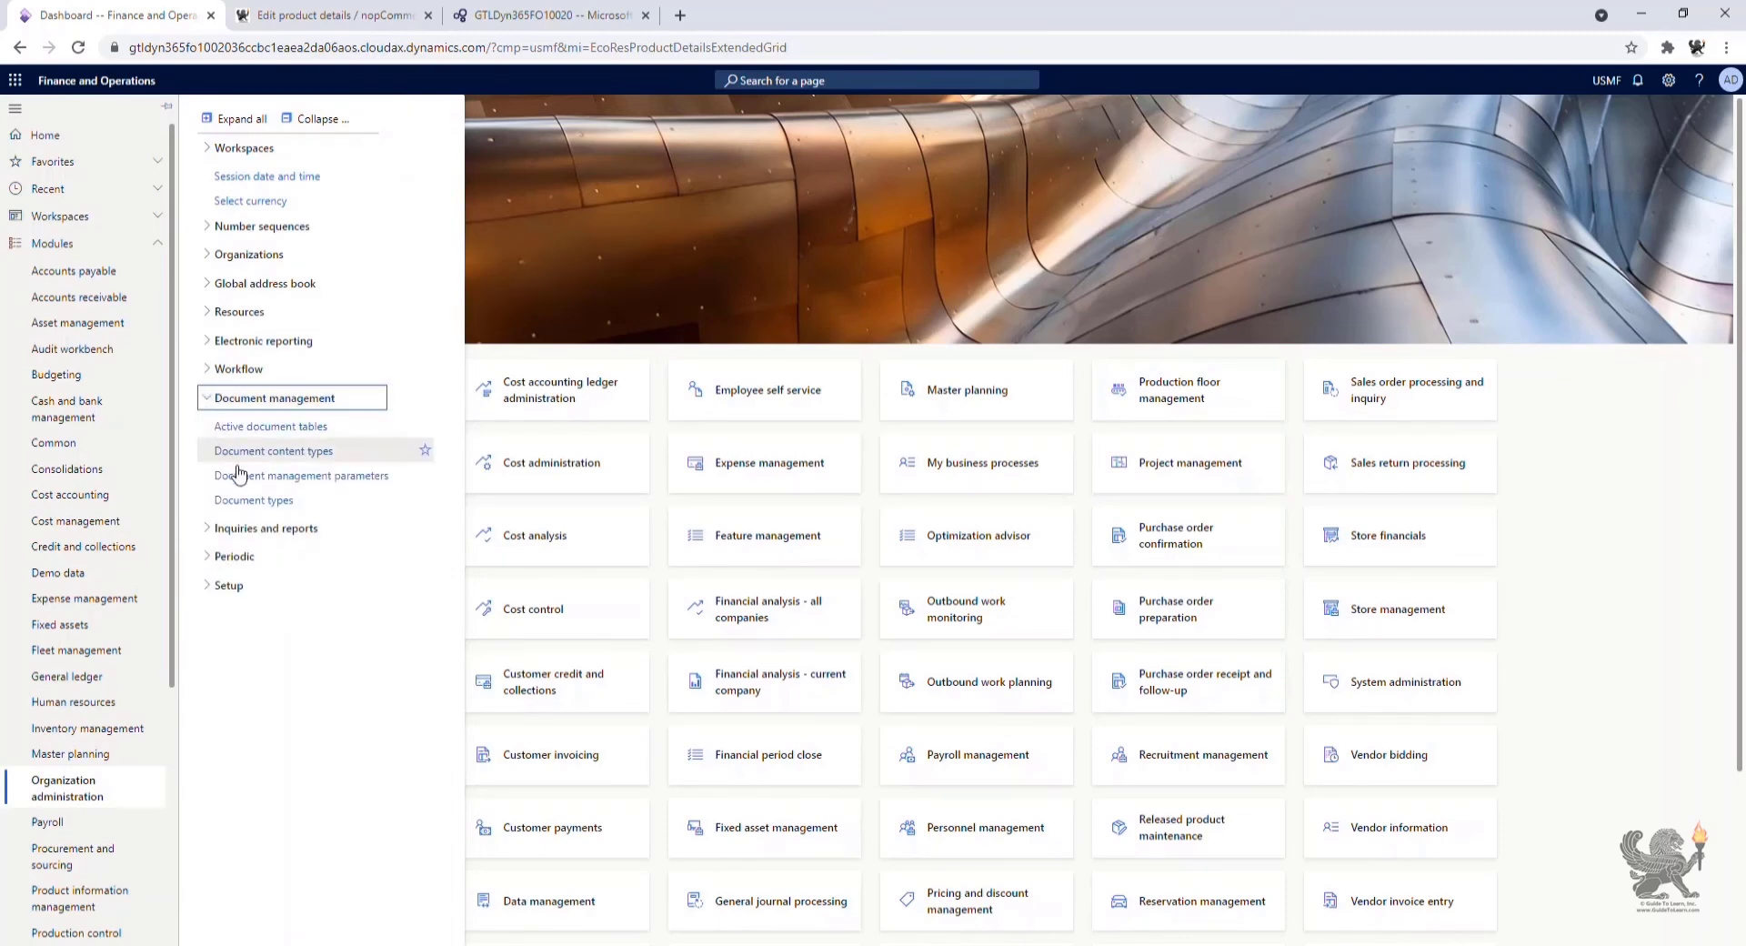
{"action": "left_click", "coordinate": [245, 501]}
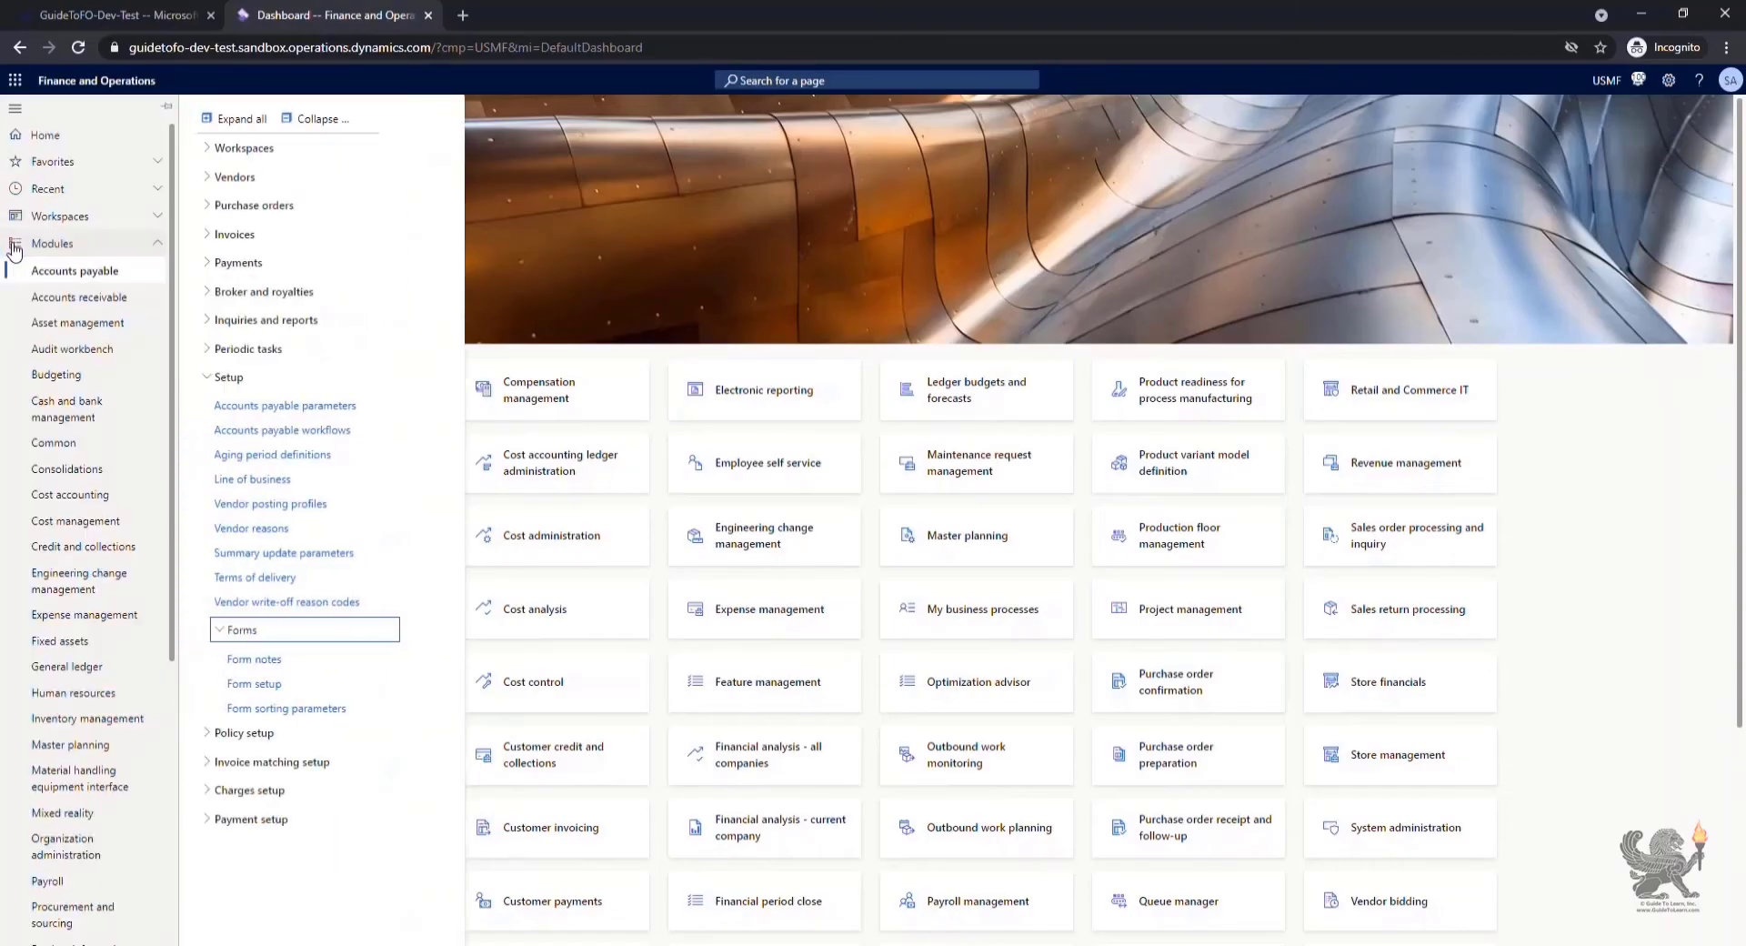
Step: Open the All purchase orders list in Accounts payable
{"action": "left_click", "coordinate": [215, 377]}
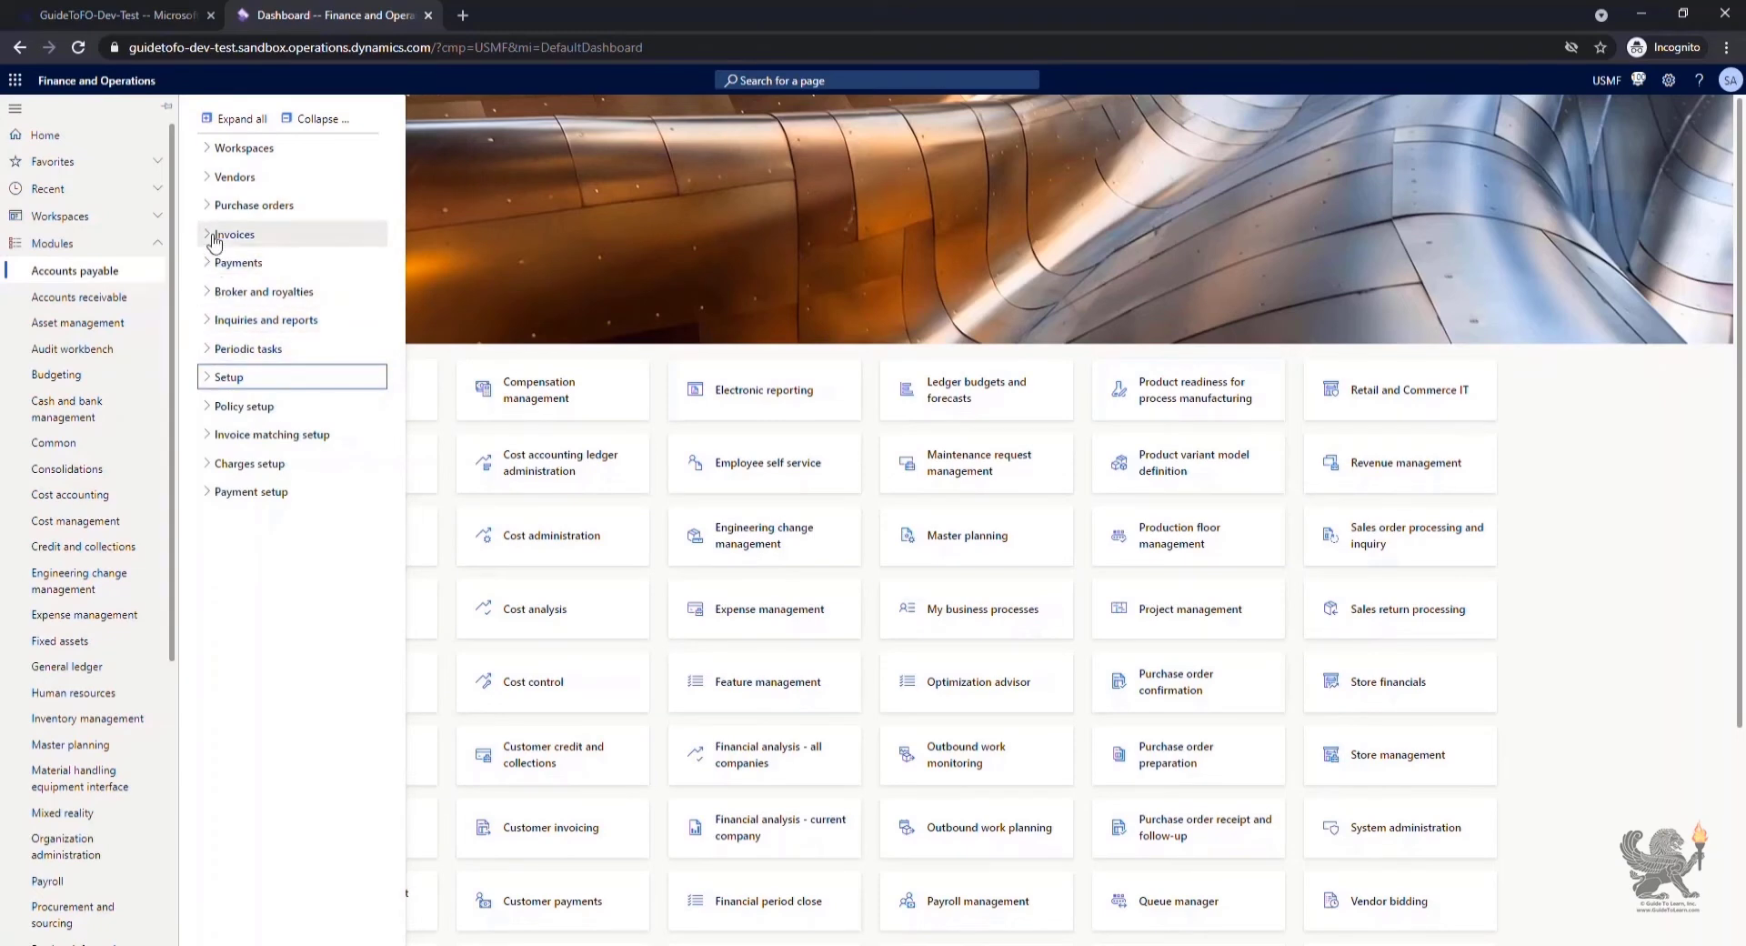
{"action": "left_click", "coordinate": [209, 205]}
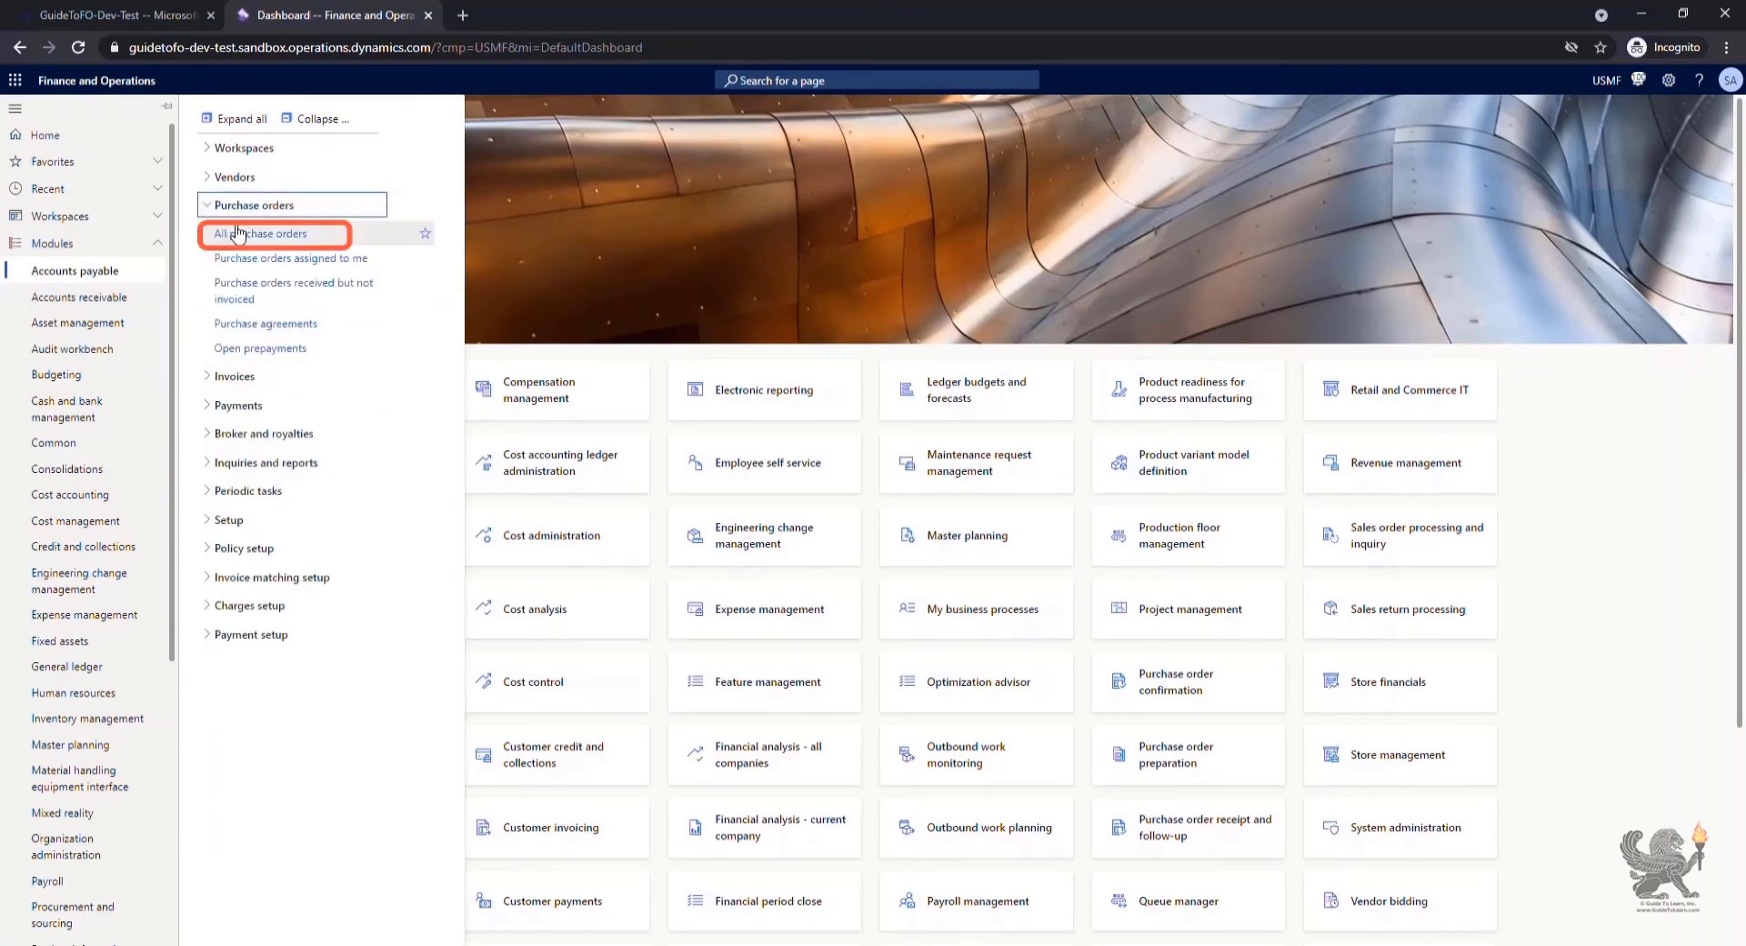
{"action": "left_click", "coordinate": [238, 234]}
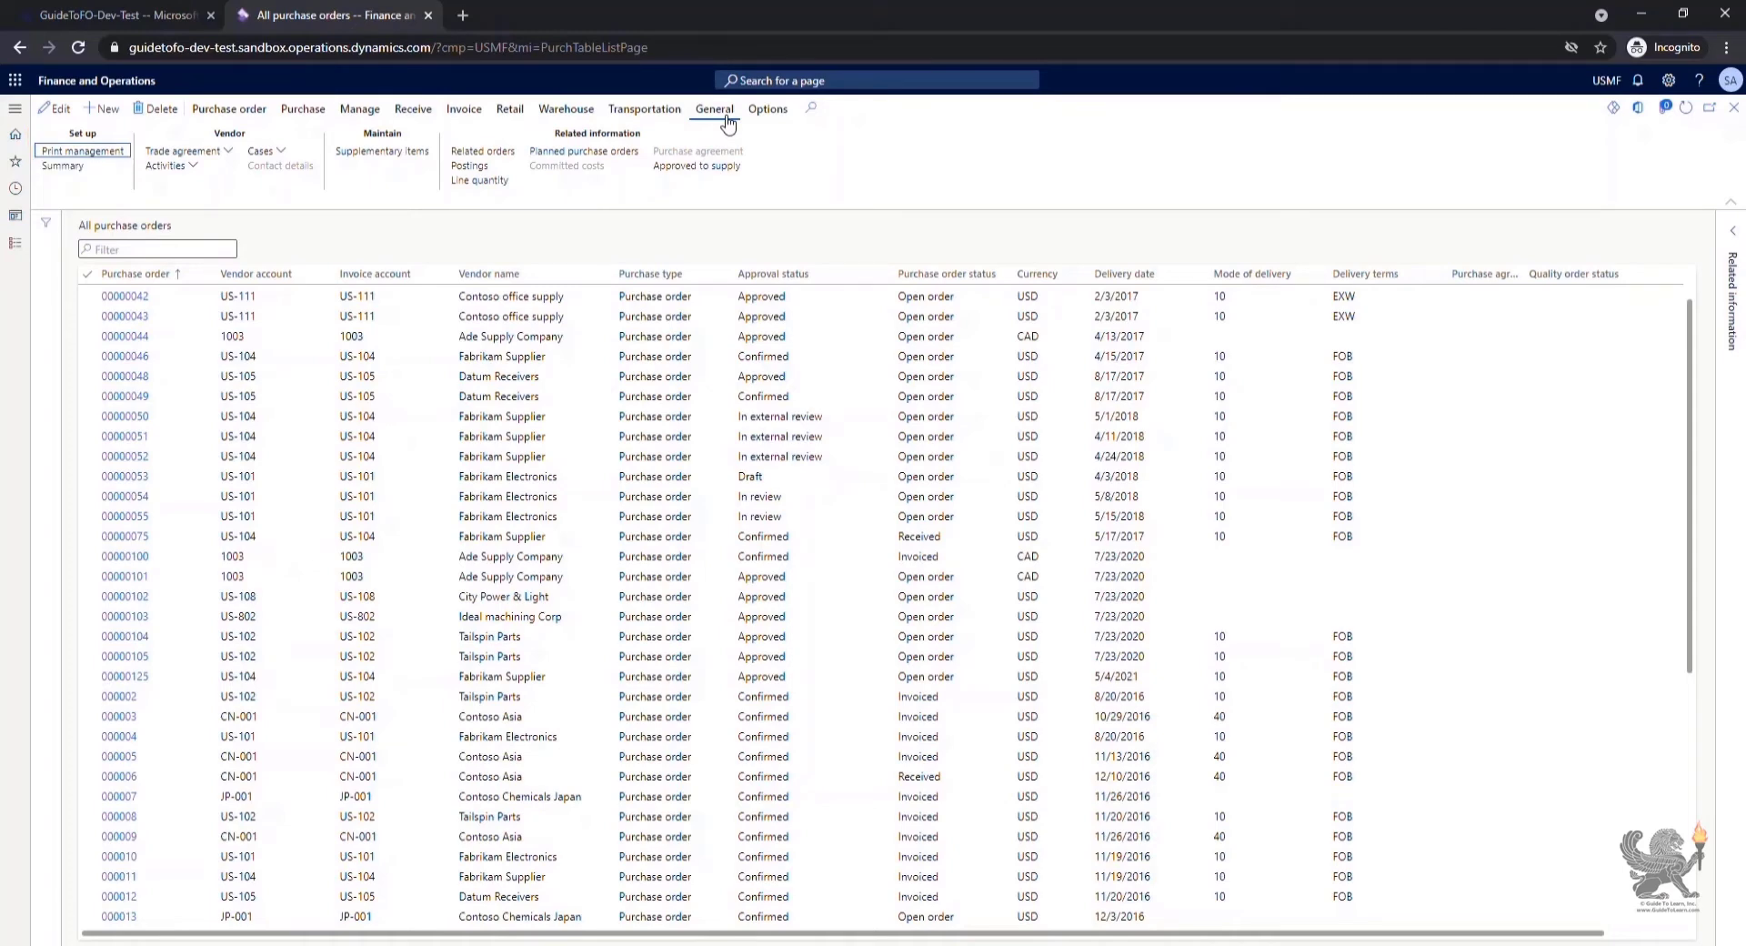
Step: Open print management for the purchase order and examine the module-level Original setting of the Purchase order document, including its original or copy options
{"action": "left_click", "coordinate": [103, 155]}
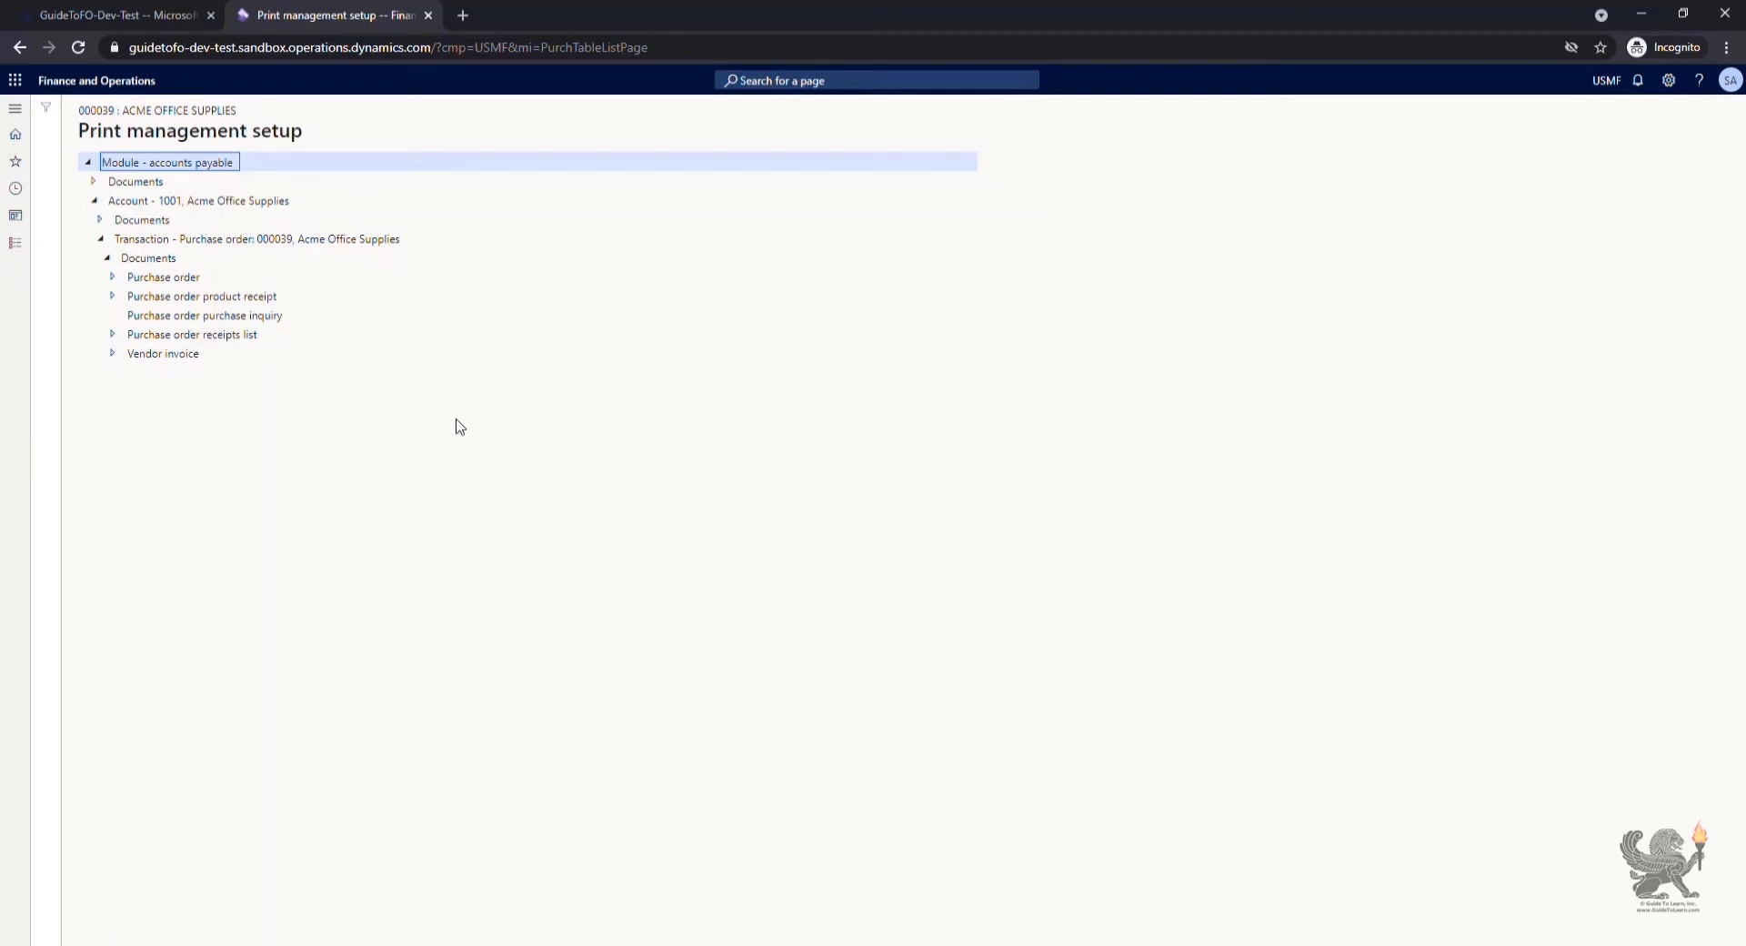
{"action": "left_click", "coordinate": [93, 181]}
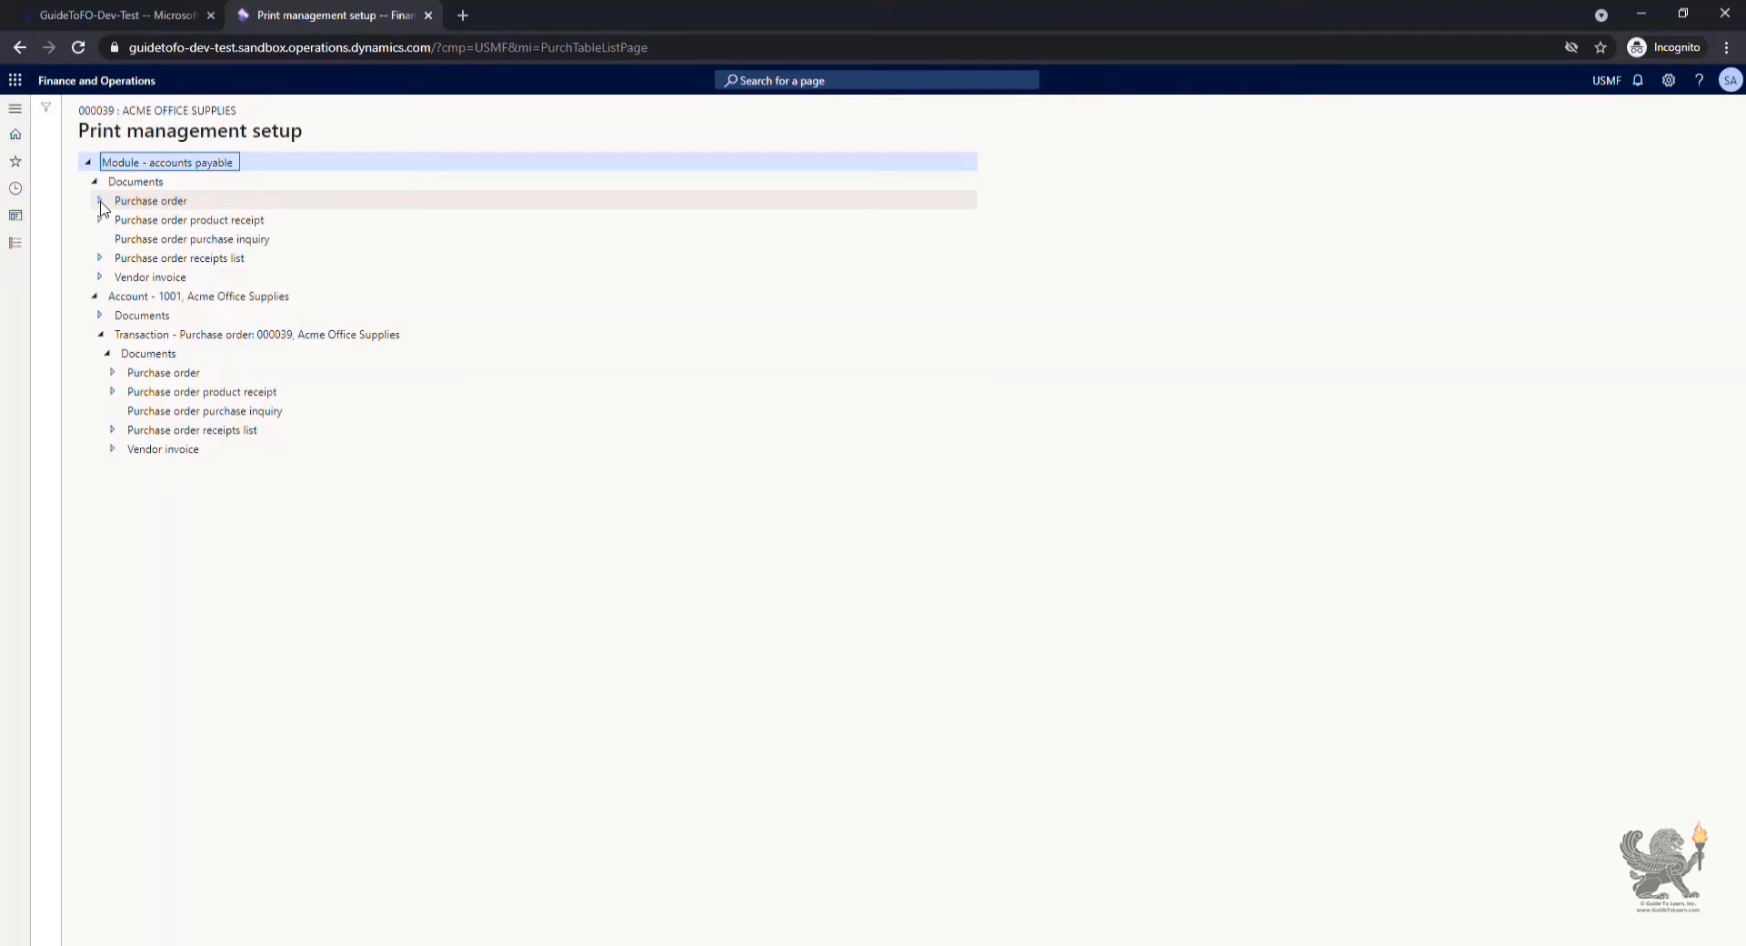
{"action": "left_click", "coordinate": [100, 201]}
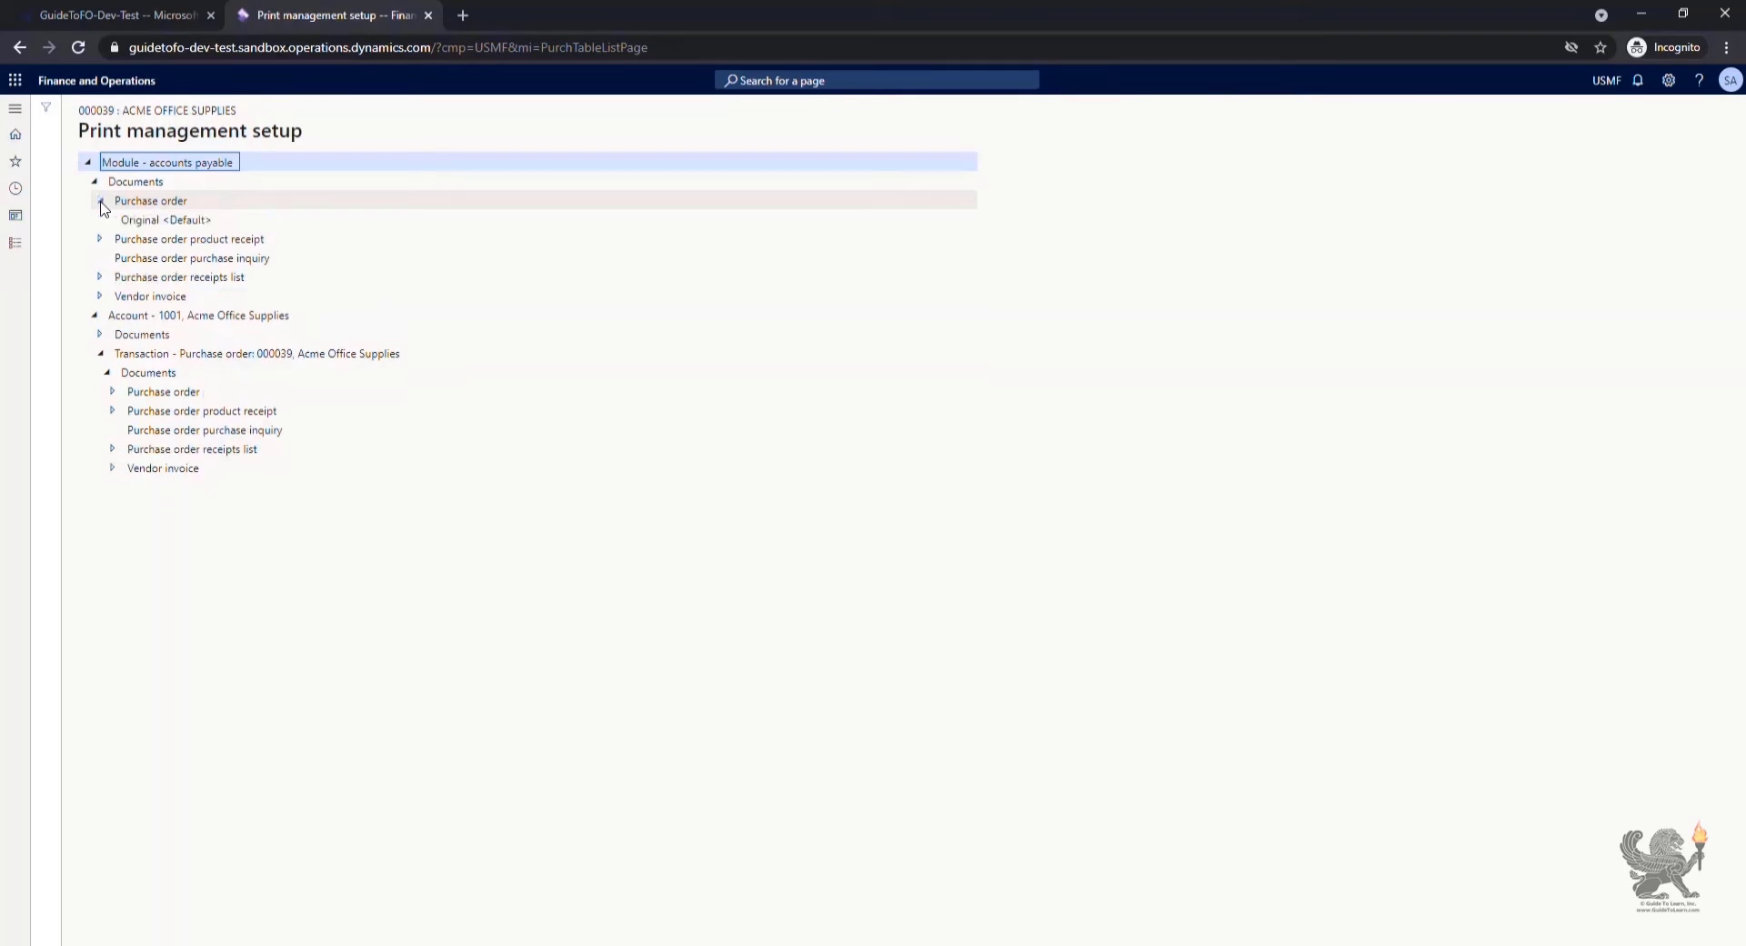
{"action": "left_click", "coordinate": [161, 220]}
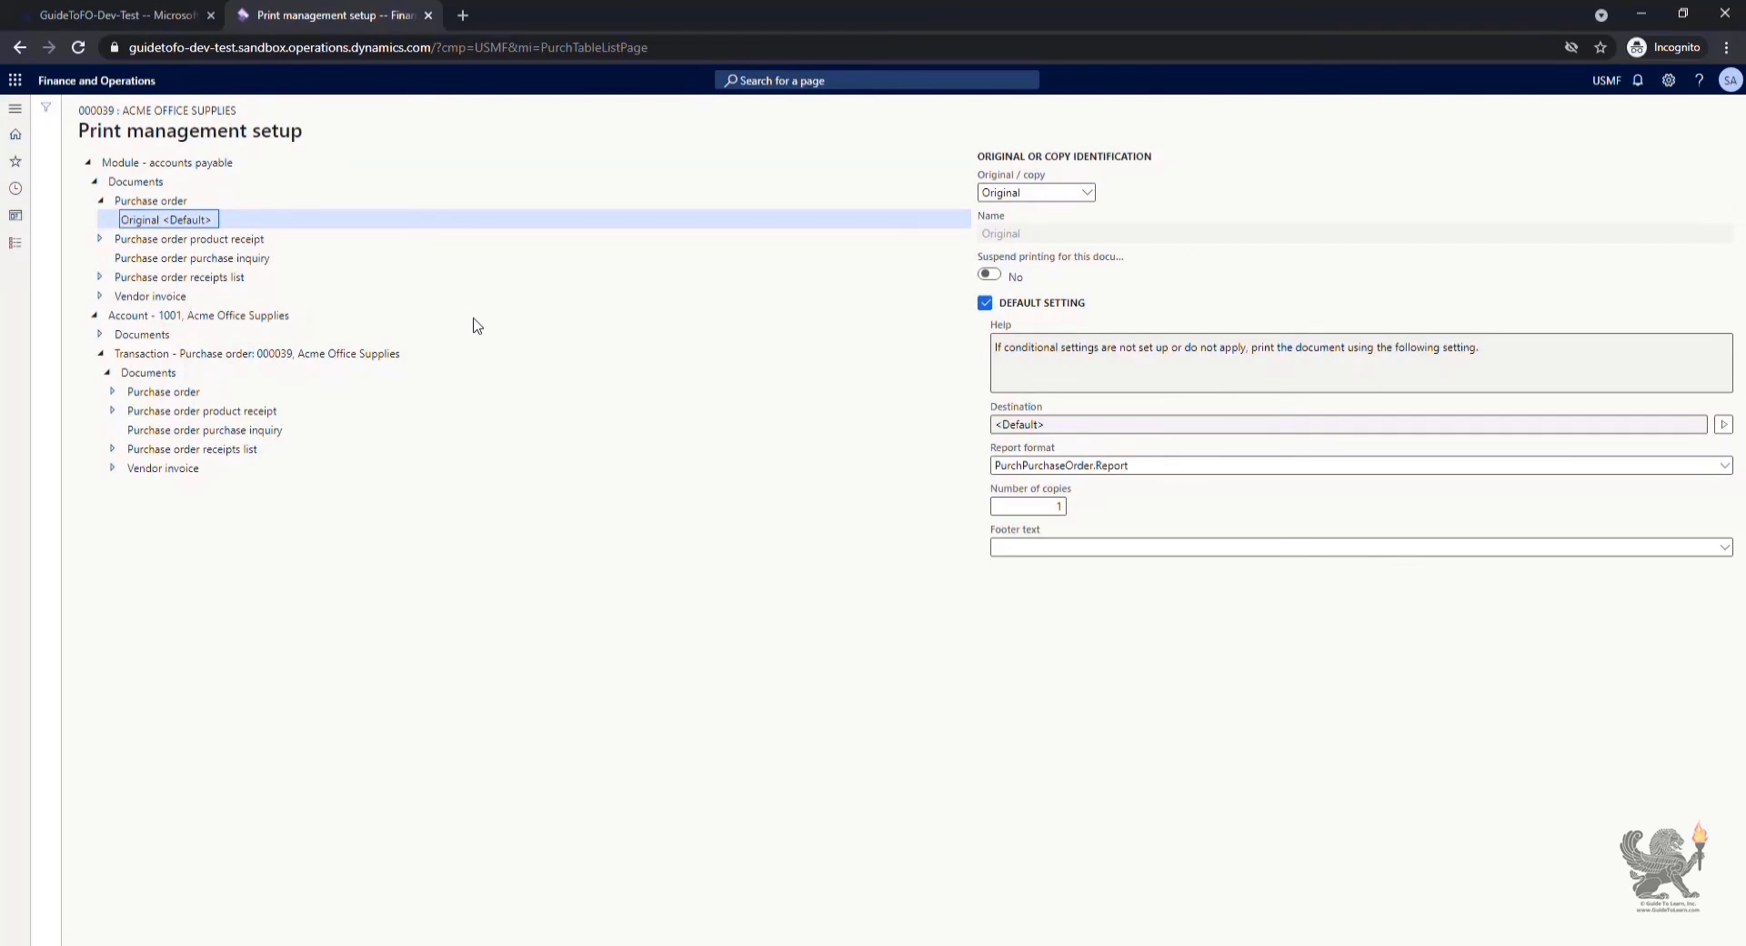
{"action": "left_click", "coordinate": [1088, 192]}
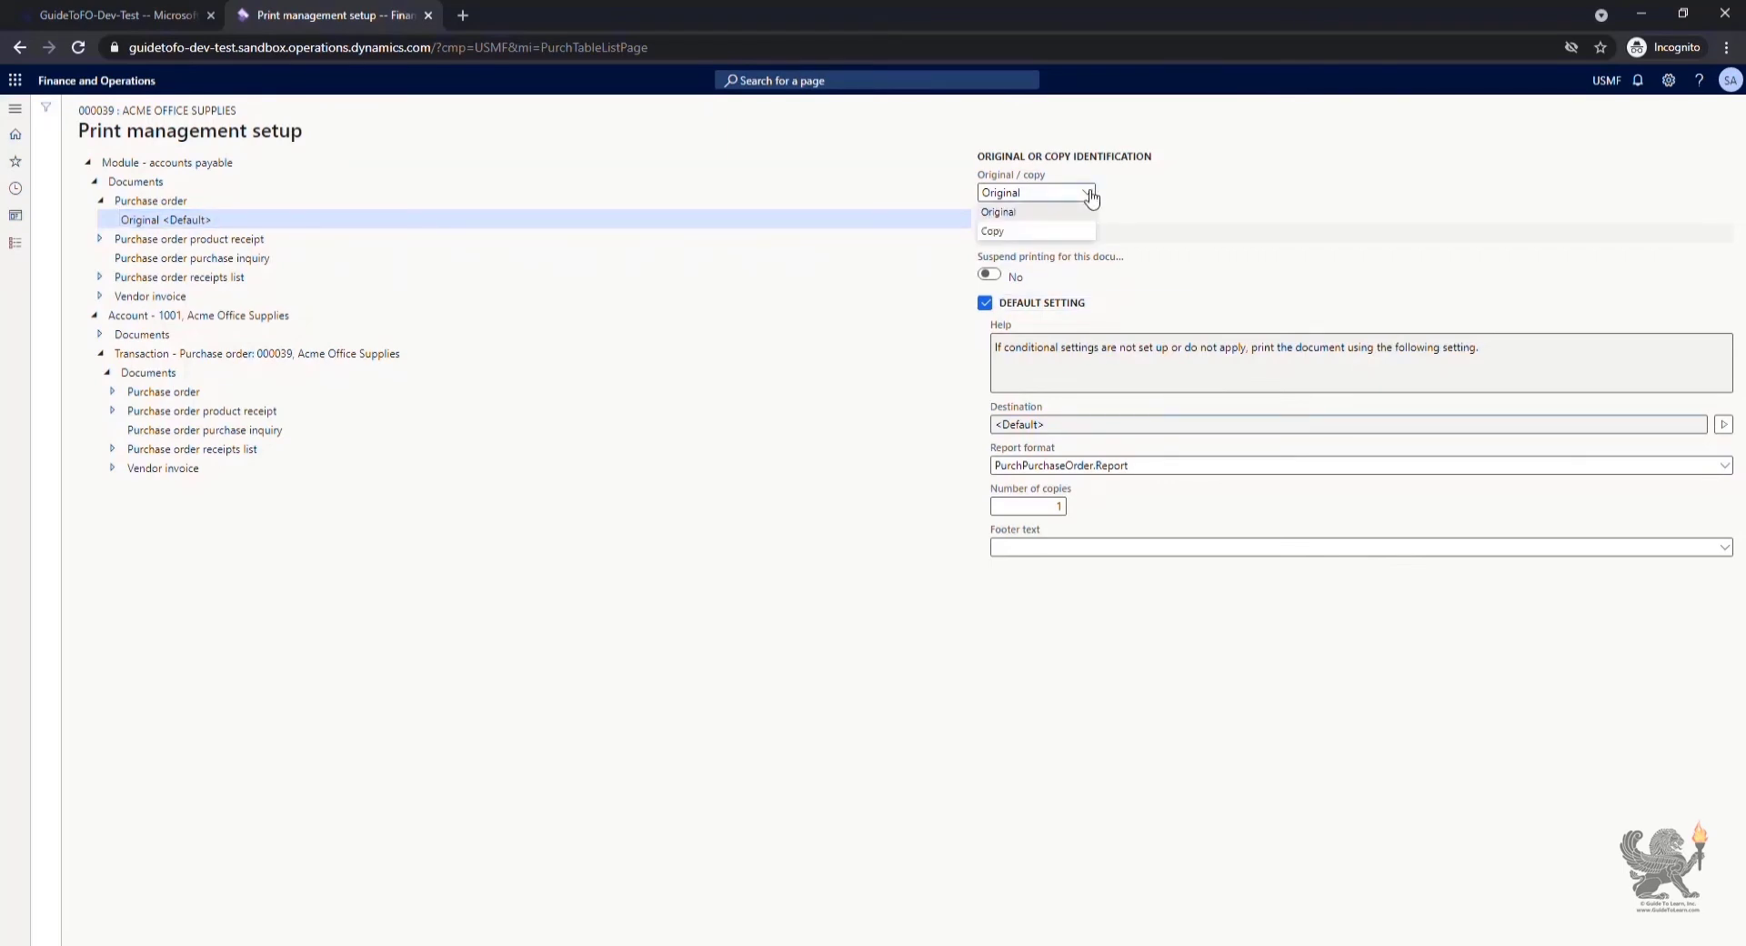
{"action": "left_click", "coordinate": [1075, 232]}
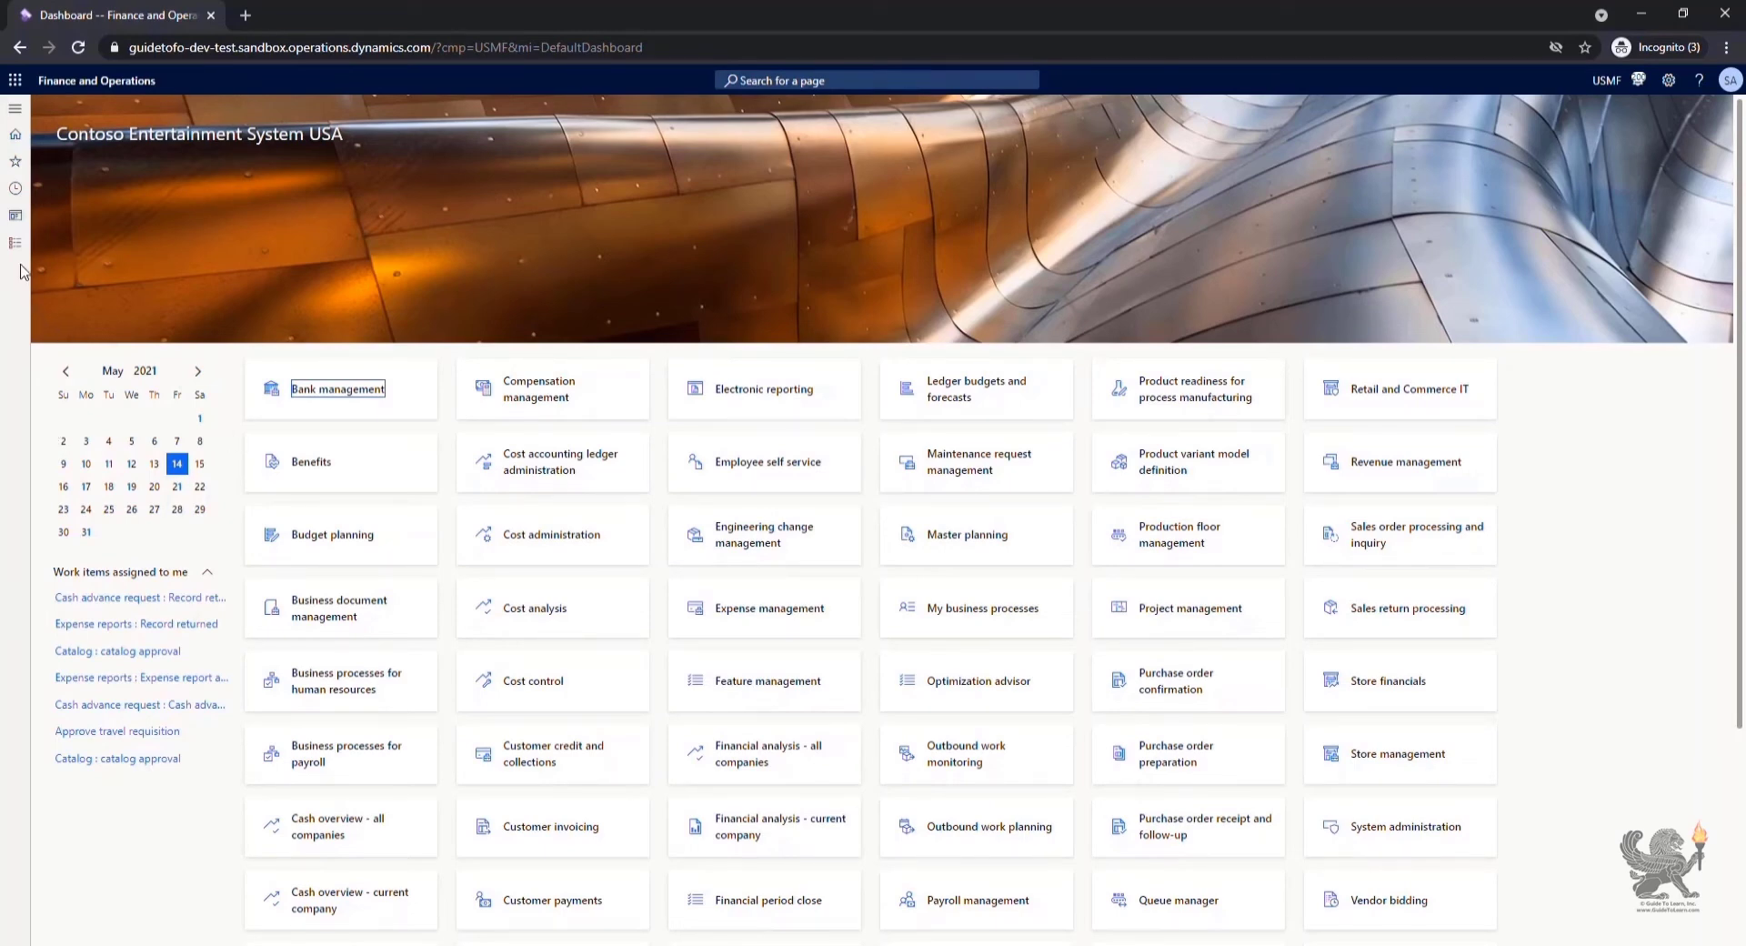
Step: Open the Case categories page in the case setup of Organization administration
{"action": "left_click", "coordinate": [16, 251]}
{"action": "scroll", "coordinate": [82, 400], "scroll_direction": "down", "scroll_amount": 5}
{"action": "left_click", "coordinate": [91, 429]}
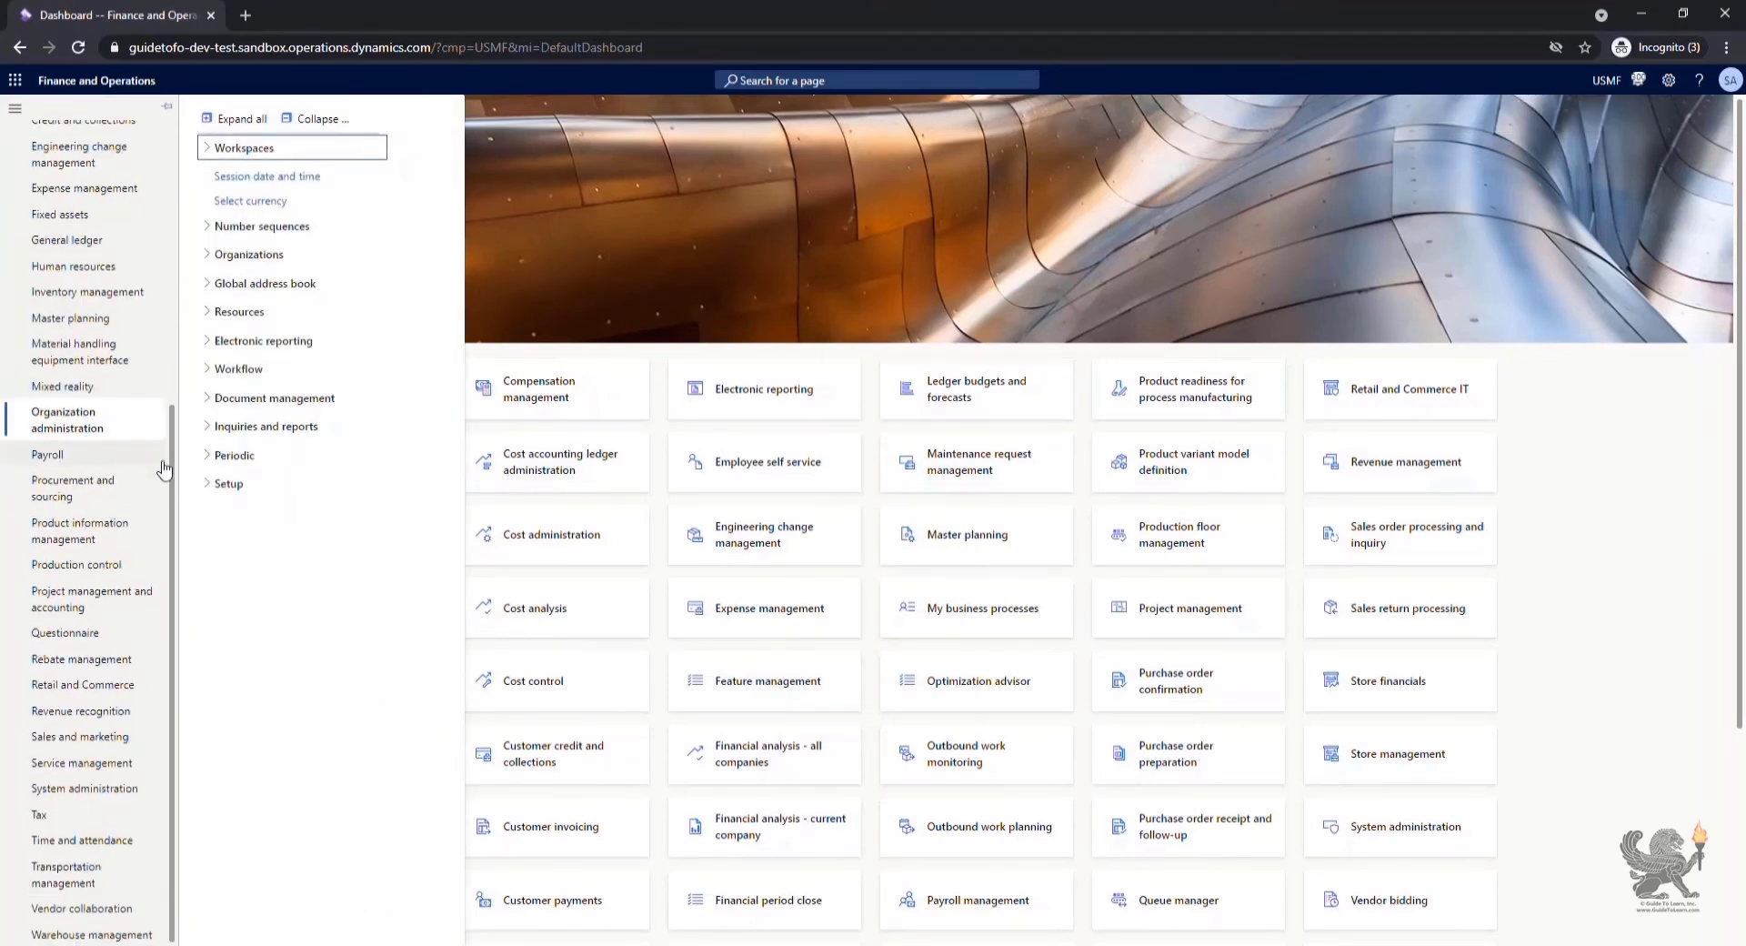
{"action": "left_click", "coordinate": [209, 484]}
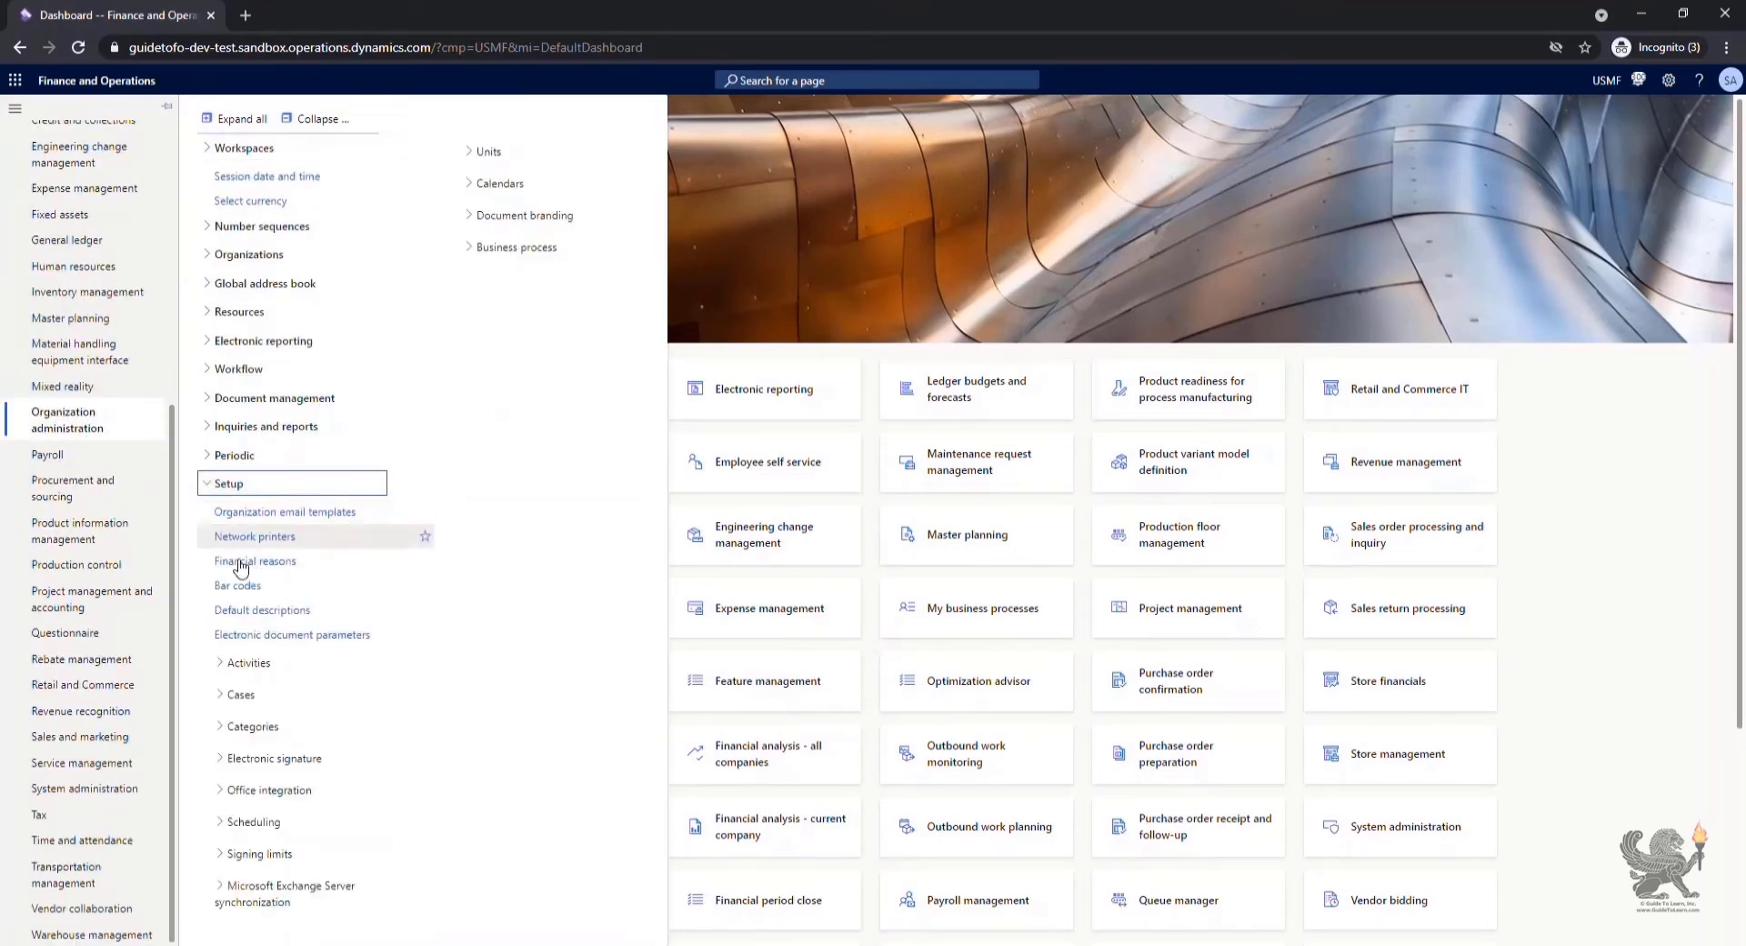
{"action": "left_click", "coordinate": [221, 694]}
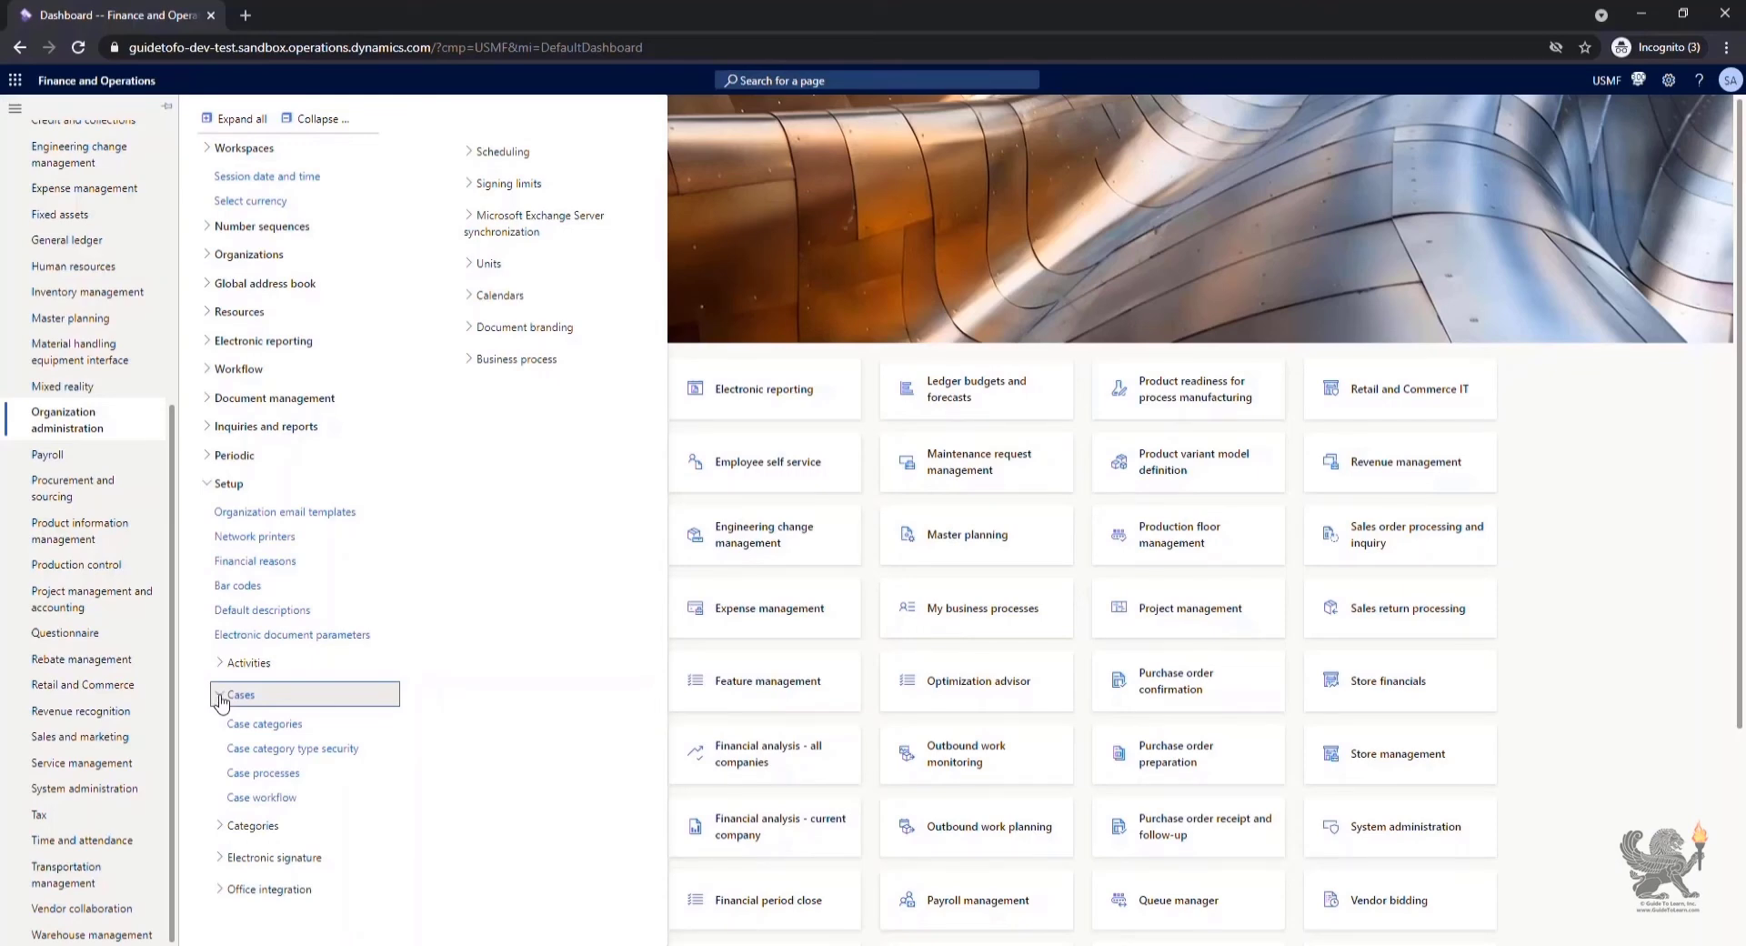
{"action": "left_click", "coordinate": [250, 725]}
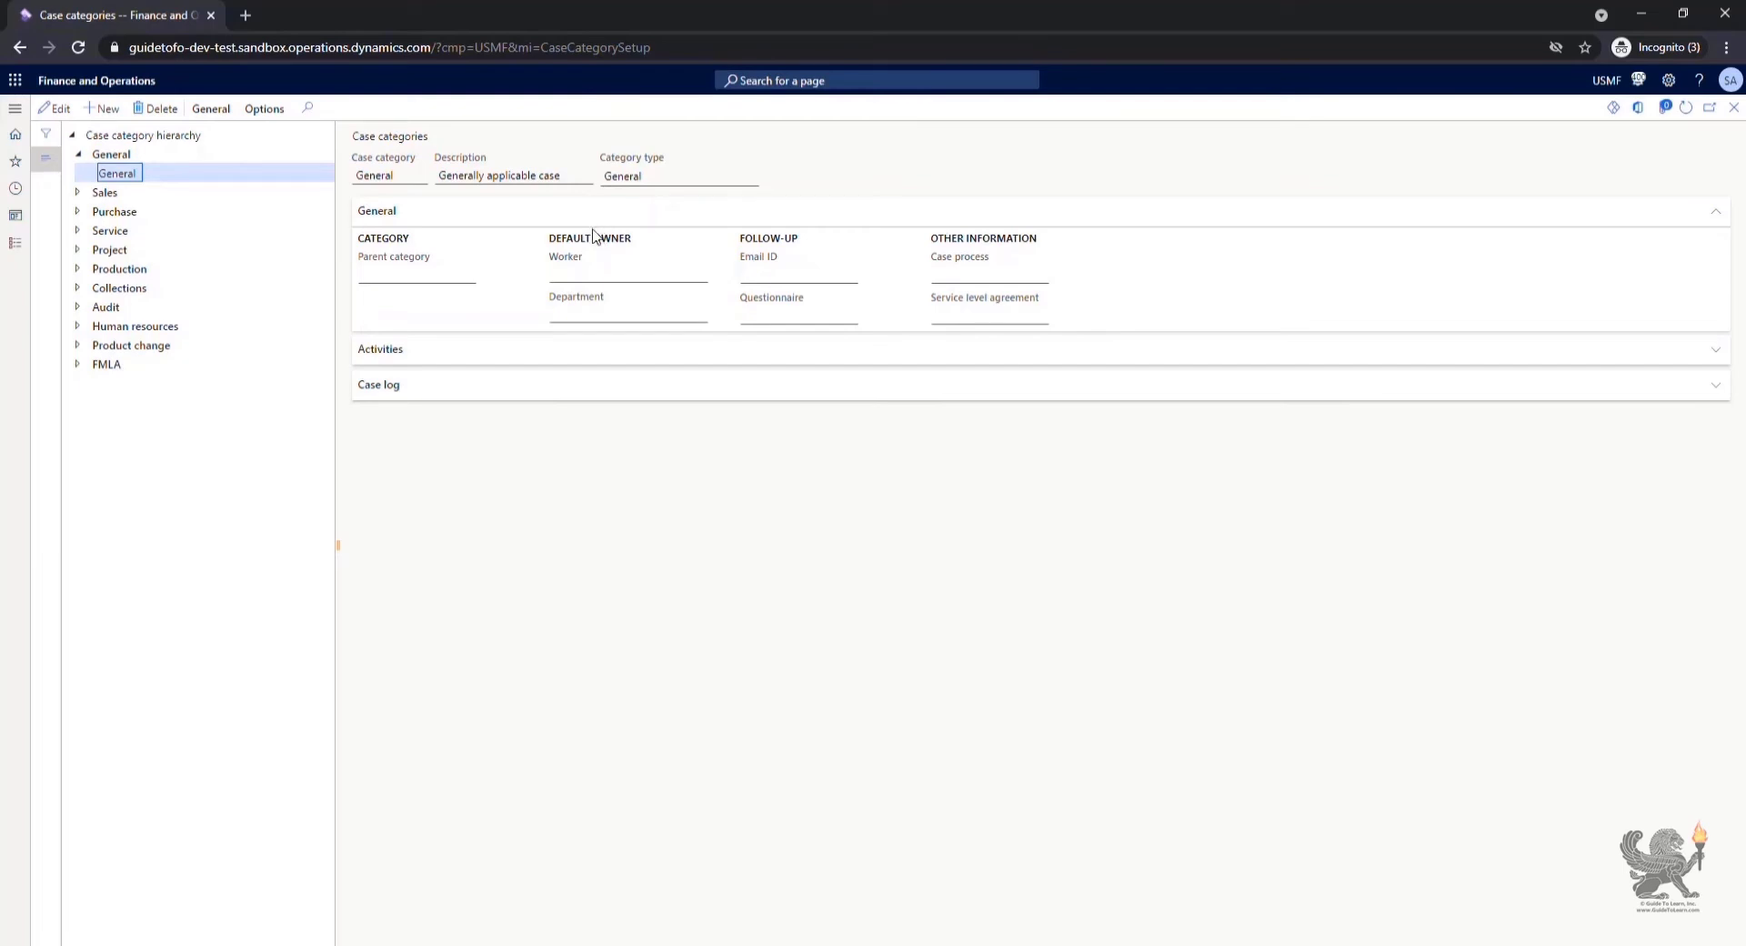
{"action": "left_click", "coordinate": [115, 117]}
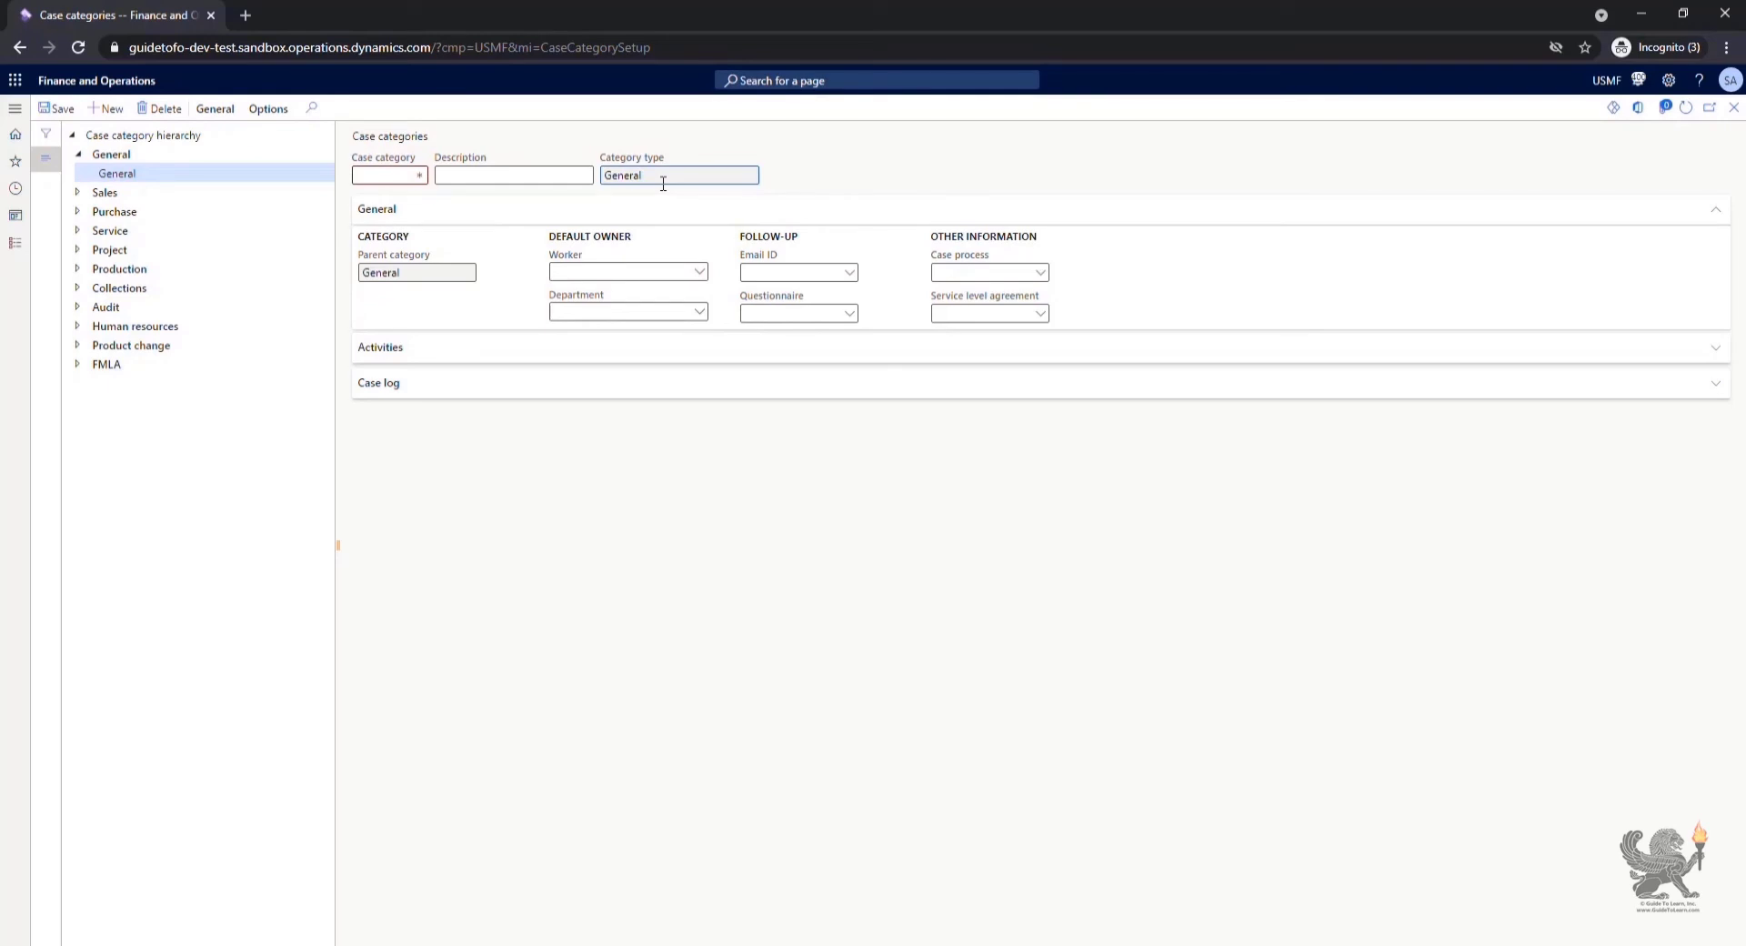
{"action": "double_click", "coordinate": [664, 182]}
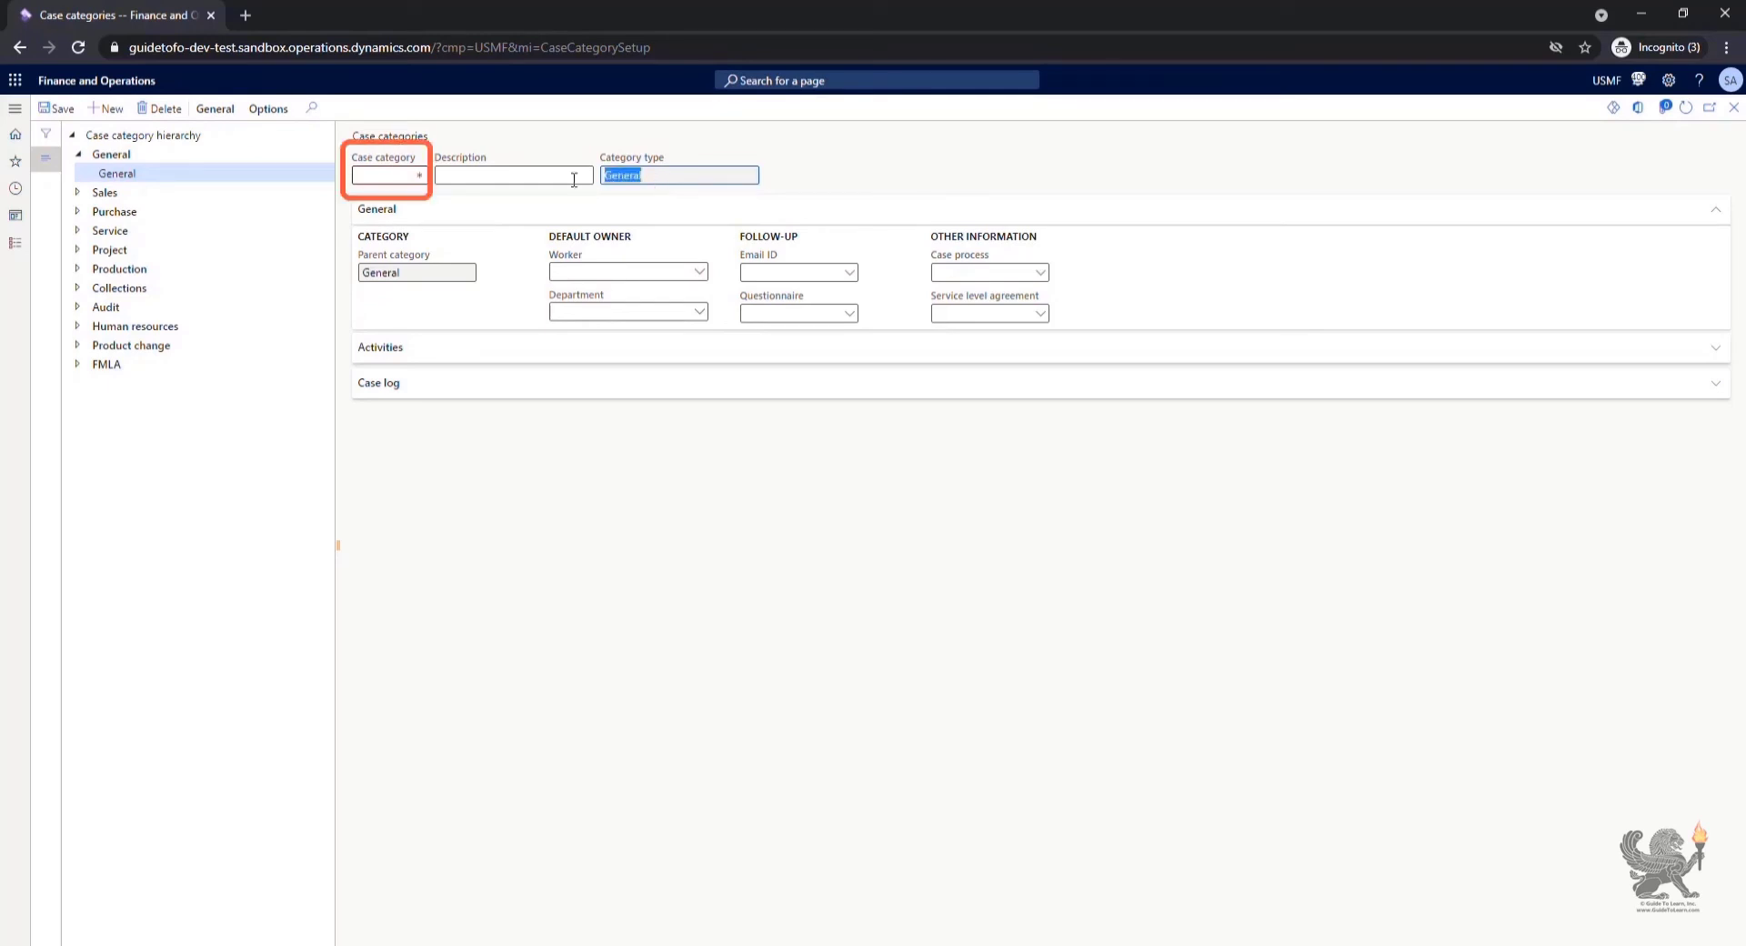
{"action": "left_click", "coordinate": [164, 112]}
{"action": "left_click", "coordinate": [164, 111]}
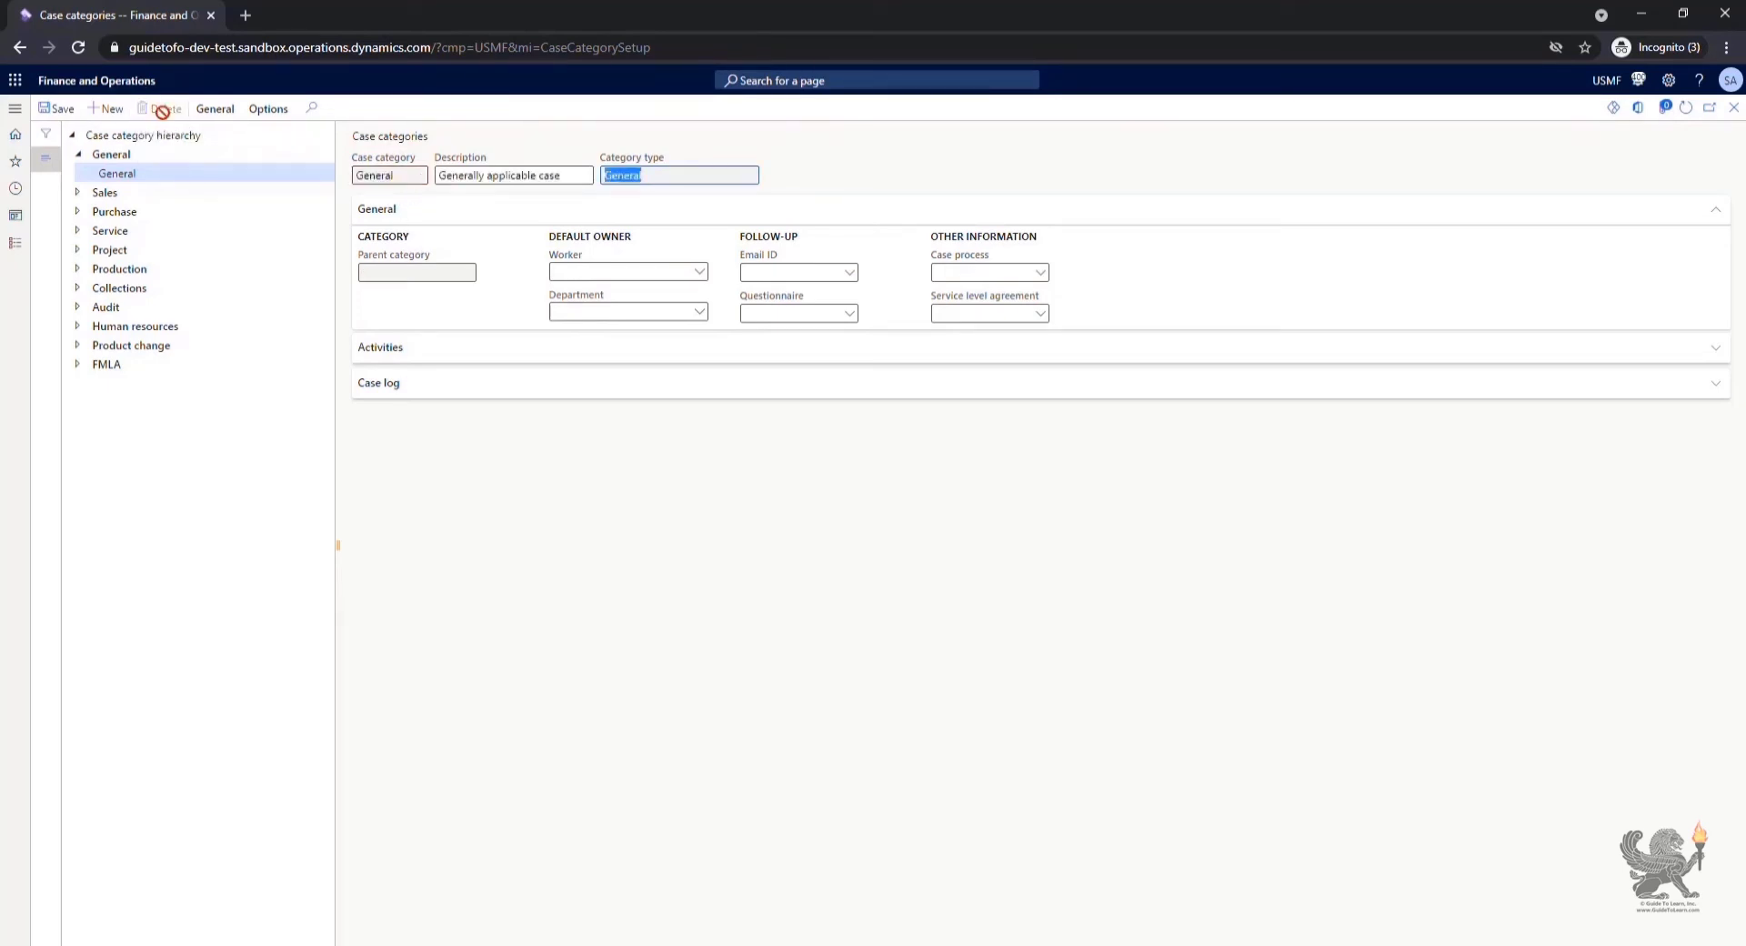
Step: Examine the General case category's follow-up email and questionnaire choices and its activity creation settings
{"action": "left_click", "coordinate": [148, 172]}
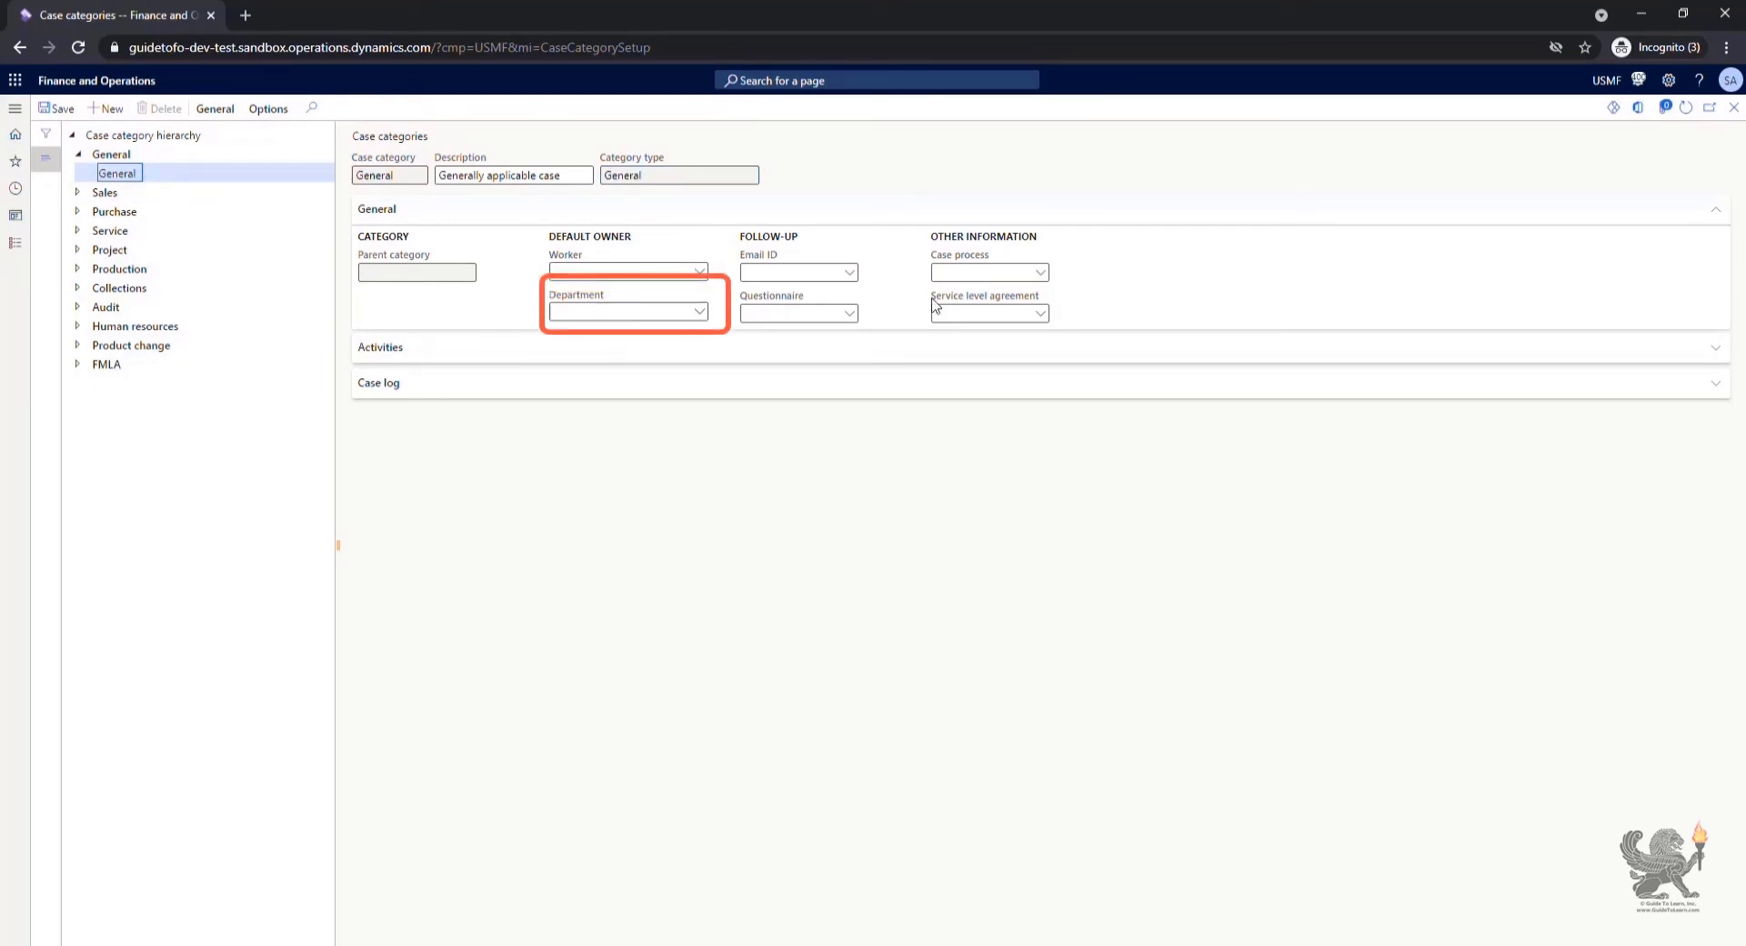
{"action": "left_click", "coordinate": [853, 275]}
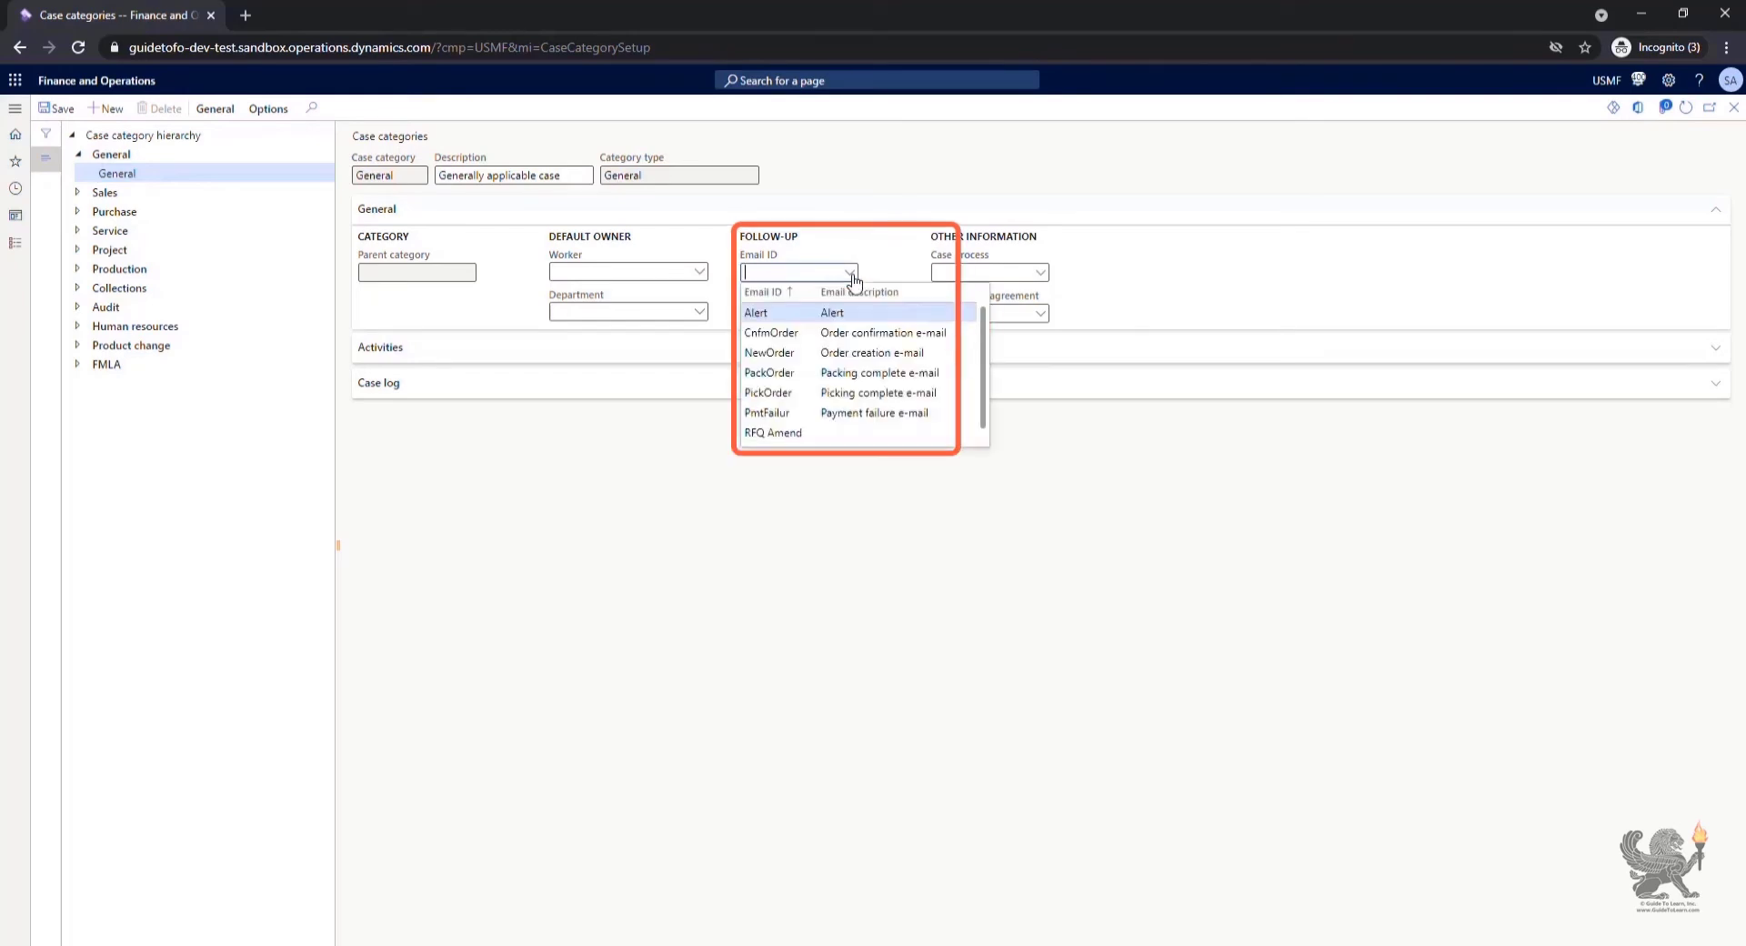
{"action": "scroll", "coordinate": [857, 371], "scroll_direction": "down", "scroll_amount": 1}
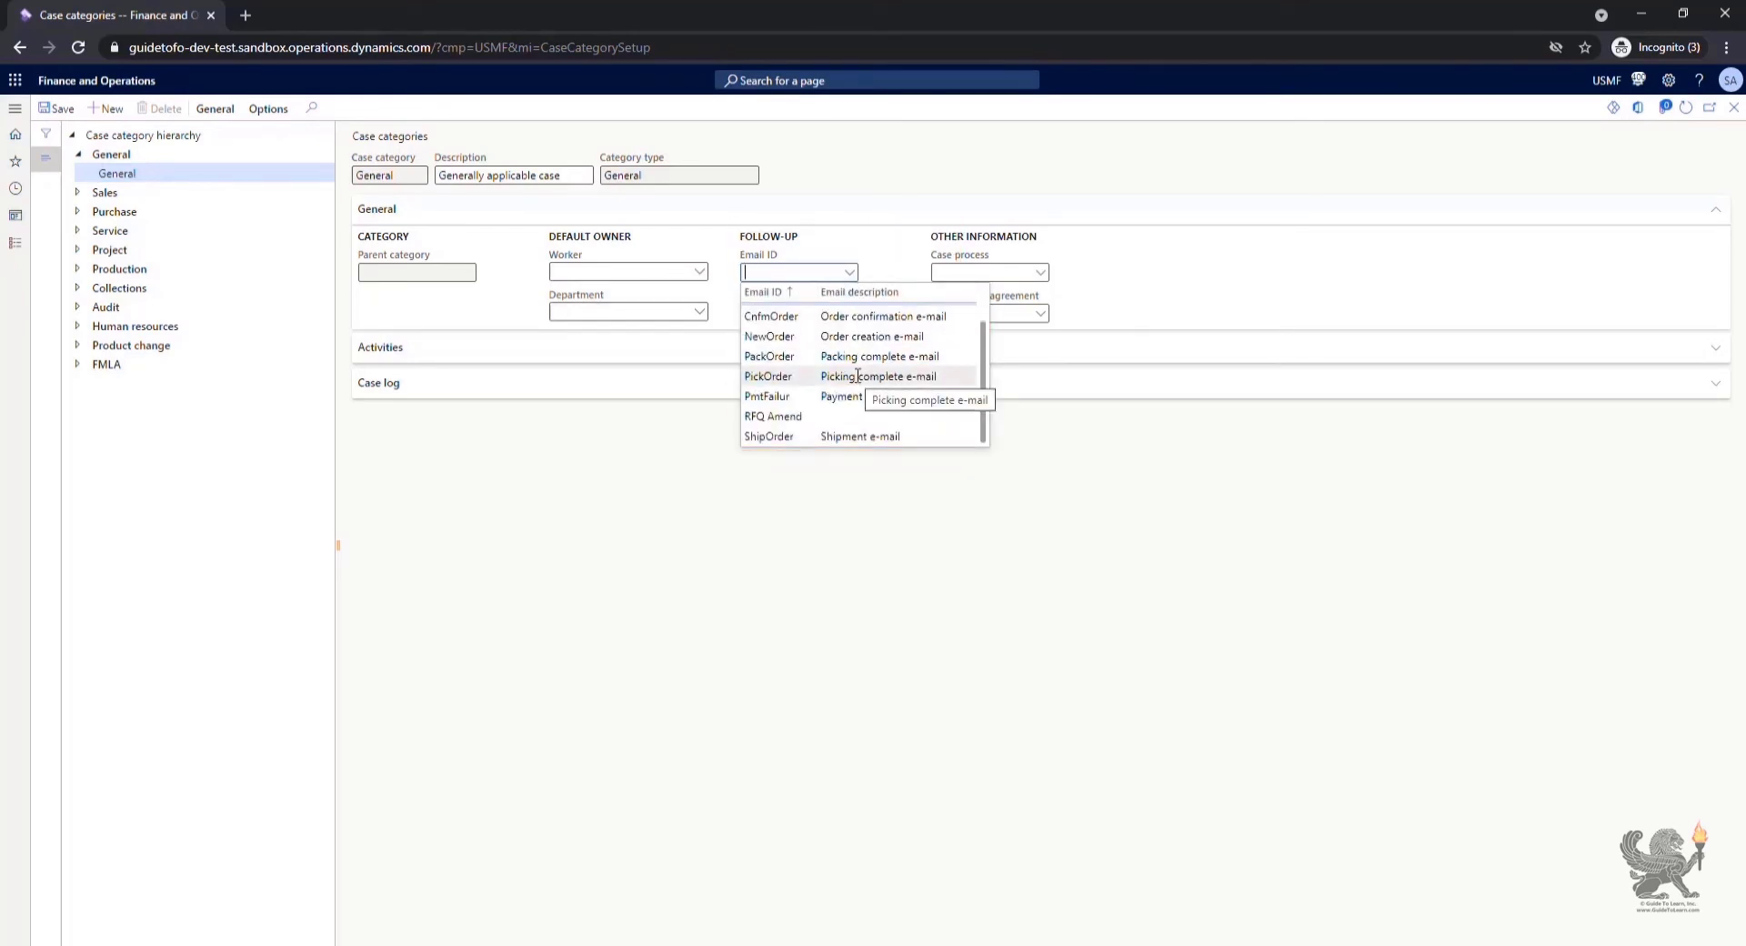
{"action": "left_click", "coordinate": [846, 240]}
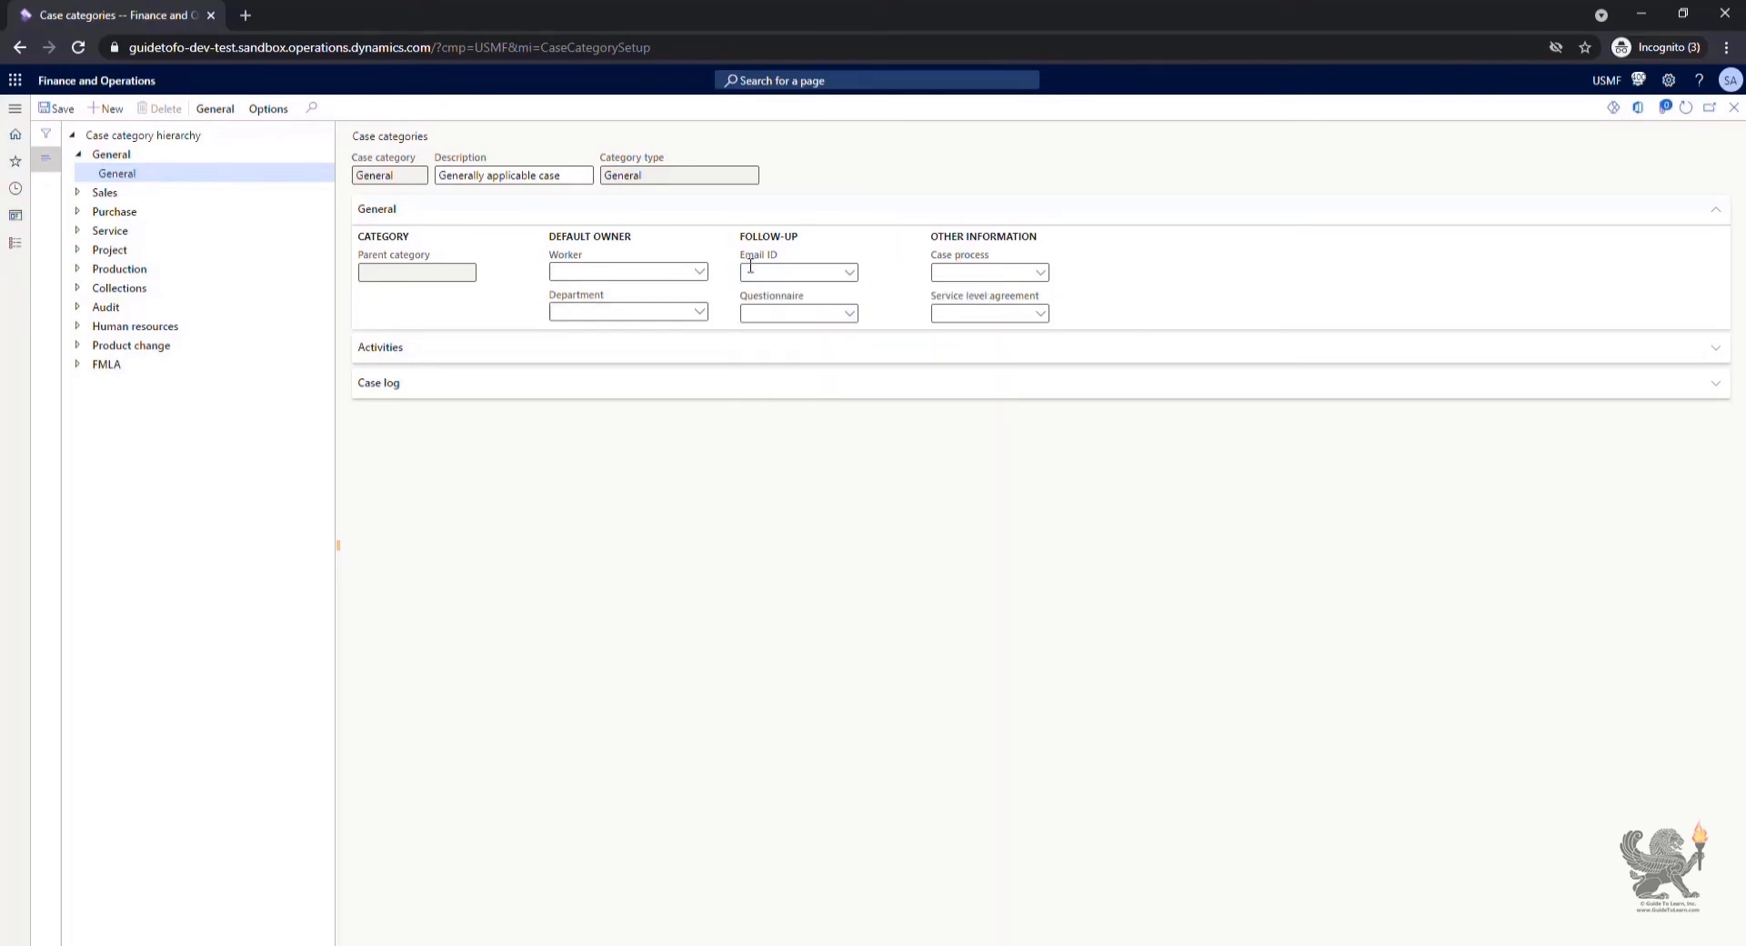
{"action": "left_click", "coordinate": [853, 315]}
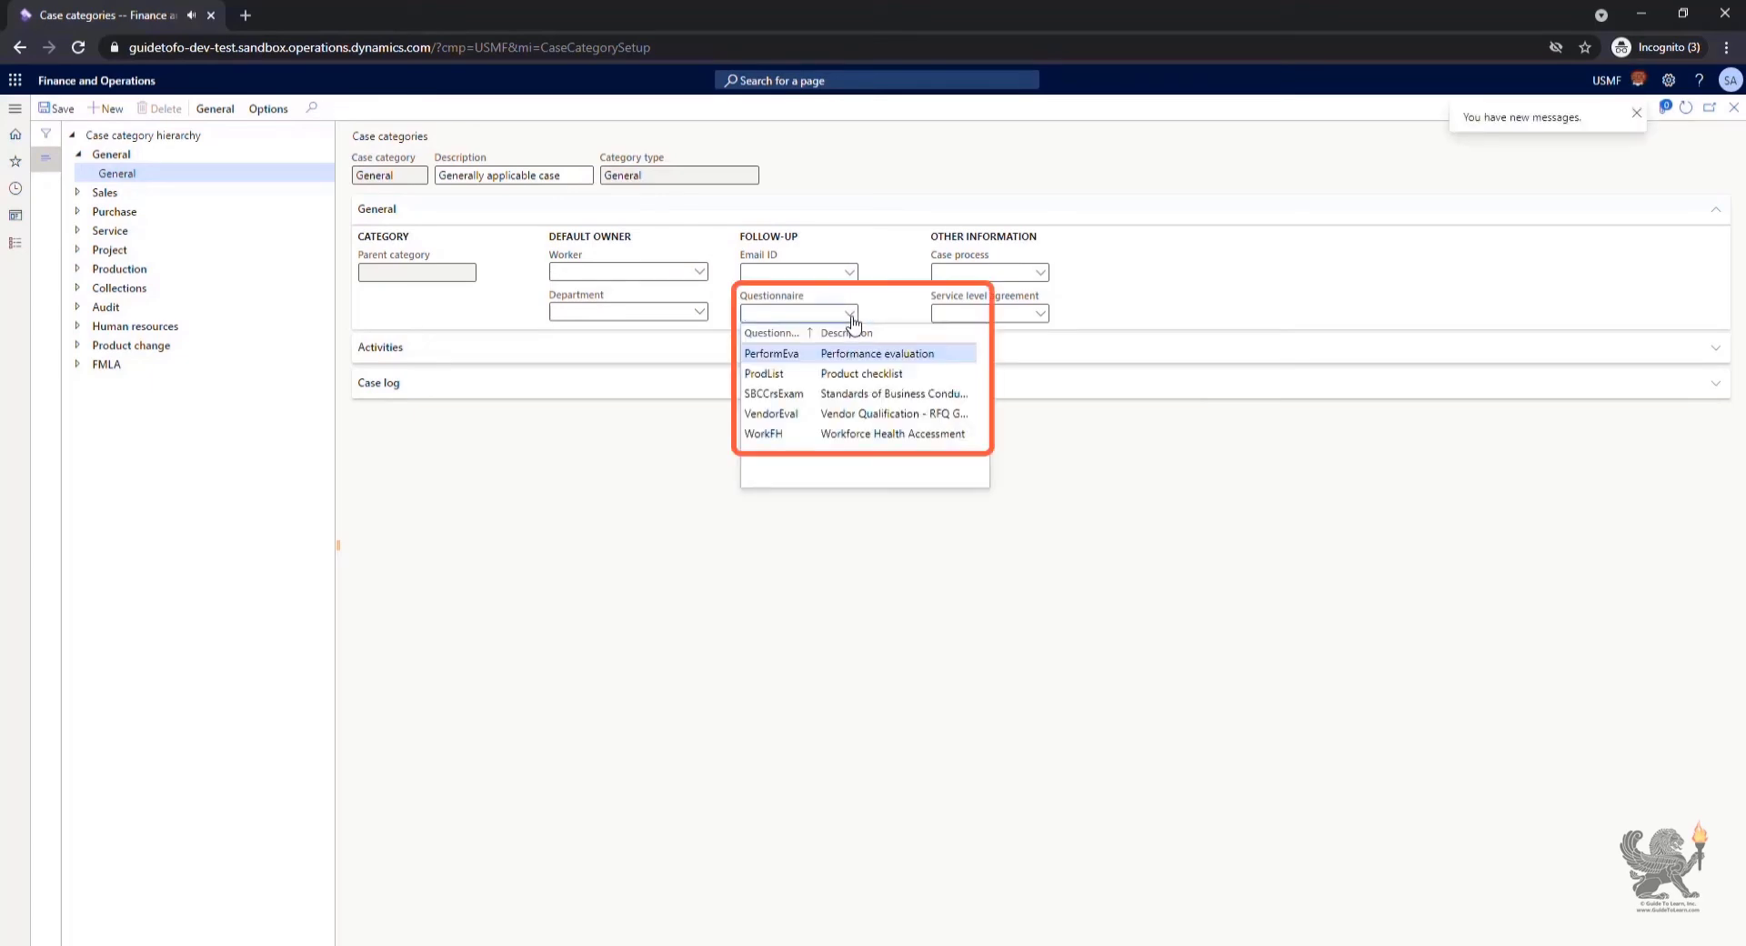
{"action": "left_click", "coordinate": [852, 315]}
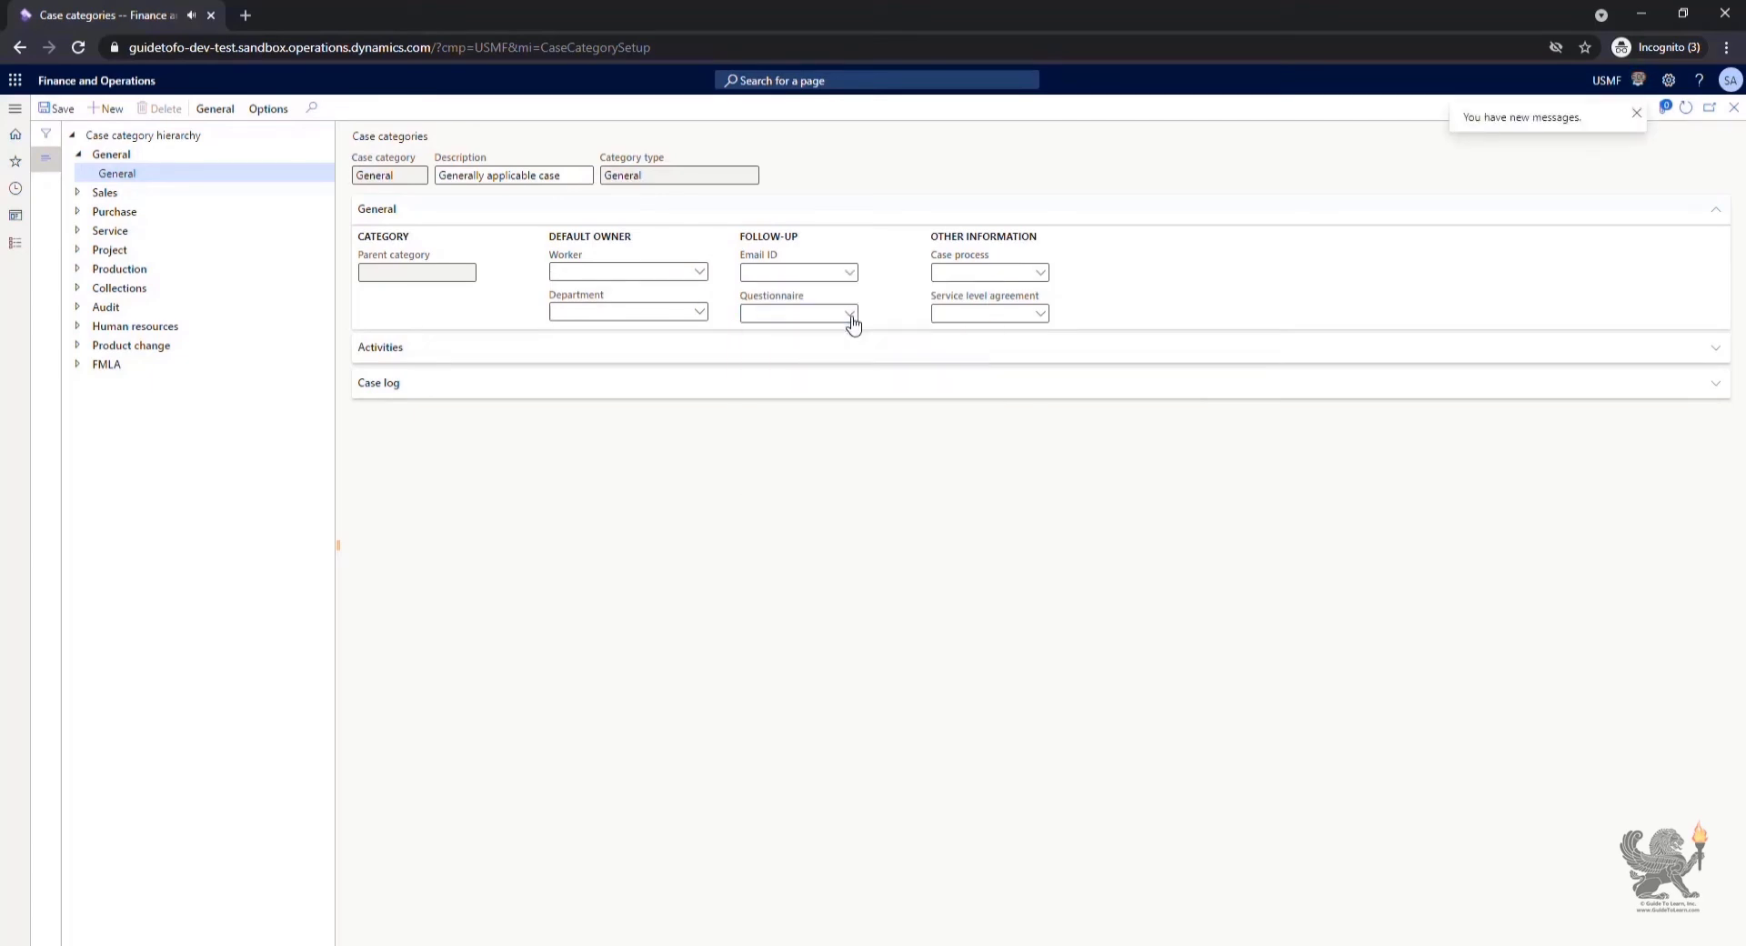
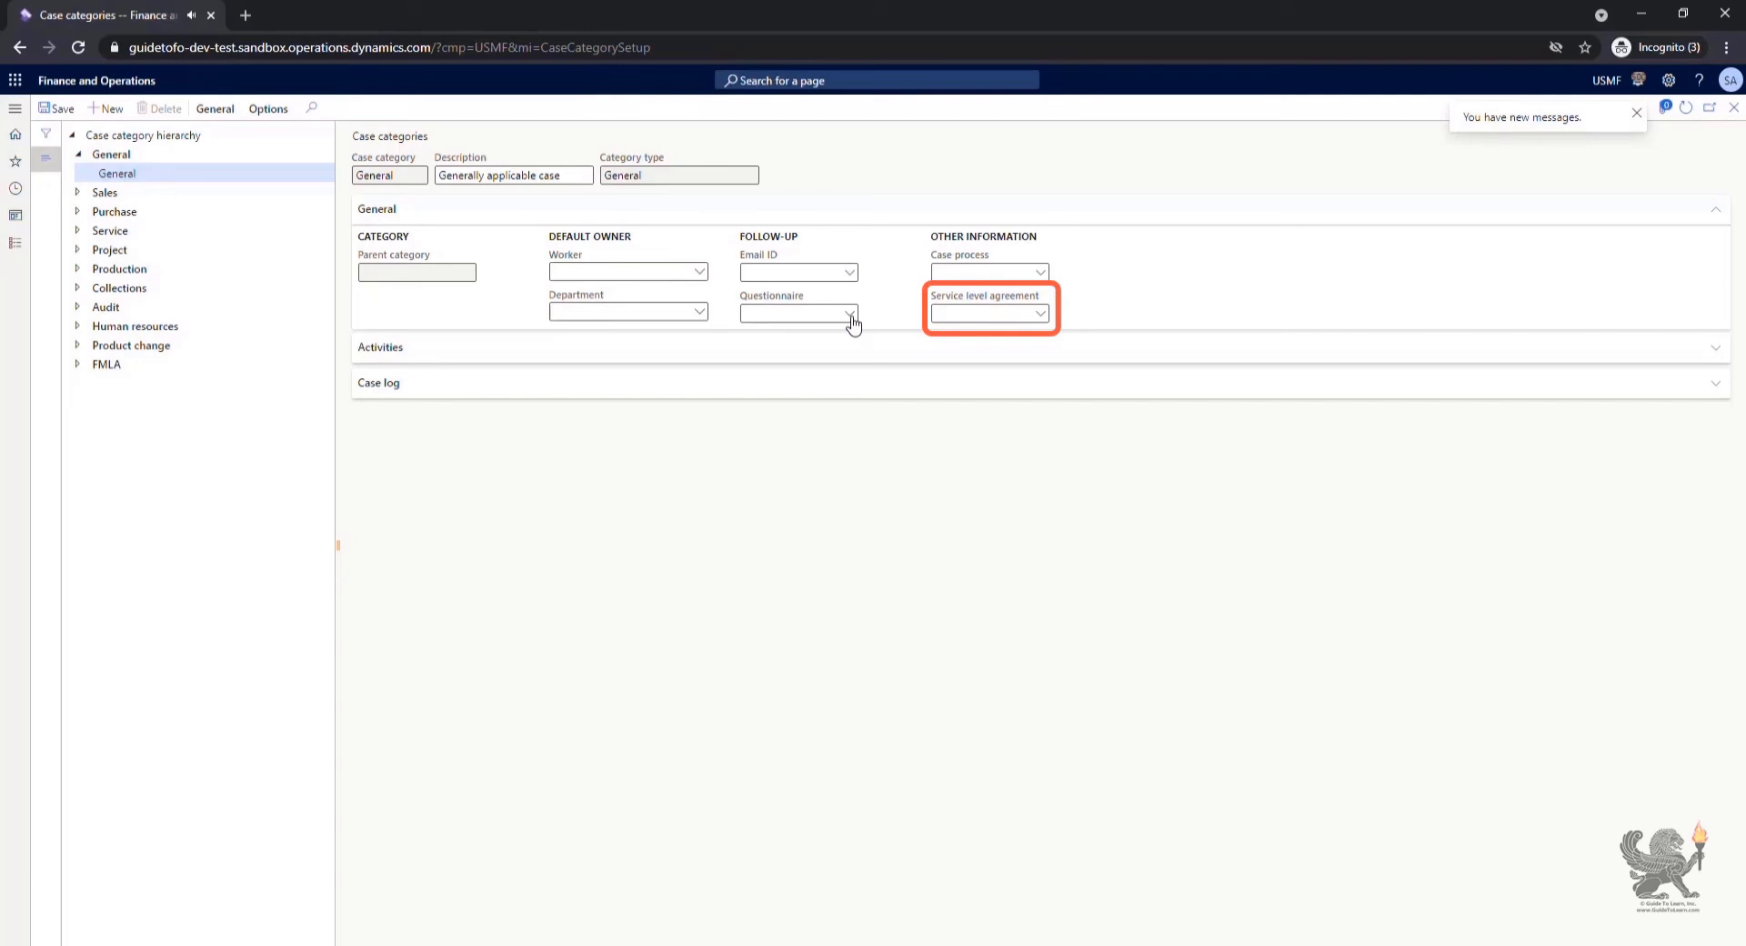
{"action": "left_click", "coordinate": [368, 357]}
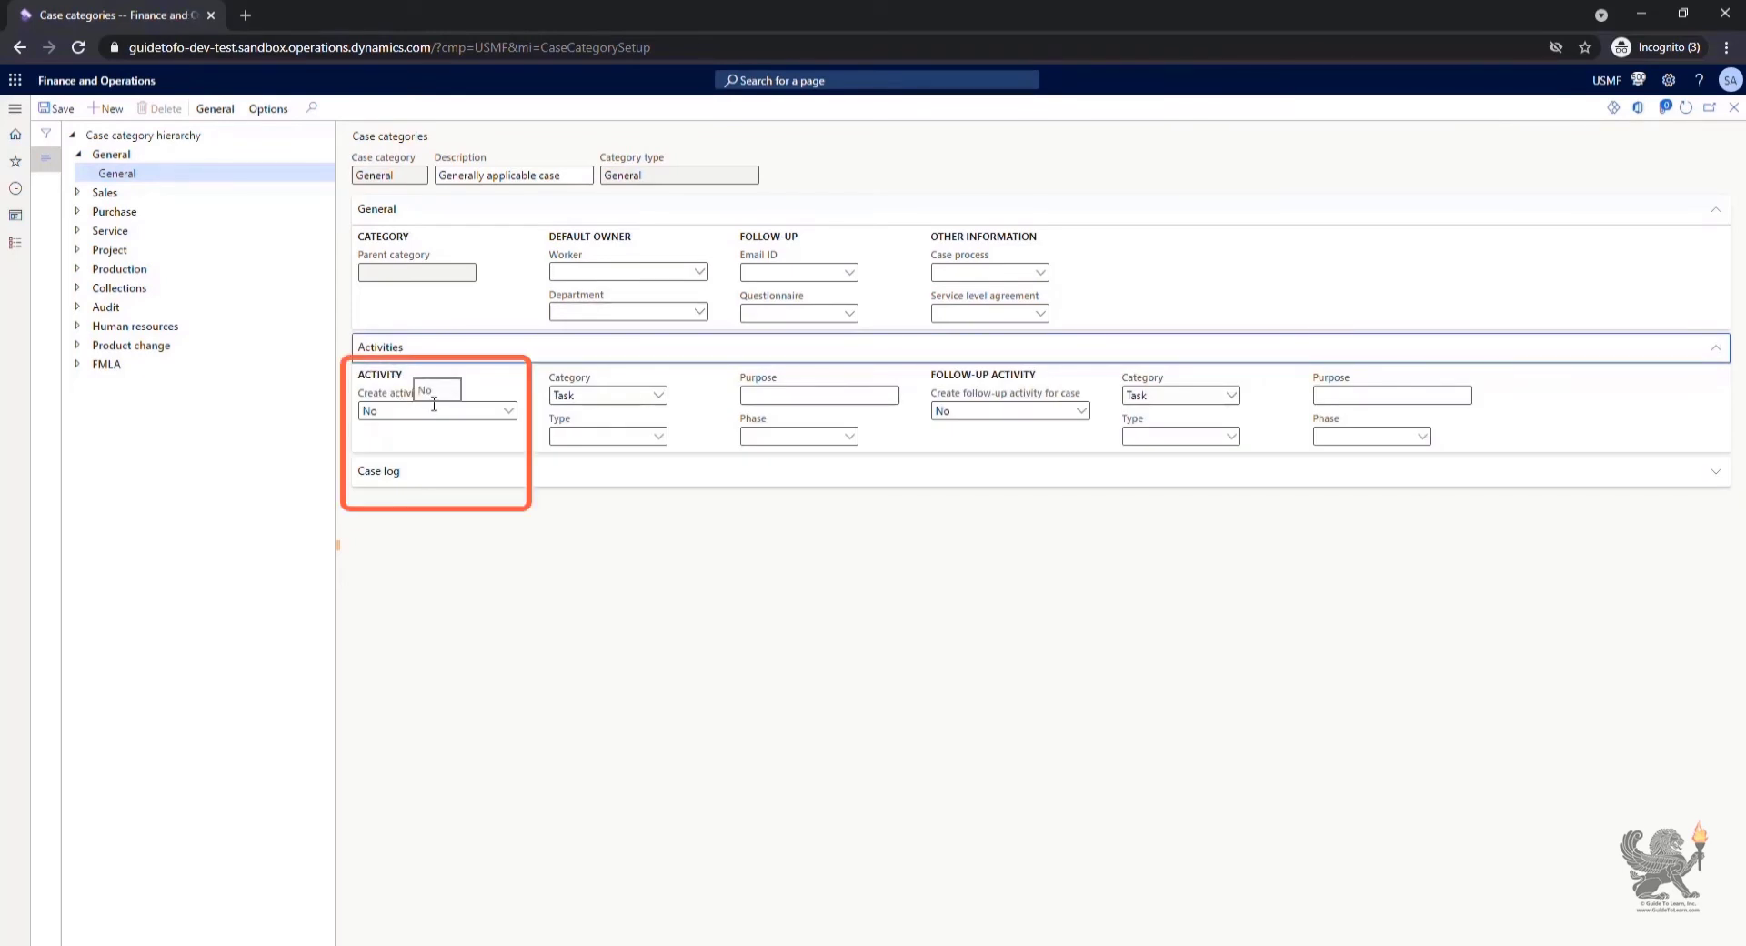
{"action": "left_click", "coordinate": [509, 412]}
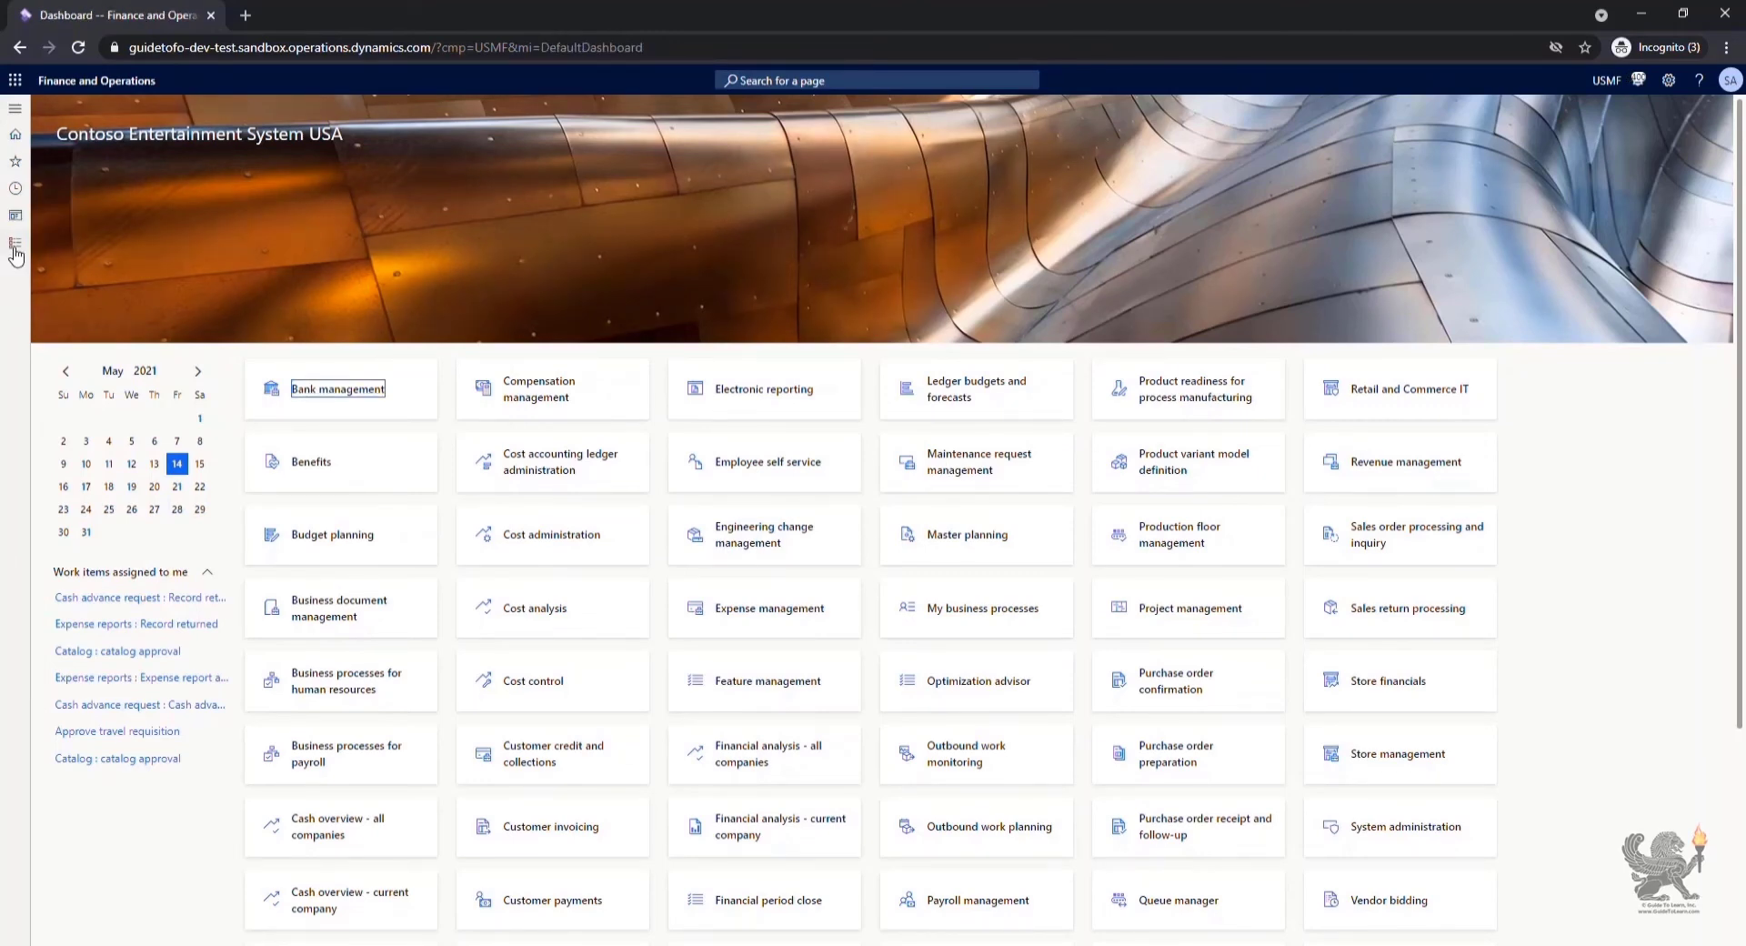
Step: Reopen Case categories, start a new top-level category and view the available category types
{"action": "left_click", "coordinate": [15, 252]}
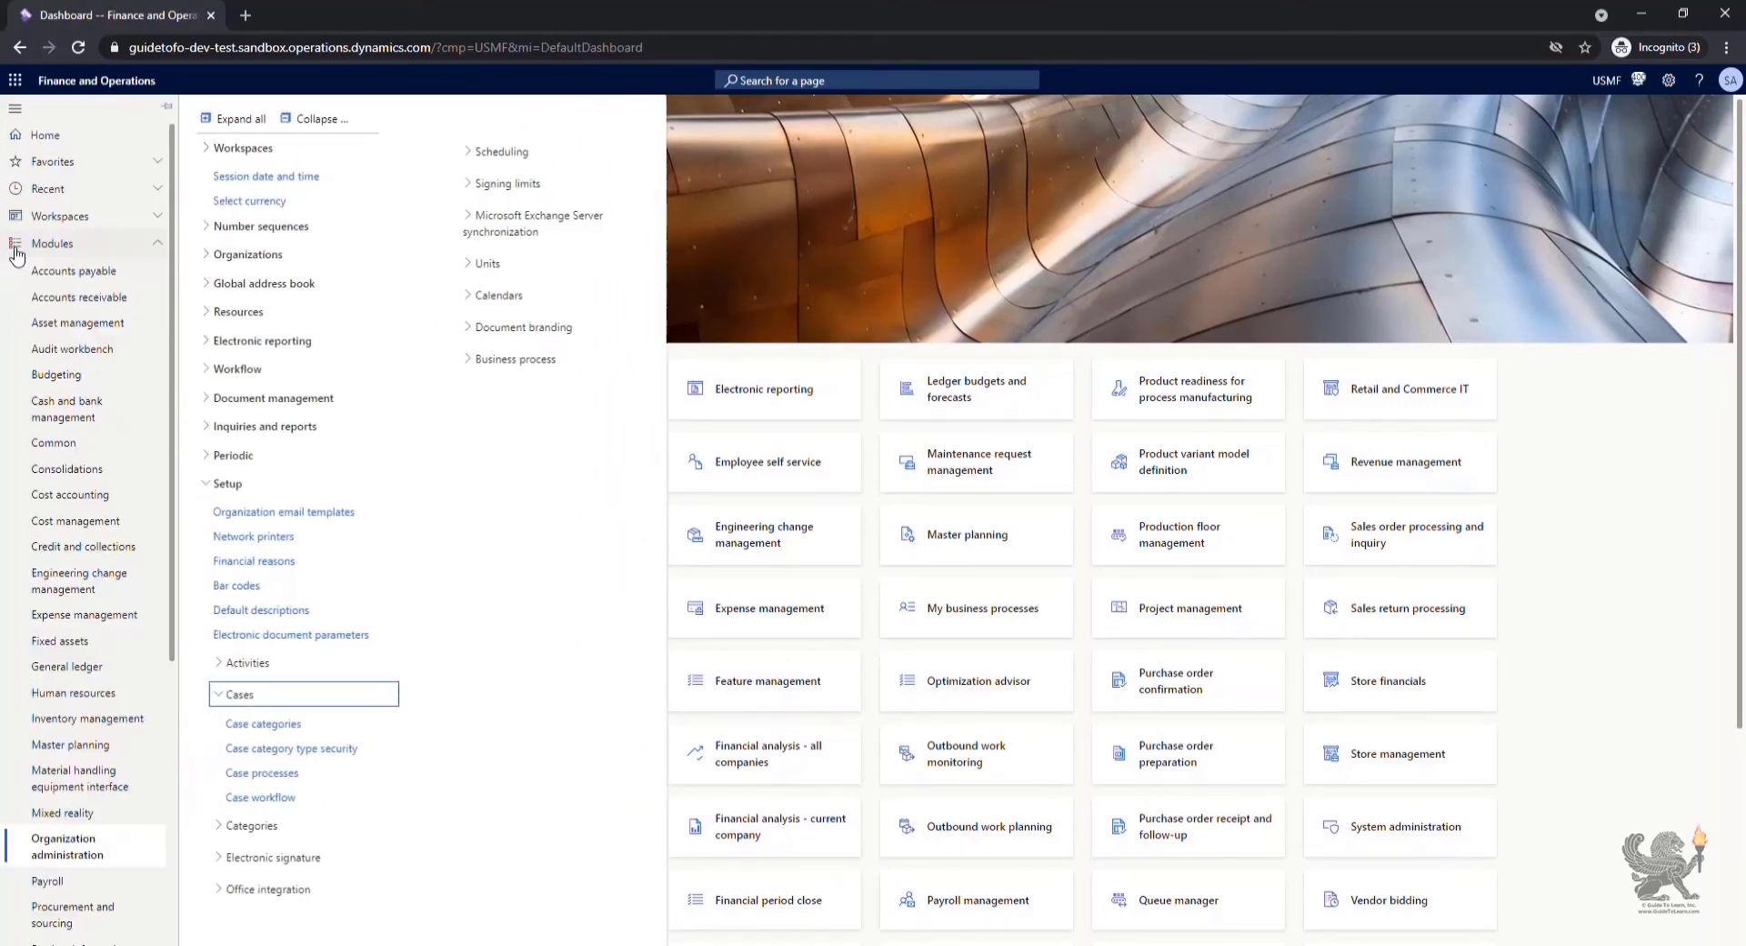
{"action": "left_click", "coordinate": [295, 728]}
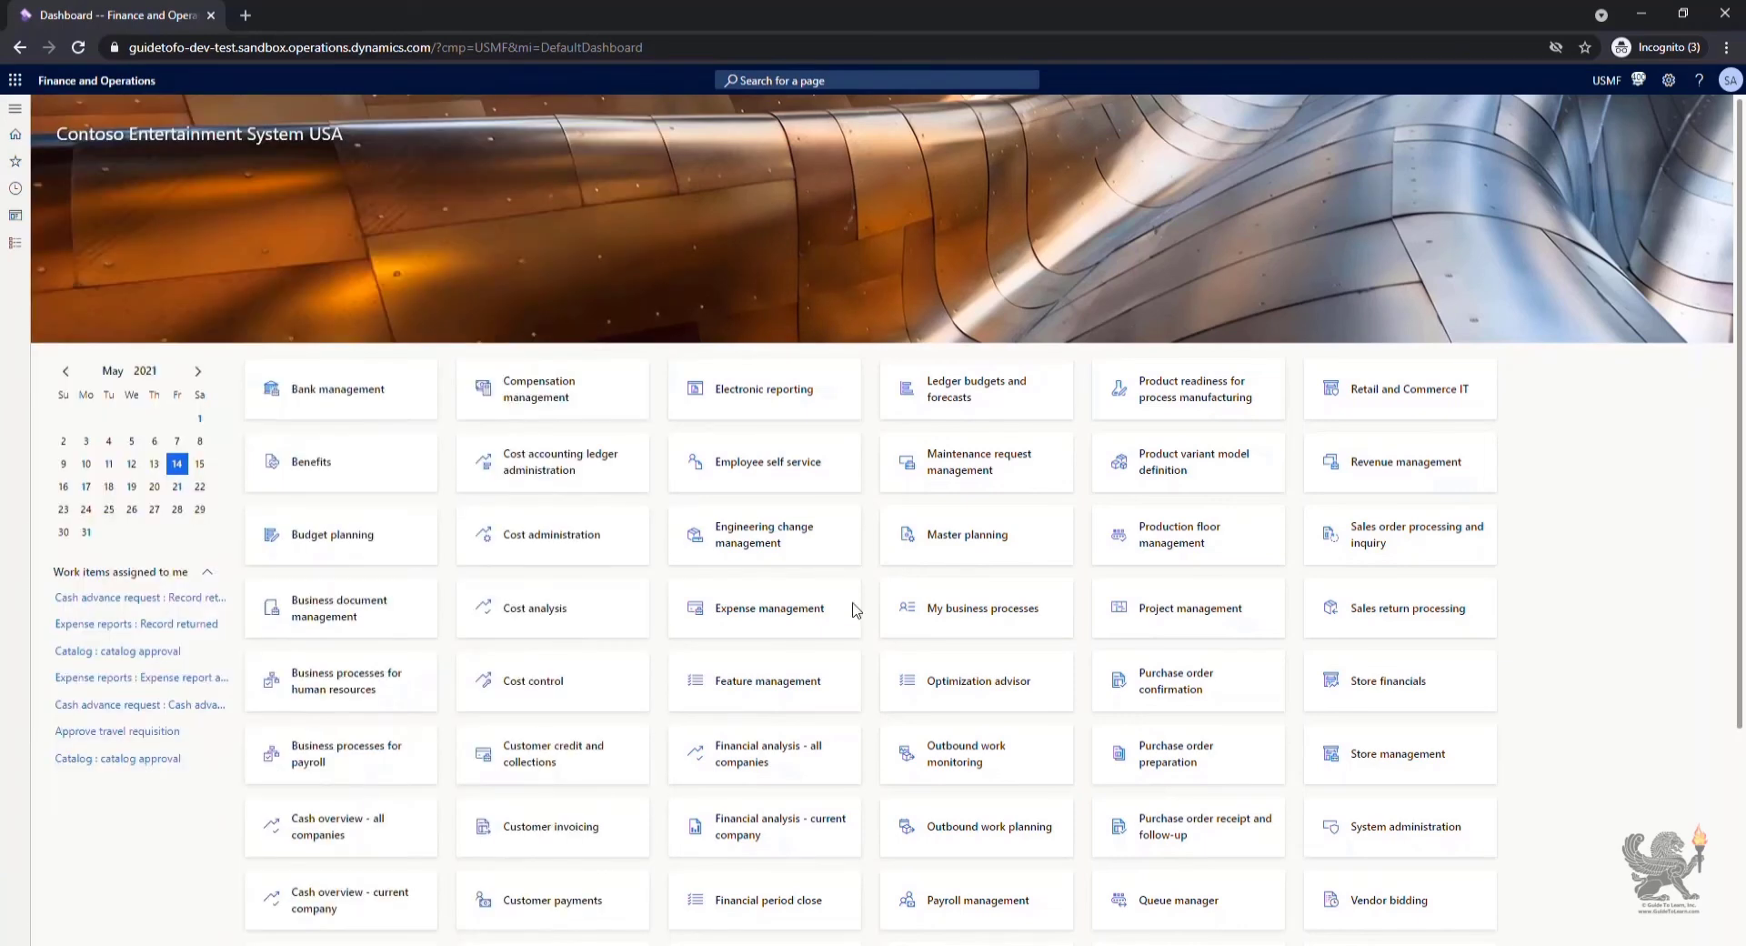
{"action": "left_click", "coordinate": [106, 110]}
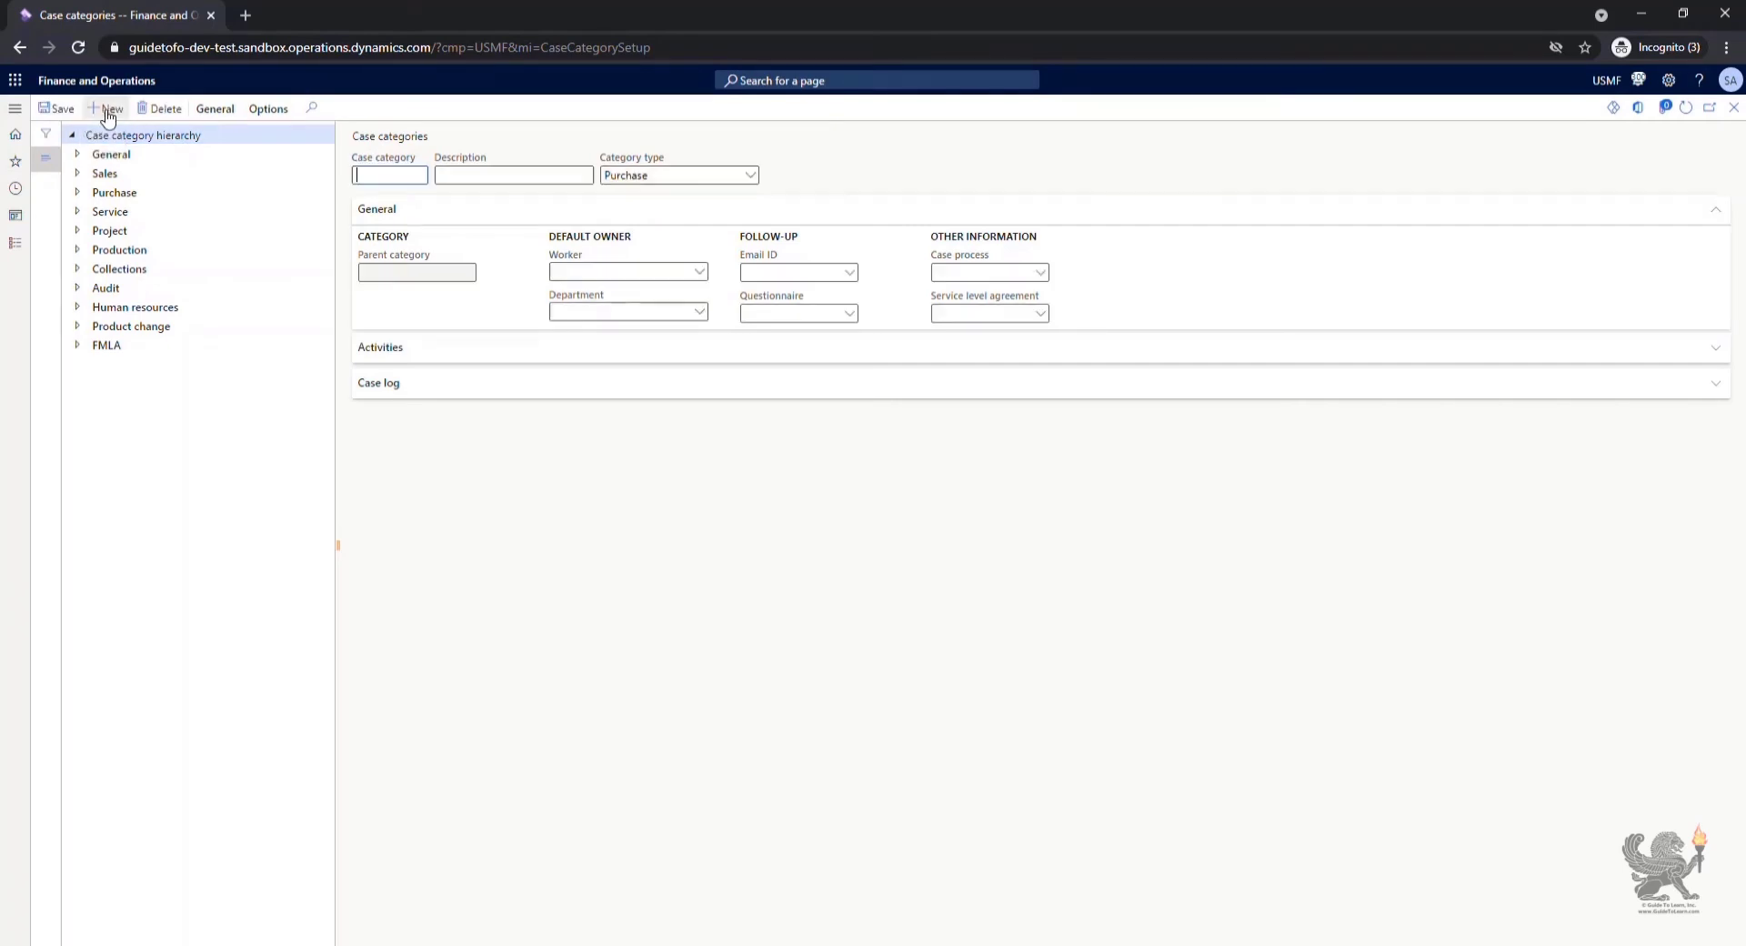
{"action": "left_click", "coordinate": [750, 176]}
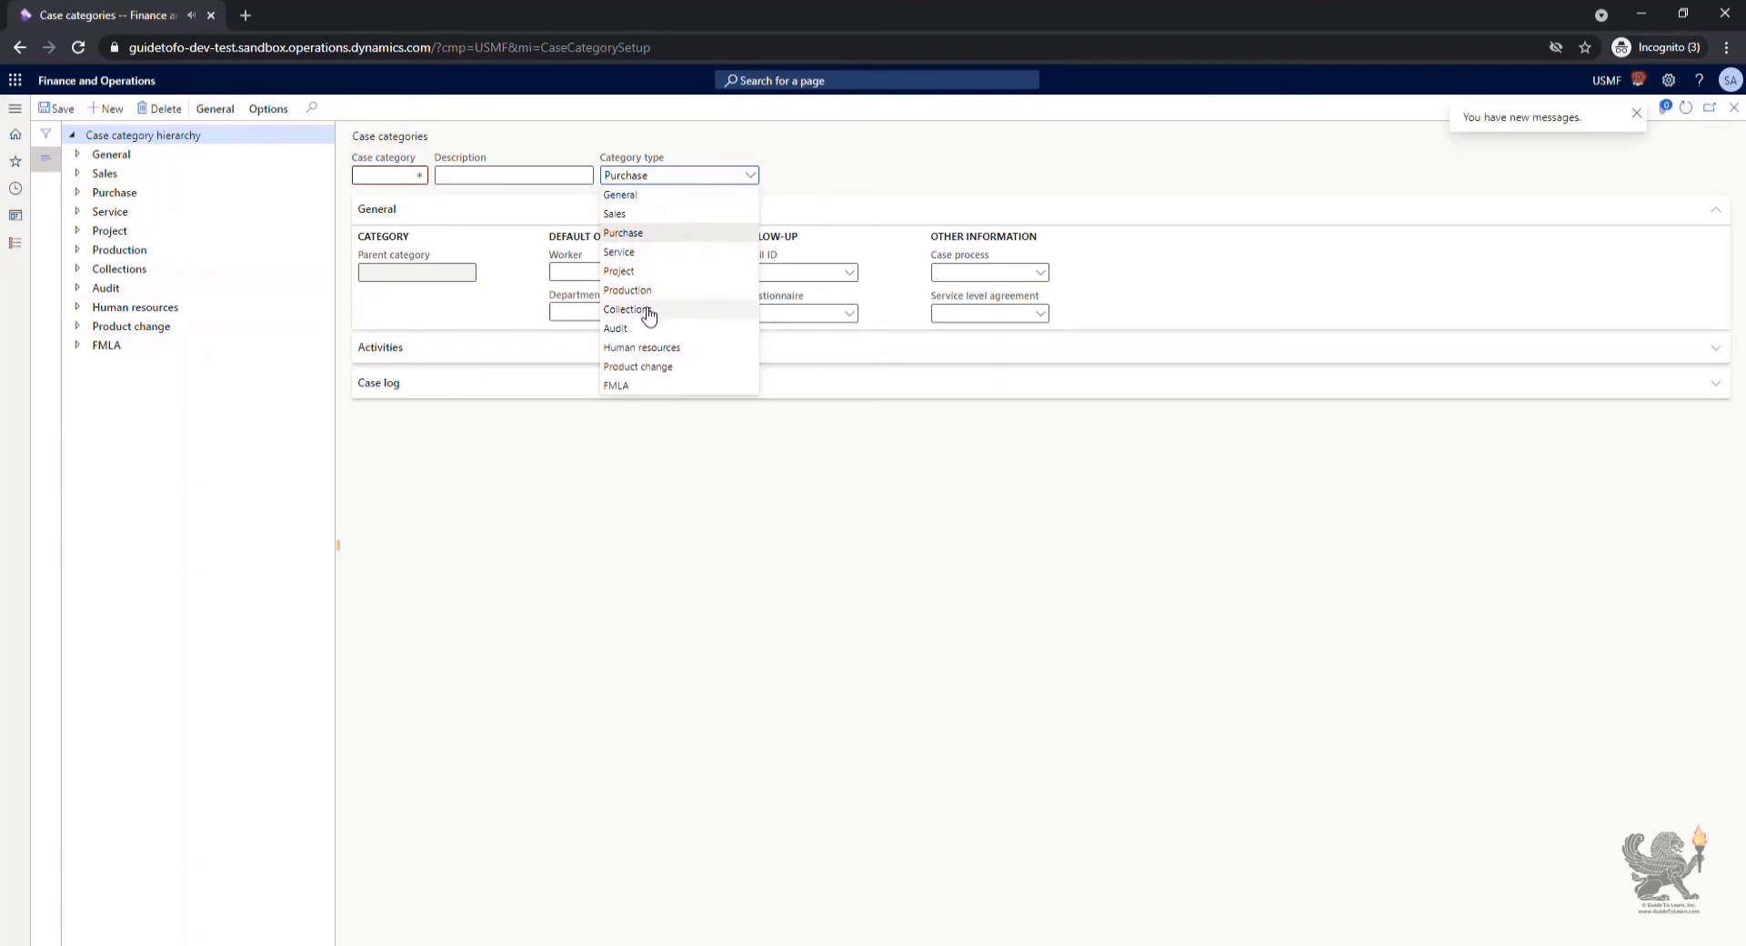
{"action": "left_click", "coordinate": [783, 171]}
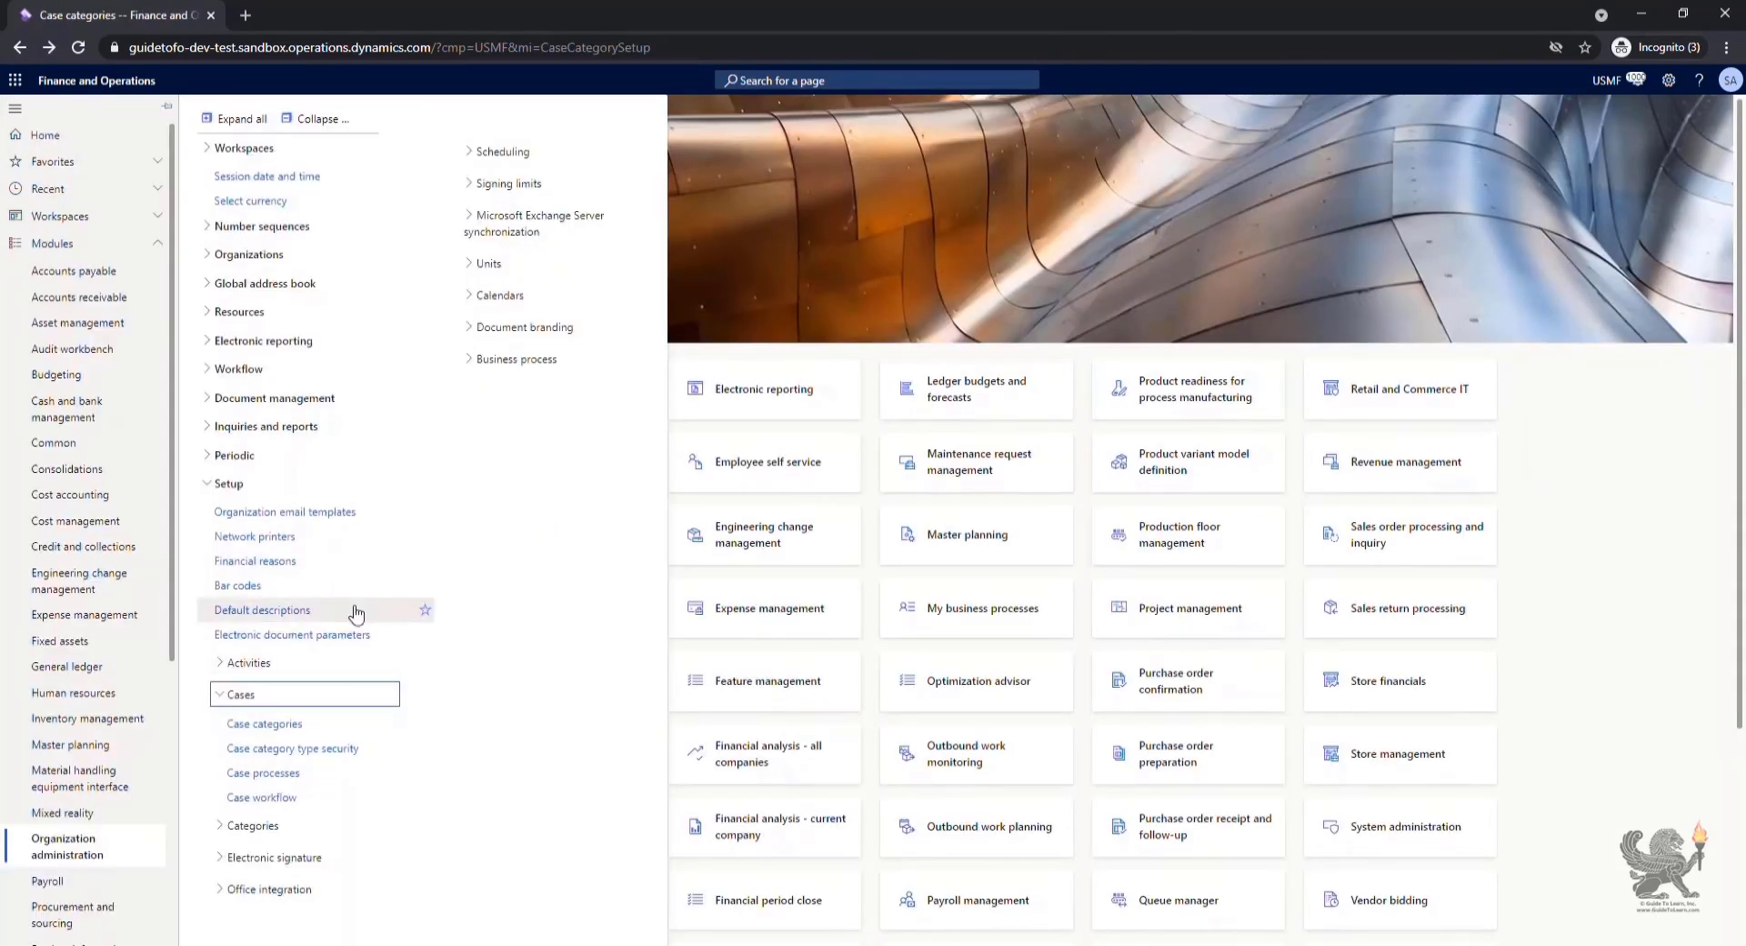
Step: Open the Case category type security page in Organization administration's case setup
{"action": "left_click", "coordinate": [348, 755]}
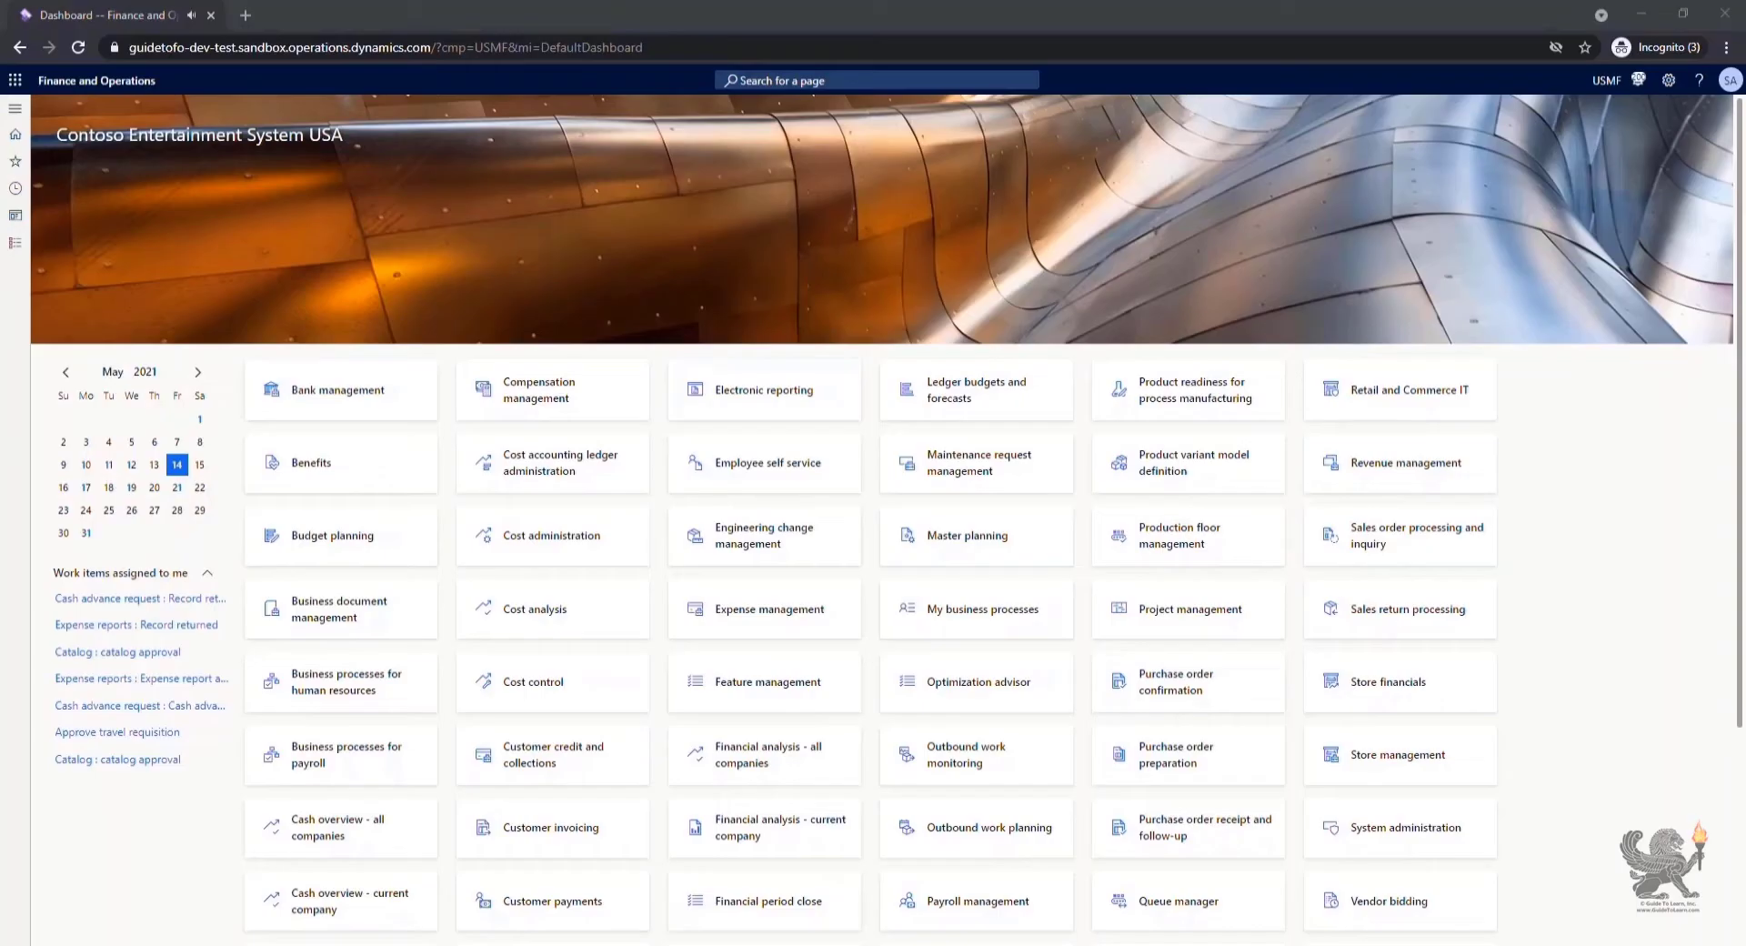
Step: Open the All cases list under Cases in the Common module
{"action": "left_click", "coordinate": [12, 244]}
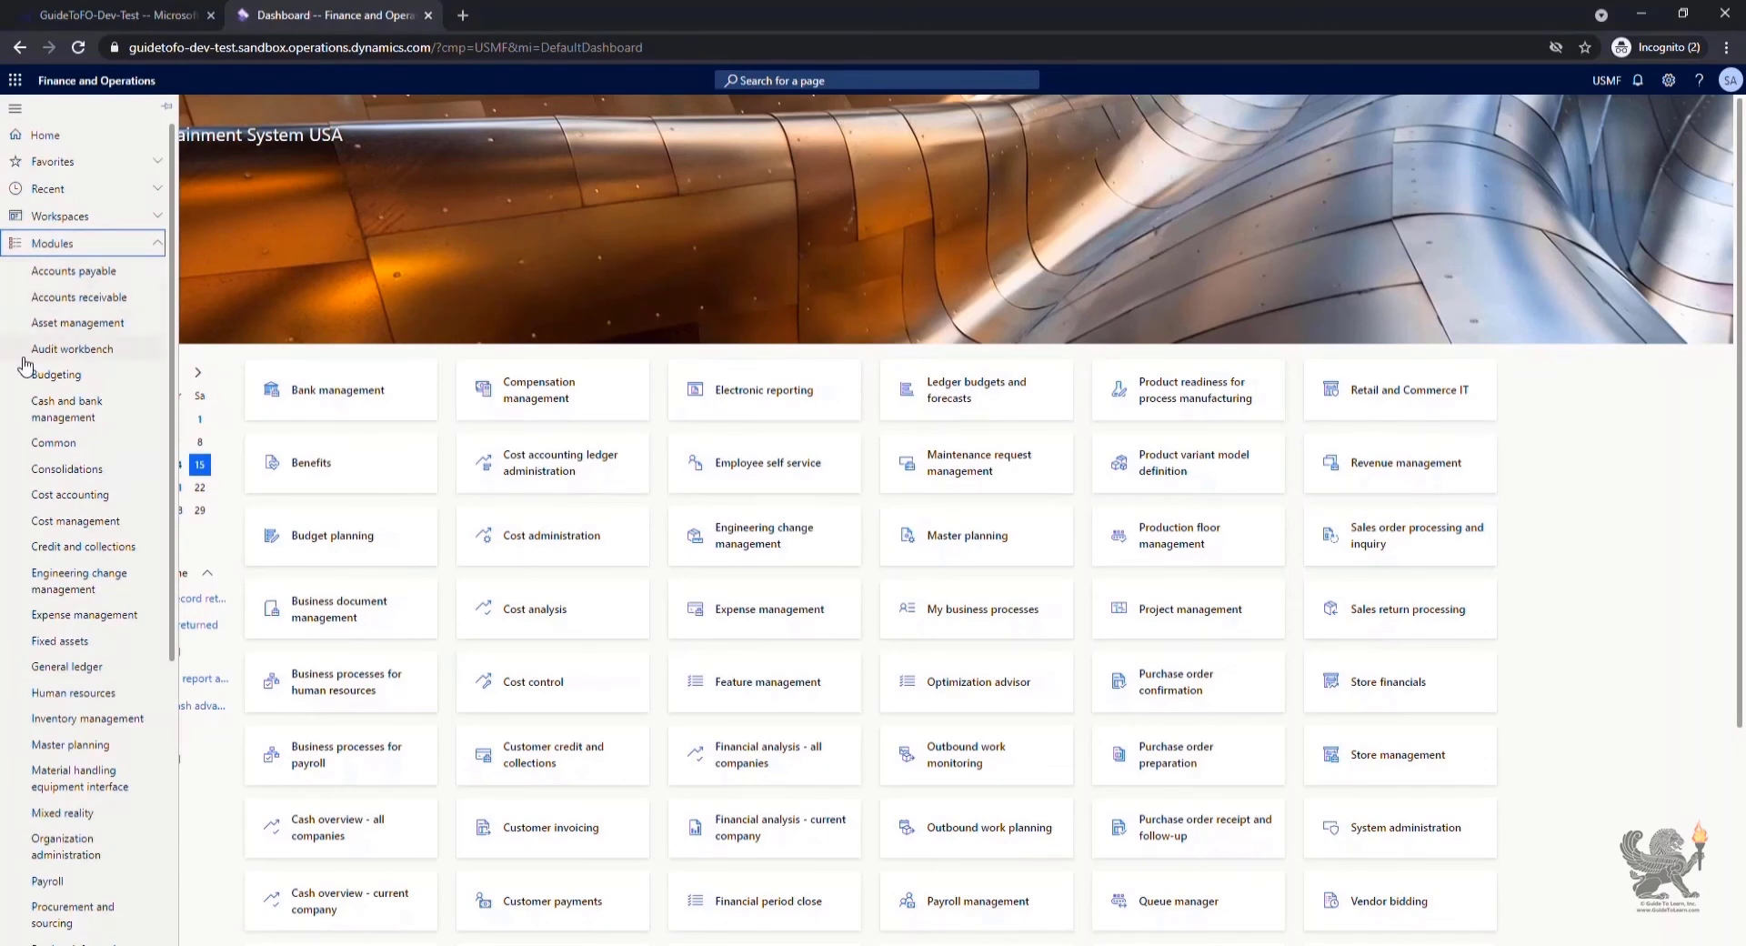
{"action": "left_click", "coordinate": [39, 444]}
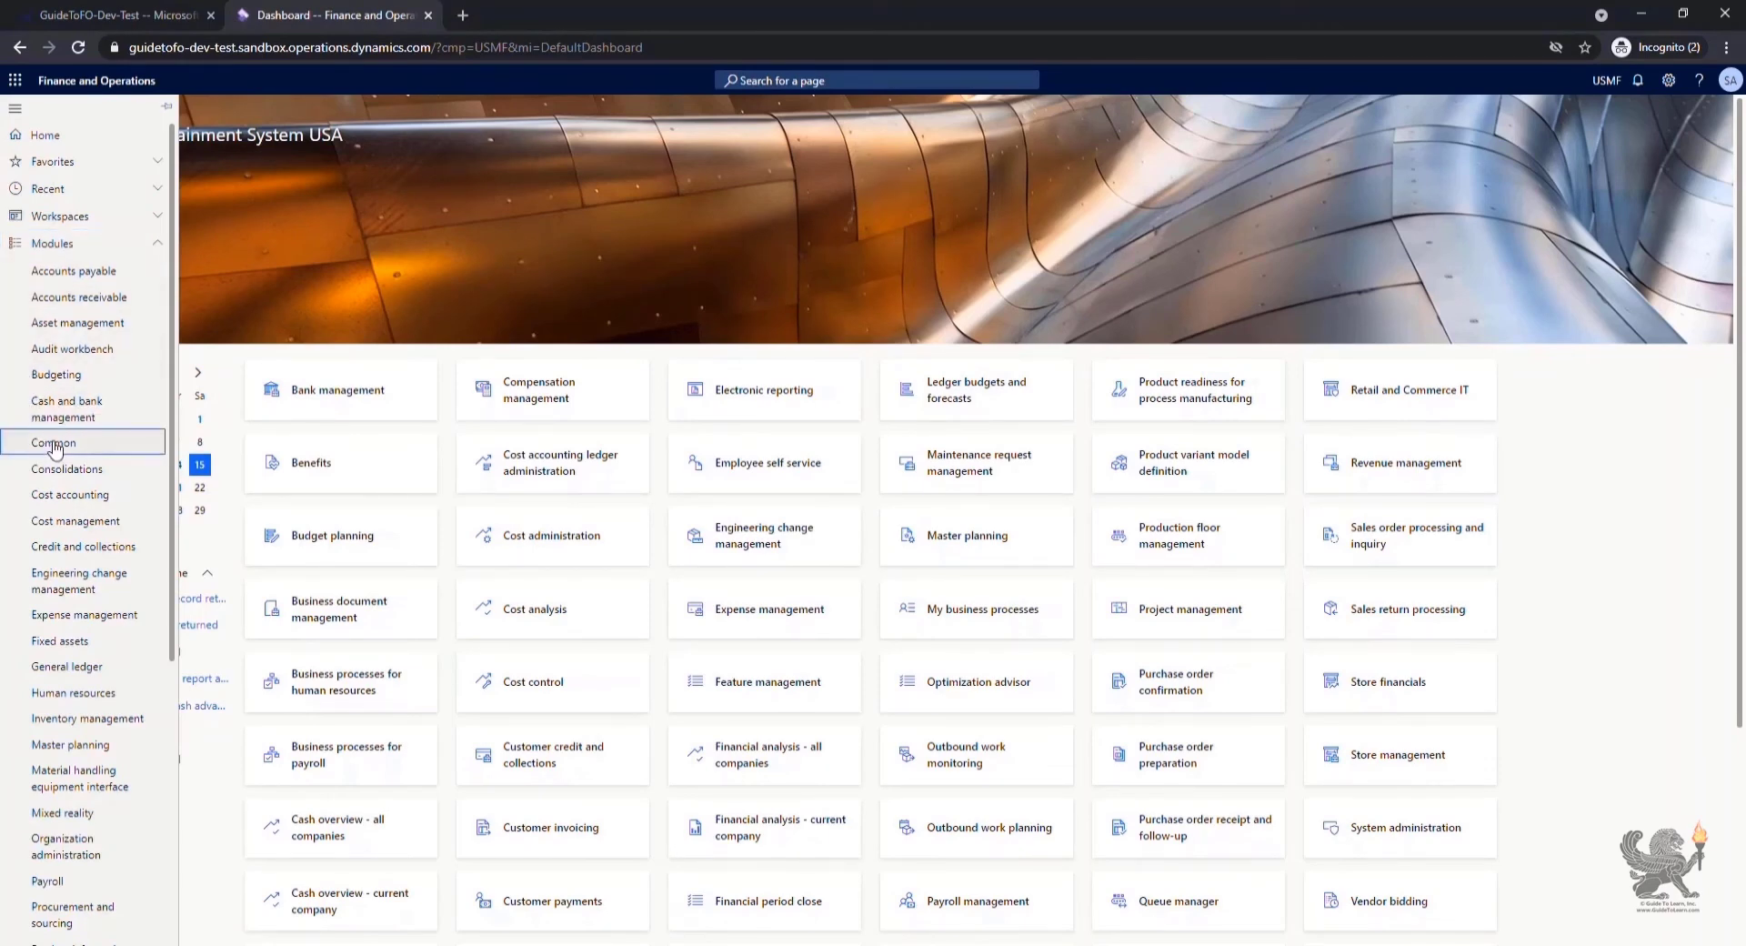
{"action": "left_click", "coordinate": [64, 444]}
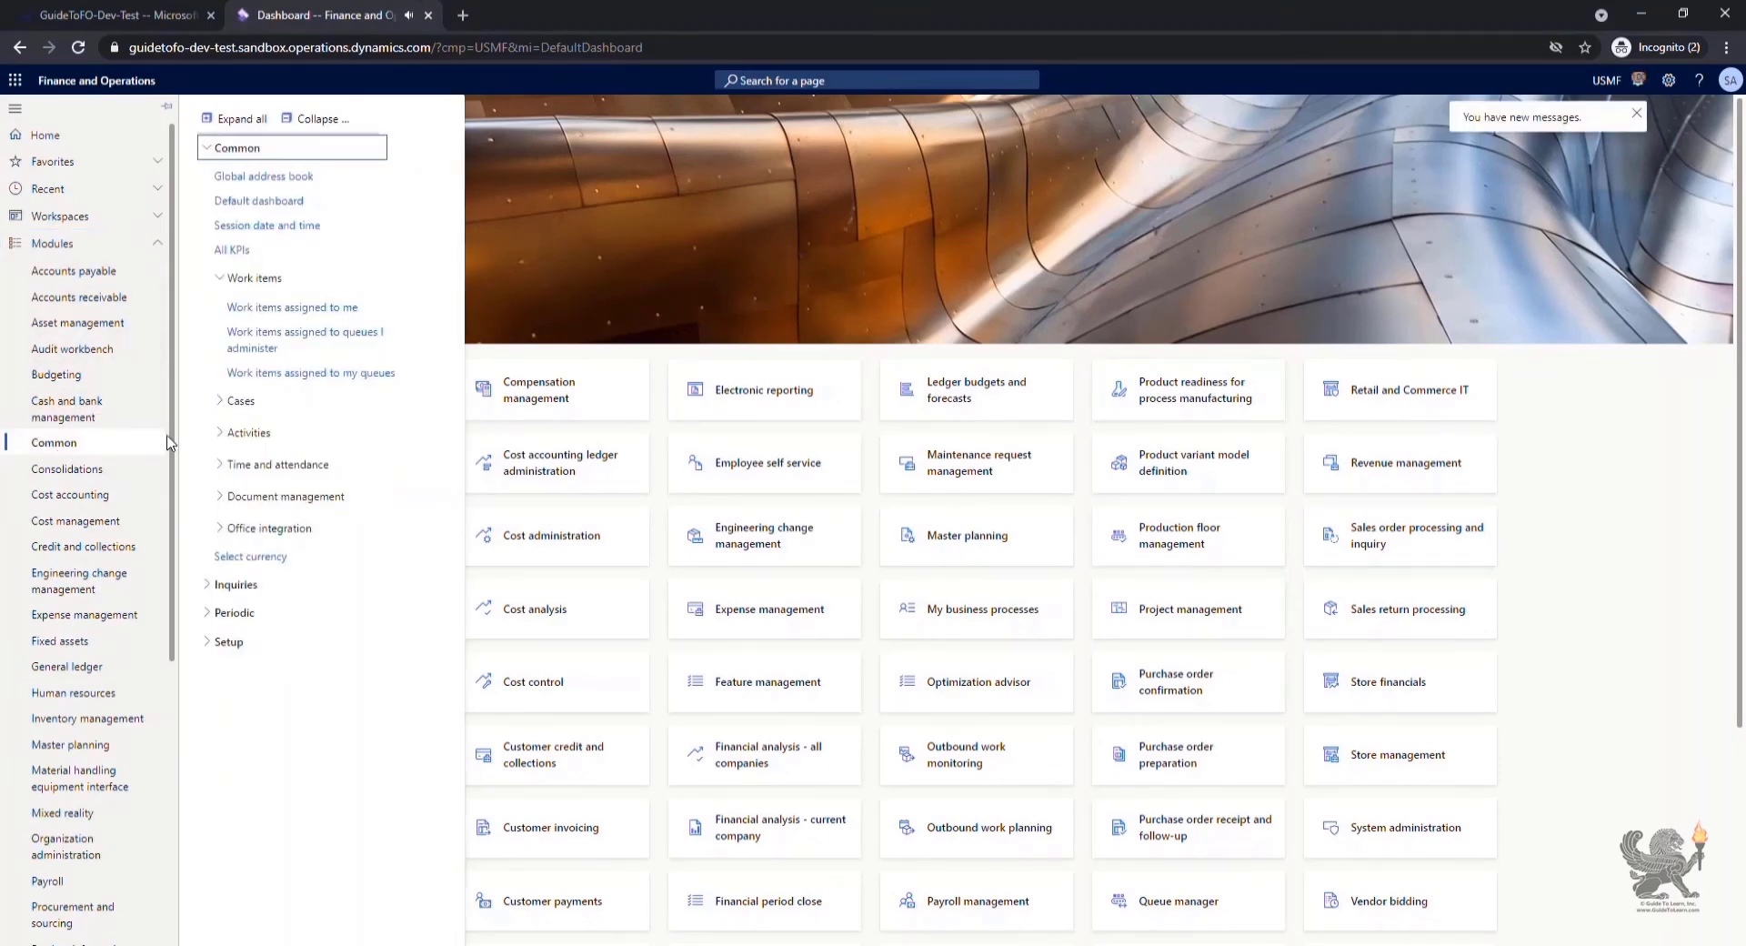
{"action": "left_click", "coordinate": [238, 412]}
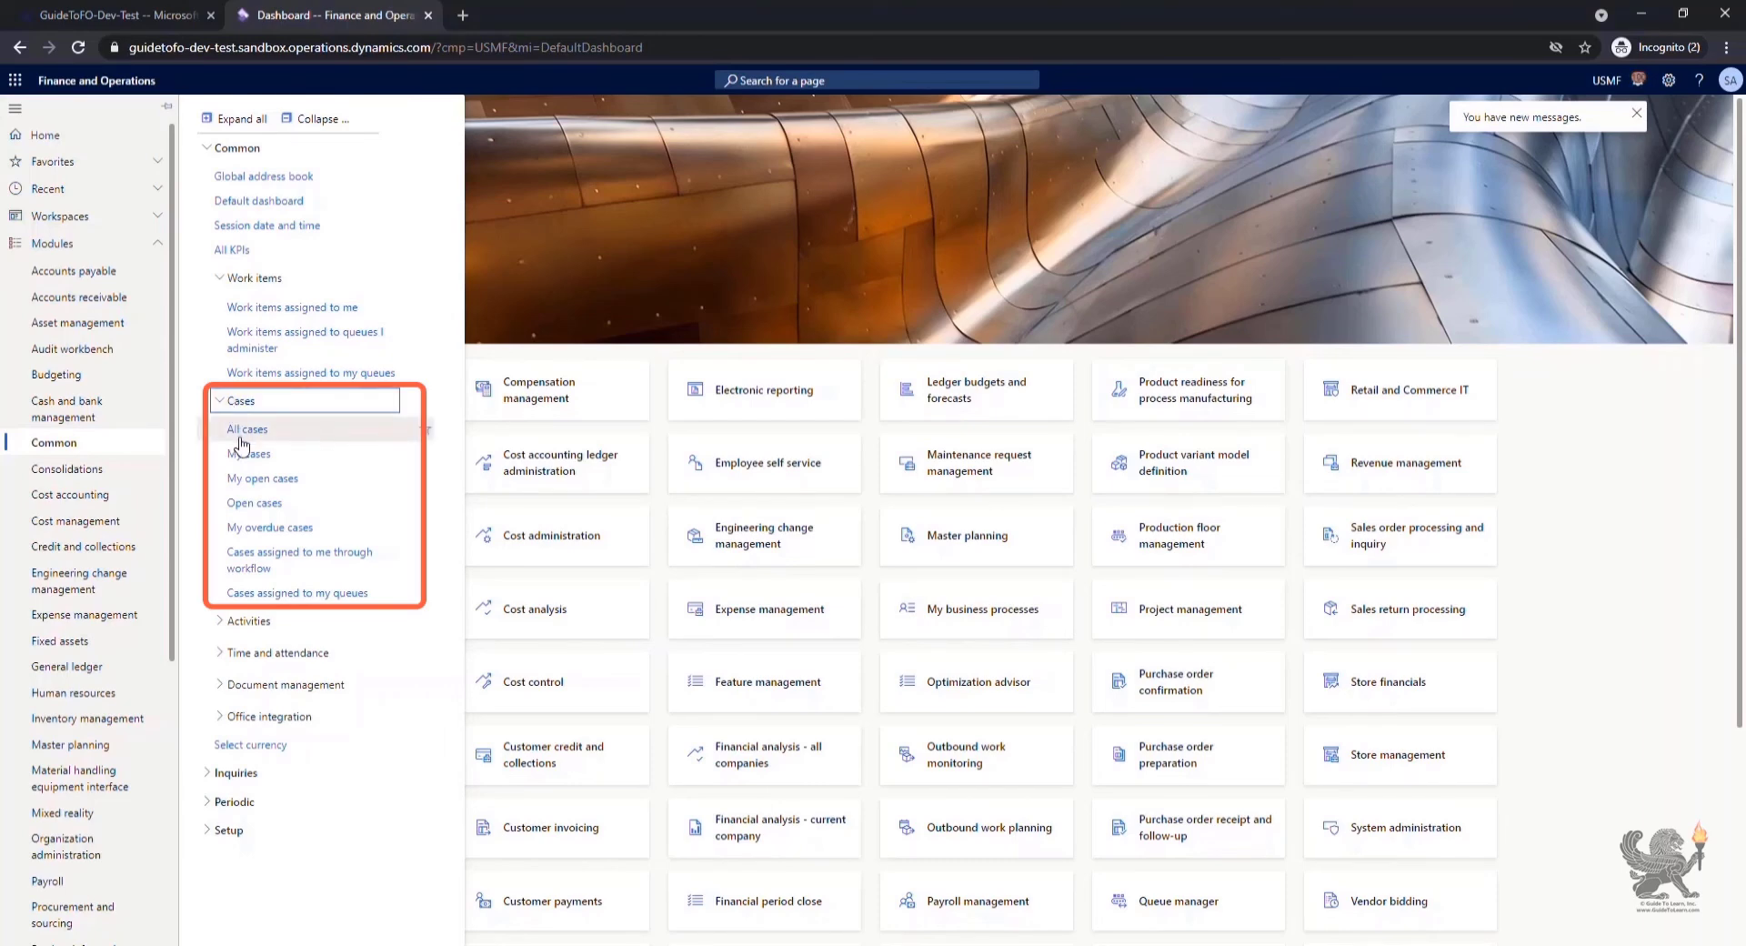
{"action": "left_click", "coordinate": [242, 433]}
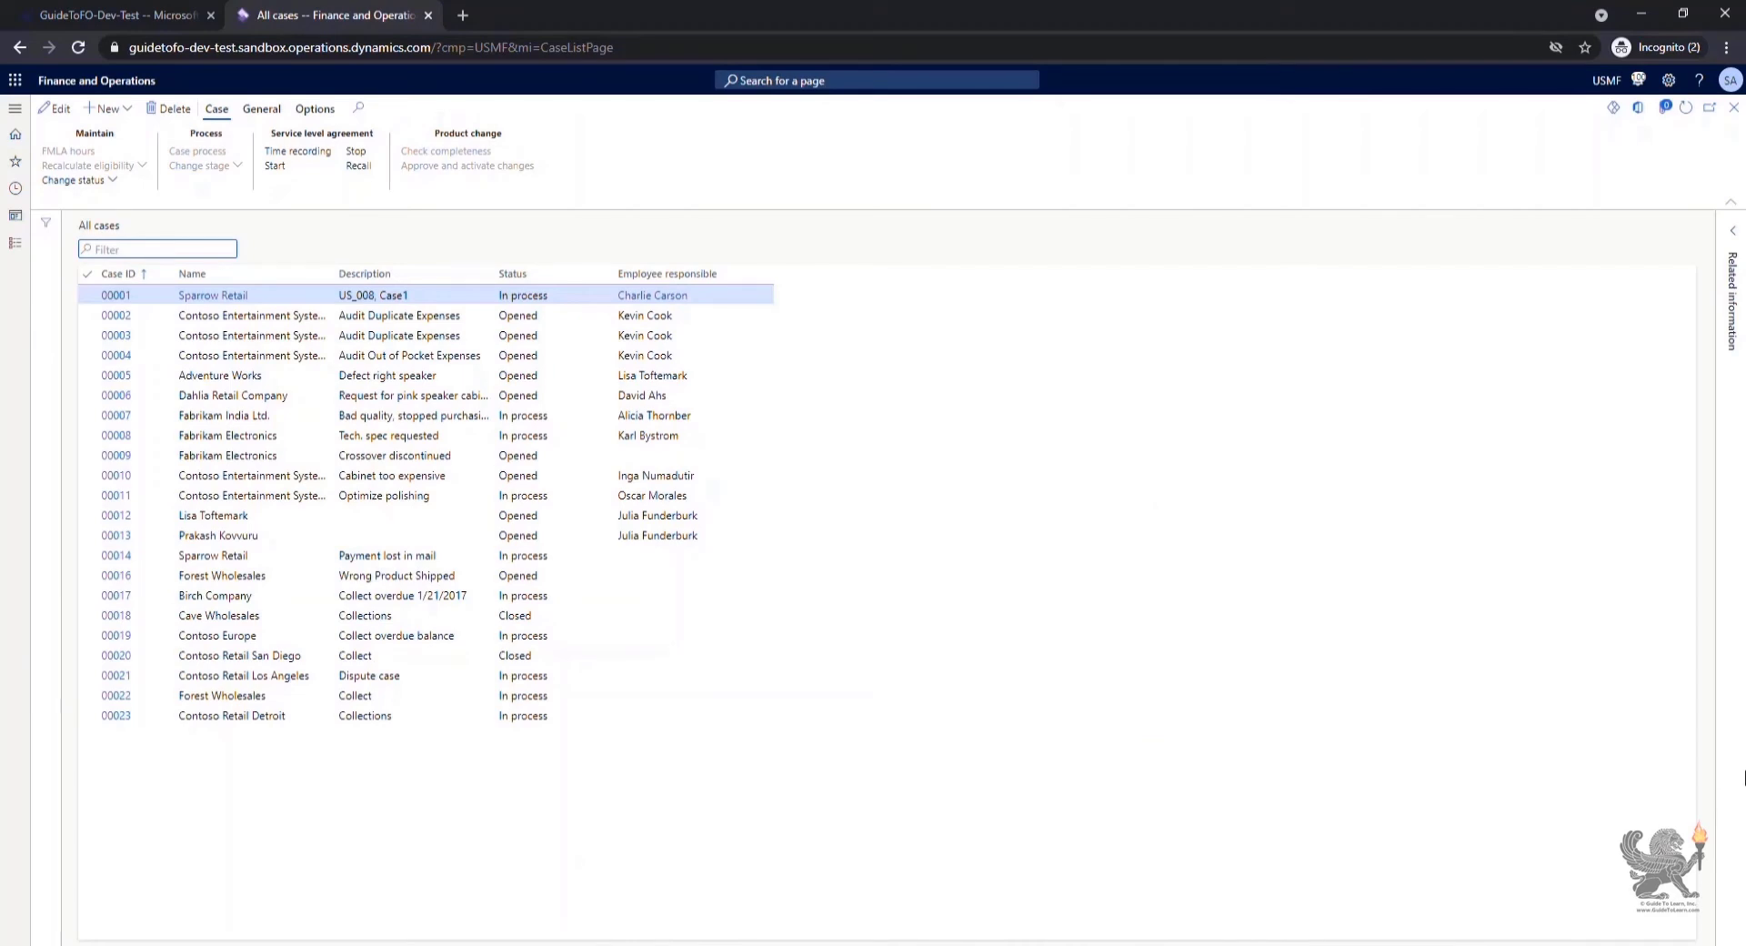
Step: Open the new case form to view its fields, and close it without creating a case
{"action": "left_click", "coordinate": [128, 109]}
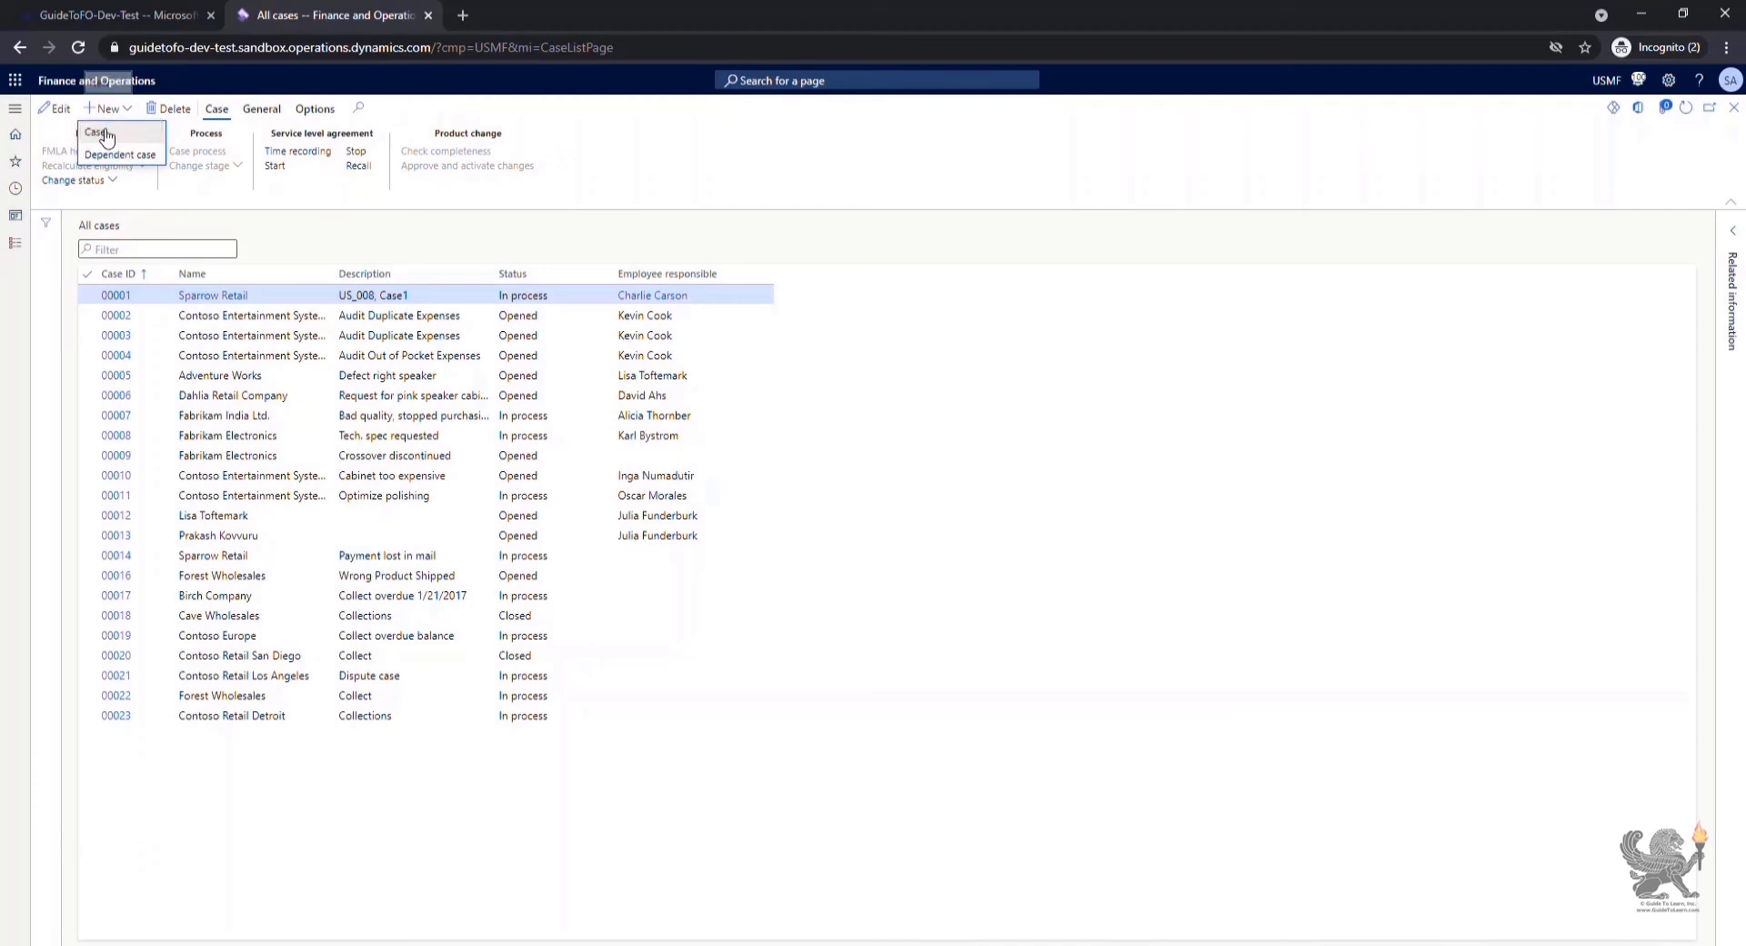
{"action": "left_click", "coordinate": [104, 134]}
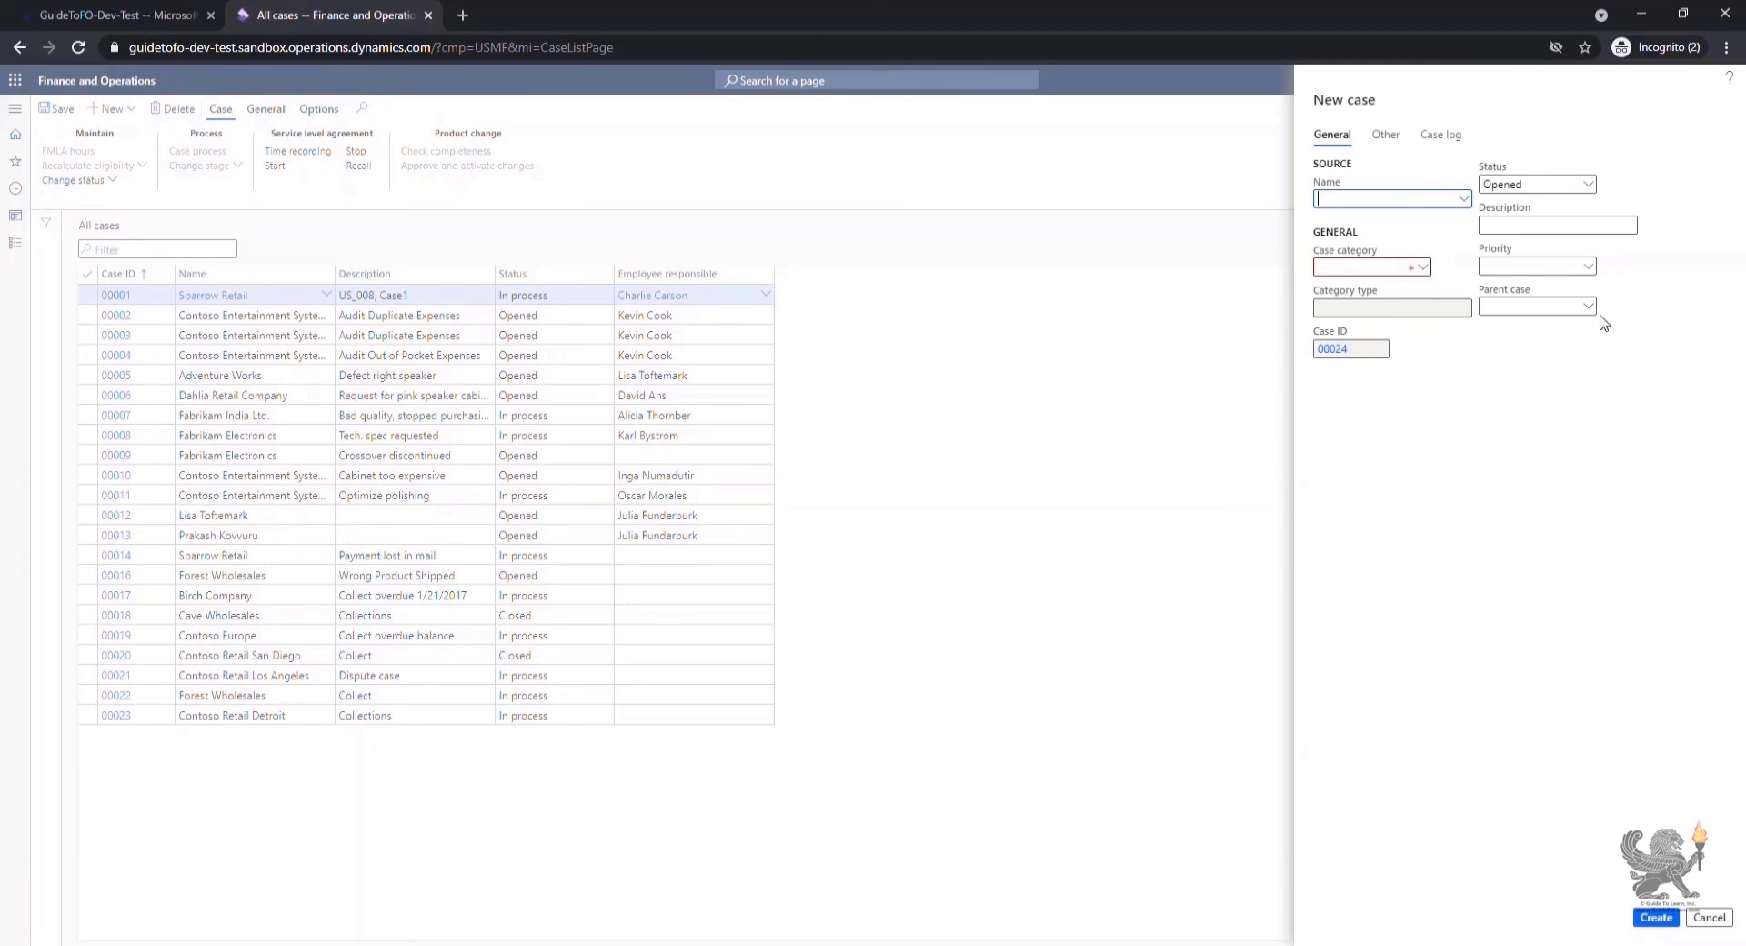
{"action": "left_click", "coordinate": [1710, 916]}
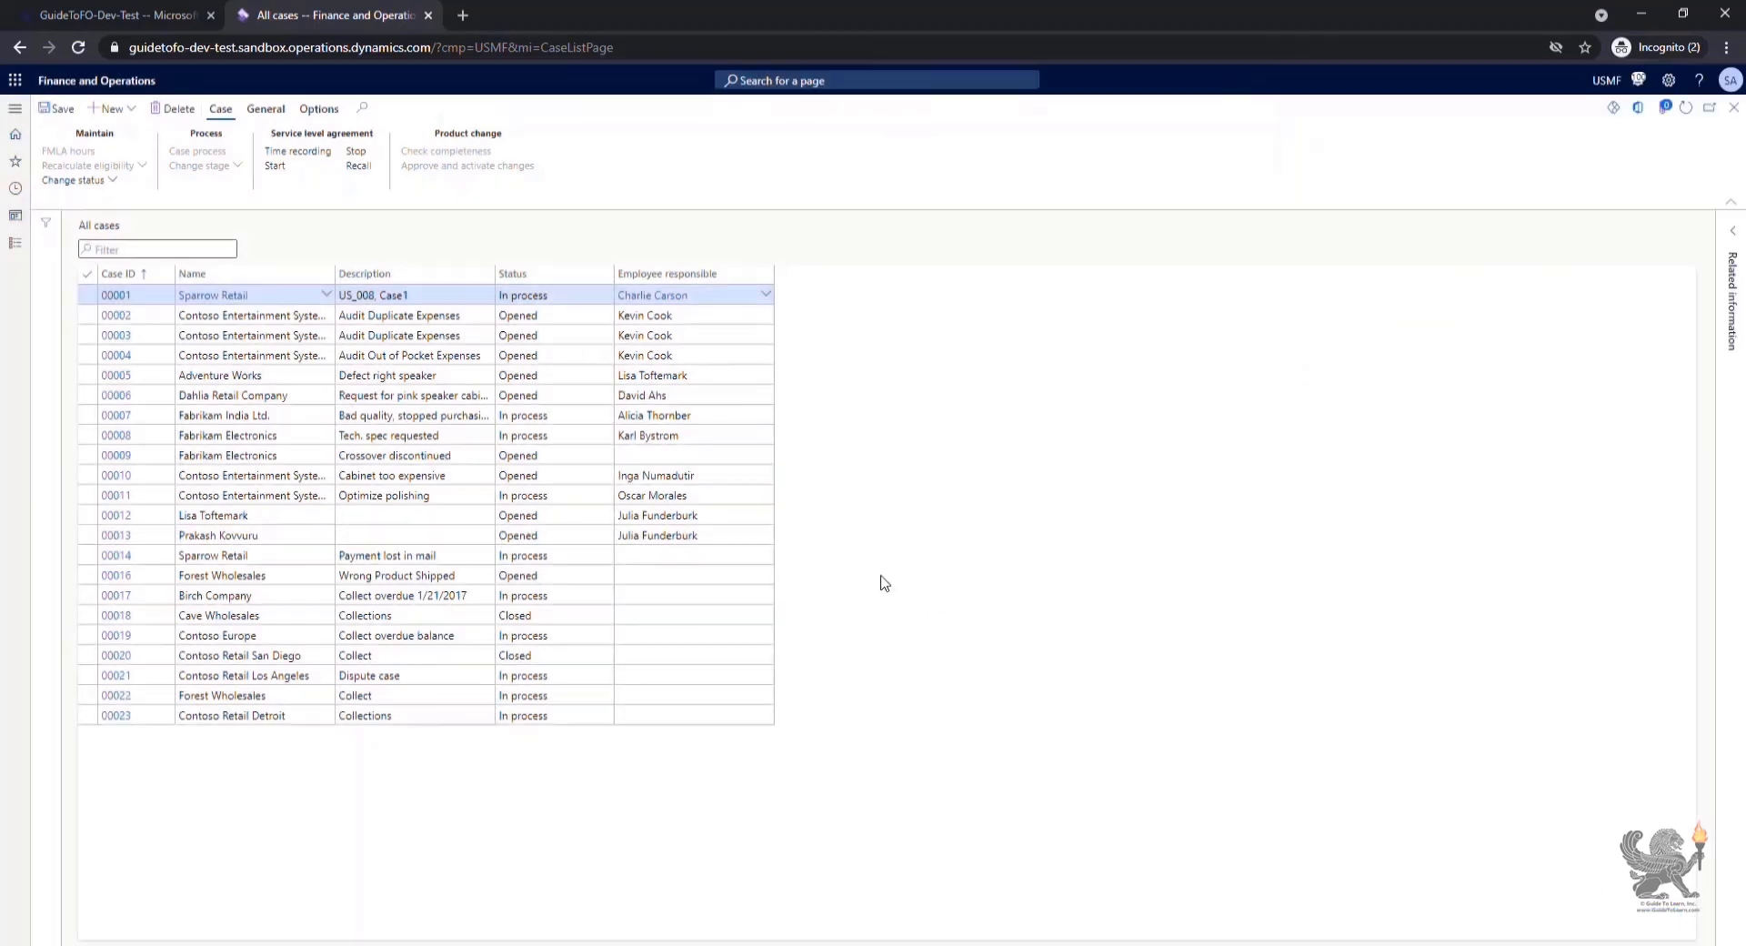
Step: Start a dependent case from the first Sparrow Retail case to view its form, and cancel it
{"action": "left_click", "coordinate": [126, 109]}
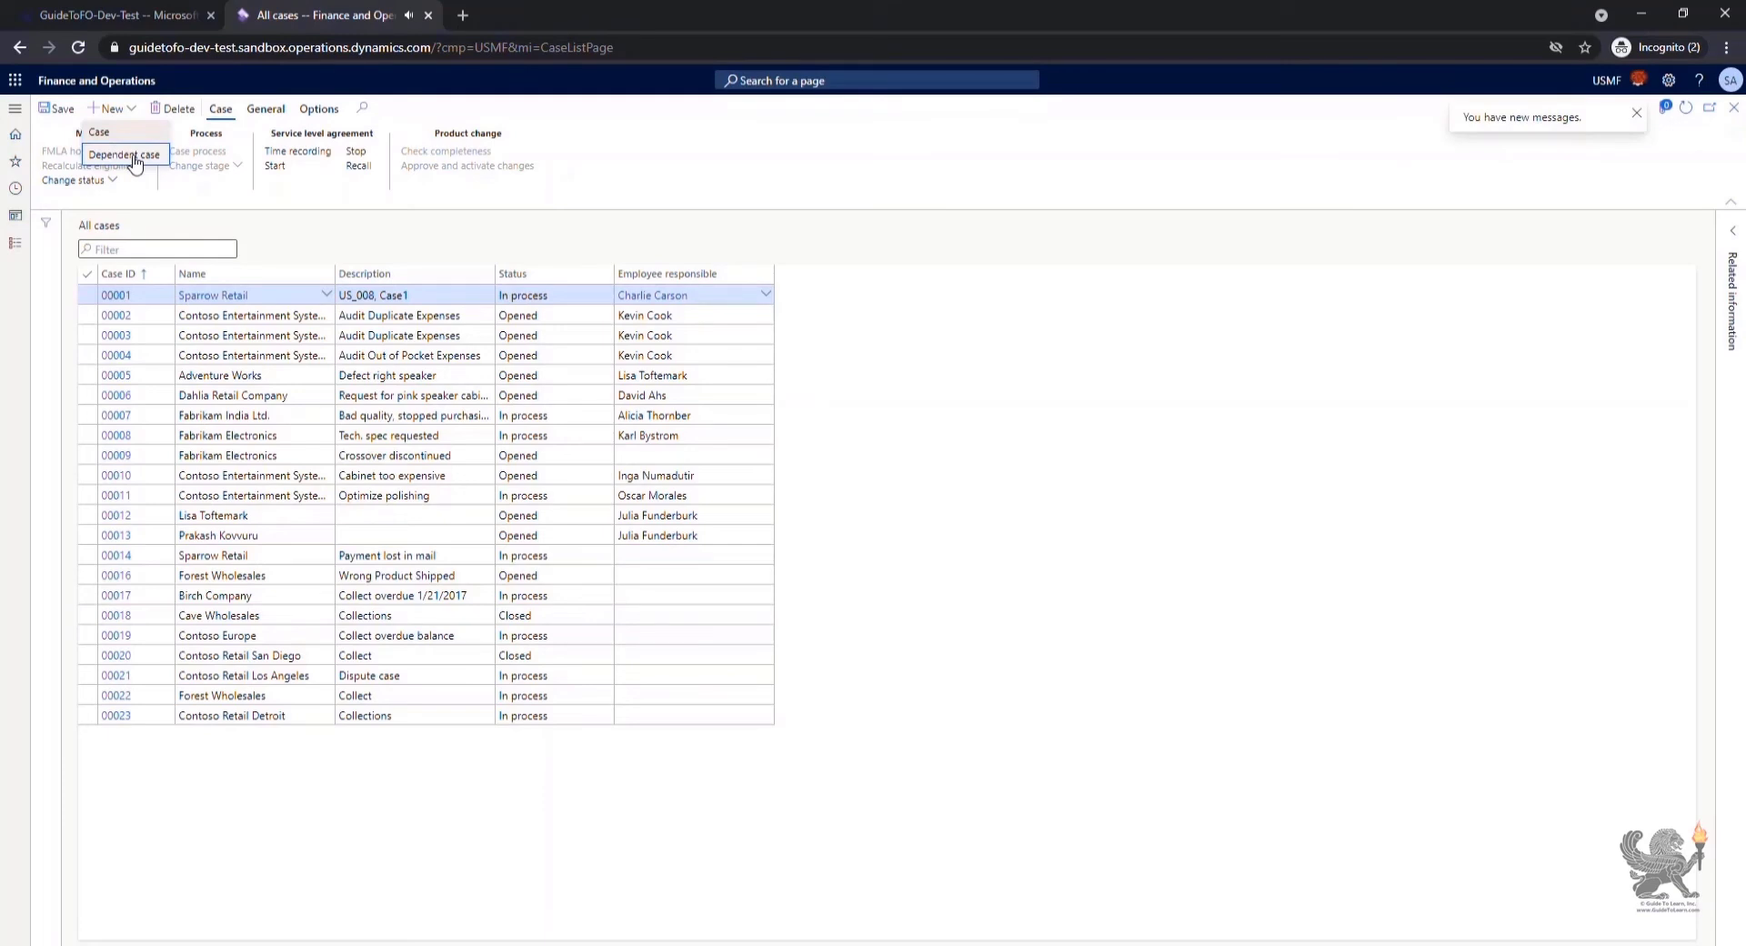
{"action": "left_click", "coordinate": [132, 156]}
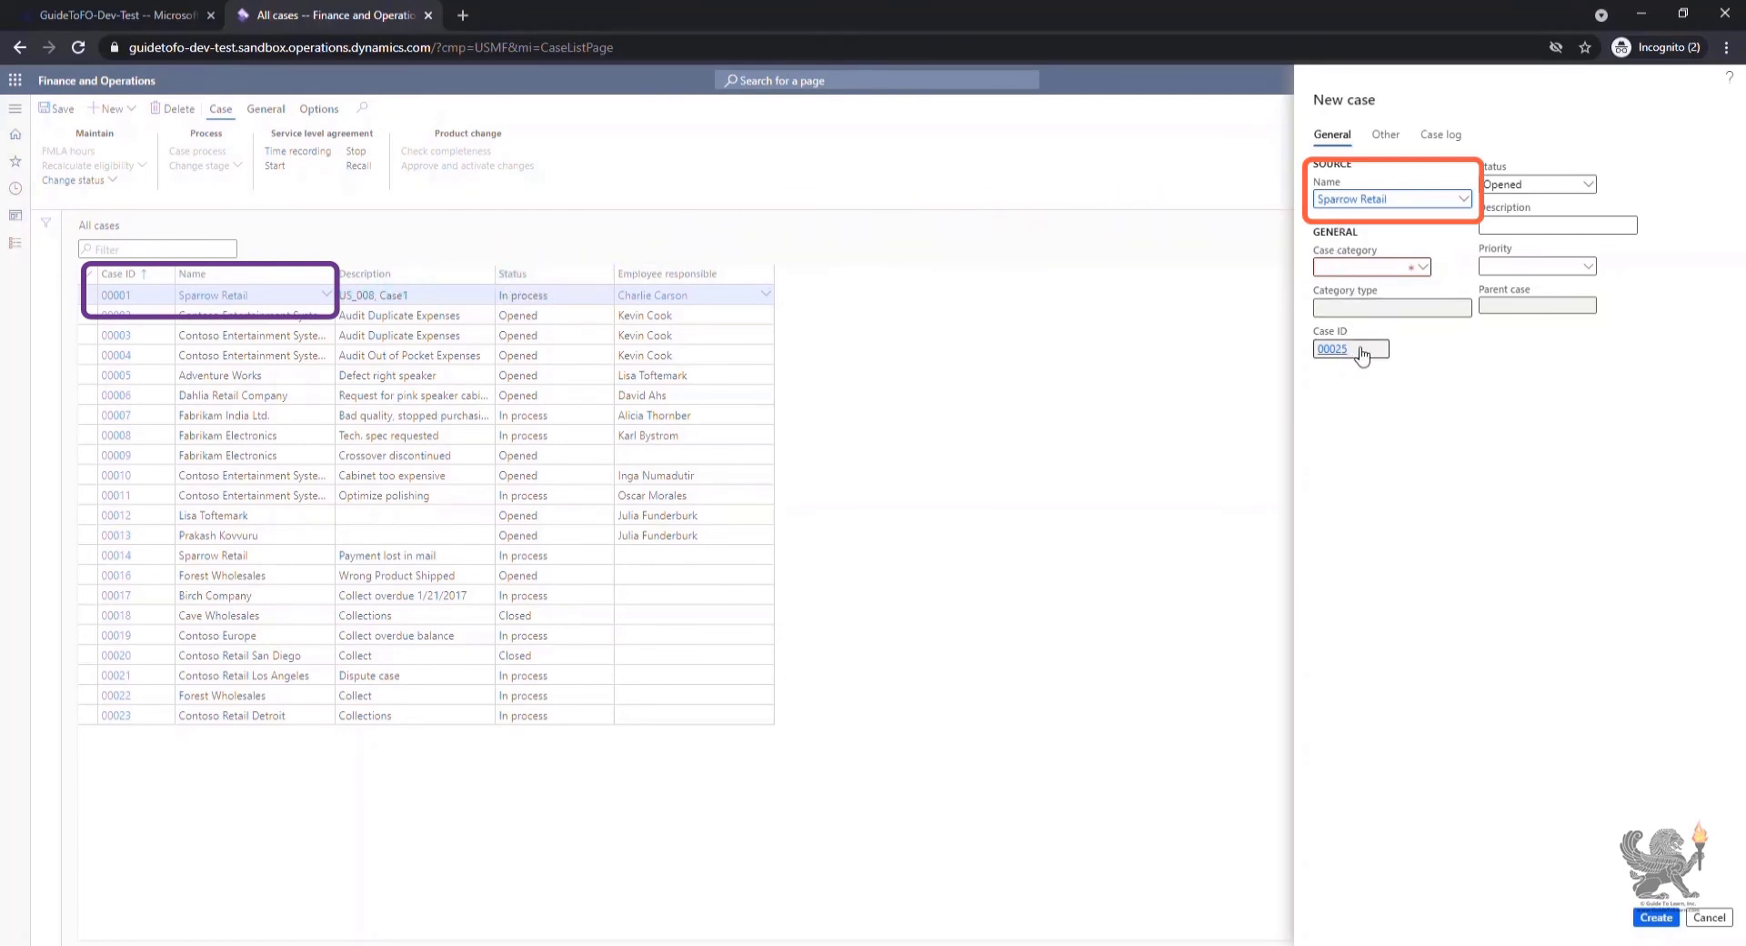
{"action": "left_click", "coordinate": [1709, 915]}
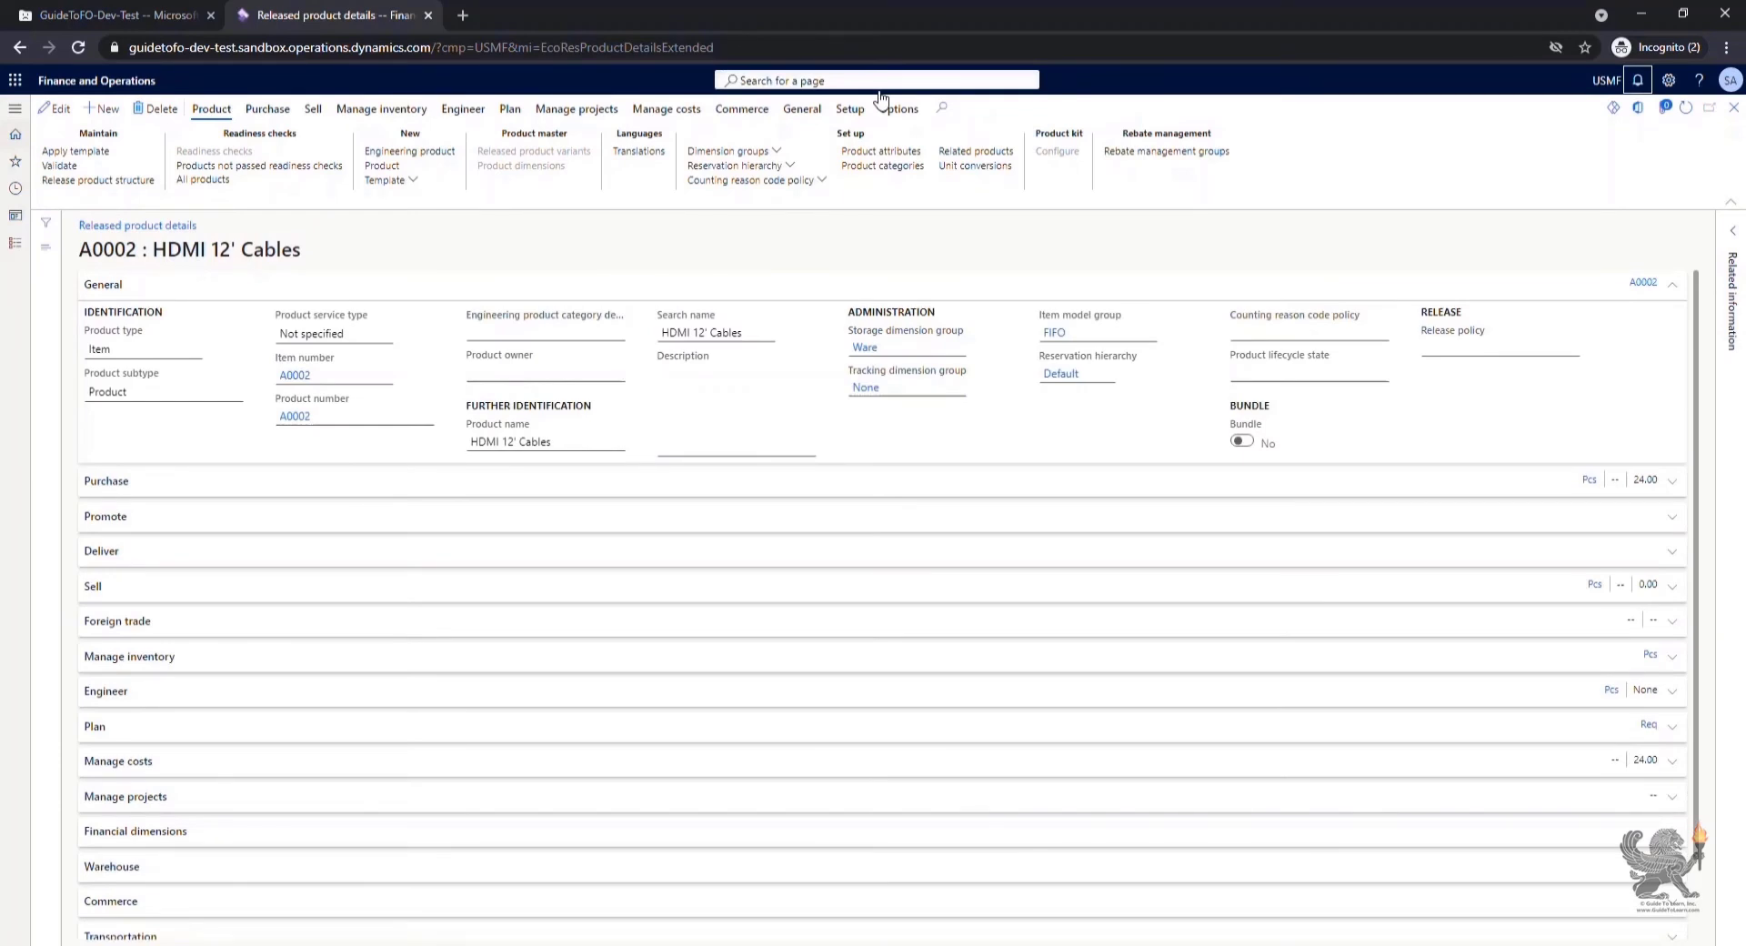
Step: Show all cases maintained for the HDMI 12' Cables released product and open the TV installation service case
{"action": "left_click", "coordinate": [800, 109]}
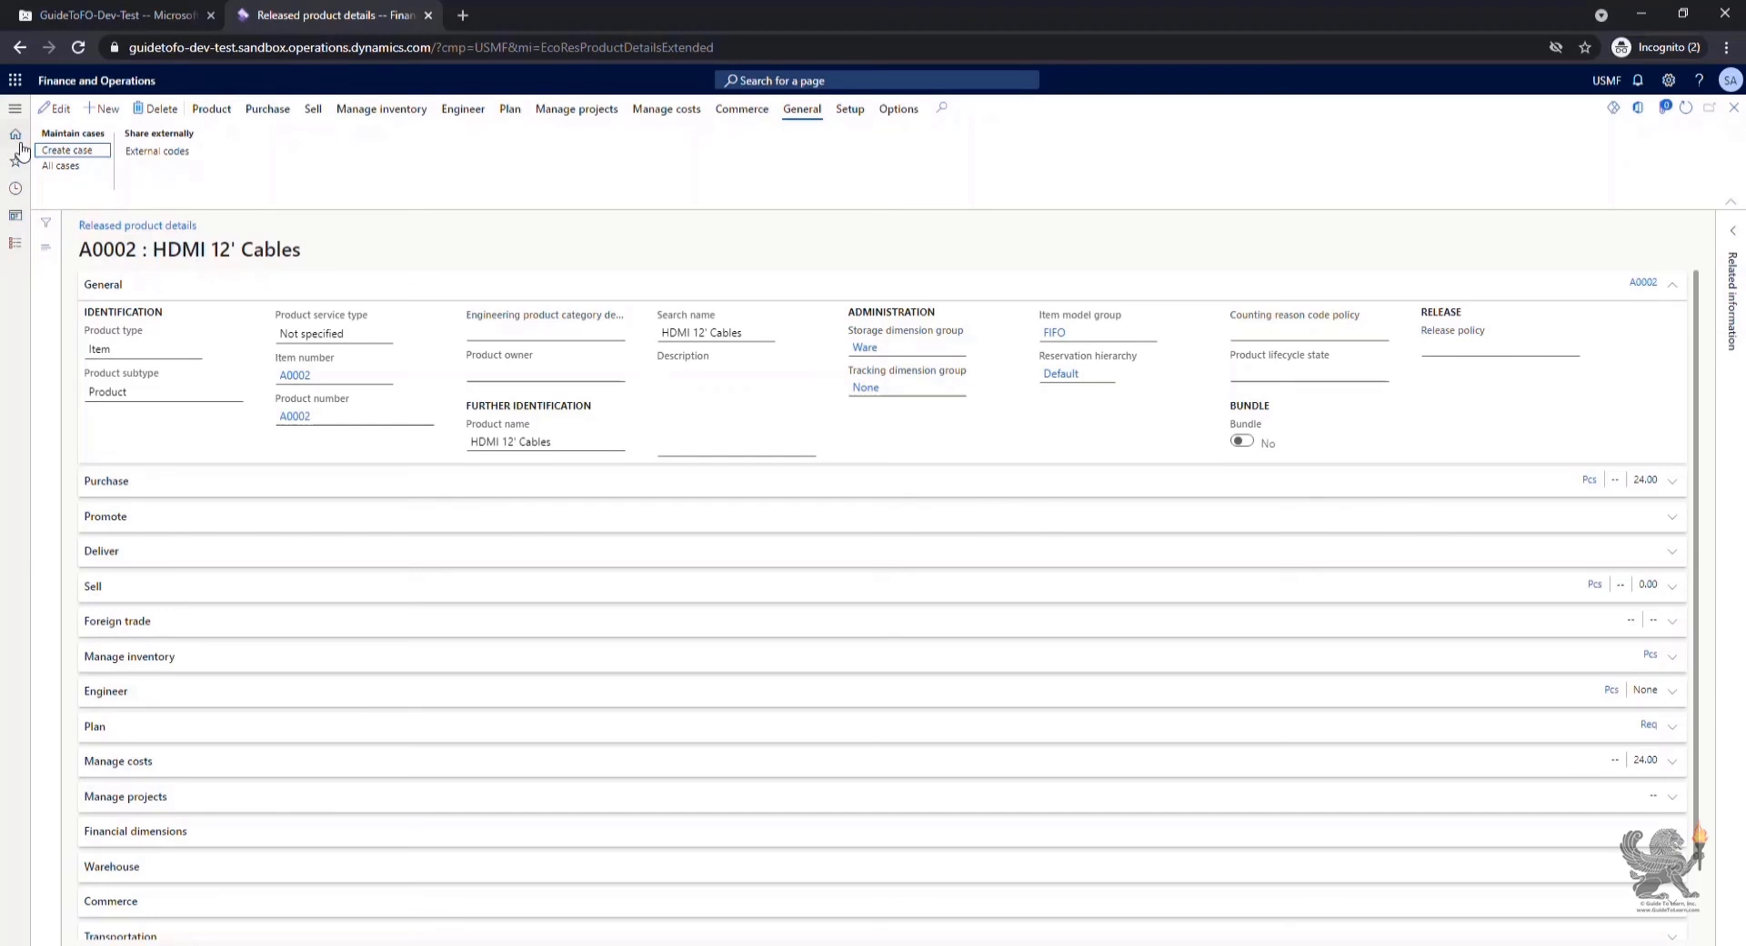
{"action": "left_click", "coordinate": [64, 167]}
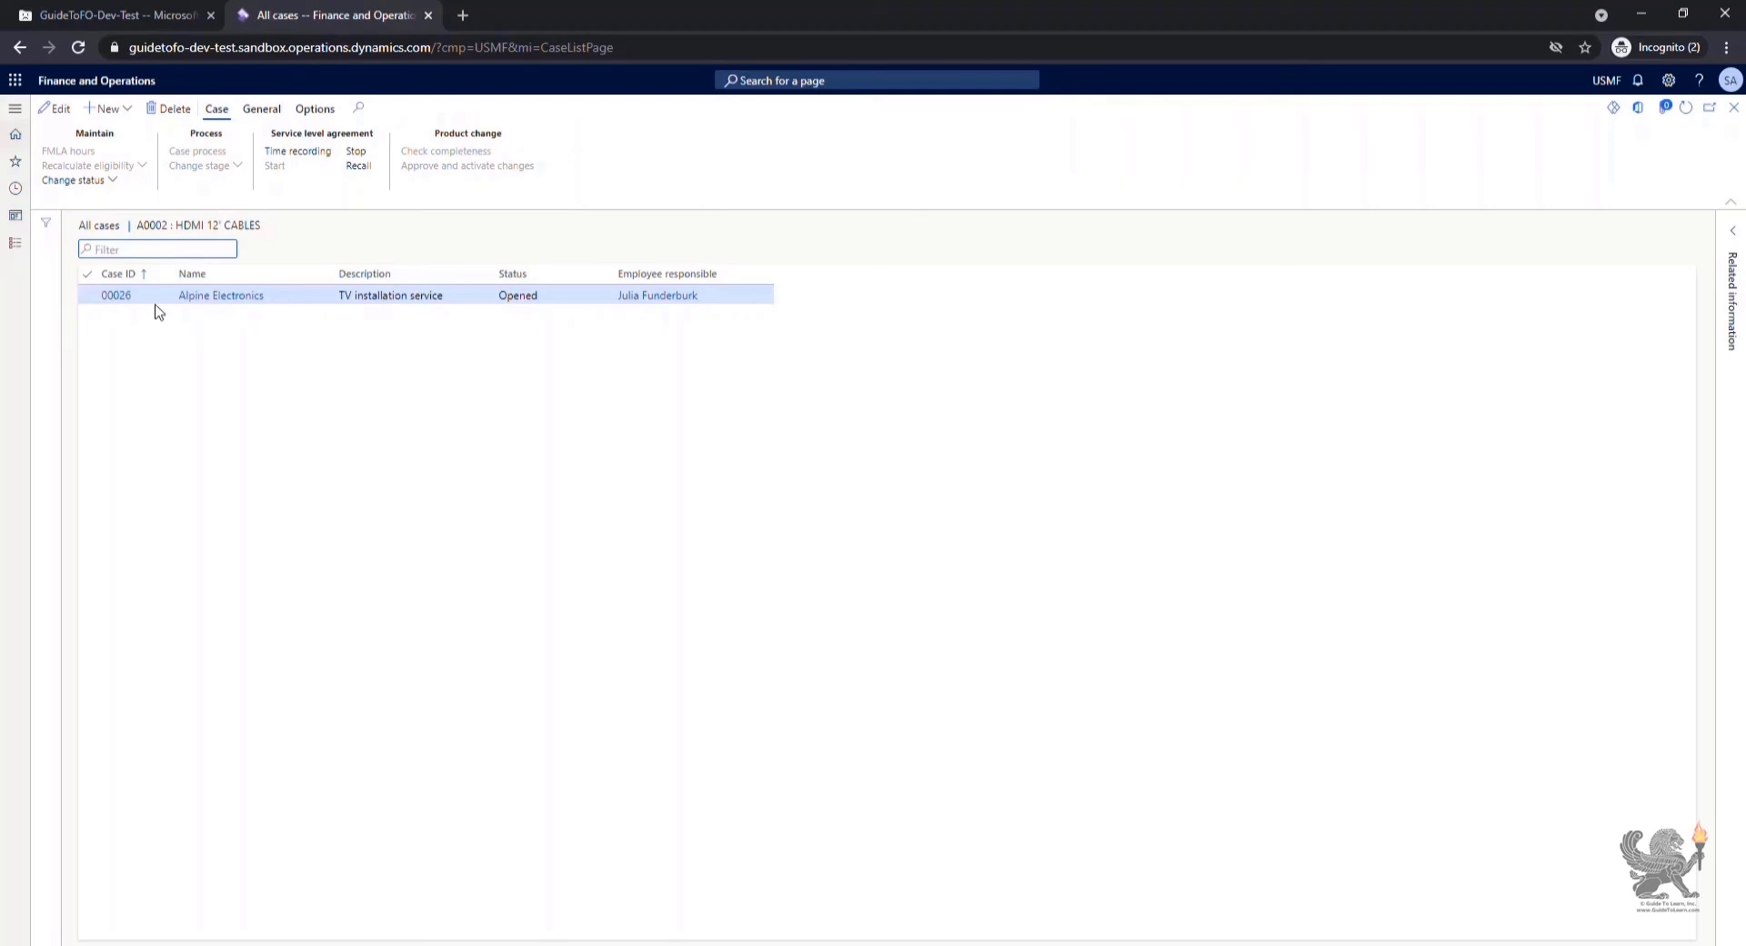
{"action": "left_click", "coordinate": [116, 296]}
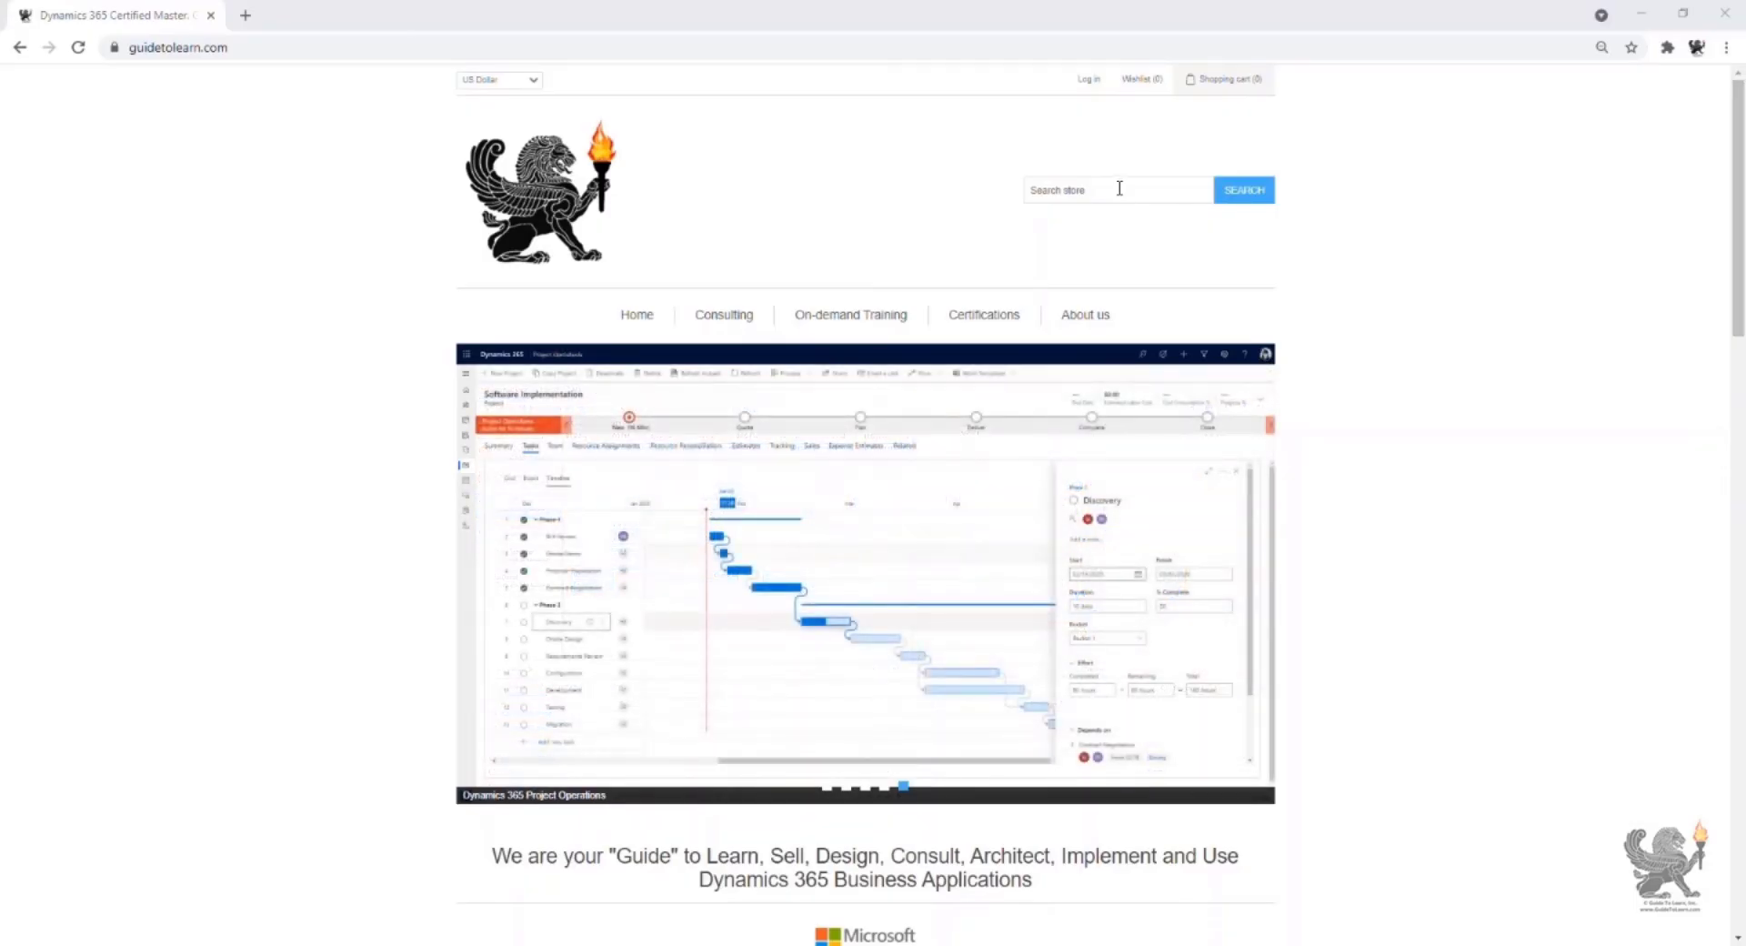
Step: Search the Guide To Learn website's store for 20008 and review the Electronic reporting course's page and outline
{"action": "left_click", "coordinate": [1125, 190]}
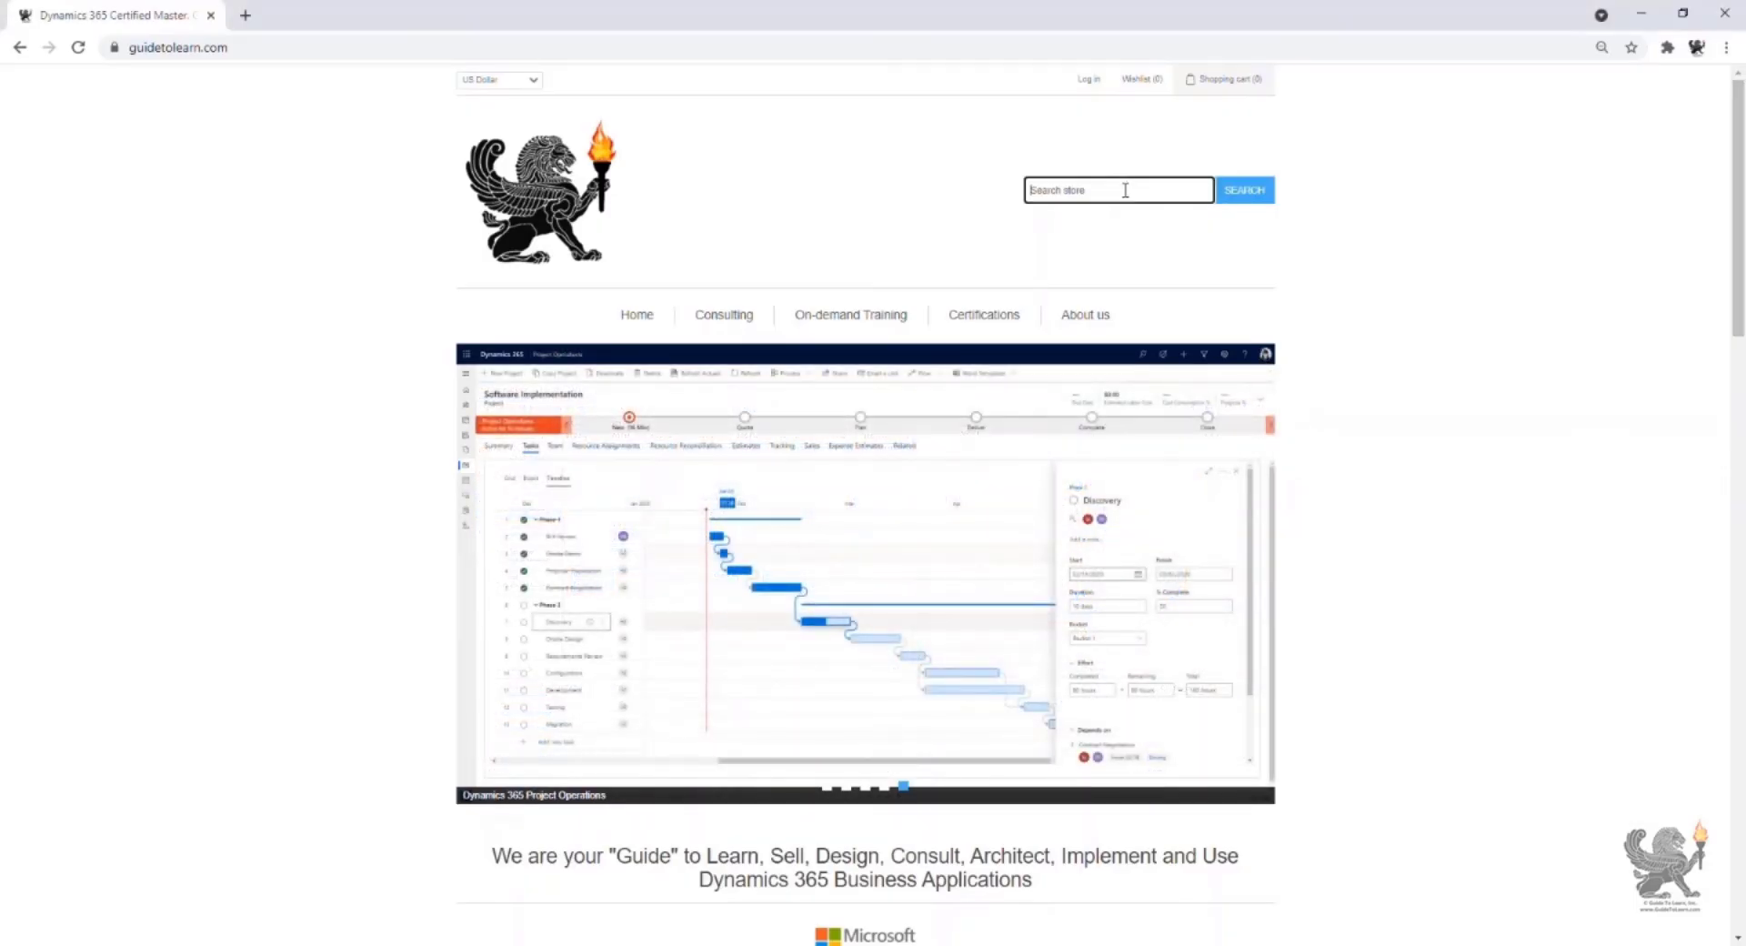
{"action": "type", "text": "20008"}
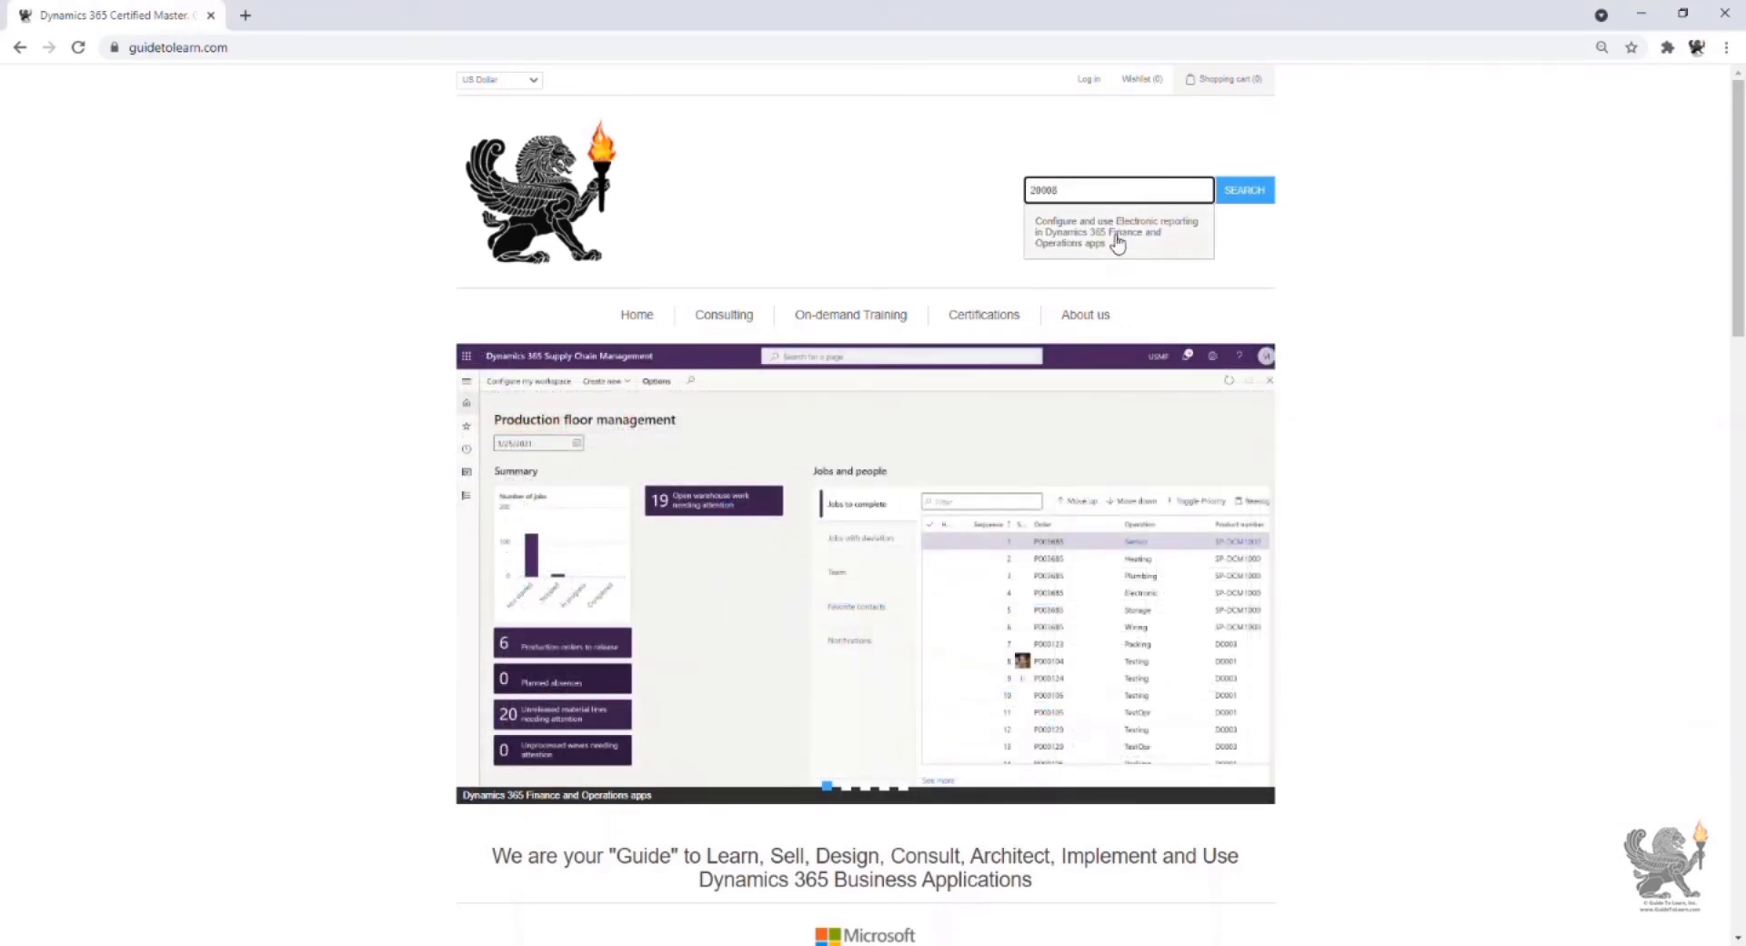
{"action": "left_click", "coordinate": [1122, 242]}
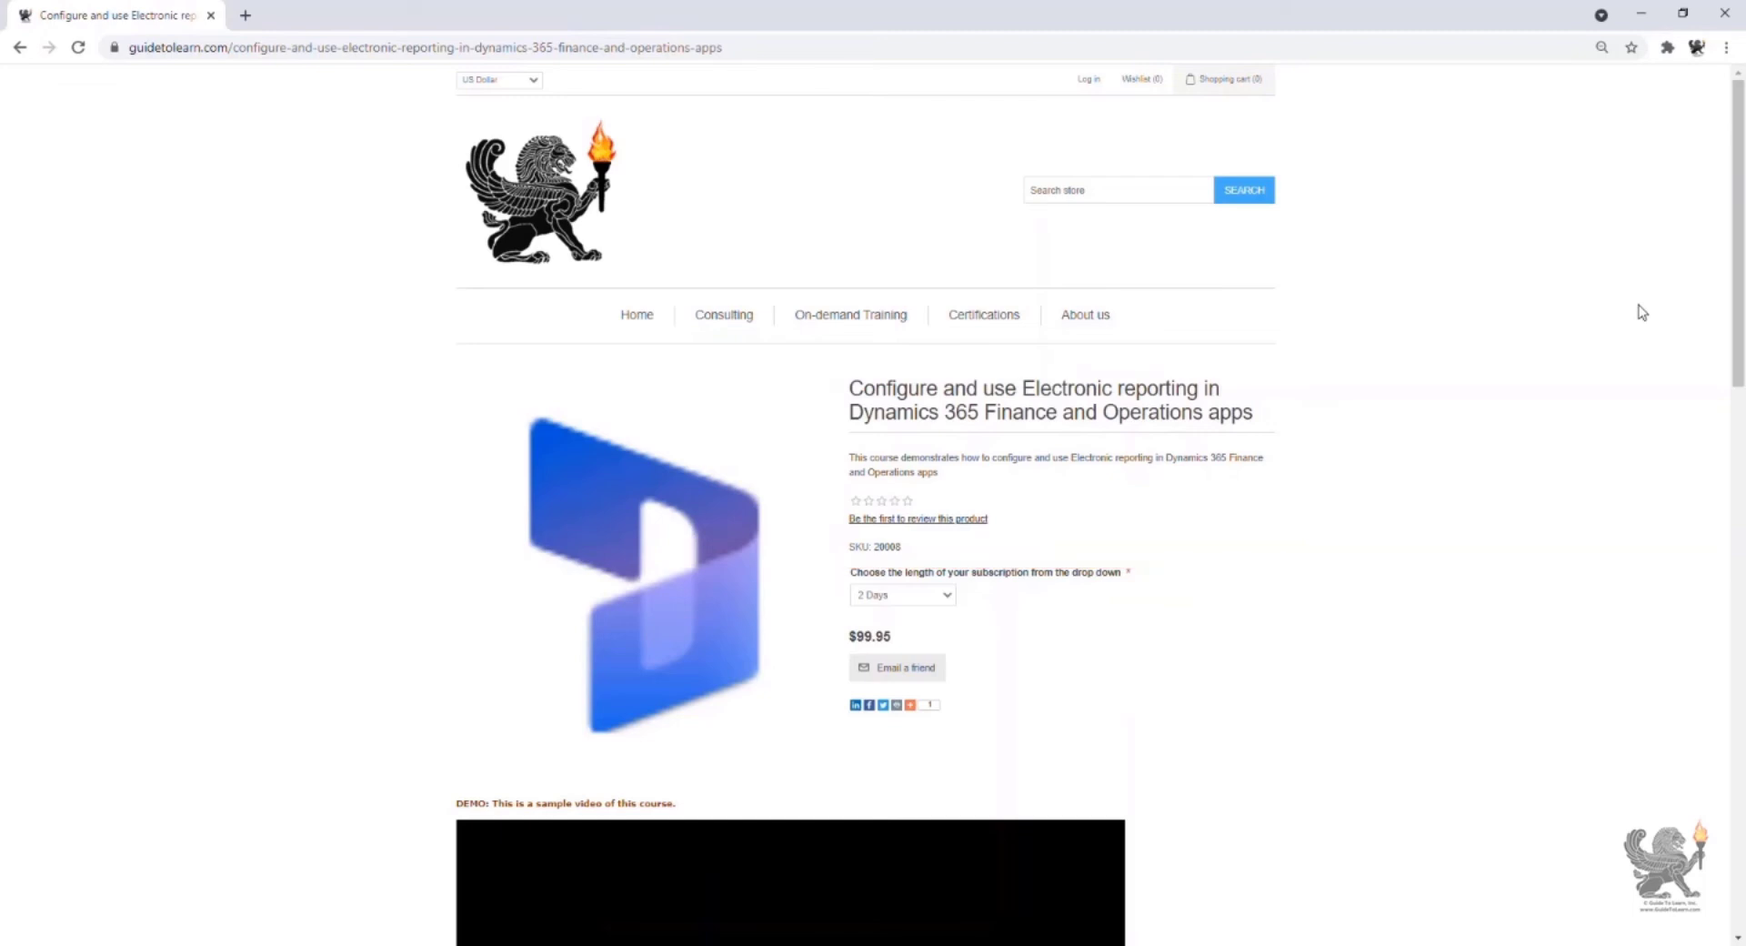
{"action": "scroll", "coordinate": [1641, 312], "scroll_direction": "down", "scroll_amount": 7}
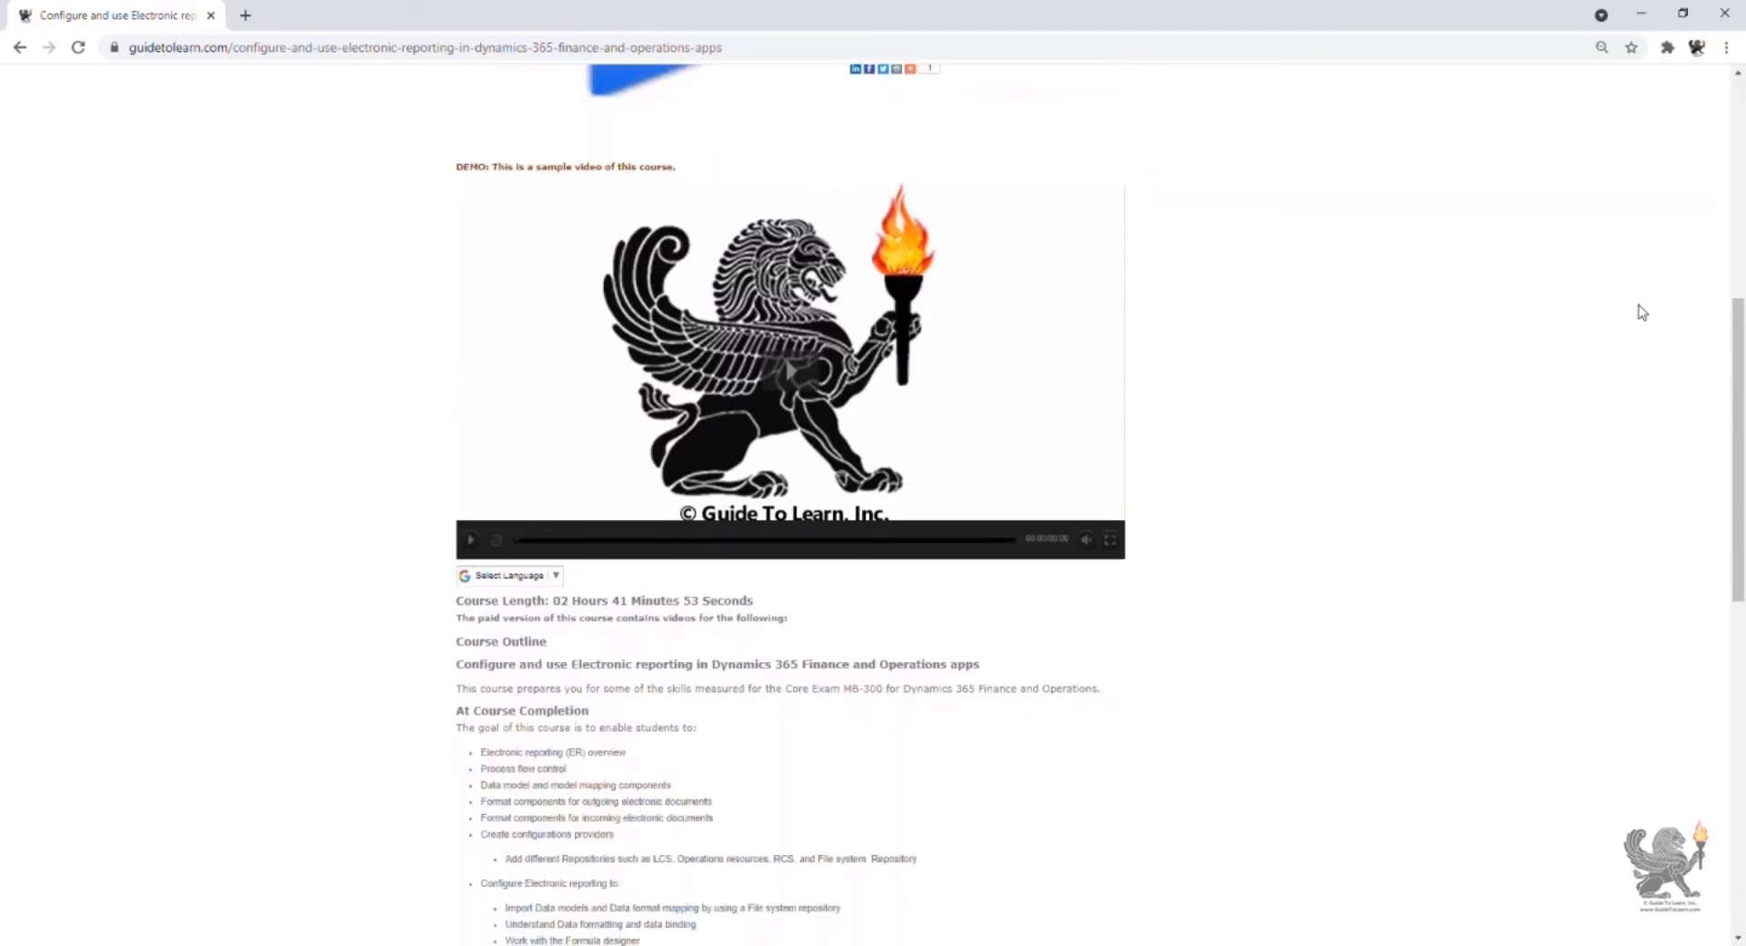
{"action": "scroll", "coordinate": [1641, 311], "scroll_direction": "down", "scroll_amount": 4}
{"action": "key", "text": "ctrl+plus"}
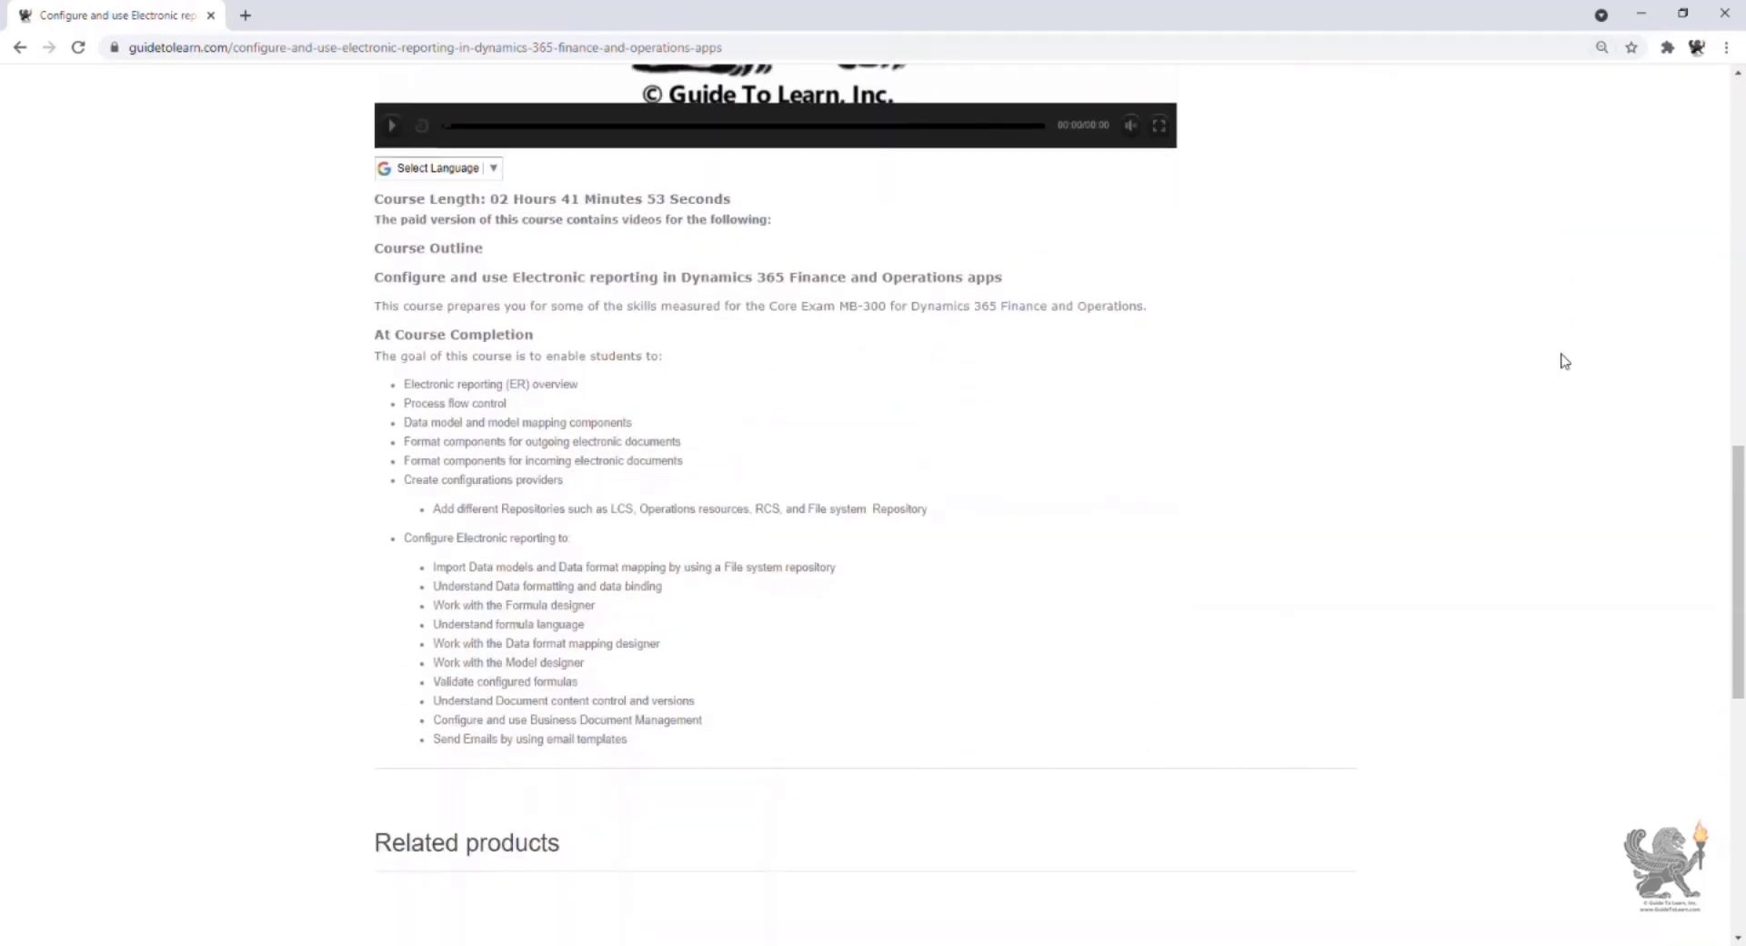
{"action": "scroll", "coordinate": [1564, 361], "scroll_direction": "up", "scroll_amount": 13}
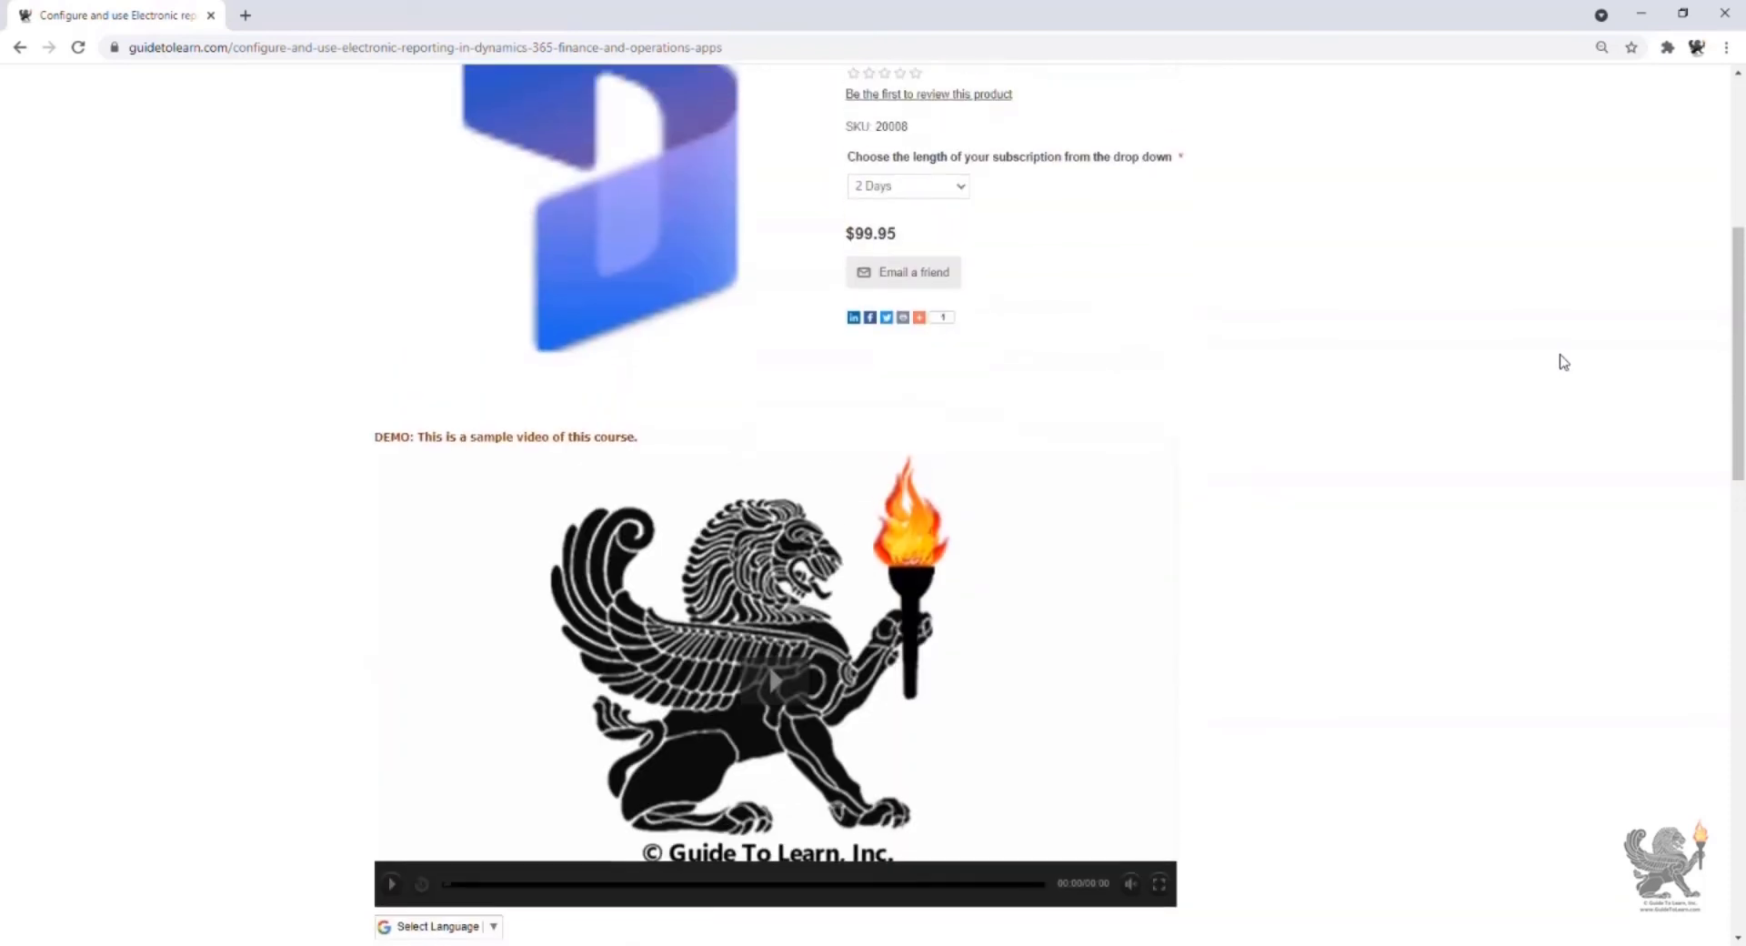
{"action": "scroll", "coordinate": [1565, 361], "scroll_direction": "up", "scroll_amount": 1}
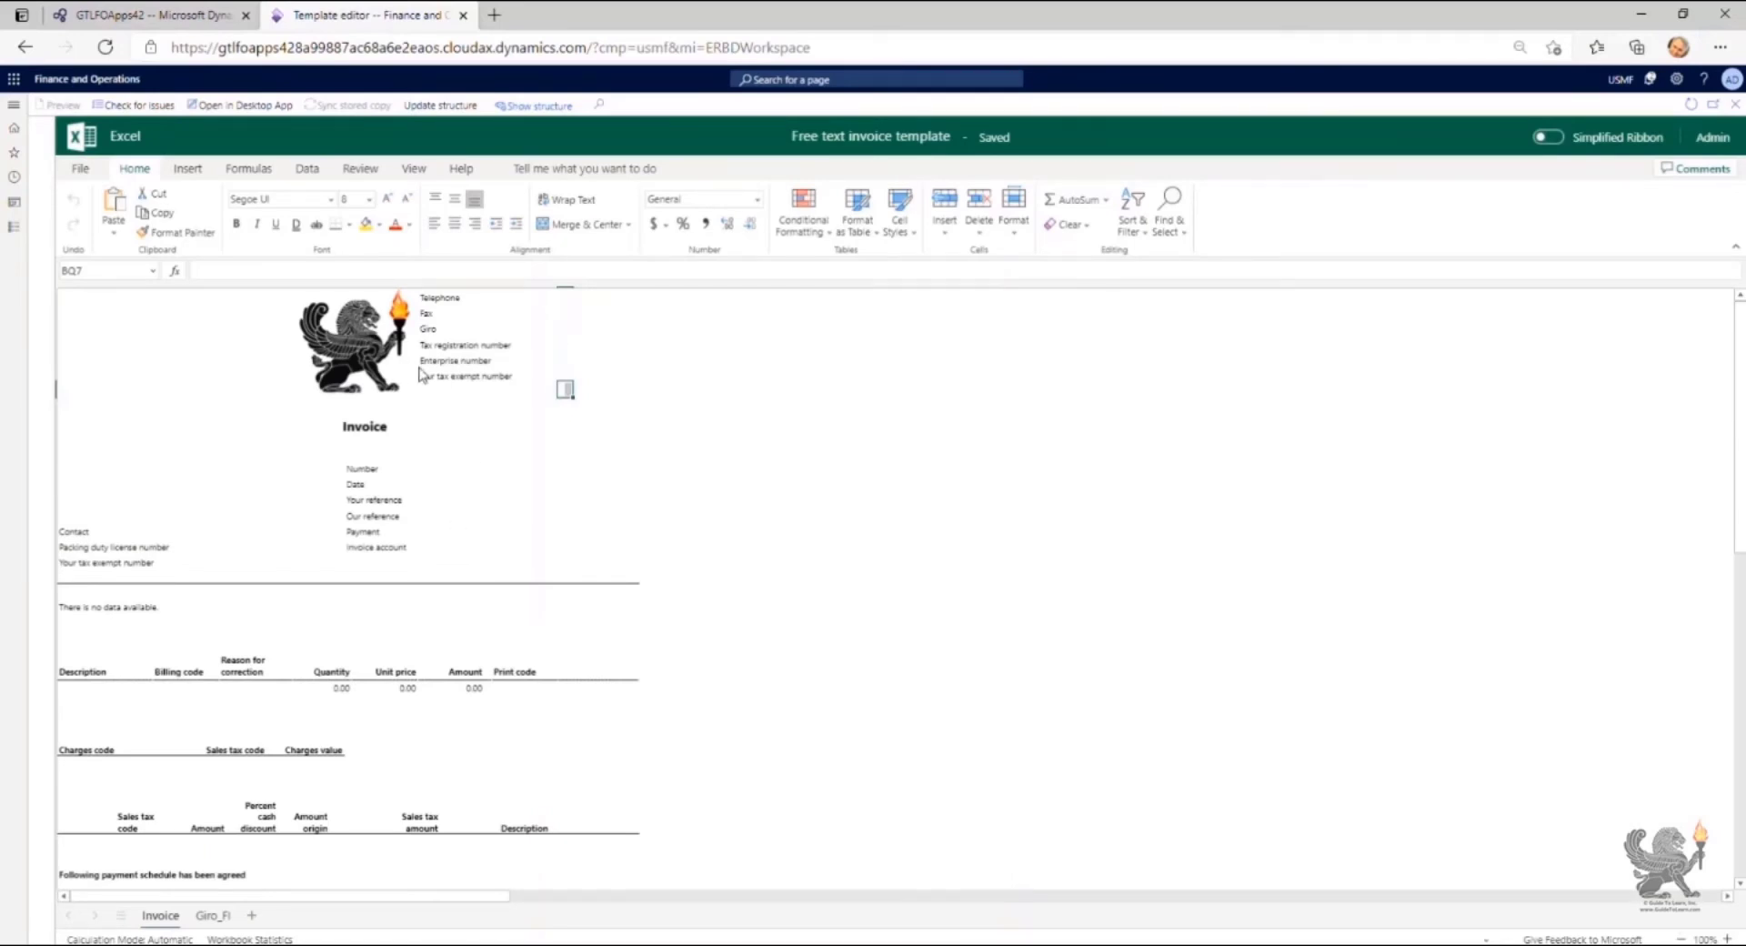
Step: Select the logo in the Free text invoice template, and open the Electronic reporting workspace from Organization administration
{"action": "left_click", "coordinate": [370, 361]}
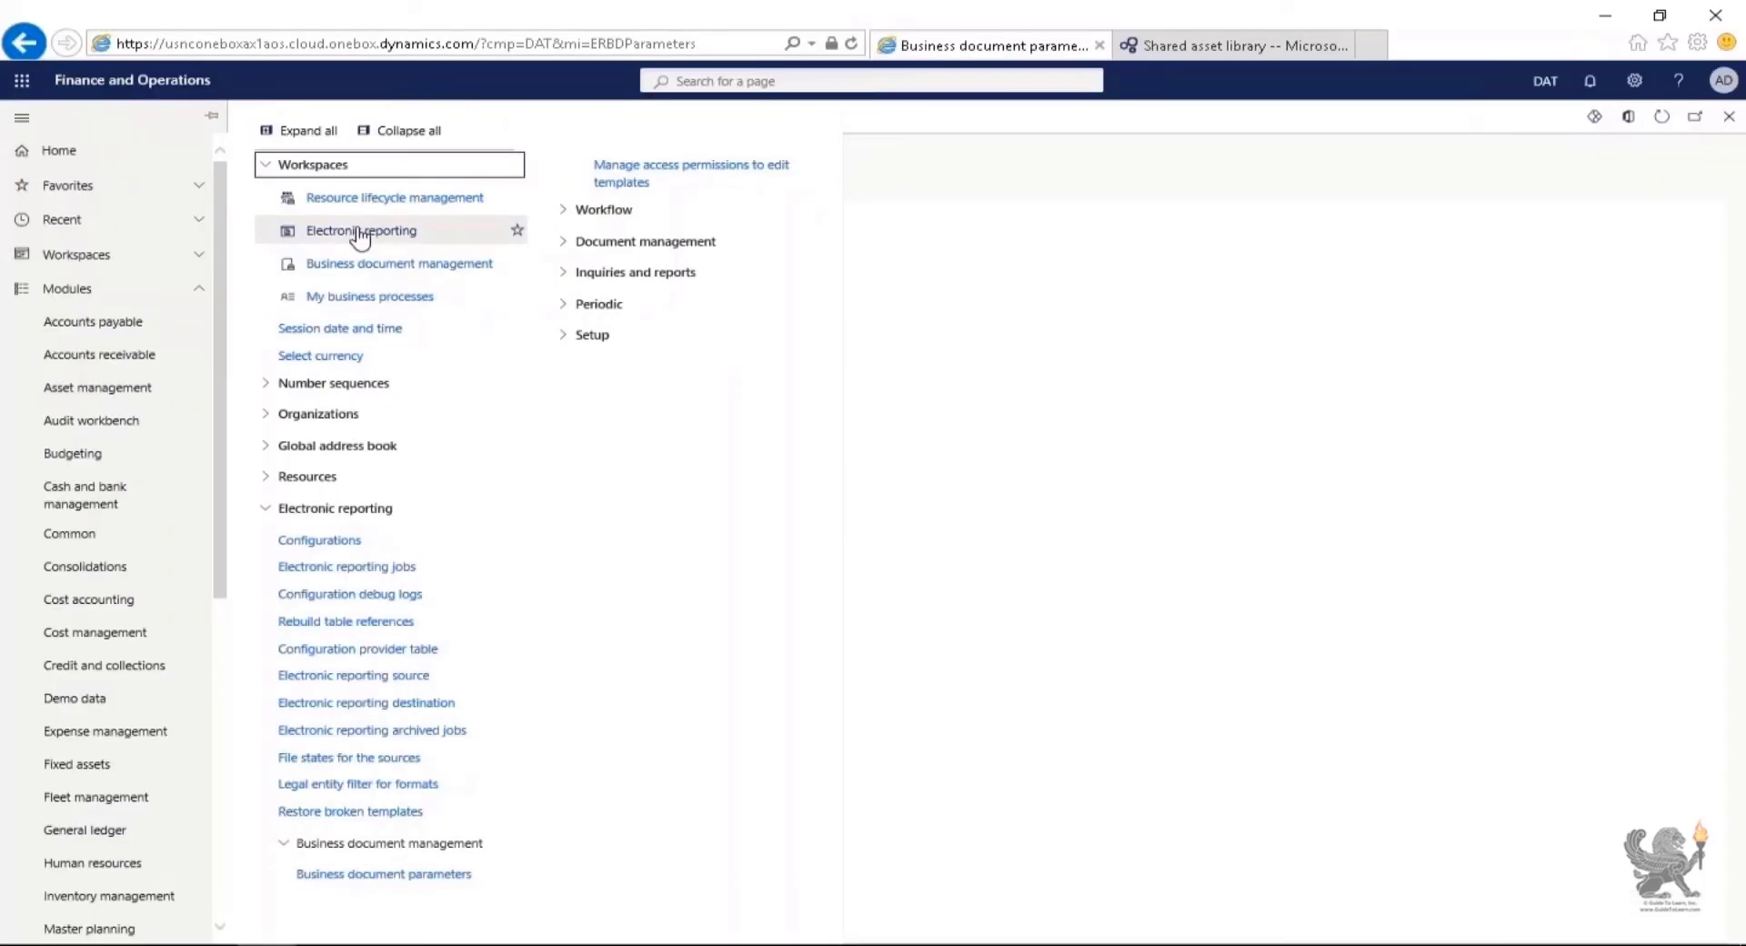
{"action": "left_click", "coordinate": [361, 234]}
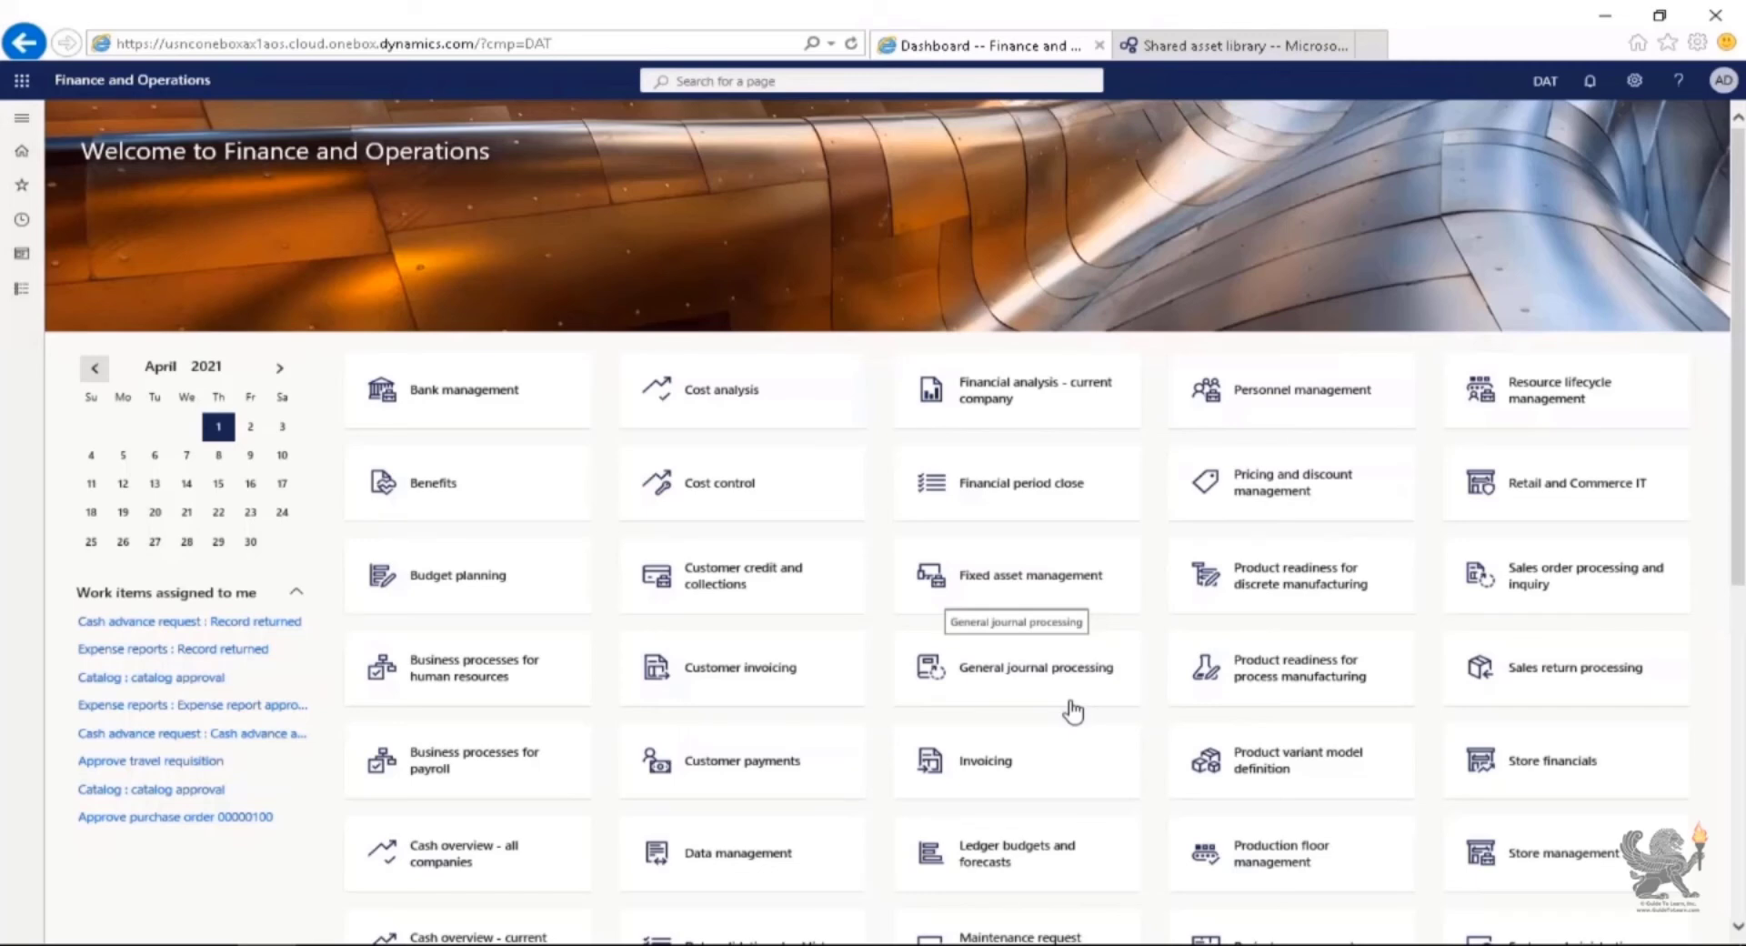
Step: Open the Feature management workspace from the dashboard and show all features
{"action": "scroll", "coordinate": [1073, 712], "scroll_direction": "down", "scroll_amount": 4}
{"action": "scroll", "coordinate": [1073, 710], "scroll_direction": "down", "scroll_amount": 1}
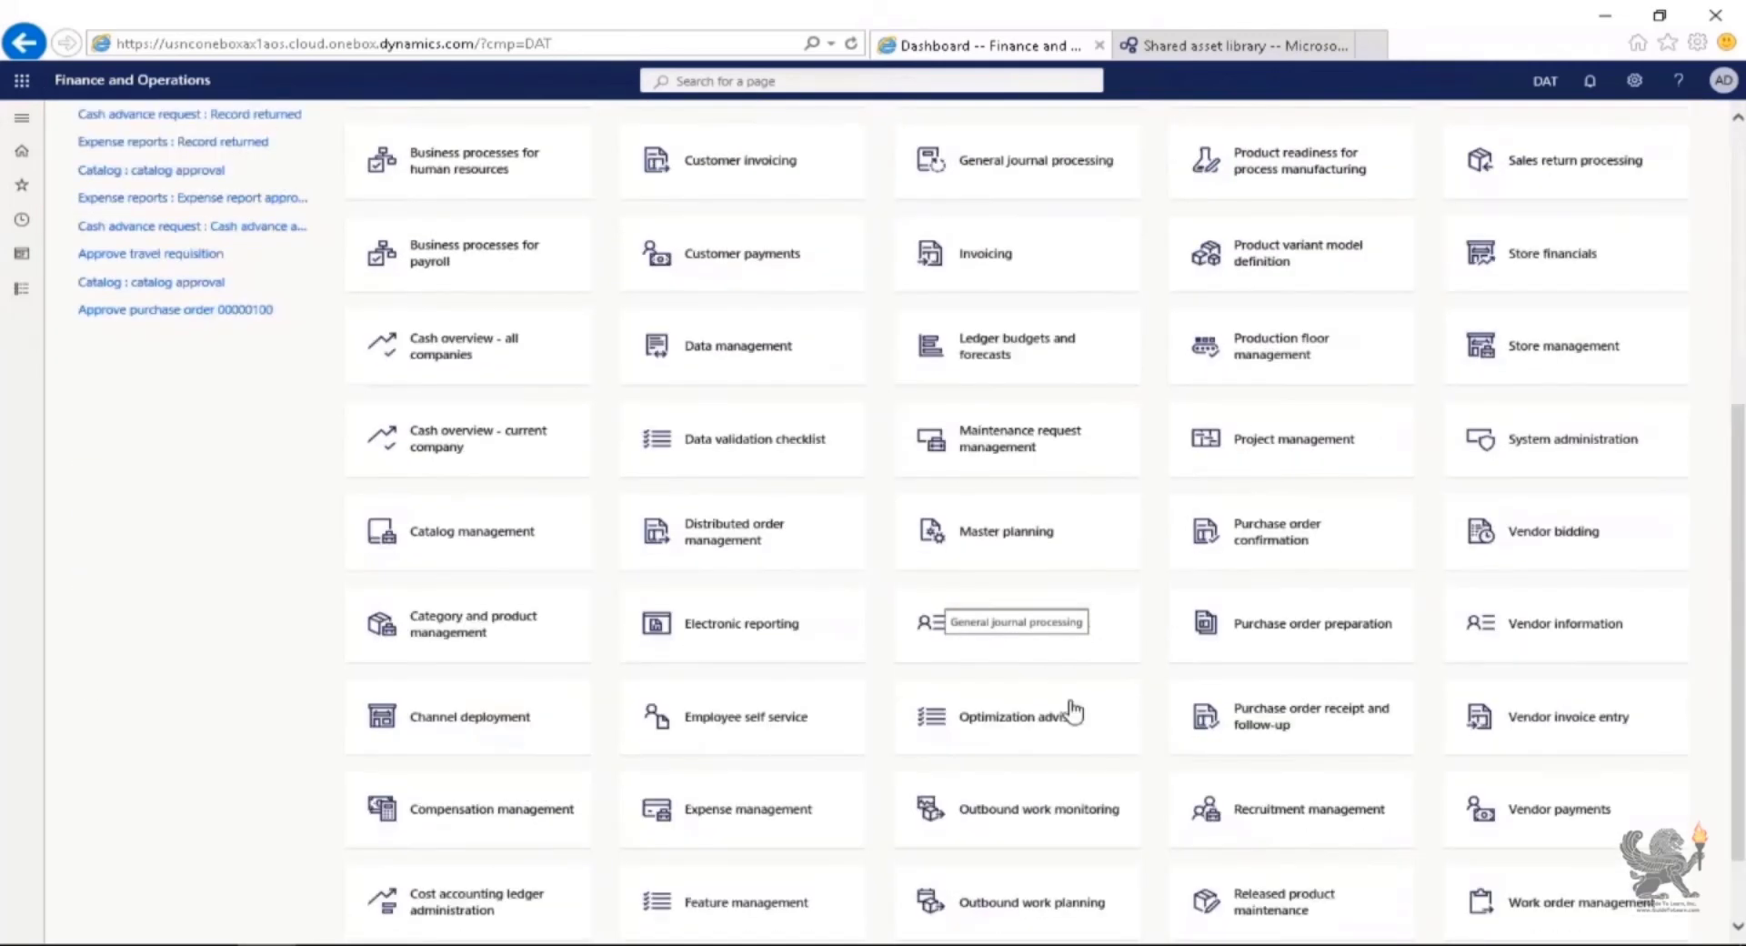
{"action": "left_click", "coordinate": [715, 907]}
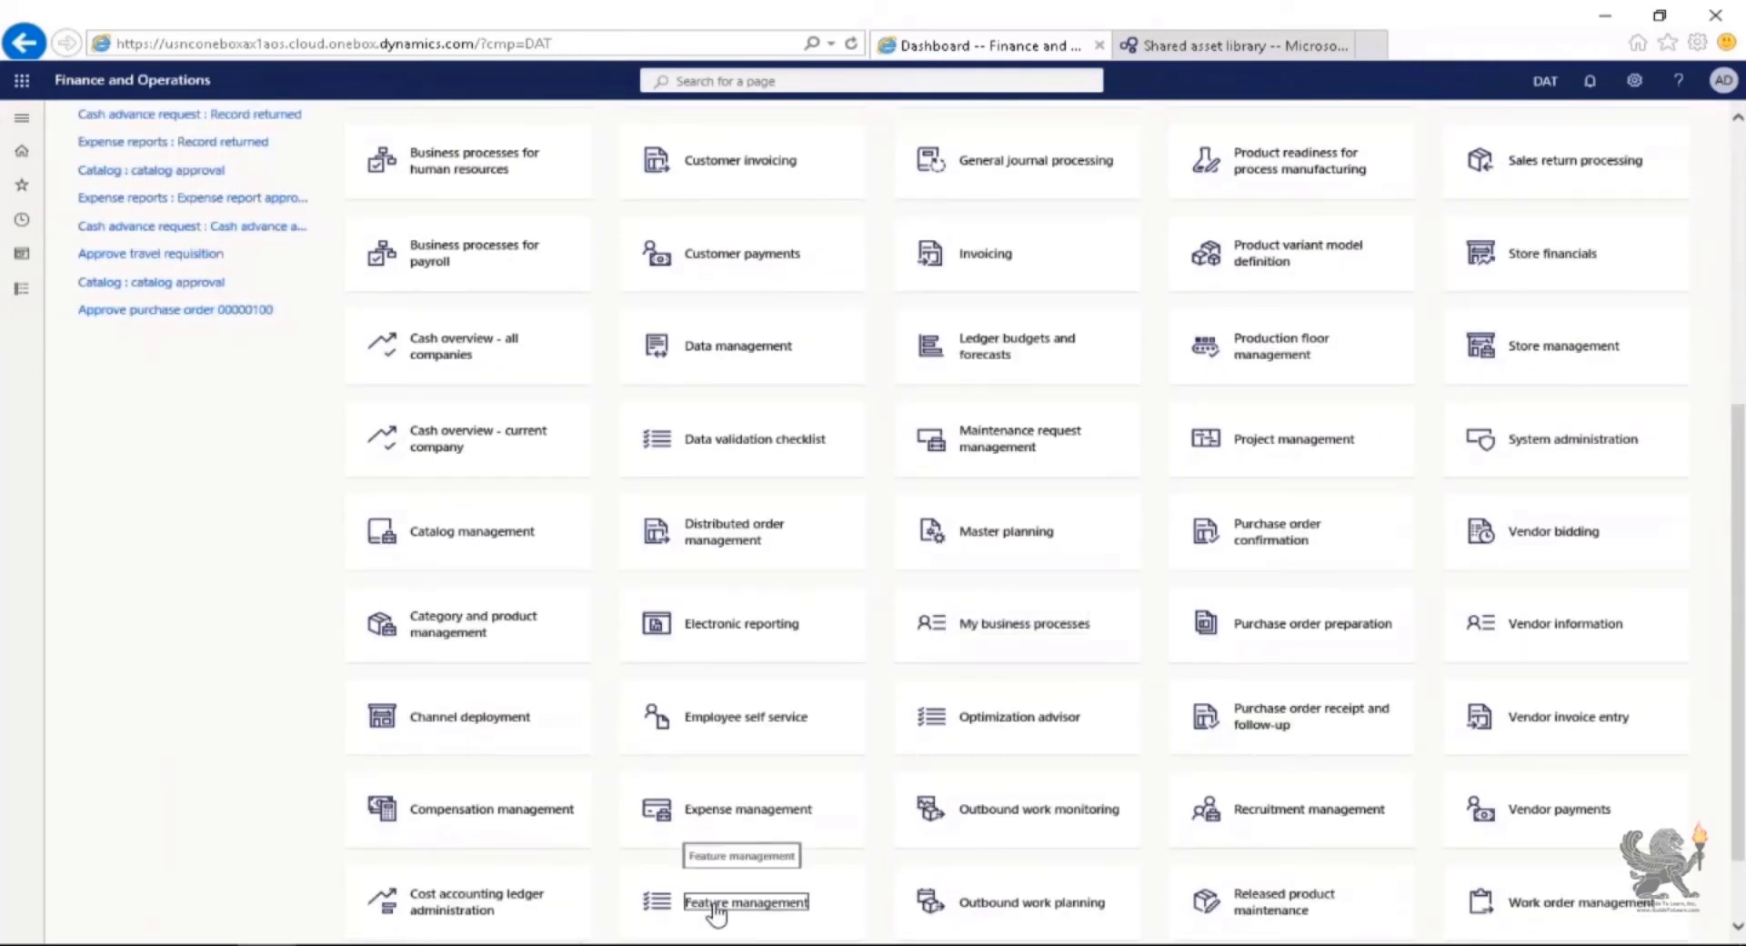
{"action": "left_click", "coordinate": [305, 201]}
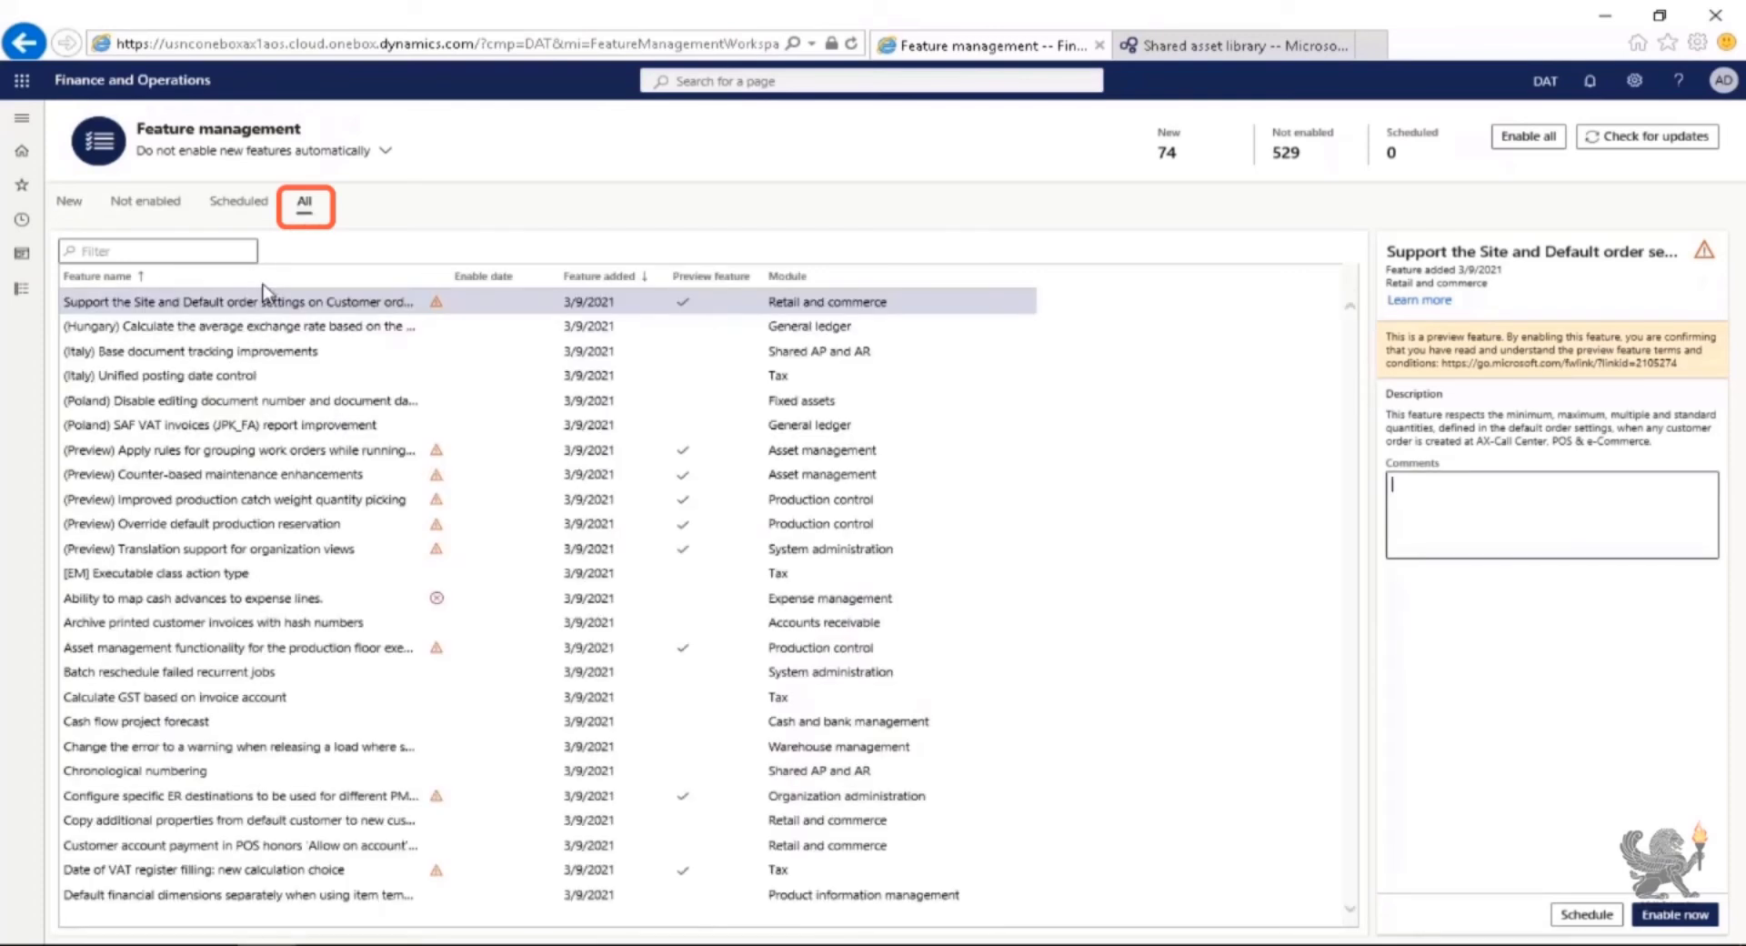
Step: Filter the features by name for "business" and select the second feature listed
{"action": "left_click", "coordinate": [218, 249]}
{"action": "type", "text": "business"}
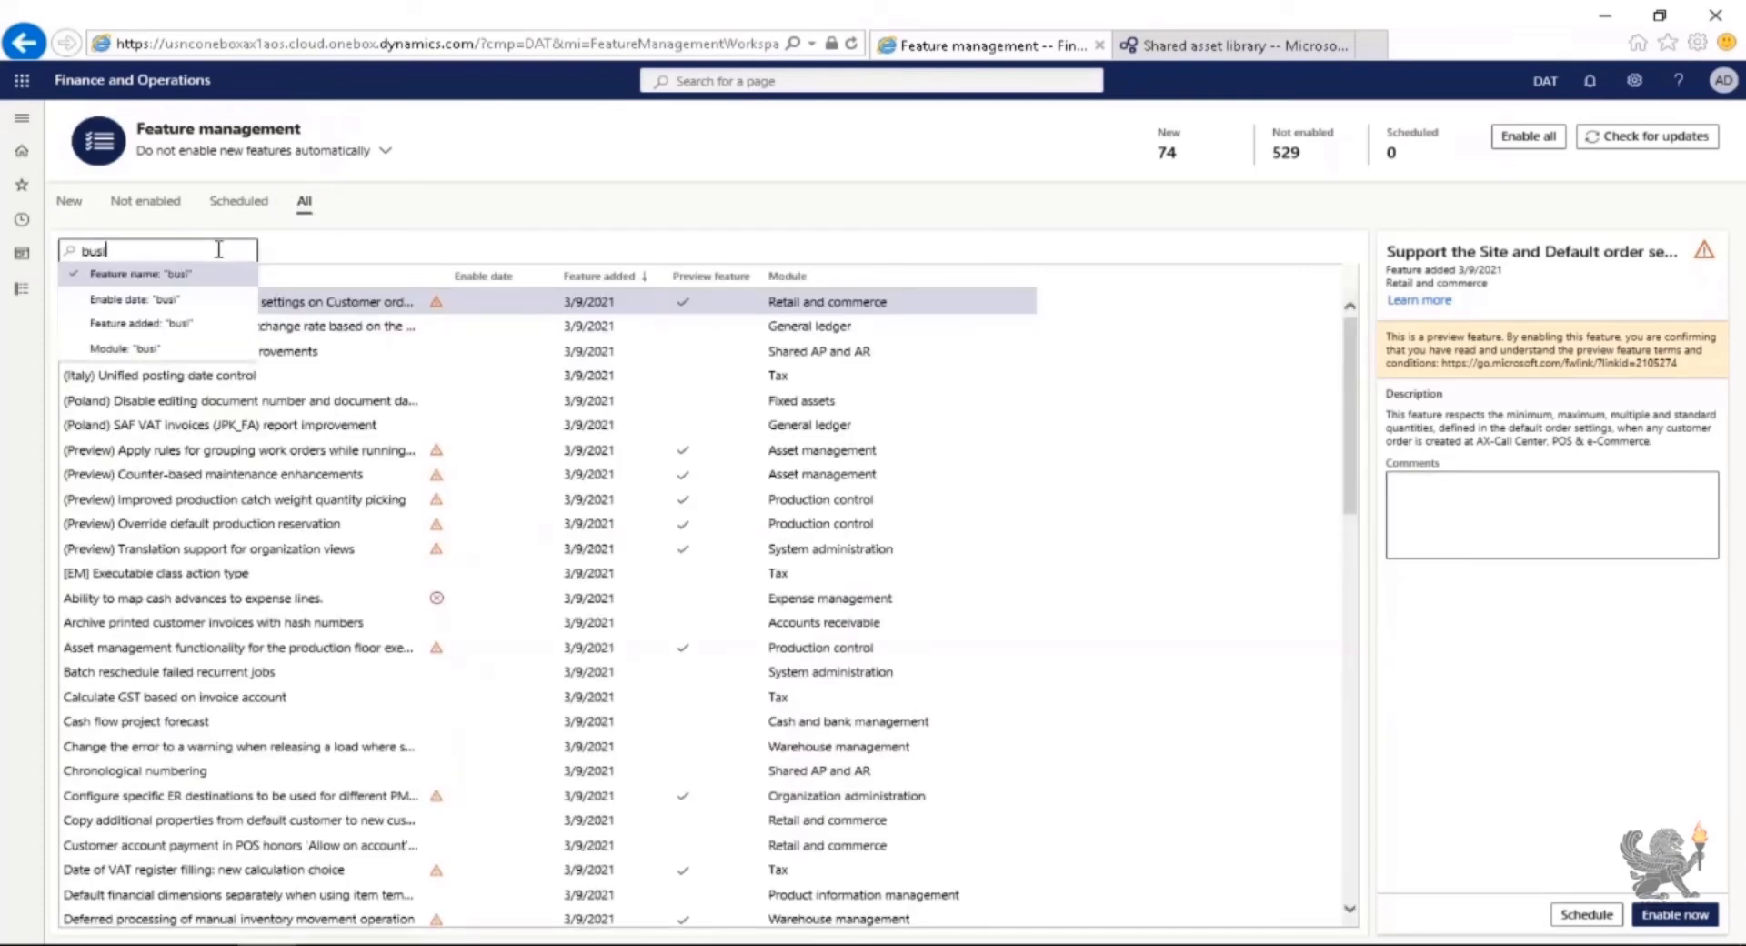
{"action": "key", "text": "Return"}
{"action": "left_click", "coordinate": [398, 326]}
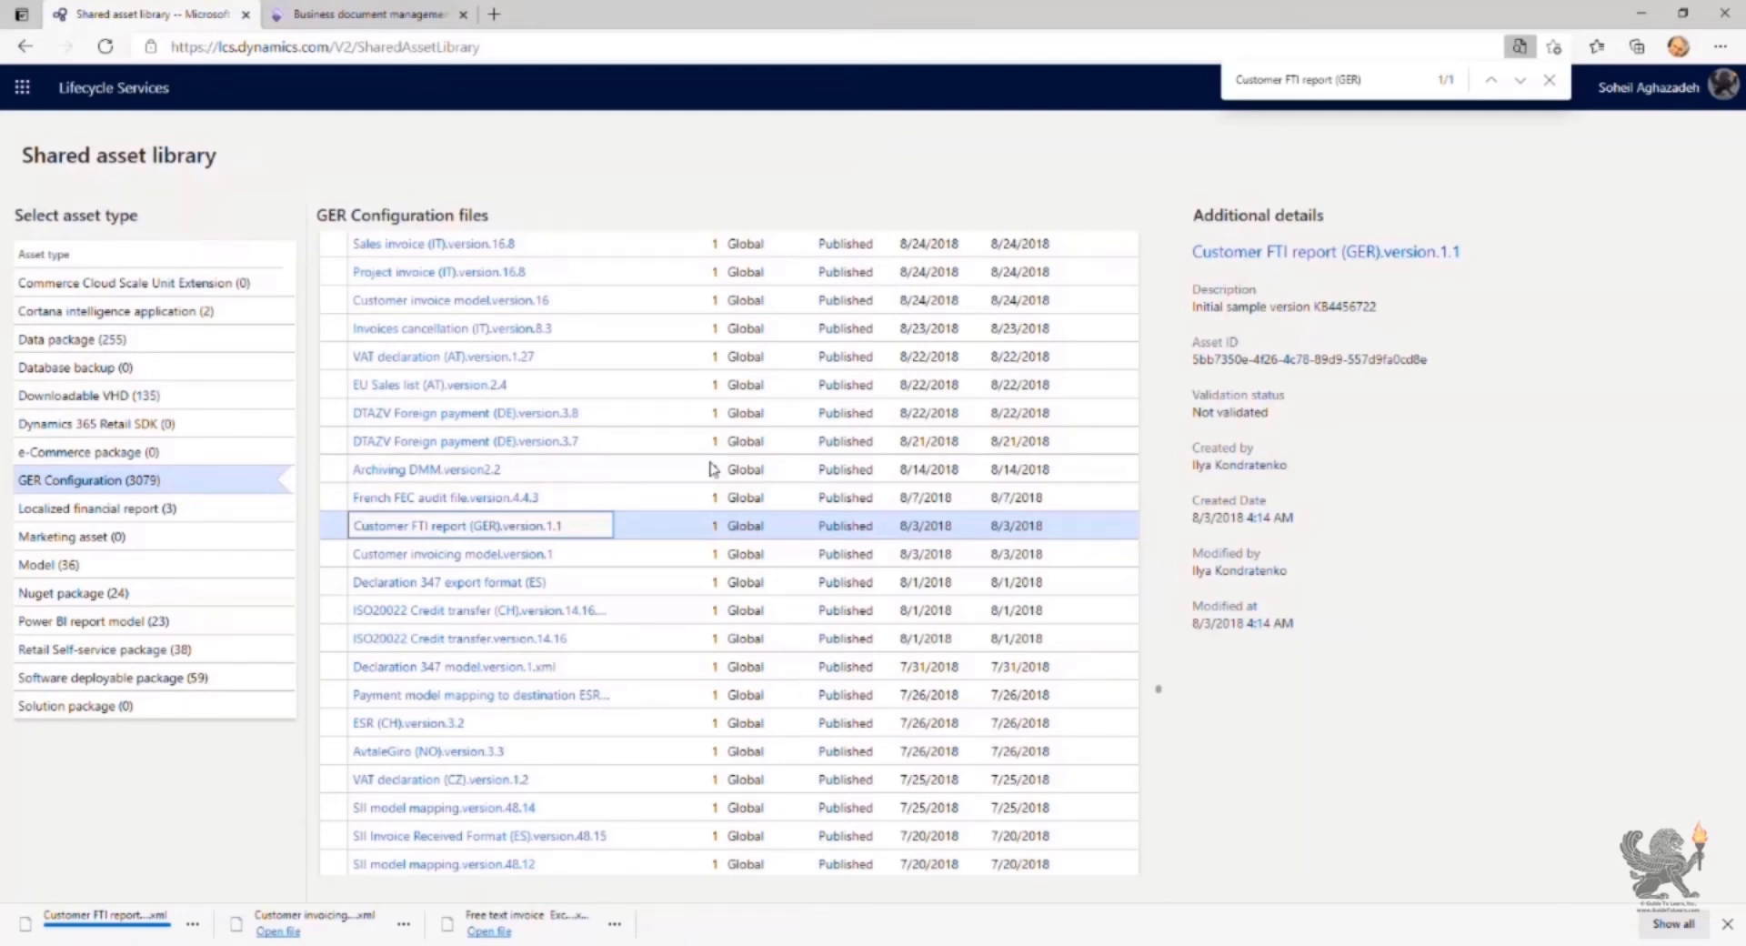
Step: Open the Customer FTI report (GER) configuration in the format designer and expand its Report, Invoice and invoice header nodes
{"action": "left_click", "coordinate": [833, 607]}
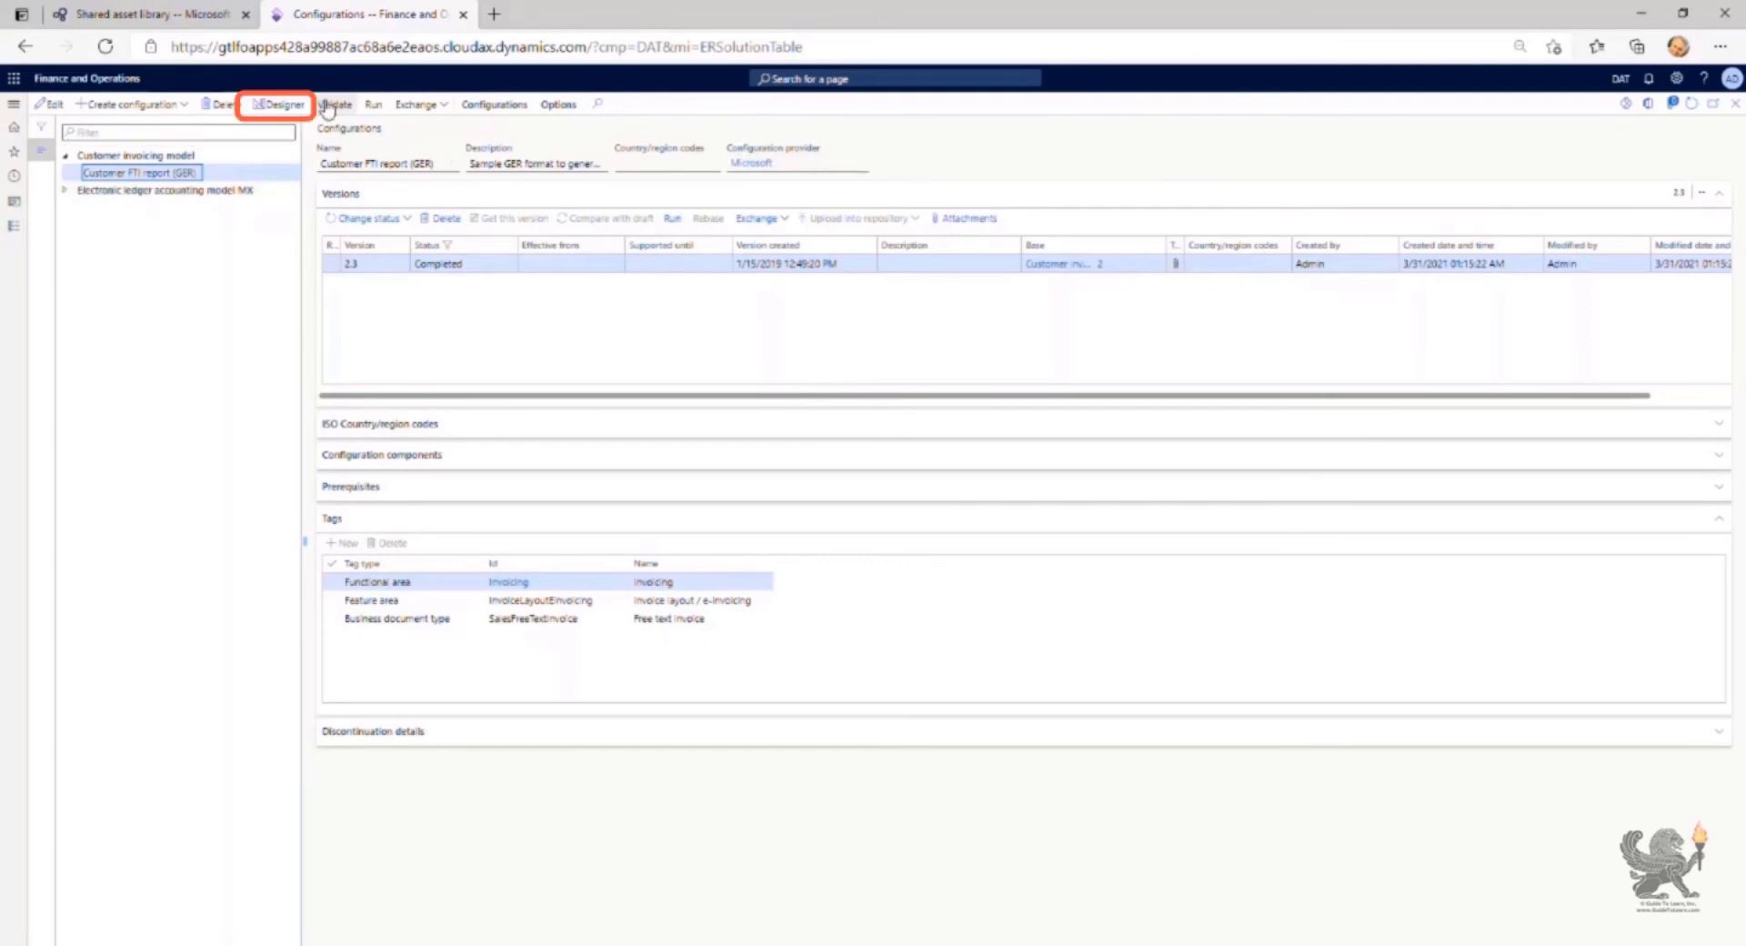
{"action": "left_click", "coordinate": [285, 108]}
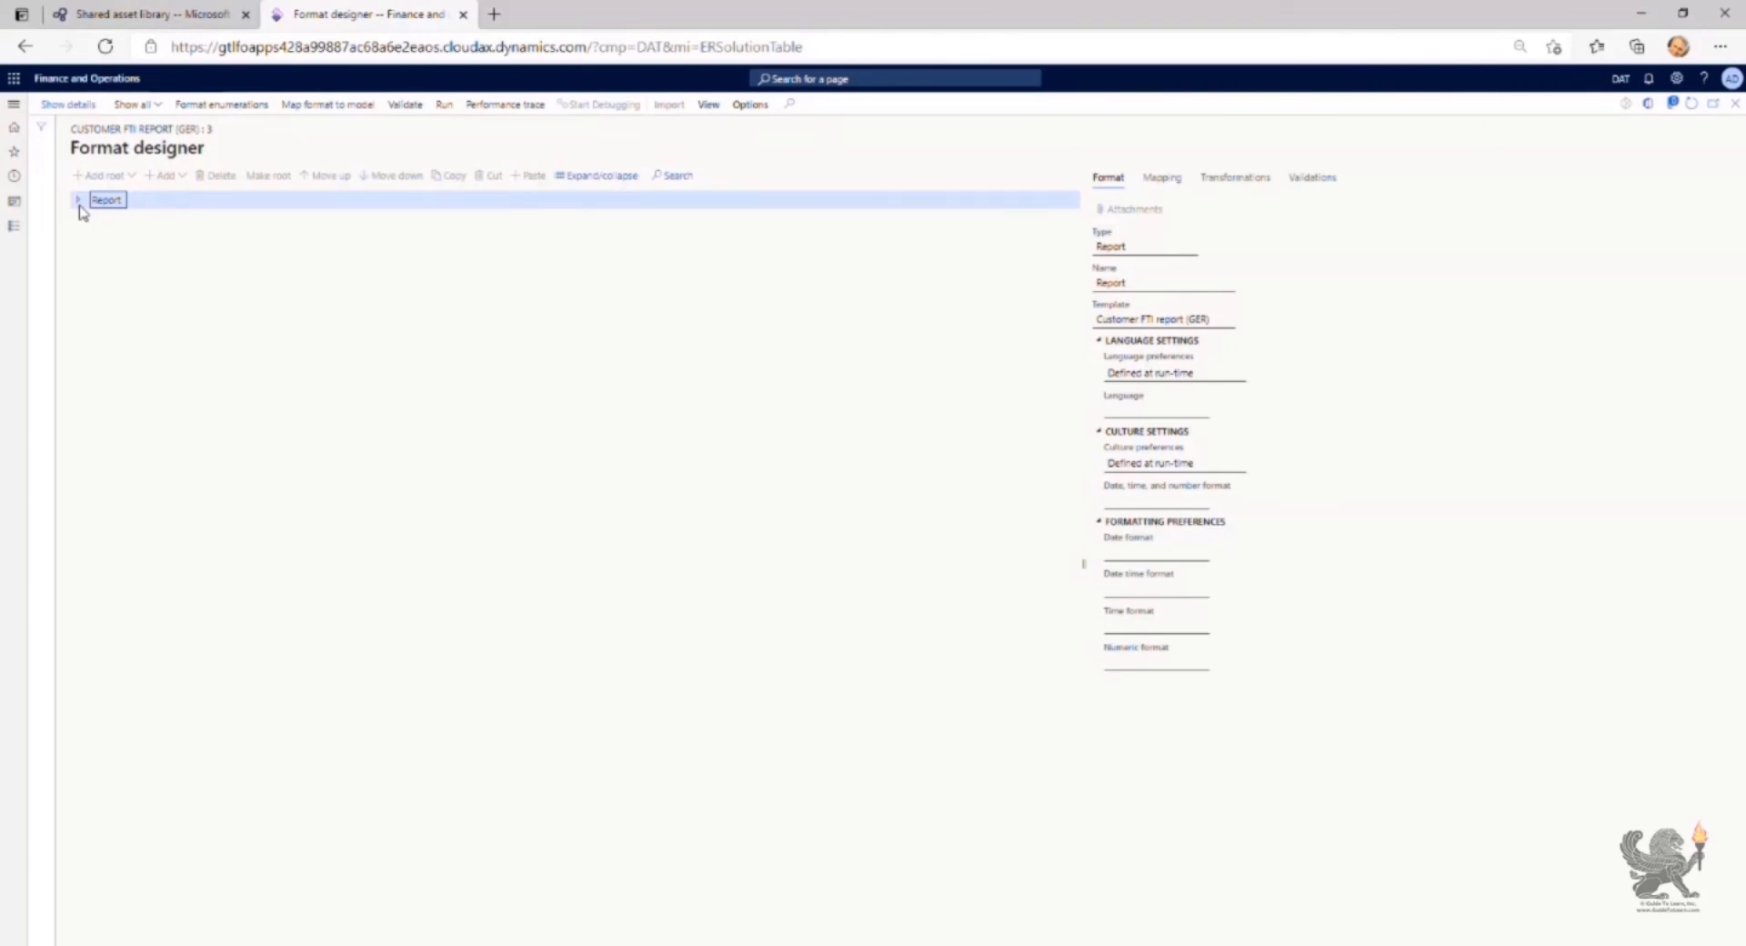
{"action": "left_click", "coordinate": [78, 200]}
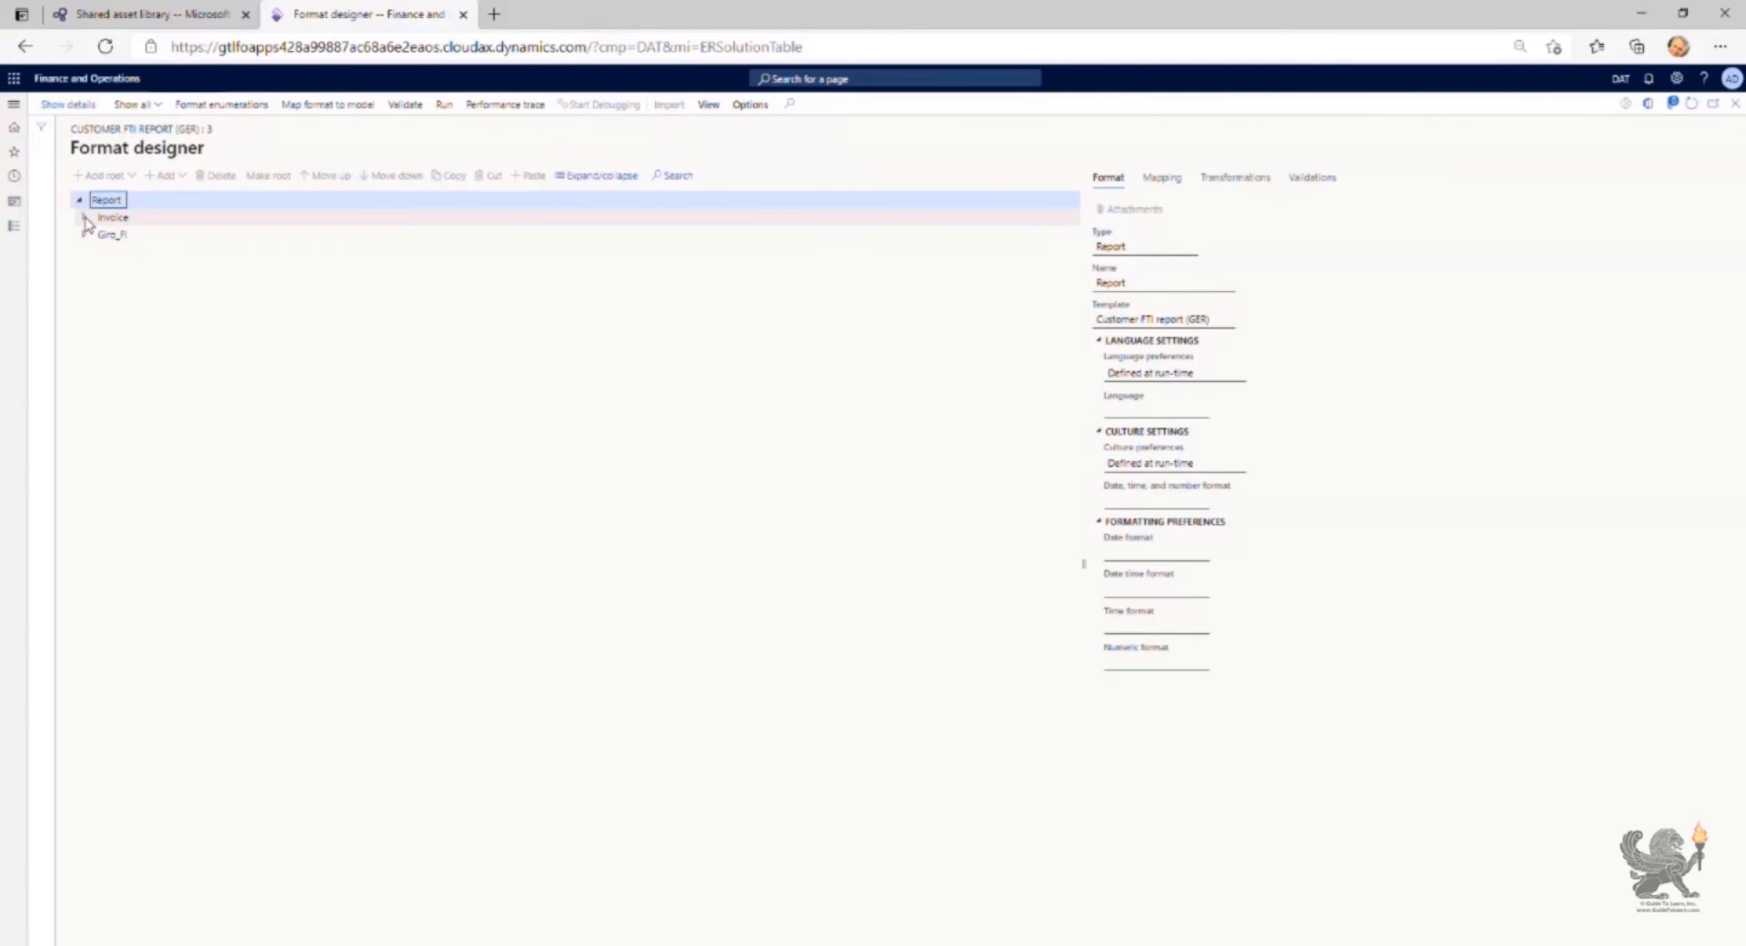
{"action": "left_click", "coordinate": [85, 219]}
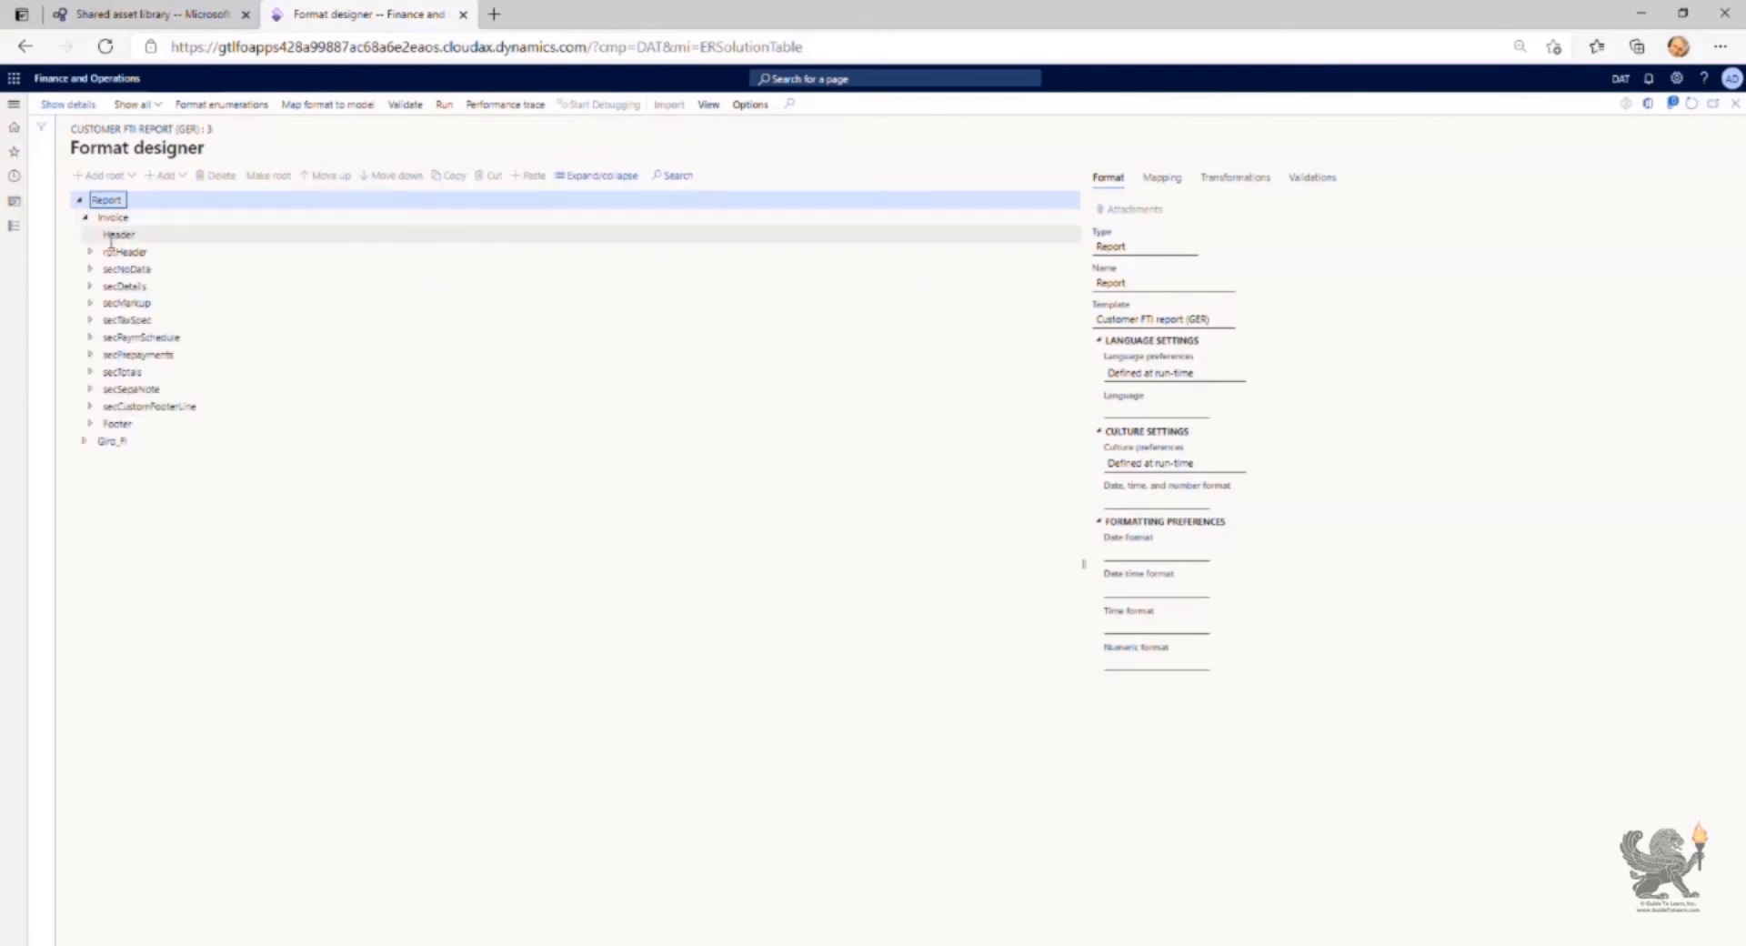
{"action": "left_click", "coordinate": [89, 253]}
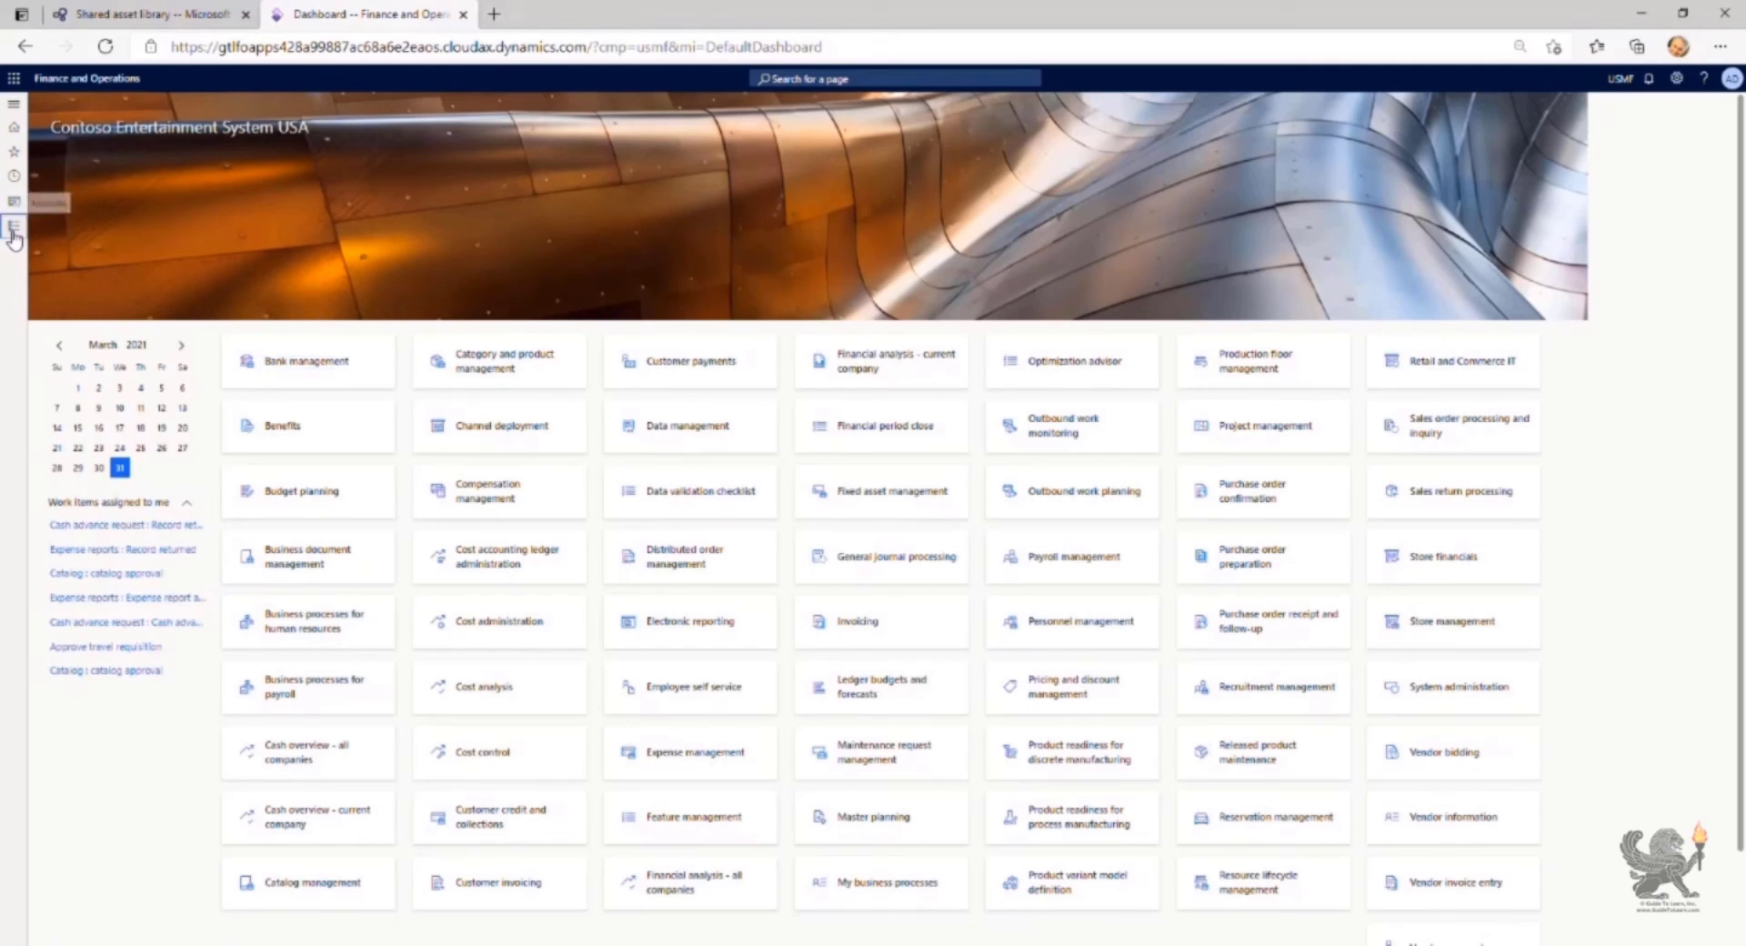
Step: Open the Business document management workspace in the Organization administration module
{"action": "left_click", "coordinate": [13, 229]}
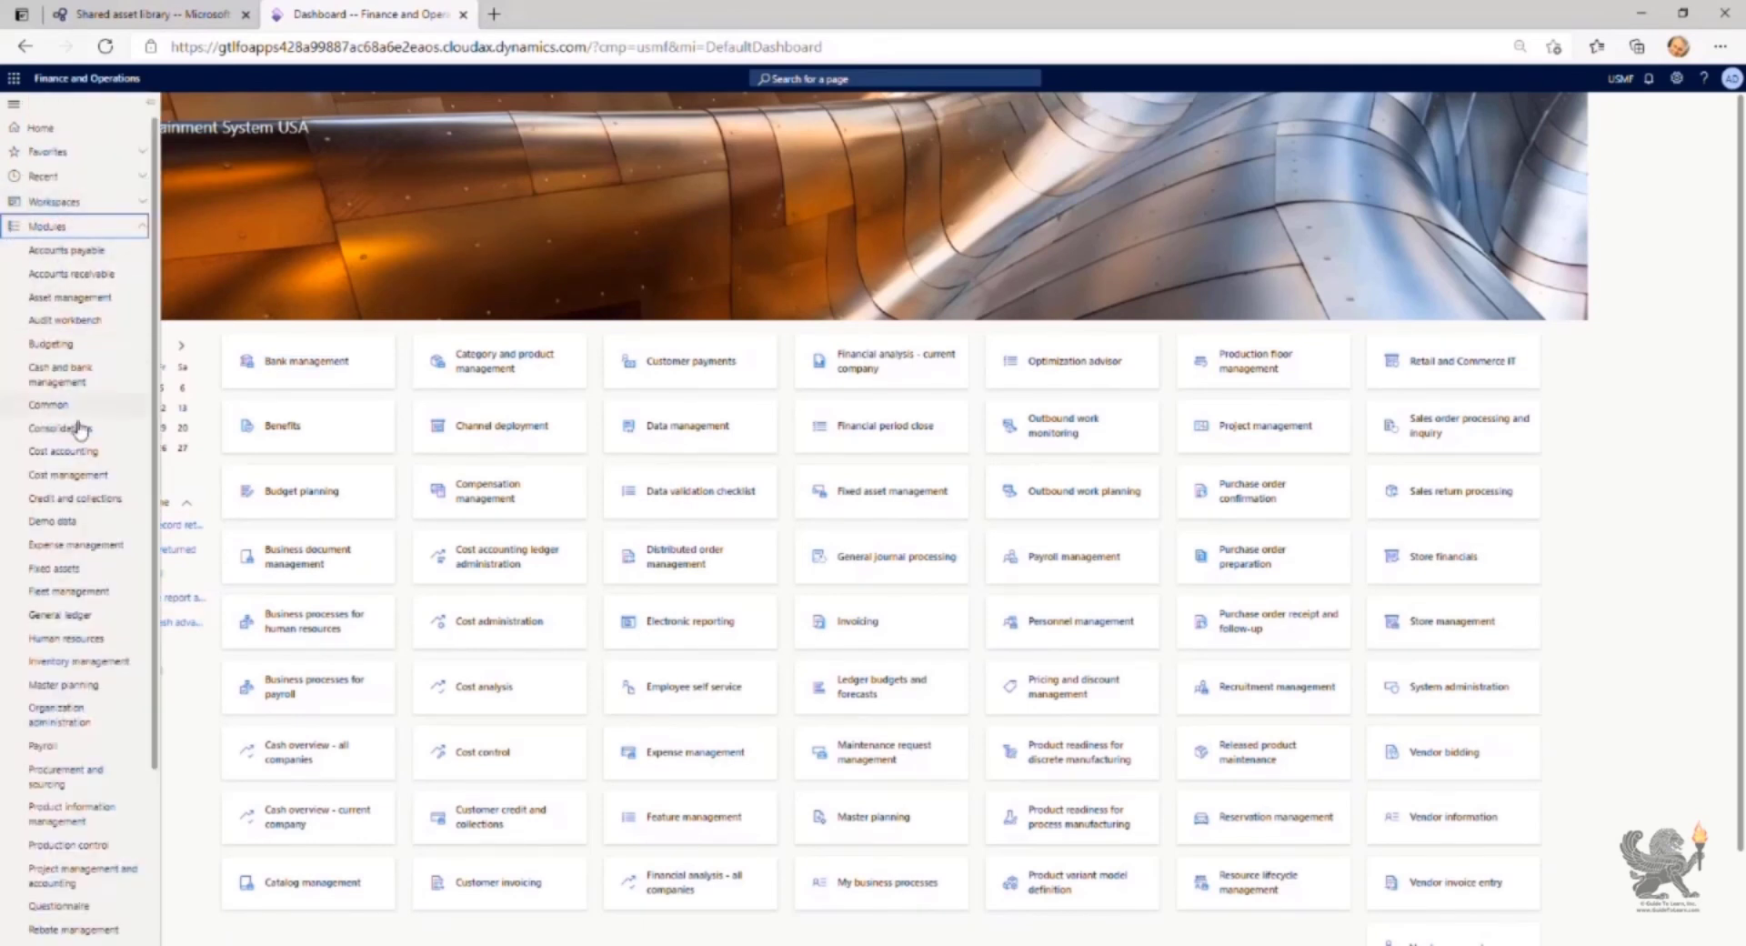
{"action": "left_click", "coordinate": [46, 717]}
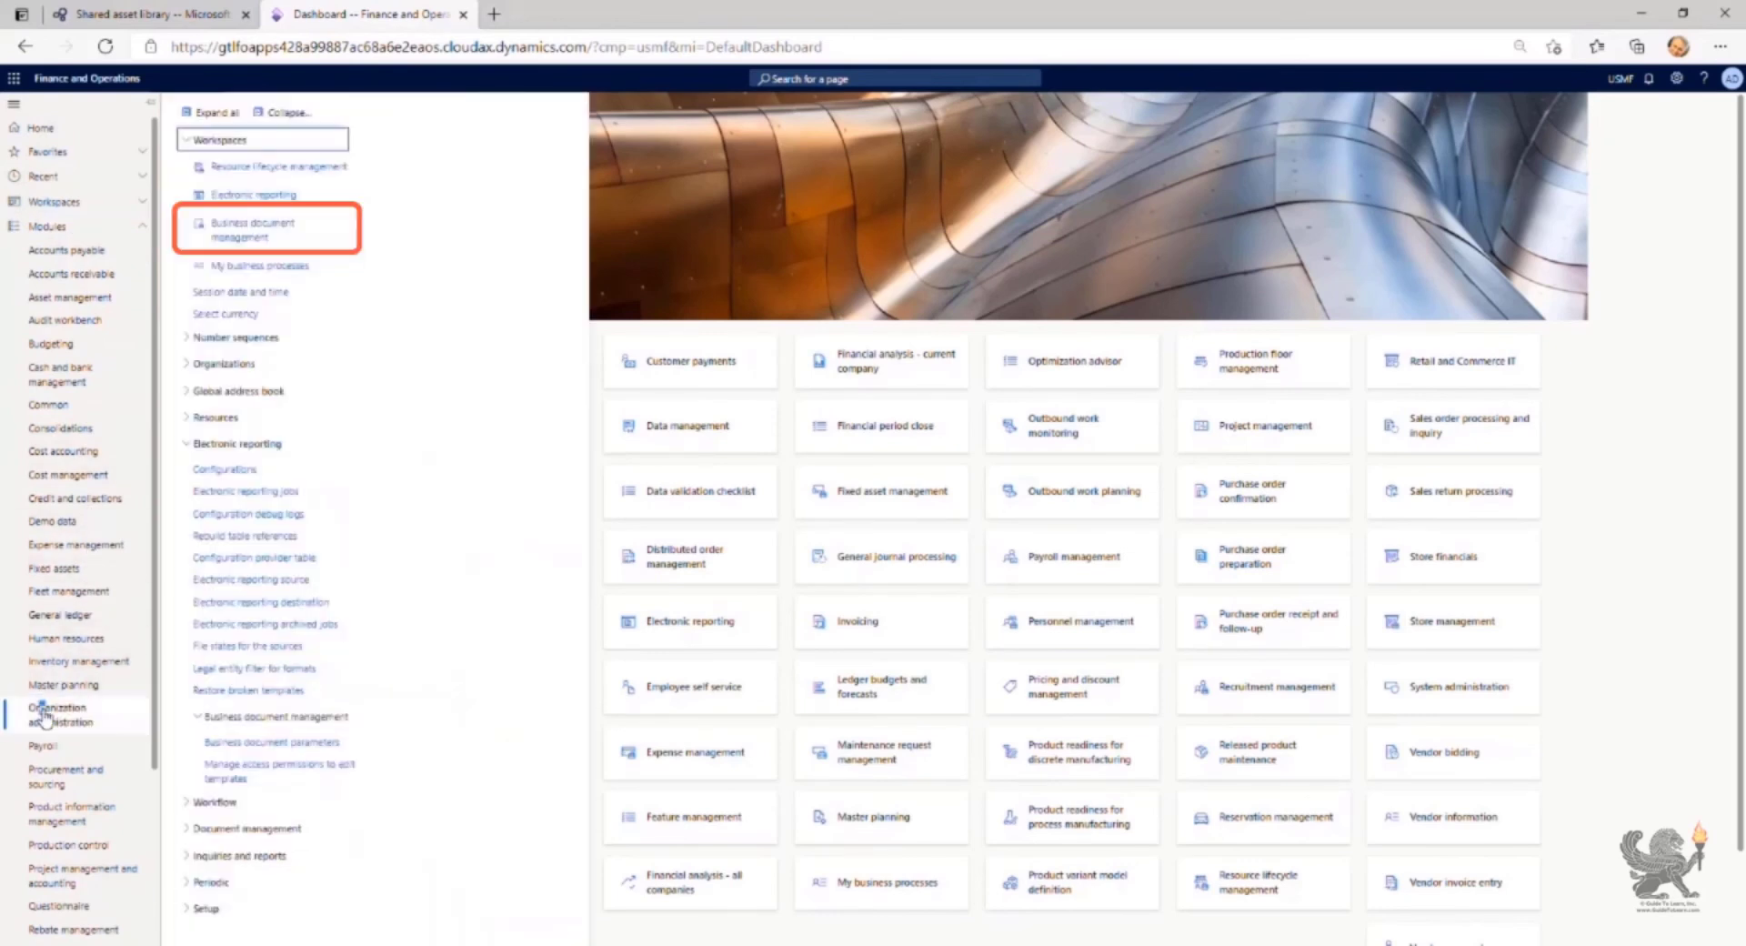
{"action": "left_click", "coordinate": [241, 232]}
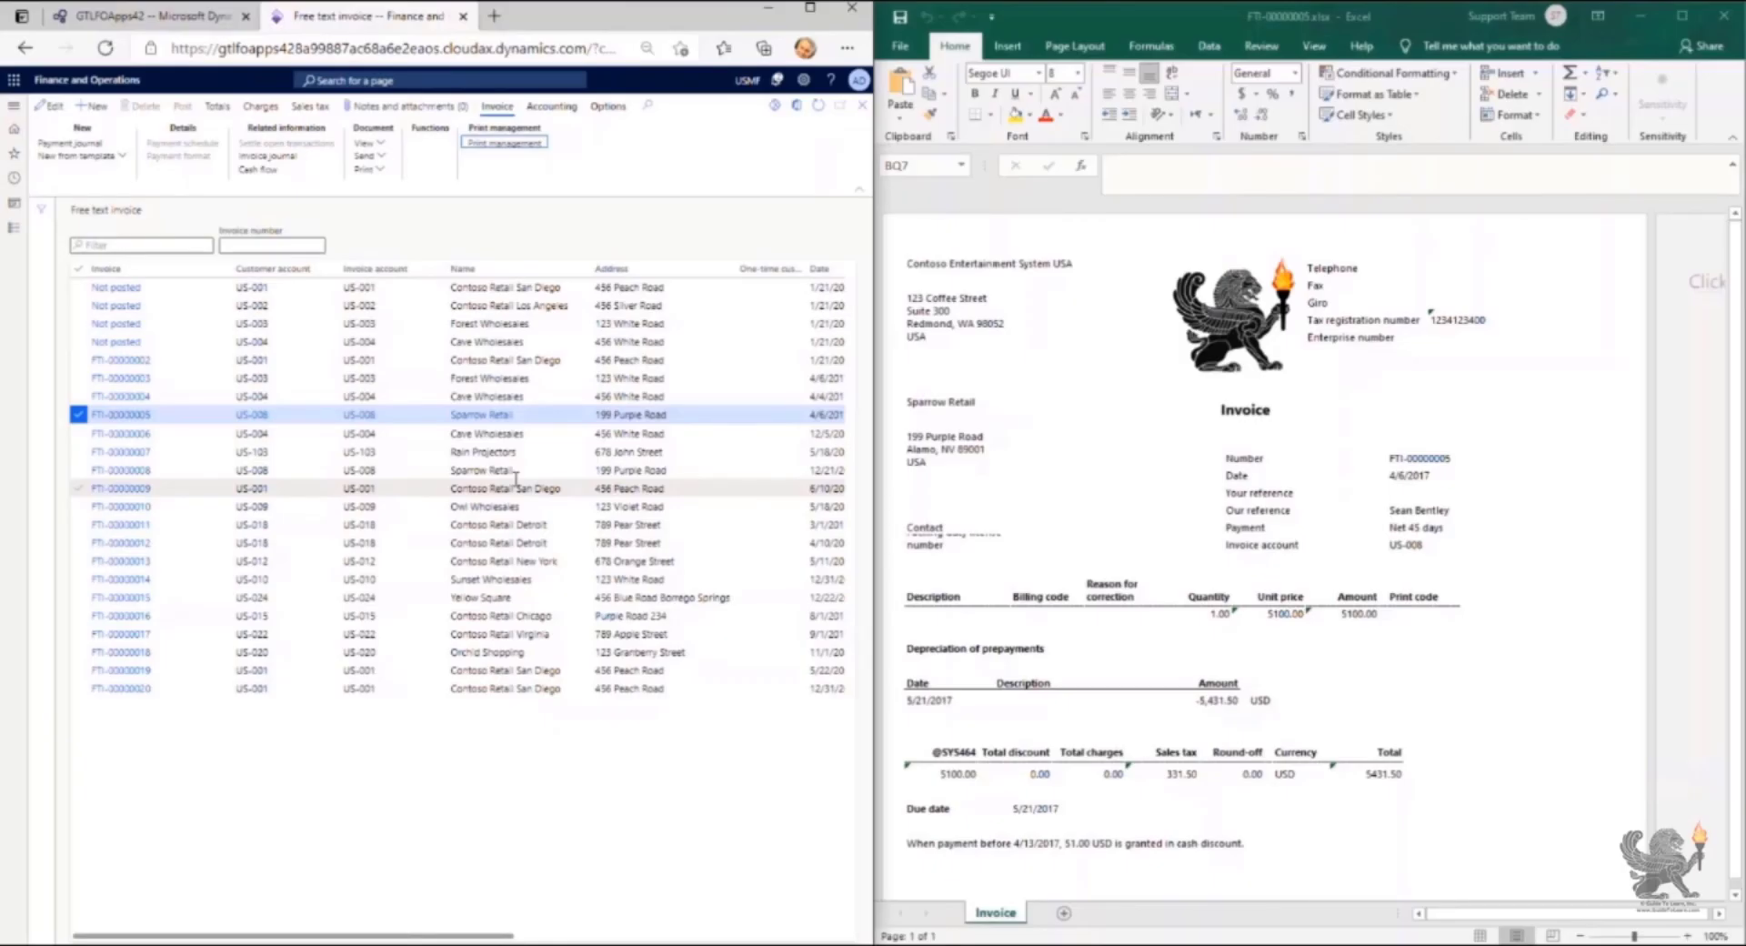
Step: Generate the document for the Sparrow Retail free text invoice dated 12/21/2016 and open the downloaded workbook in Excel
{"action": "left_click", "coordinate": [514, 473]}
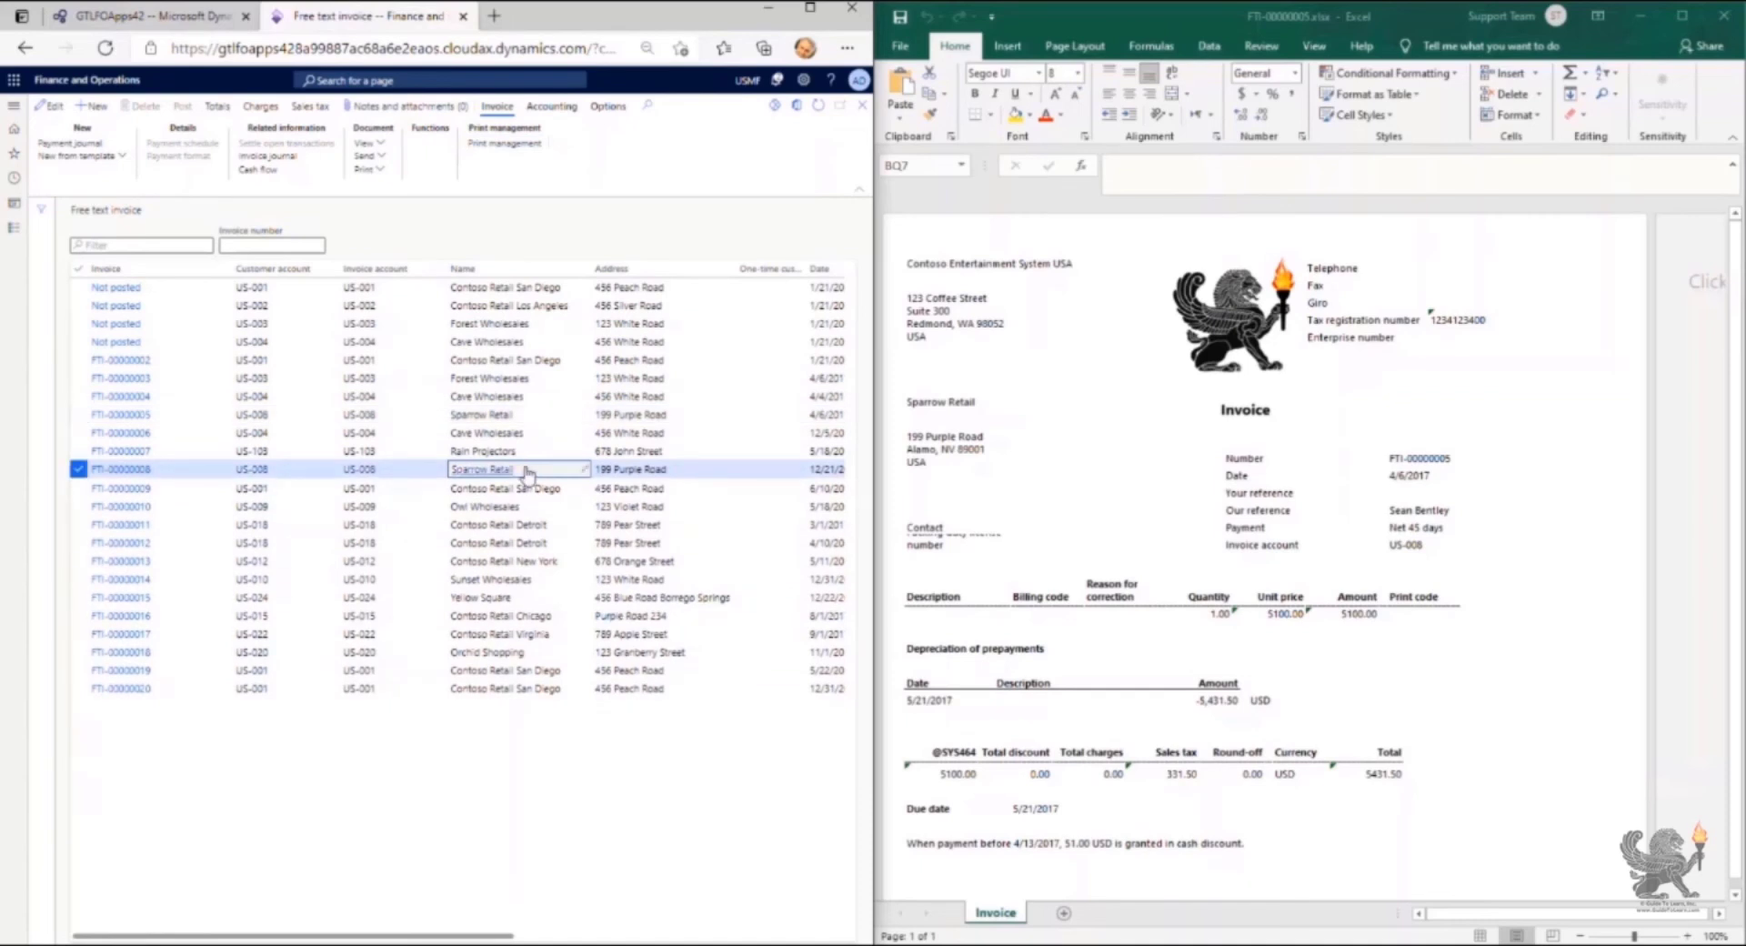
{"action": "left_click", "coordinate": [364, 143]}
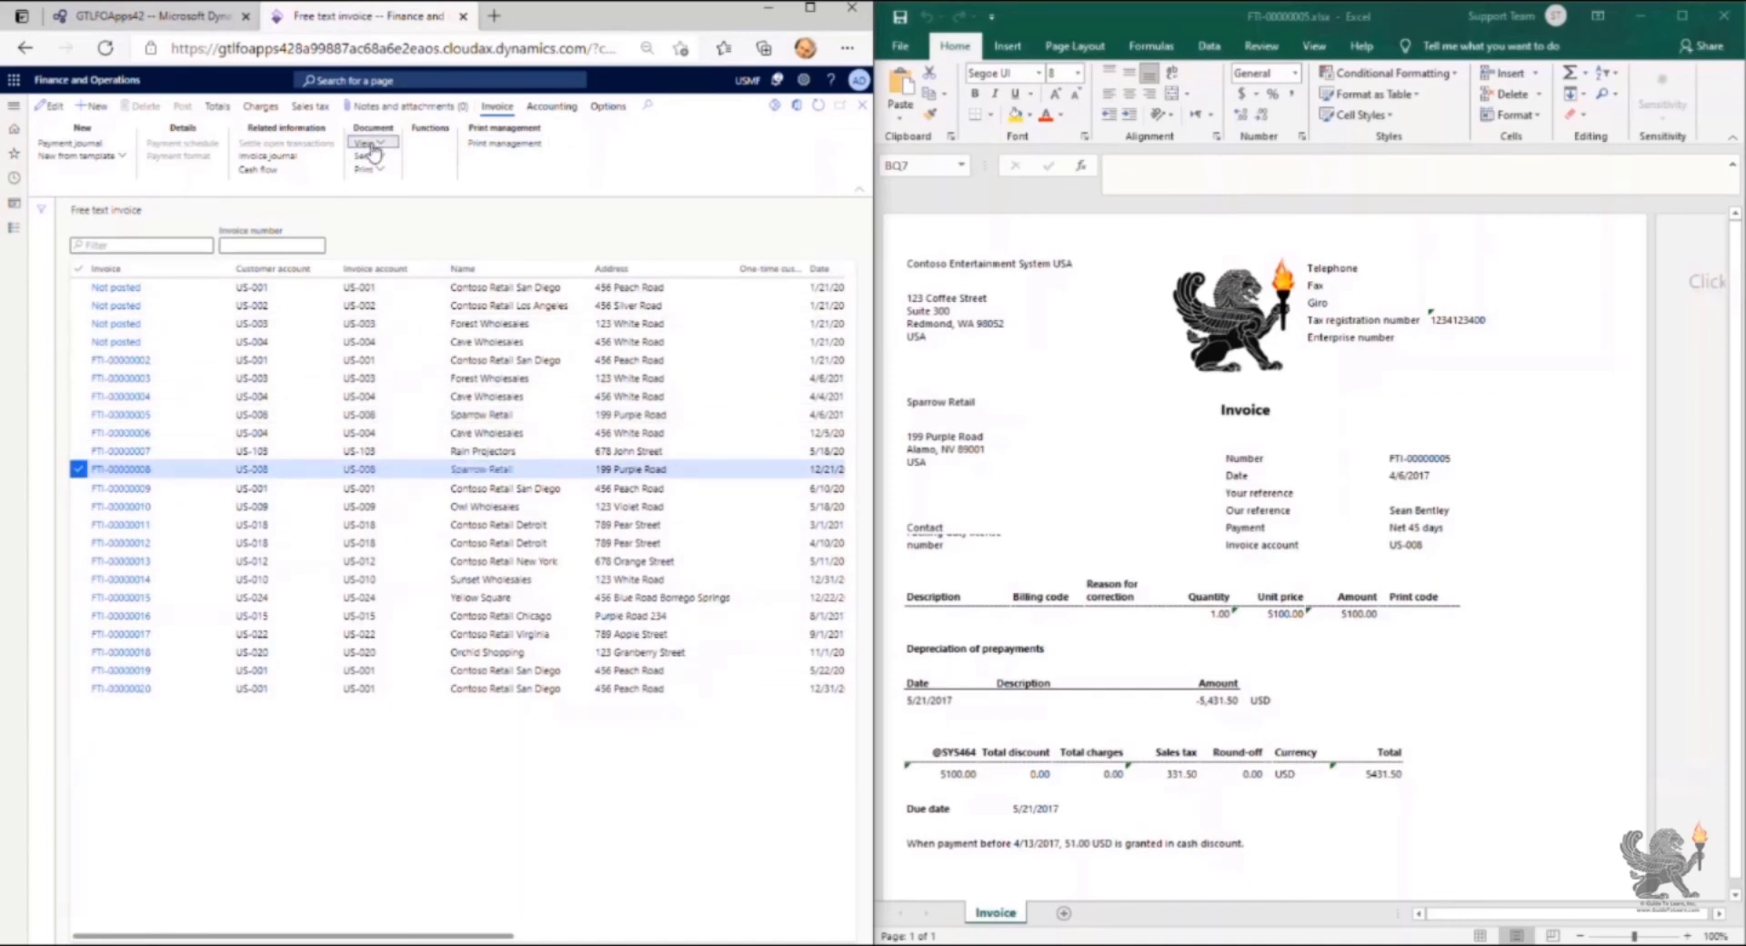
{"action": "left_click", "coordinate": [367, 160]}
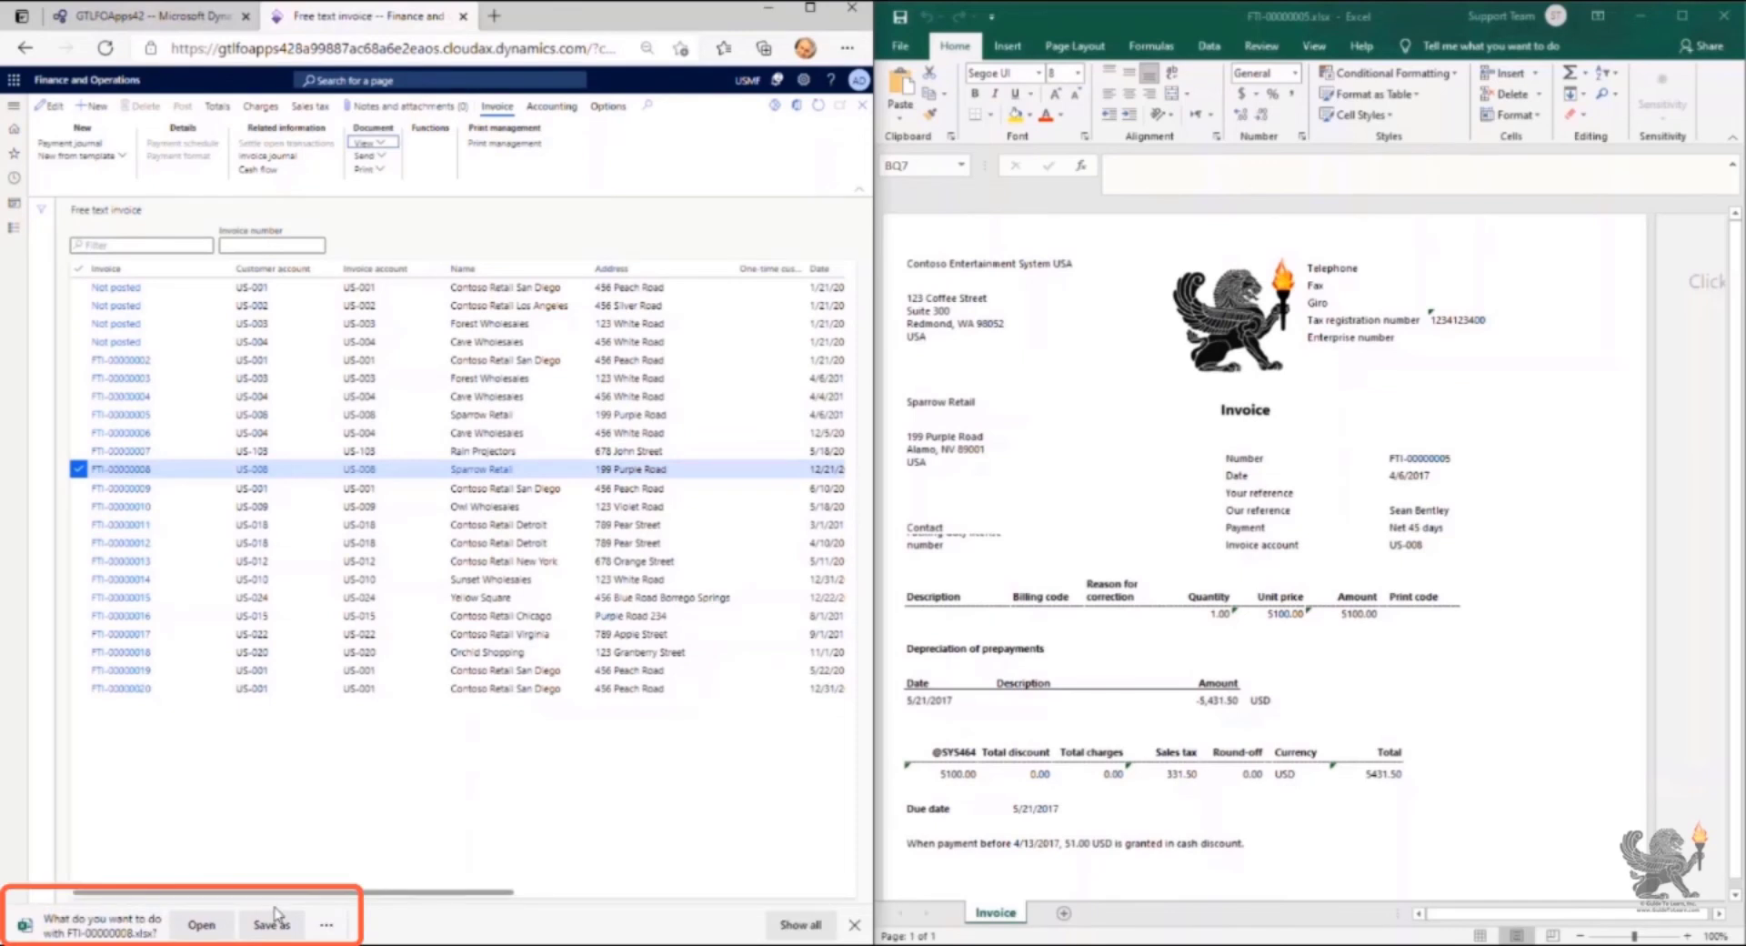
{"action": "left_click", "coordinate": [201, 924]}
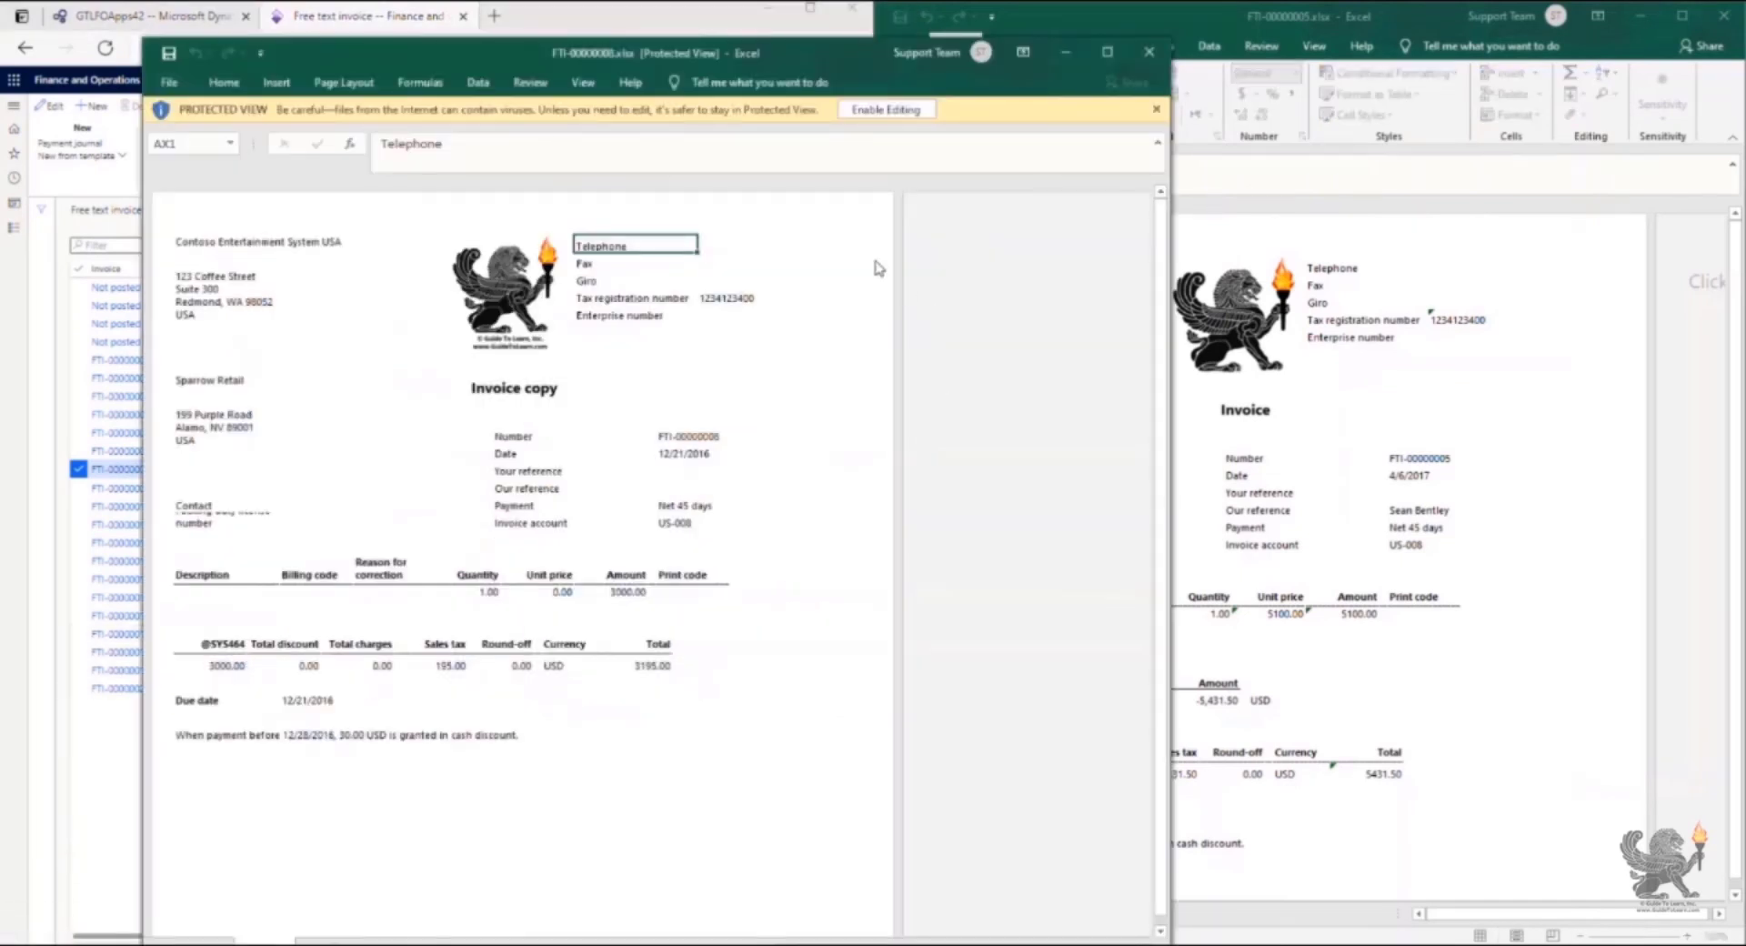
Step: Enable editing of the invoice copy workbook and set the original free text invoice's report format to Customer FTI report (GER) Copy1
{"action": "left_click", "coordinate": [886, 110]}
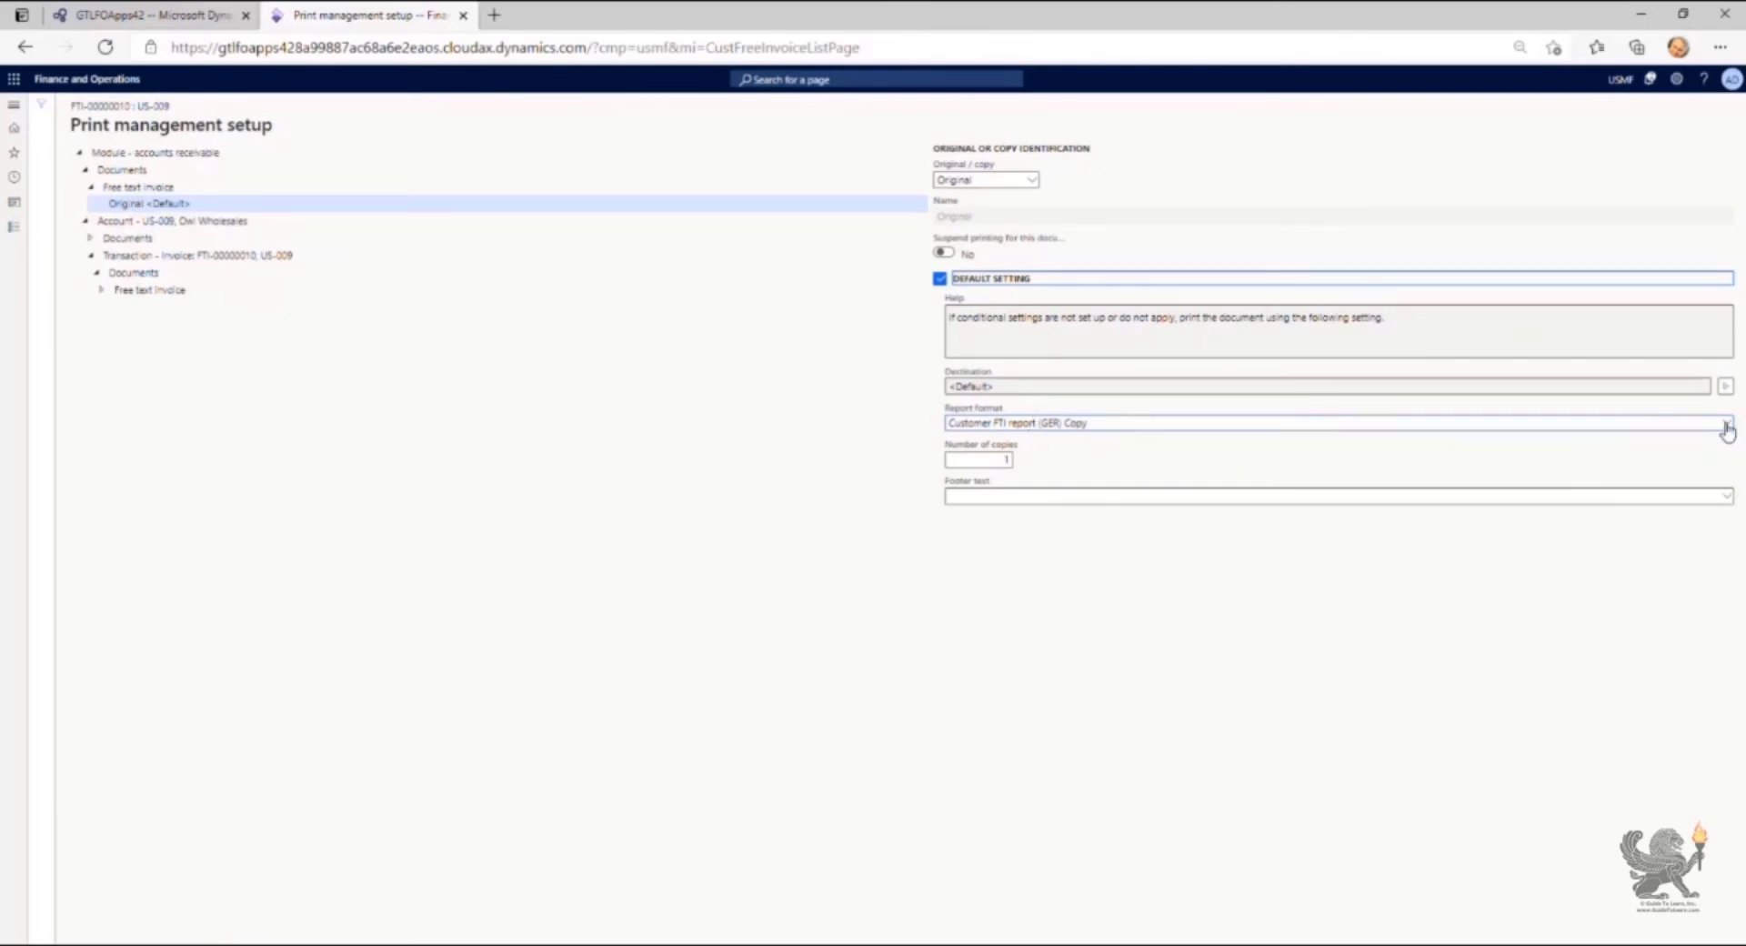
{"action": "left_click", "coordinate": [1724, 422]}
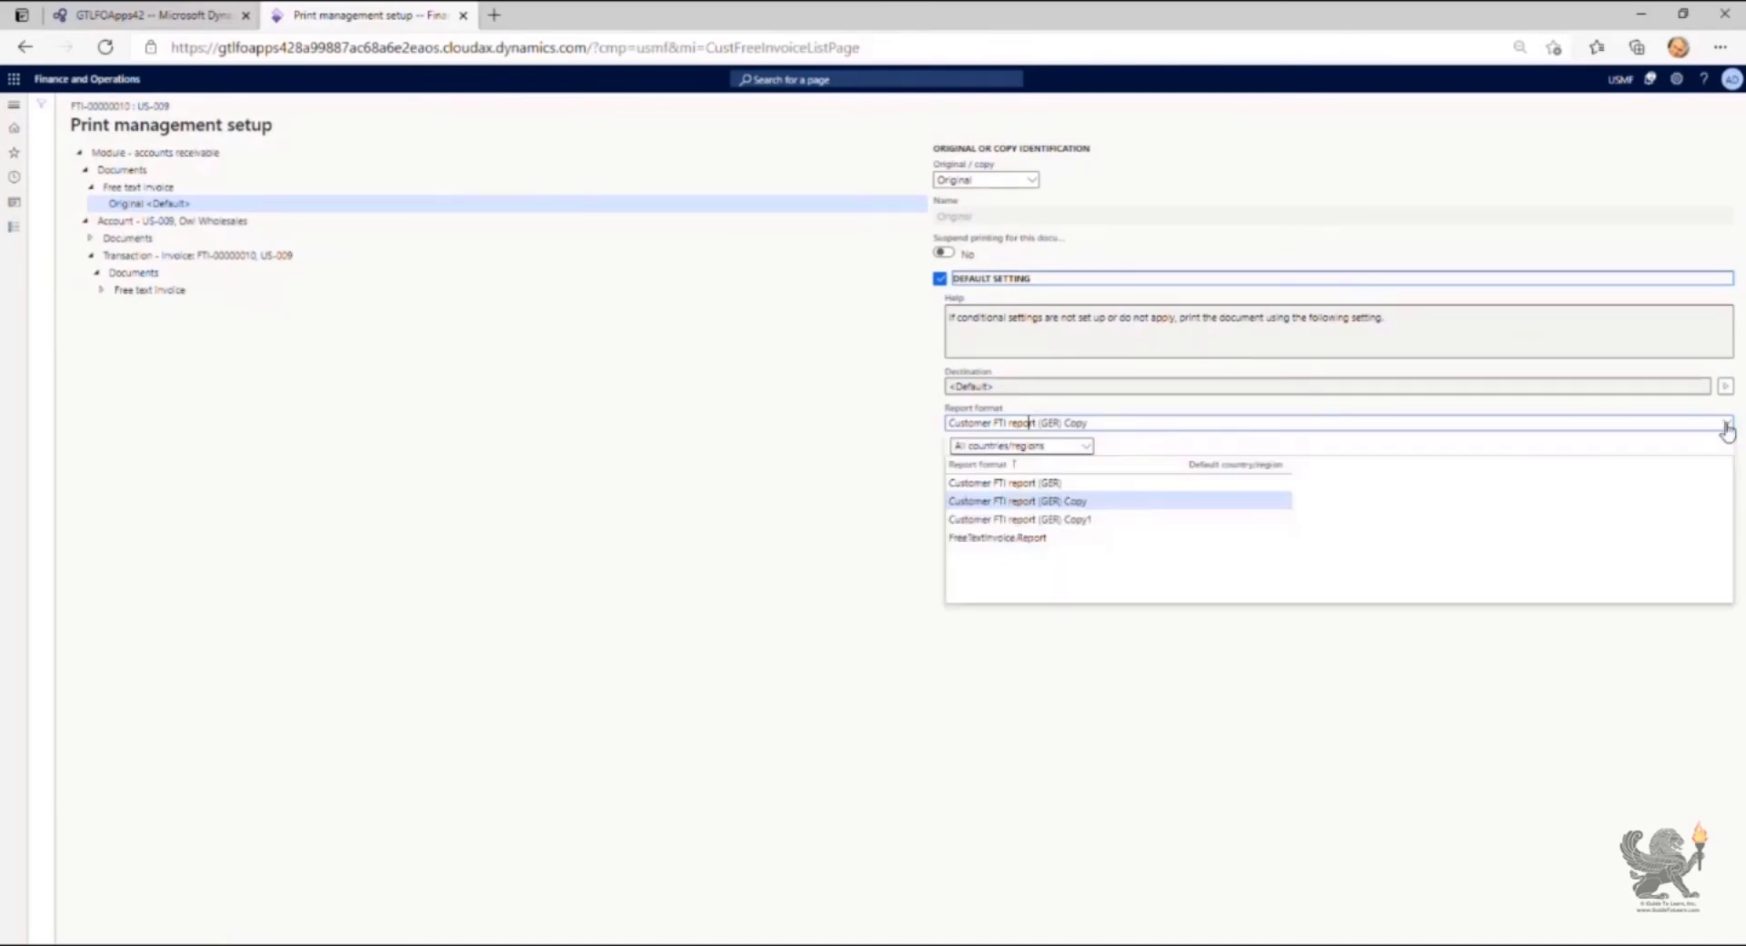
{"action": "left_click", "coordinate": [1117, 519]}
{"action": "left_click", "coordinate": [20, 48]}
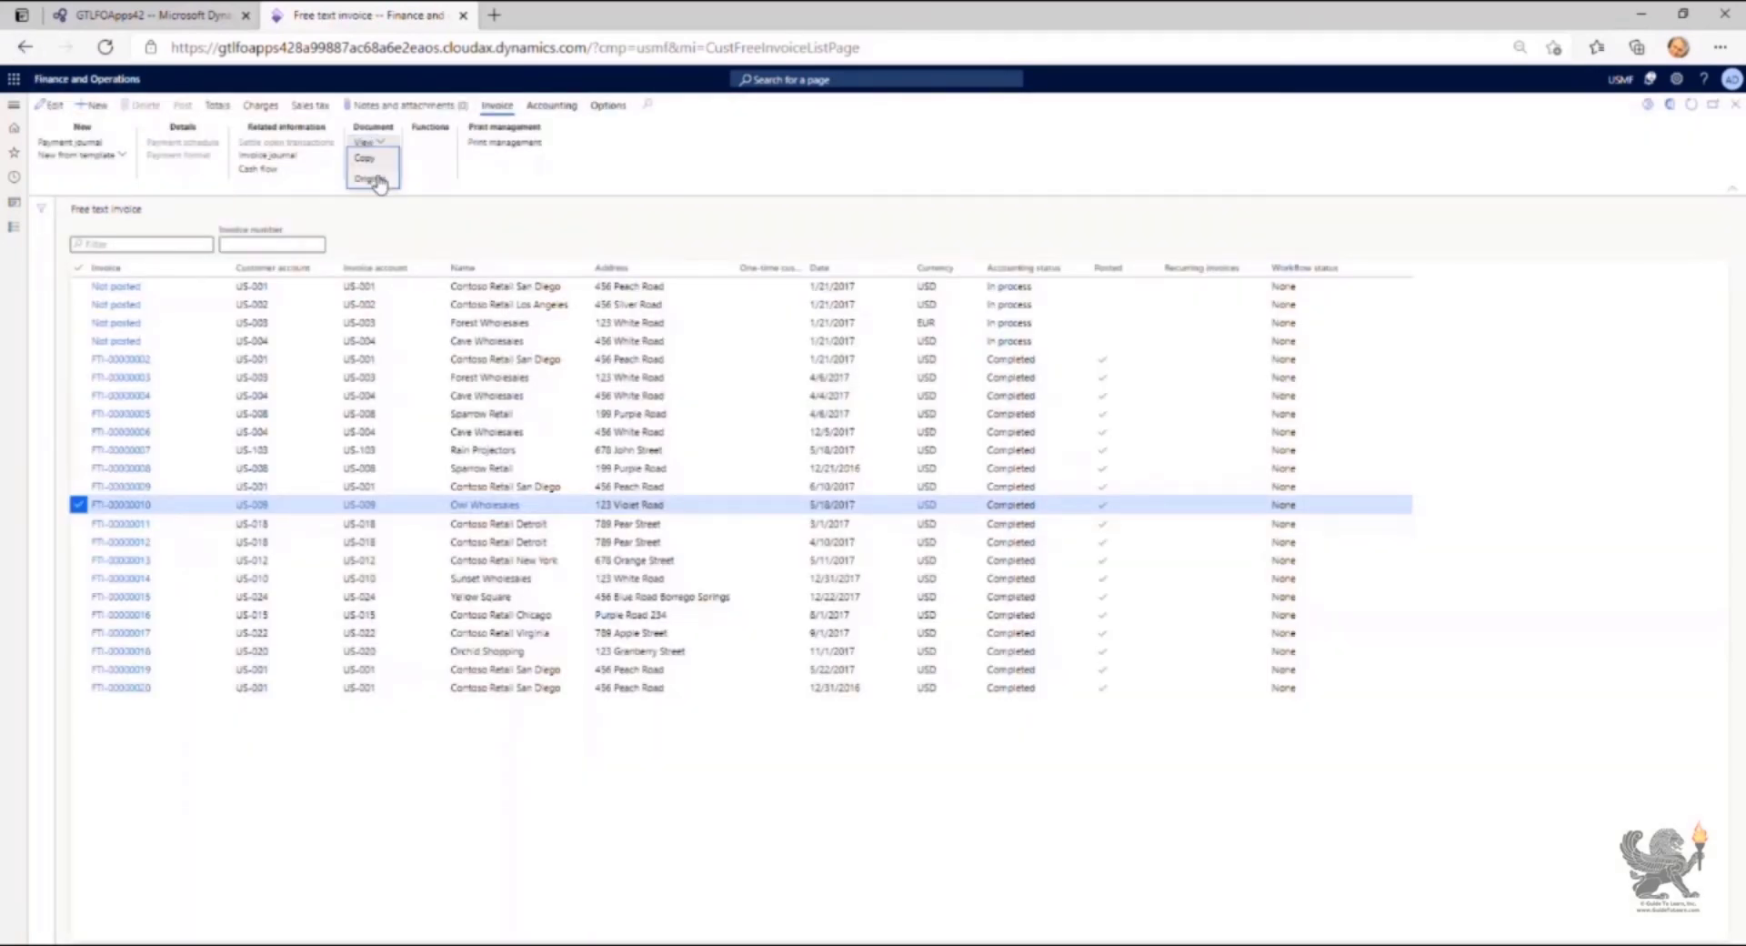
Step: Generate the original document for the Owl Wholesales free text invoice dated 5/18/2017, open the workbook in Excel and enable editing
{"action": "left_click", "coordinate": [376, 185]}
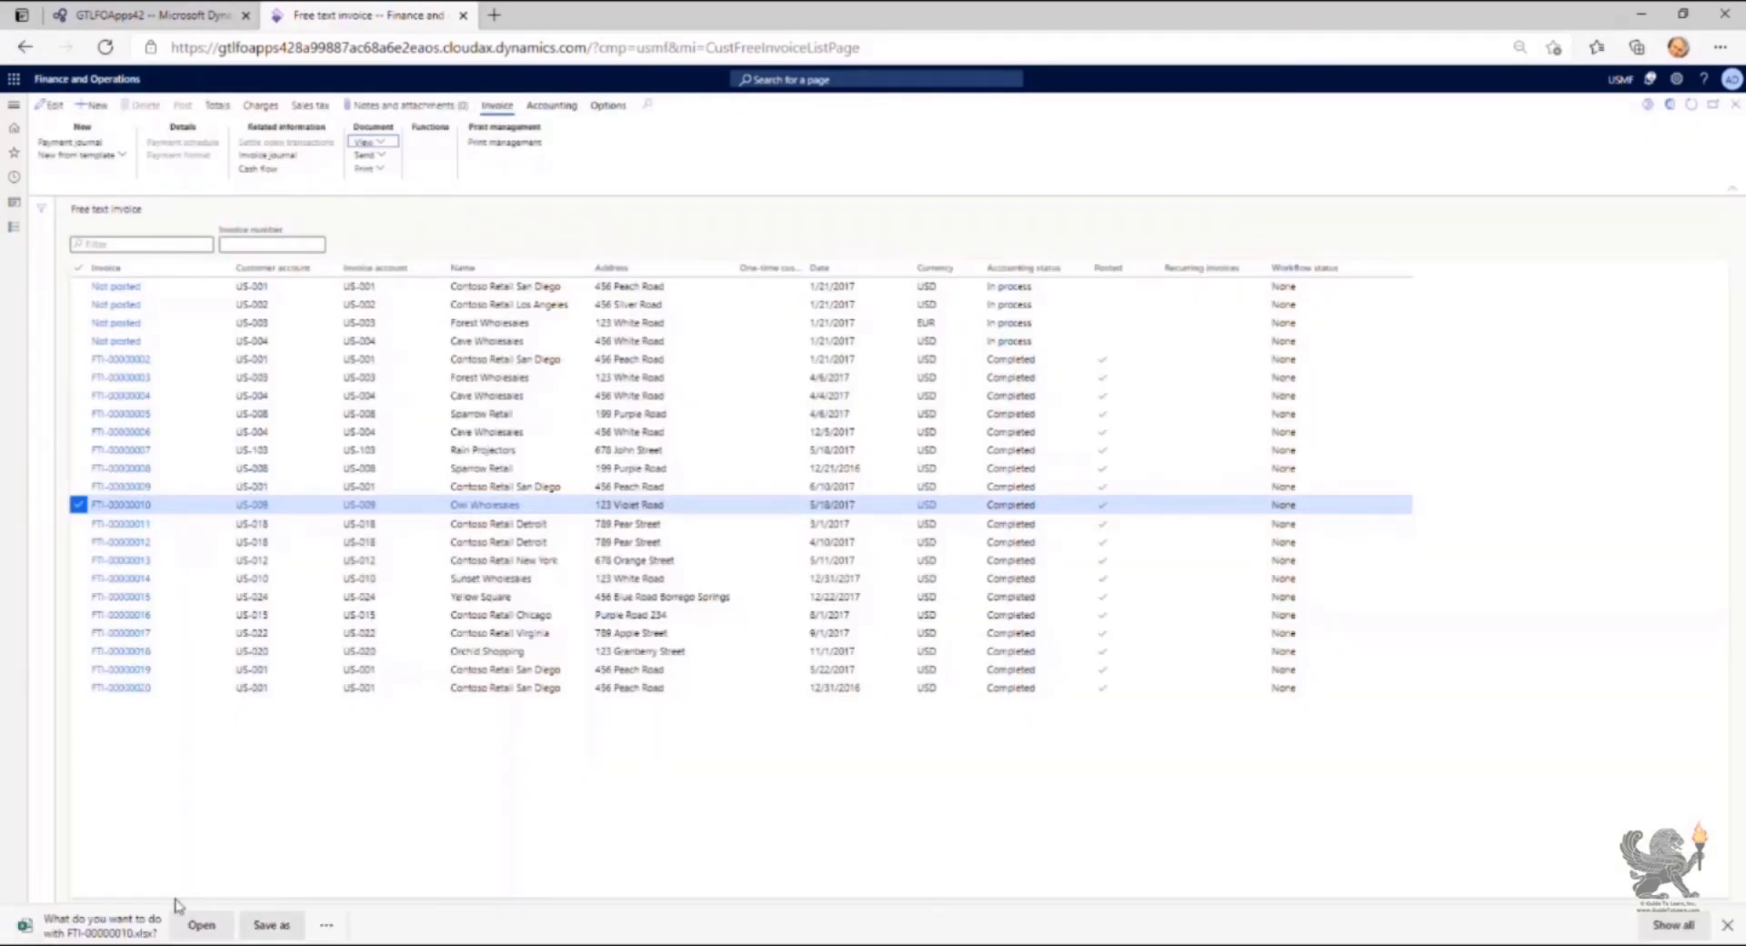
{"action": "left_click", "coordinate": [202, 924]}
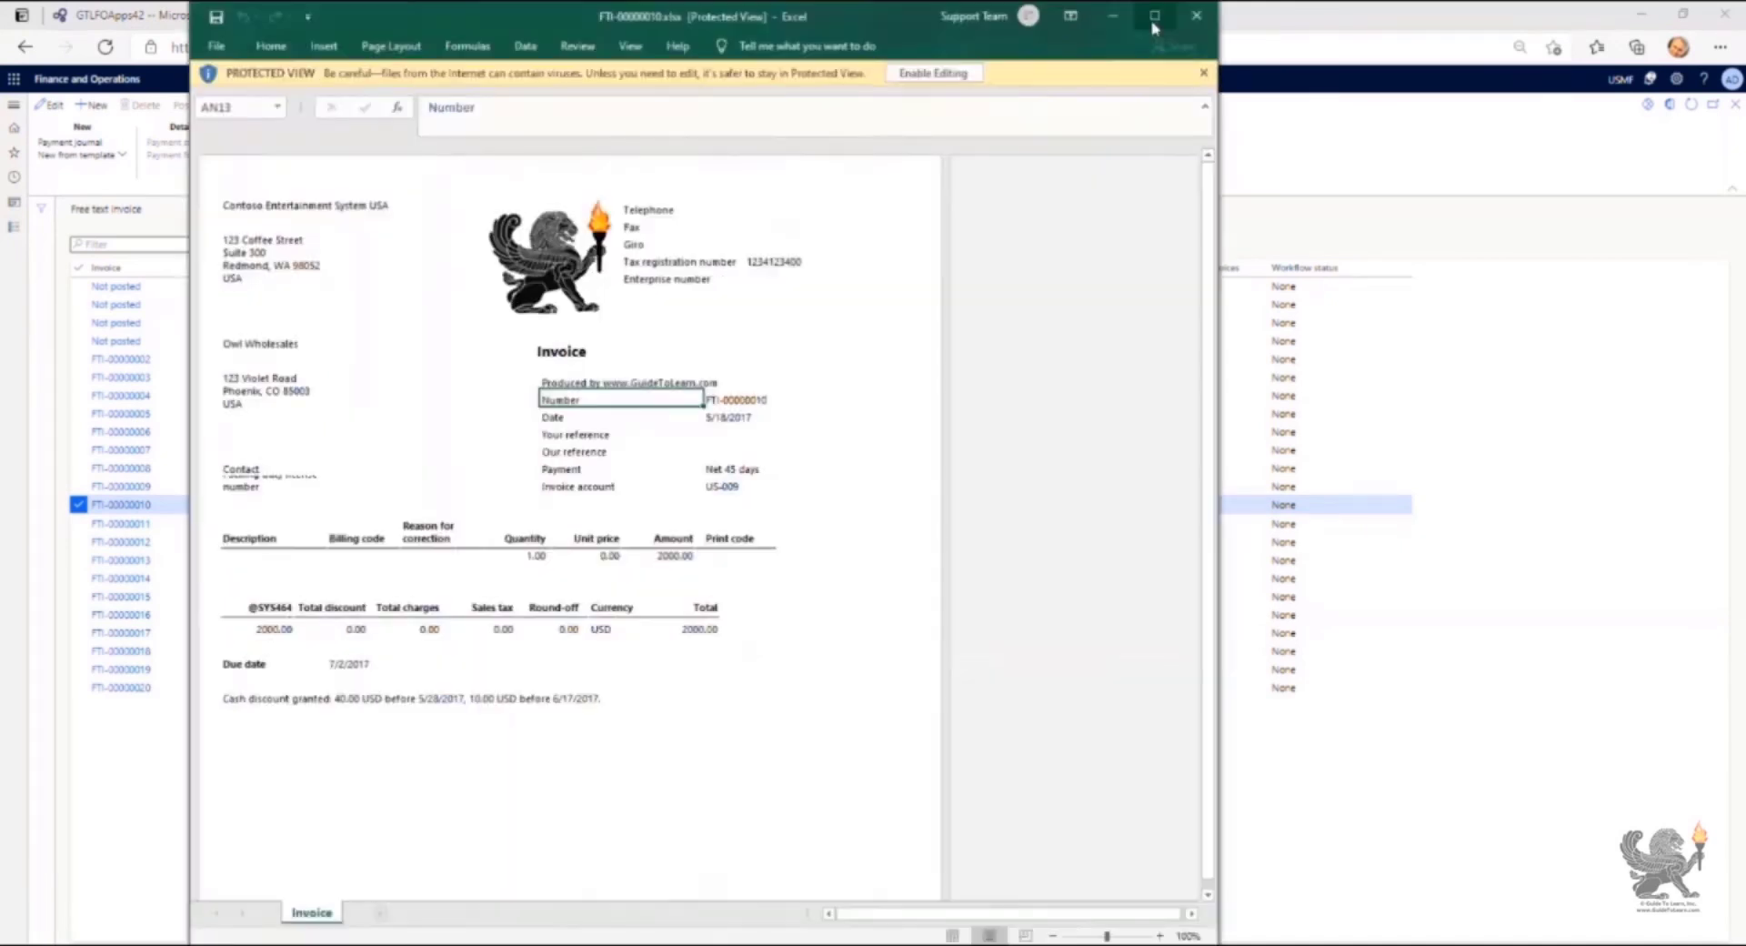
{"action": "left_click", "coordinate": [1152, 20]}
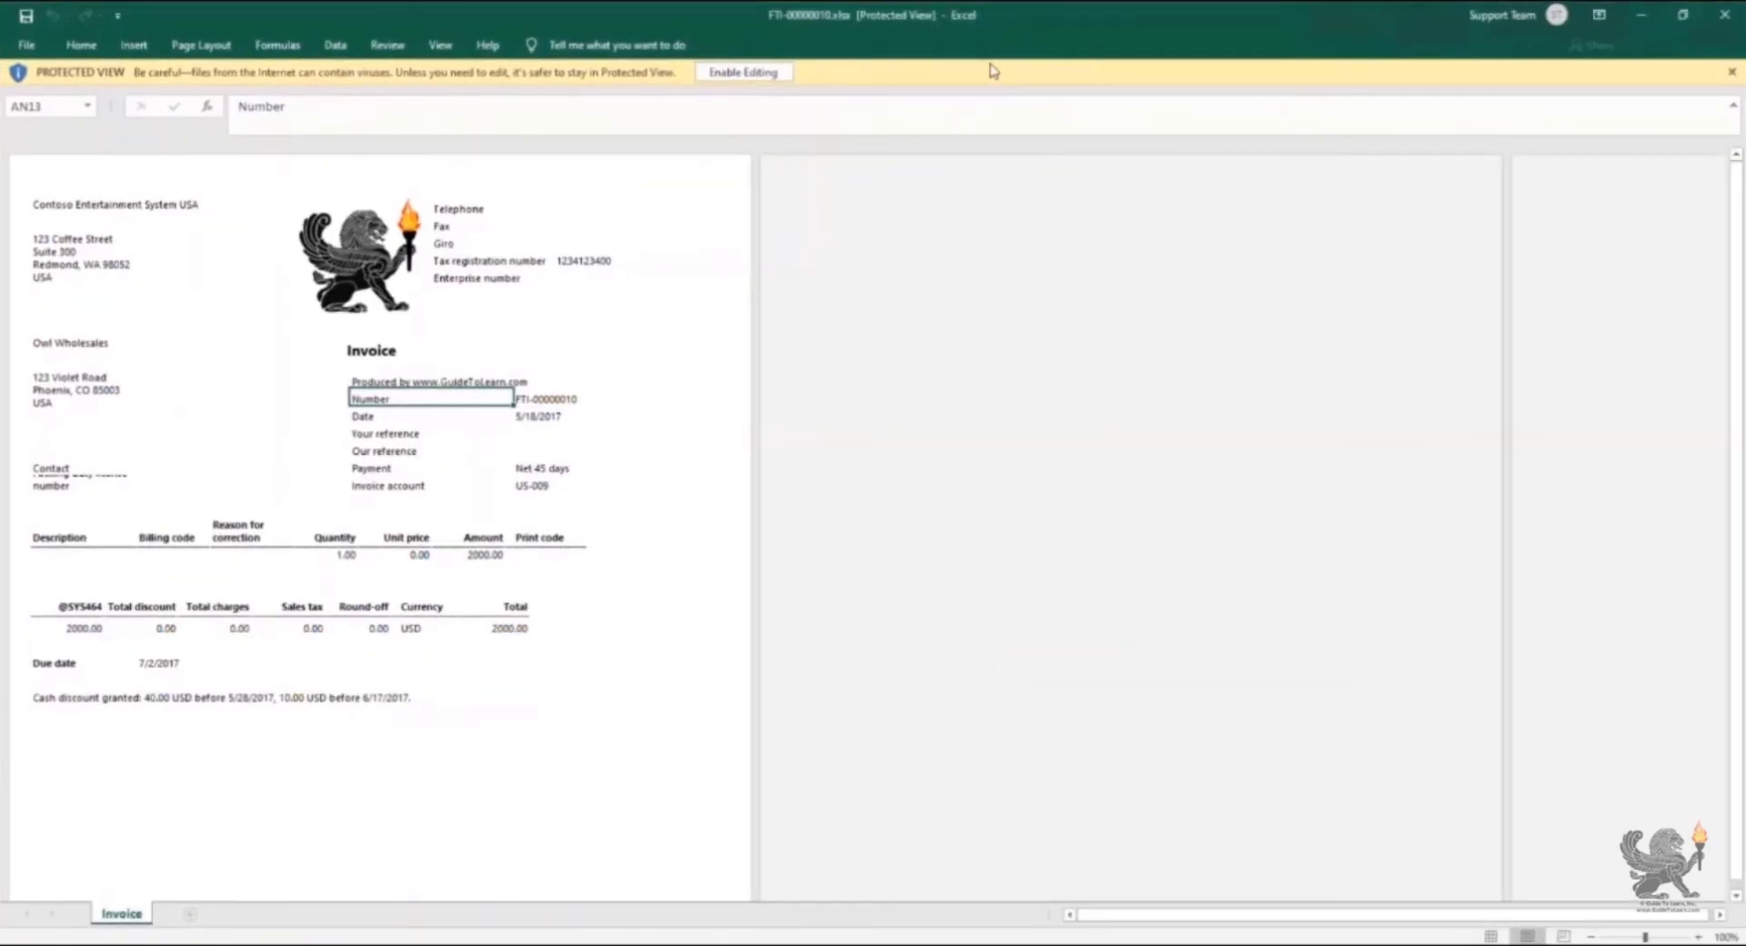
{"action": "left_click", "coordinate": [759, 74]}
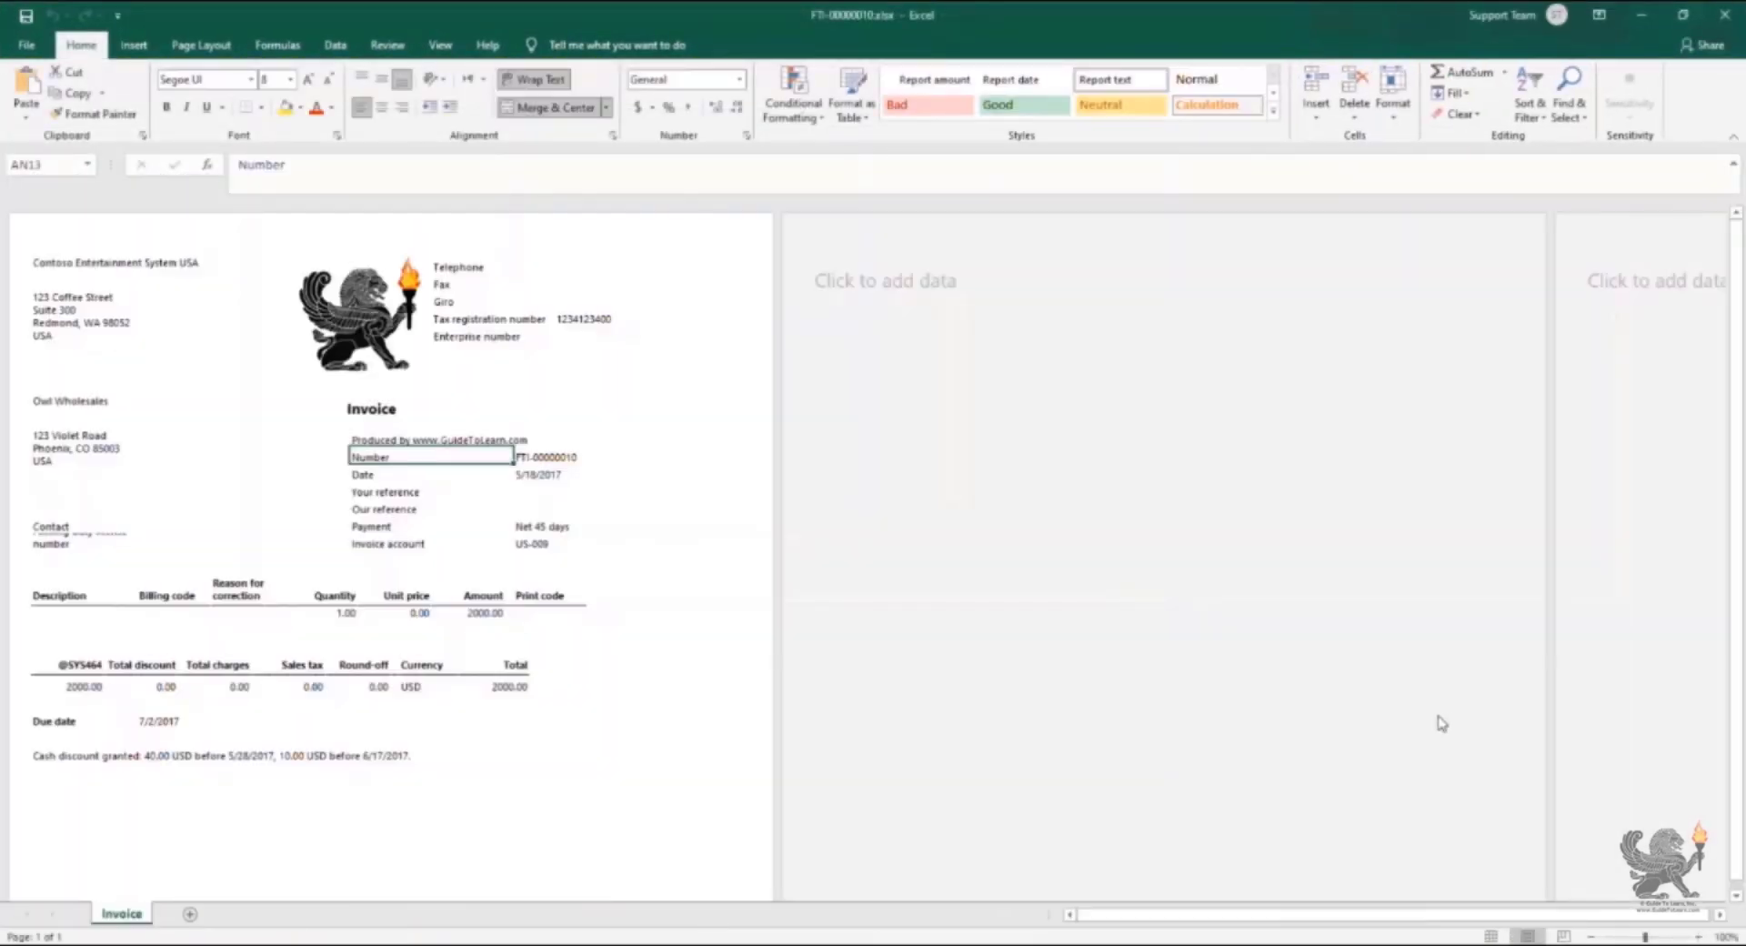
Step: Examine the "Produced by" line under the Invoice title and the rest of the invoice, and close the workbook
{"action": "left_click", "coordinate": [1699, 936]}
{"action": "left_click", "coordinate": [1699, 936]}
{"action": "left_click", "coordinate": [1699, 937]}
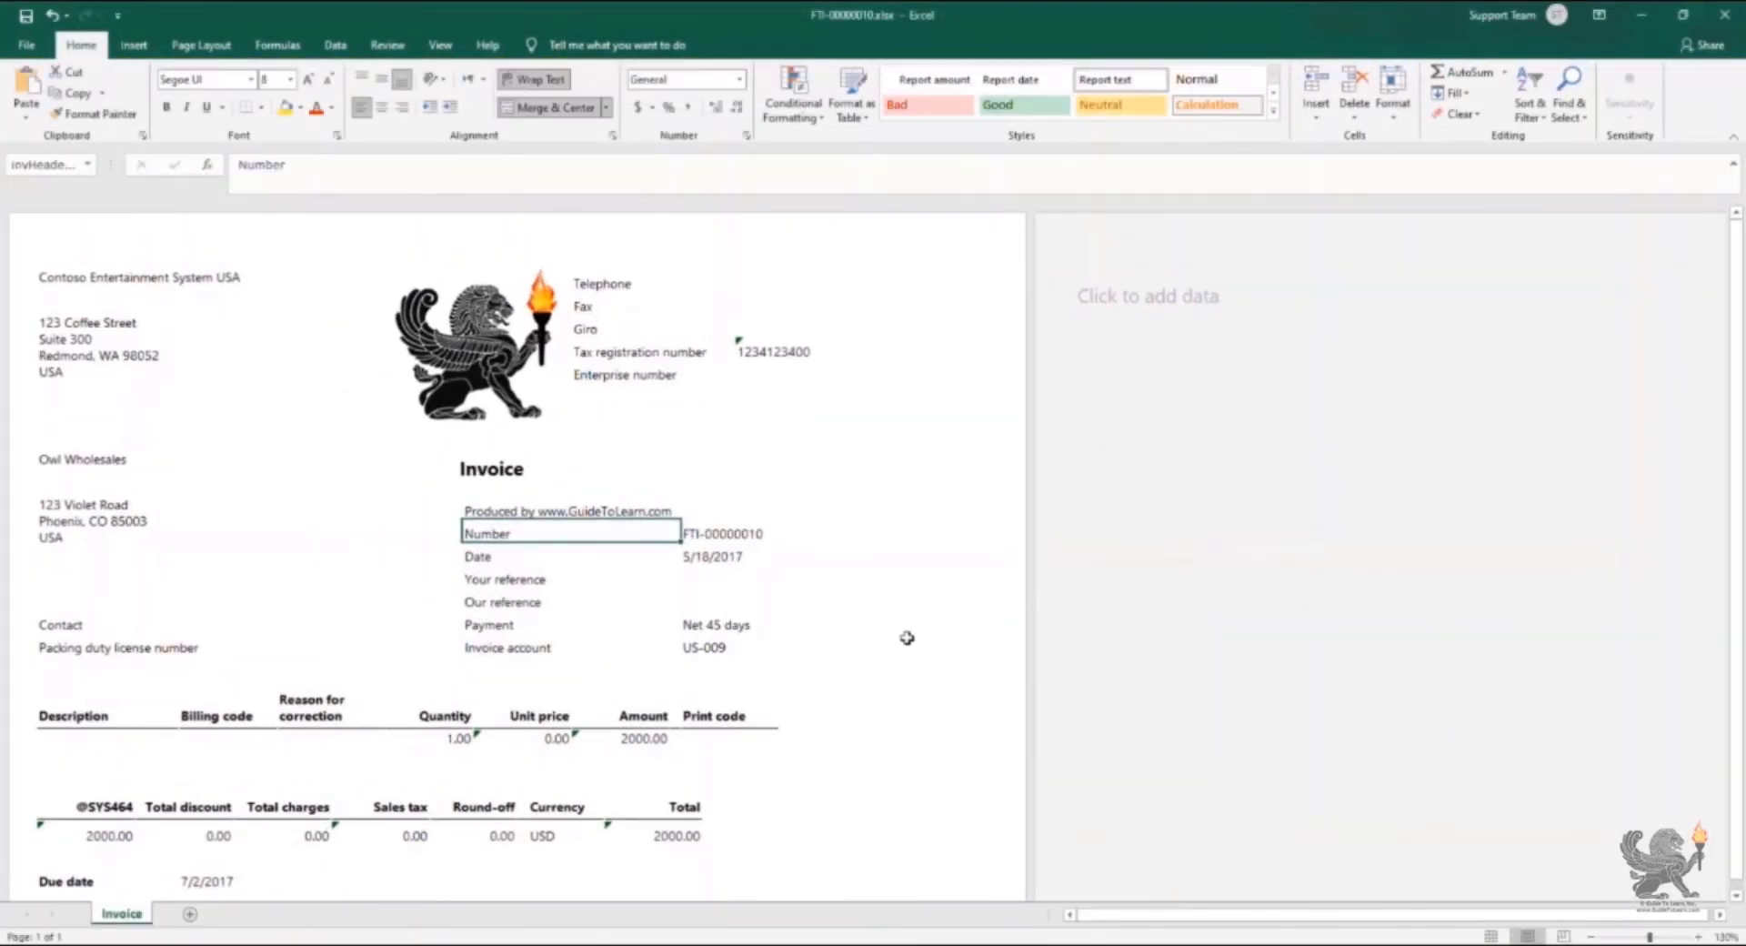
{"action": "left_click", "coordinate": [681, 515]}
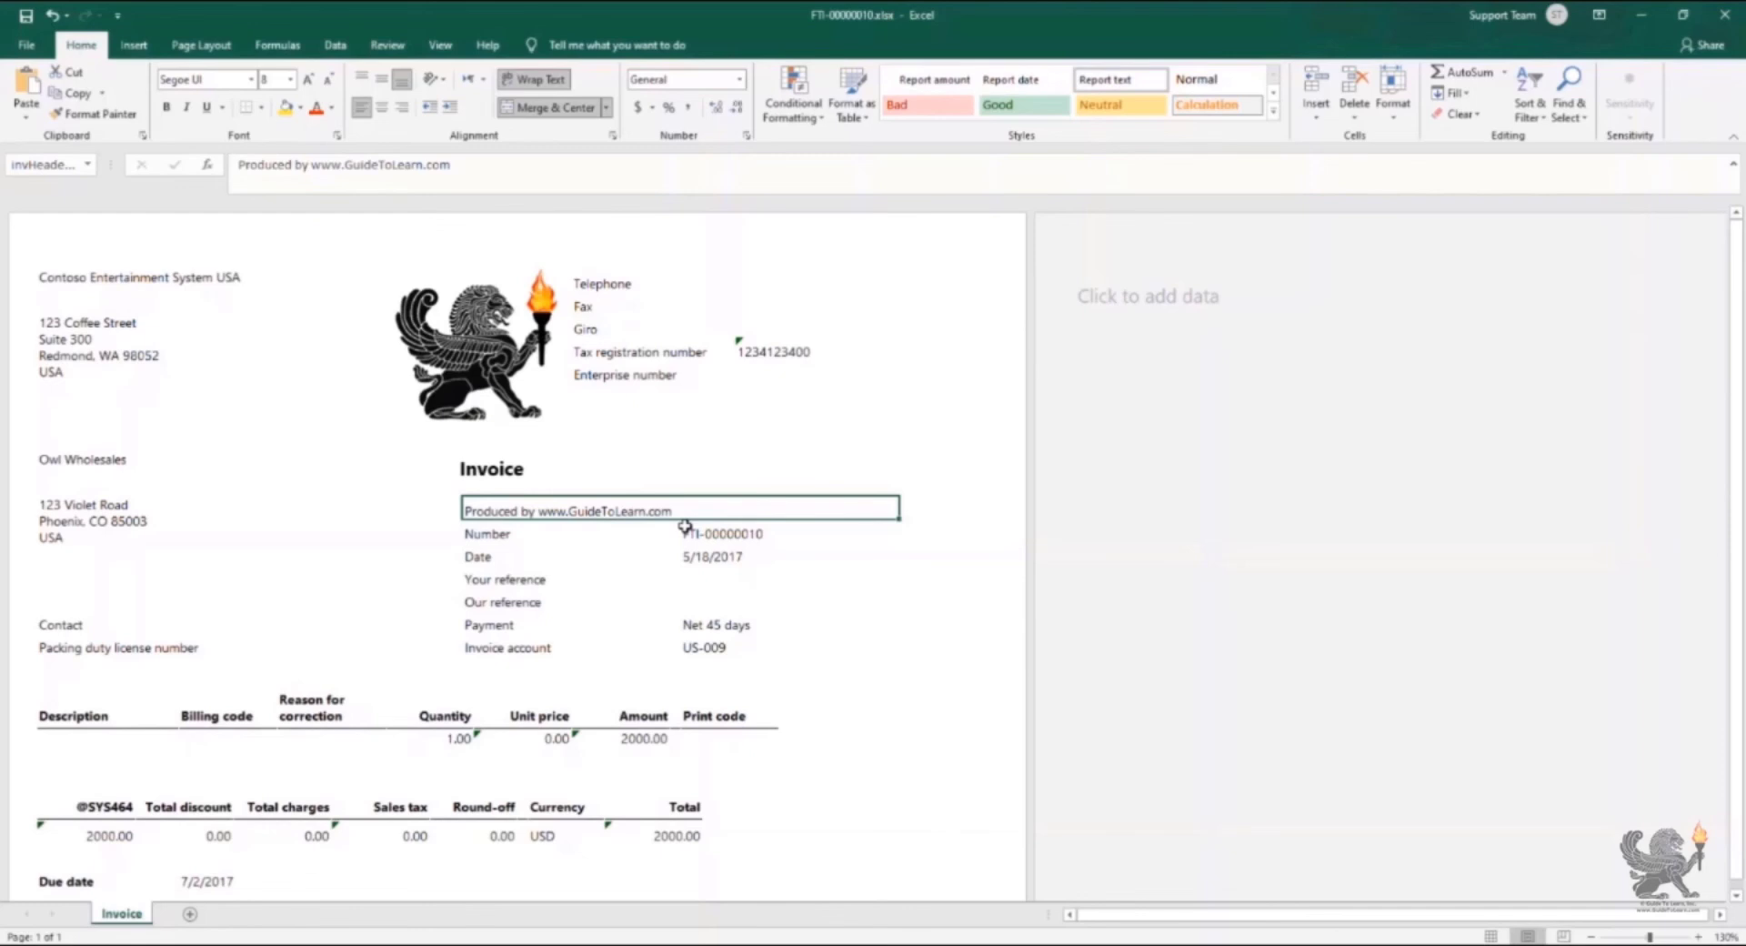
{"action": "scroll", "coordinate": [685, 525], "scroll_direction": "down", "scroll_amount": 5}
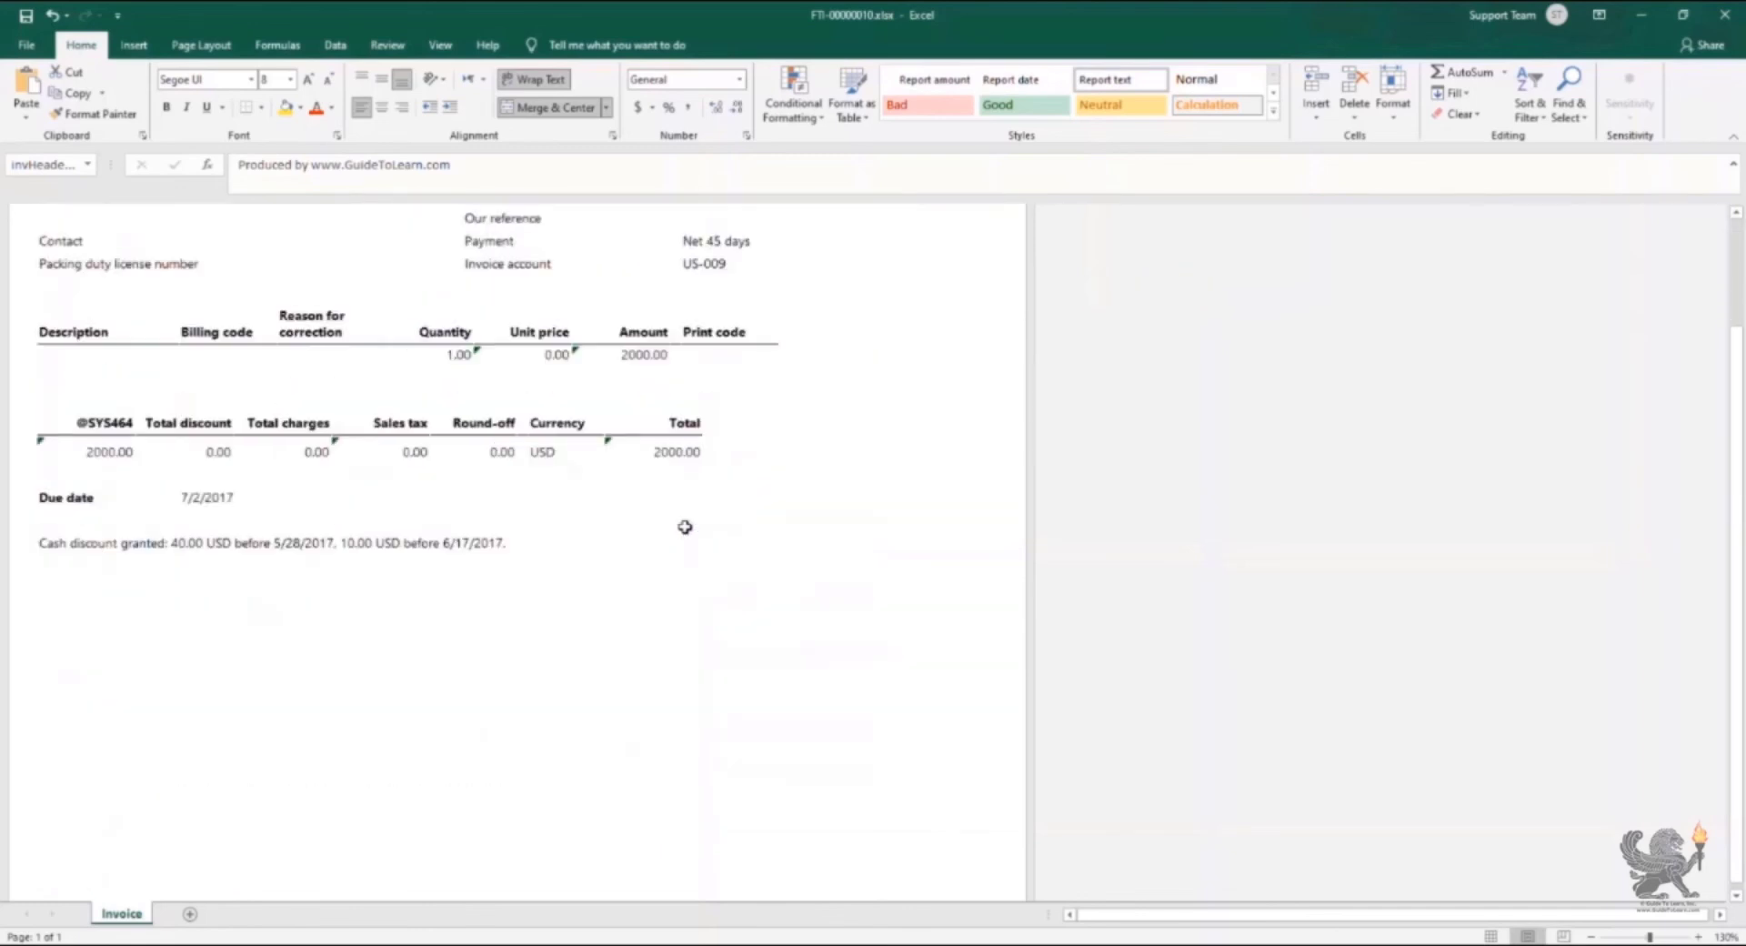
{"action": "left_click", "coordinate": [1724, 15]}
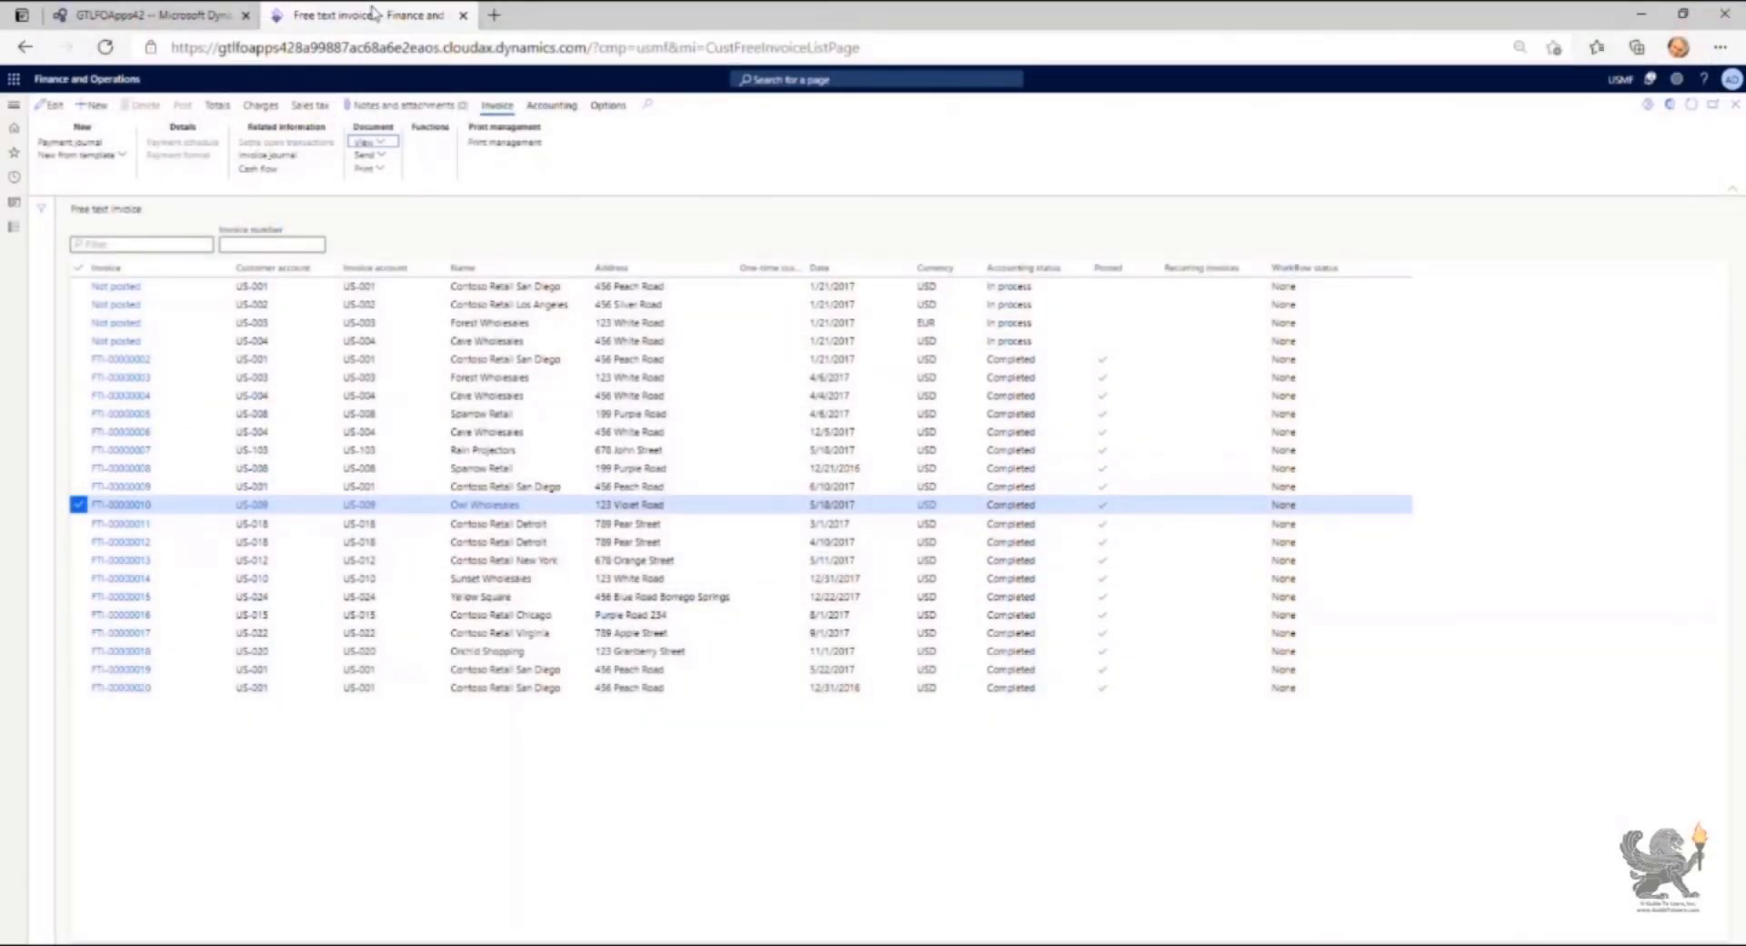
Step: Refresh the workspace list in the phone's mobile app and display the option to import a mobile workspace from this PC
{"action": "left_click", "coordinate": [128, 78]}
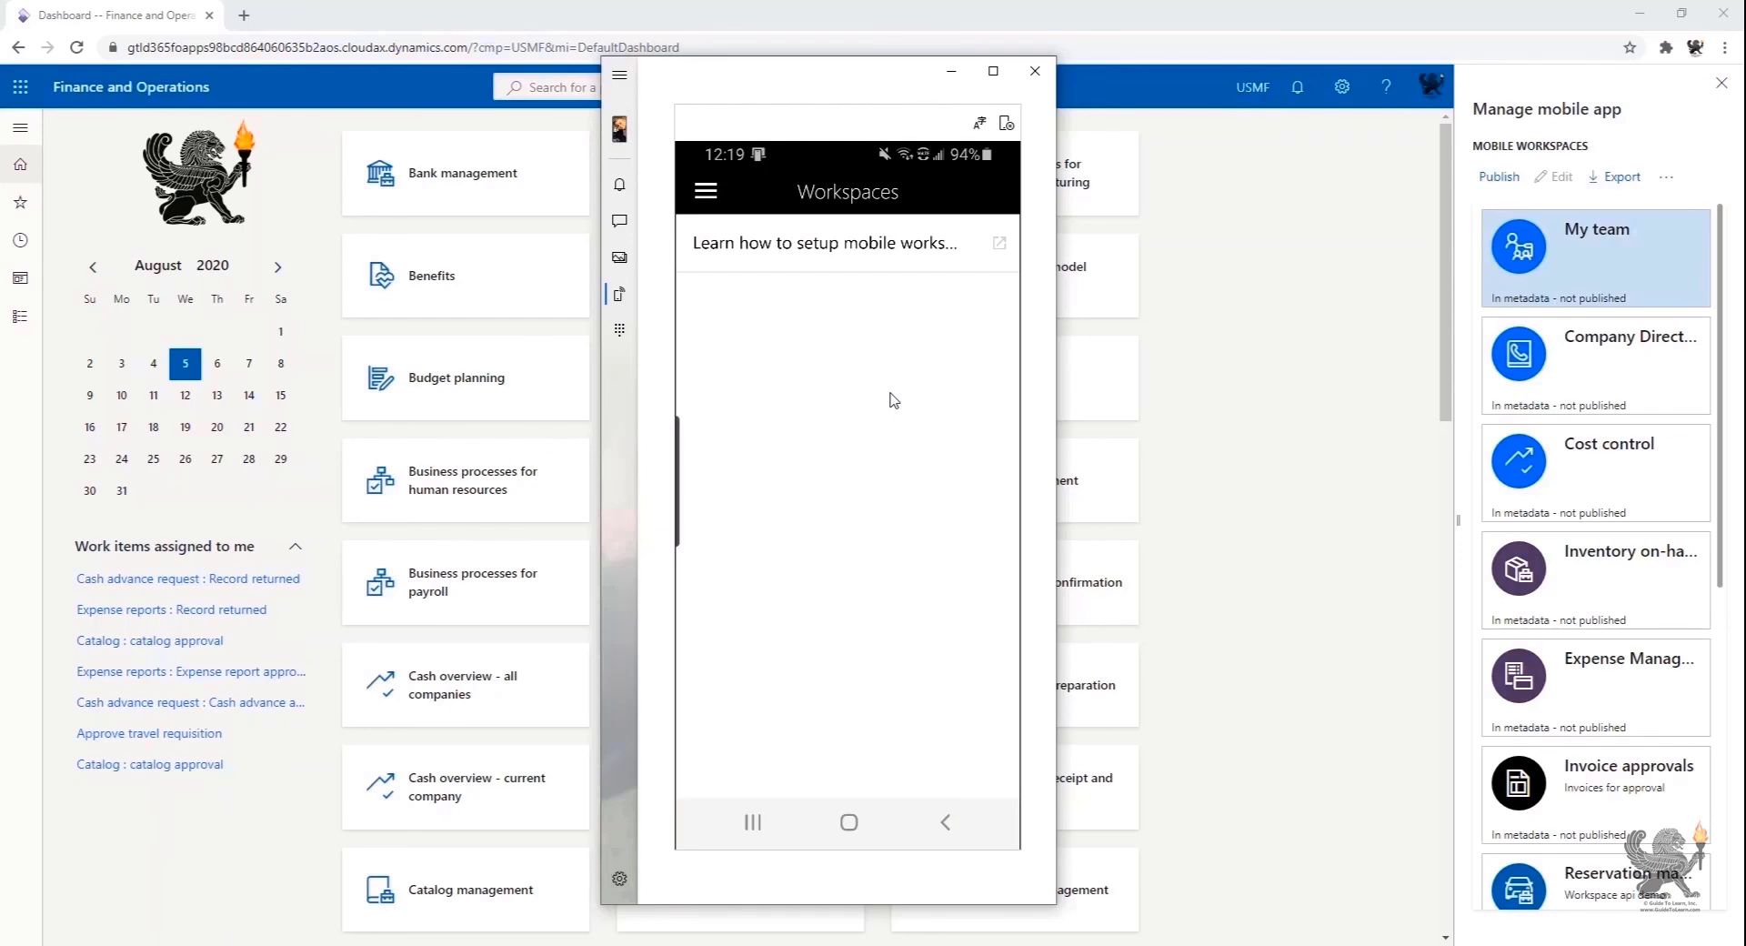
{"action": "left_click_drag", "start_coordinate": [891, 398], "coordinate": [891, 652]}
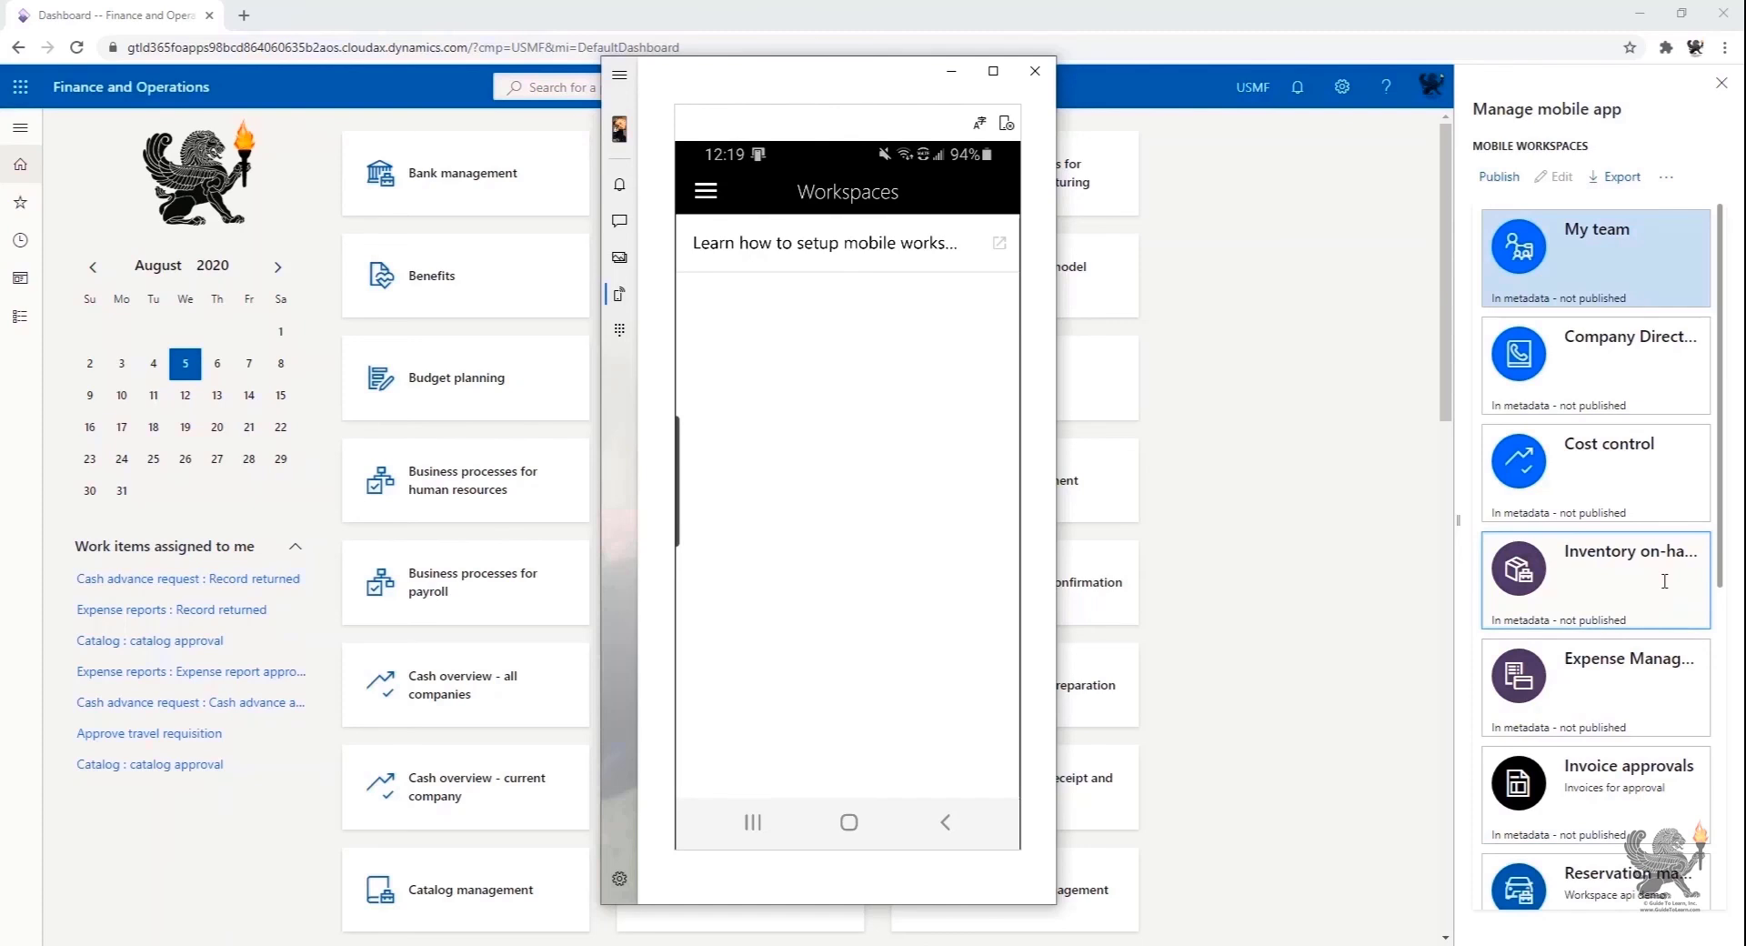
{"action": "left_click", "coordinate": [1666, 178]}
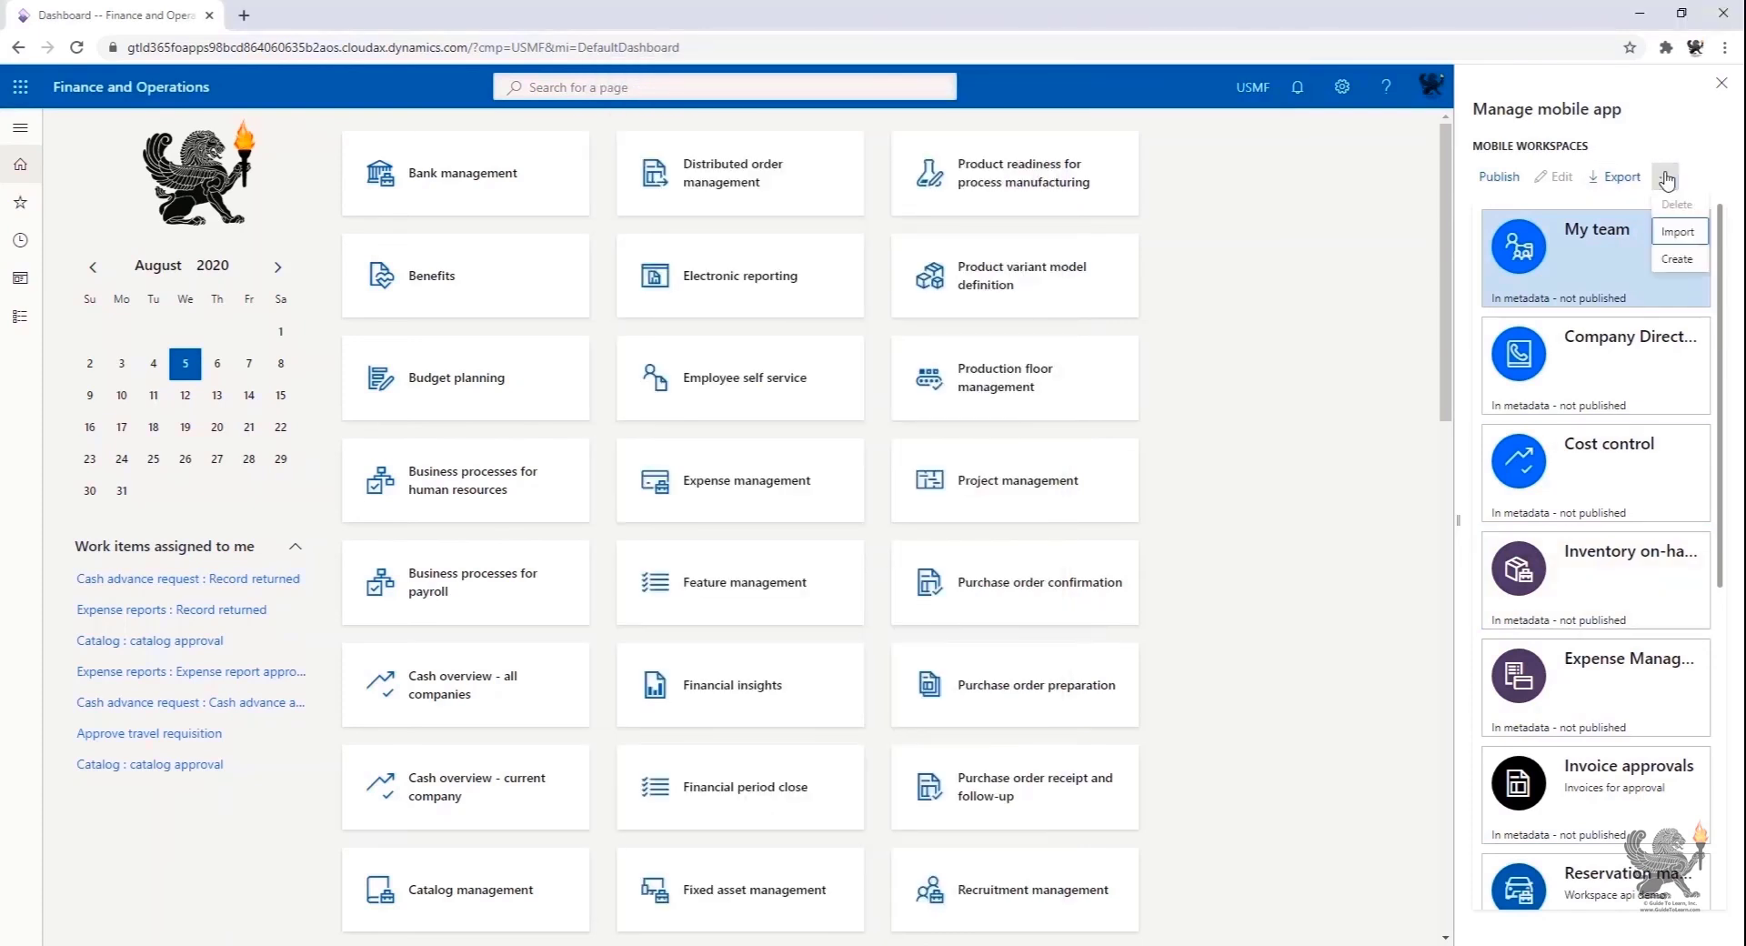
{"action": "left_click", "coordinate": [1678, 233]}
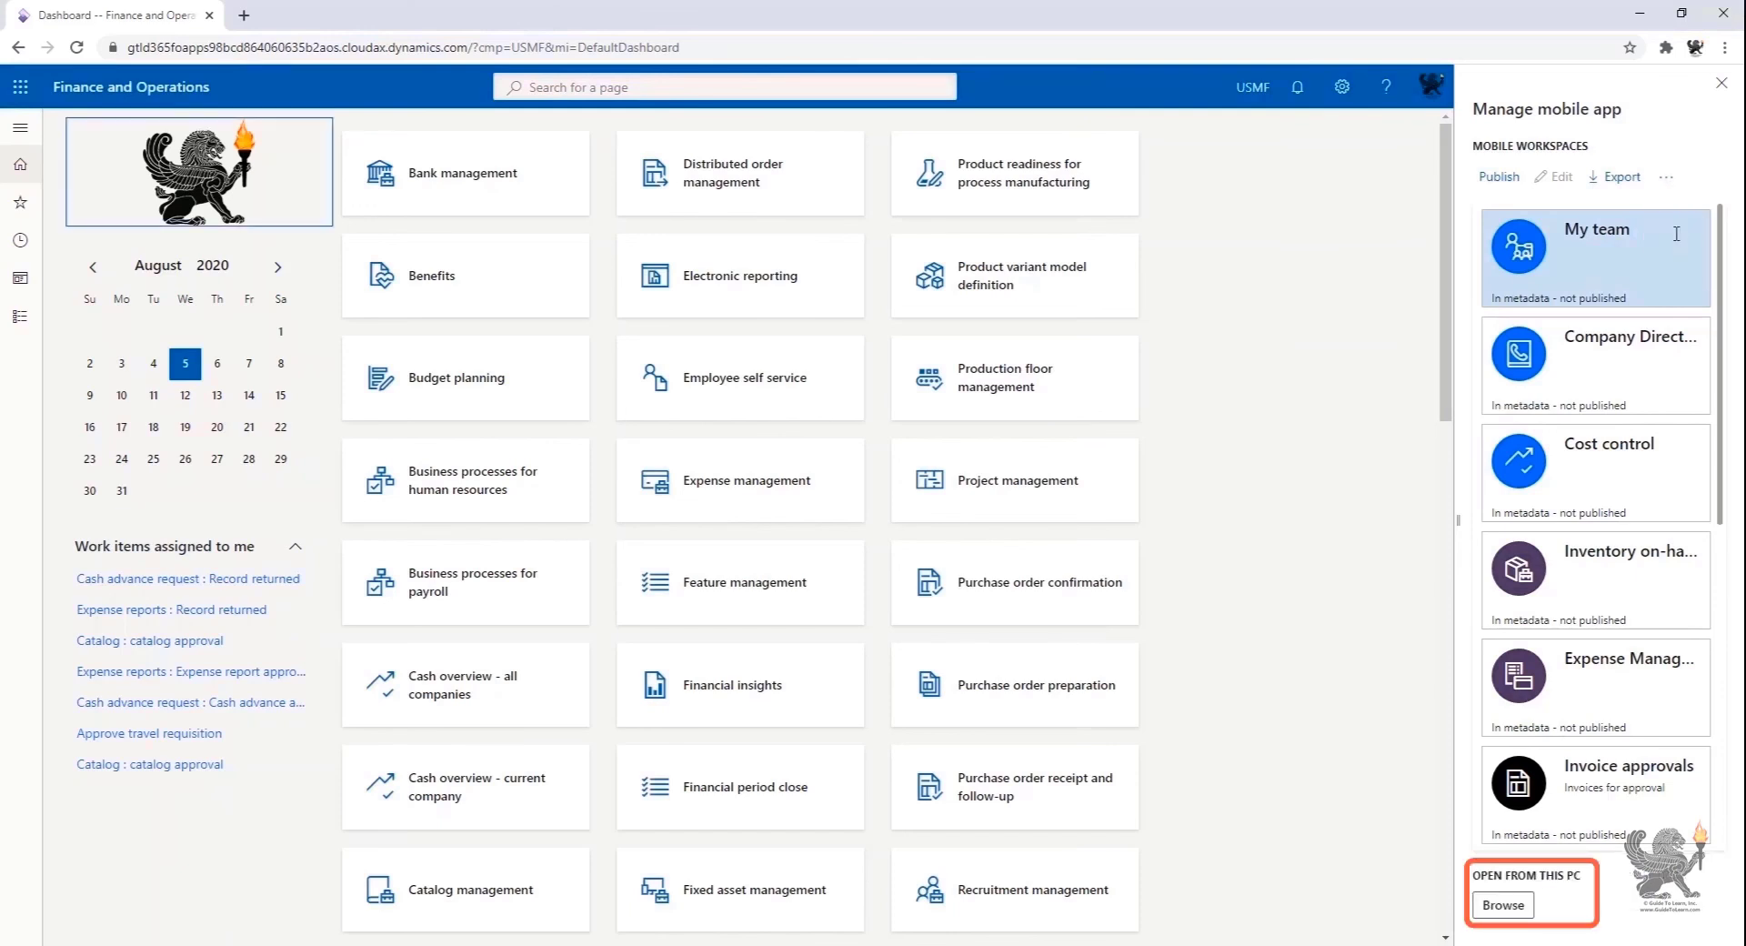
Step: Create a mobile workspace named "Customer Management" with the description "Guide To Finance and Operations Mobile App"
{"action": "left_click", "coordinate": [1666, 177]}
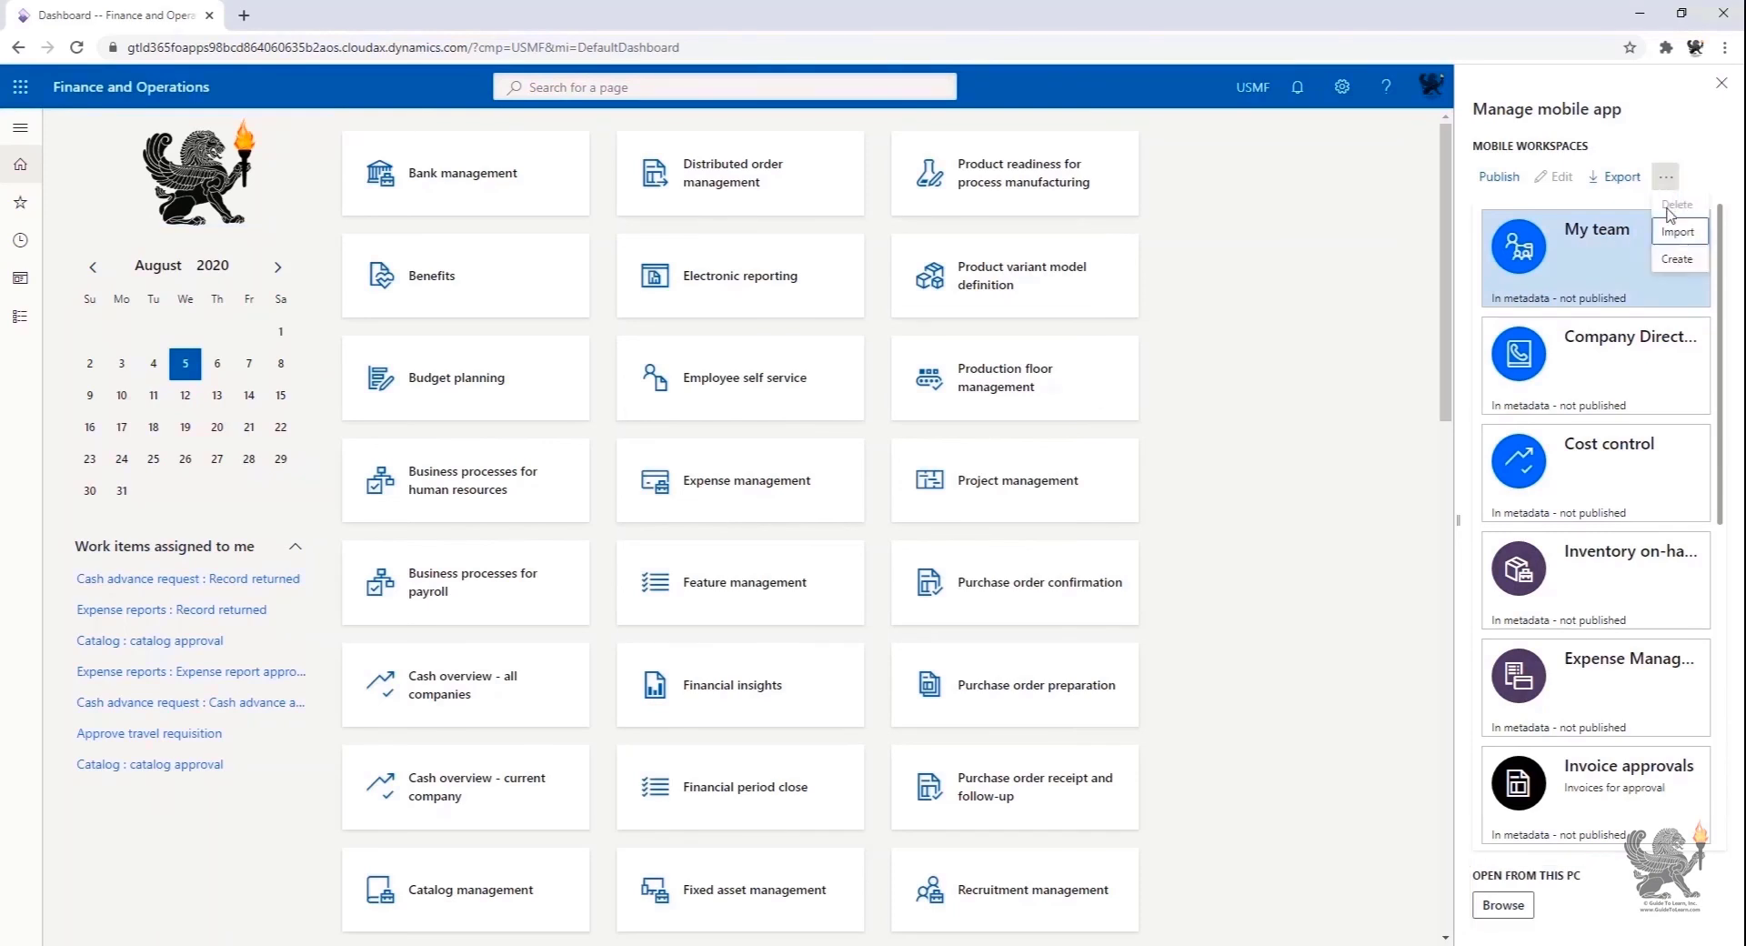
{"action": "left_click", "coordinate": [1672, 261]}
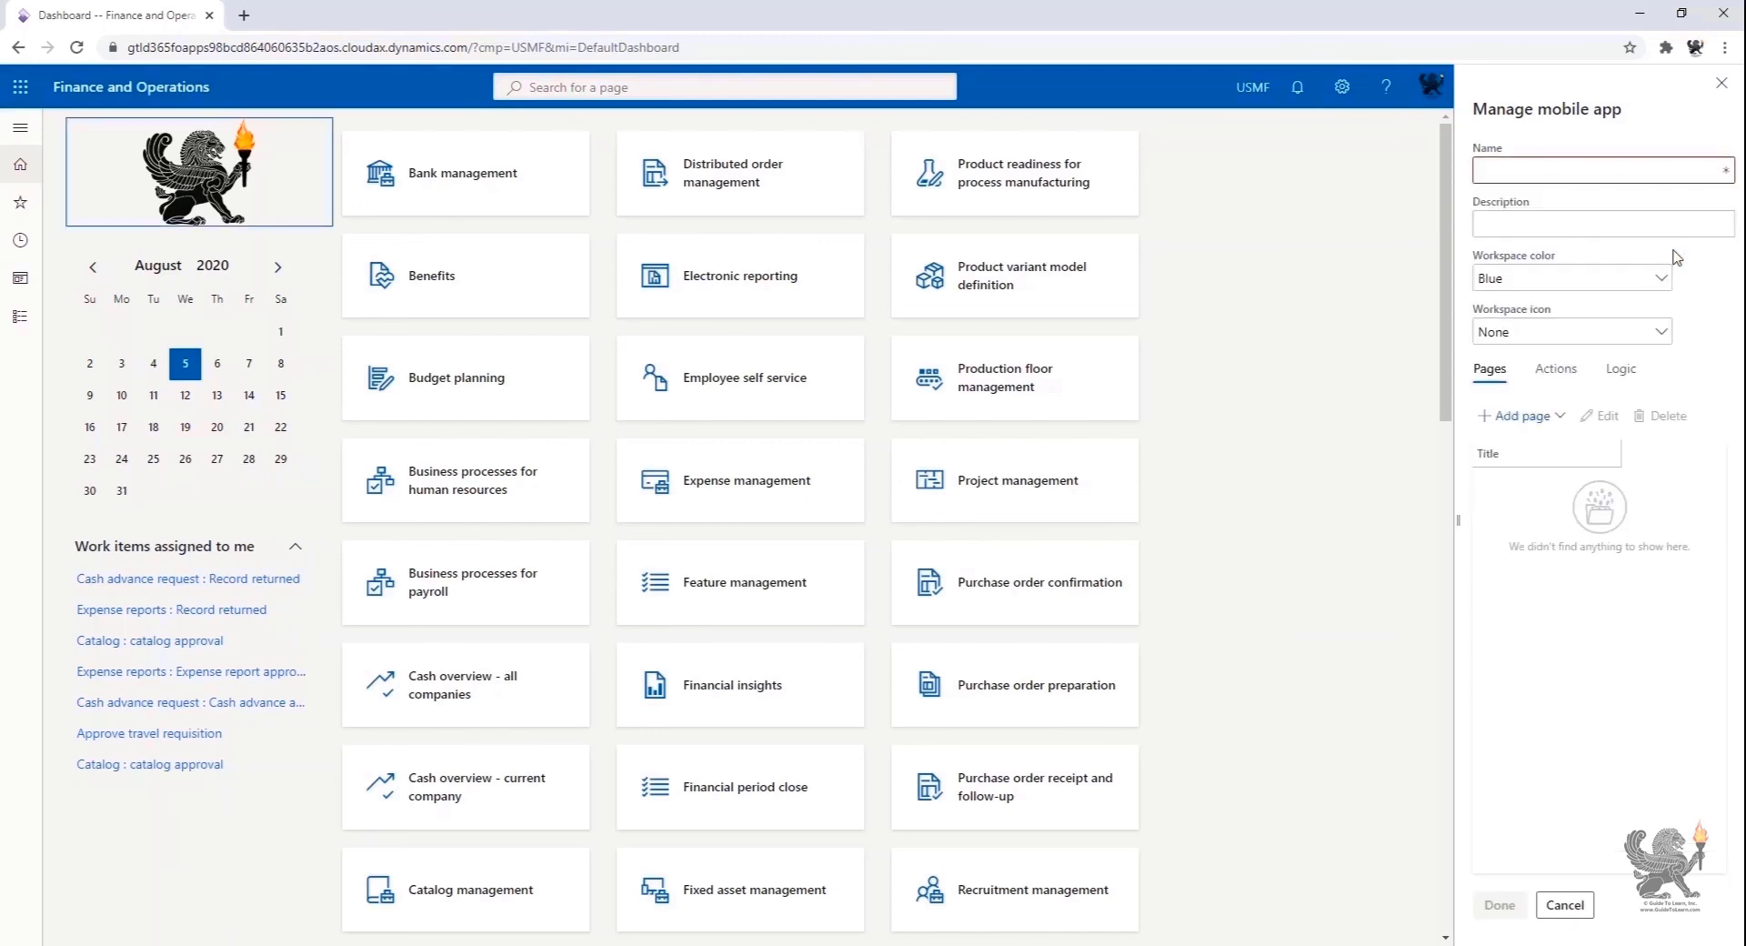
{"action": "left_click", "coordinate": [1652, 169]}
{"action": "type", "text": "Customer Management"}
{"action": "key", "text": "Tab"}
{"action": "type", "text": "Guide To Finance and Operations Mobile App"}
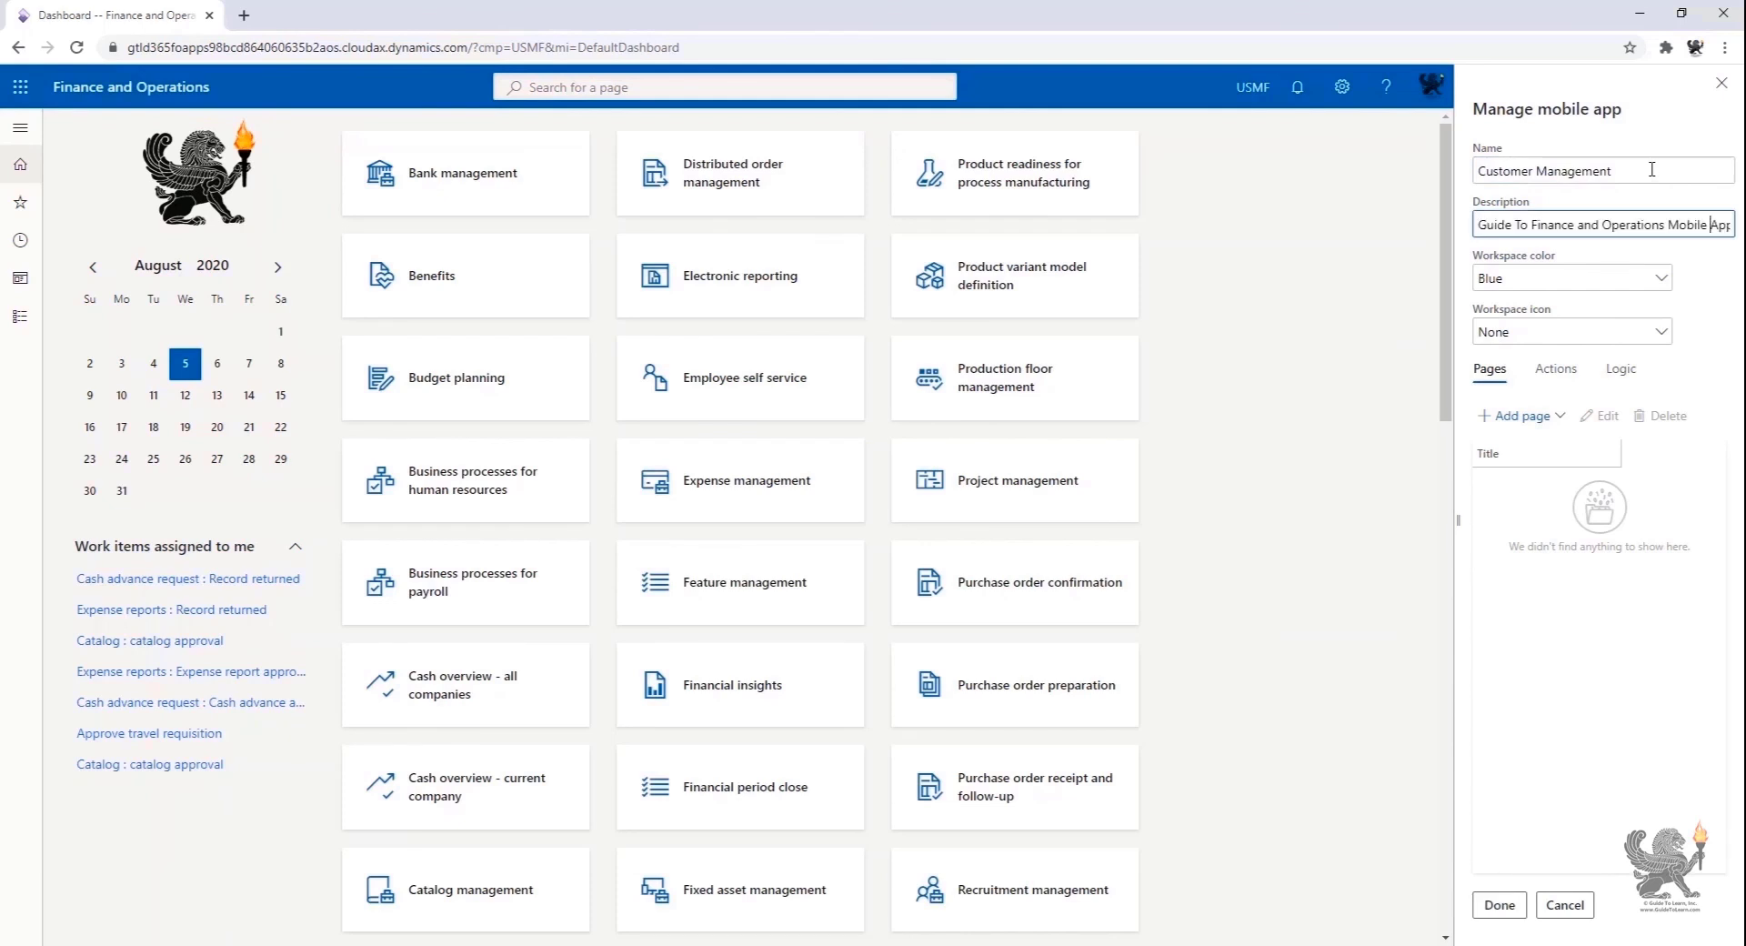
{"action": "key", "text": "Tab"}
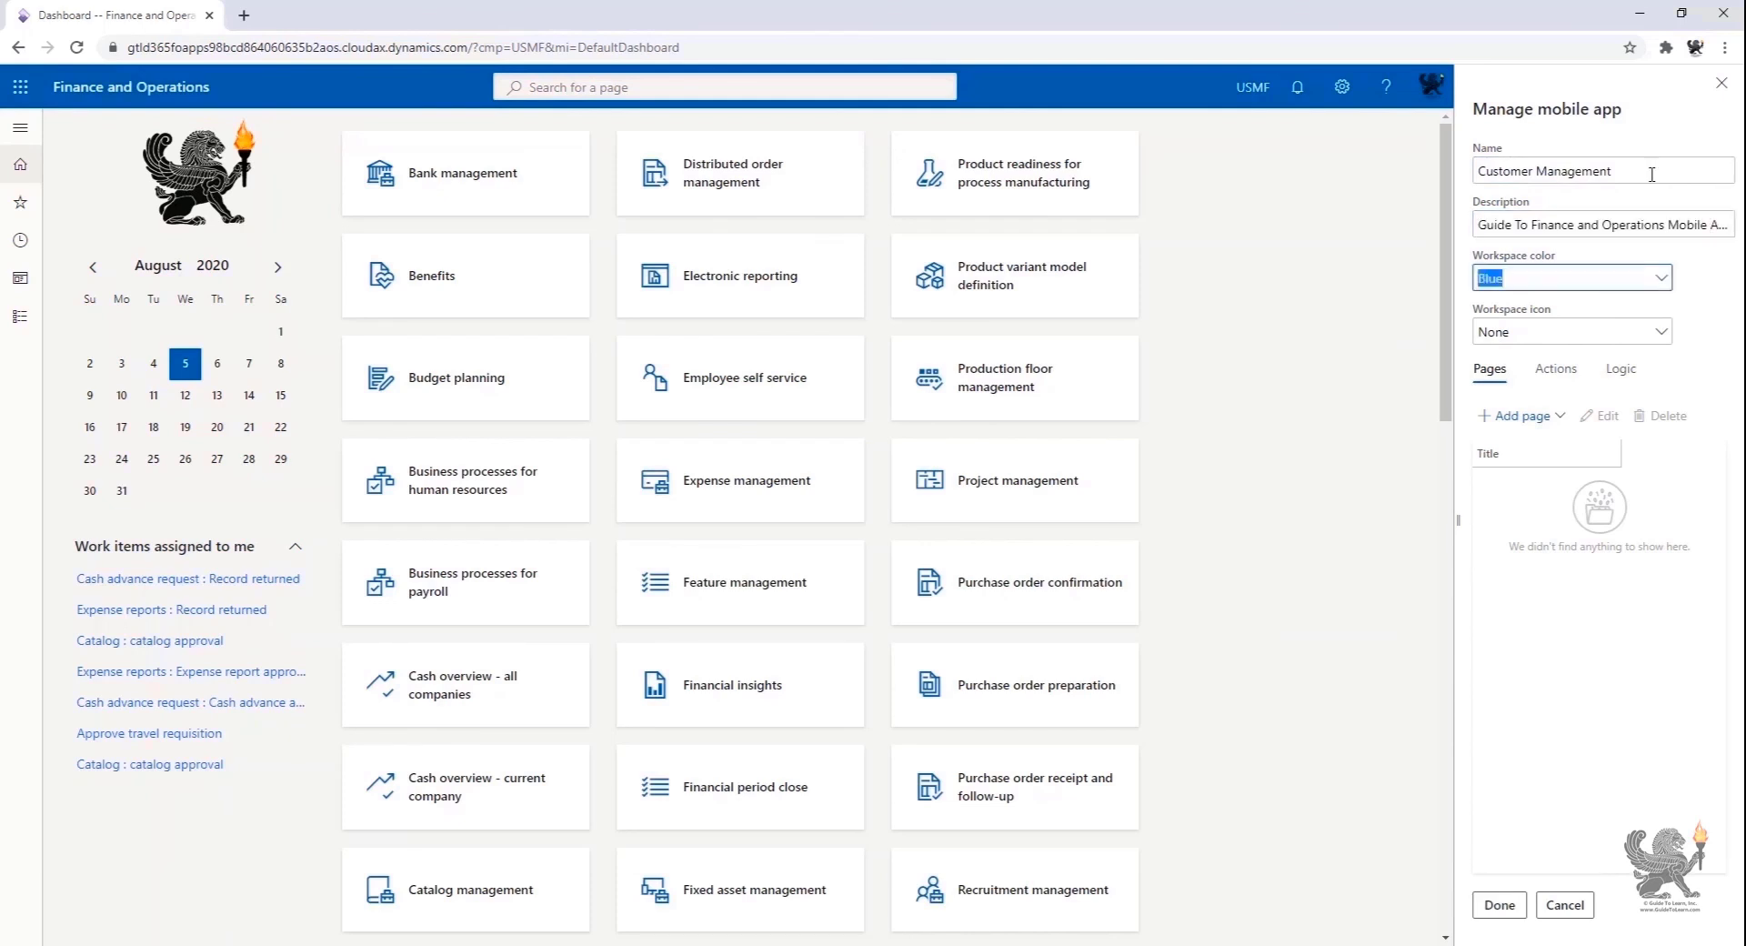
Step: Set the workspace color to Raspberry and the workspace icon to Customer Invoicing
{"action": "left_click", "coordinate": [1664, 281]}
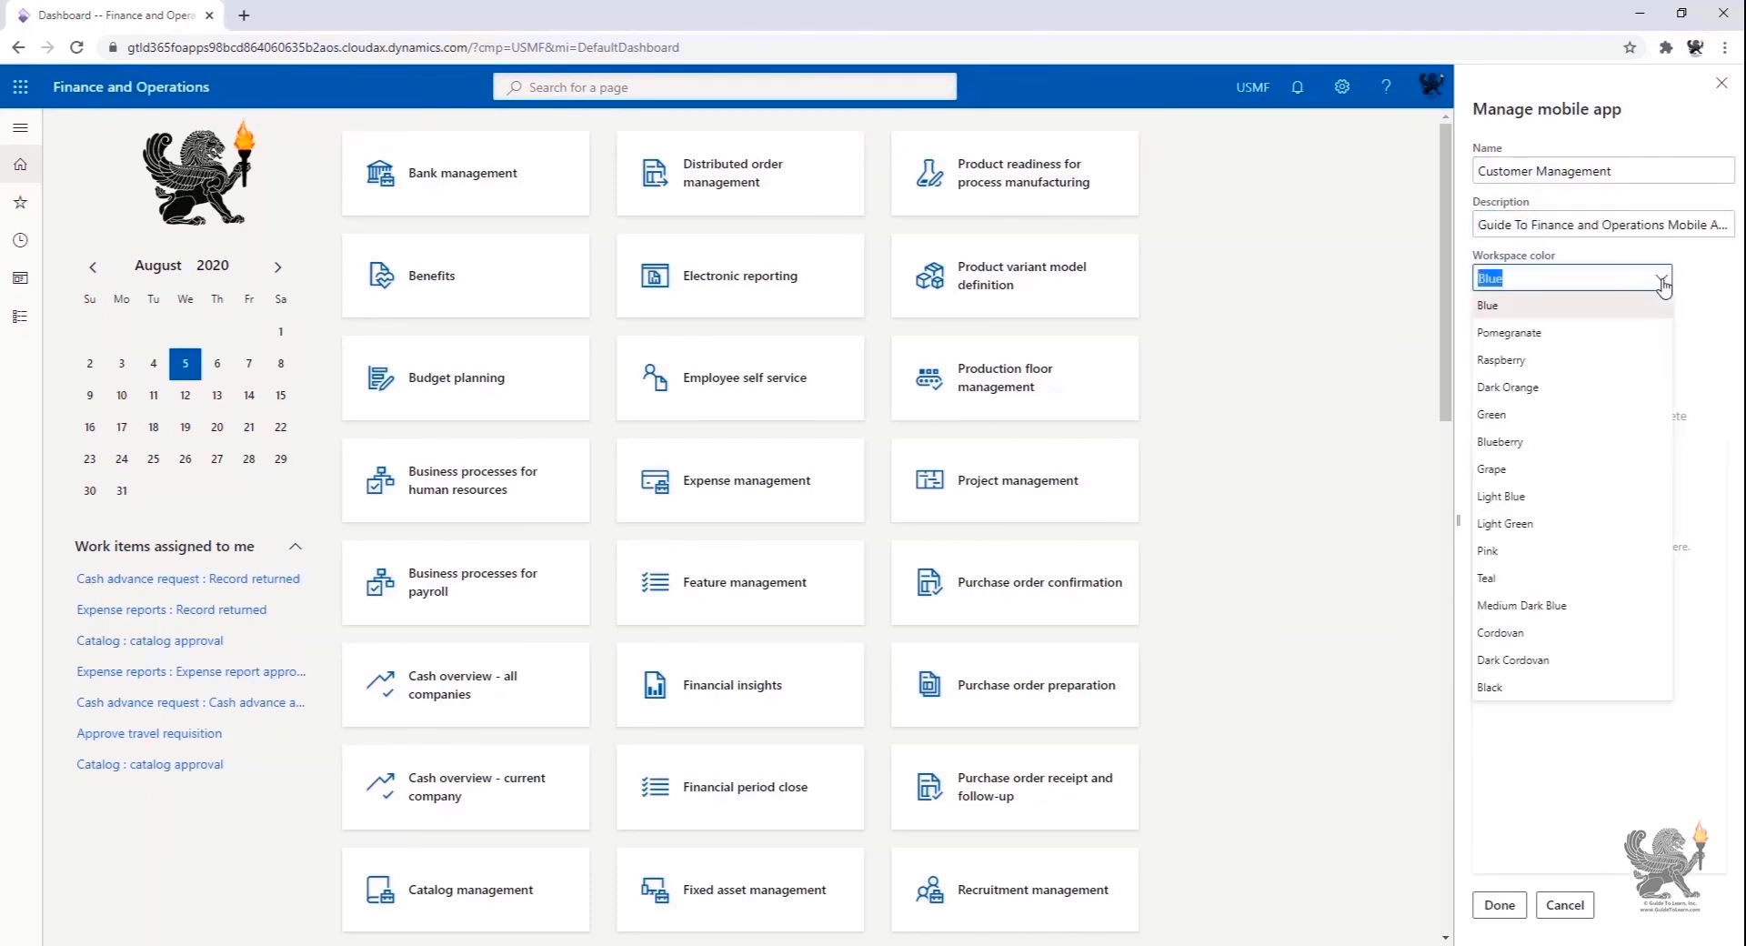
{"action": "left_click", "coordinate": [1562, 360]}
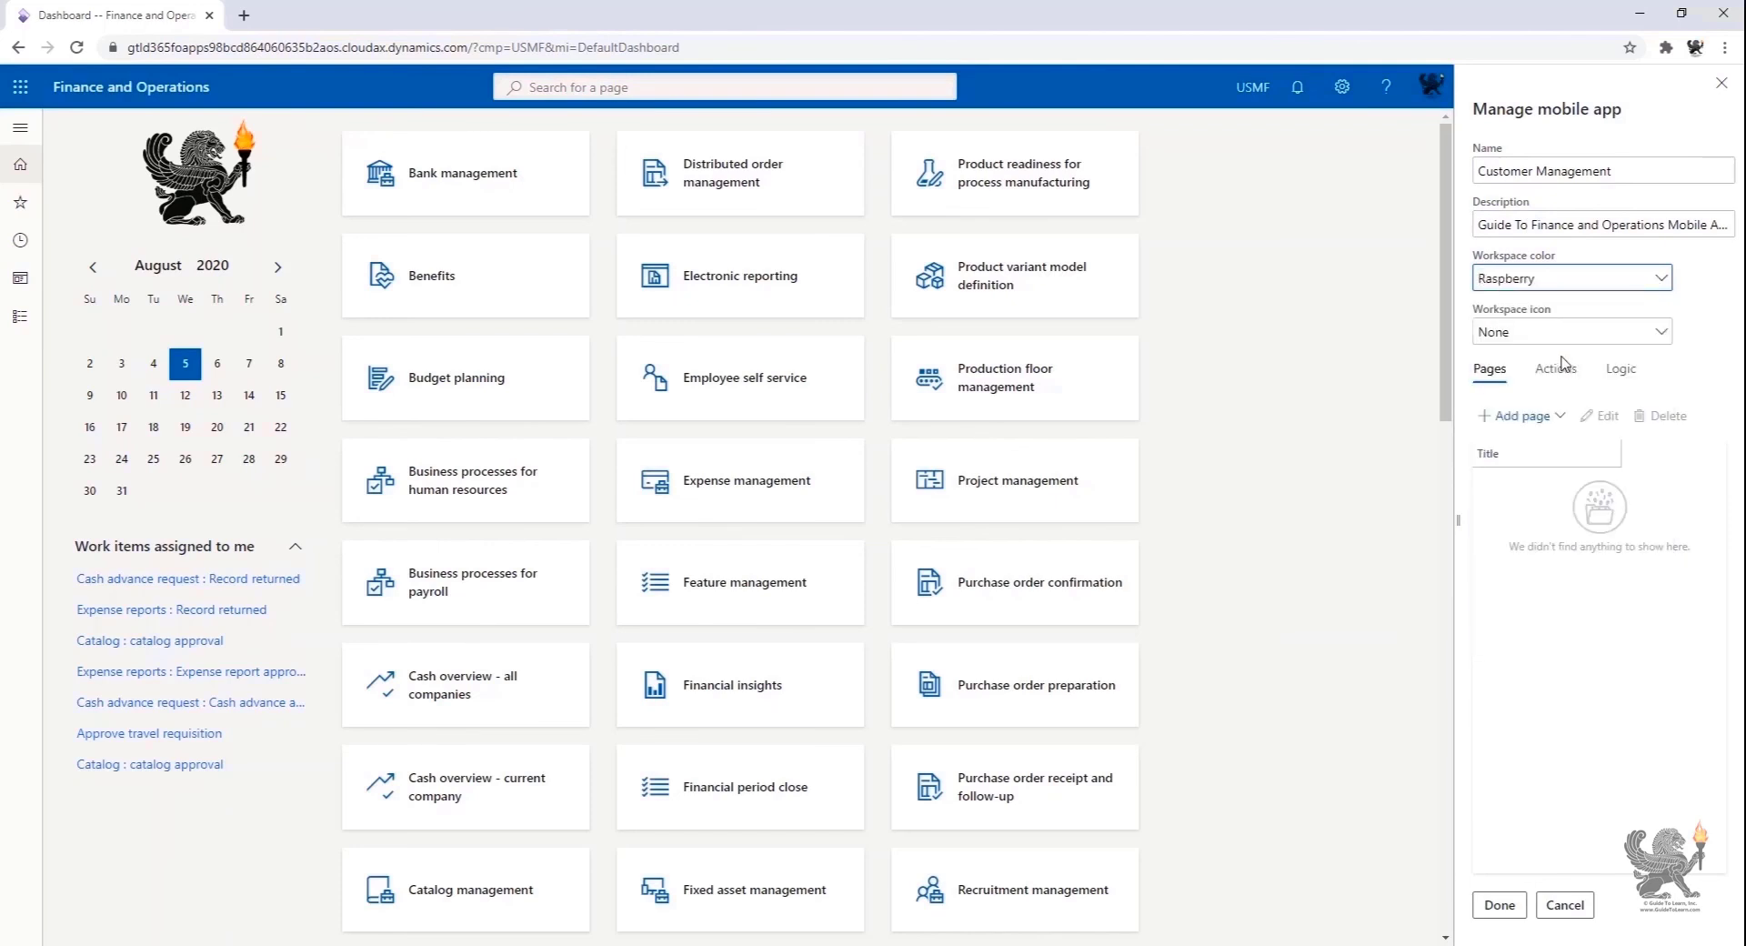
{"action": "left_click", "coordinate": [1661, 333]}
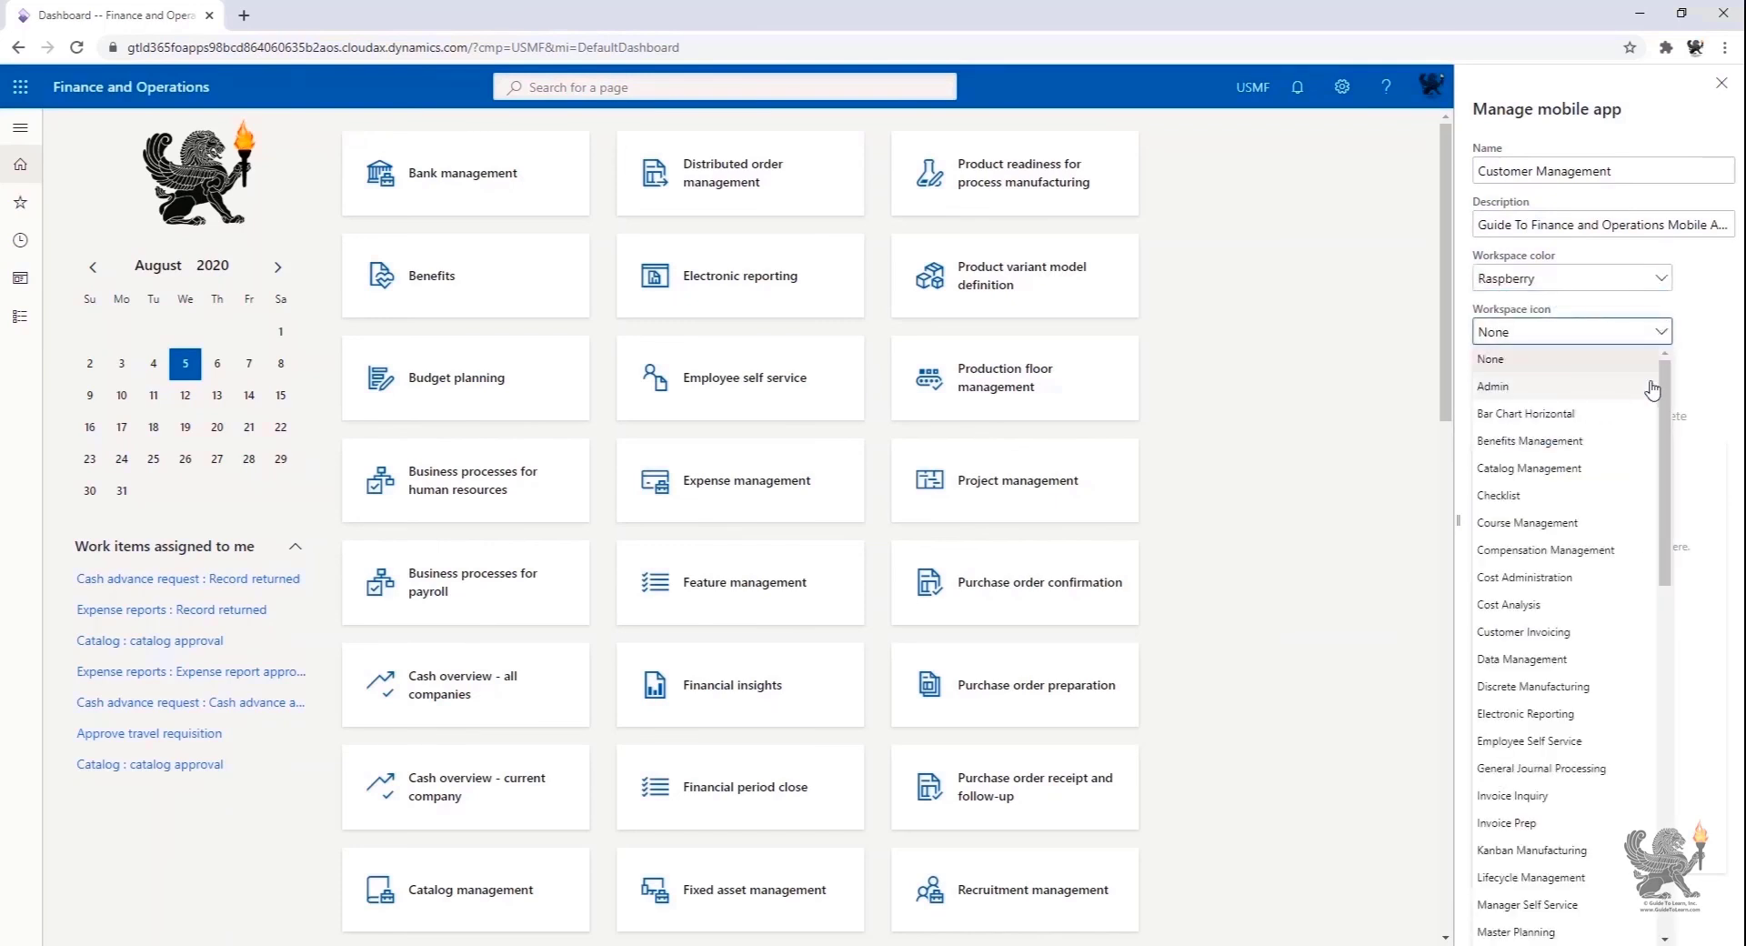
{"action": "scroll", "coordinate": [1608, 495], "scroll_direction": "down", "scroll_amount": 3}
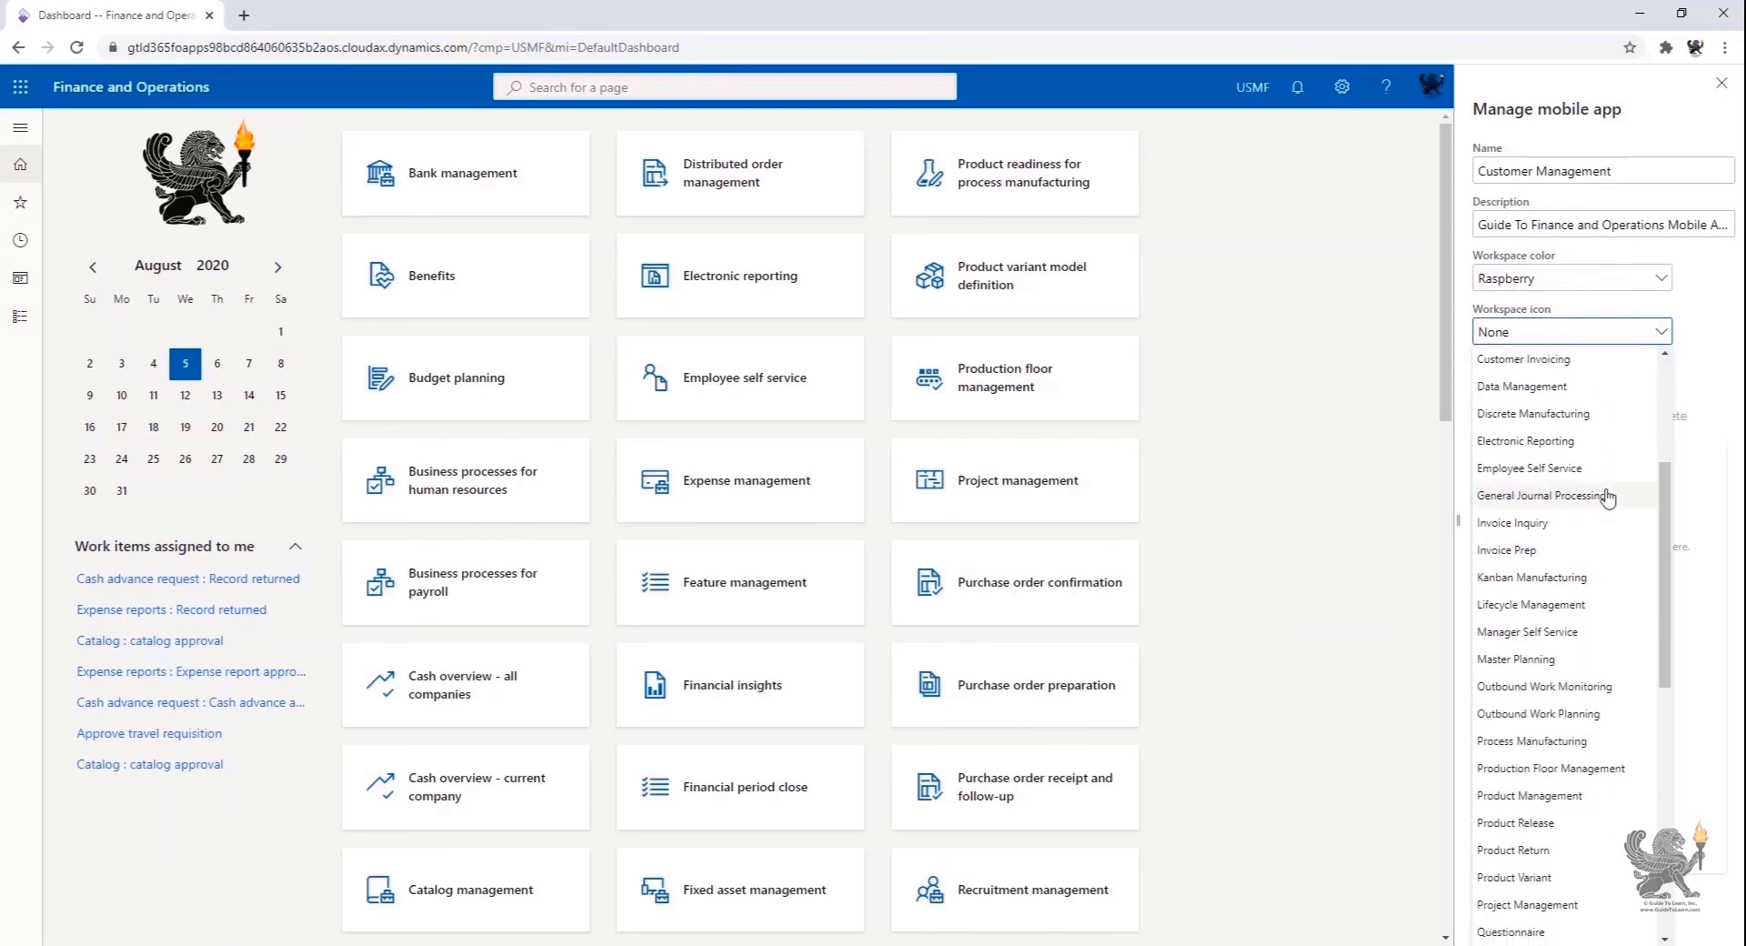
{"action": "left_click", "coordinate": [1587, 360]}
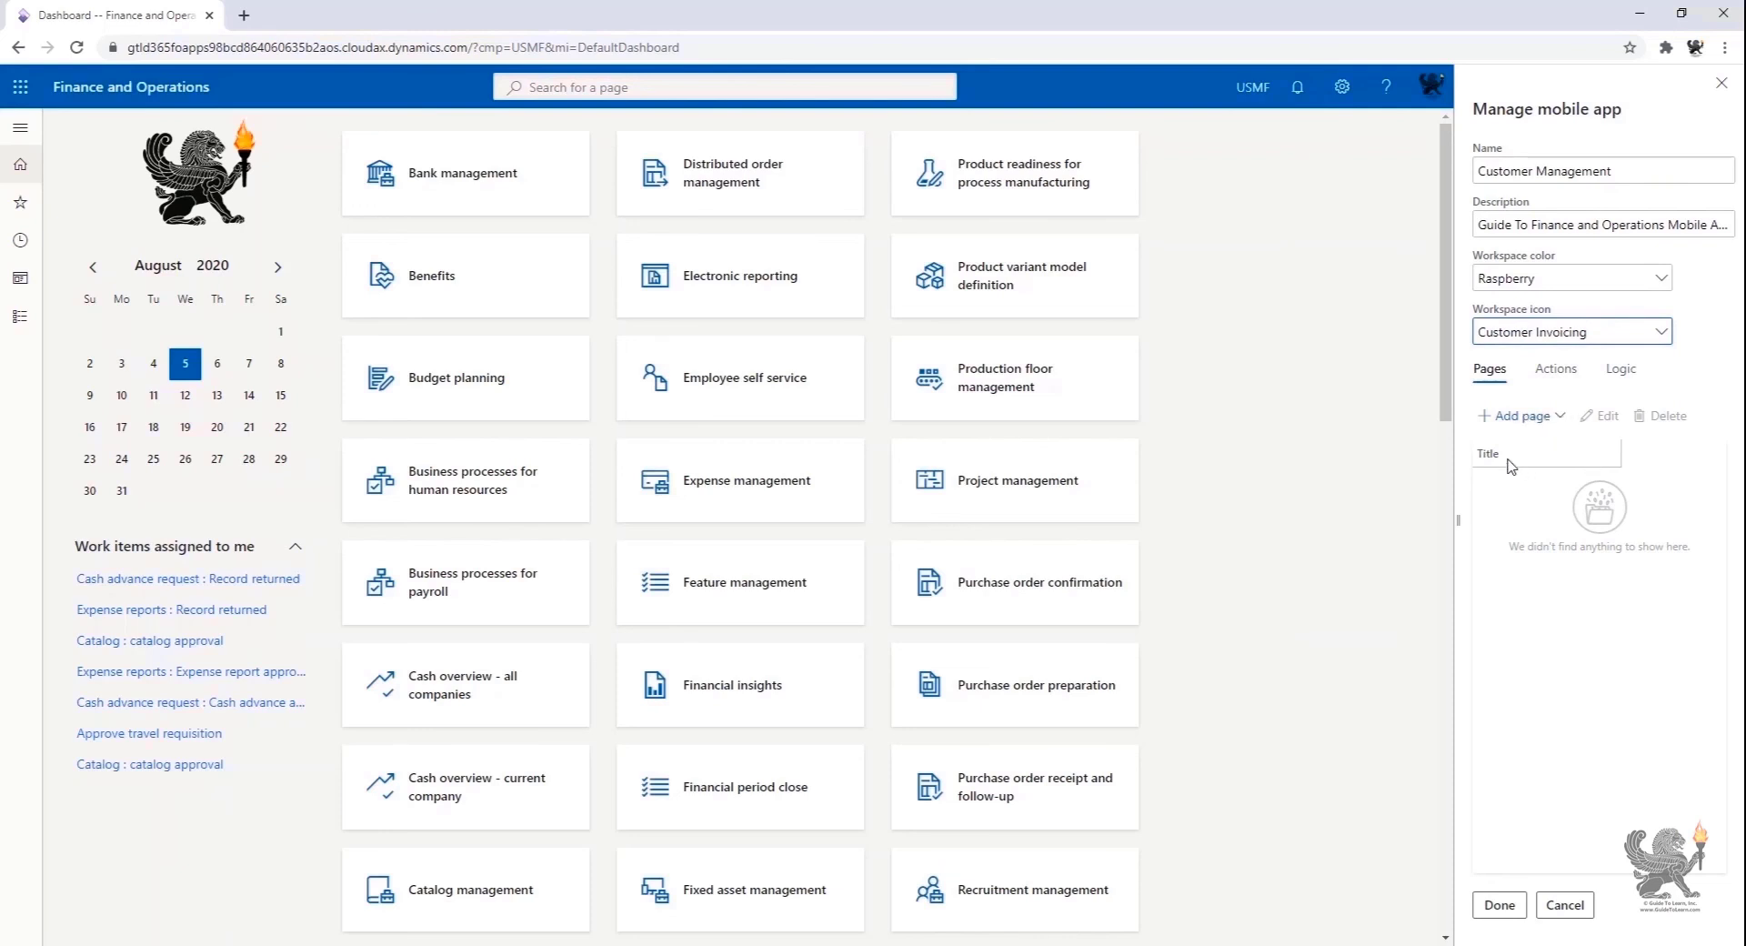
Step: Add a page titled "Customers" with the description "Show all customers" to the mobile workspace
{"action": "left_click", "coordinate": [1511, 426]}
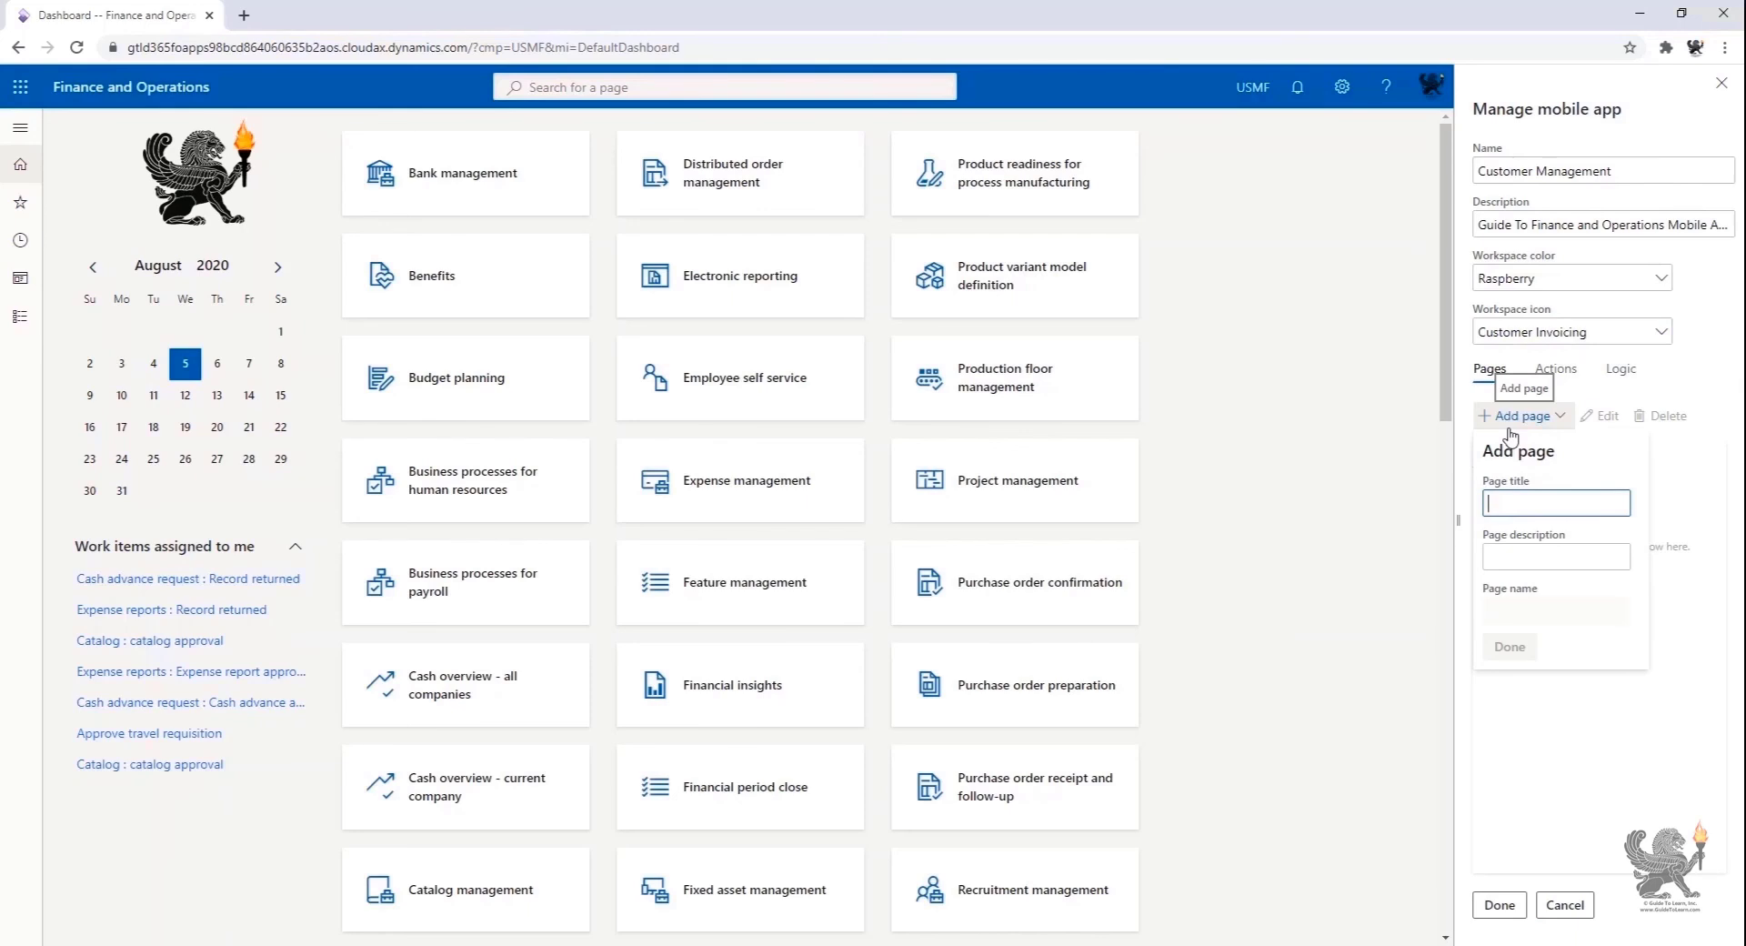
{"action": "type", "text": "Customers"}
{"action": "key", "text": "Tab"}
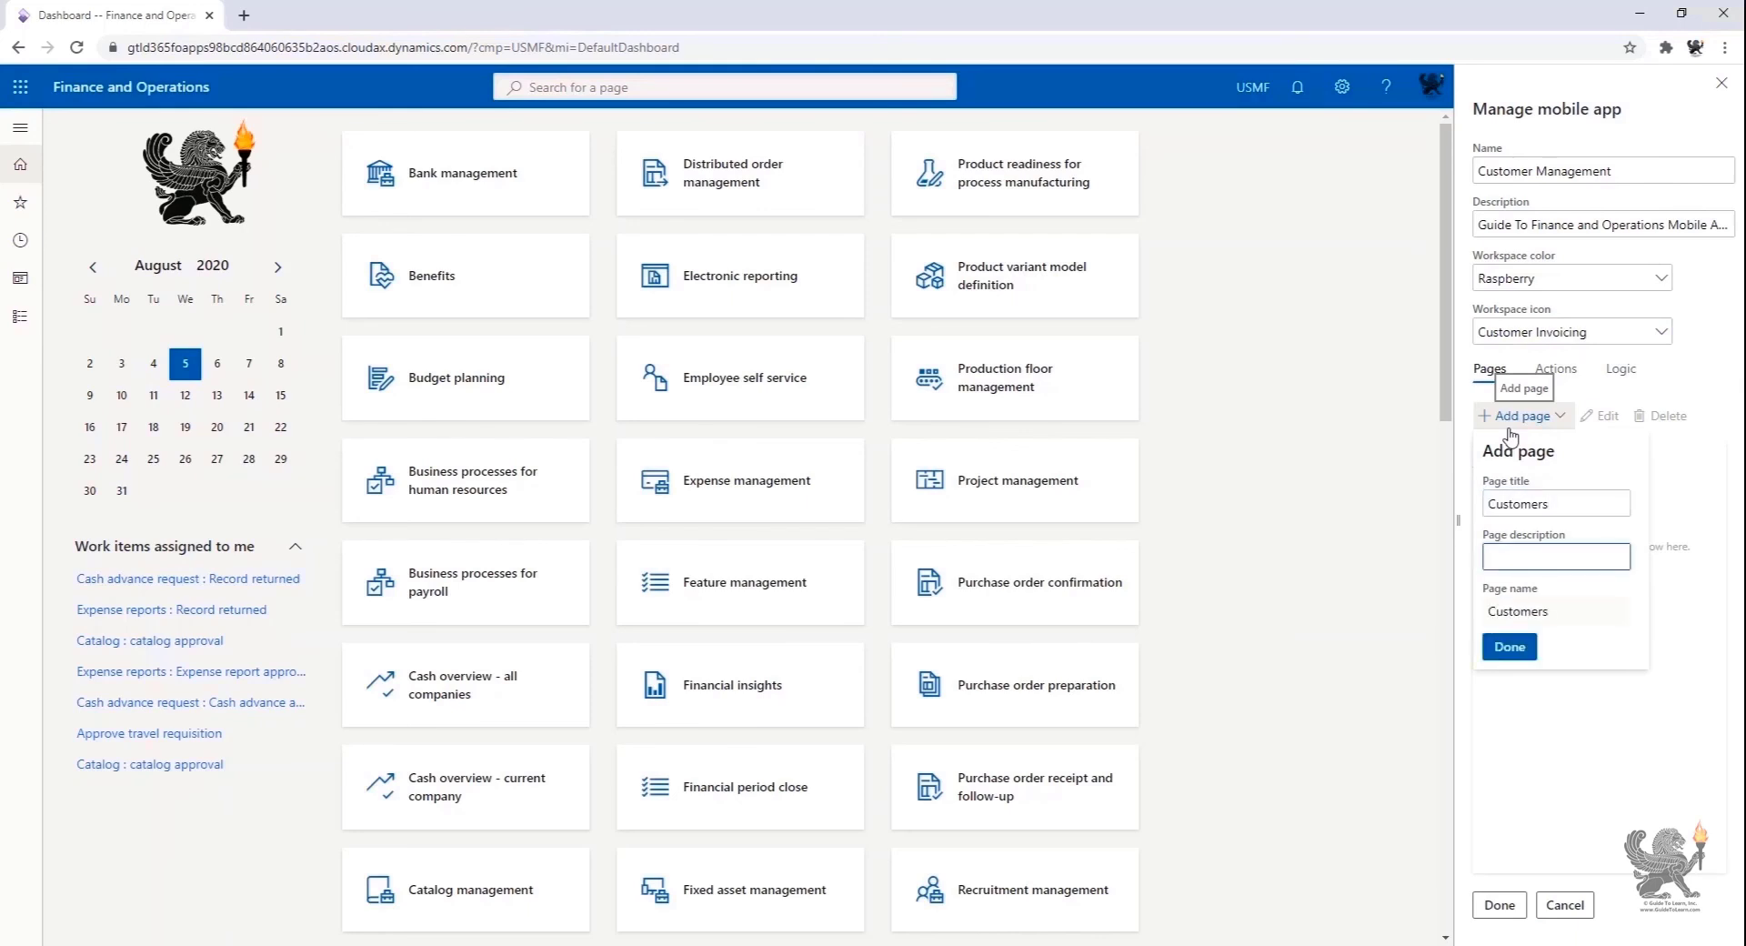
{"action": "type", "text": "Show all customers"}
{"action": "key", "text": "Tab"}
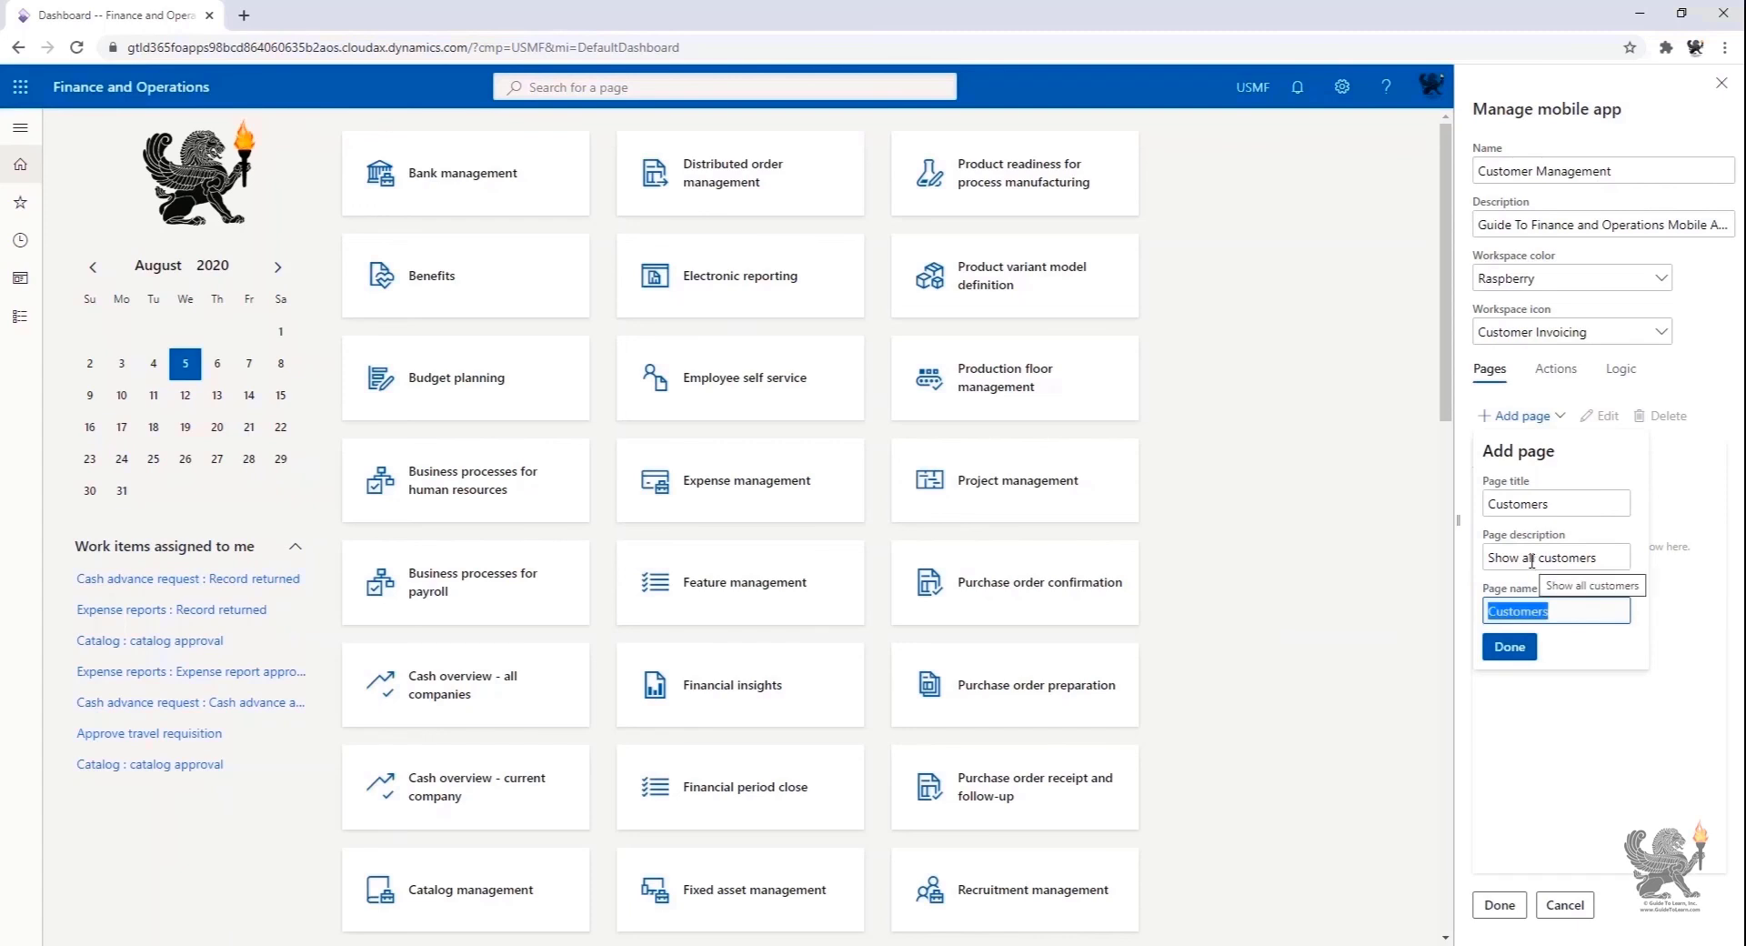
{"action": "left_click", "coordinate": [1517, 651]}
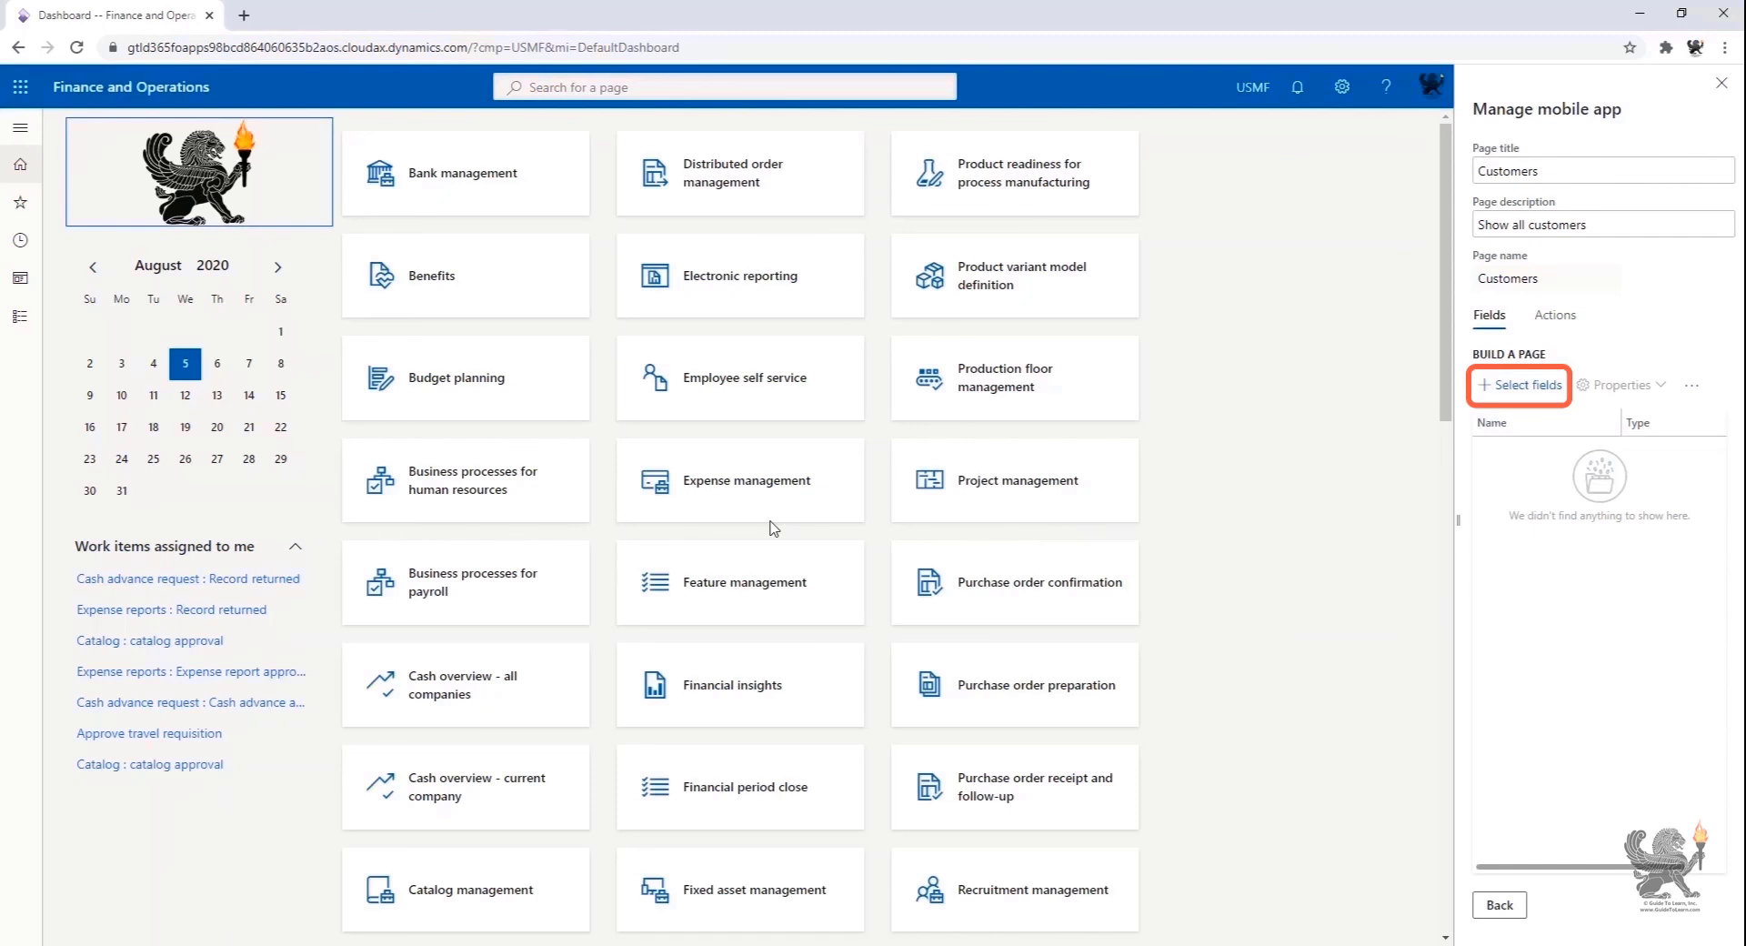
Step: Open the All customers list in Accounts receivable as the source for the Customers page's fields
{"action": "left_click", "coordinate": [19, 317]}
{"action": "left_click", "coordinate": [80, 391]}
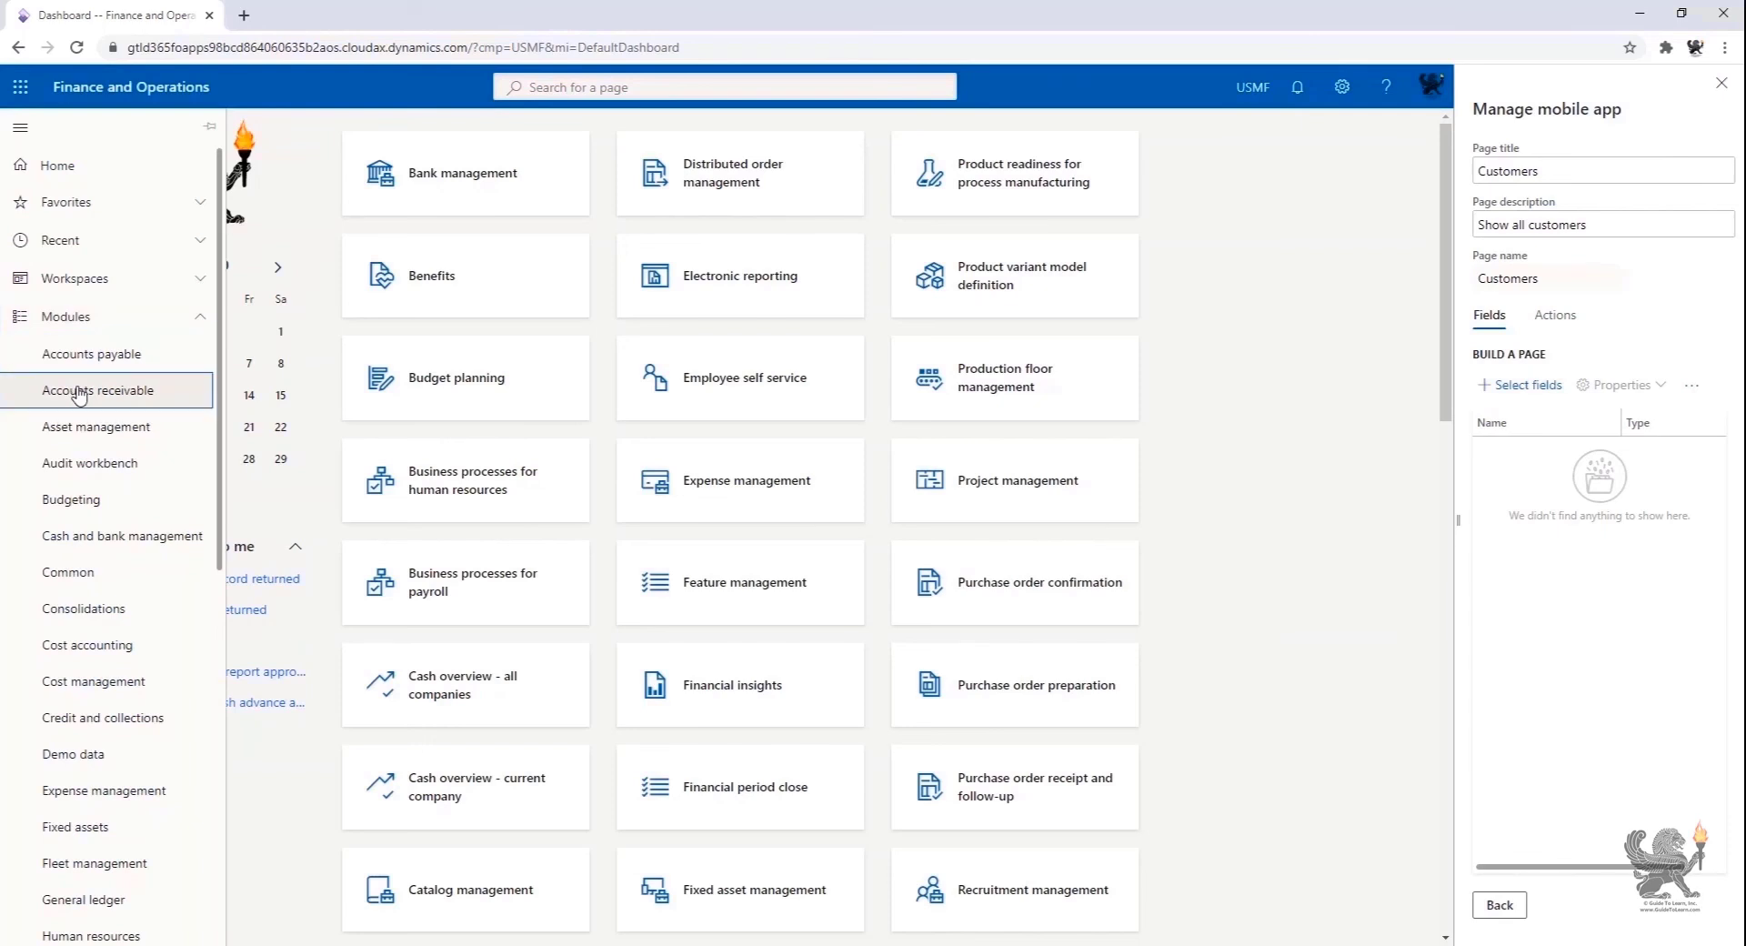
{"action": "left_click", "coordinate": [284, 289]}
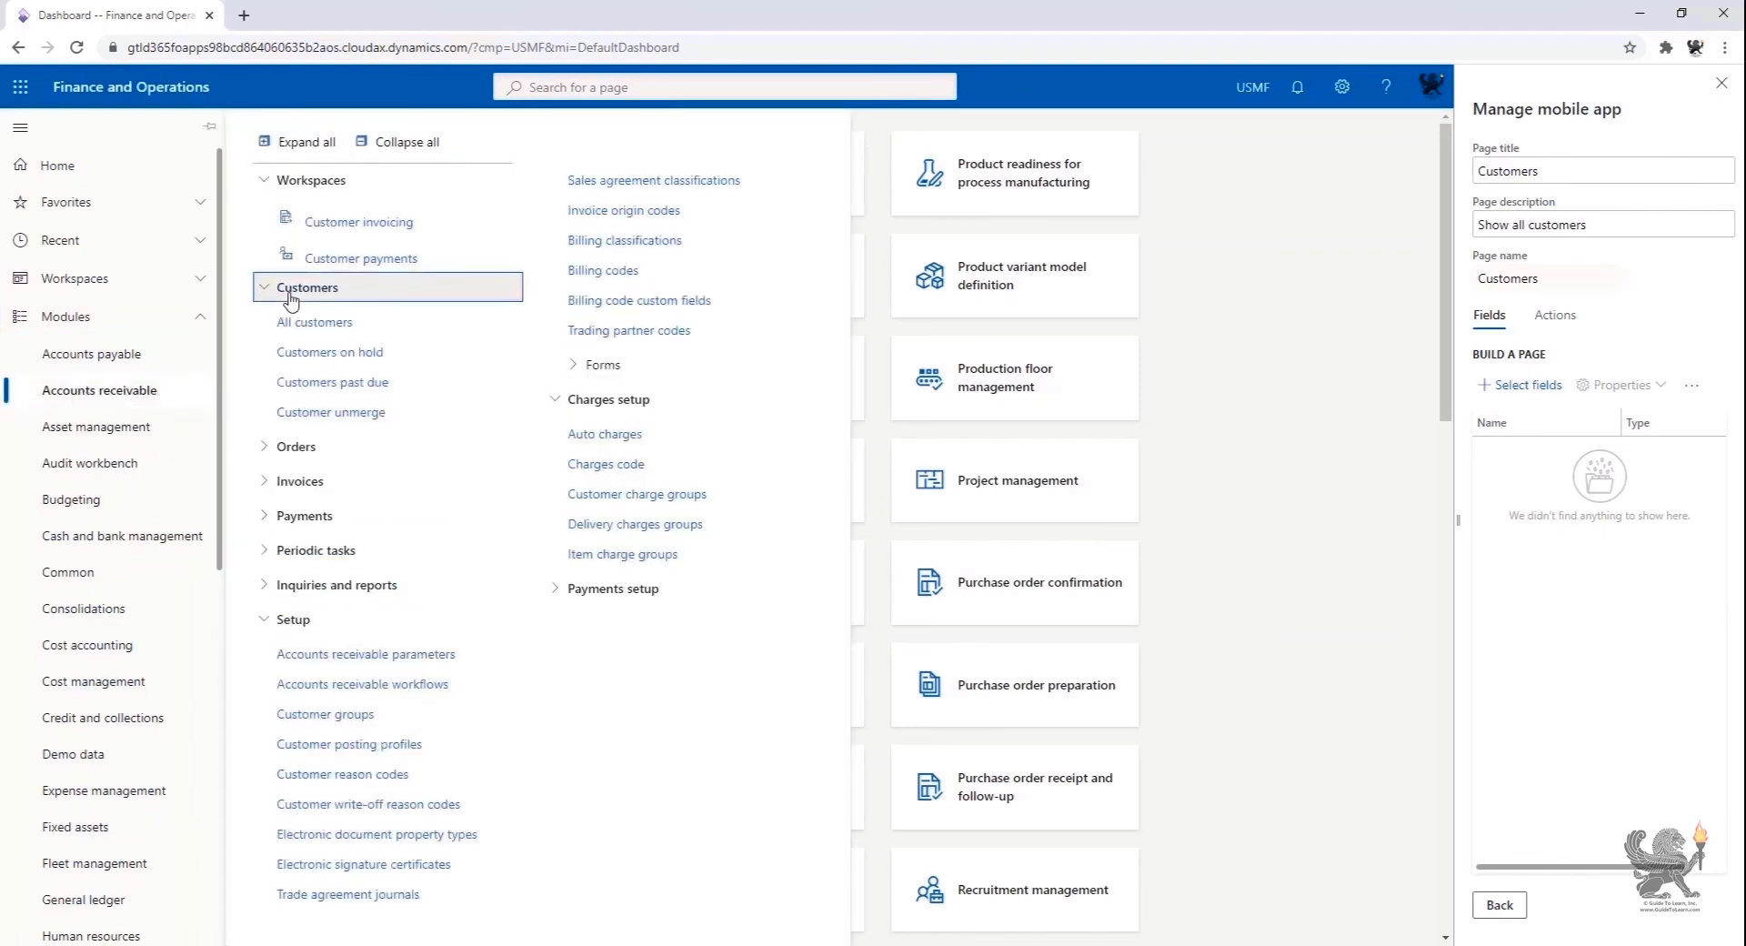
{"action": "left_click", "coordinate": [310, 323]}
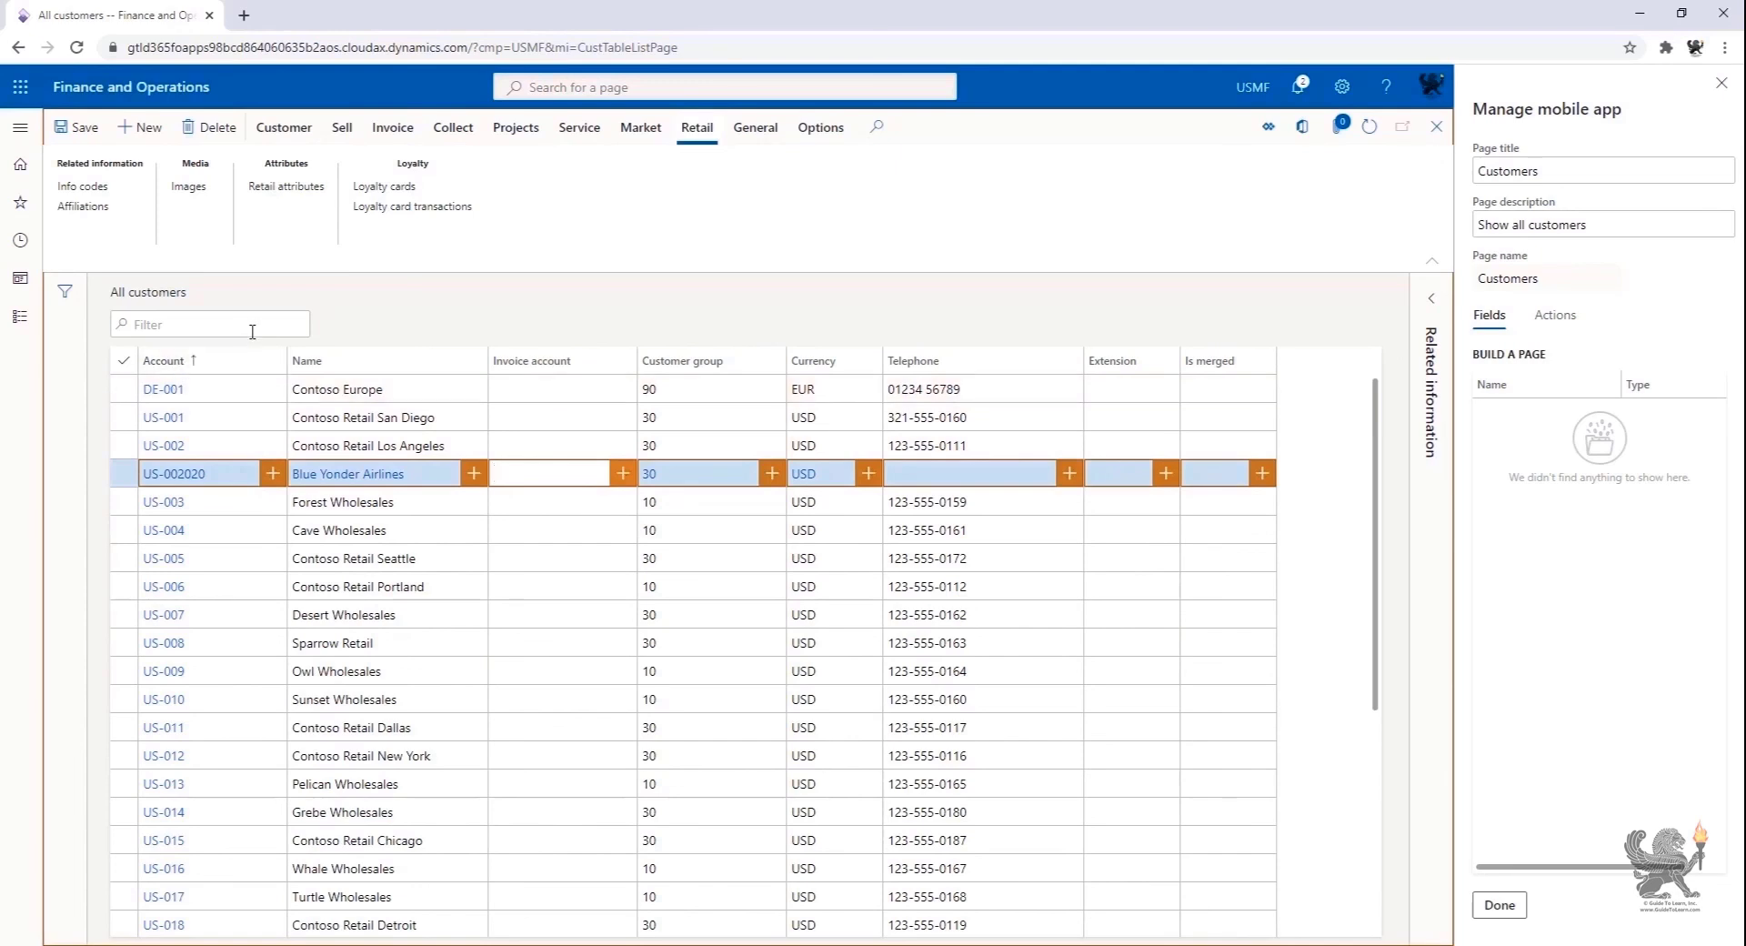
{"action": "left_click", "coordinate": [278, 508]}
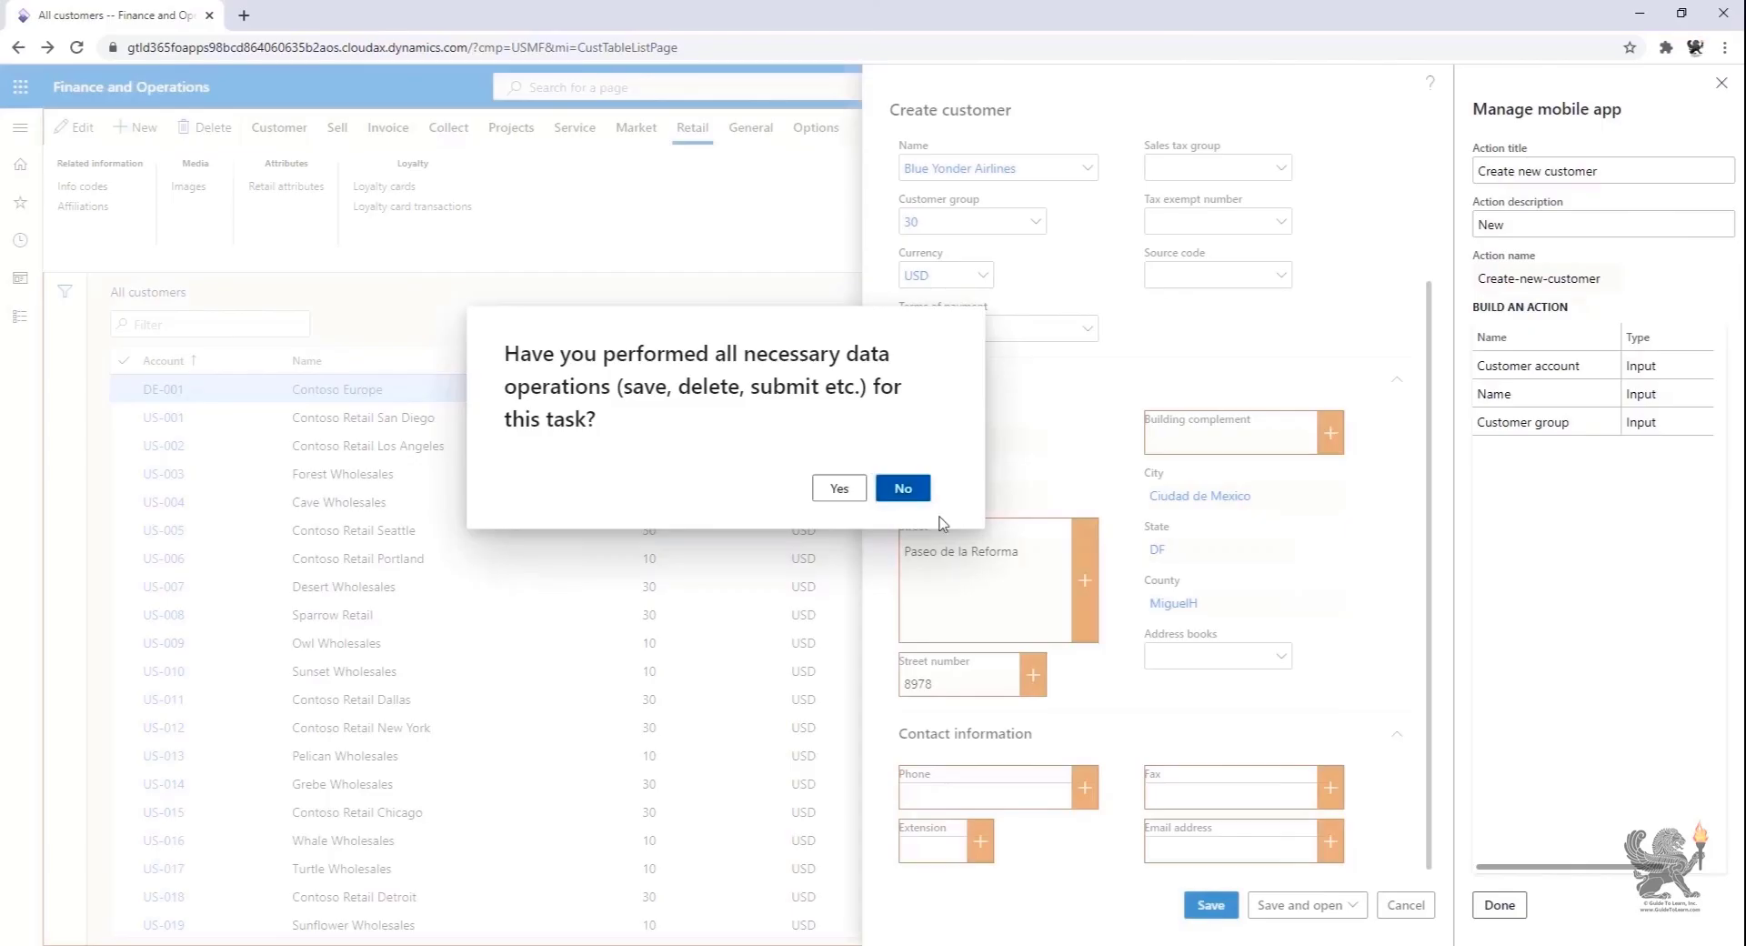
Step: Save the new Blue Yonder Airlines customer and finish the field selection for the "Create new customer" action, confirming all data operations are done
{"action": "left_click", "coordinate": [900, 487]}
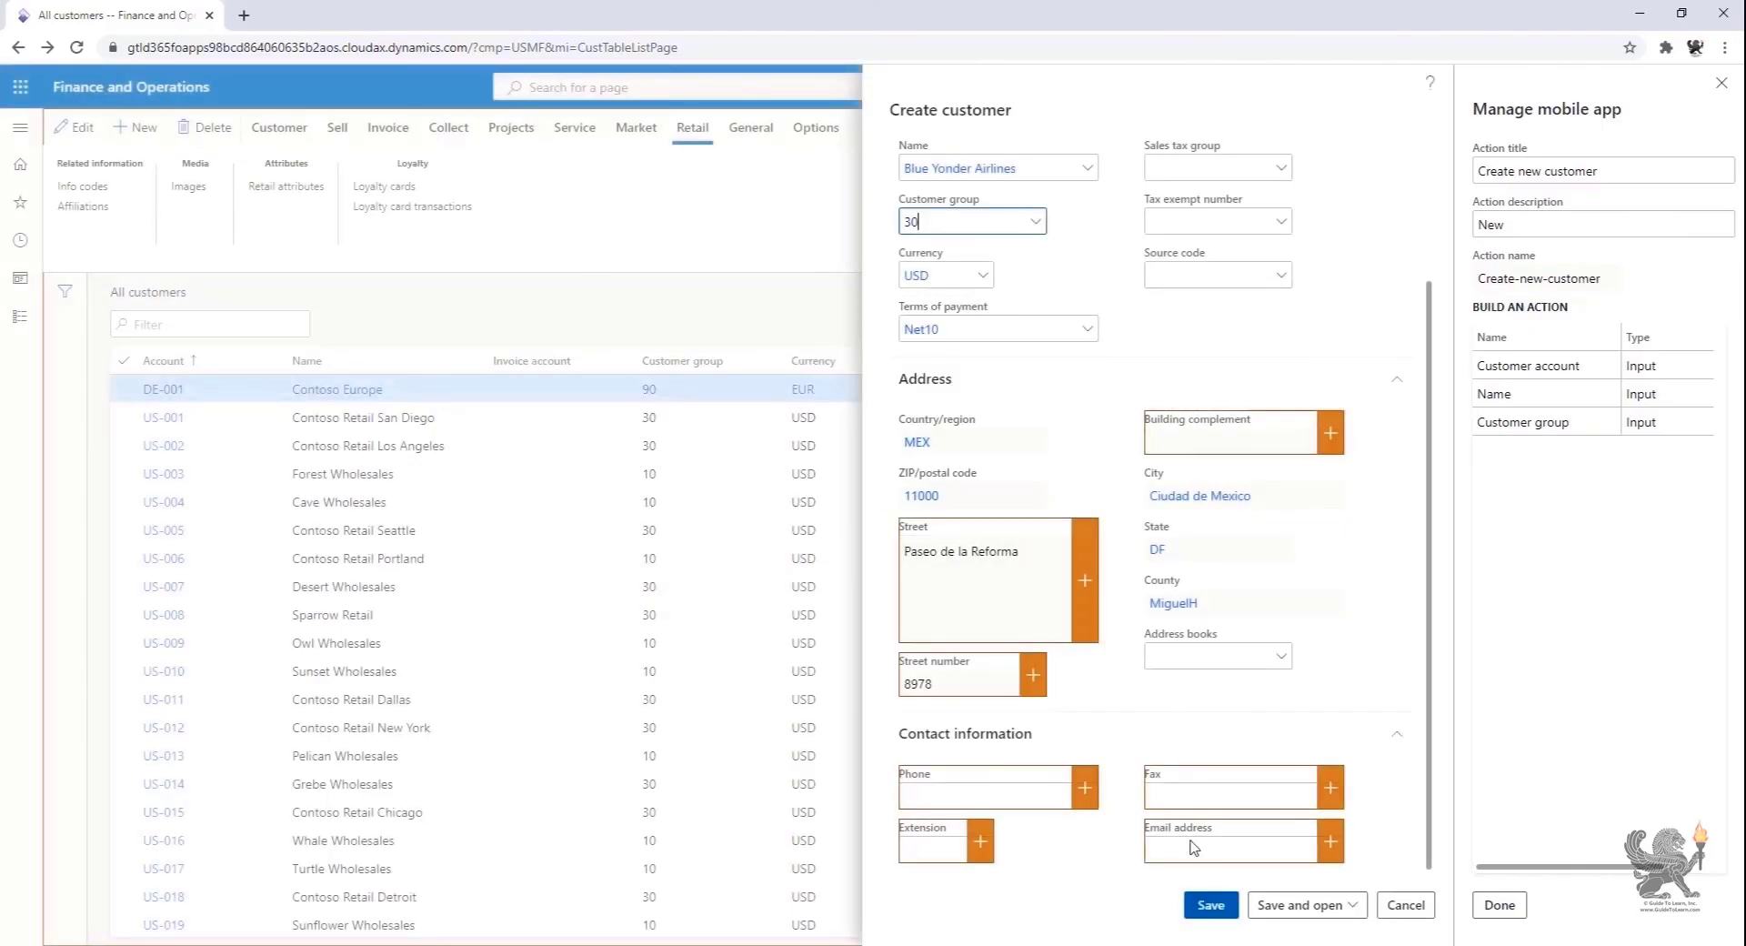
{"action": "left_click", "coordinate": [1211, 906]}
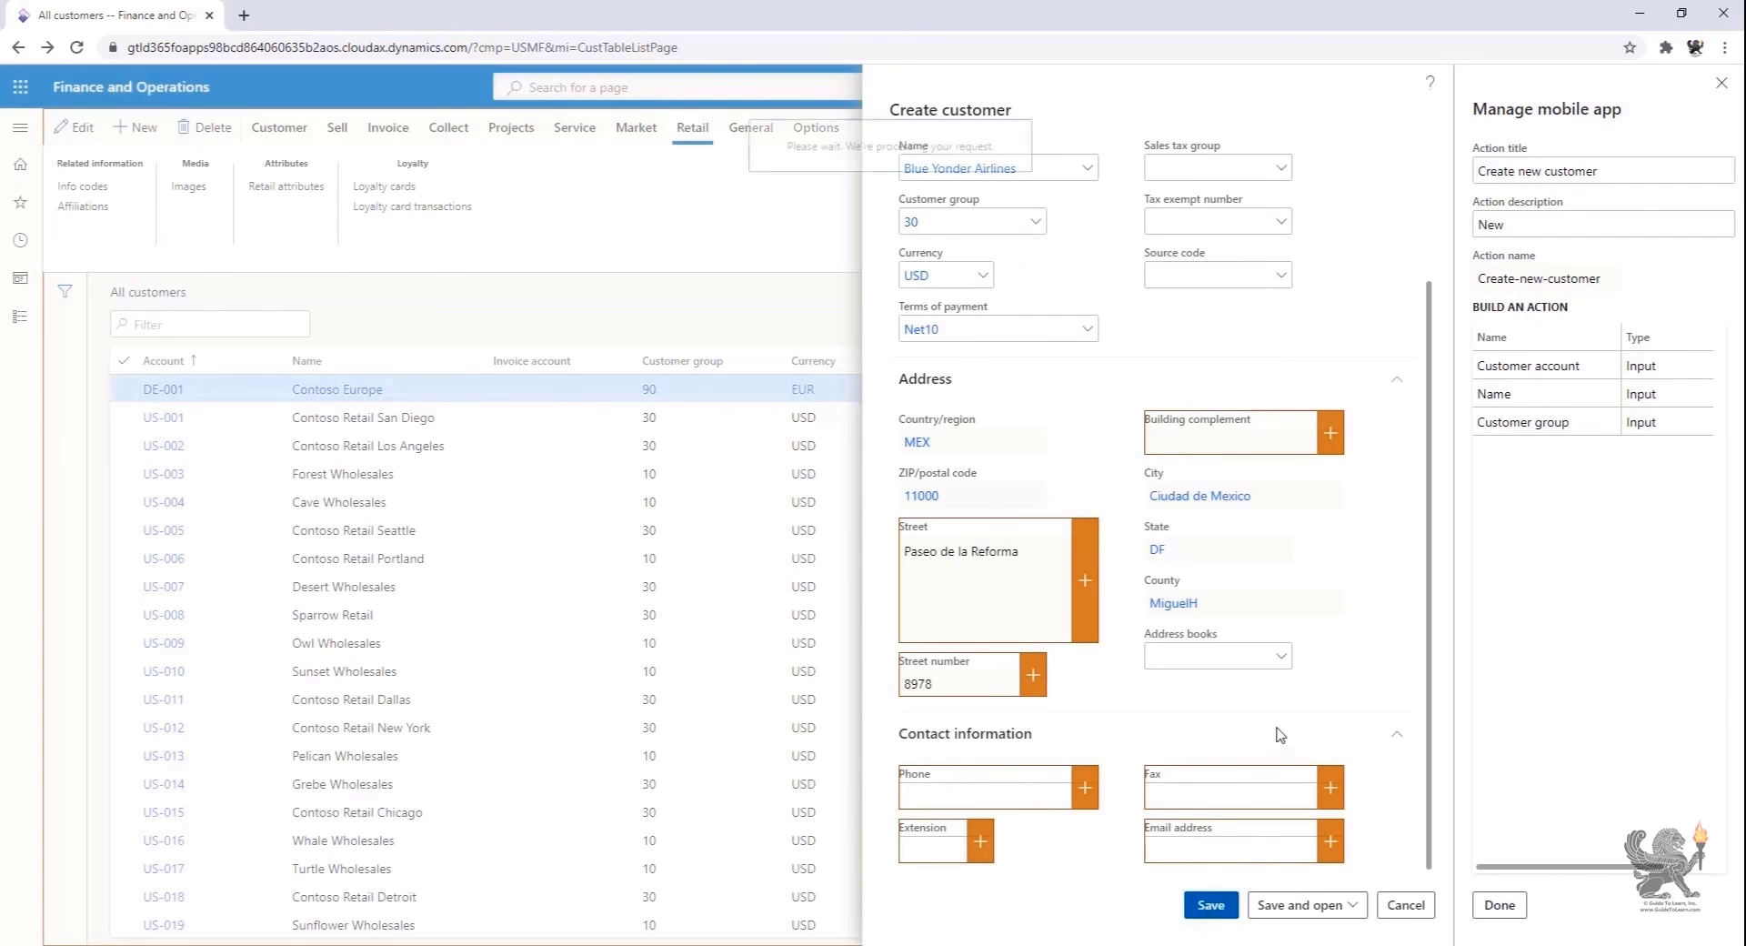
{"action": "left_click", "coordinate": [1499, 905]}
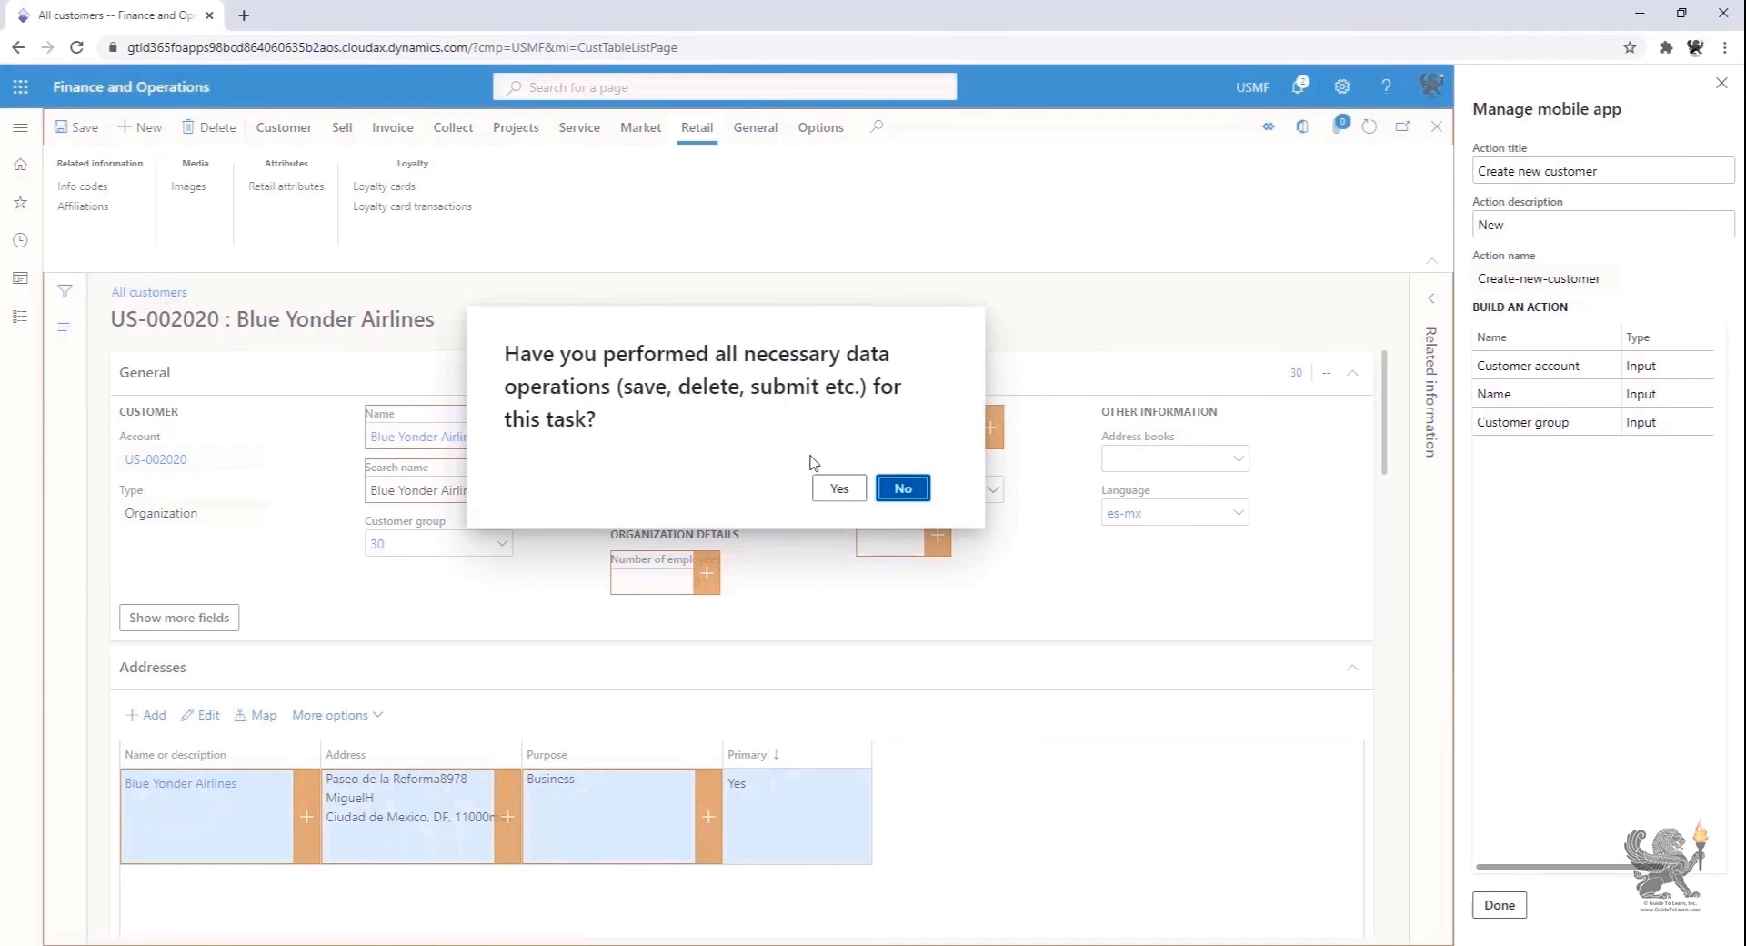
{"action": "left_click", "coordinate": [837, 487]}
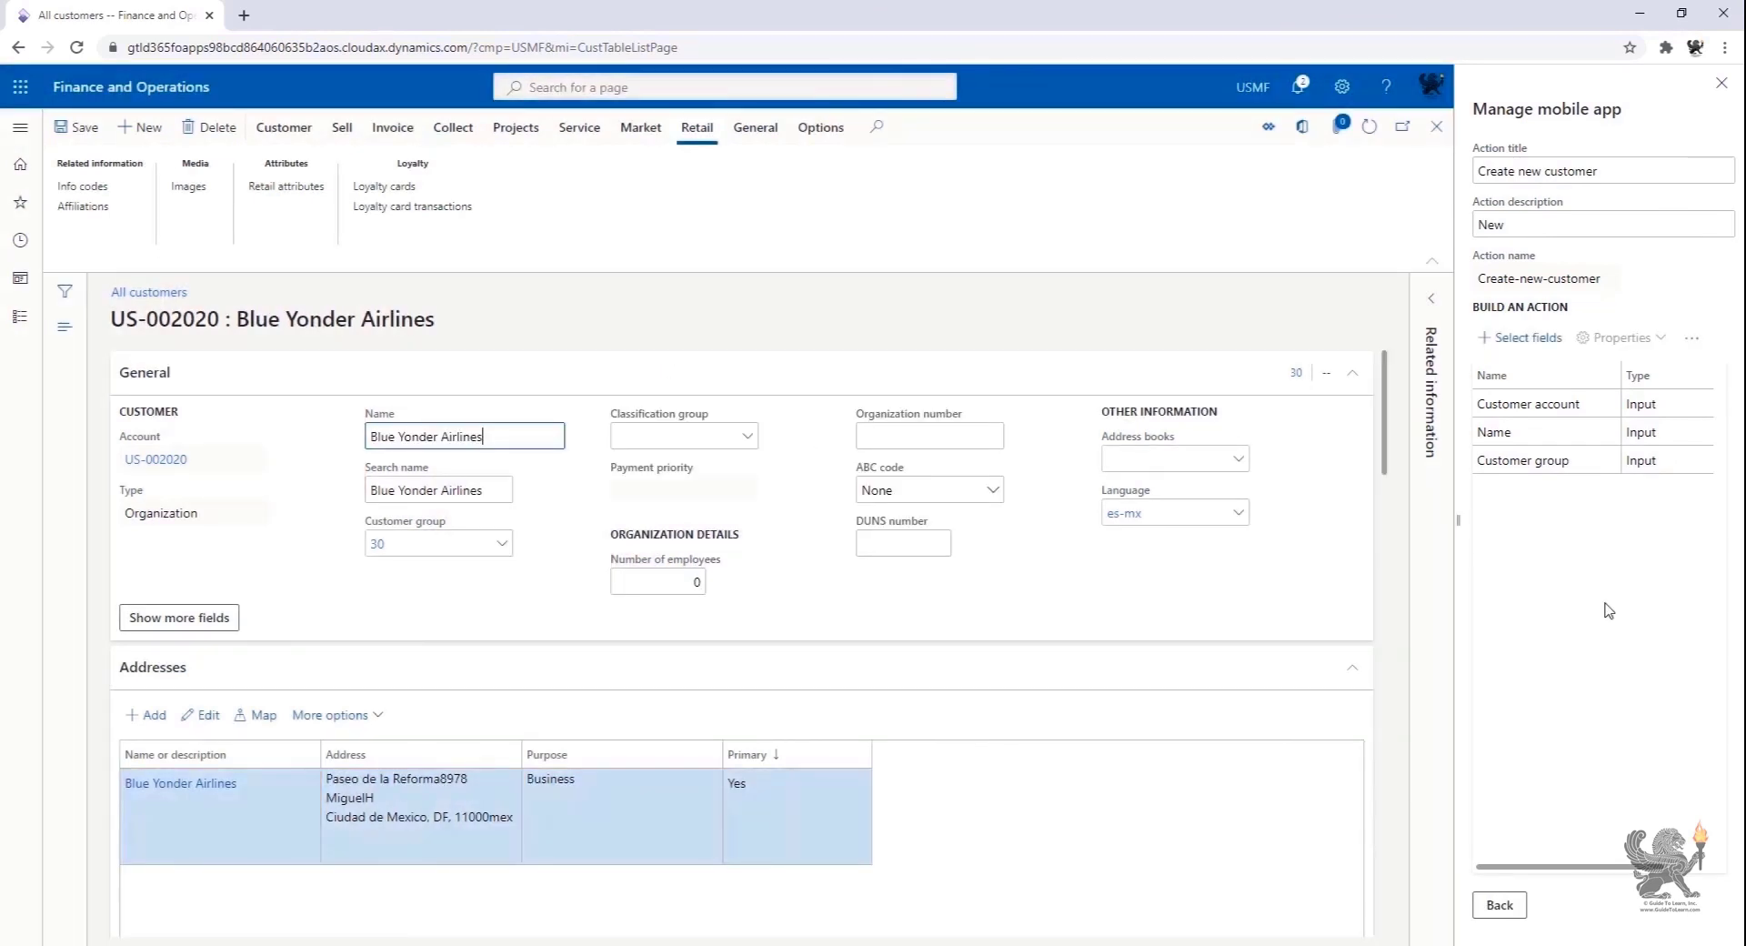
Step: Finish editing the Customer Management mobile workspace and save it, replacing the existing workspace that has the same Id
{"action": "left_click", "coordinate": [1500, 904]}
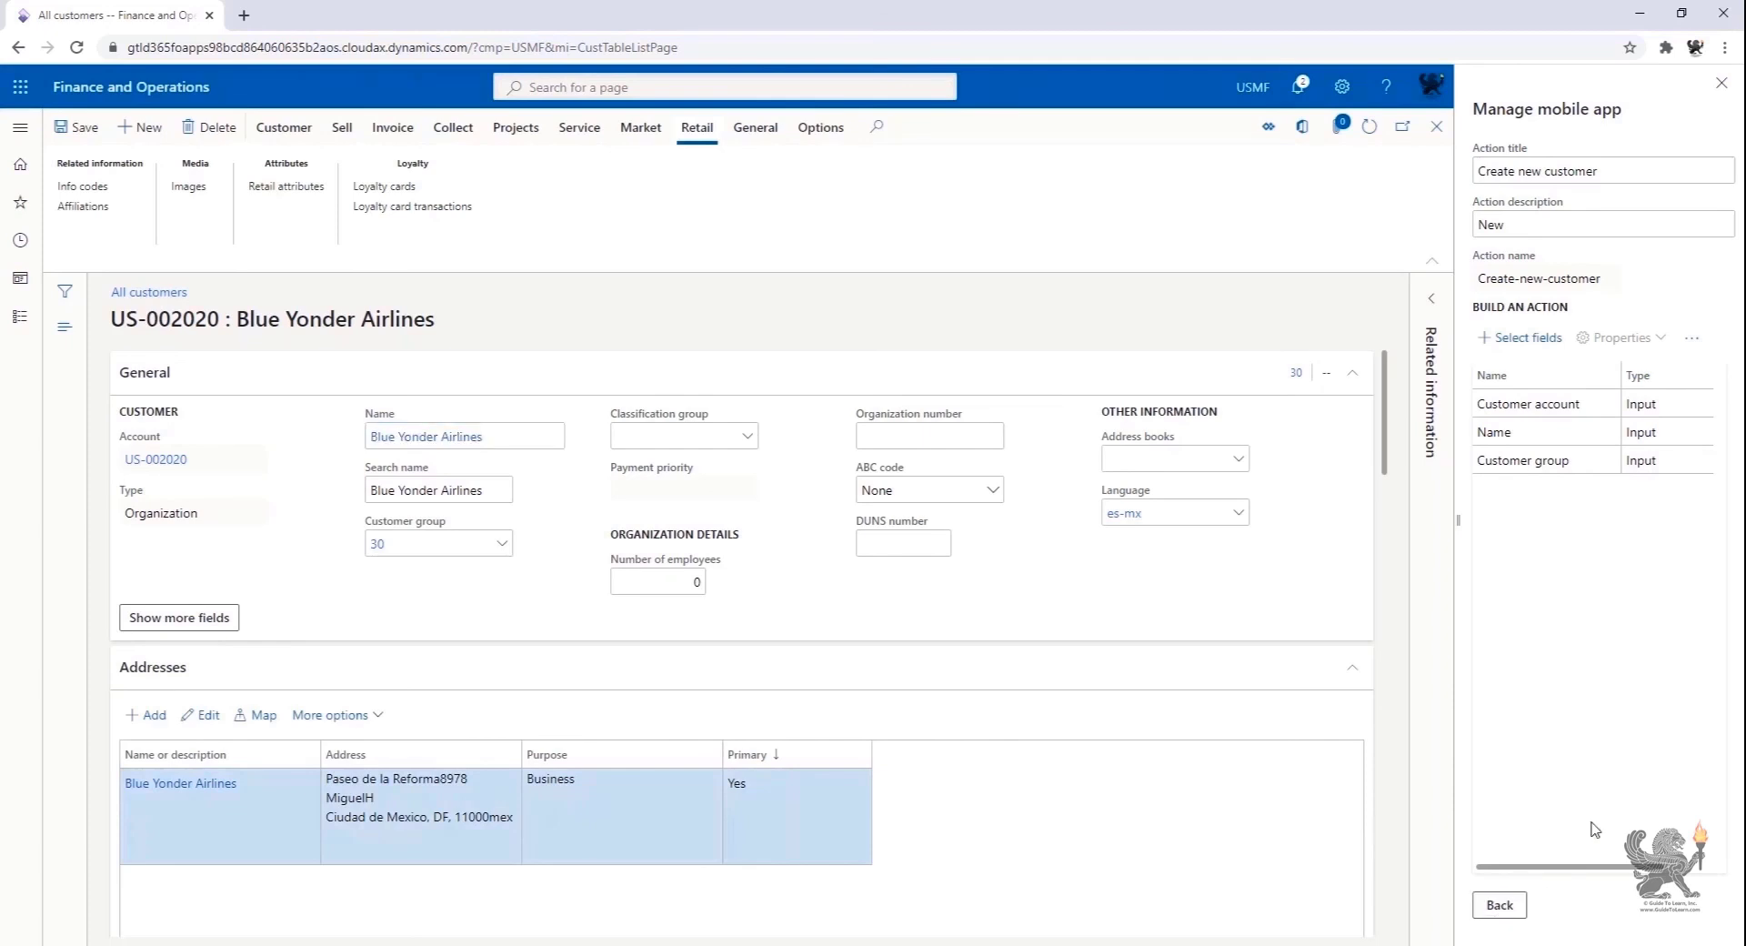
{"action": "left_click", "coordinate": [1500, 905]}
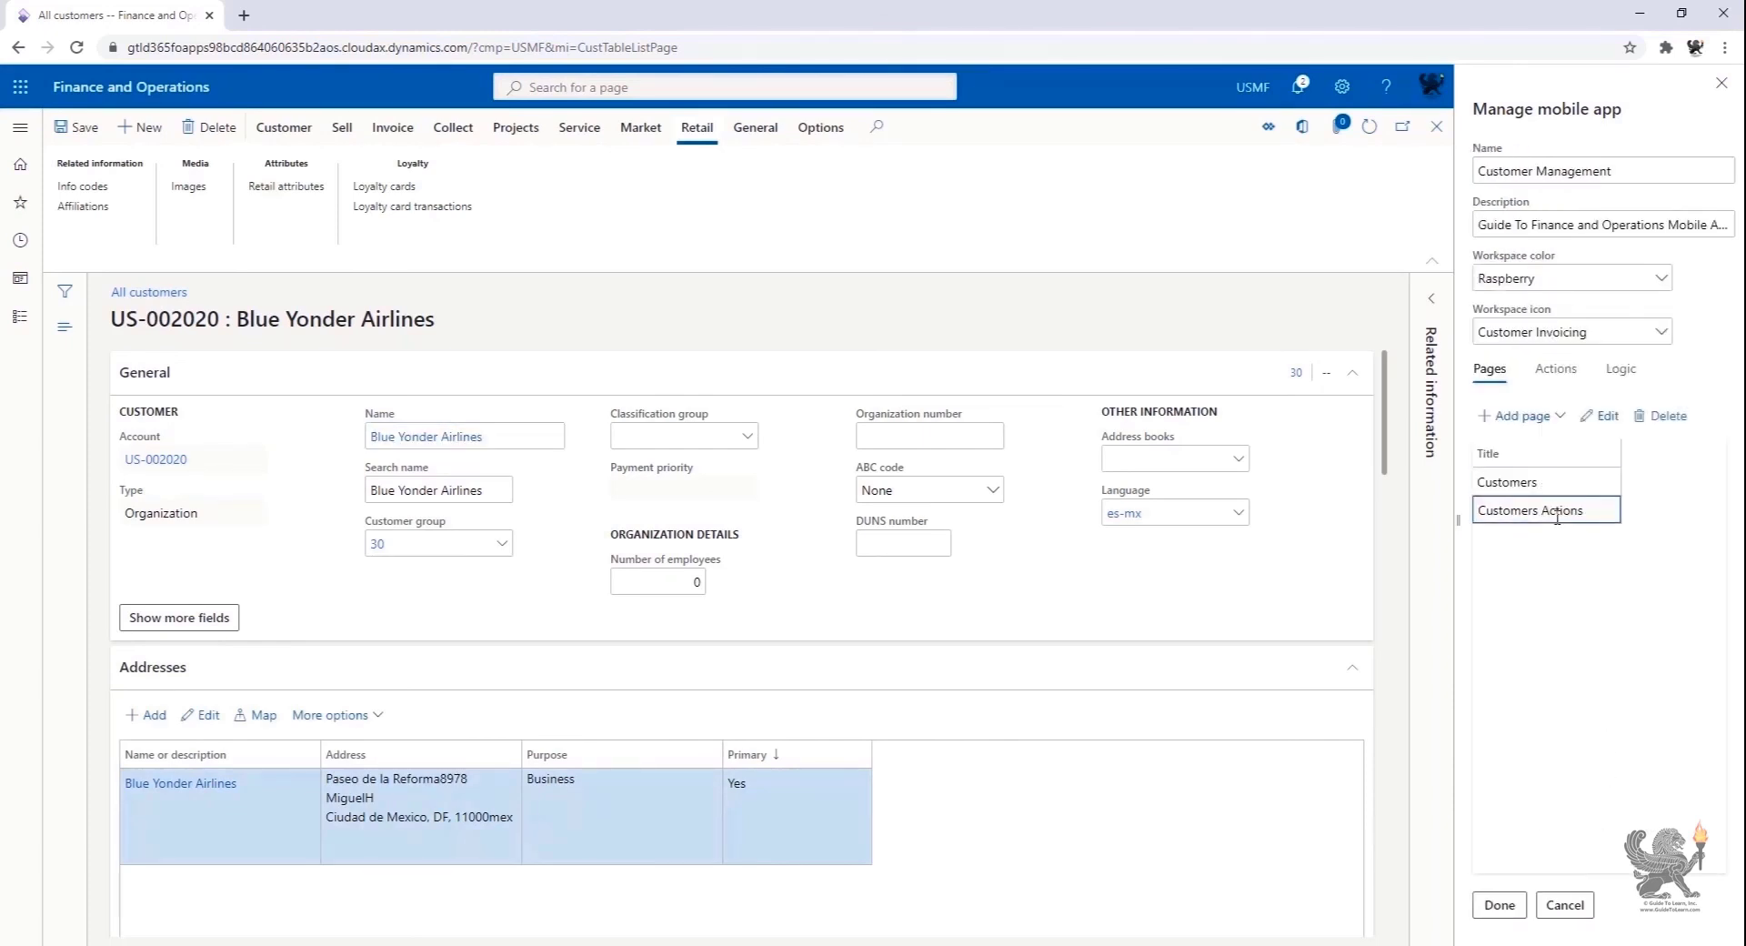
{"action": "left_click", "coordinate": [1512, 907]}
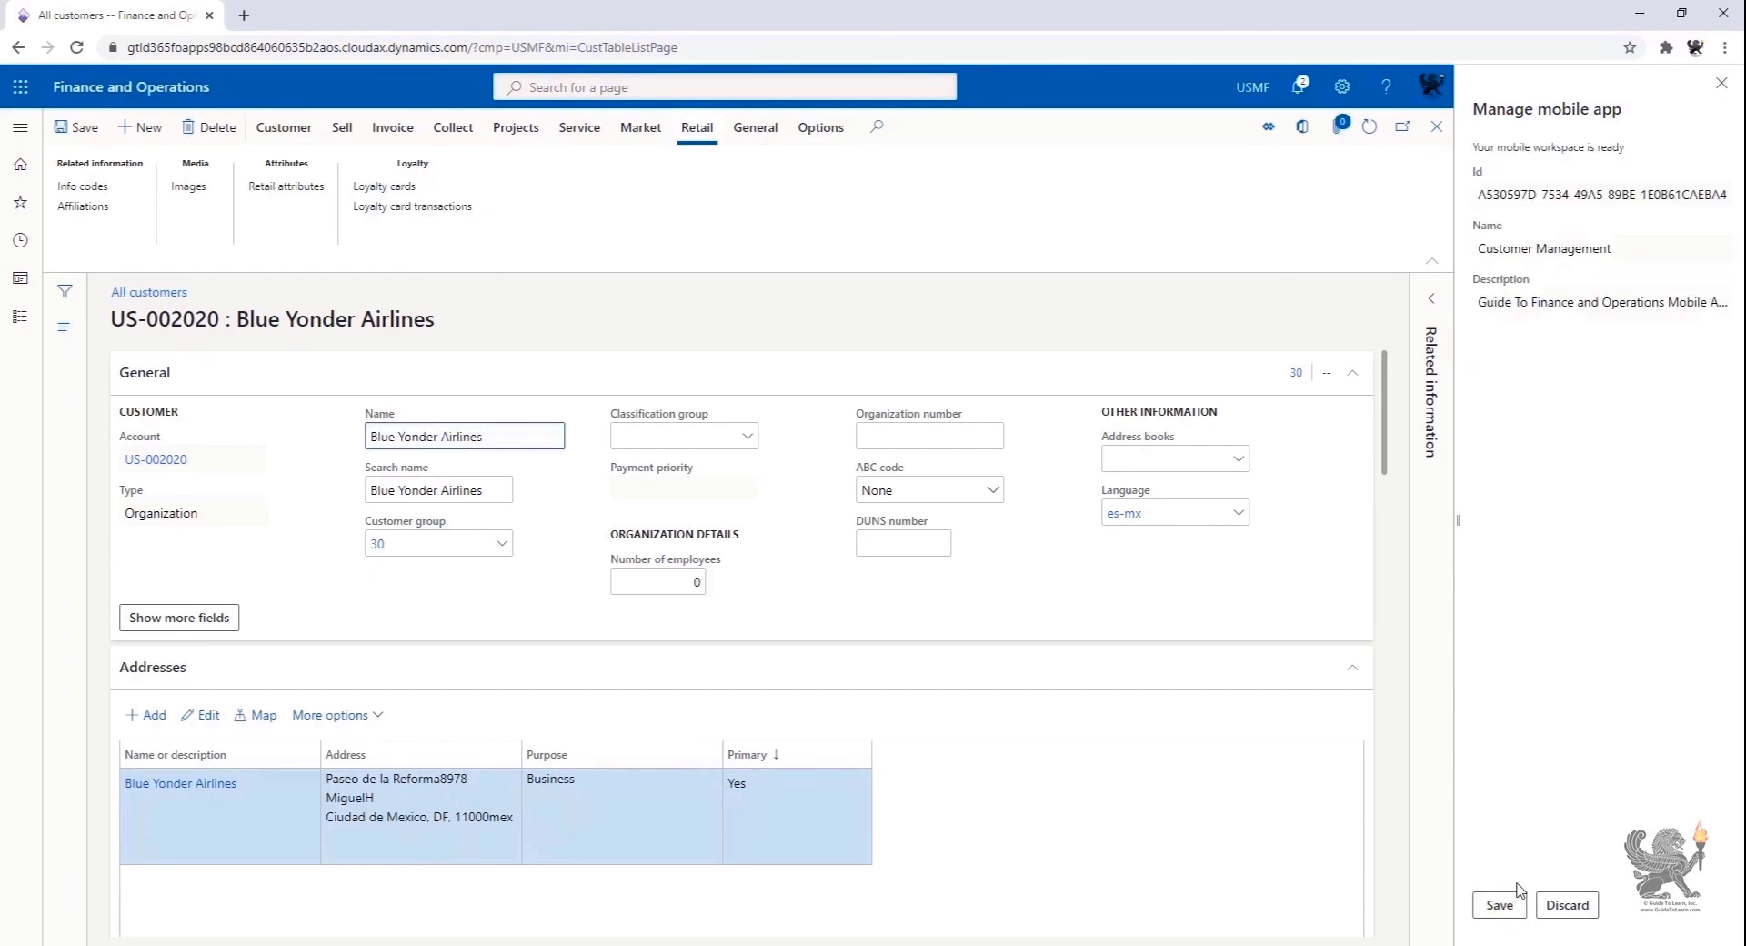
{"action": "left_click", "coordinate": [1515, 901]}
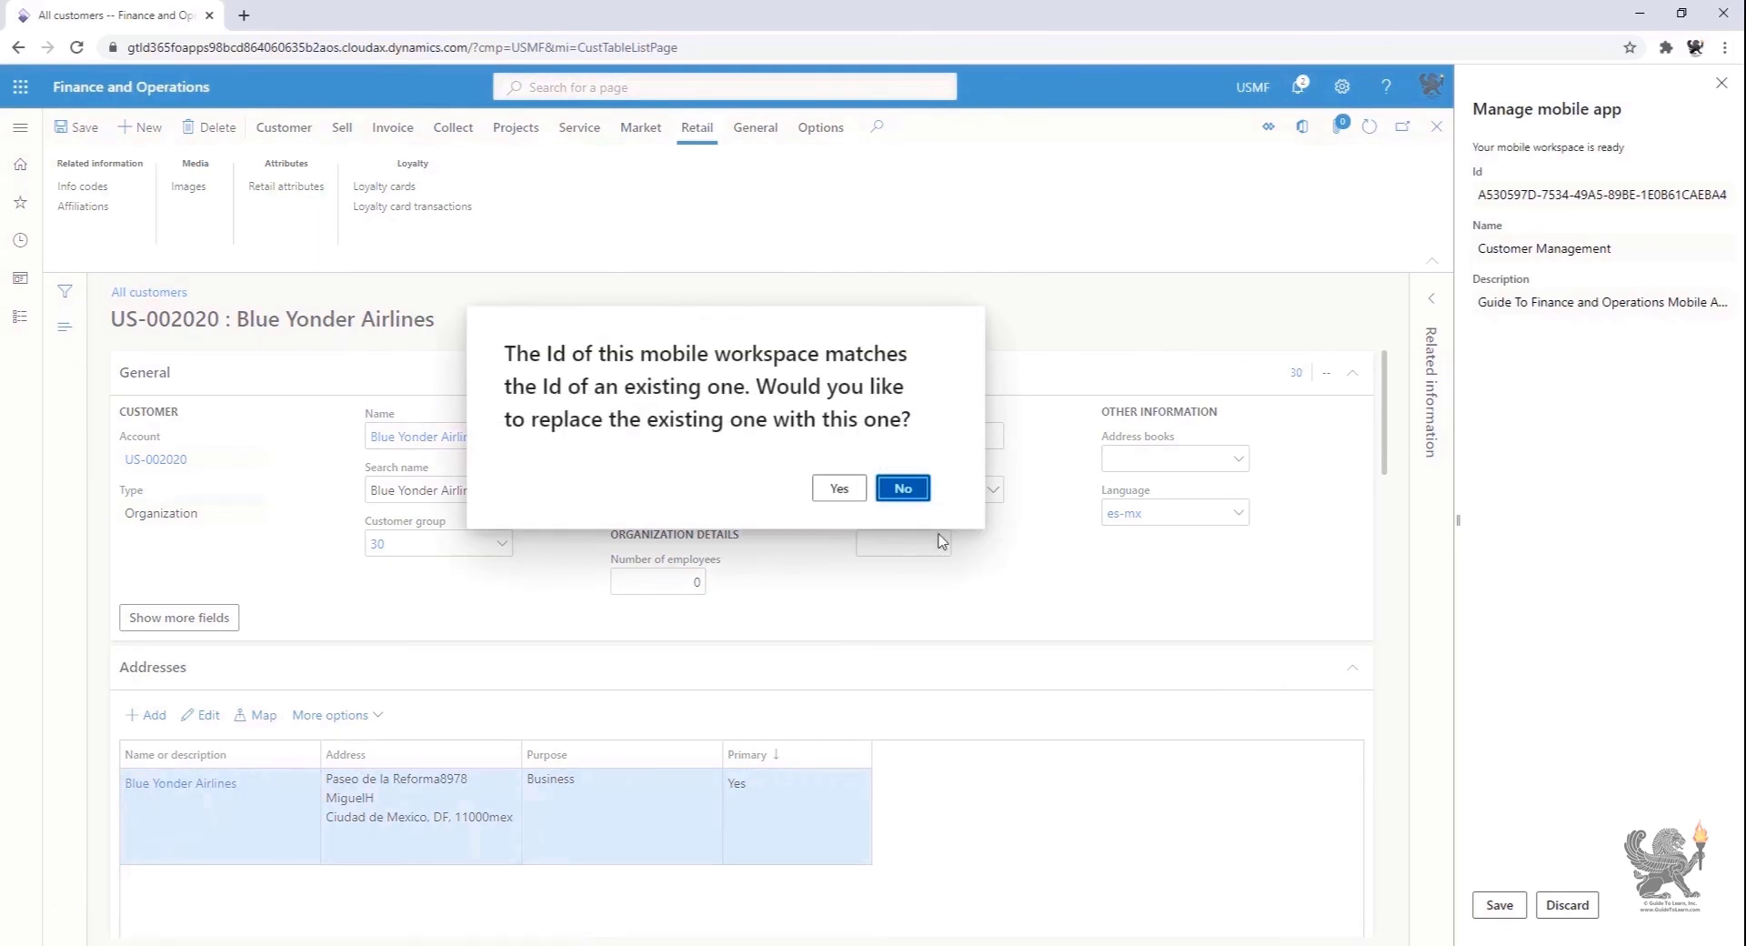
{"action": "left_click", "coordinate": [840, 491]}
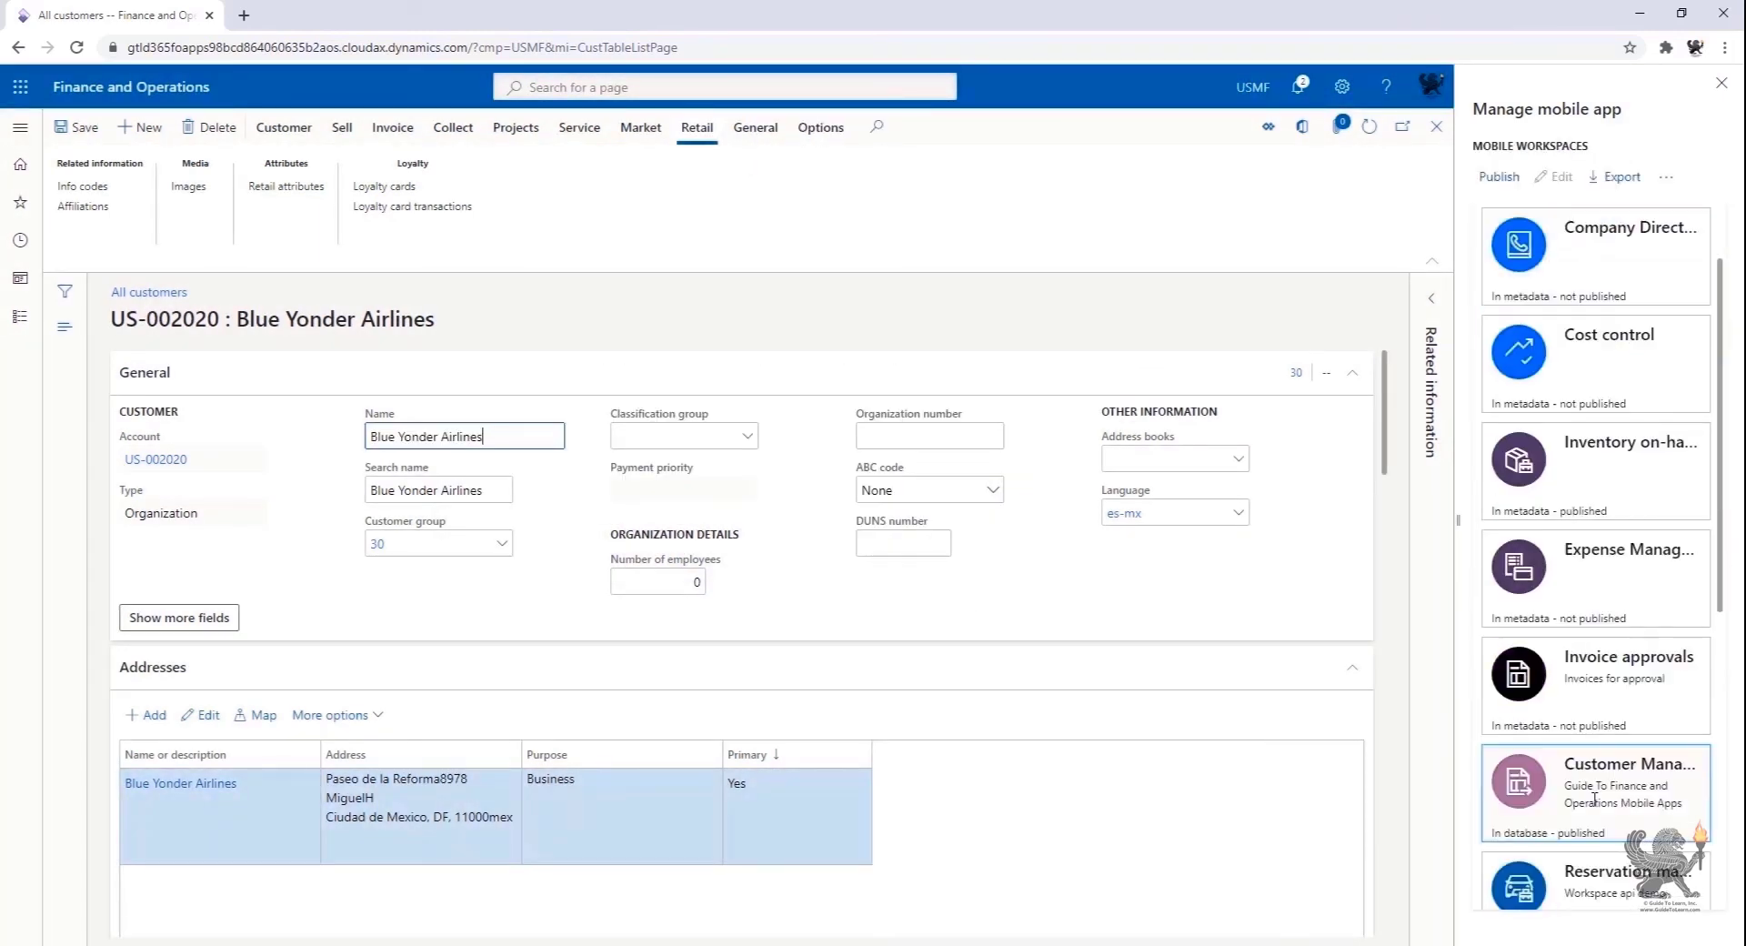
Step: Switch to the phone's mobile app, refresh the workspace list, and start the New Customer action in the Customer Management workspace
{"action": "left_click", "coordinate": [1593, 798]}
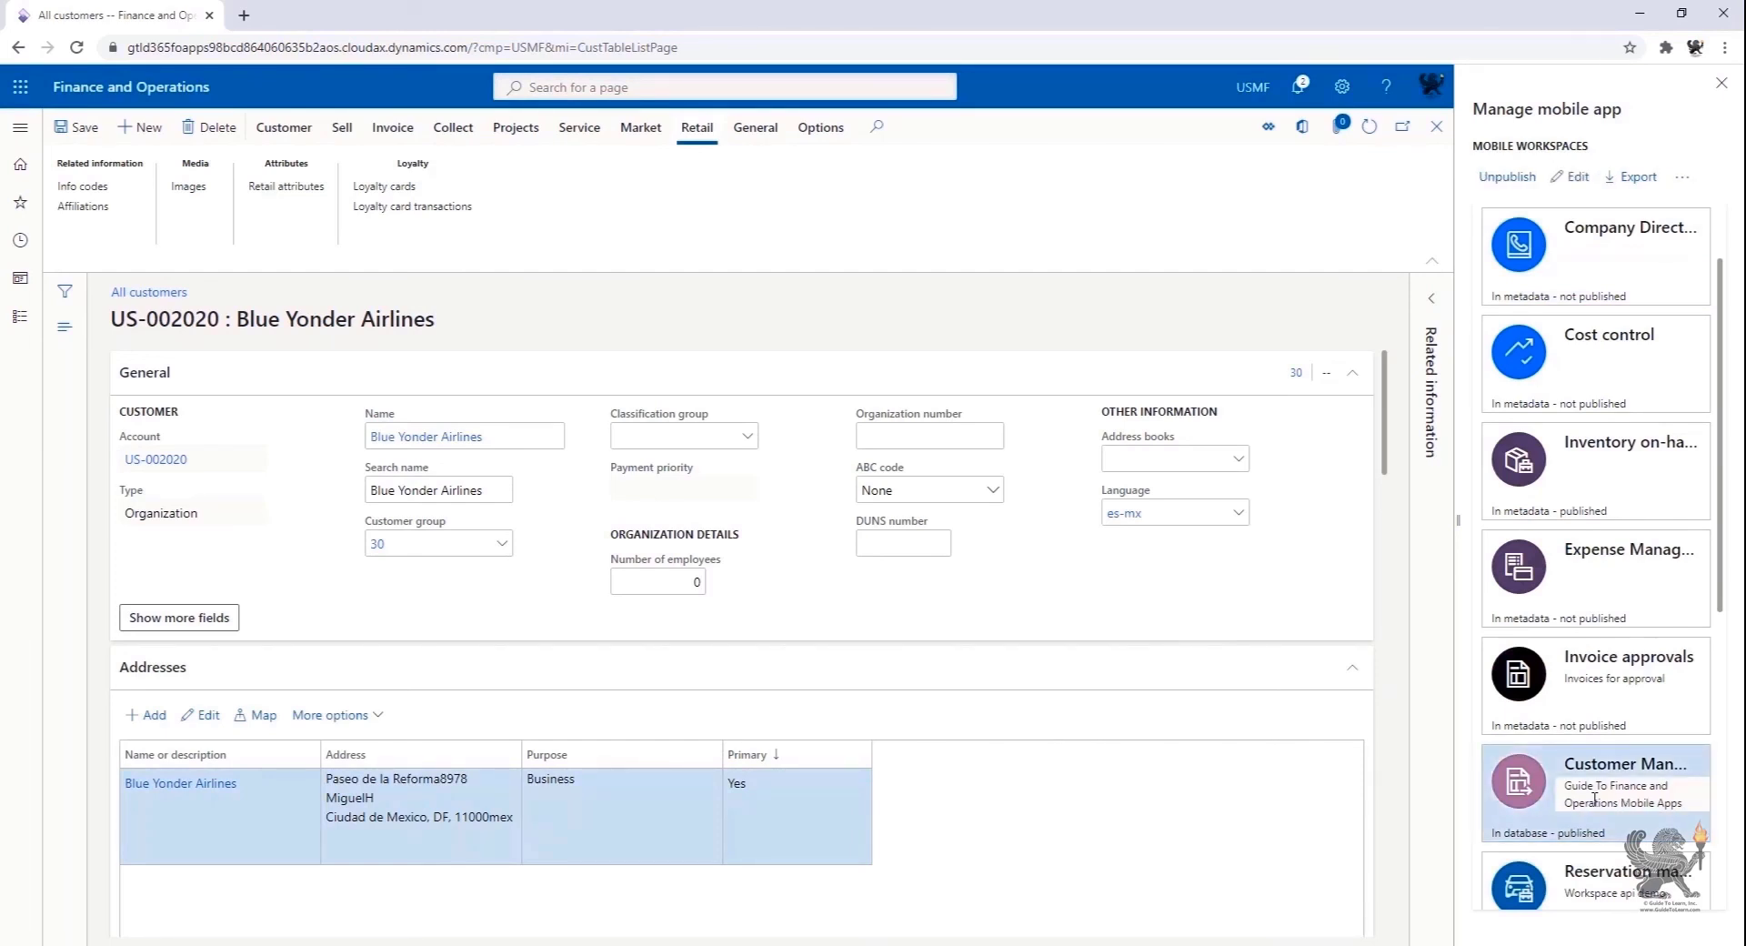
{"action": "key", "text": "alt+Tab"}
{"action": "left_click_drag", "start_coordinate": [913, 500], "coordinate": [924, 835]}
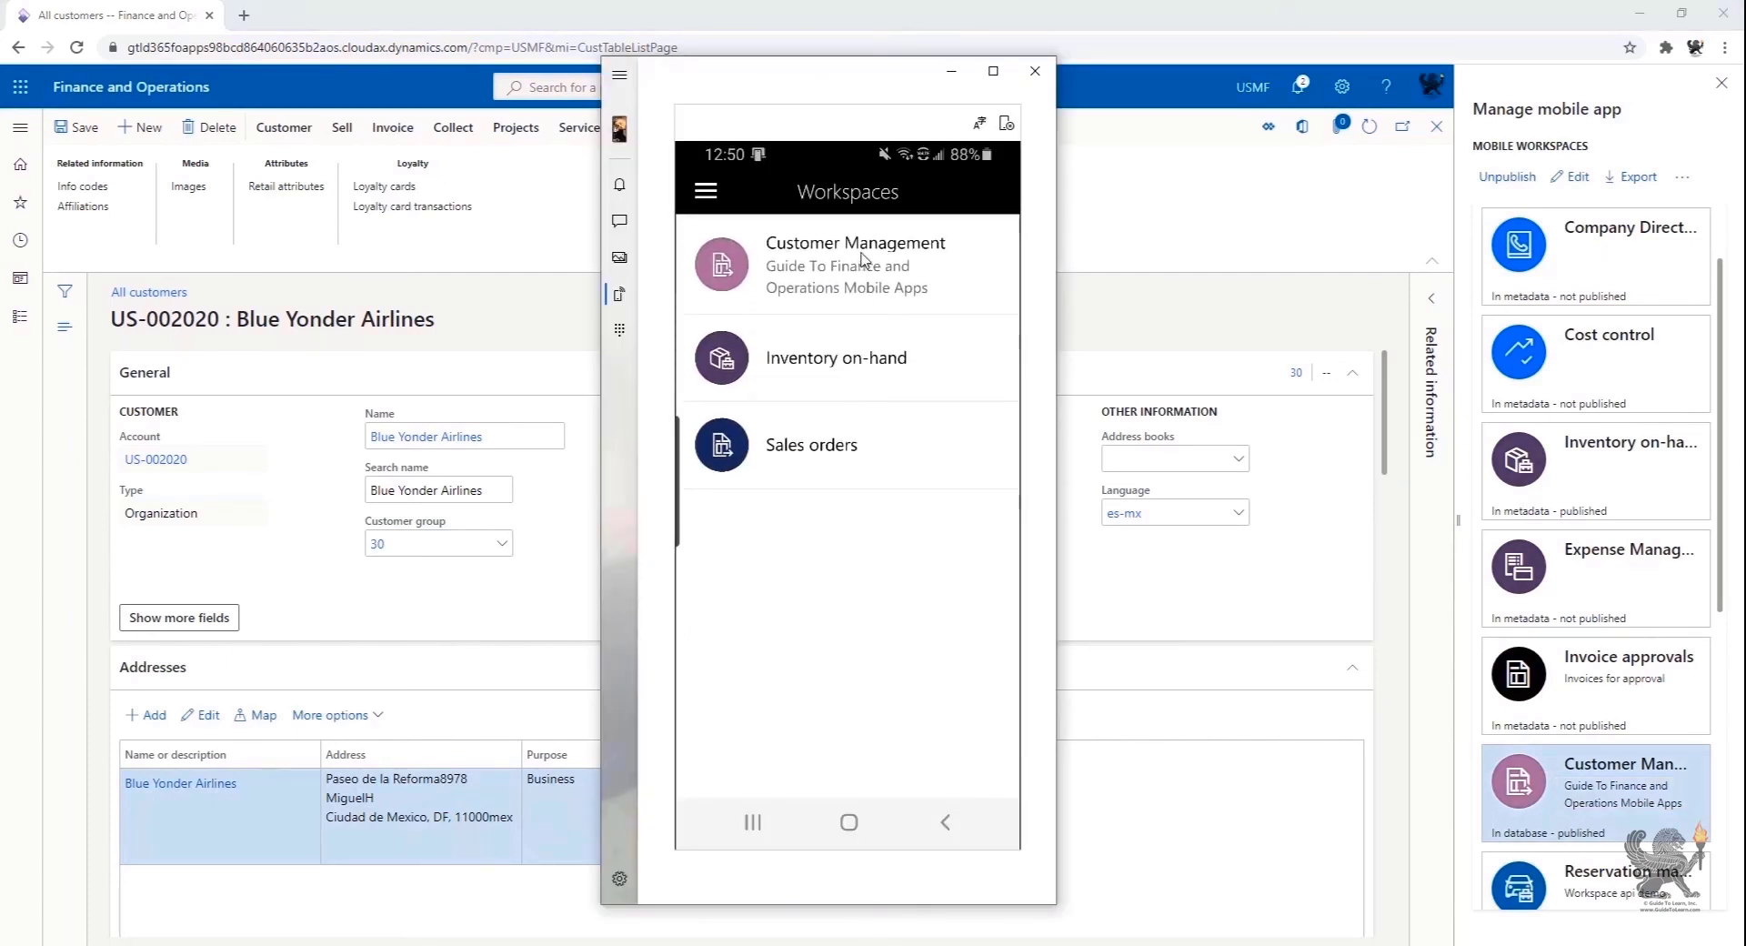
{"action": "left_click", "coordinate": [862, 257]}
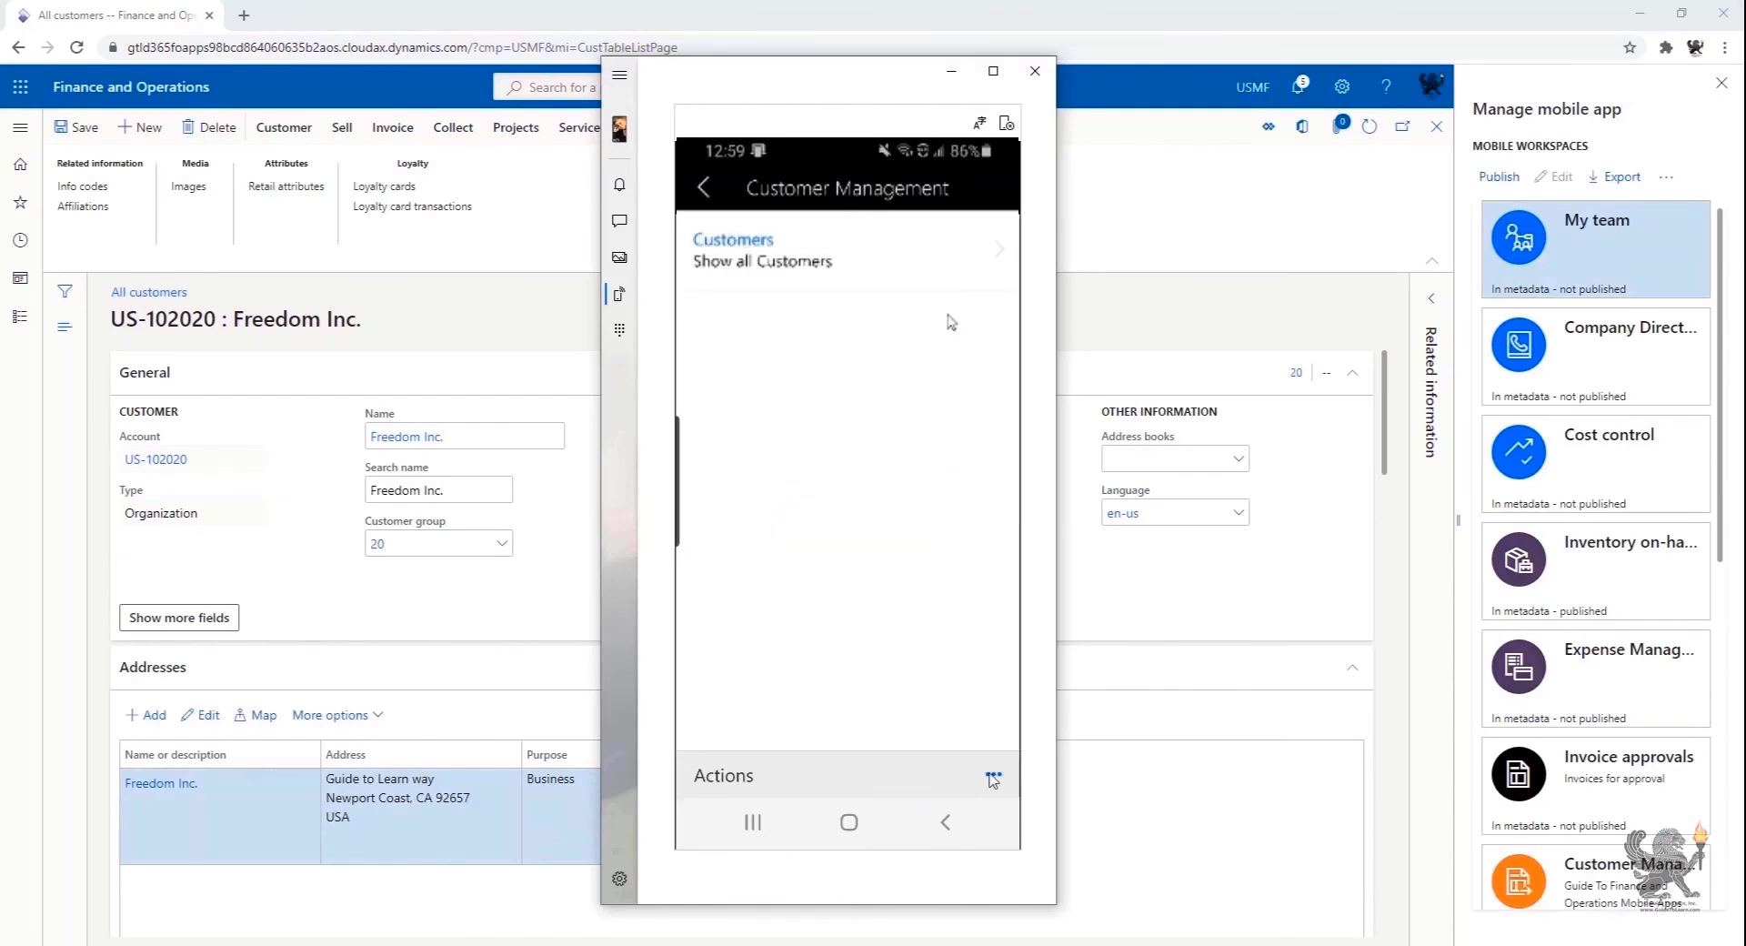
{"action": "left_click", "coordinate": [993, 773]}
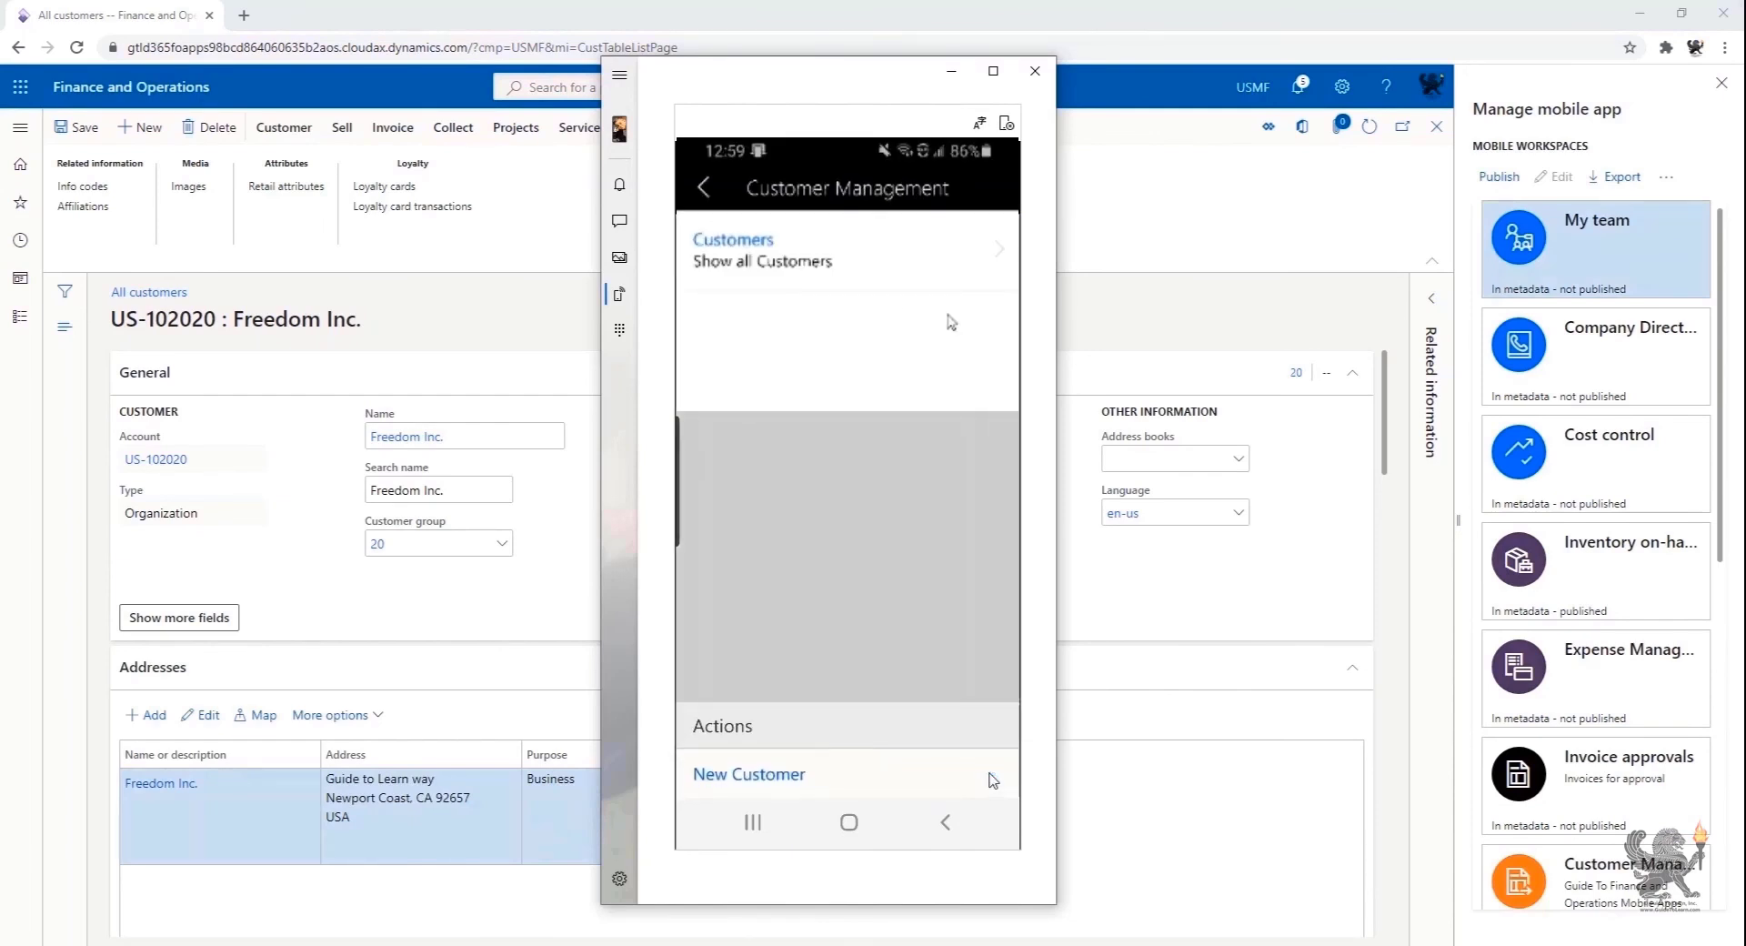
{"action": "left_click", "coordinate": [773, 775]}
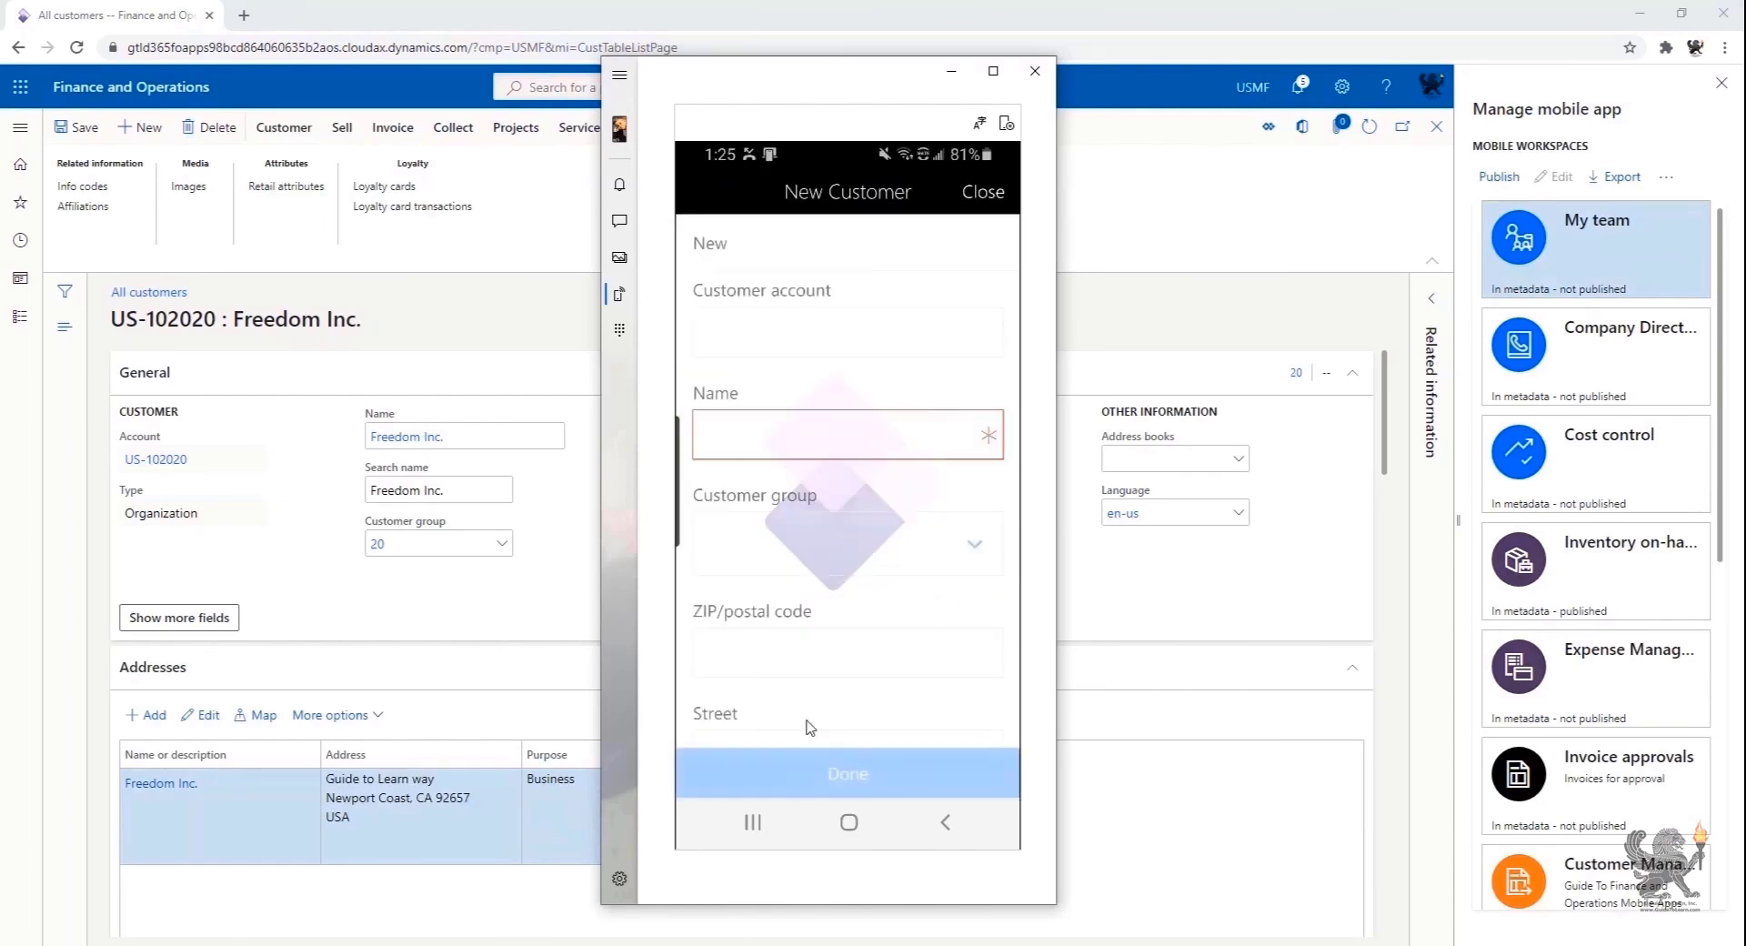
Step: Create a customer named "GuideToMobileApps" in customer group 50, entering the customer account number and the ZIP/postal code
{"action": "left_click", "coordinate": [855, 339]}
{"action": "type", "text": "US-032020"}
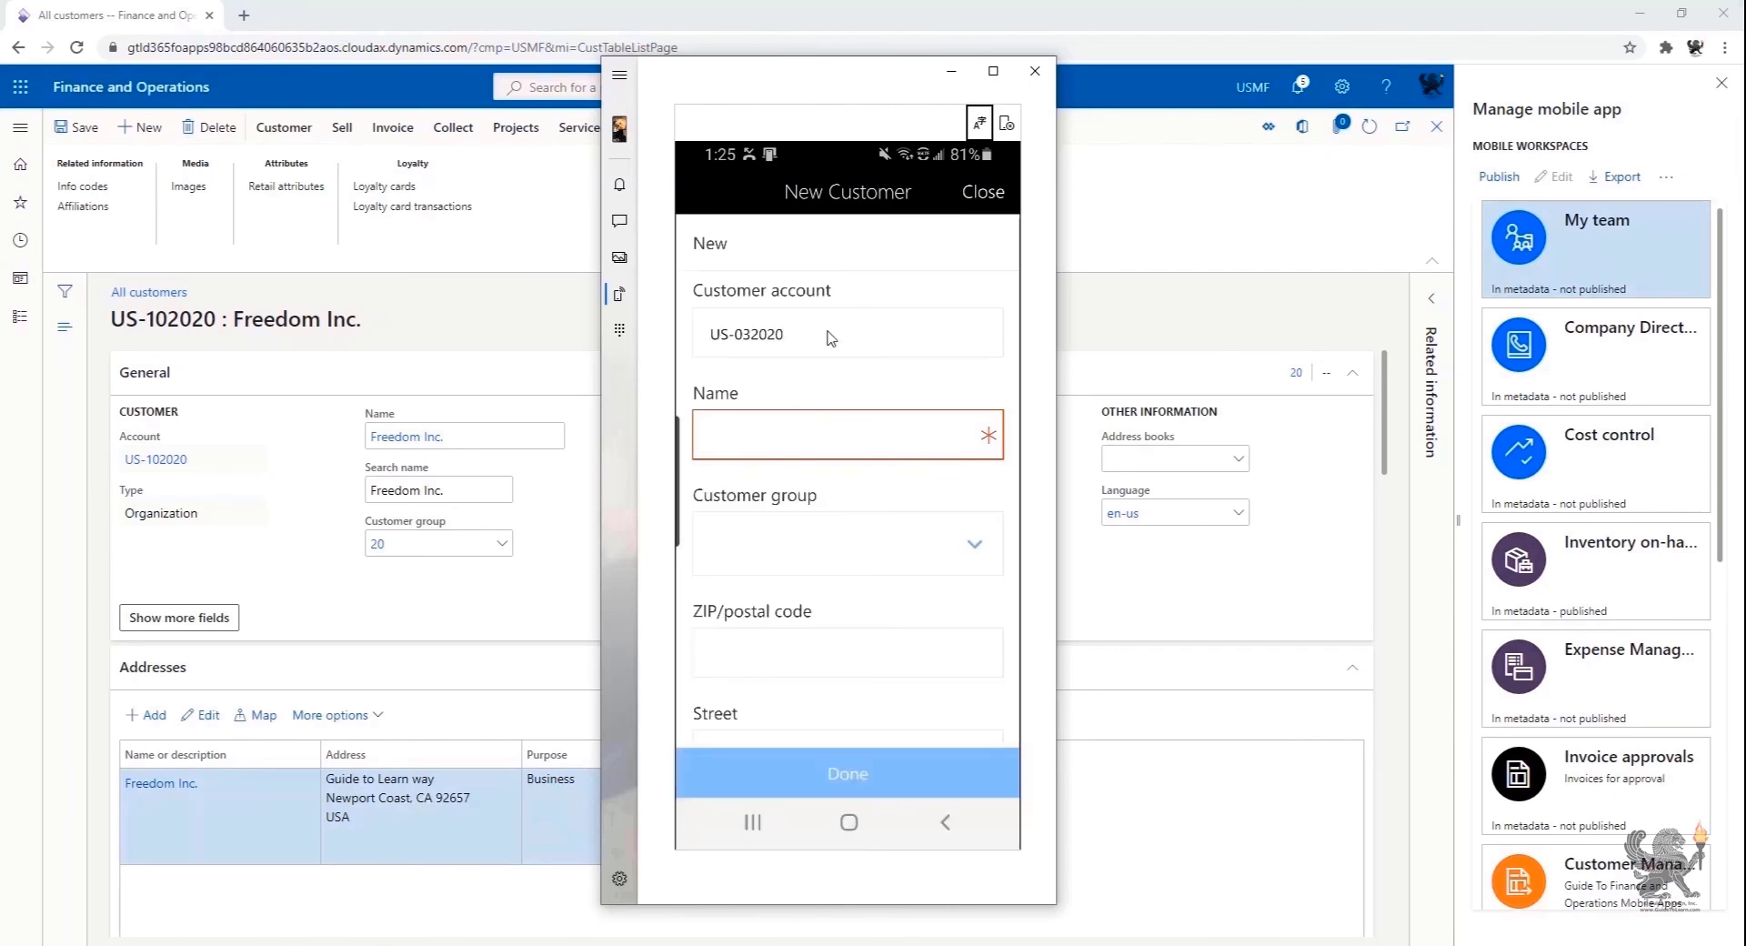
{"action": "left_click", "coordinate": [788, 444]}
{"action": "type", "text": "GuideToMobileApps"}
{"action": "left_click", "coordinate": [978, 556]}
{"action": "left_click", "coordinate": [892, 556]}
{"action": "type", "text": "92660"}
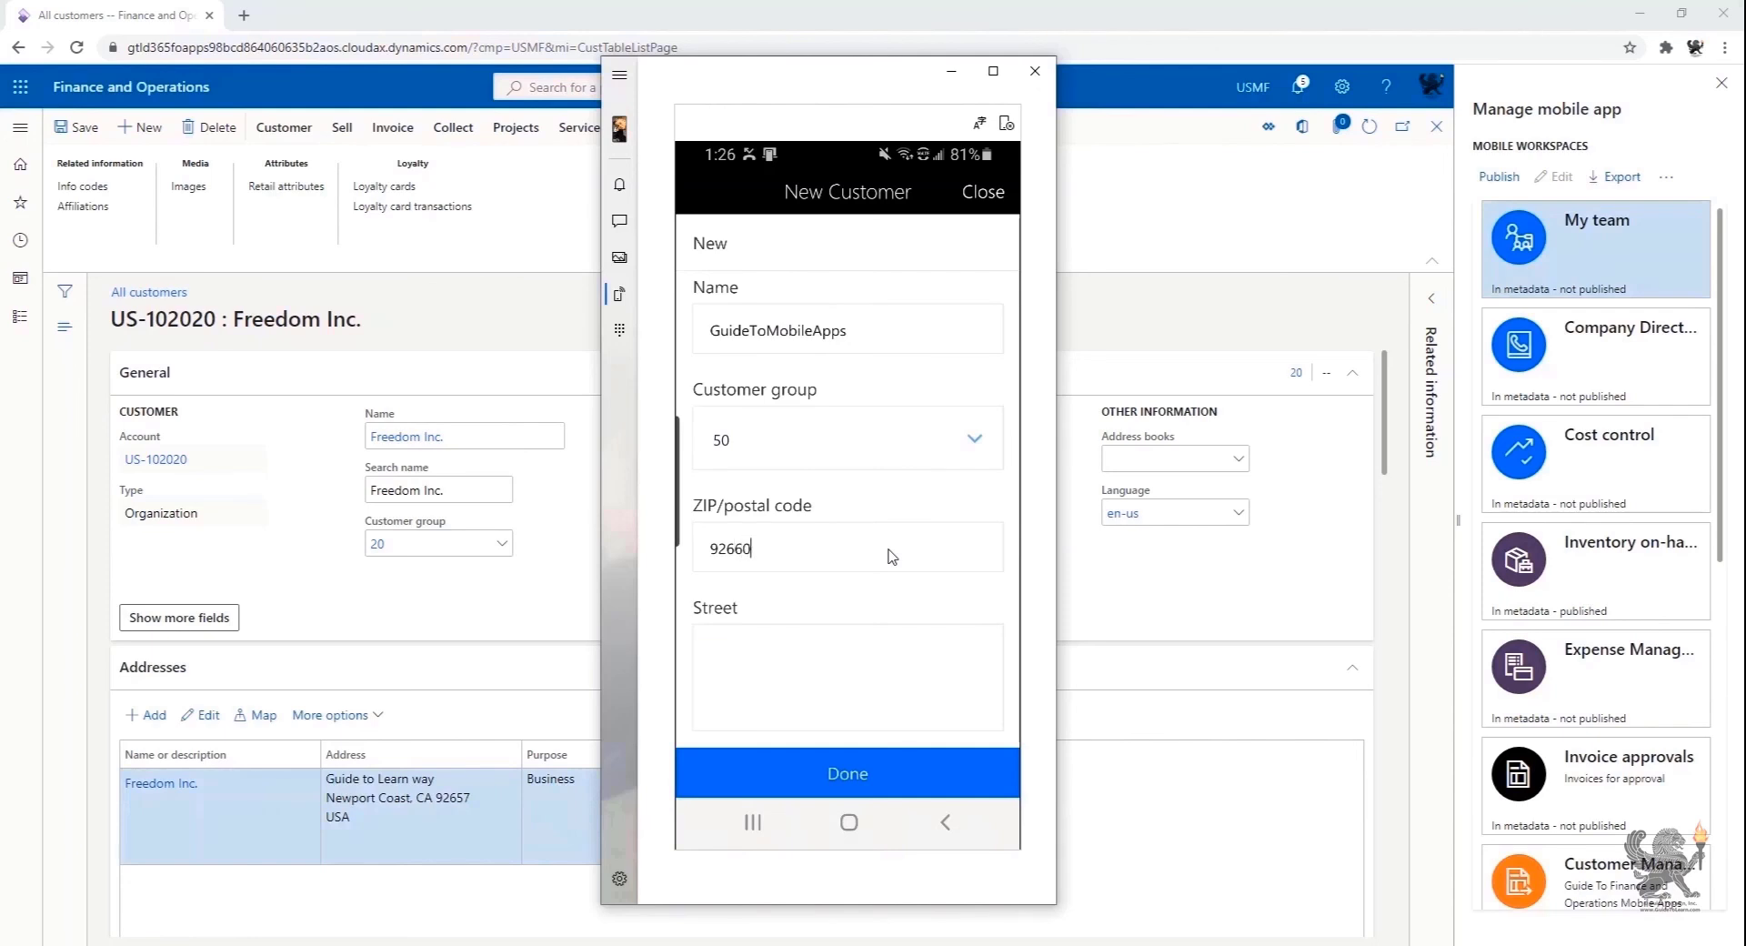
{"action": "left_click", "coordinate": [854, 780]}
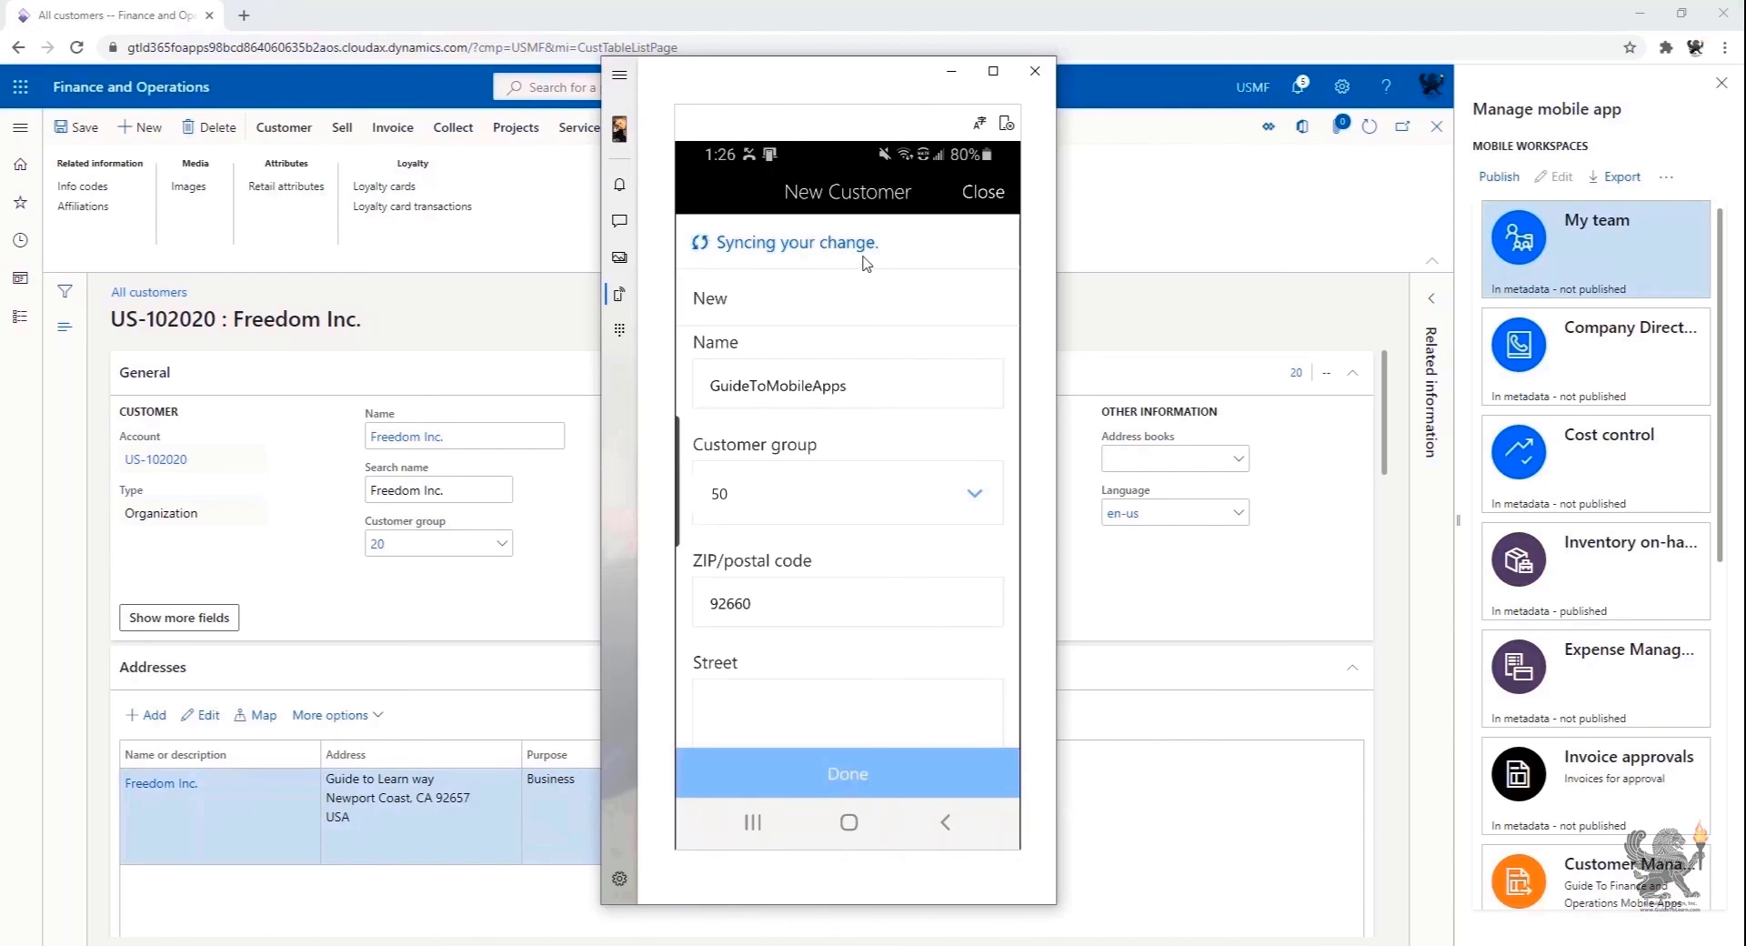
Step: Close the new customer form and check the pending New Customer entry's sync status and details in the mobile app's notifications
{"action": "left_click", "coordinate": [980, 192]}
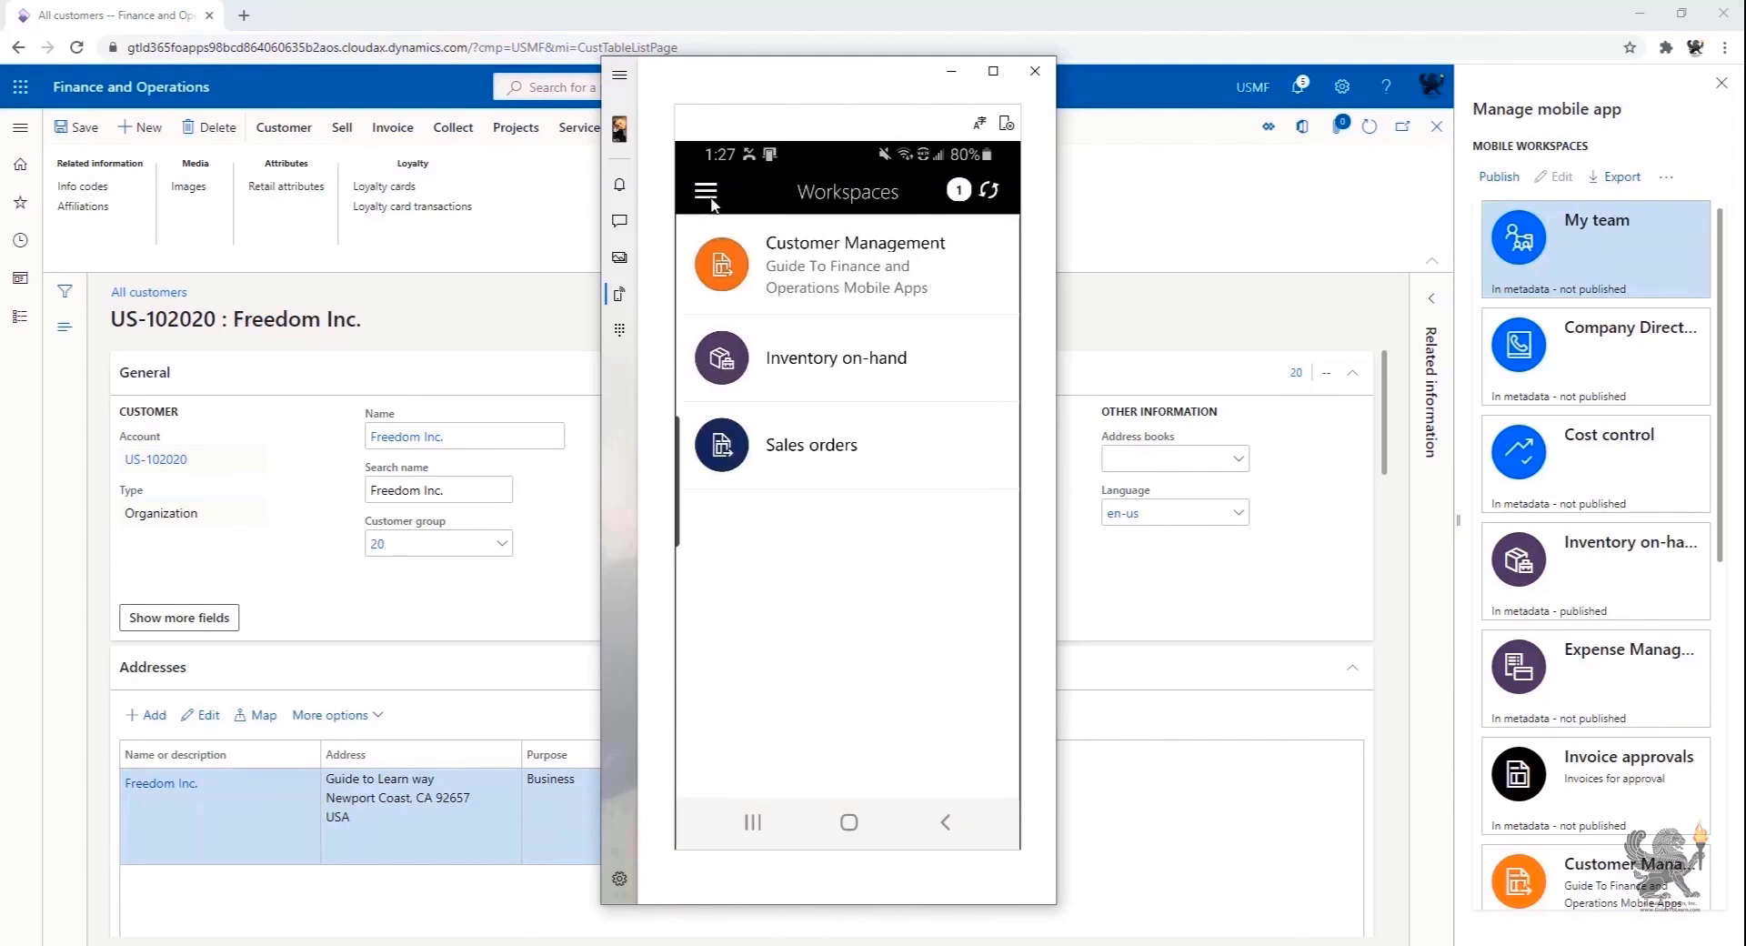
{"action": "left_click", "coordinate": [882, 284]}
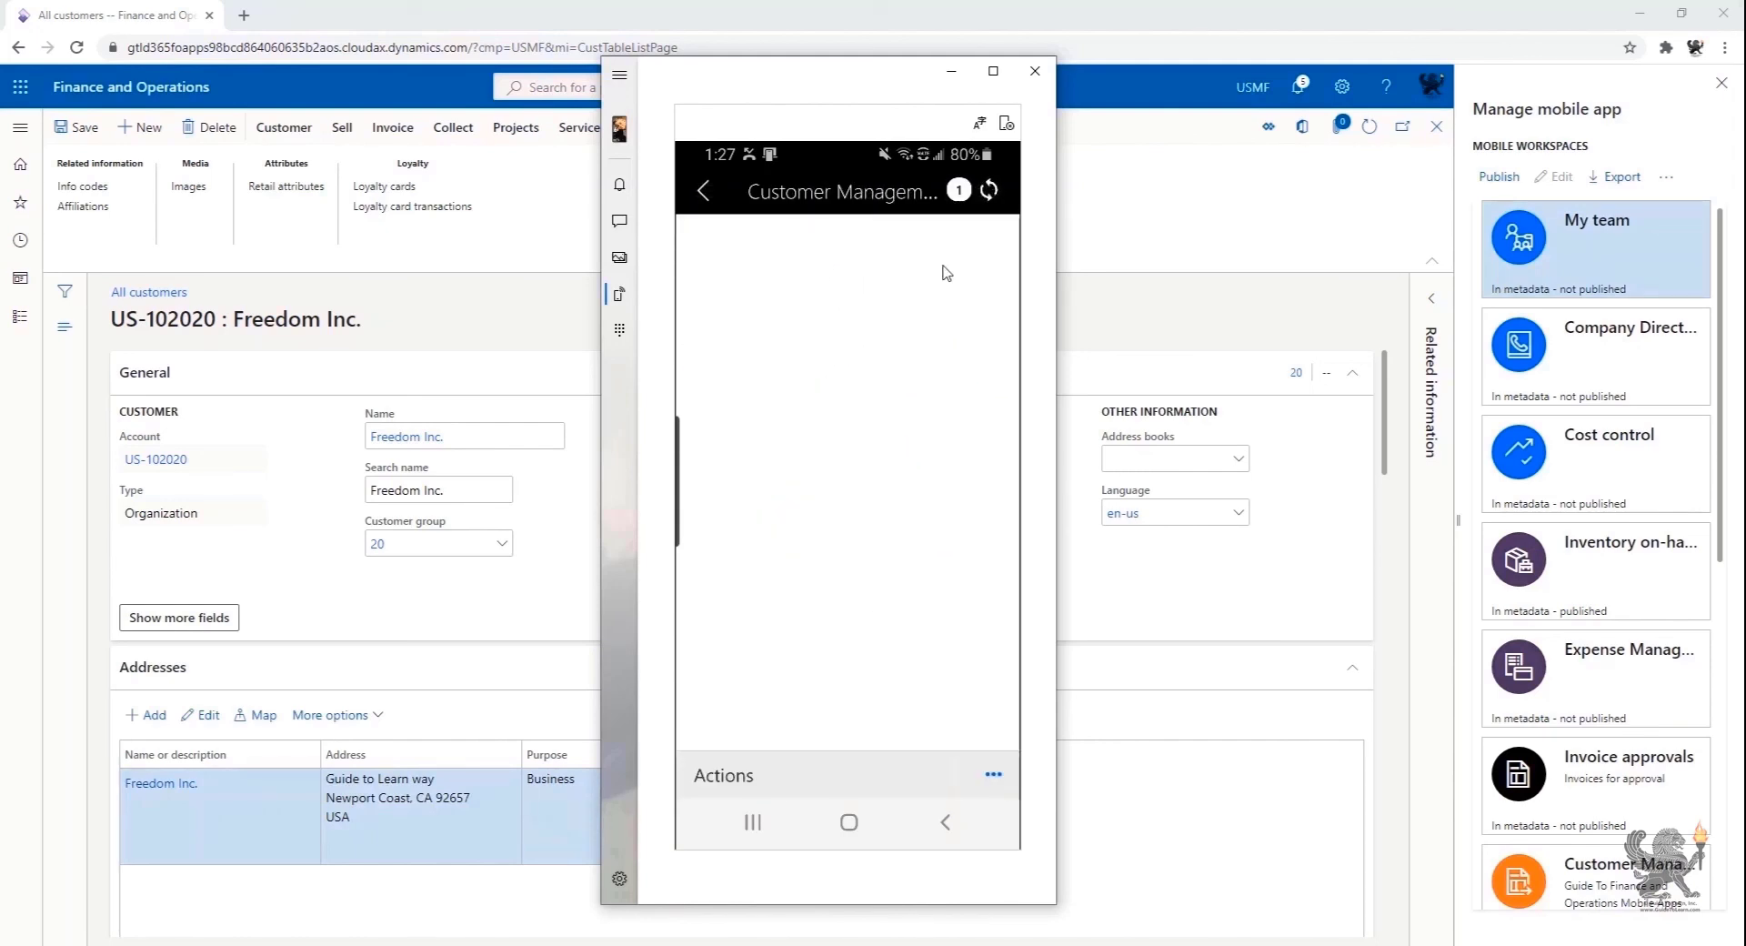
{"action": "left_click", "coordinate": [959, 193]}
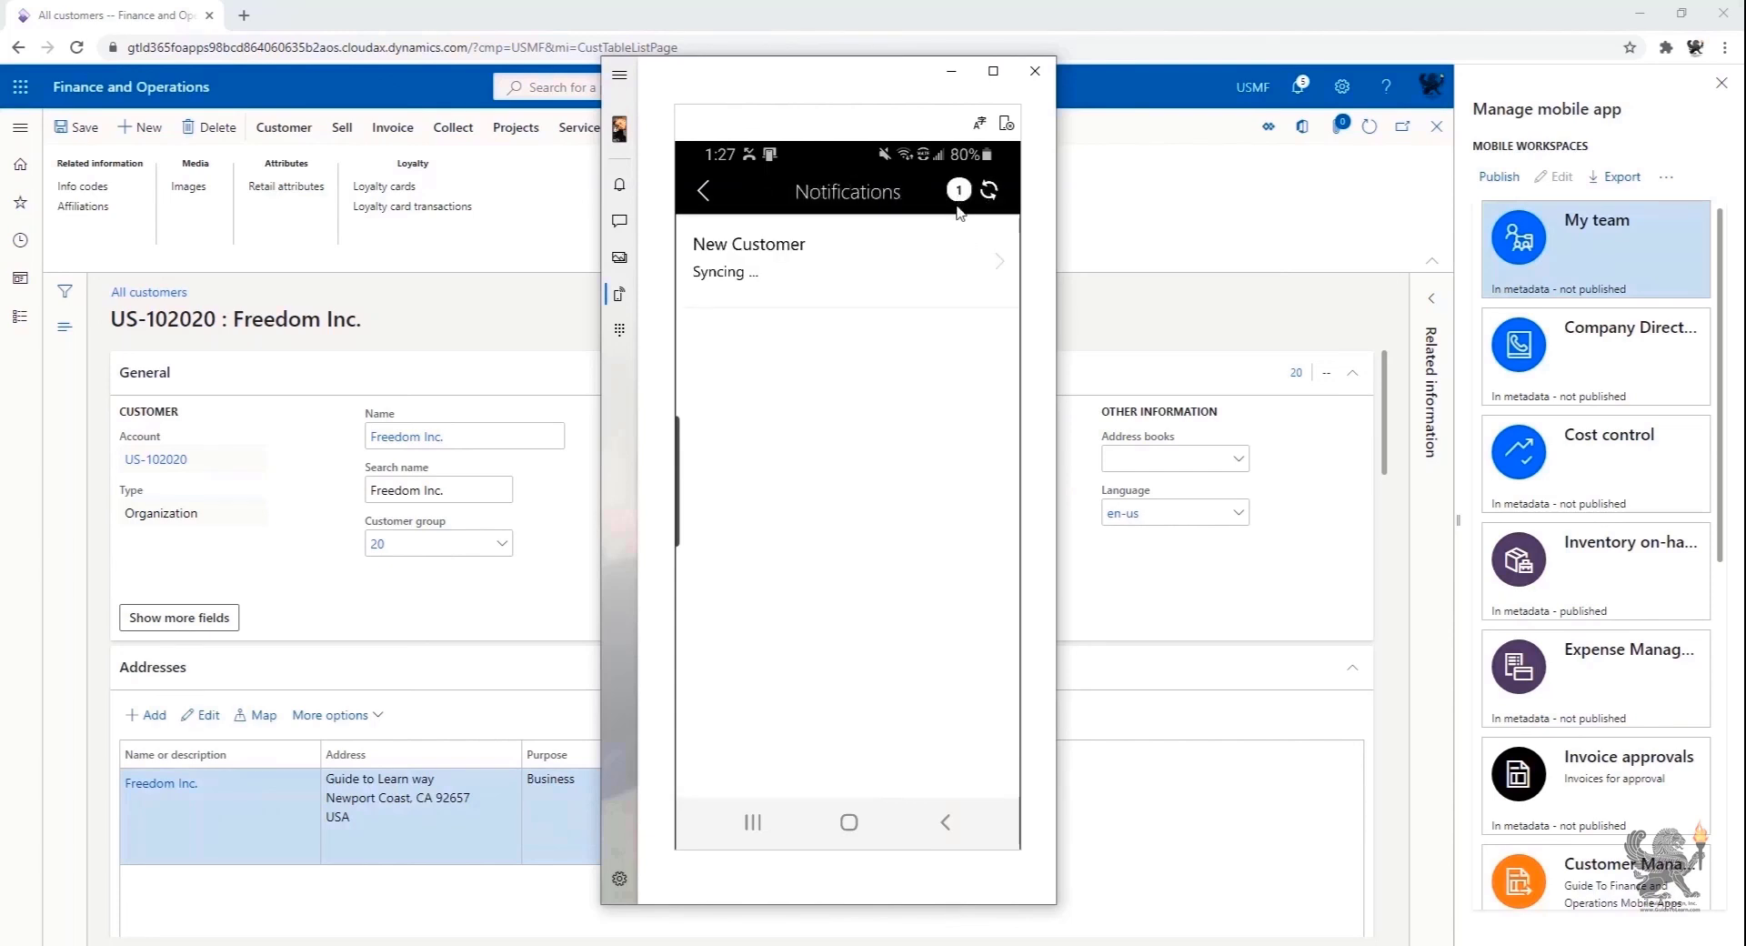
{"action": "left_click", "coordinate": [994, 275]}
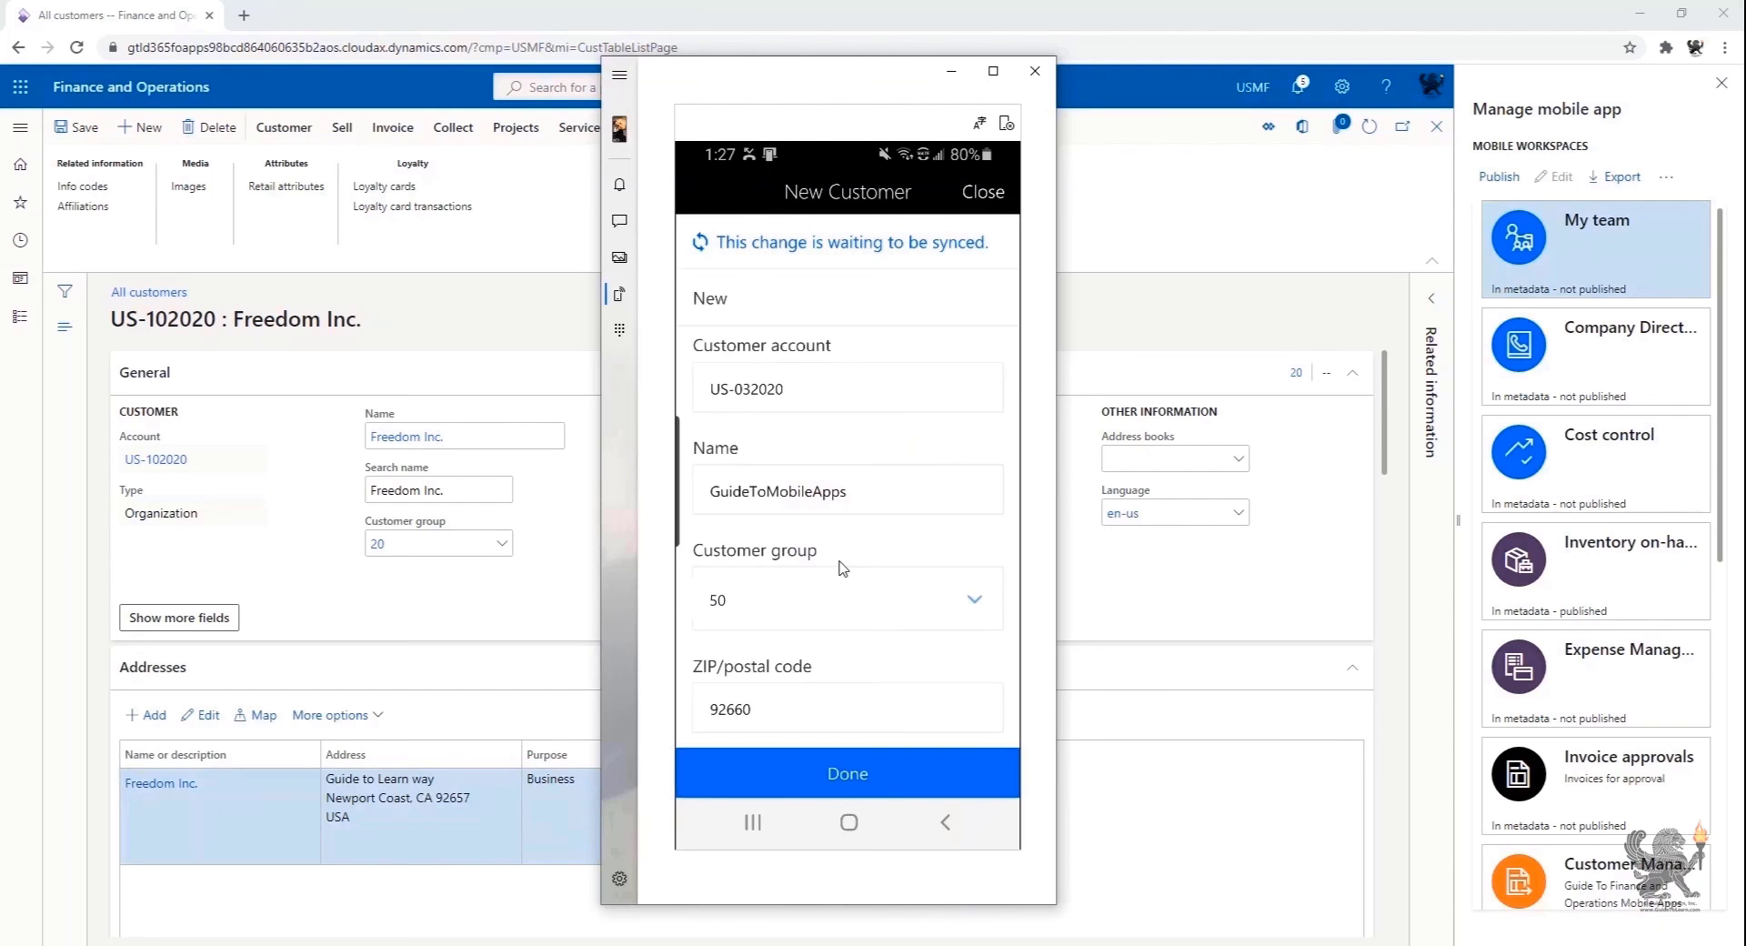
{"action": "left_click", "coordinate": [995, 192]}
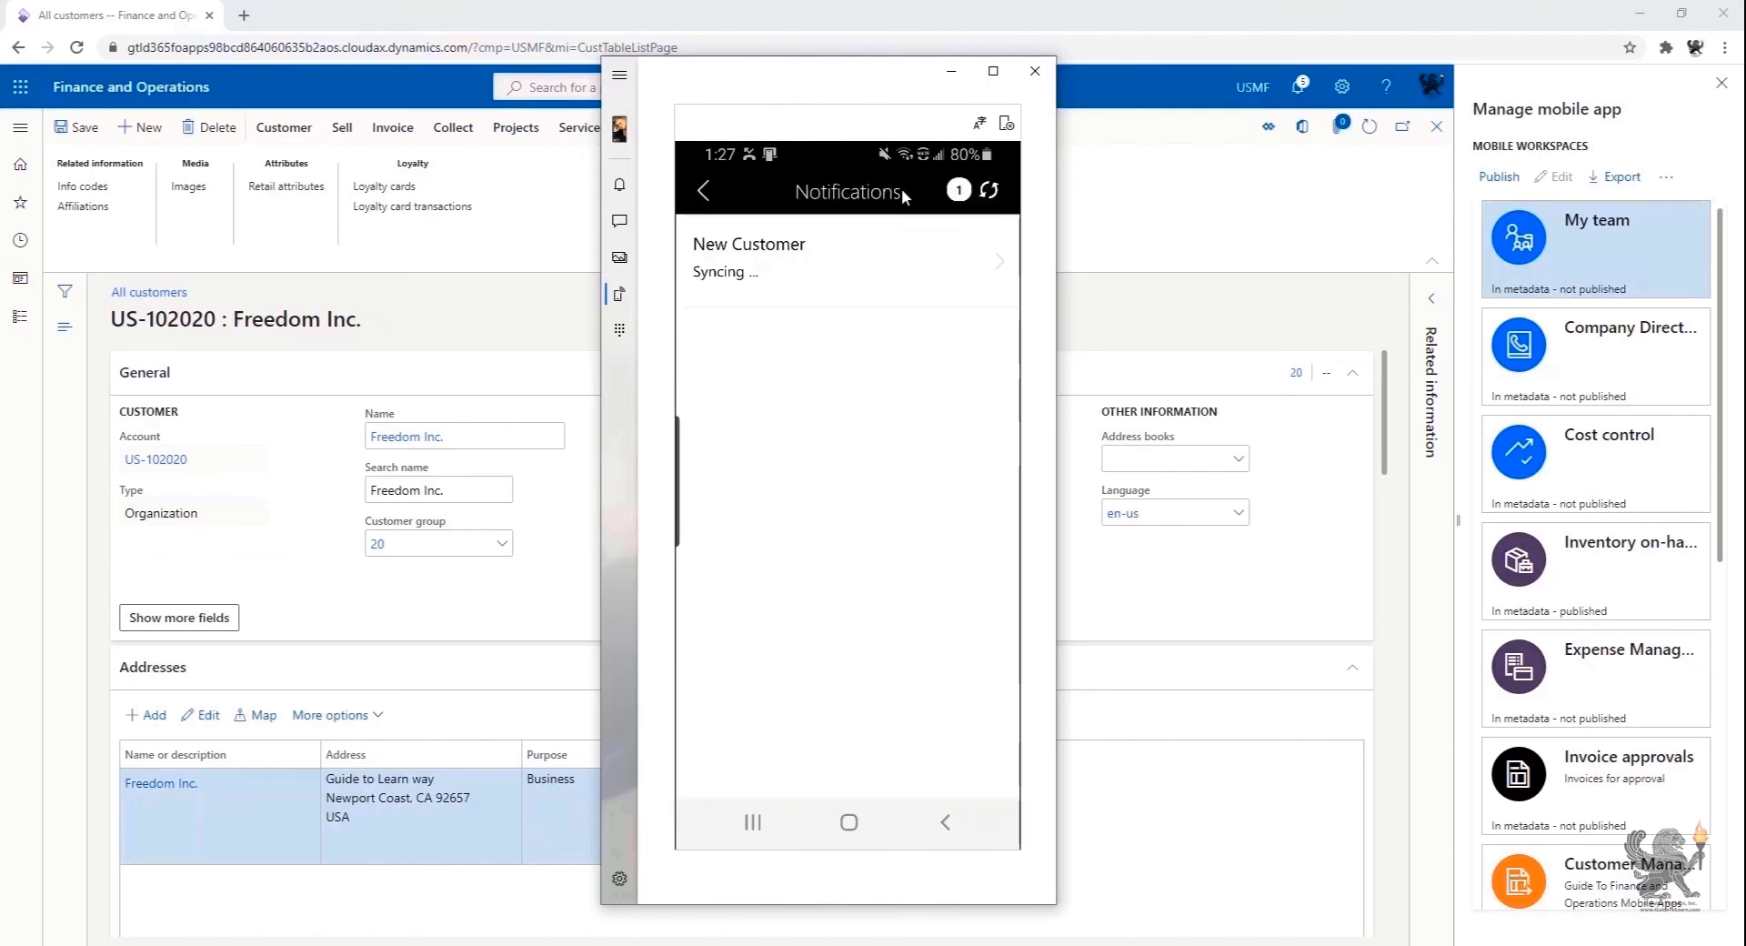
{"action": "left_click", "coordinate": [706, 193]}
{"action": "left_click", "coordinate": [706, 193]}
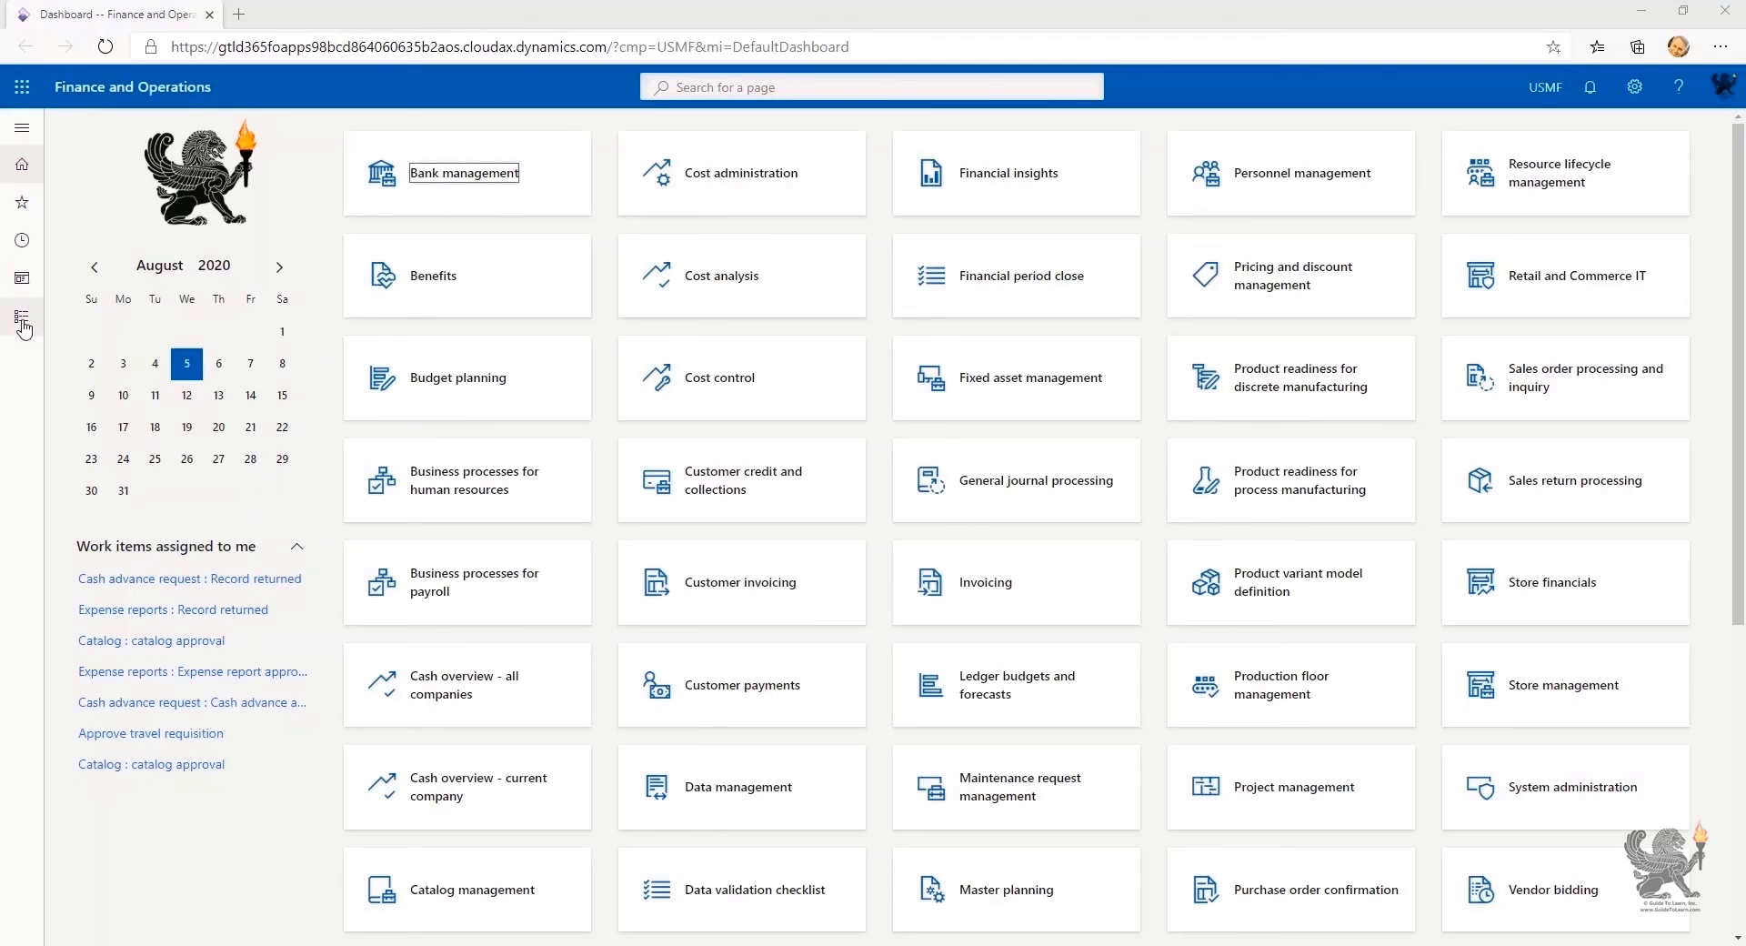
Step: Switch to the Finance and Operations web client and review the GuideToMobileApps customer record from Accounts receivable's All customers list
{"action": "left_click", "coordinate": [22, 316]}
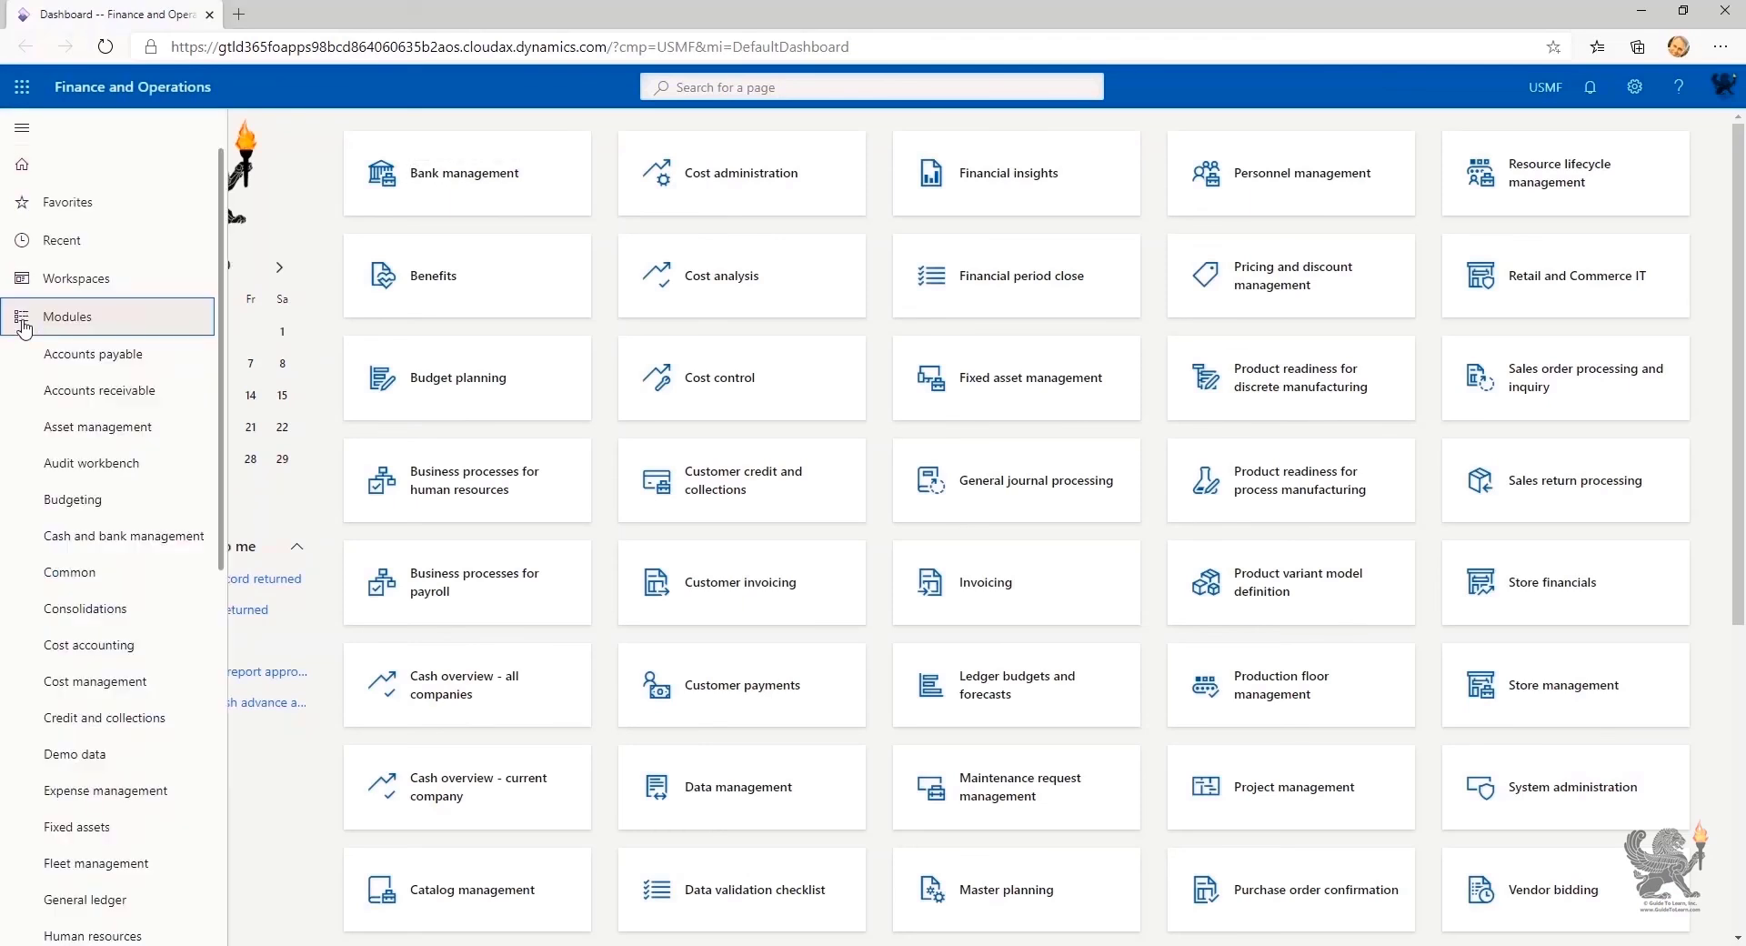
{"action": "left_click", "coordinate": [111, 391]}
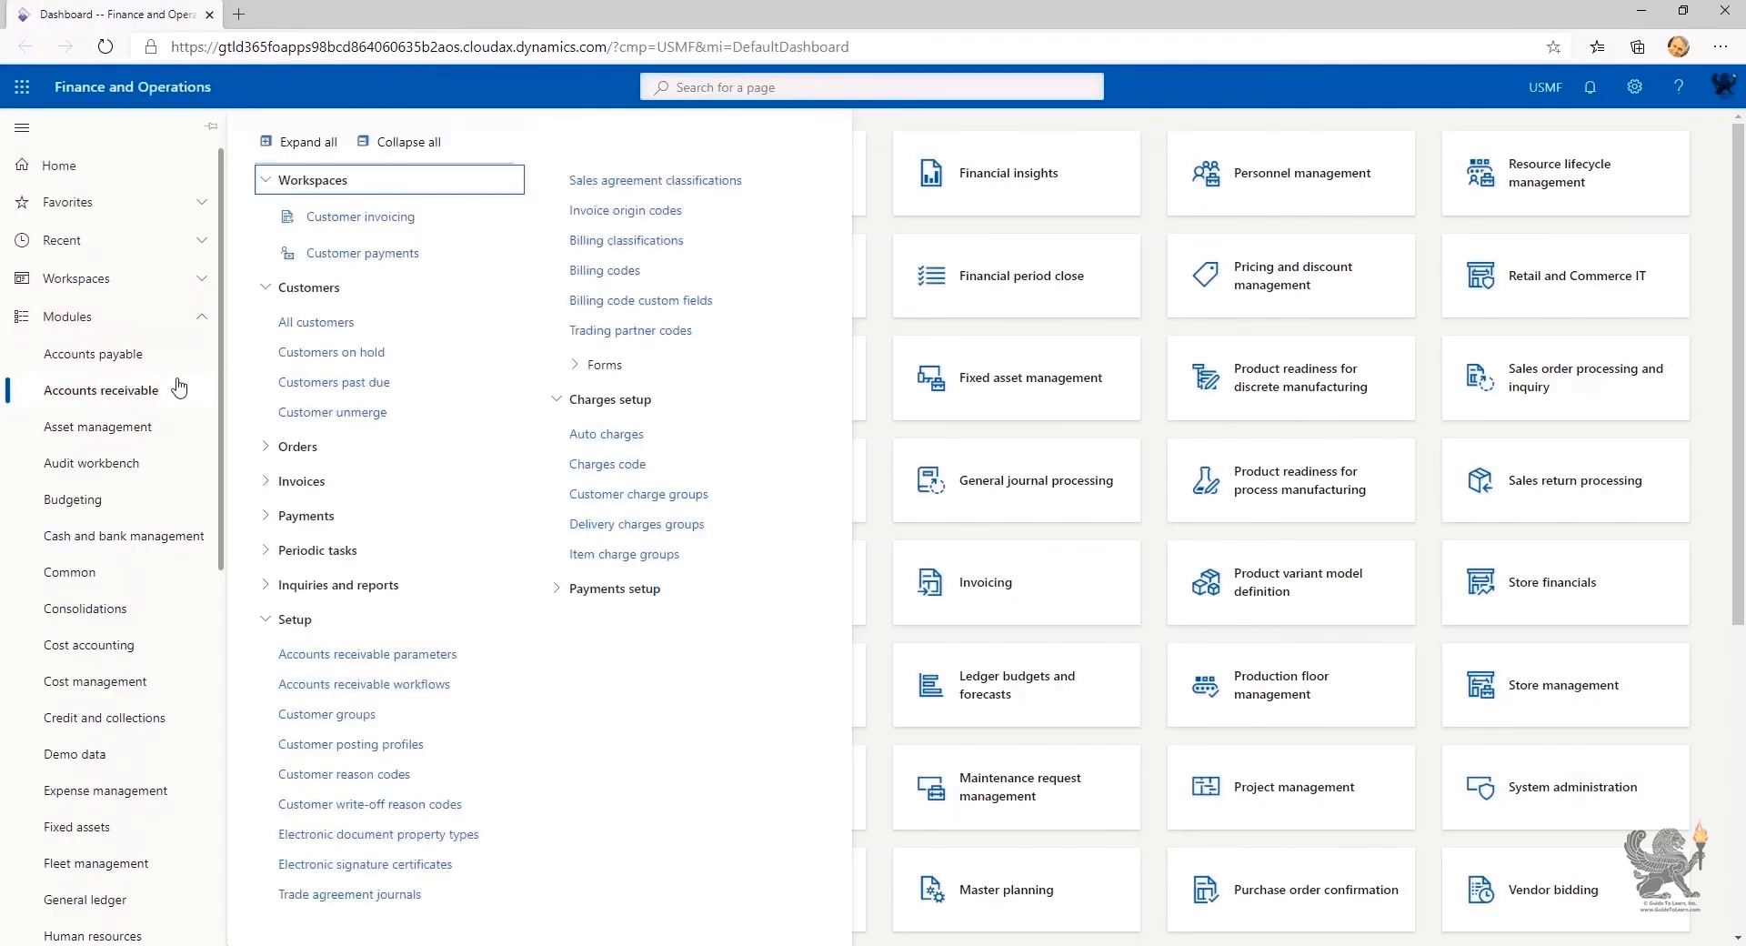
{"action": "left_click", "coordinate": [290, 323]}
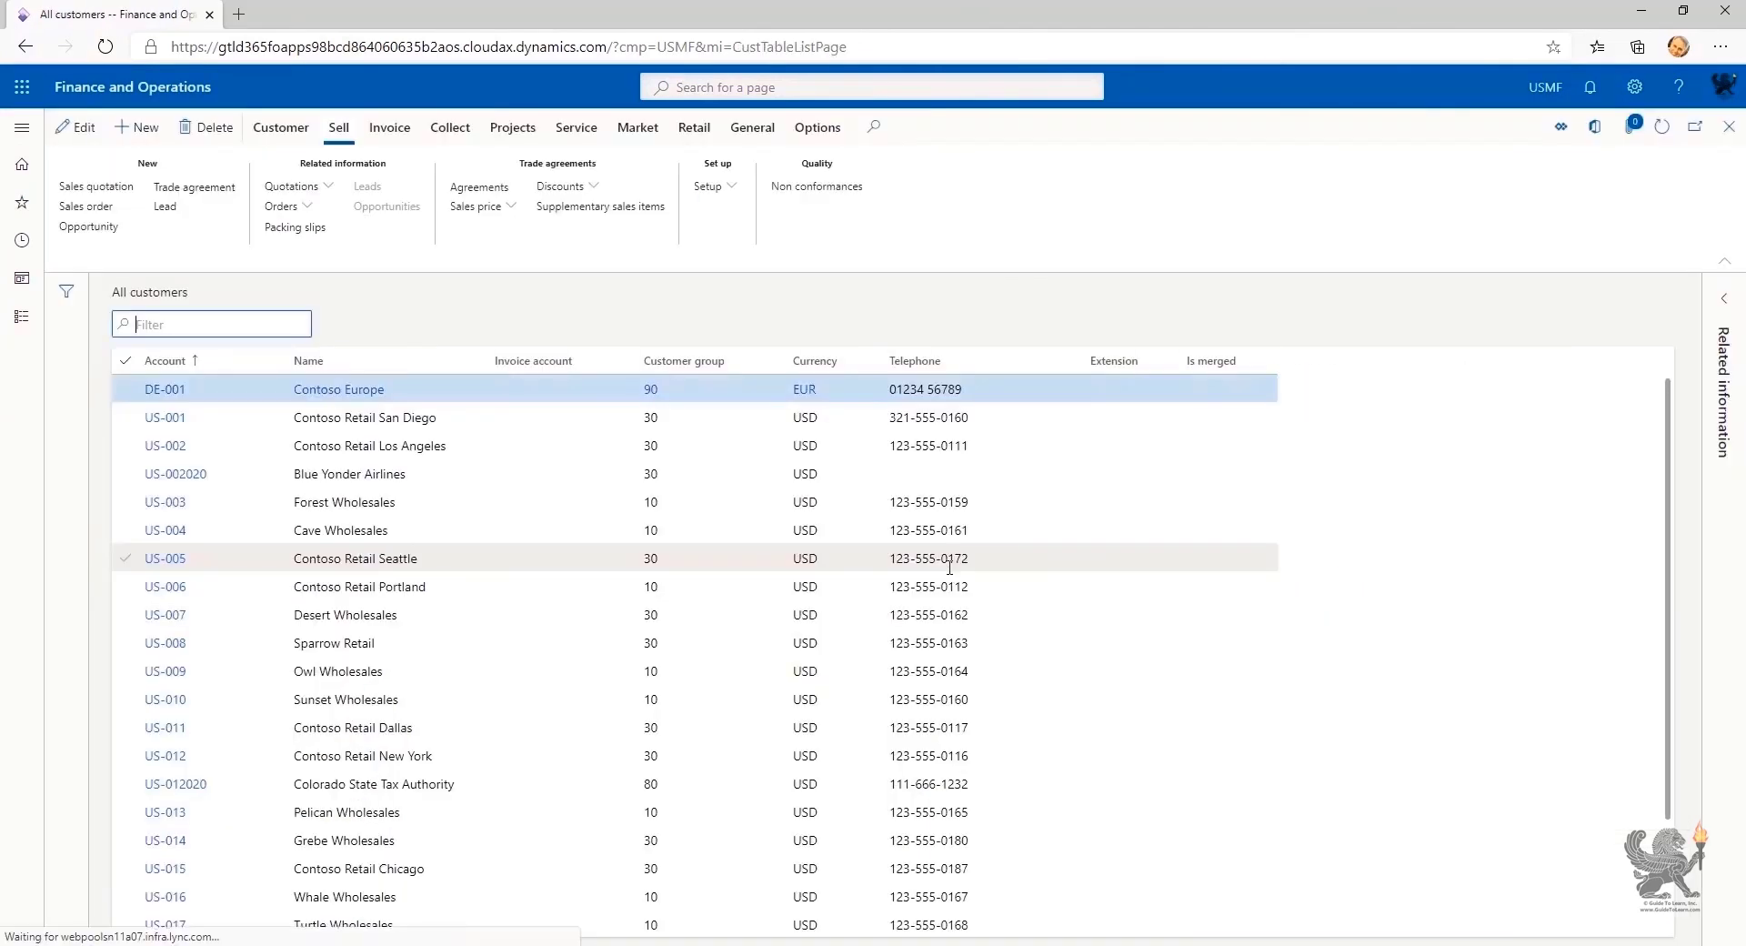
{"action": "scroll", "coordinate": [804, 636], "scroll_direction": "down", "scroll_amount": 3}
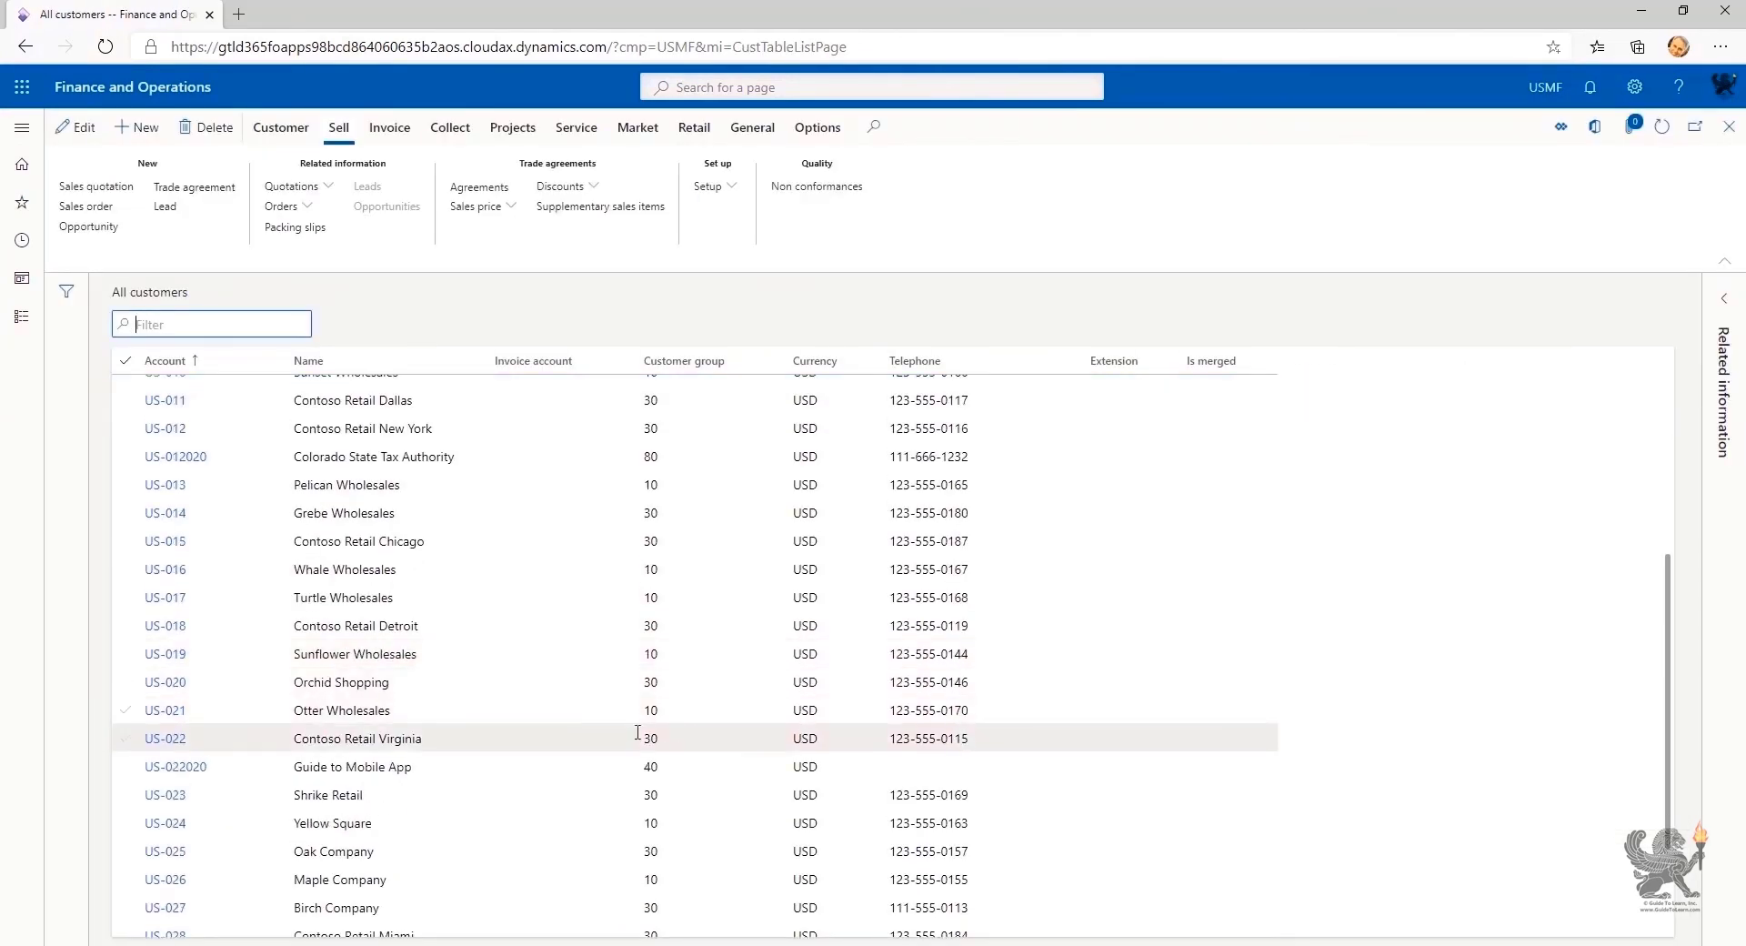
{"action": "scroll", "coordinate": [573, 739], "scroll_direction": "down", "scroll_amount": 3}
{"action": "left_click", "coordinate": [523, 814]}
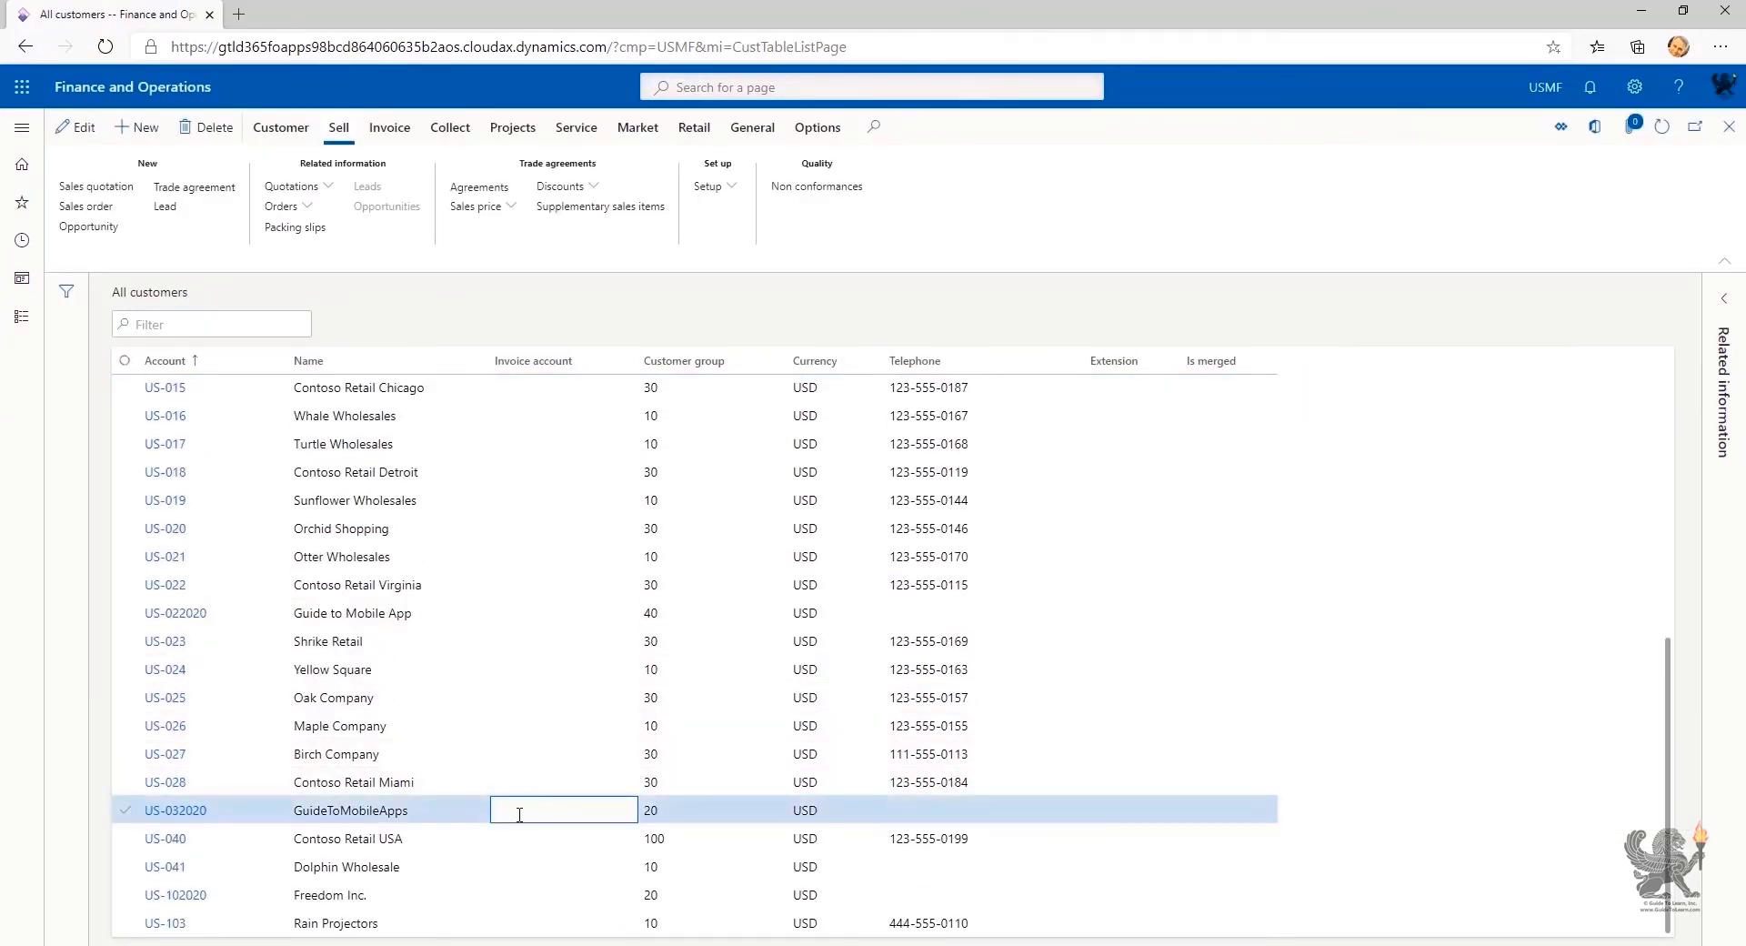
{"action": "left_click", "coordinate": [164, 812]}
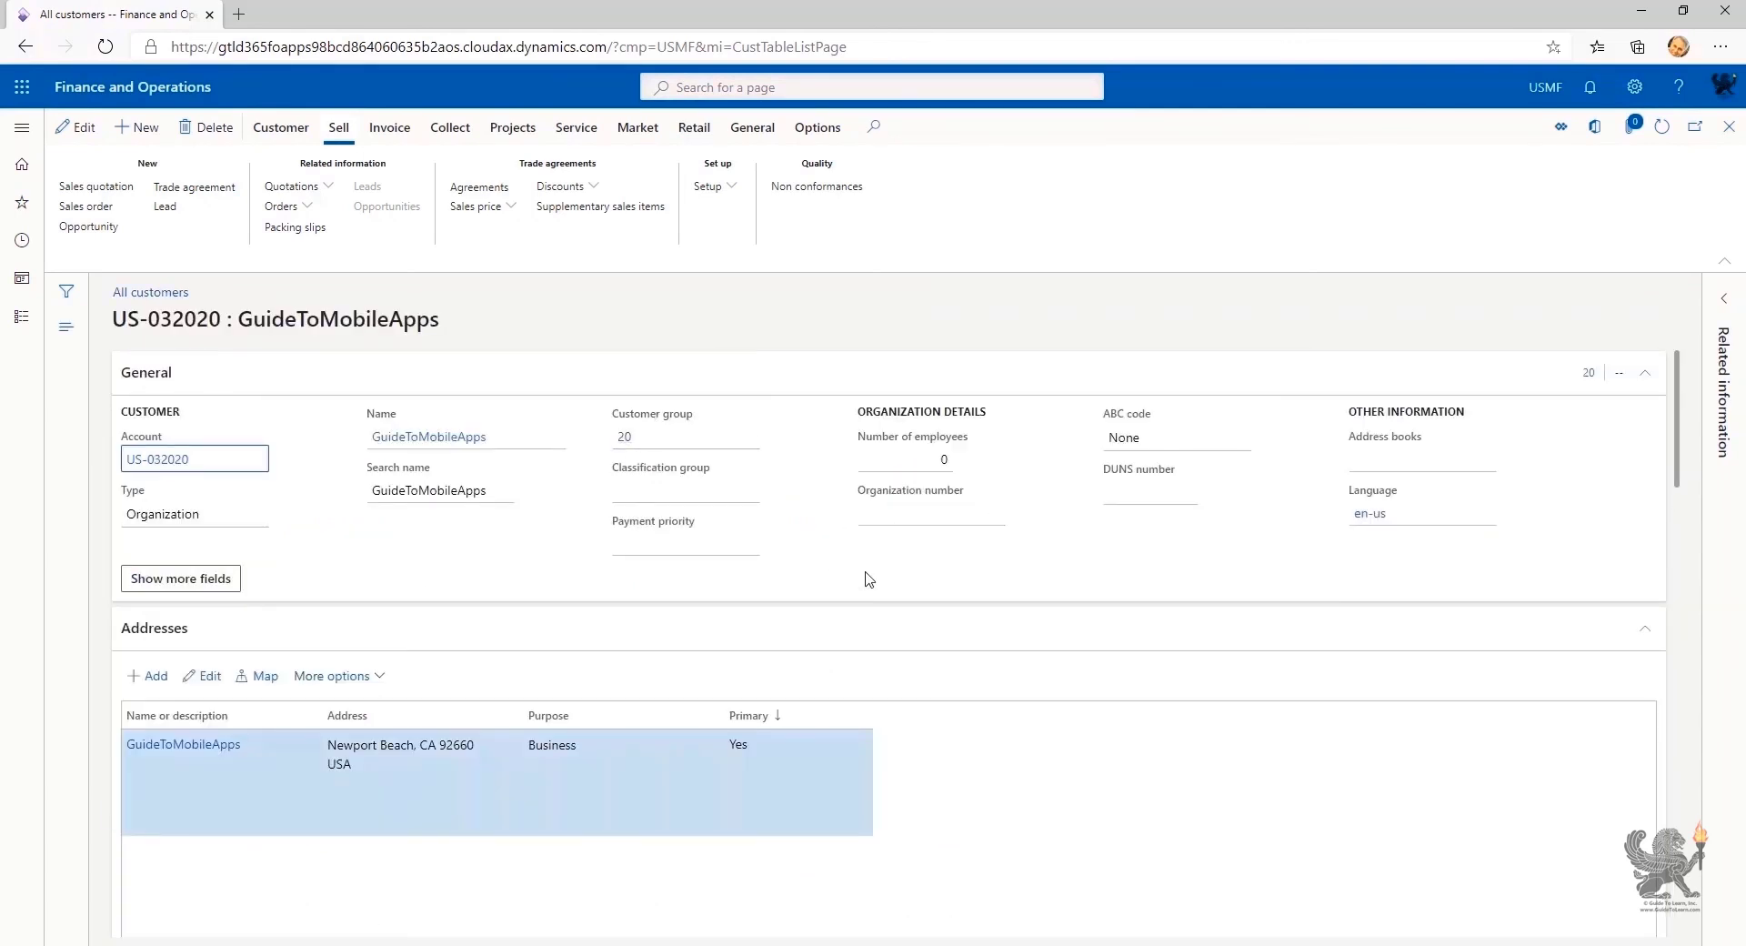
{"action": "left_click", "coordinate": [137, 88]}
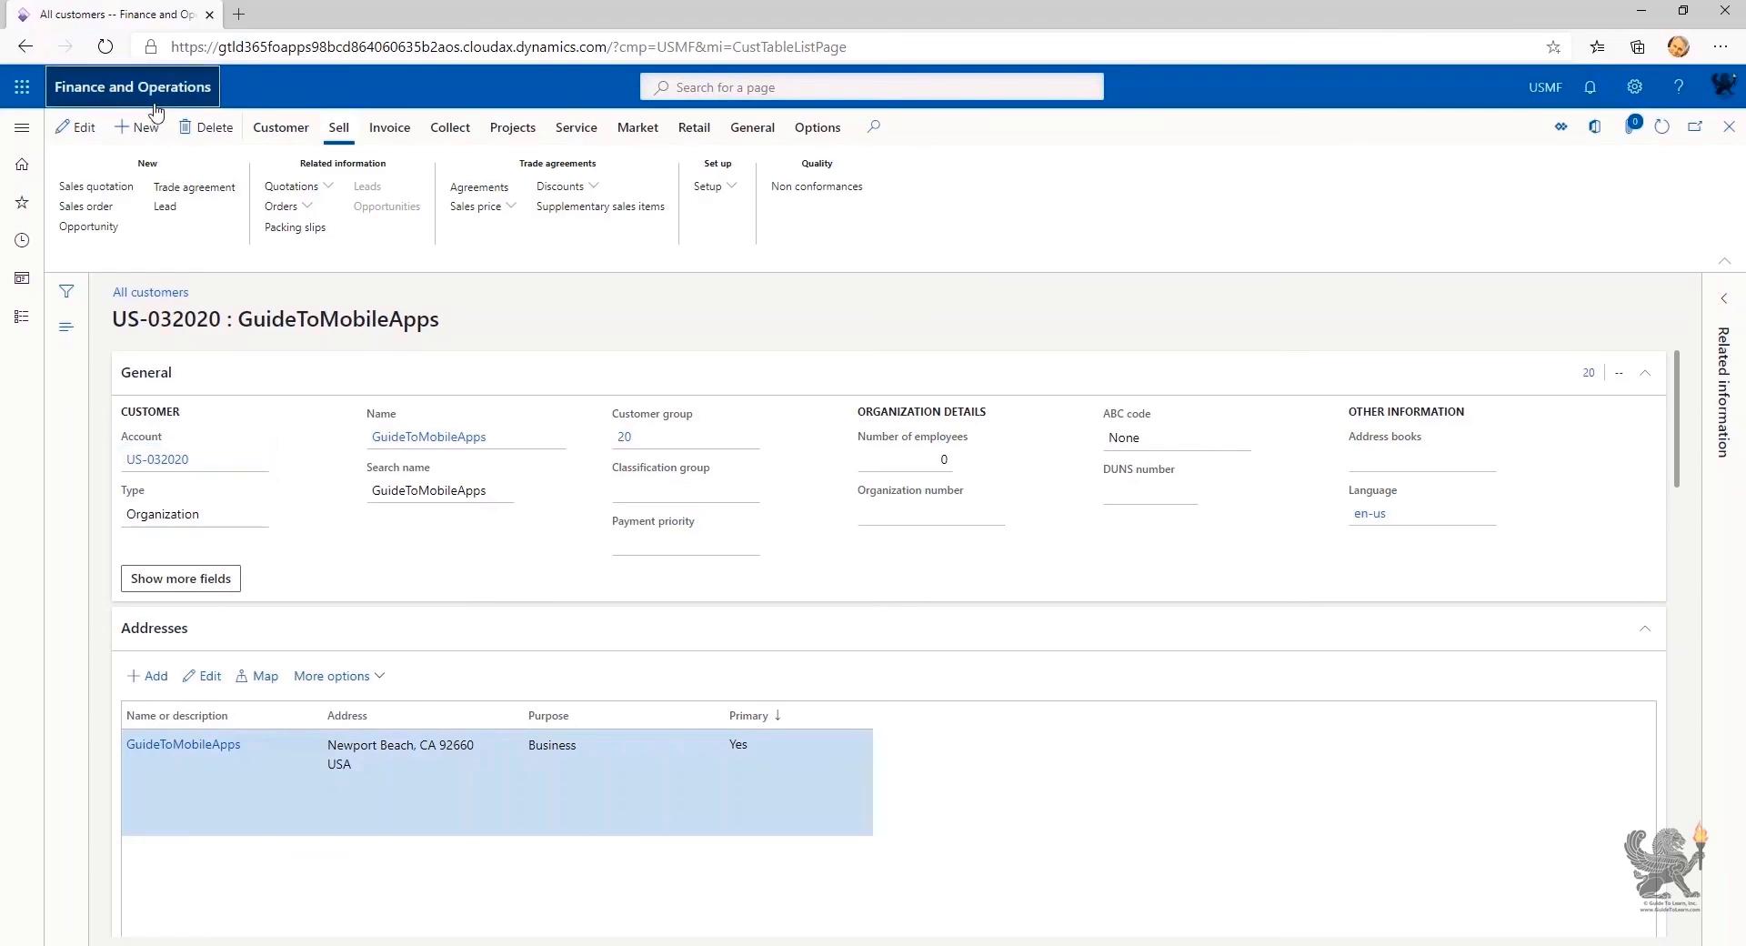